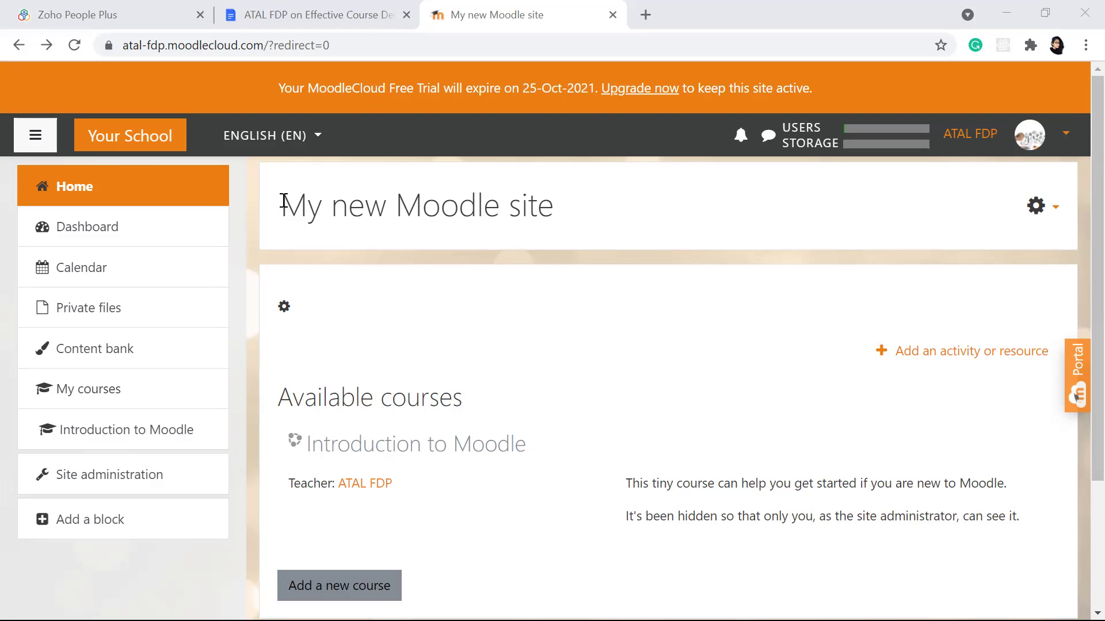
Step: Open the front page's Edit settings form from the gear Actions menu
triple_click(415, 236)
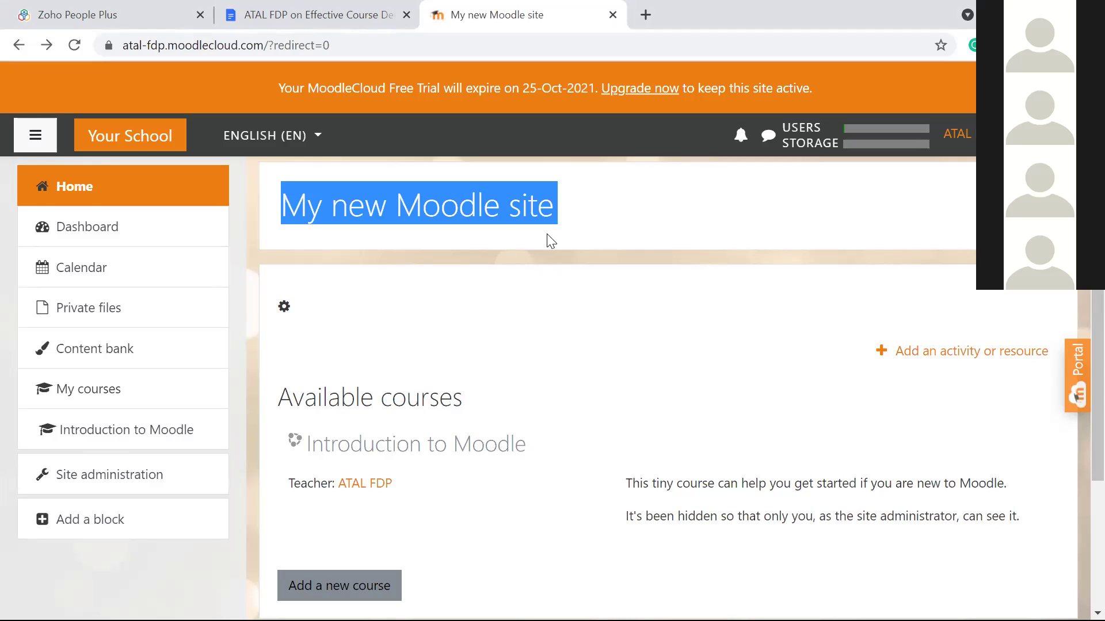
click(550, 241)
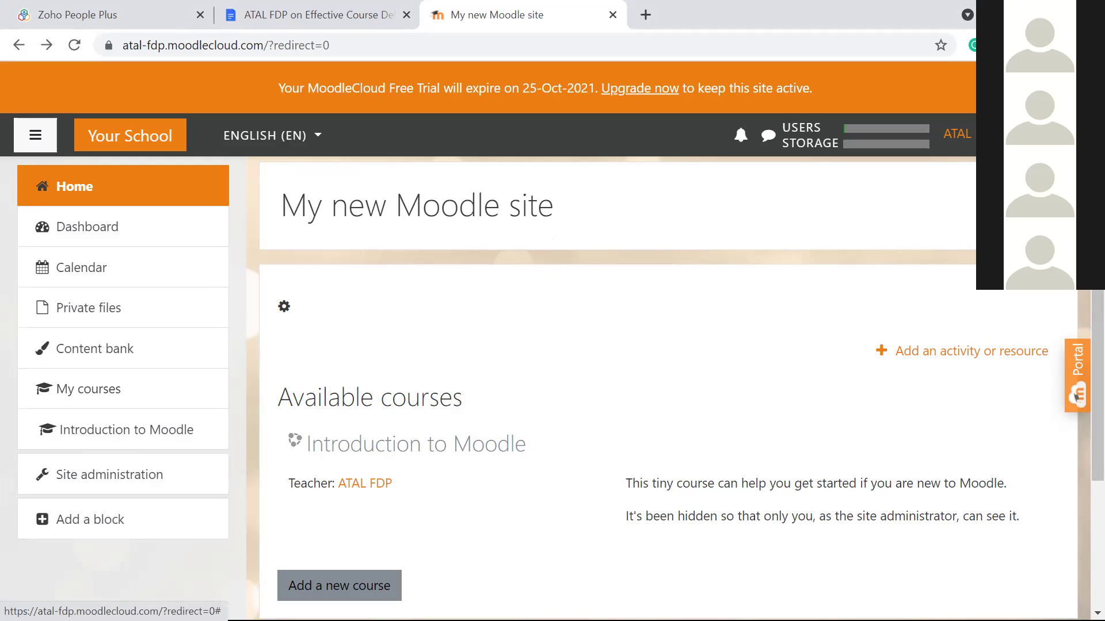
click(1044, 208)
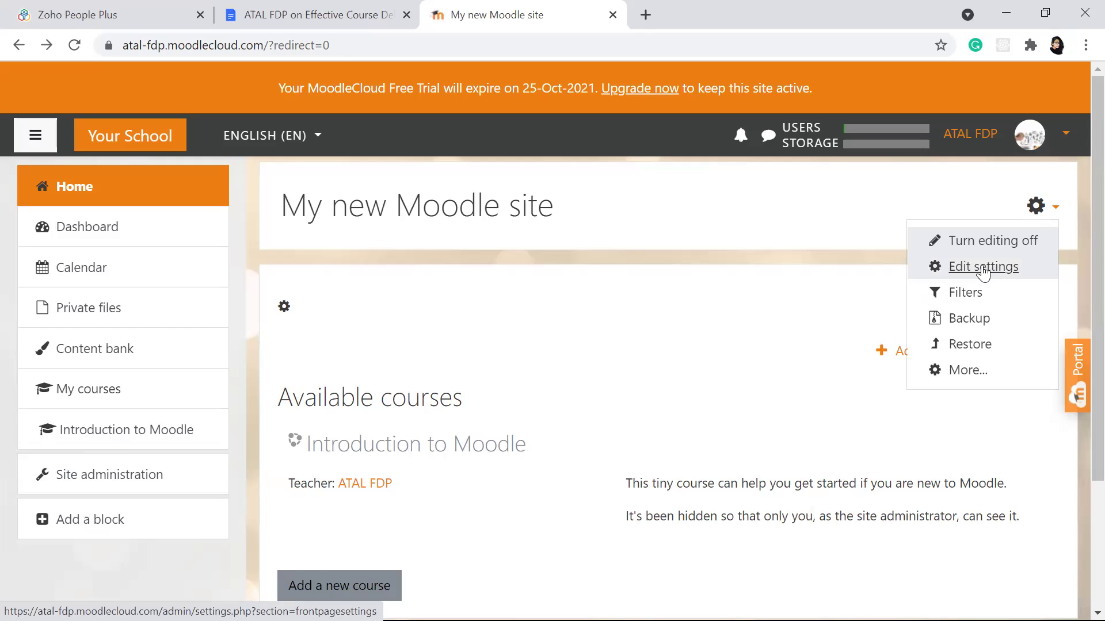
key(Escape)
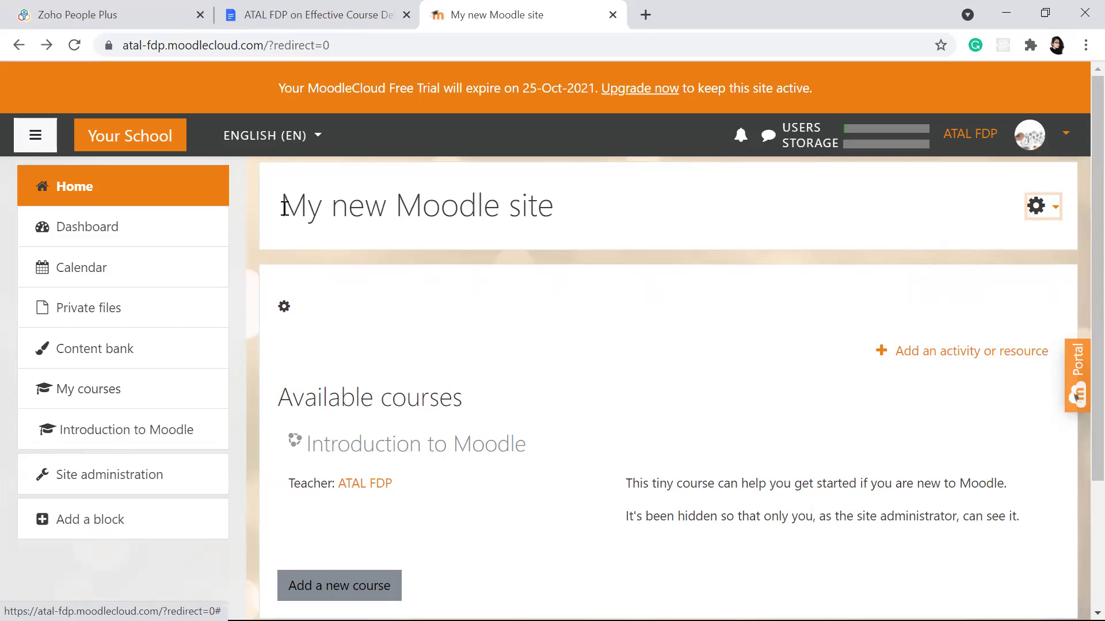
drag(286, 207, 548, 224)
click(563, 228)
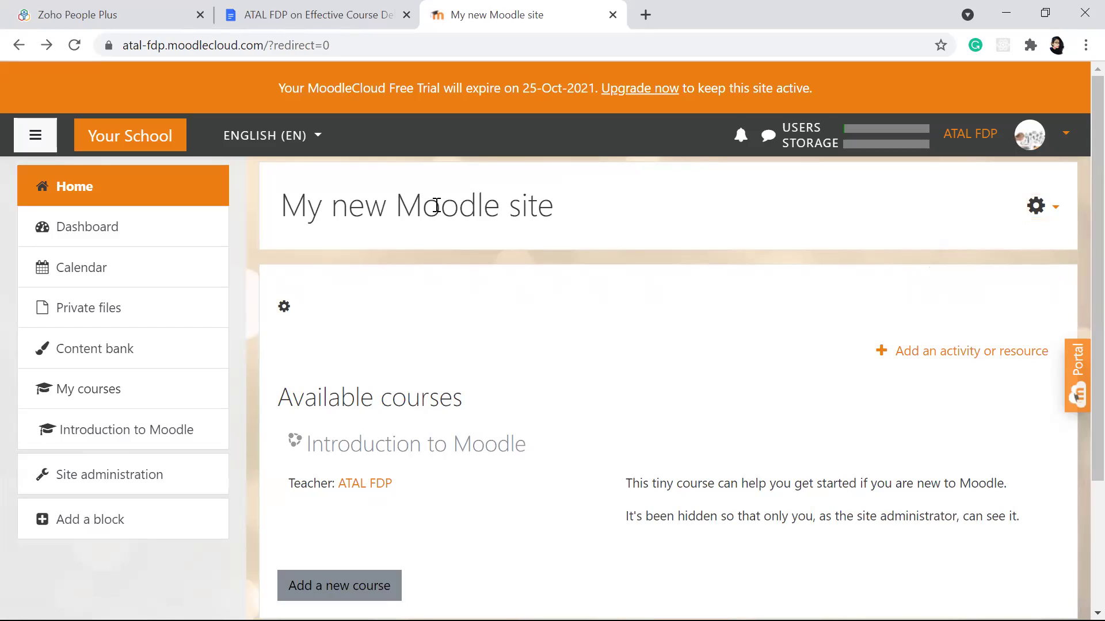
click(45, 189)
click(1037, 207)
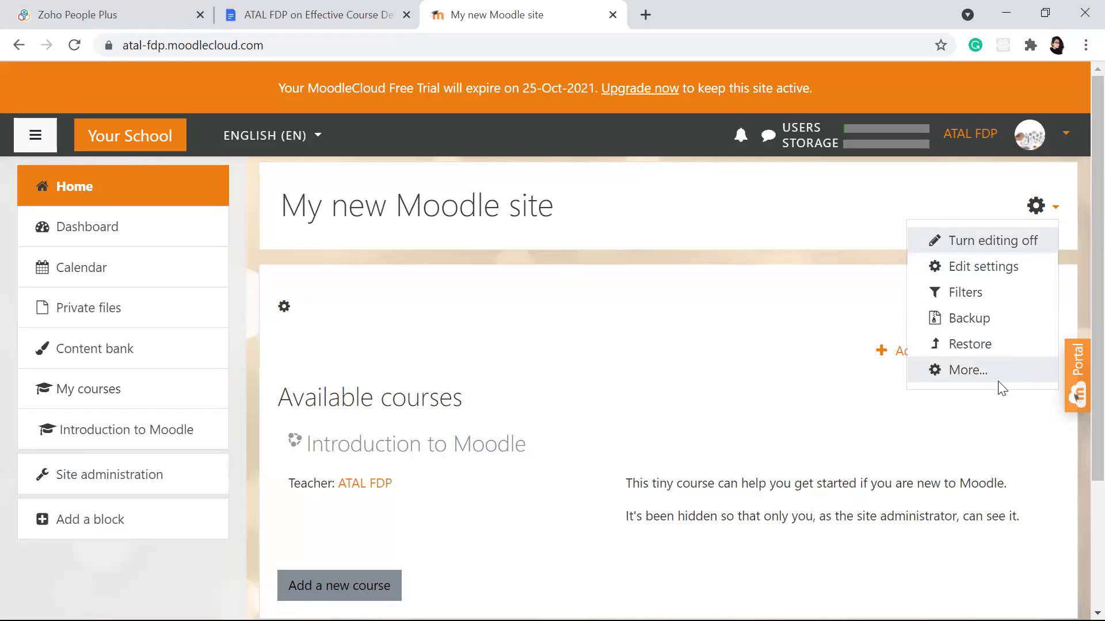
click(971, 268)
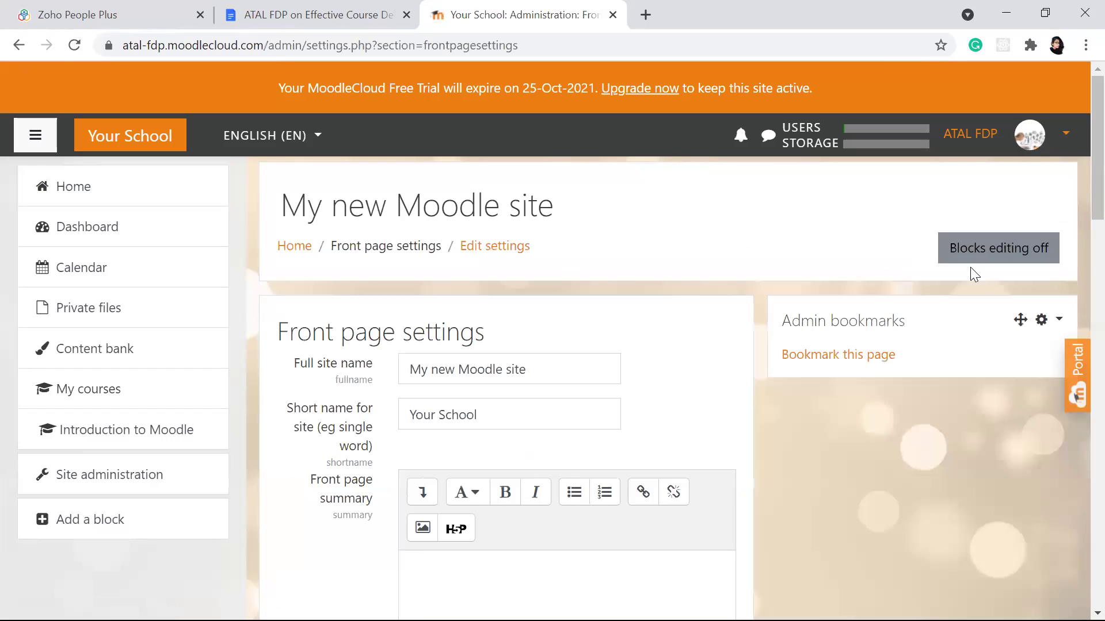
Step: Rename the site to 'ICT Academy of Kerala' with short name 'ICTAK' and save
click(547, 370)
key(BackSpace)
key(BackSpace)
key(BackSpace)
key(BackSpace)
key(BackSpace)
key(BackSpace)
key(BackSpace)
key(BackSpace)
key(BackSpace)
key(BackSpace)
key(BackSpace)
key(BackSpace)
key(BackSpace)
key(BackSpace)
key(BackSpace)
key(BackSpace)
key(BackSpace)
key(BackSpace)
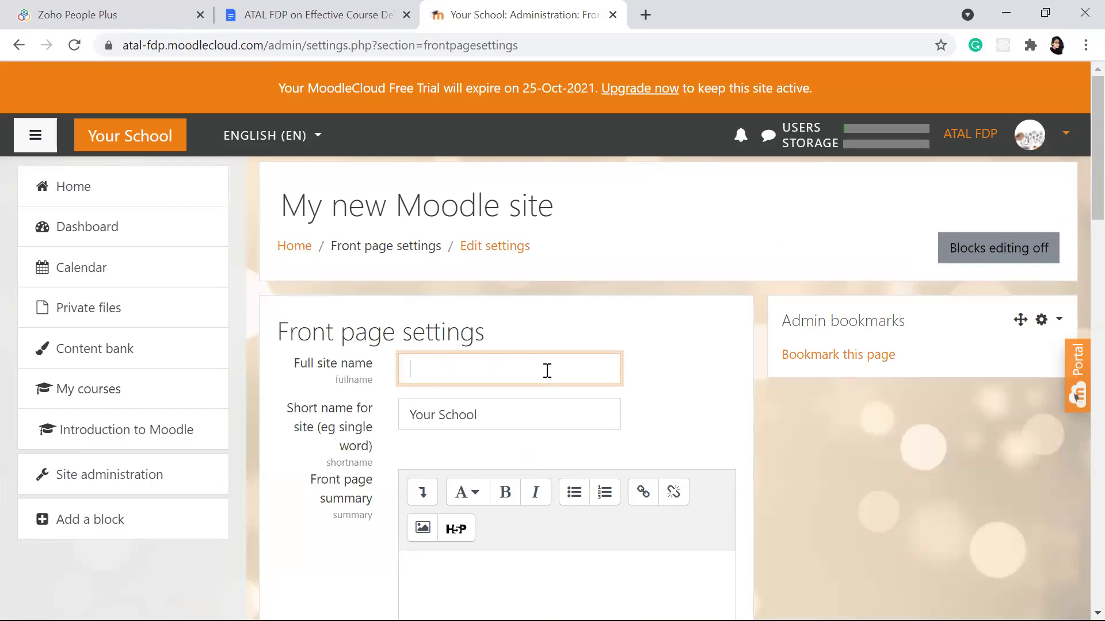
text(ICTA)
key(BackSpace)
text(Academy of Kerala)
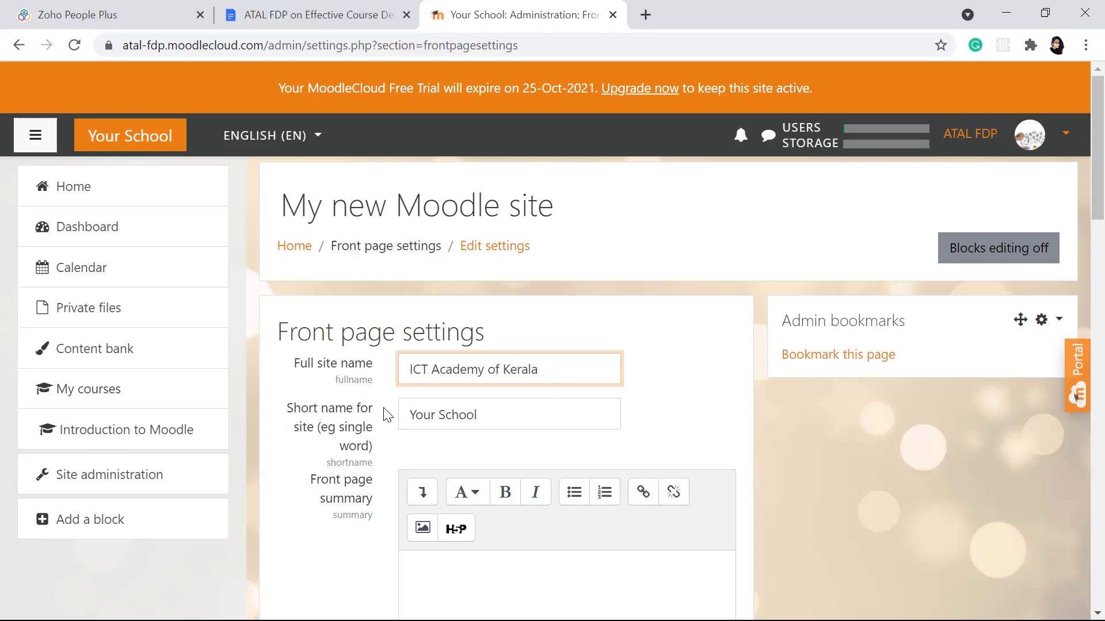
click(494, 419)
key(BackSpace)
key(BackSpace)
key(BackSpace)
key(BackSpace)
key(BackSpace)
key(BackSpace)
key(BackSpace)
key(BackSpace)
key(BackSpace)
key(BackSpace)
key(BackSpace)
text(ICTAK)
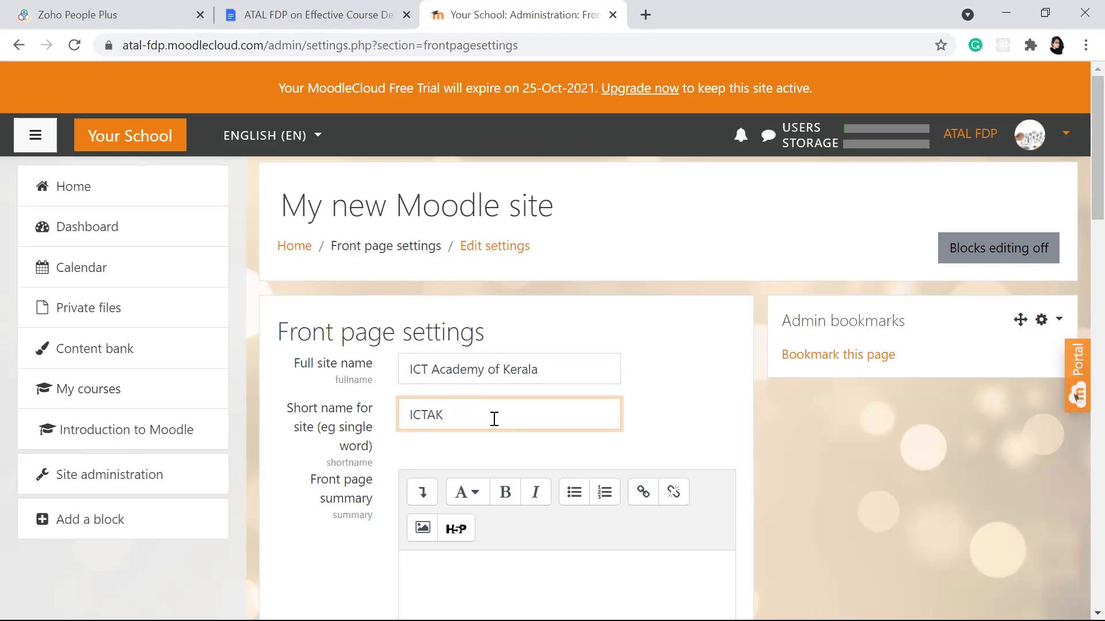
scroll(494, 419, down, 8)
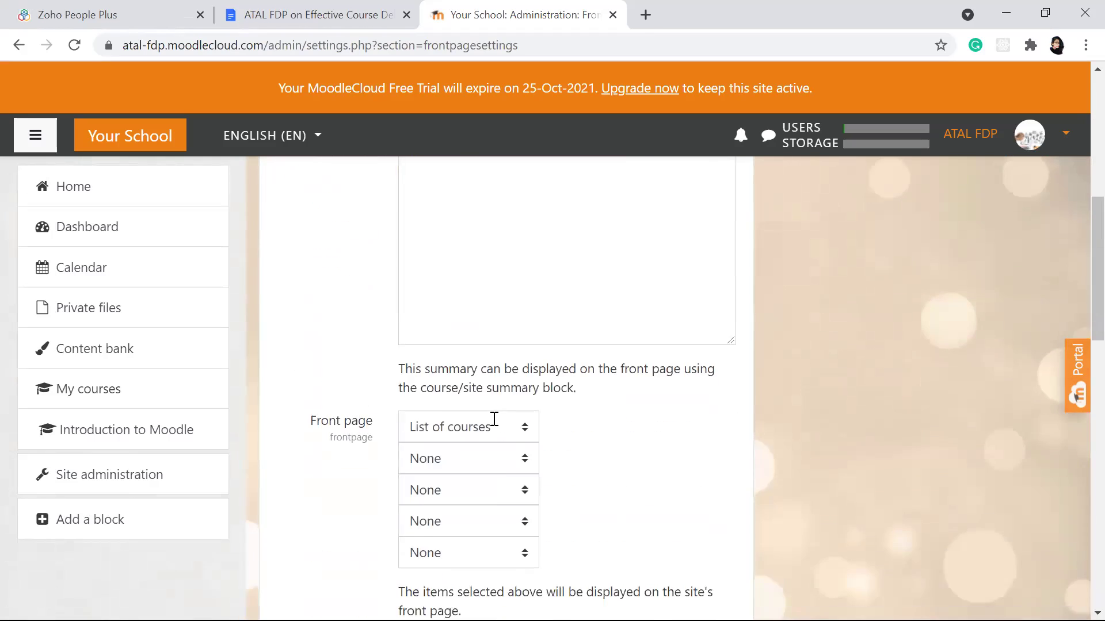
scroll(494, 418, down, 15)
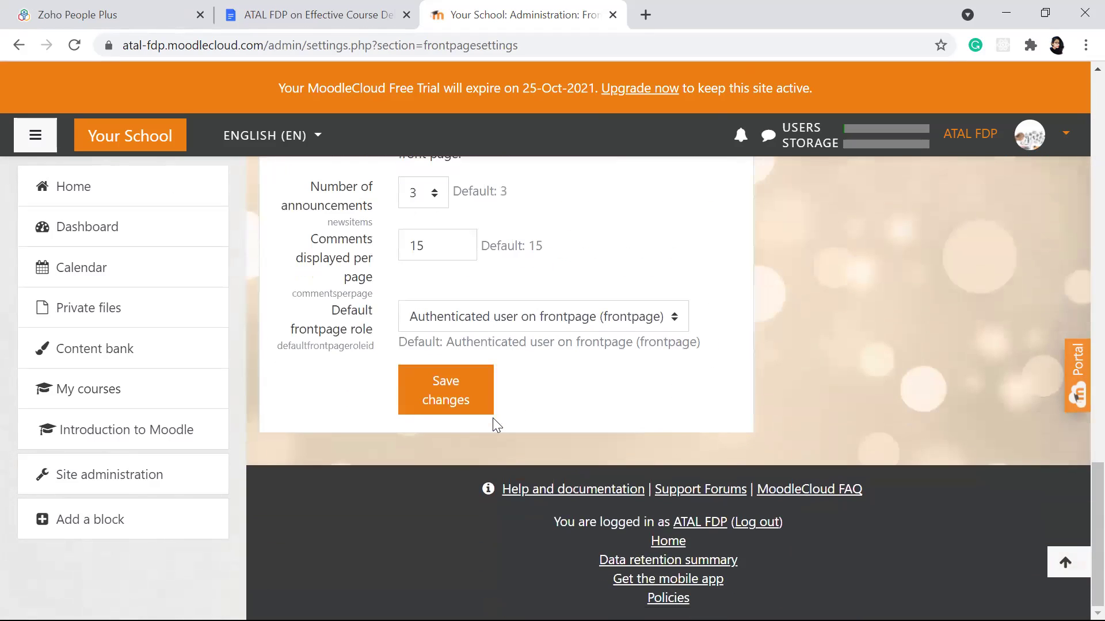
click(434, 396)
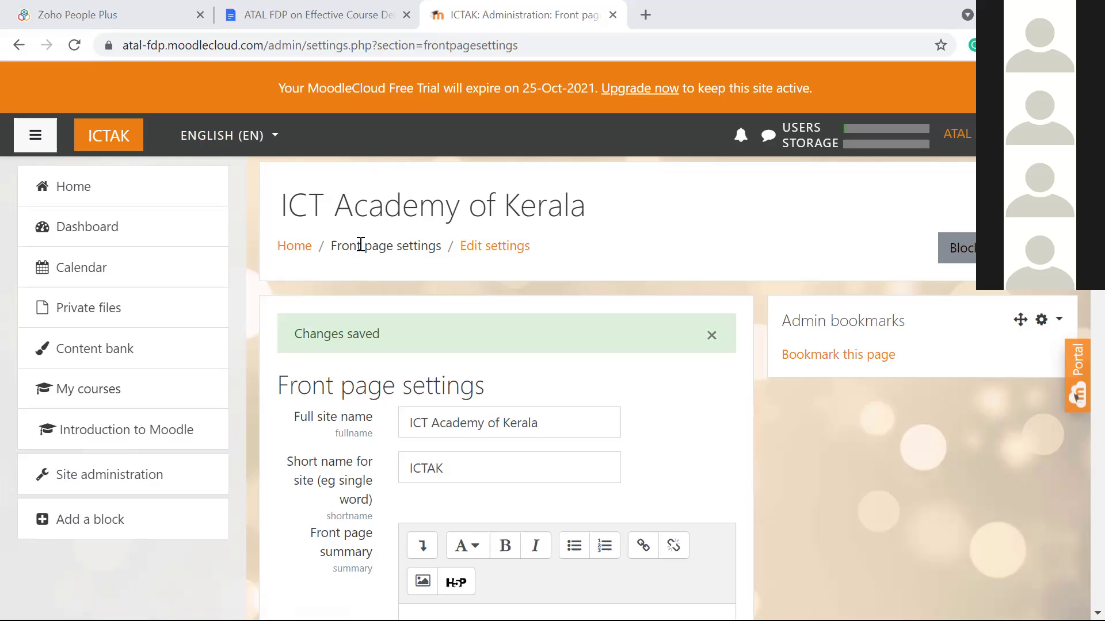
Step: Return to the site front page through Home in the left navigation
click(94, 194)
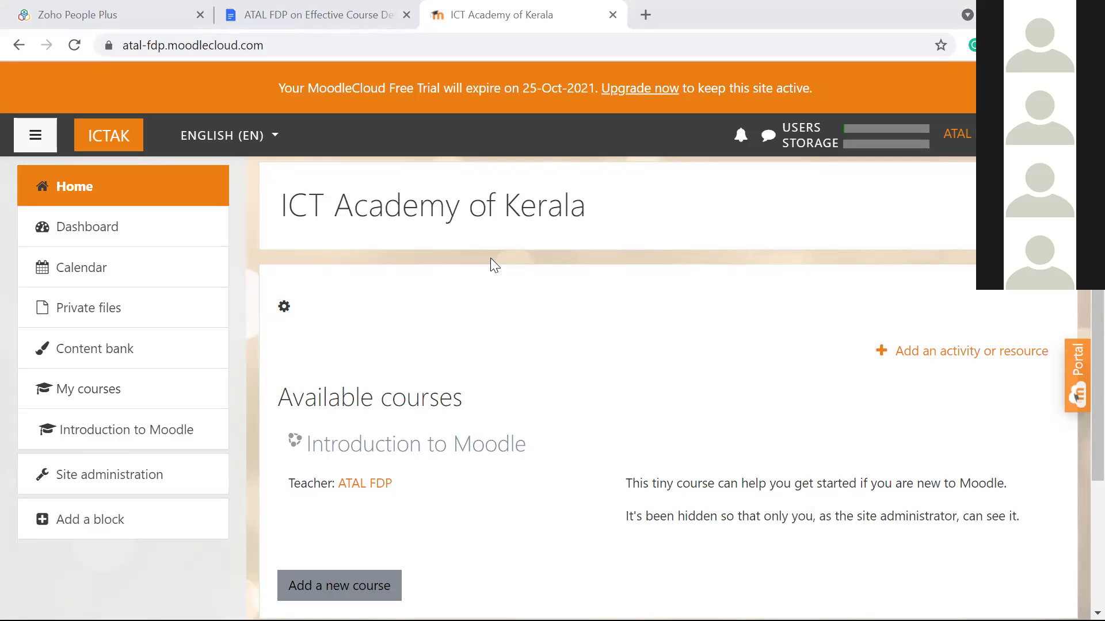
click(62, 189)
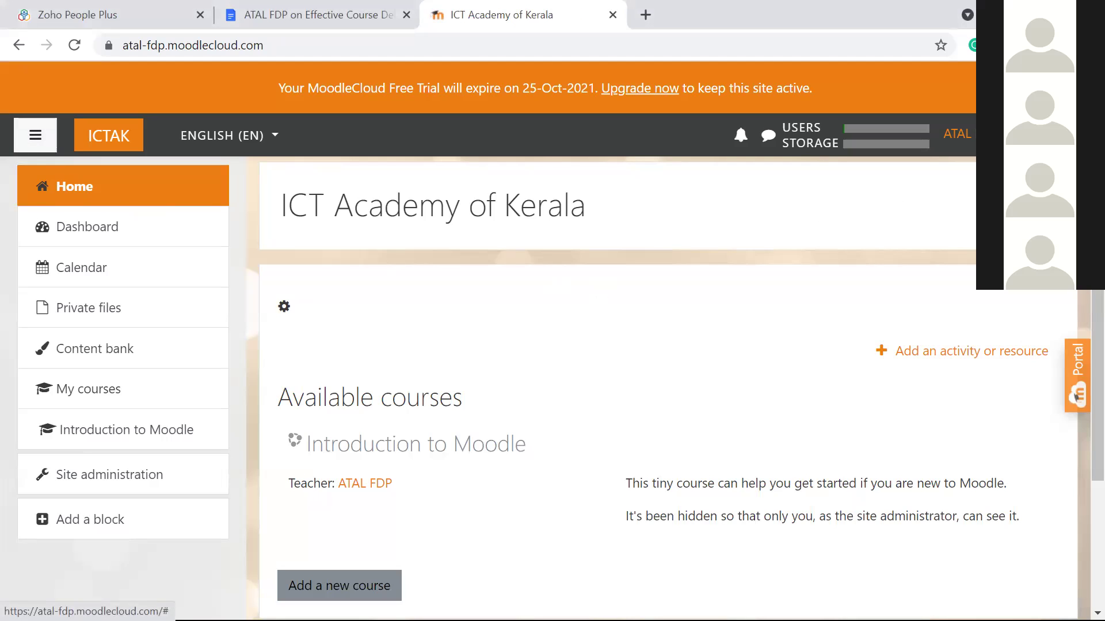
click(1046, 207)
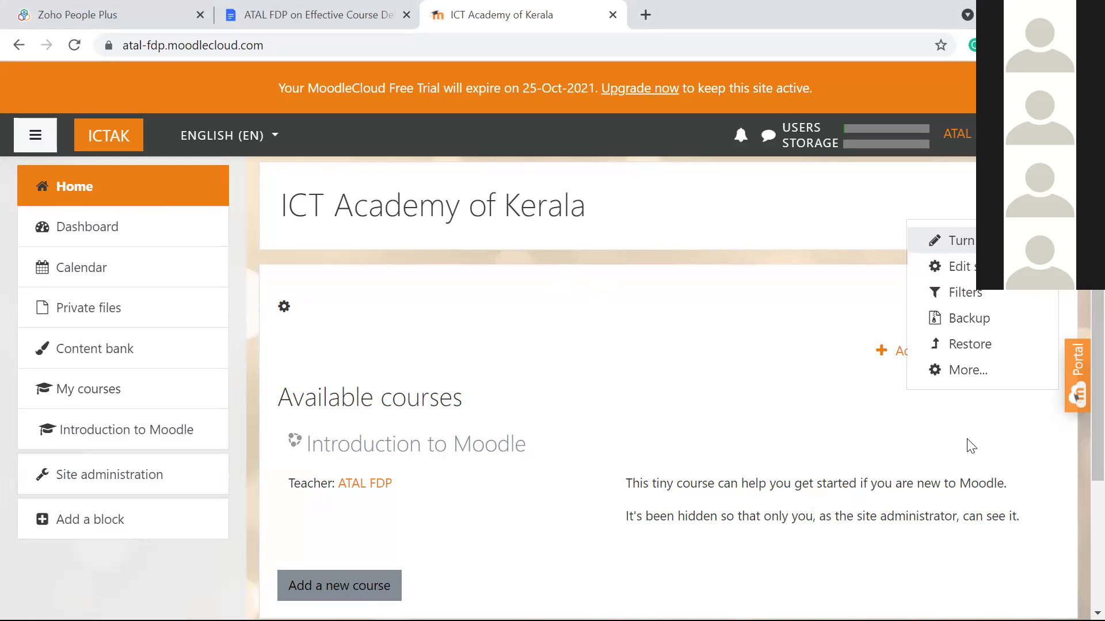
click(967, 245)
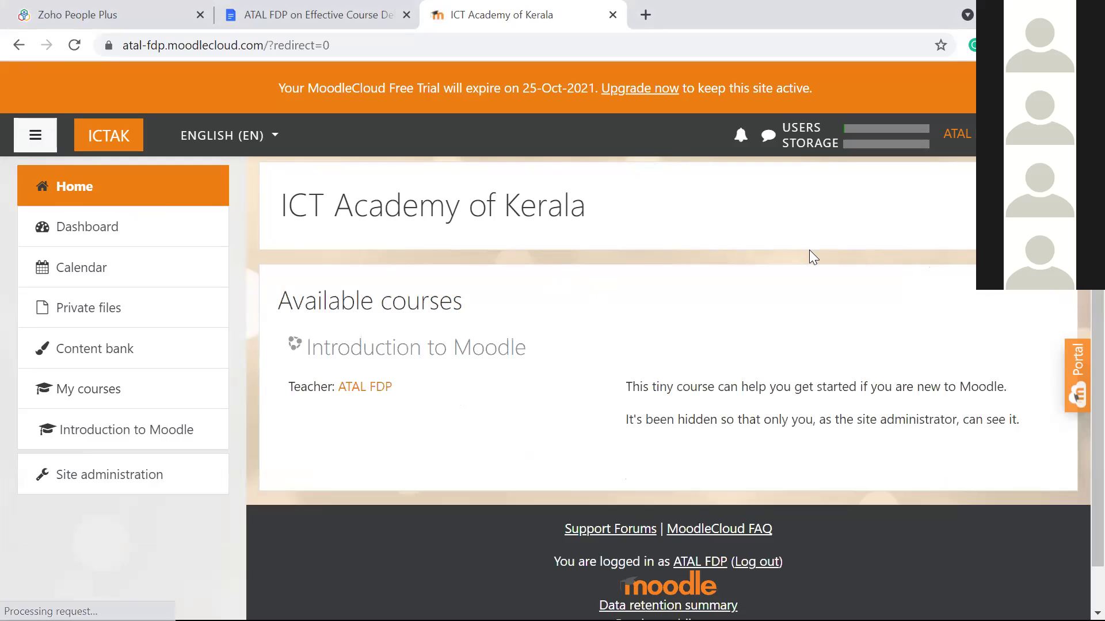
click(1045, 205)
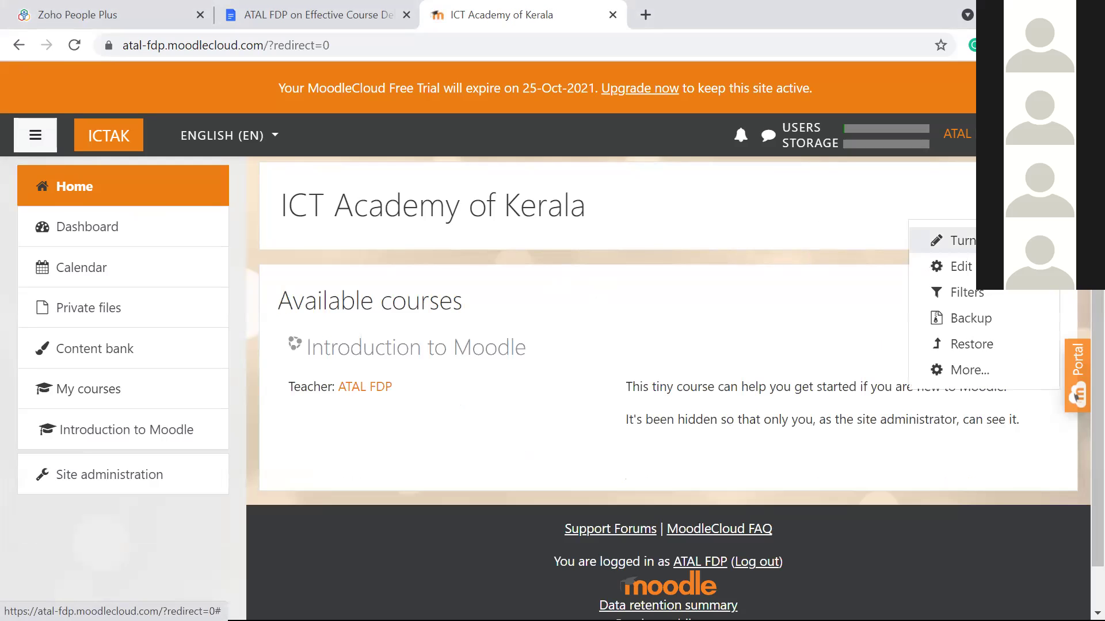
click(962, 241)
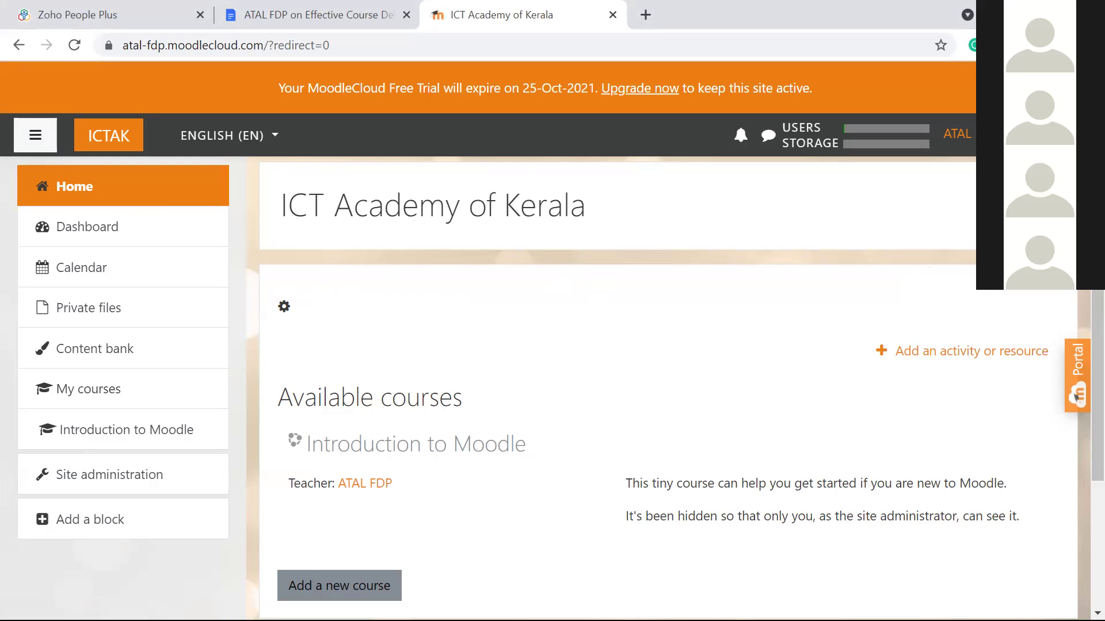
scroll(761, 288, down, 3)
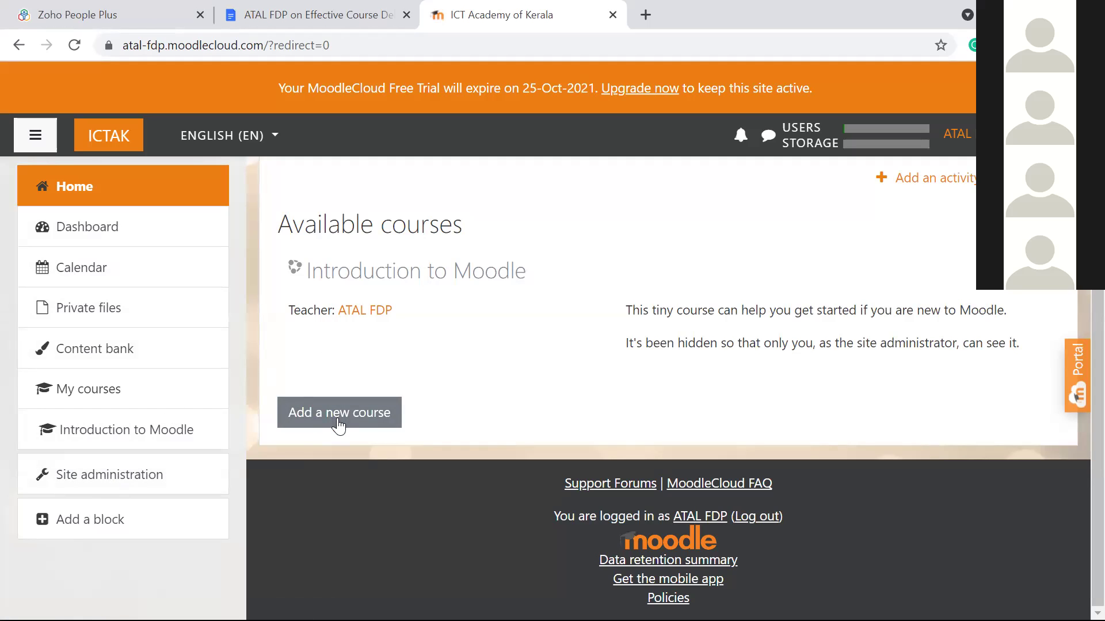
Step: Go to Site administration from the left navigation drawer
click(120, 479)
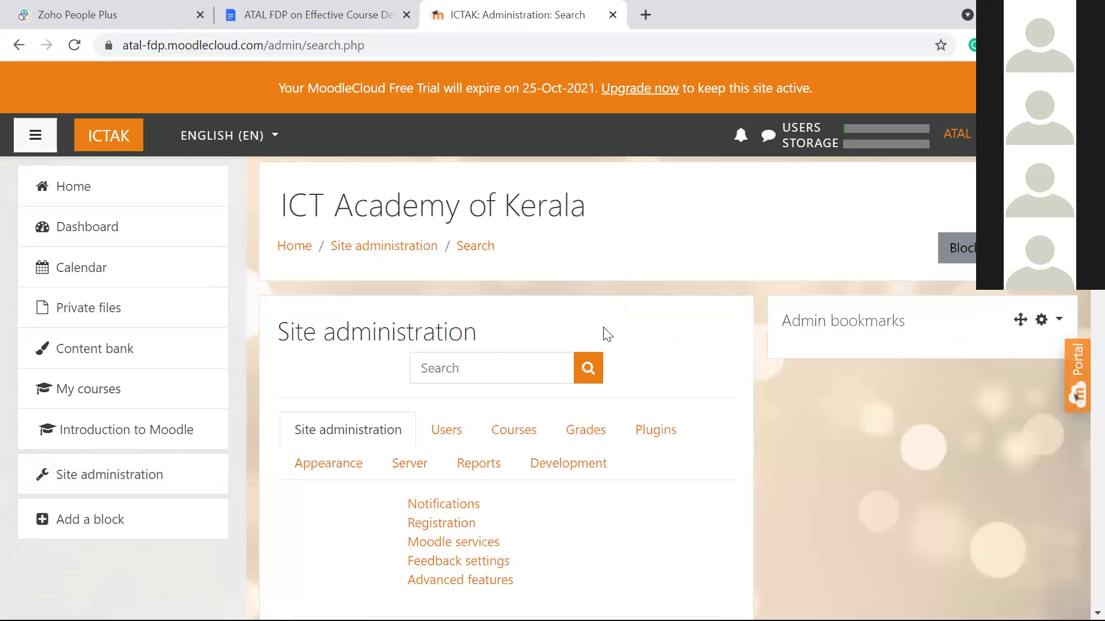
Step: Open the Add a category form under the Courses tab of Site administration
scroll(604, 328, down, 3)
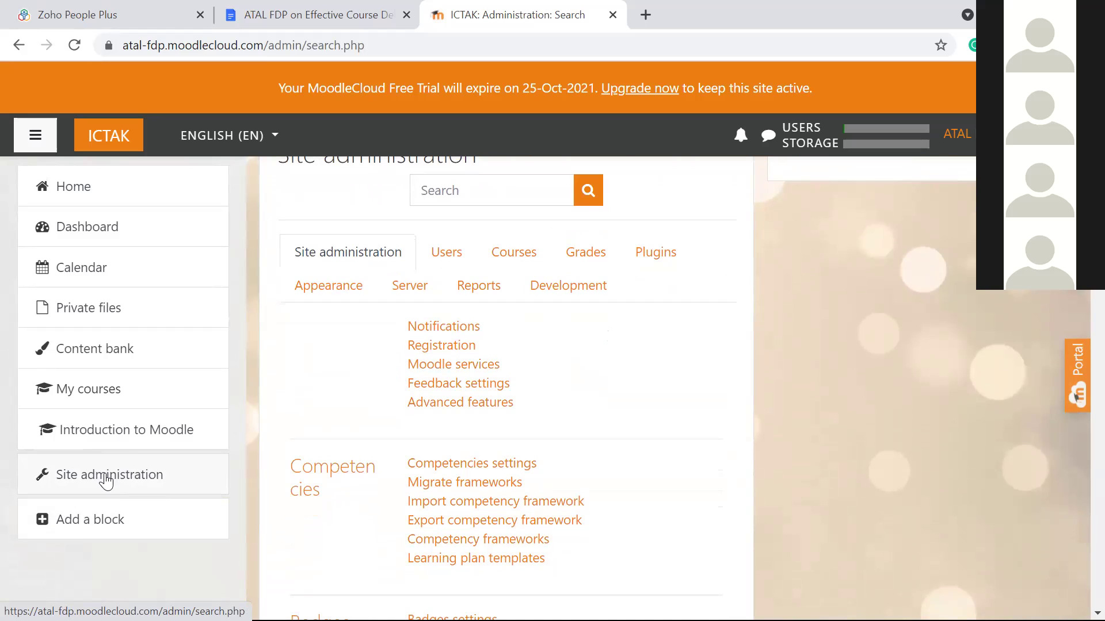
click(514, 254)
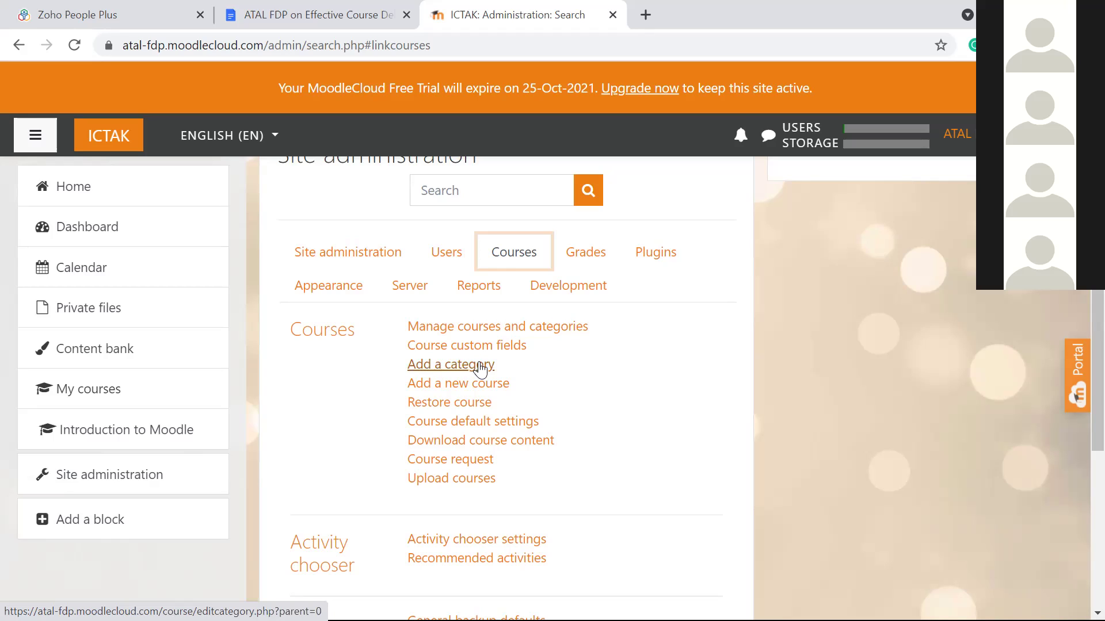
click(481, 369)
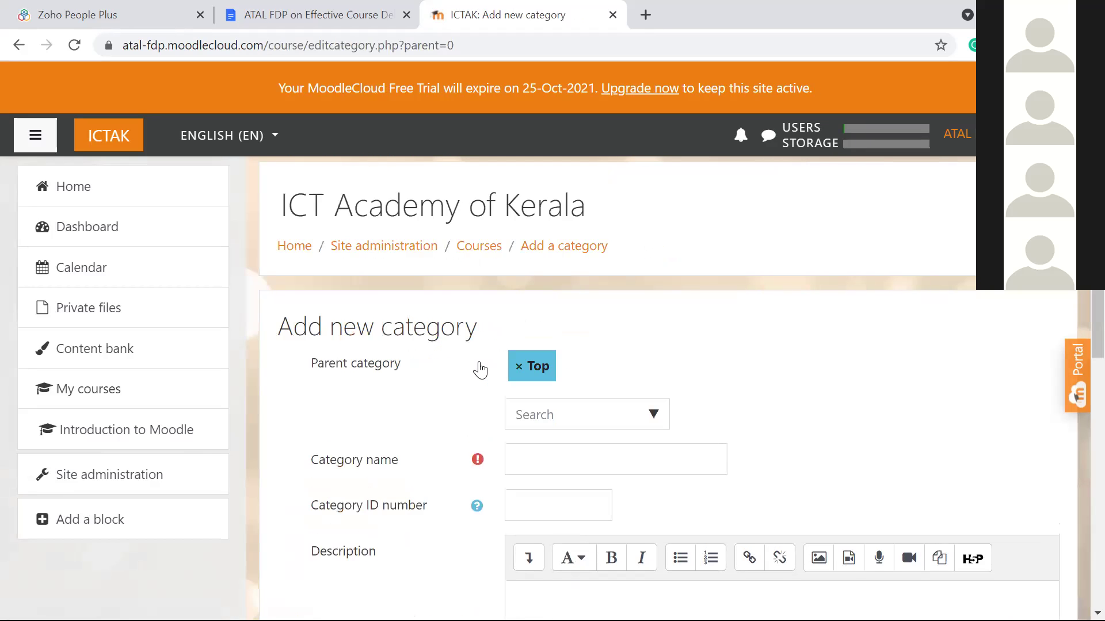
Step: Name the new category 'Undergraduate' with parent Top, scrolling to the Create category button
scroll(480, 368, down, 1)
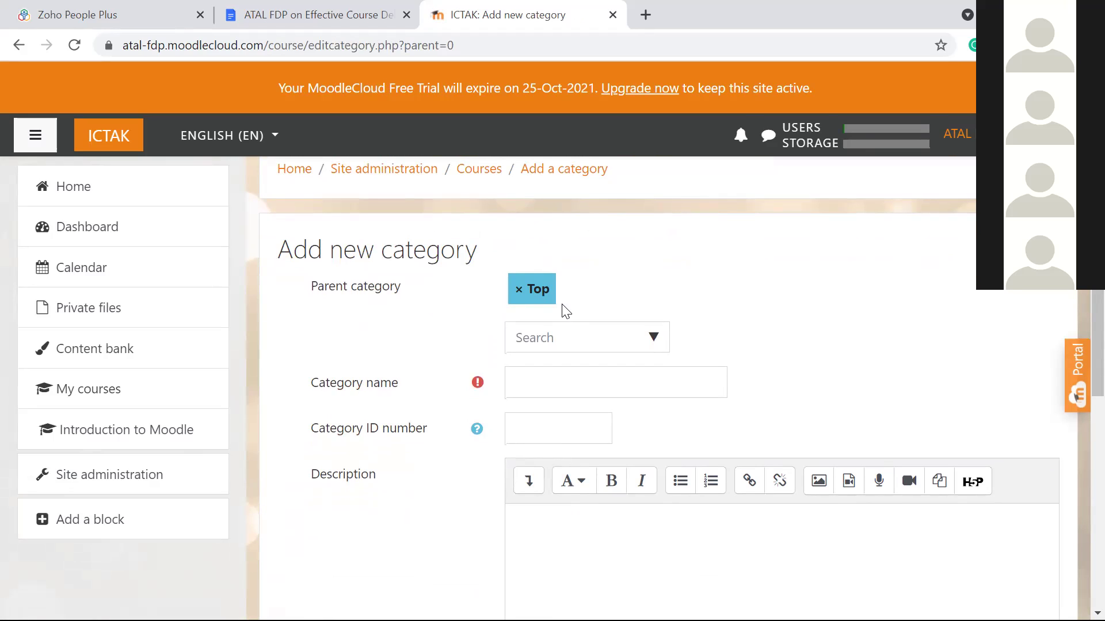
click(658, 344)
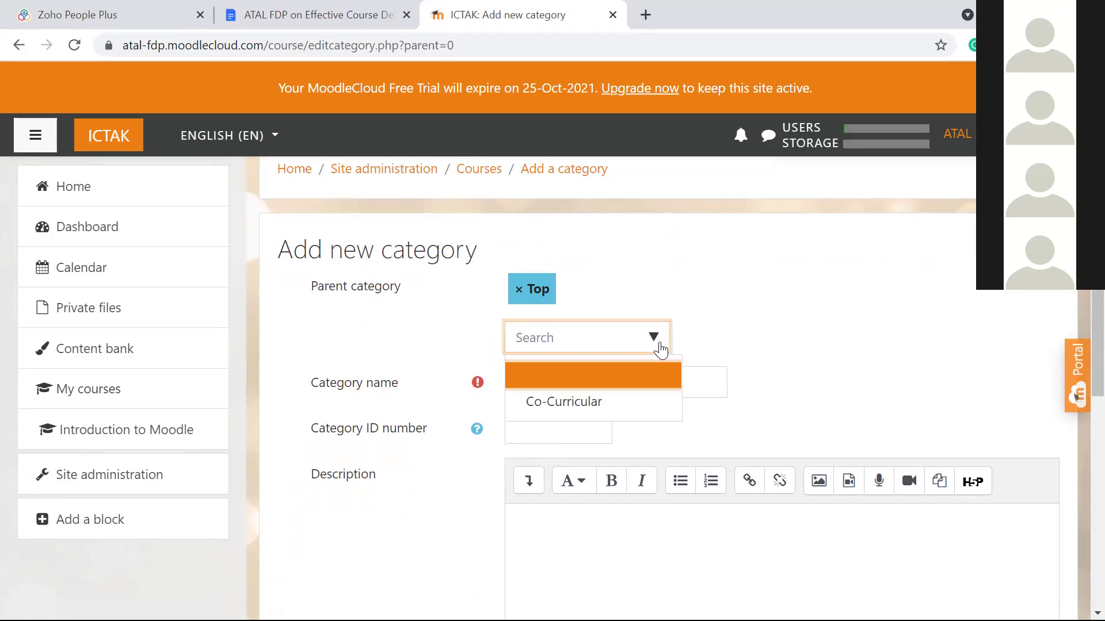
click(689, 335)
scroll(688, 335, down, 1)
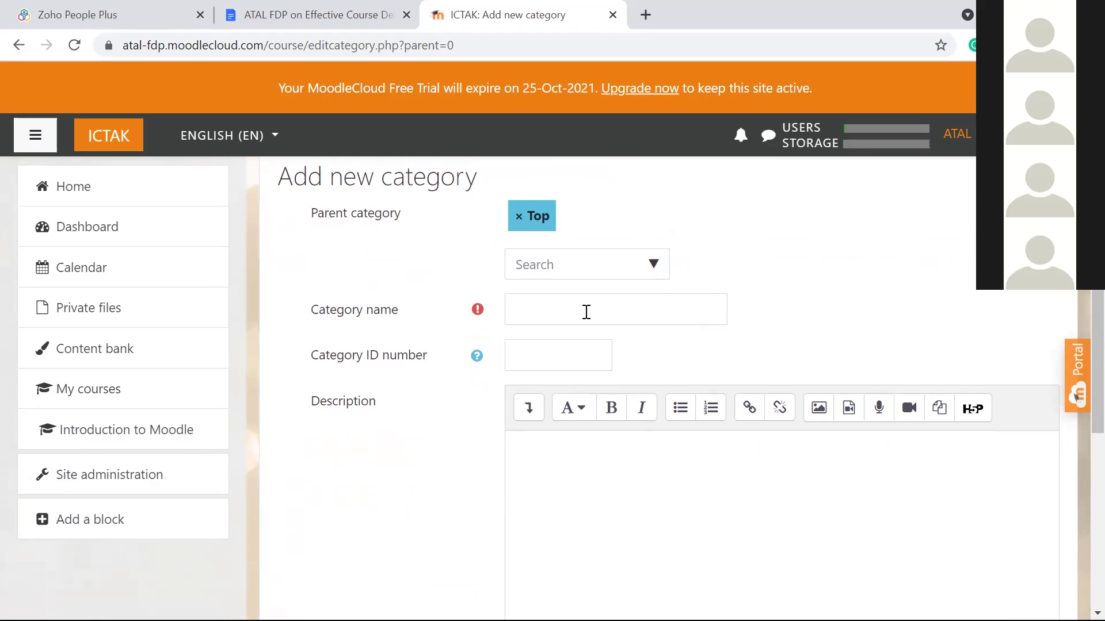
click(586, 312)
text(Undergraduate)
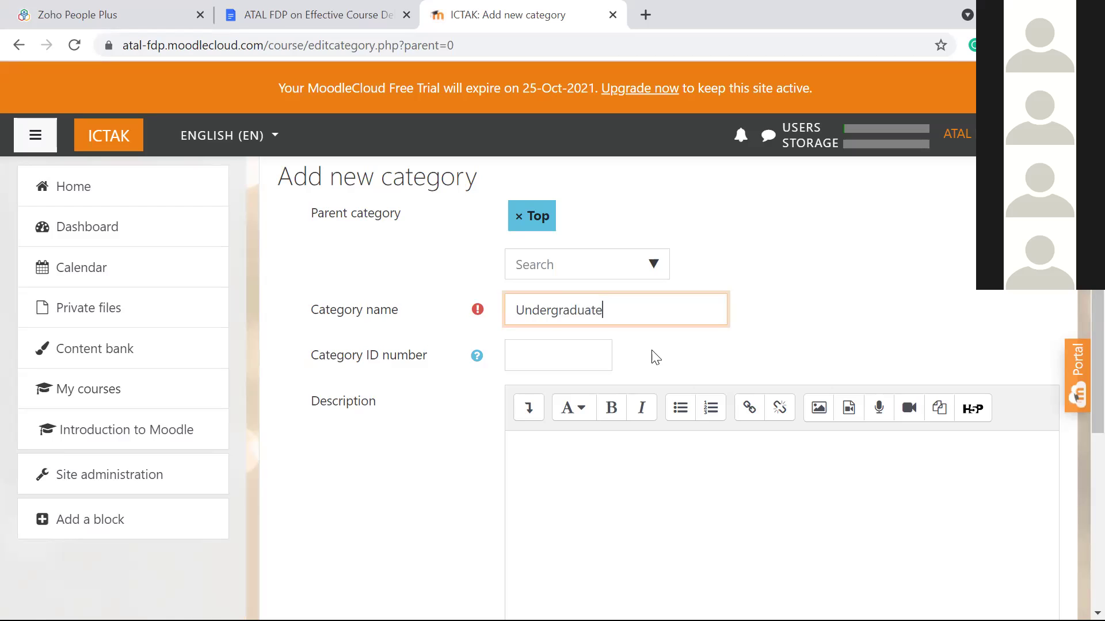
scroll(653, 357, down, 2)
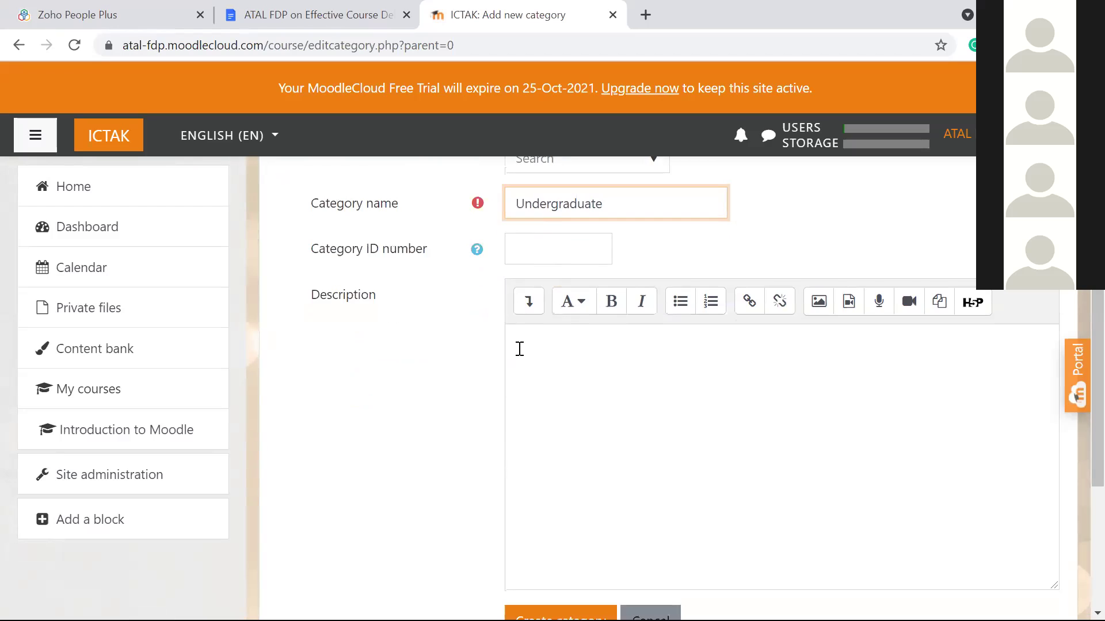
scroll(520, 348, down, 1)
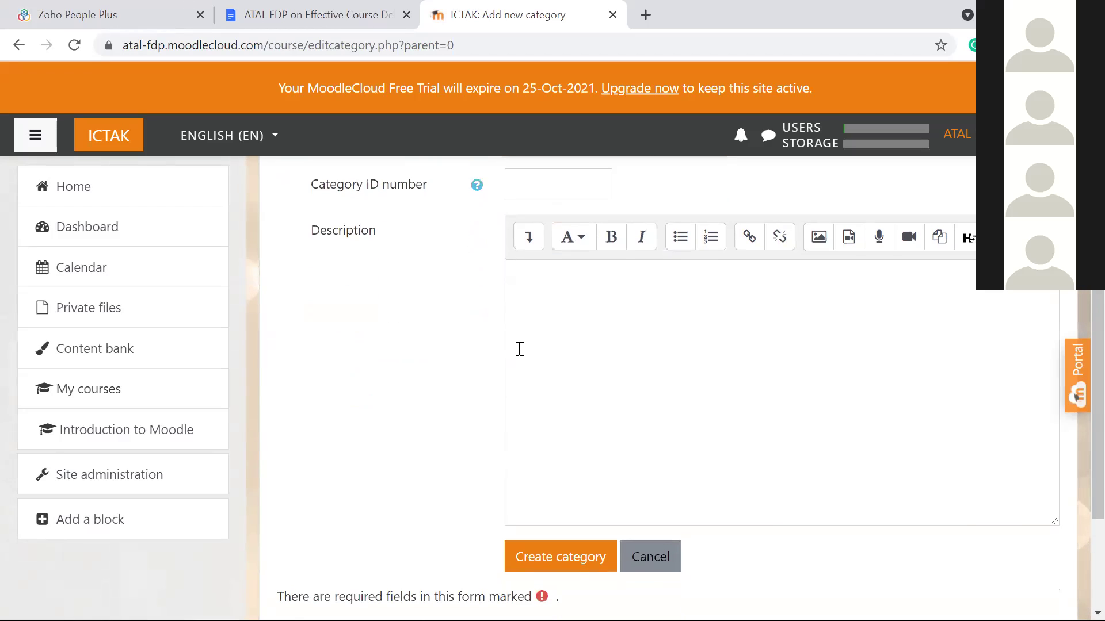
scroll(519, 349, down, 2)
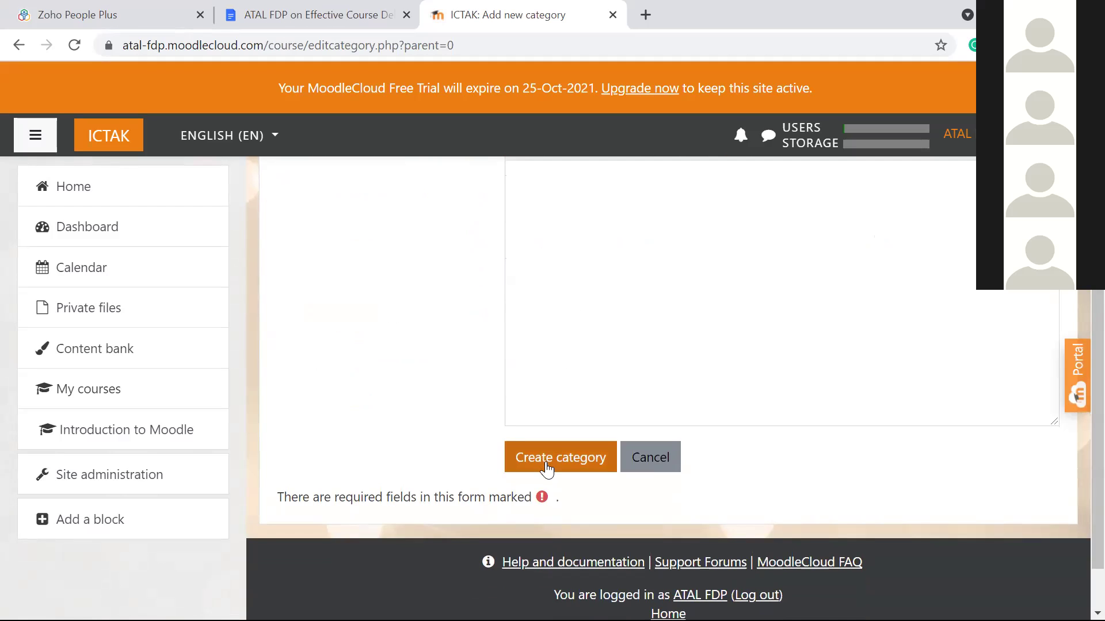
scroll(547, 469, up, 4)
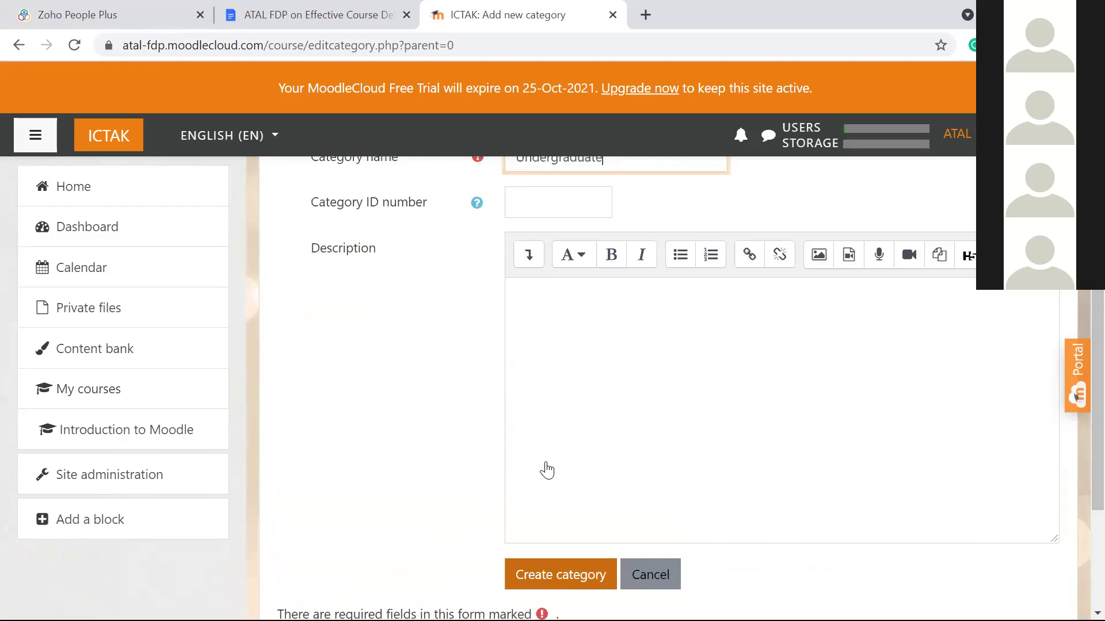
scroll(547, 464, down, 5)
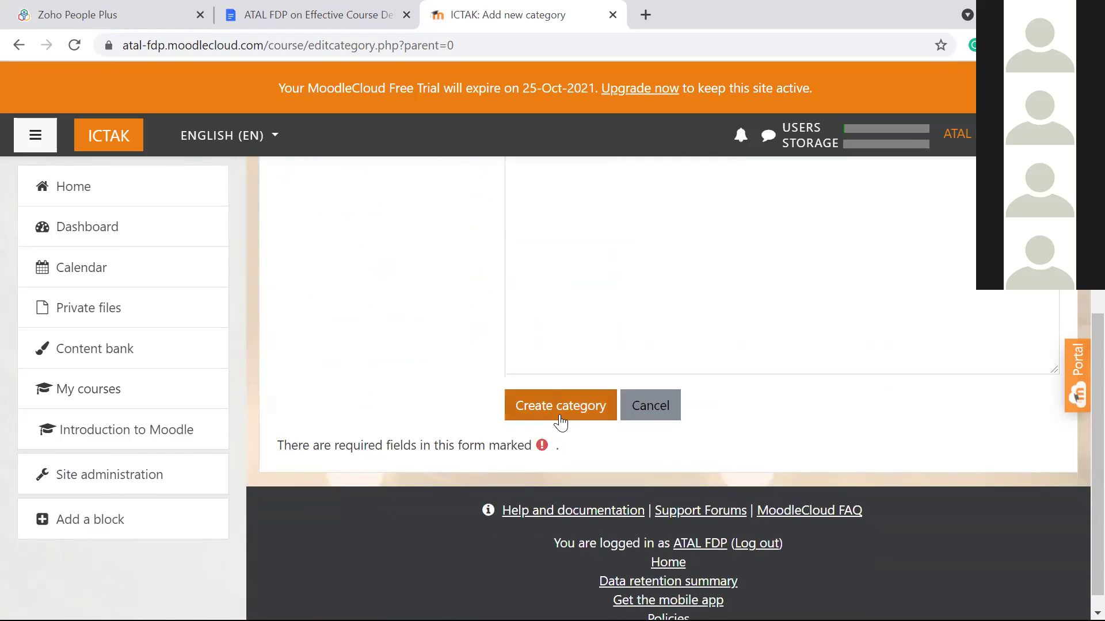
Step: Create the Undergraduate category, then open the Co-Curricular category's actions menu
click(561, 423)
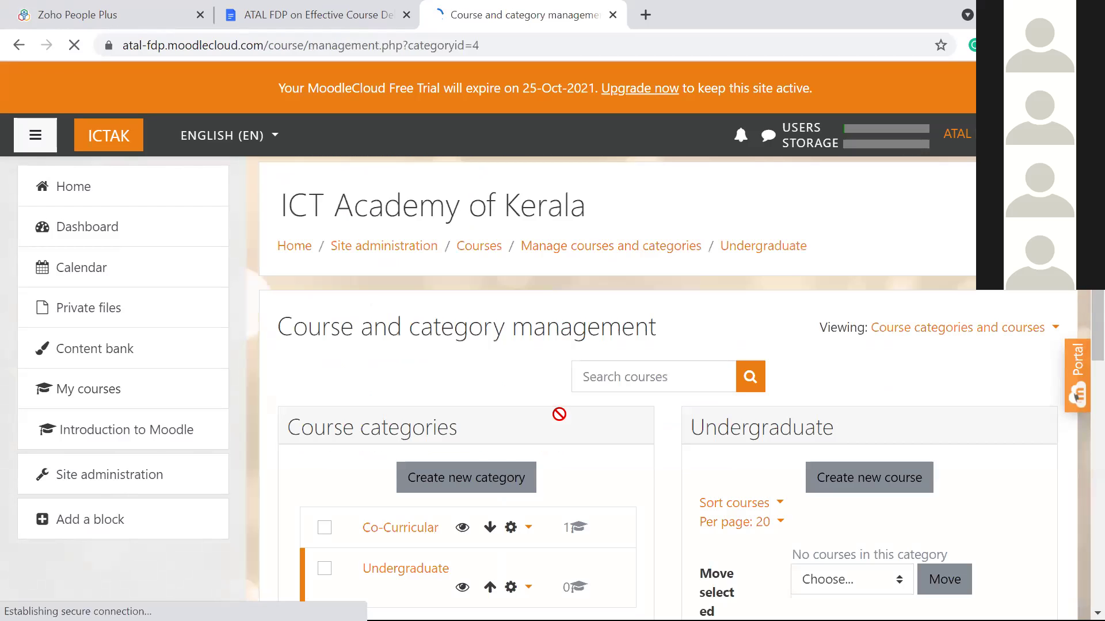
scroll(586, 319, down, 3)
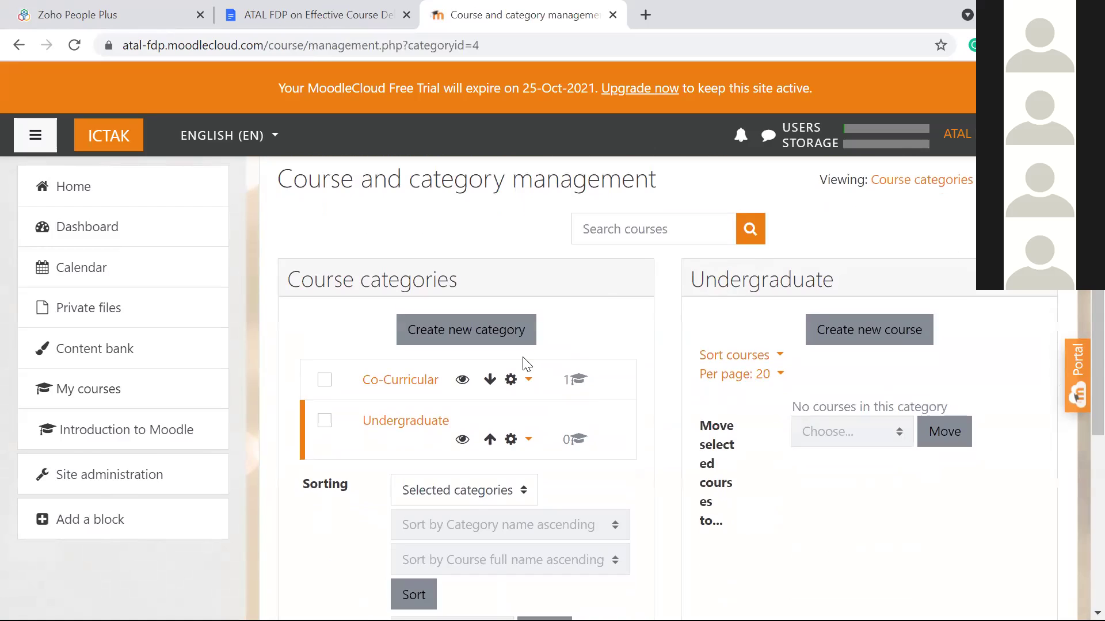
scroll(528, 365, down, 2)
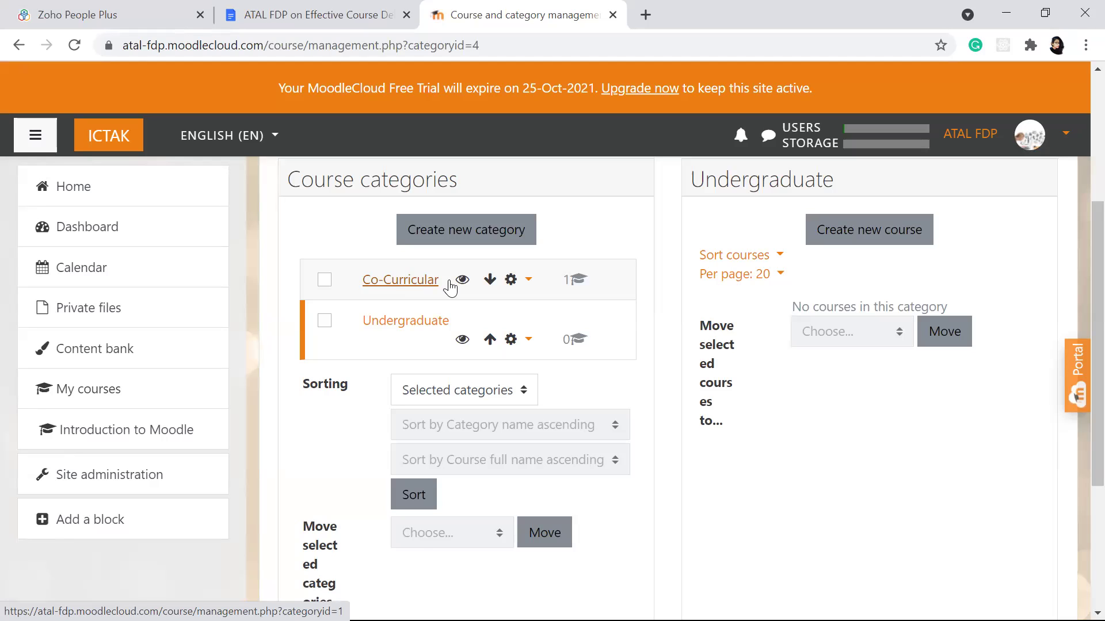
click(511, 281)
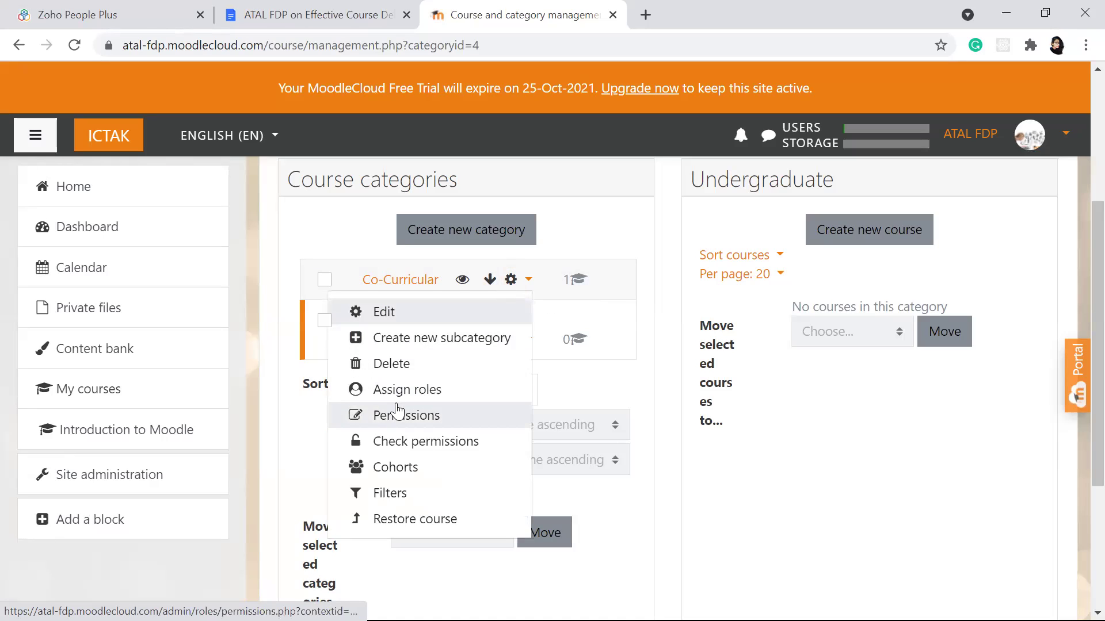
Step: Open the Co-Curricular category's settings and save them without changes
click(419, 318)
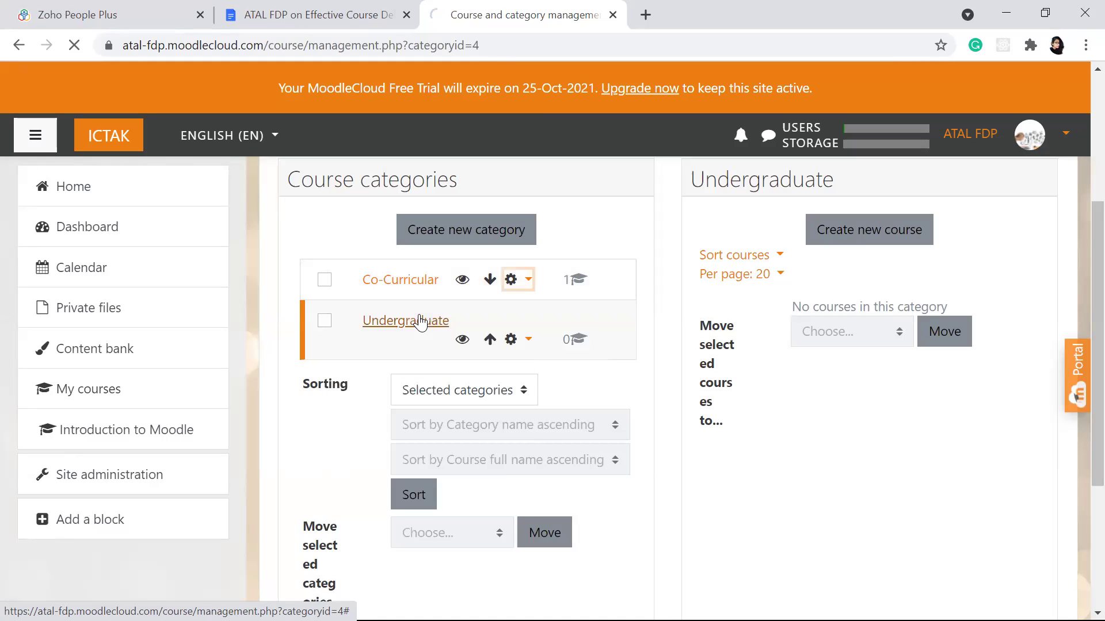
scroll(549, 341, down, 3)
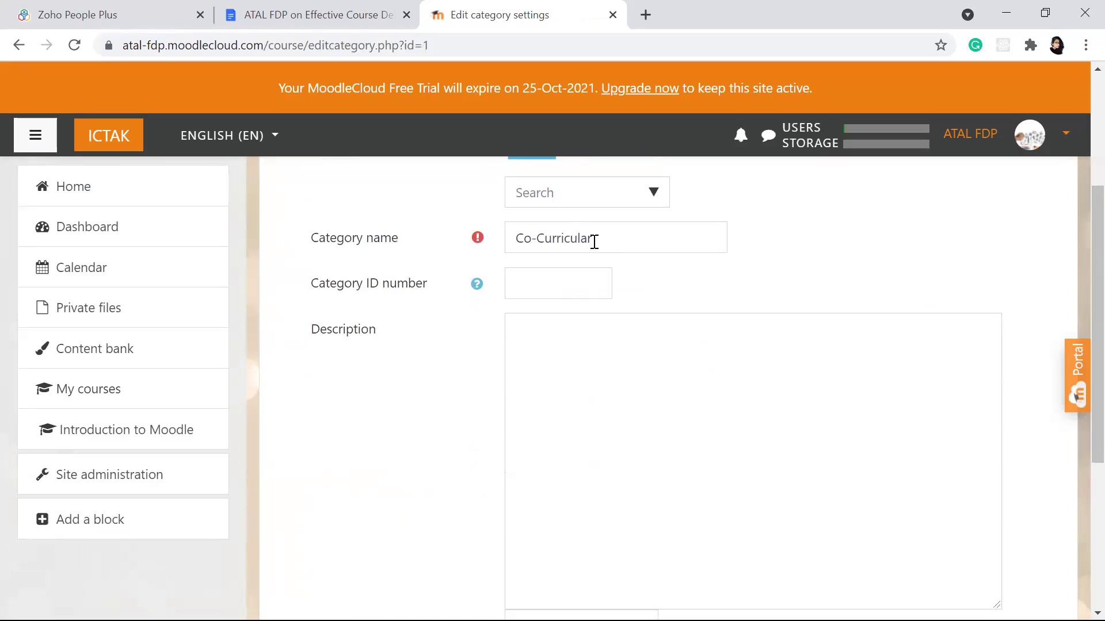
scroll(595, 242, up, 2)
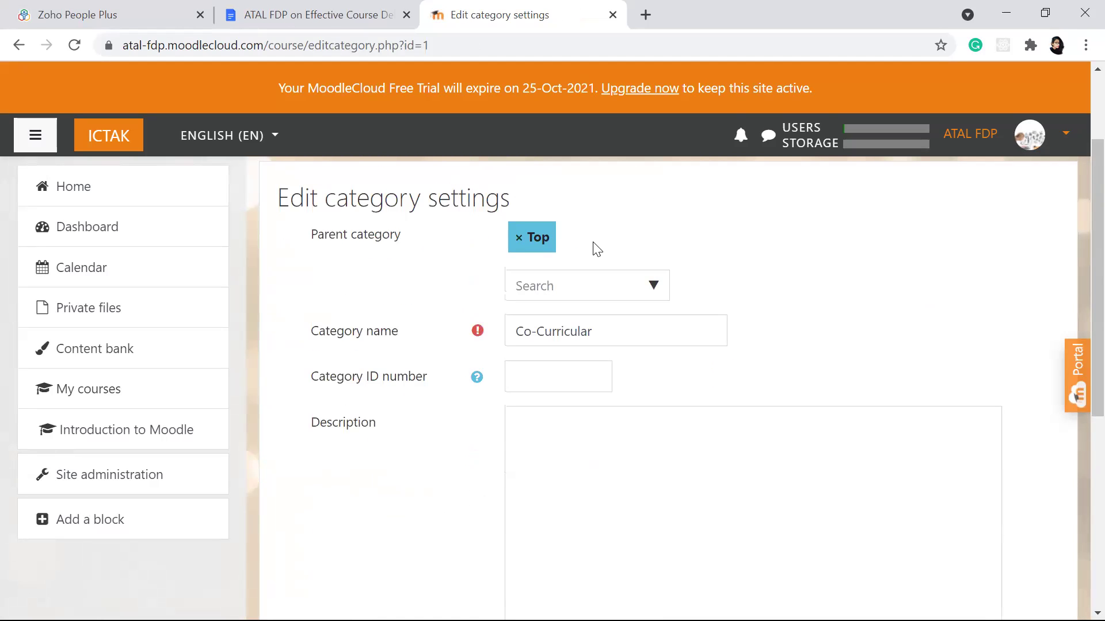
scroll(595, 248, down, 6)
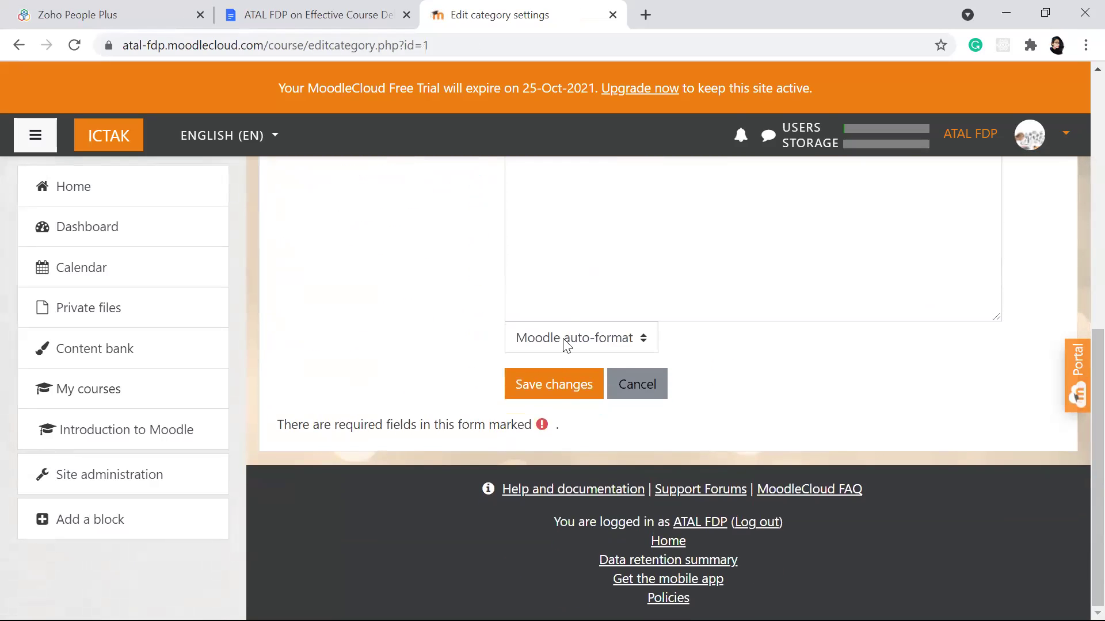
click(554, 387)
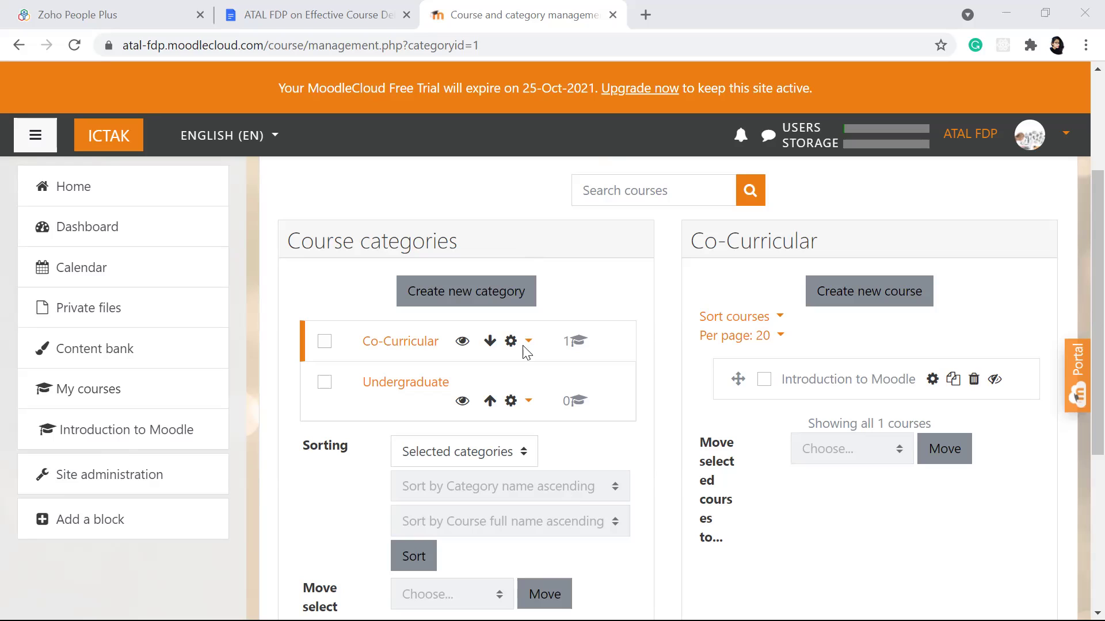
Step: Open the actions menu for the Undergraduate category
click(510, 402)
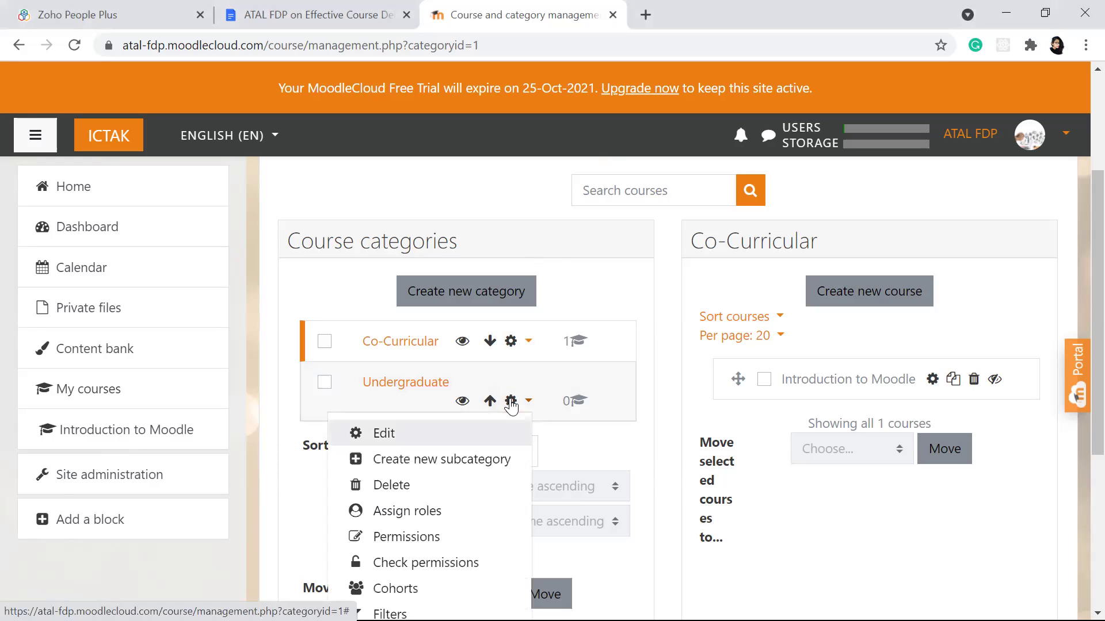
key(Escape)
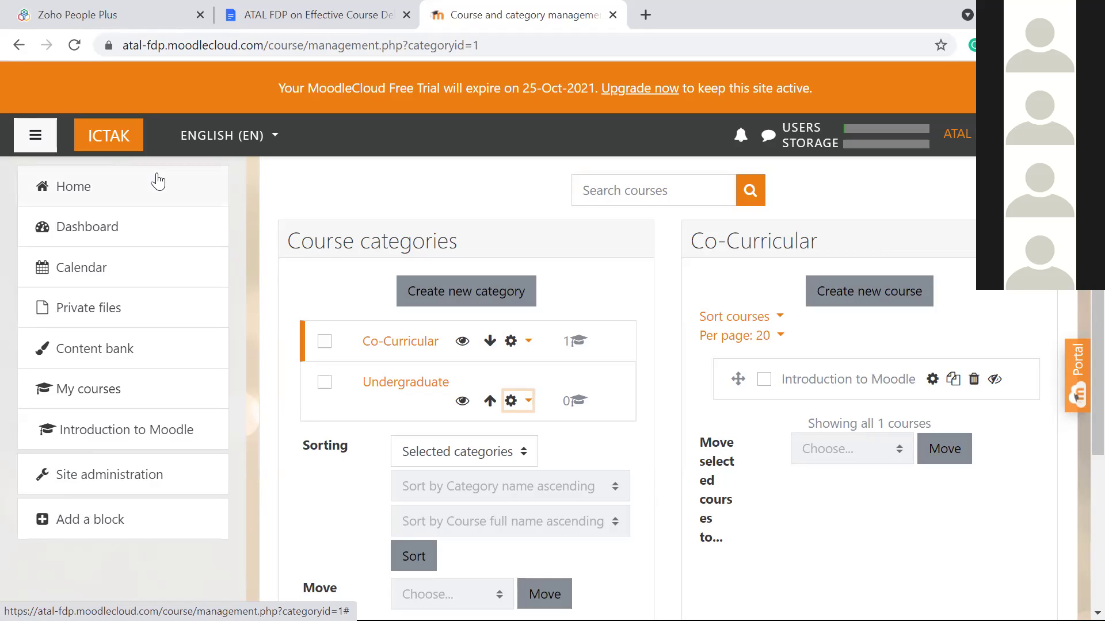
Step: Go back to the site home and then into Site administration
click(84, 194)
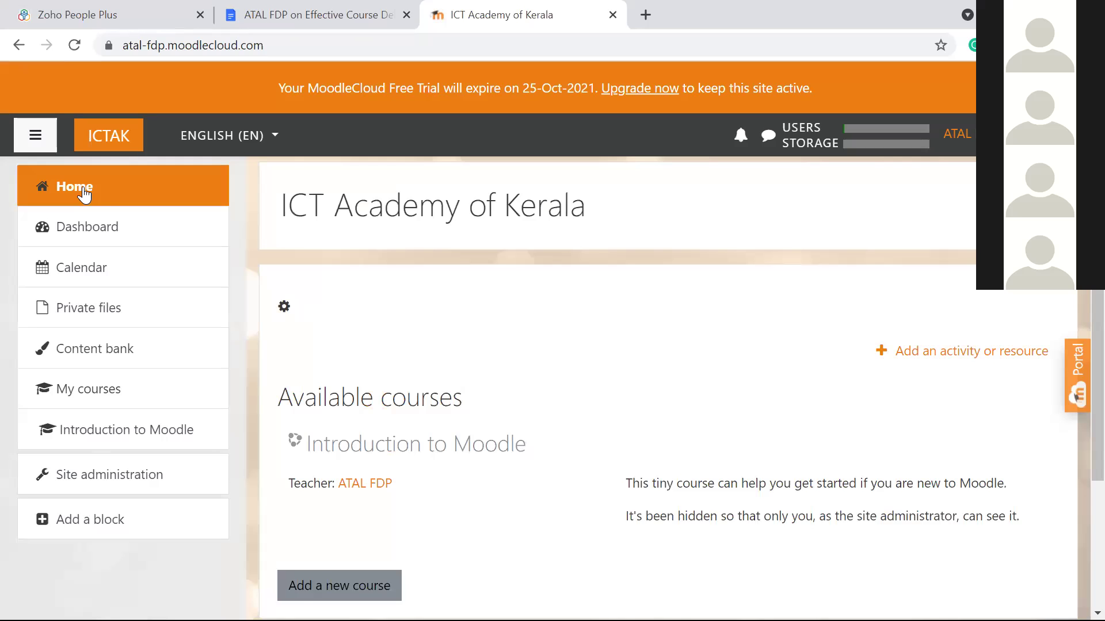
click(80, 199)
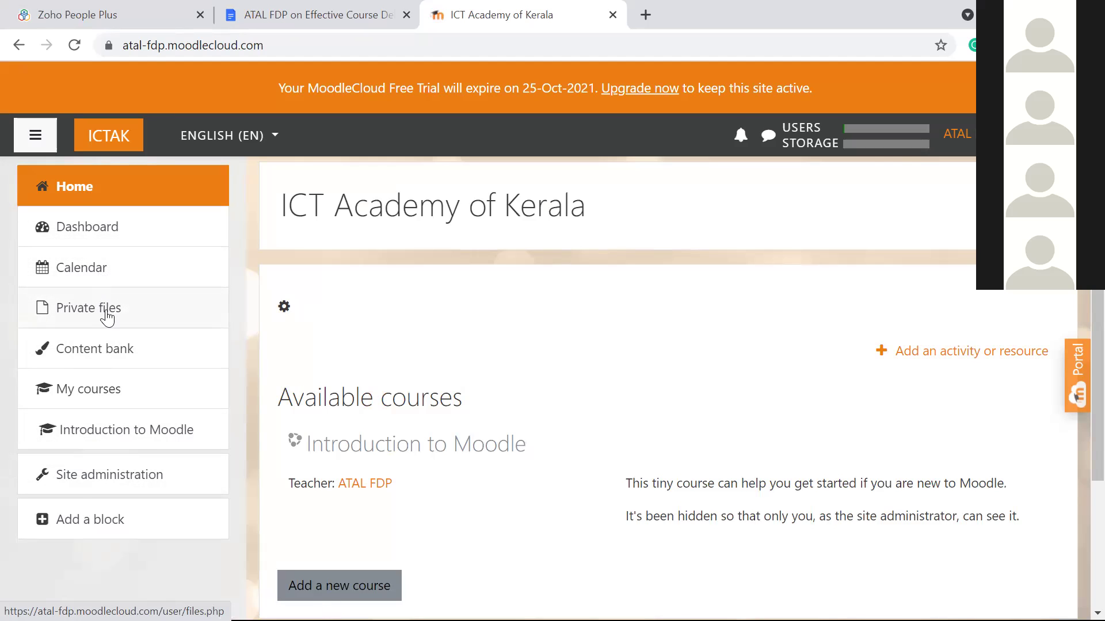
click(109, 486)
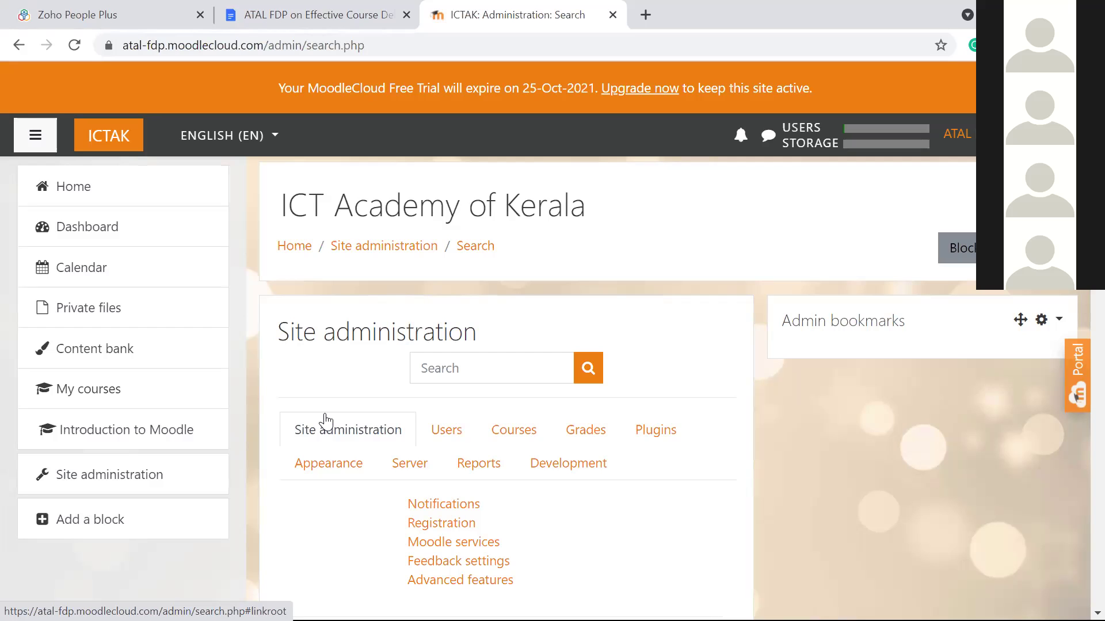
Step: From Site administration's Courses section, open an empty Add new category form under Top
scroll(325, 422, down, 1)
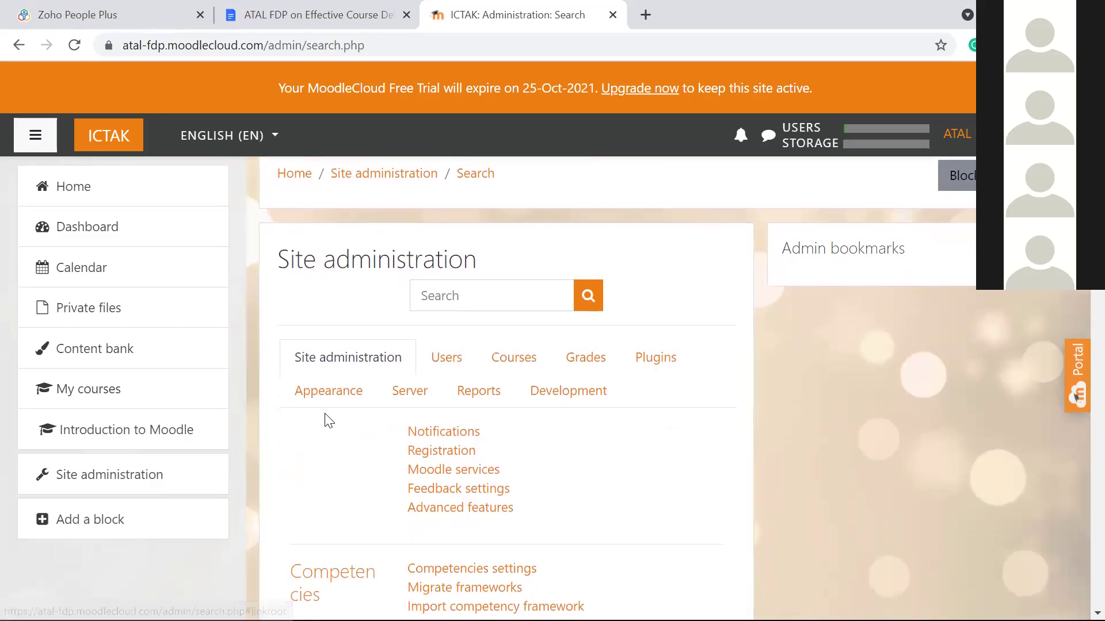
click(501, 363)
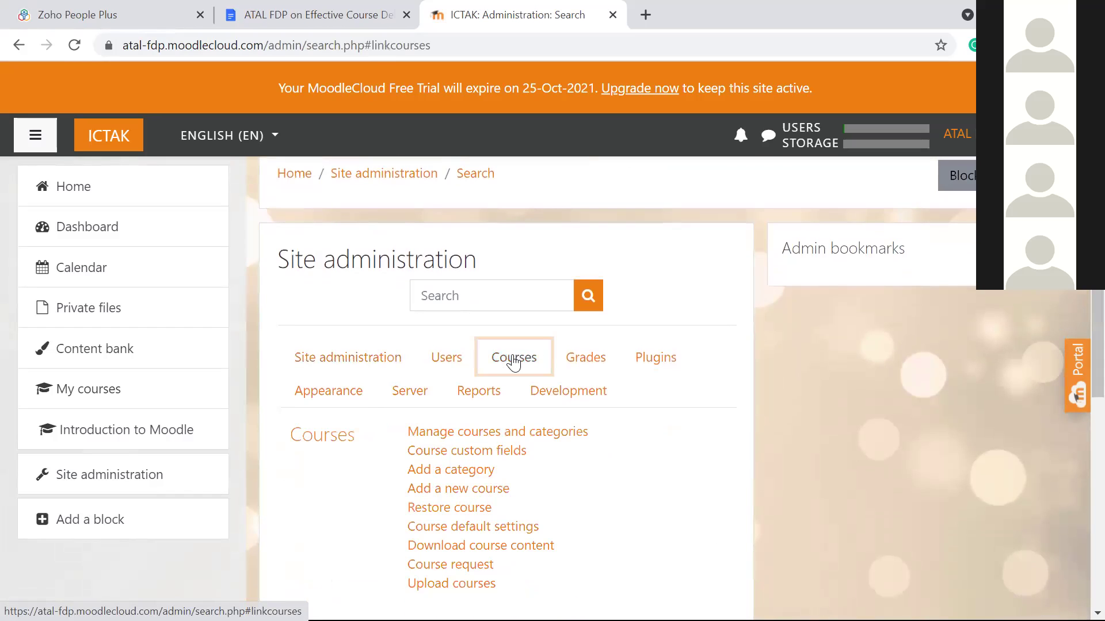
scroll(514, 366, down, 2)
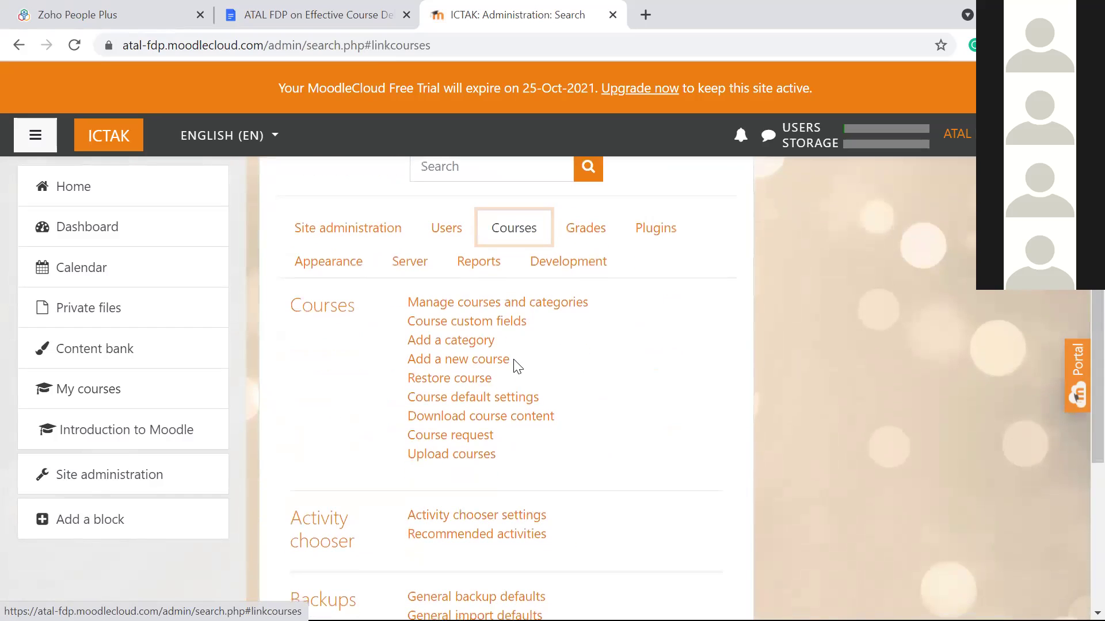
click(467, 345)
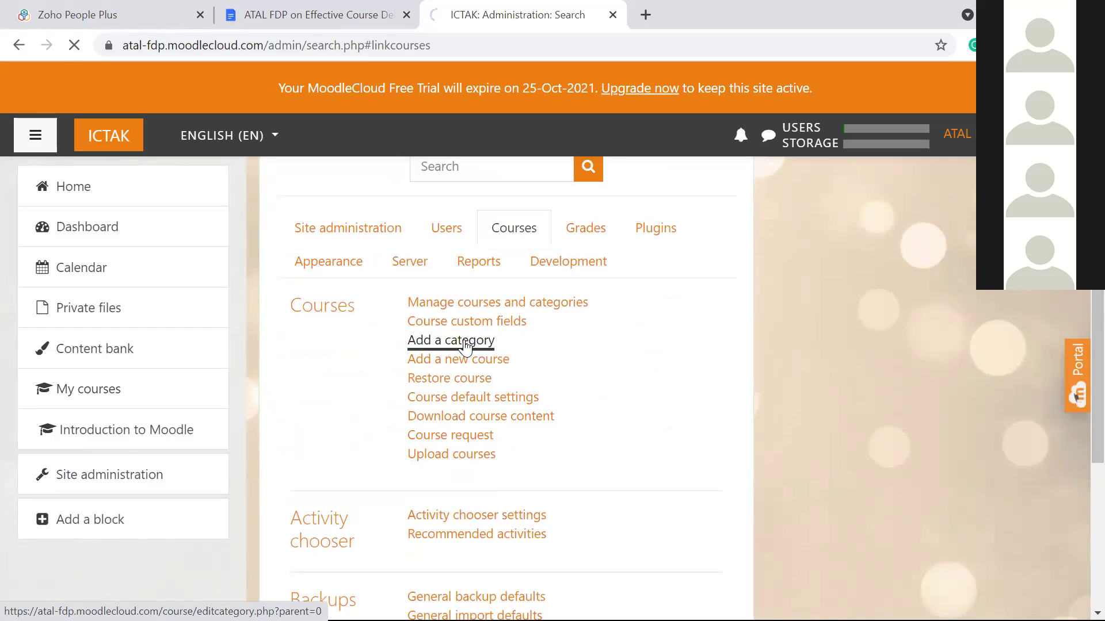
scroll(465, 348, down, 1)
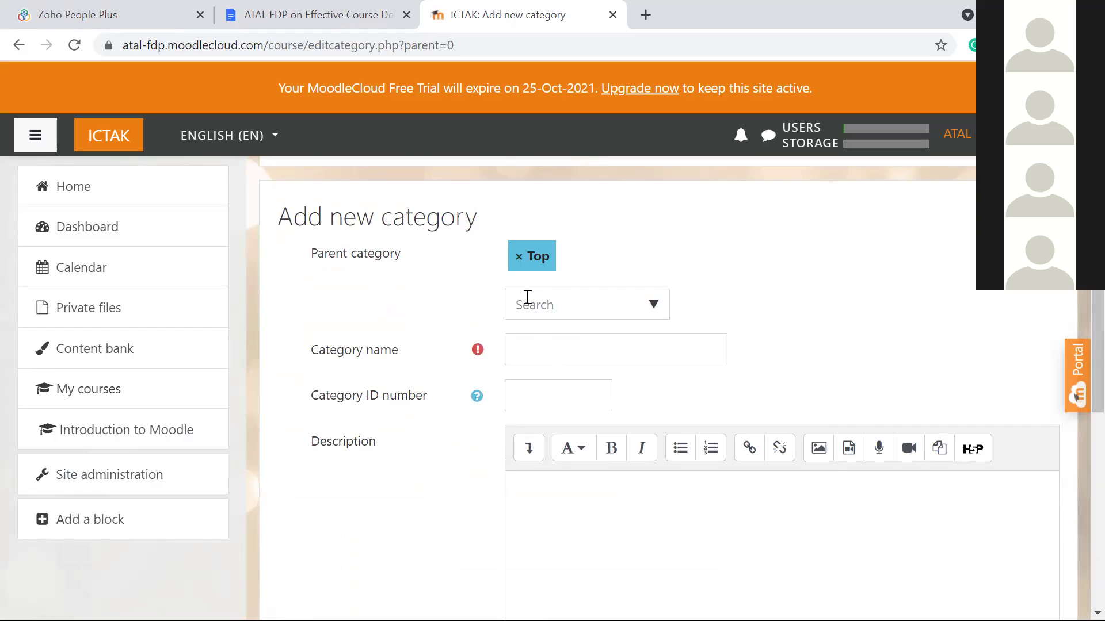
Step: Enter Undergraduate as the category name, then cancel the form without saving
click(525, 346)
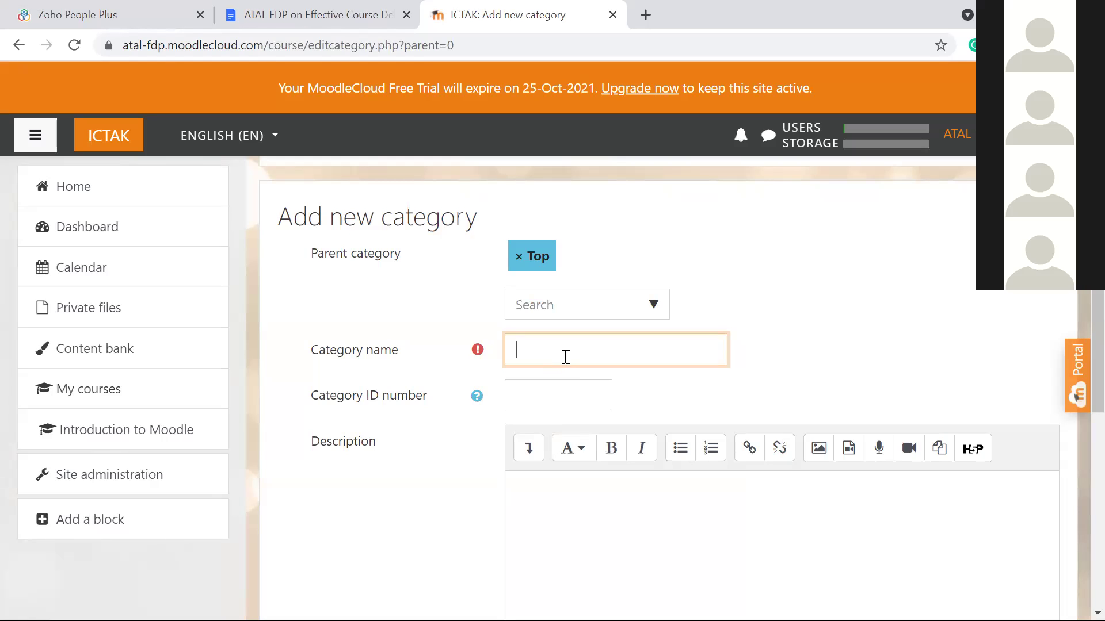
text(Undergraduate)
scroll(565, 357, down, 5)
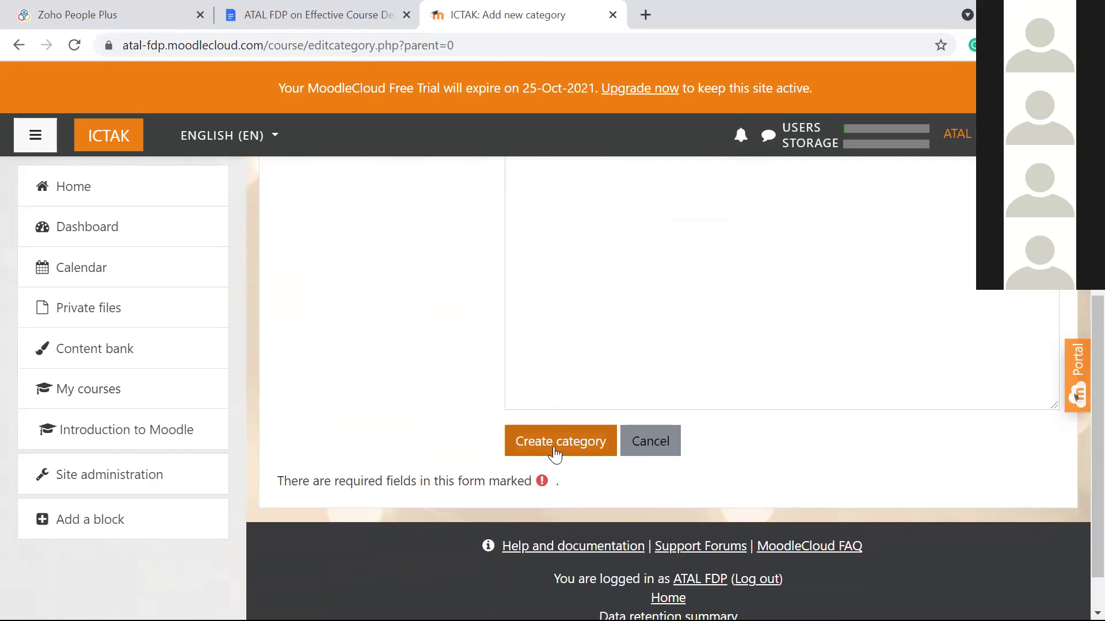
click(656, 454)
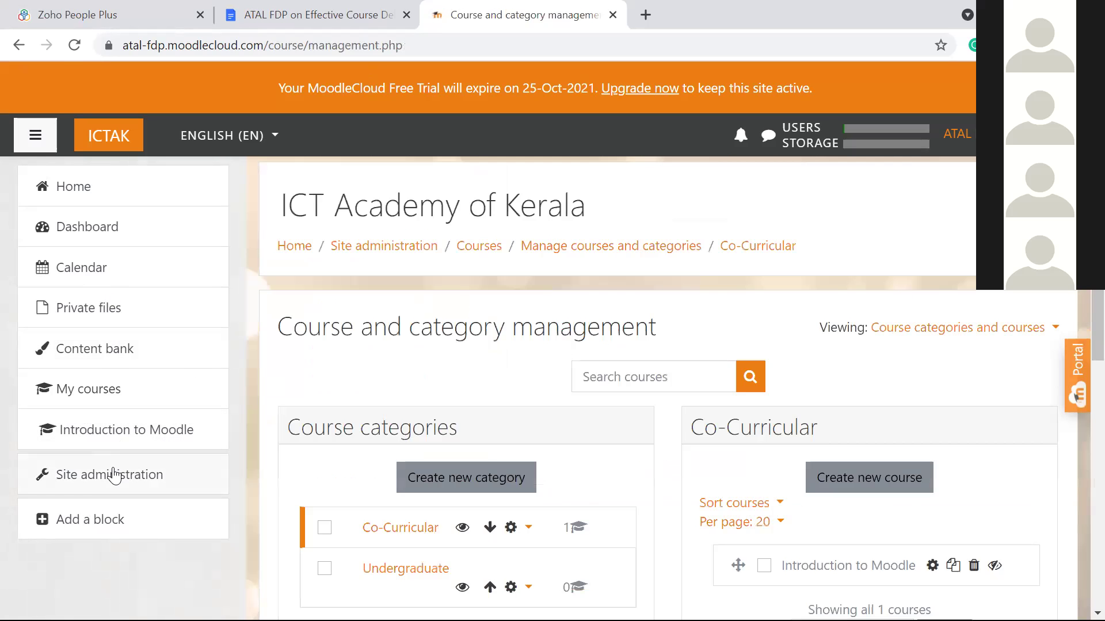
scroll(293, 426, down, 3)
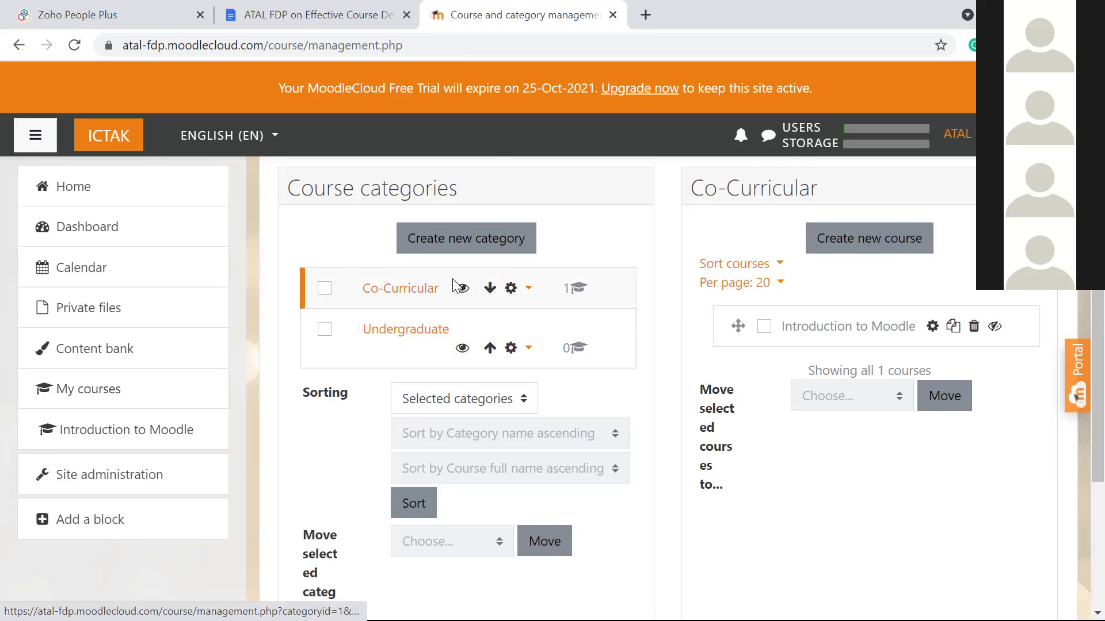
click(512, 289)
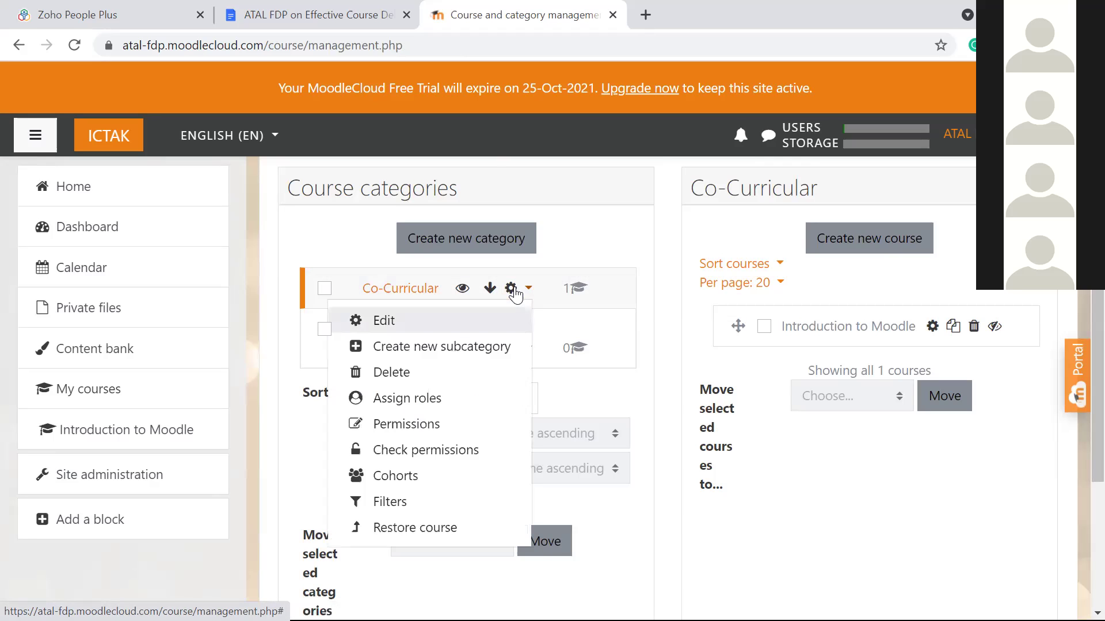
click(425, 327)
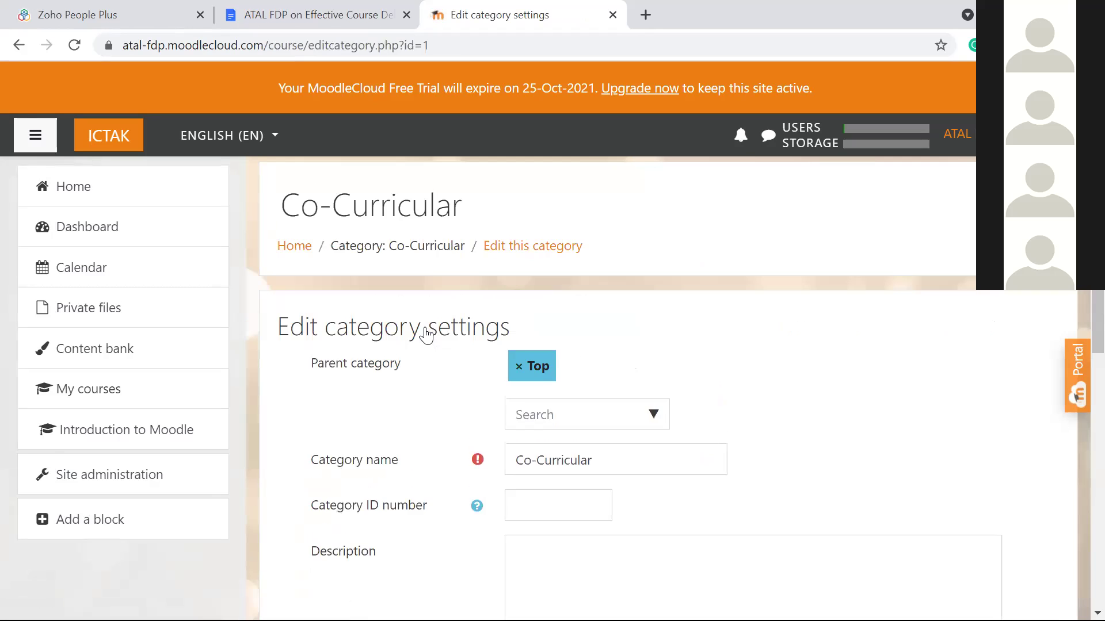
scroll(425, 335, down, 2)
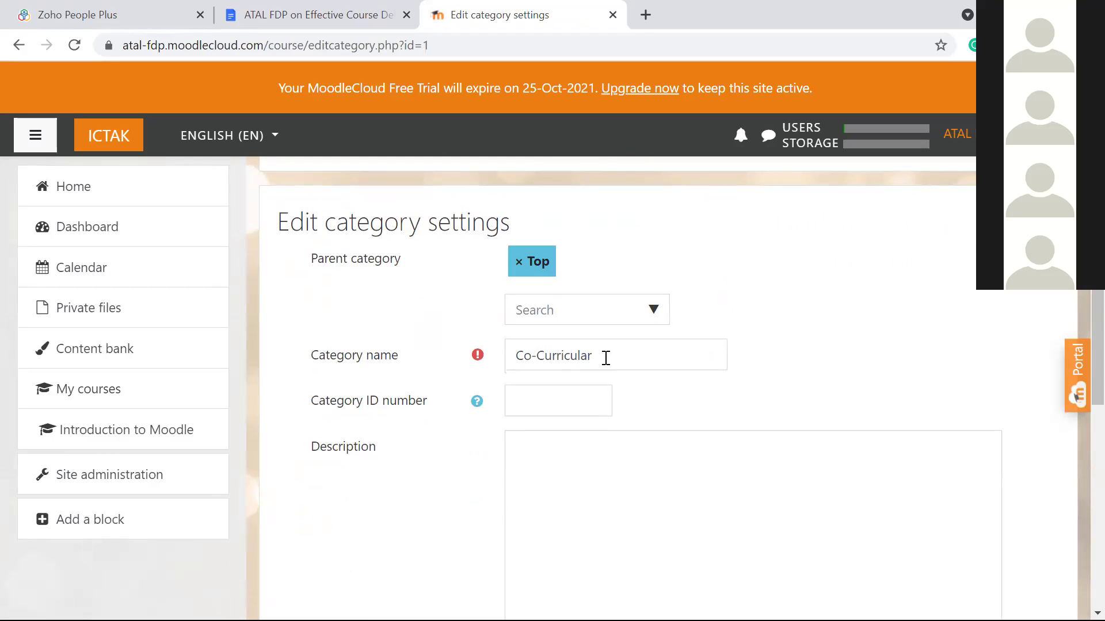
scroll(595, 357, down, 6)
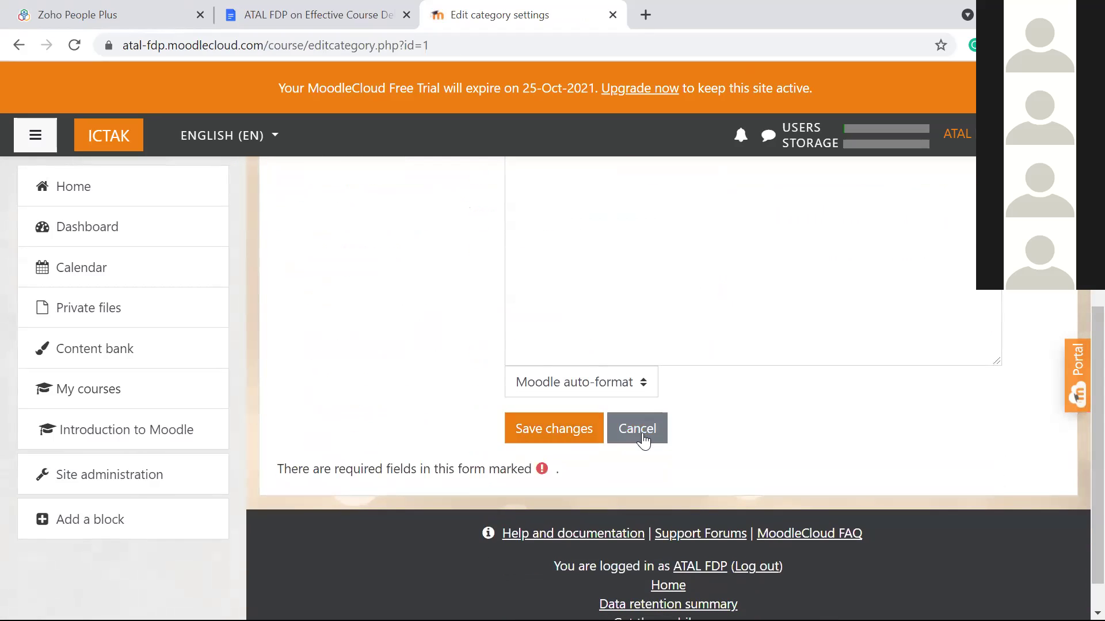
click(633, 435)
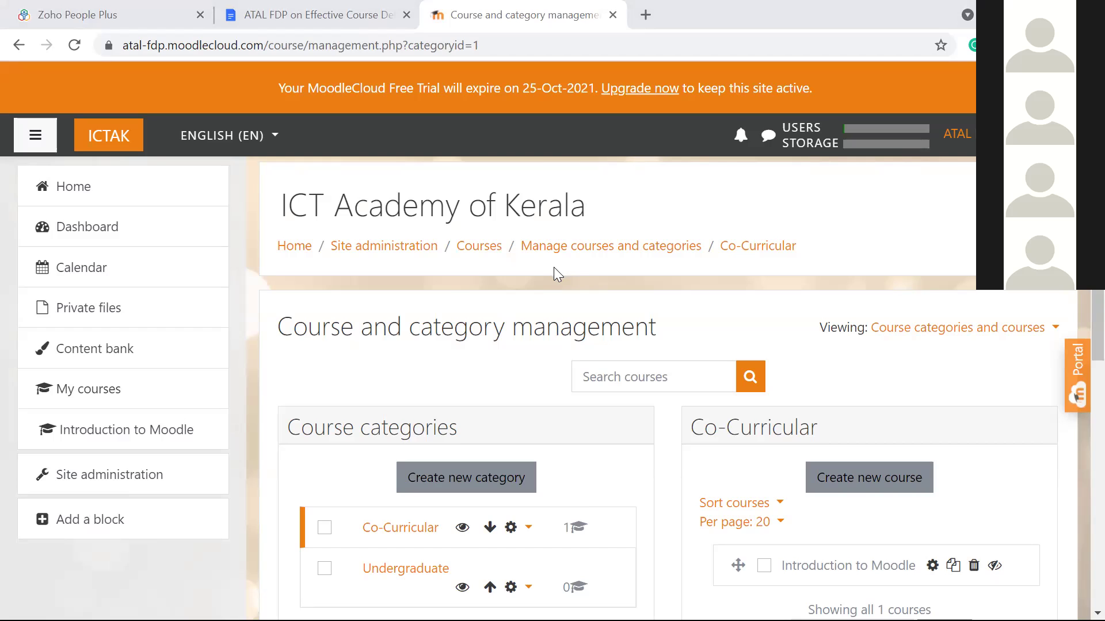
scroll(553, 268, down, 2)
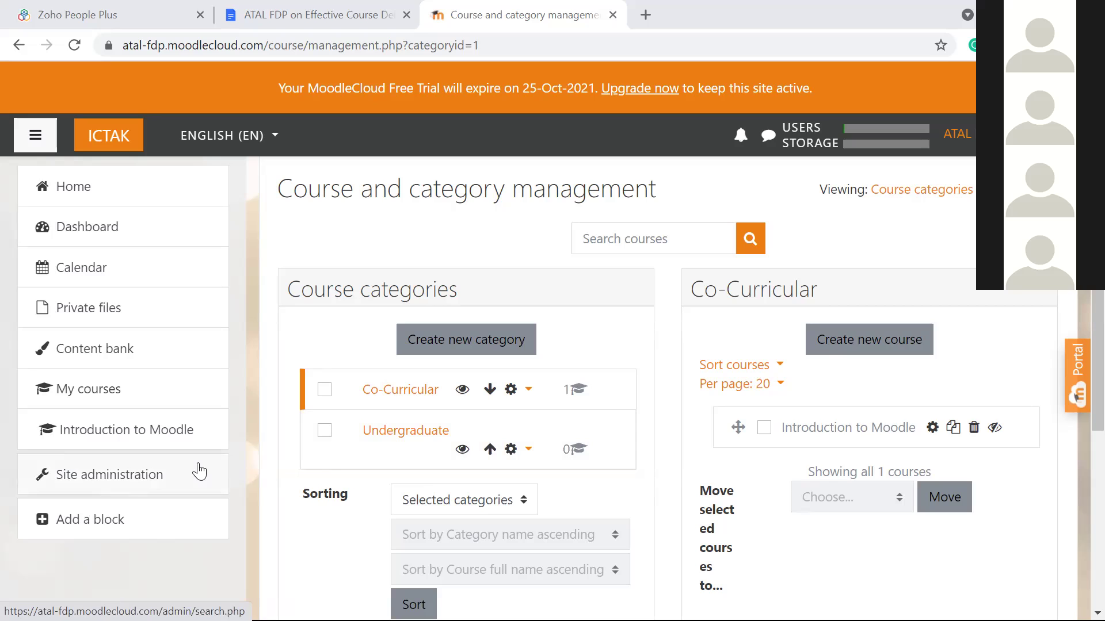
Step: Return to Site administration and show its Courses links, such as Add a new course
click(111, 476)
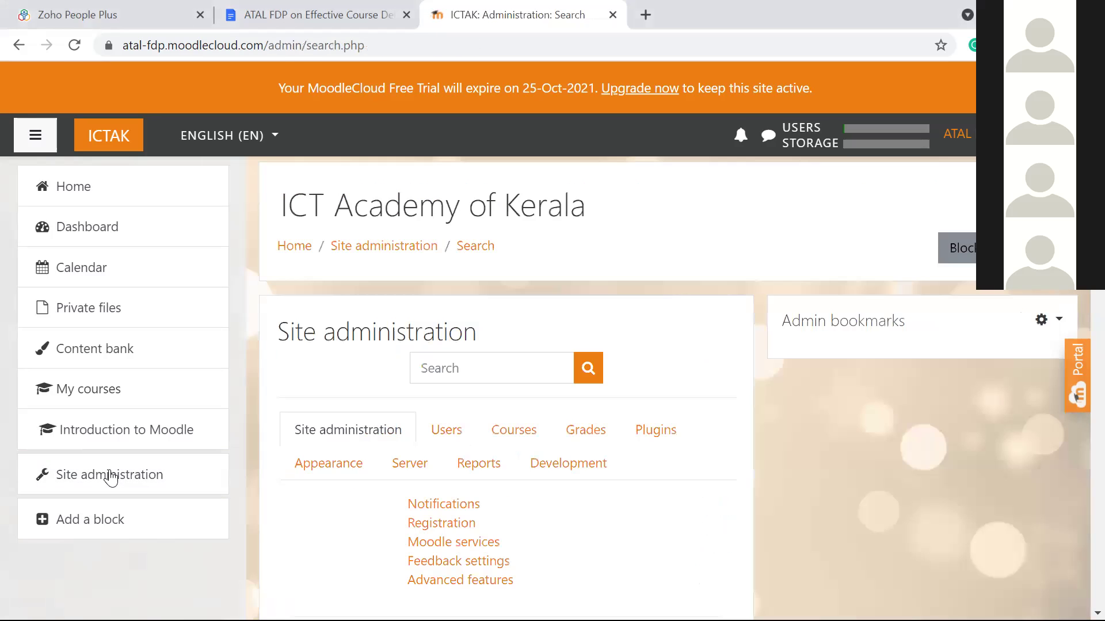
scroll(638, 274, down, 3)
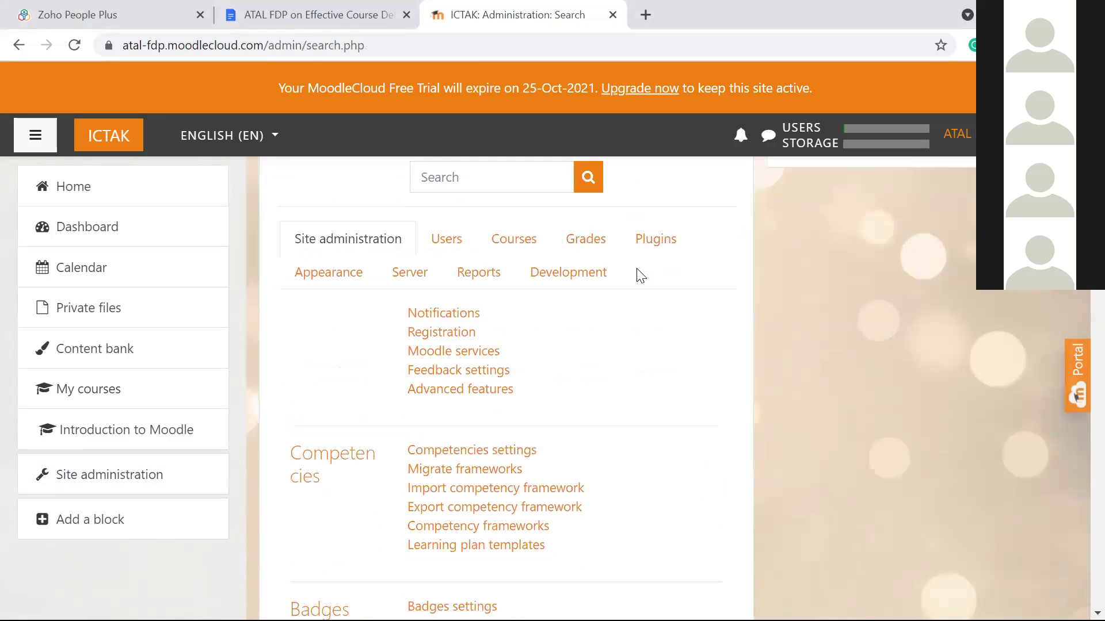
click(76, 481)
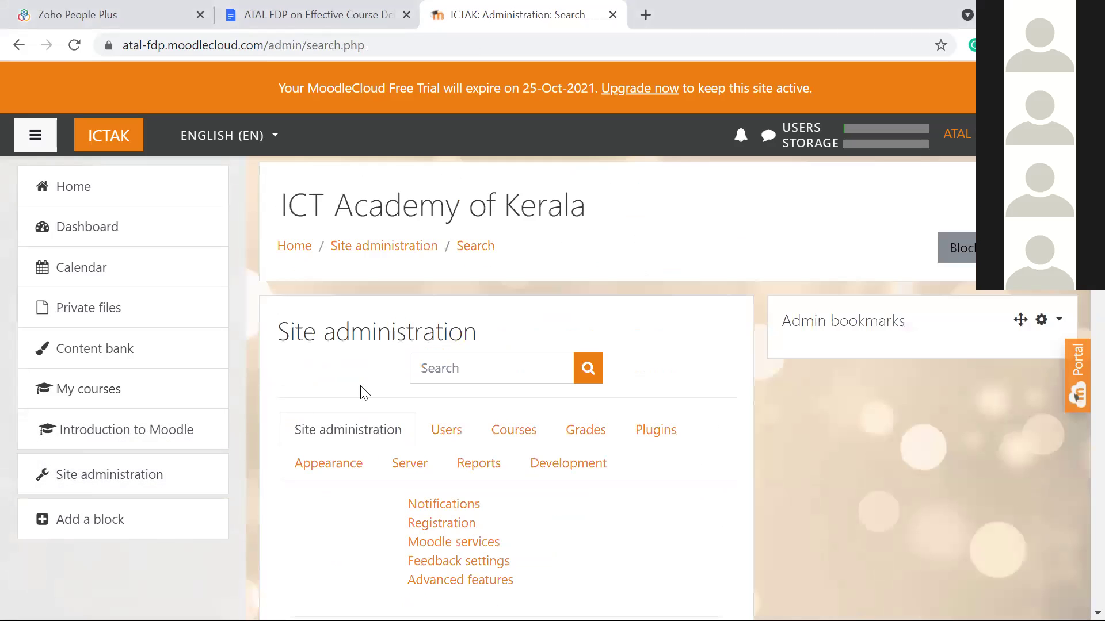
scroll(379, 386, down, 2)
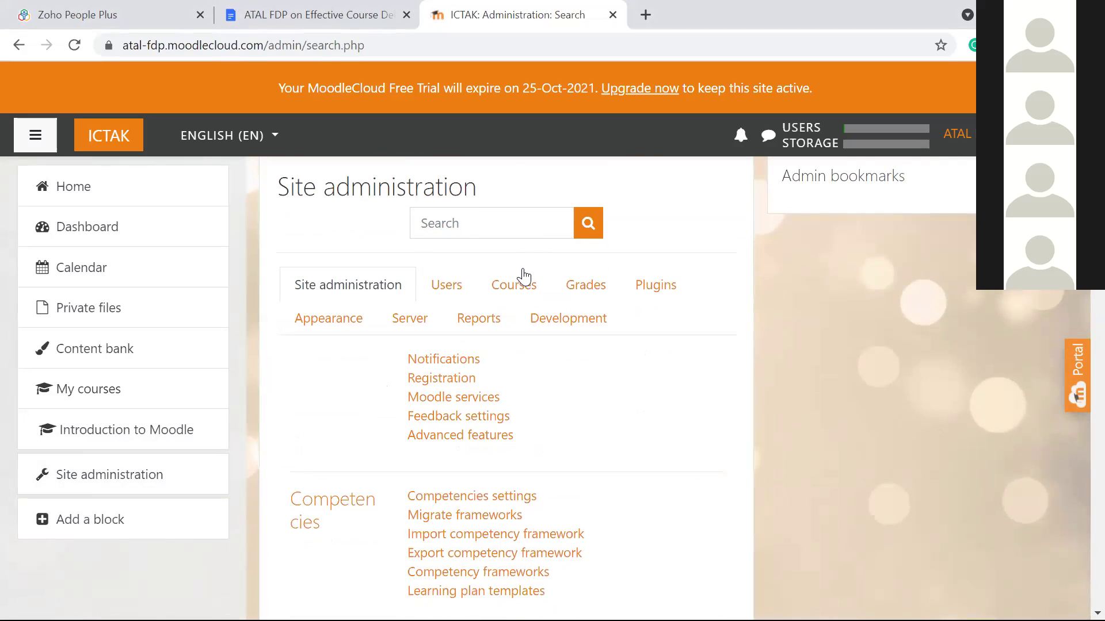
click(518, 291)
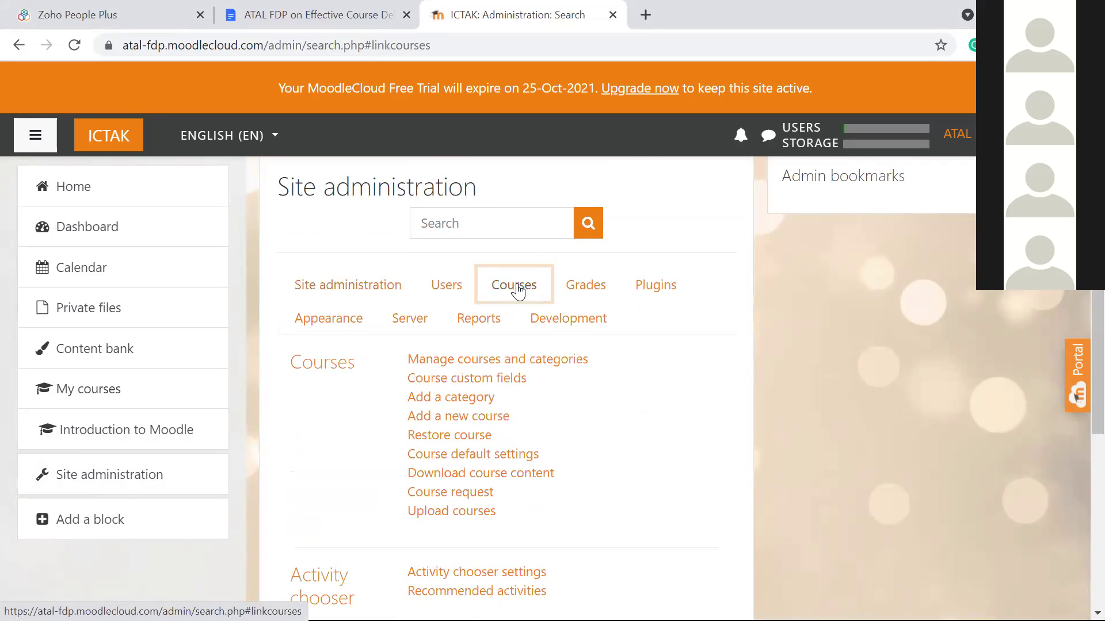
scroll(693, 231, down, 1)
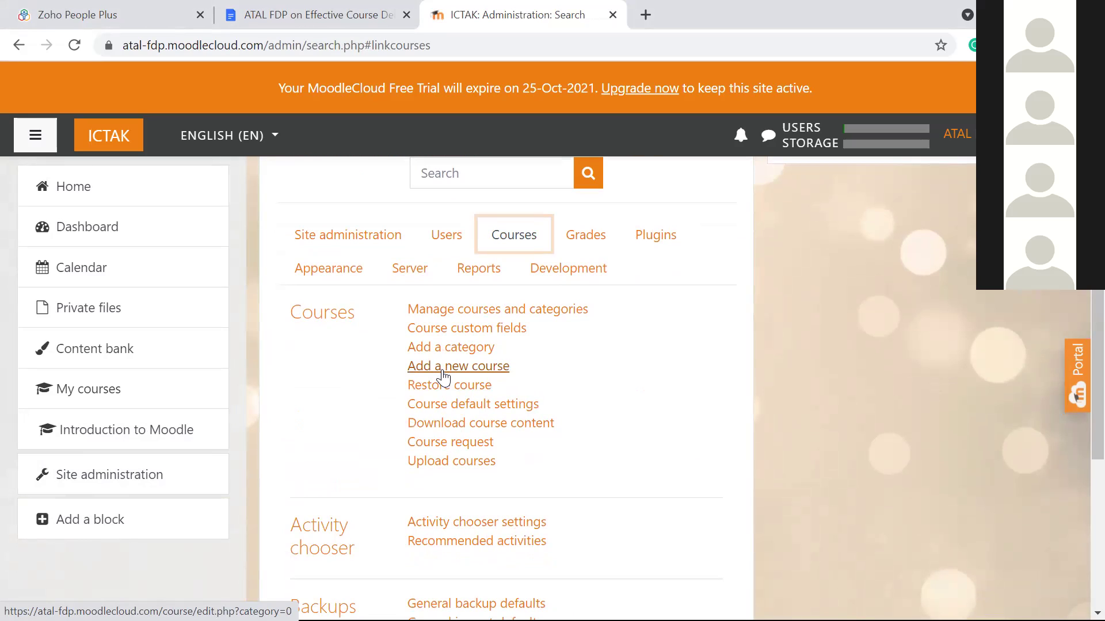
Step: Start a new course from Add a new course, with Co-Curricular preset as category
click(443, 368)
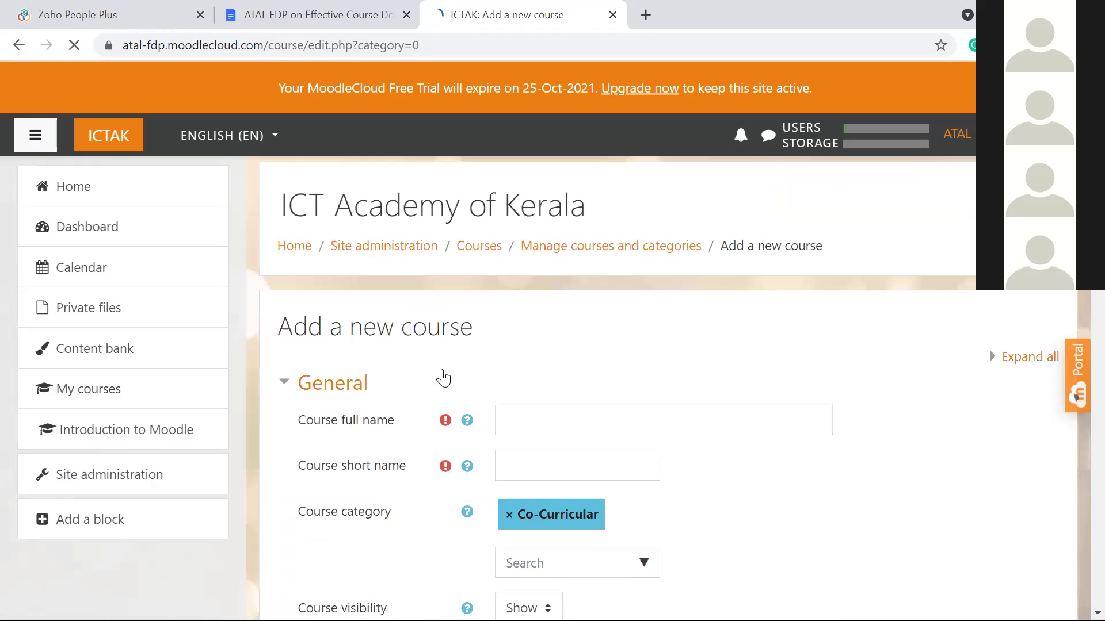
scroll(443, 377, down, 2)
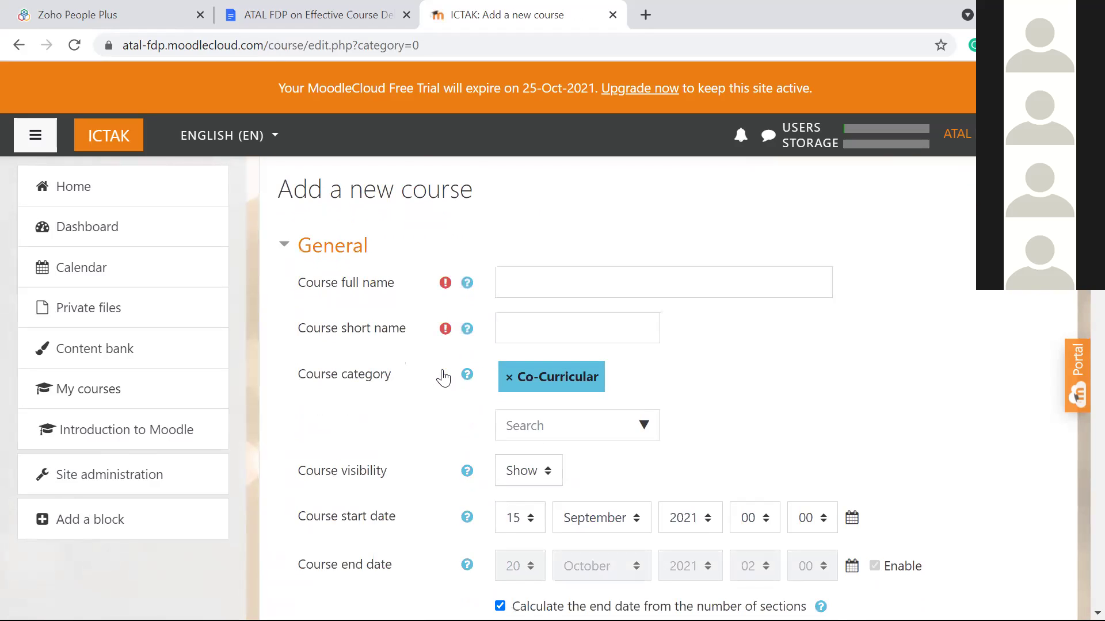
scroll(443, 377, down, 4)
scroll(443, 377, up, 3)
scroll(443, 378, up, 1)
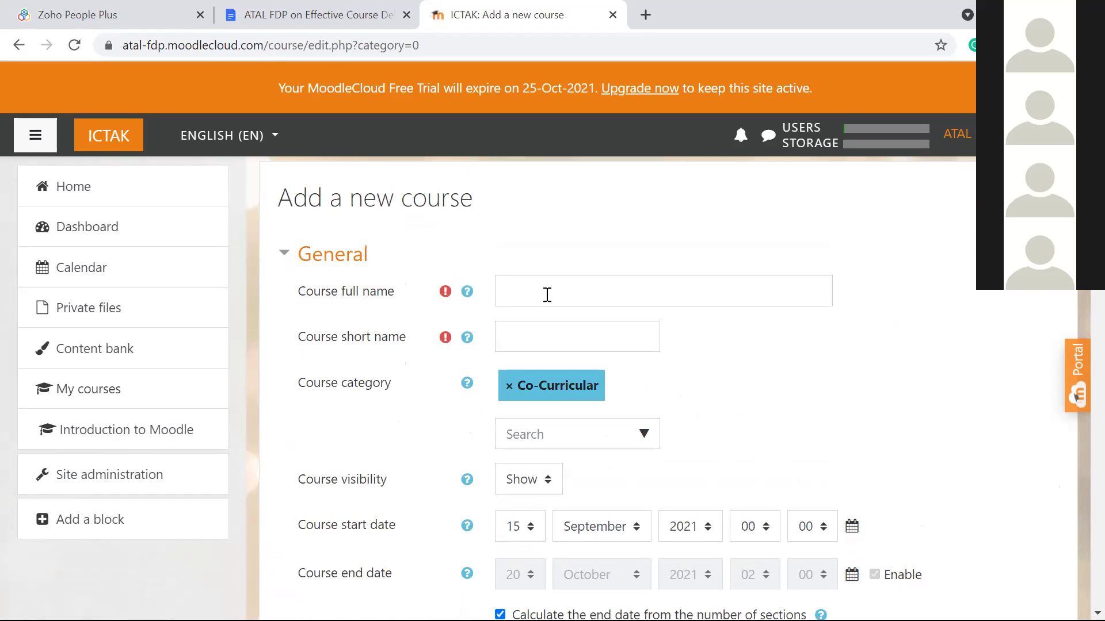
Step: Enter full name 'Fundametals of Programming' and short name 'FP' for the new course
click(577, 290)
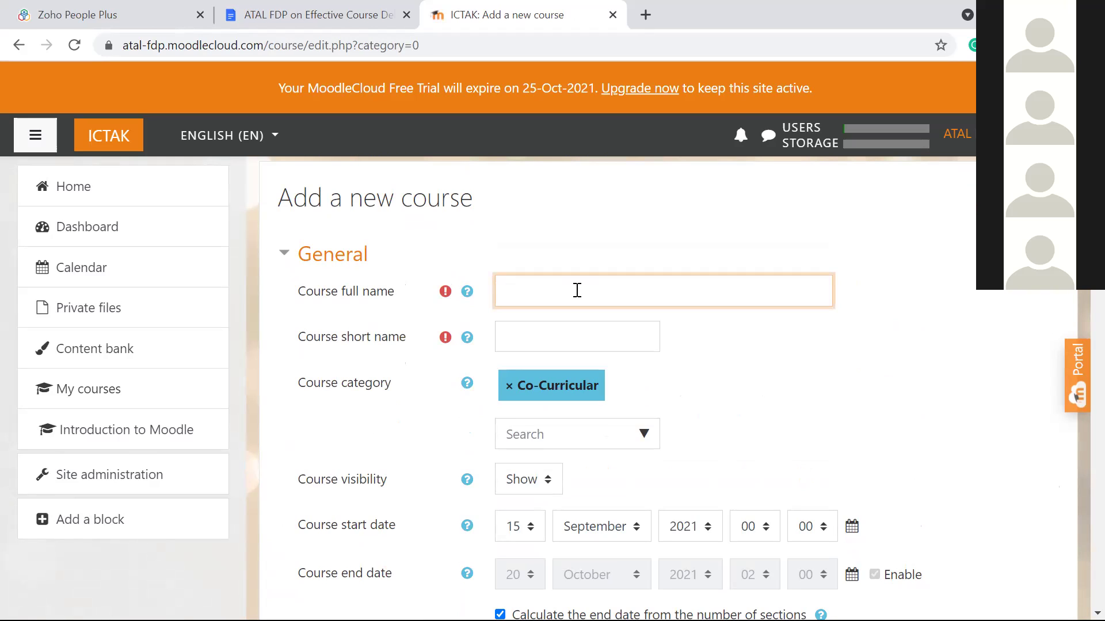
text(Fundametals of Programming)
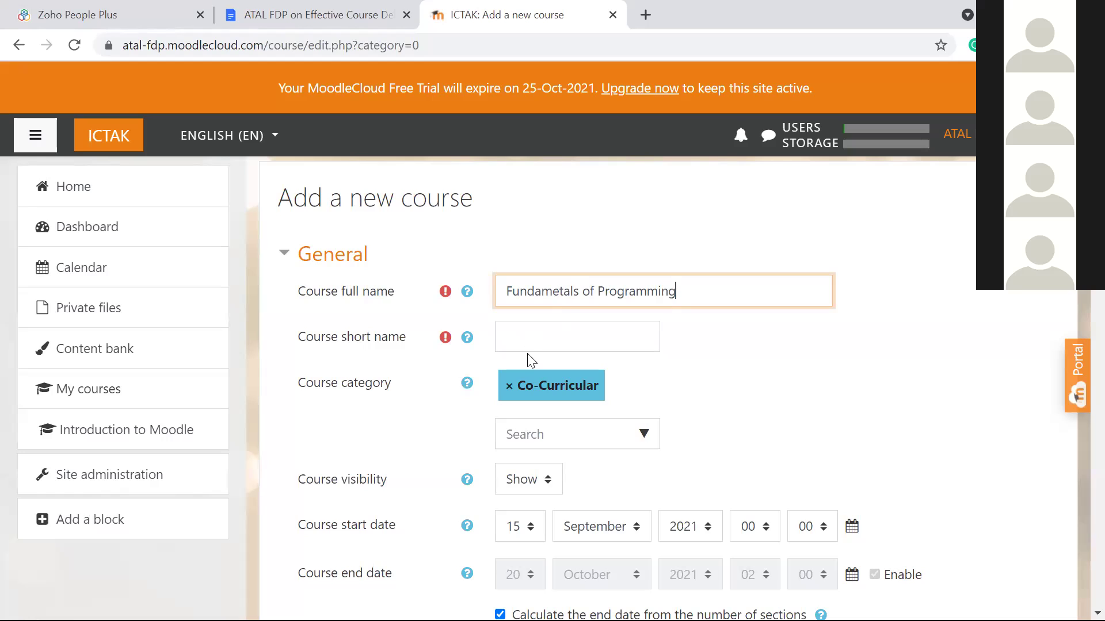
click(548, 334)
text(FP)
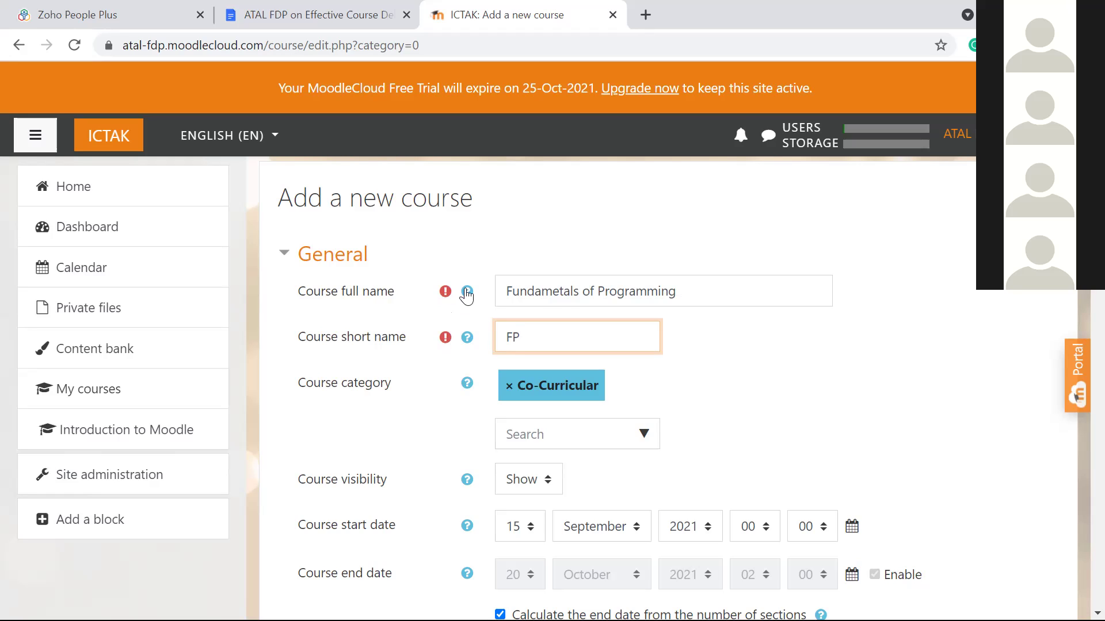
click(704, 335)
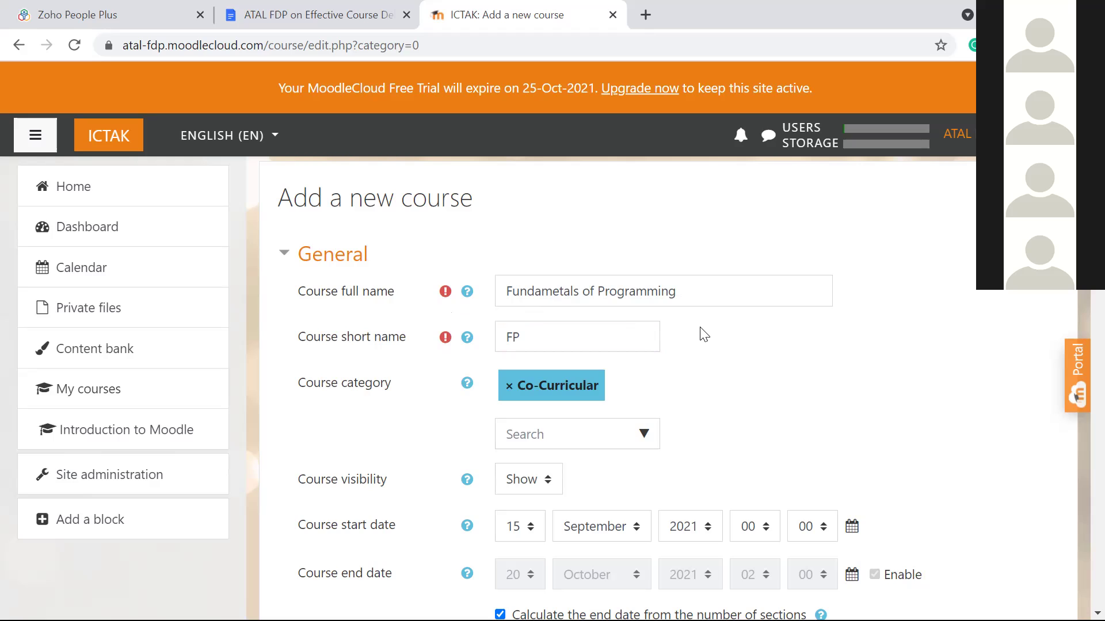
scroll(705, 335, down, 1)
scroll(705, 335, down, 1)
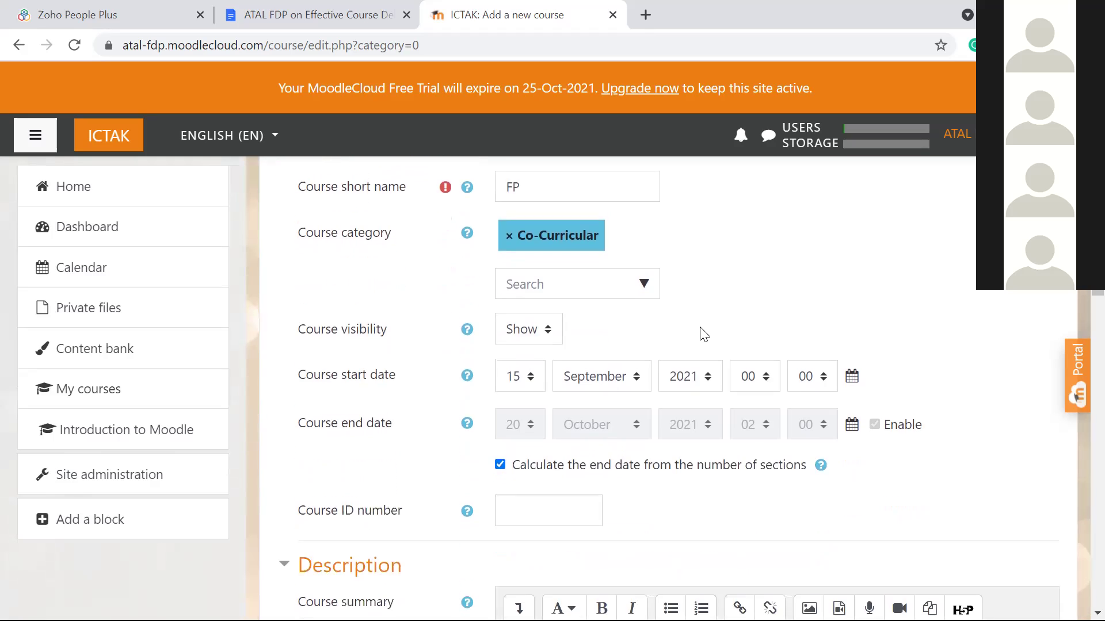
scroll(704, 334, up, 2)
scroll(704, 335, down, 1)
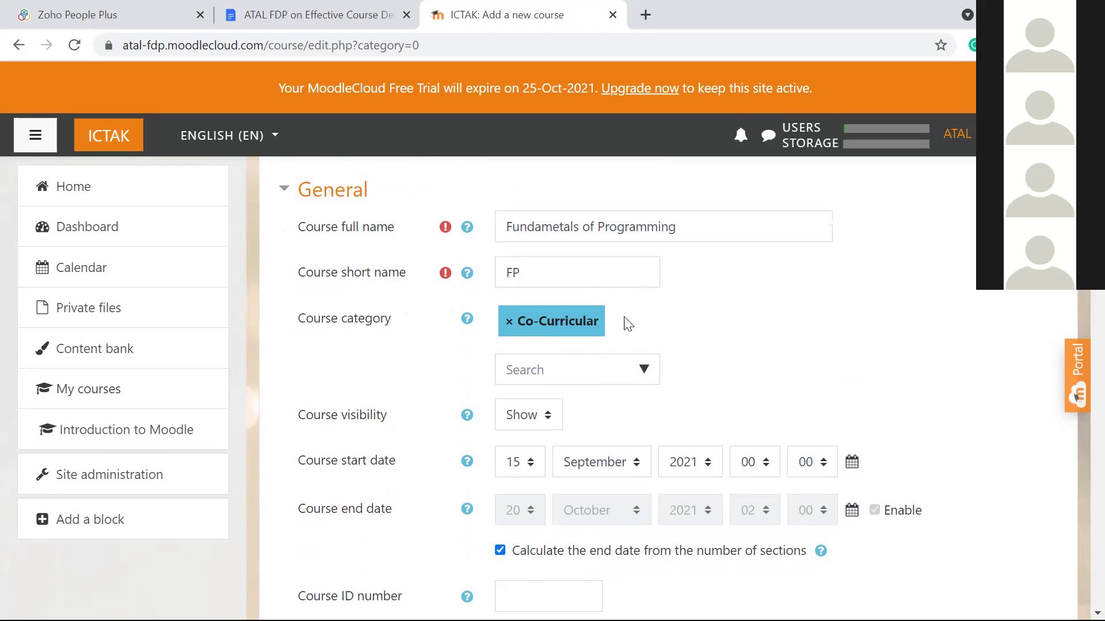
scroll(677, 318, down, 1)
Step: Change the new course's category from Co-Curricular to Undergraduate
click(645, 354)
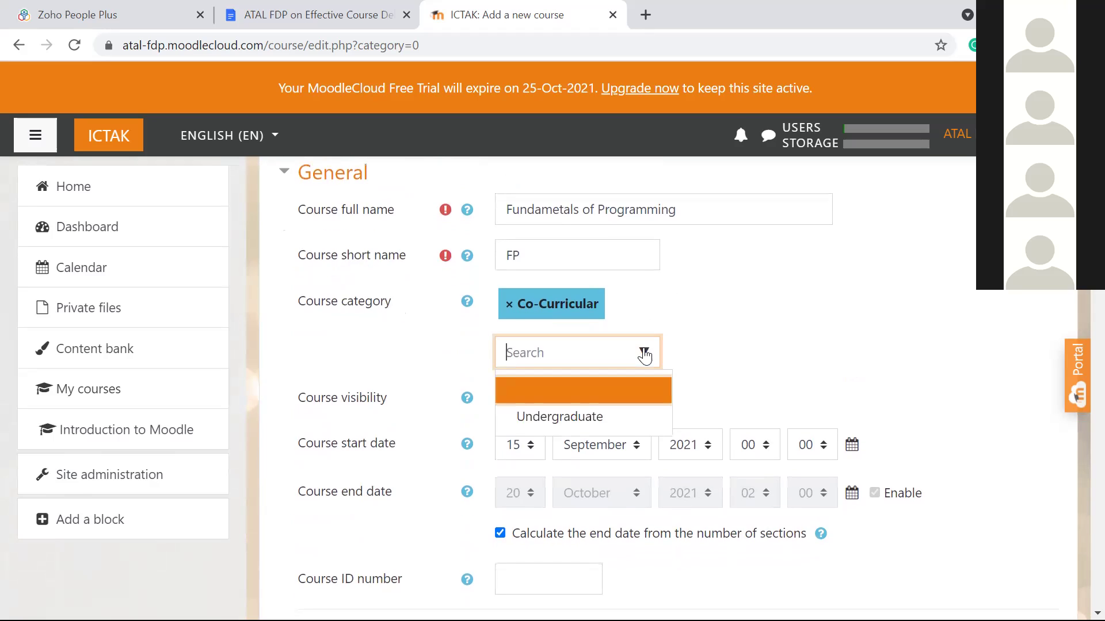
click(595, 420)
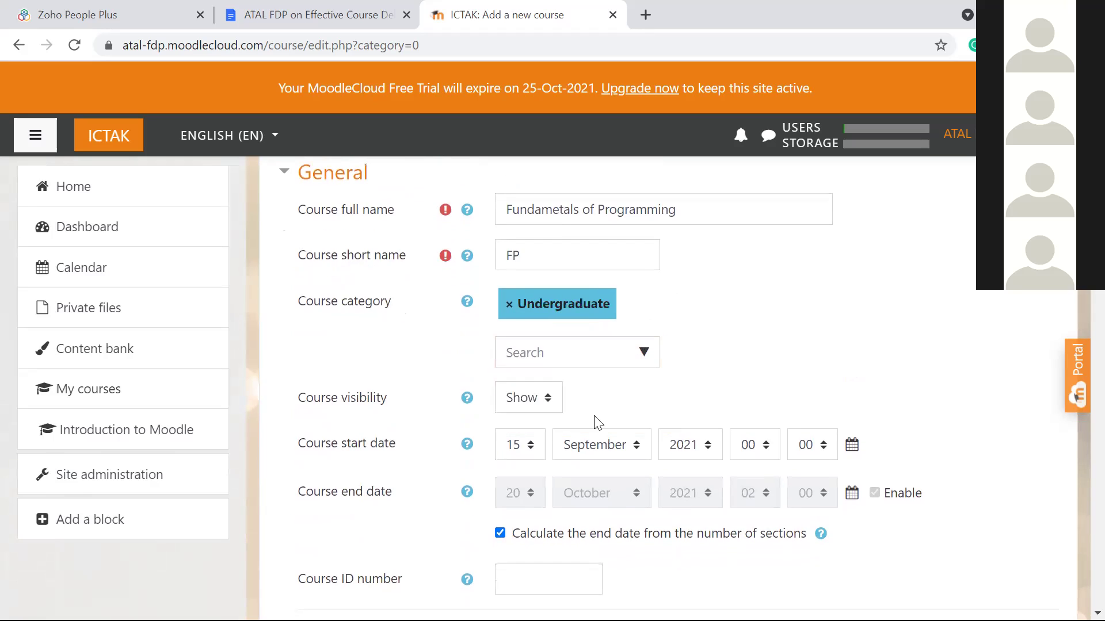
click(641, 357)
click(675, 350)
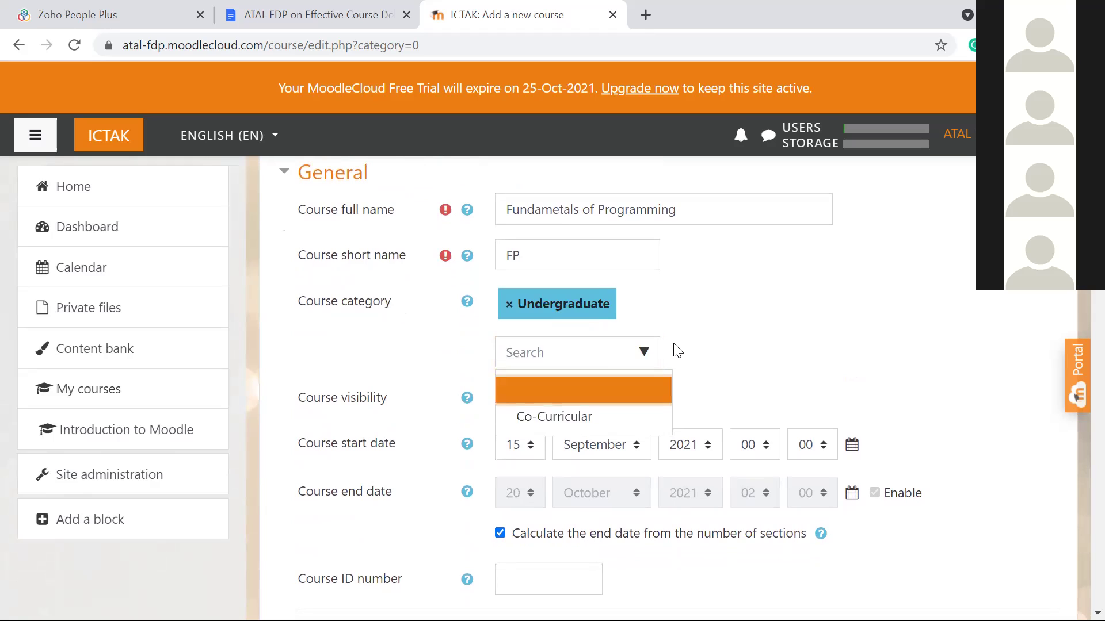
click(636, 365)
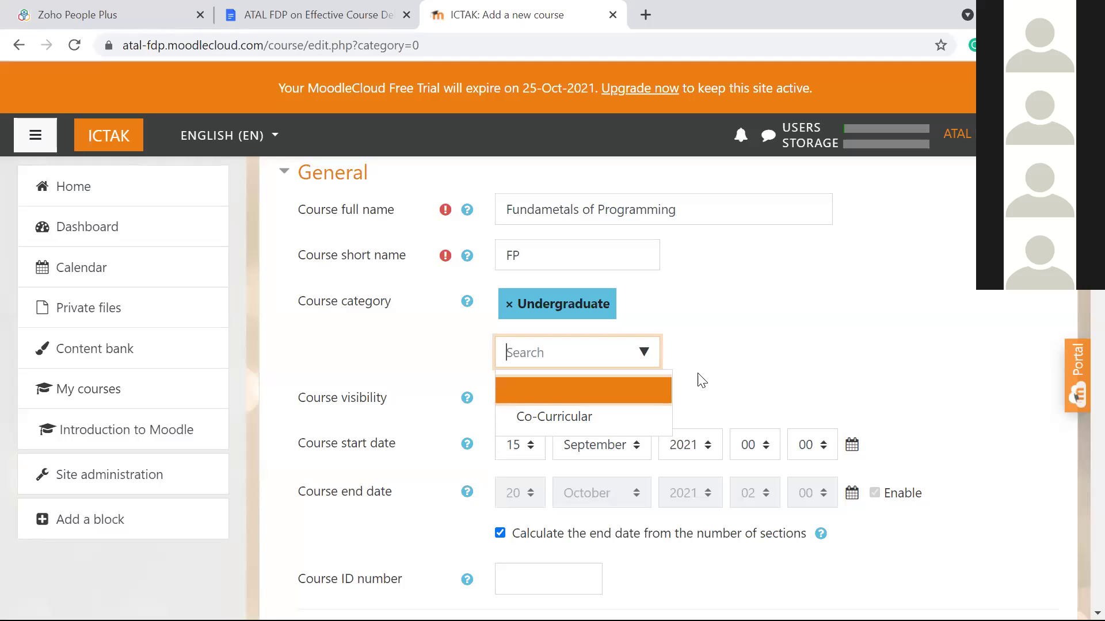
click(648, 375)
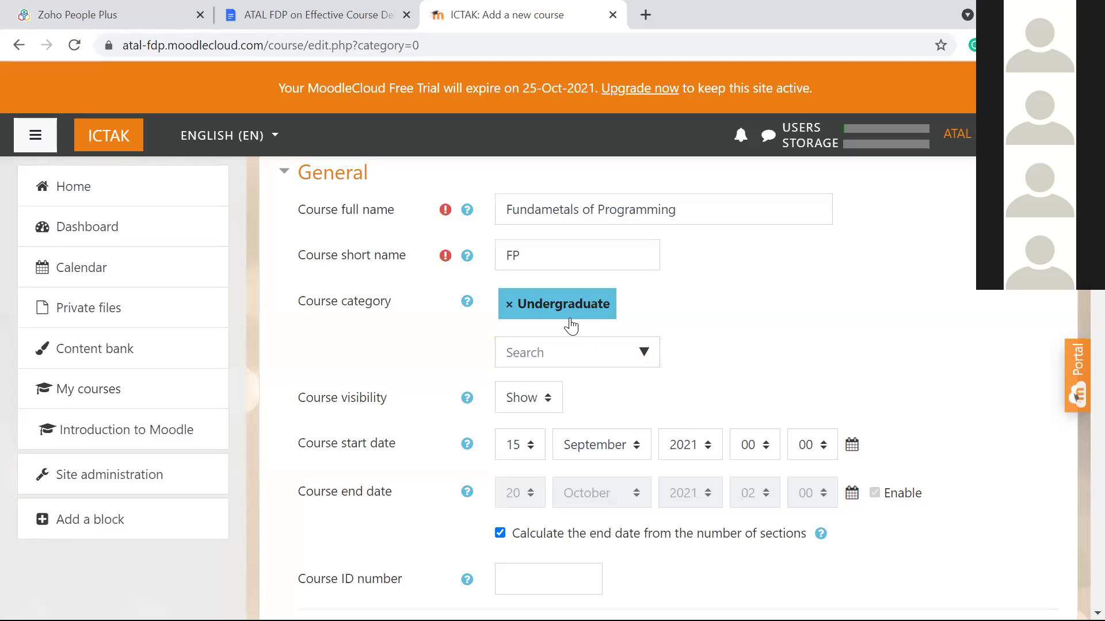
scroll(735, 340, down, 3)
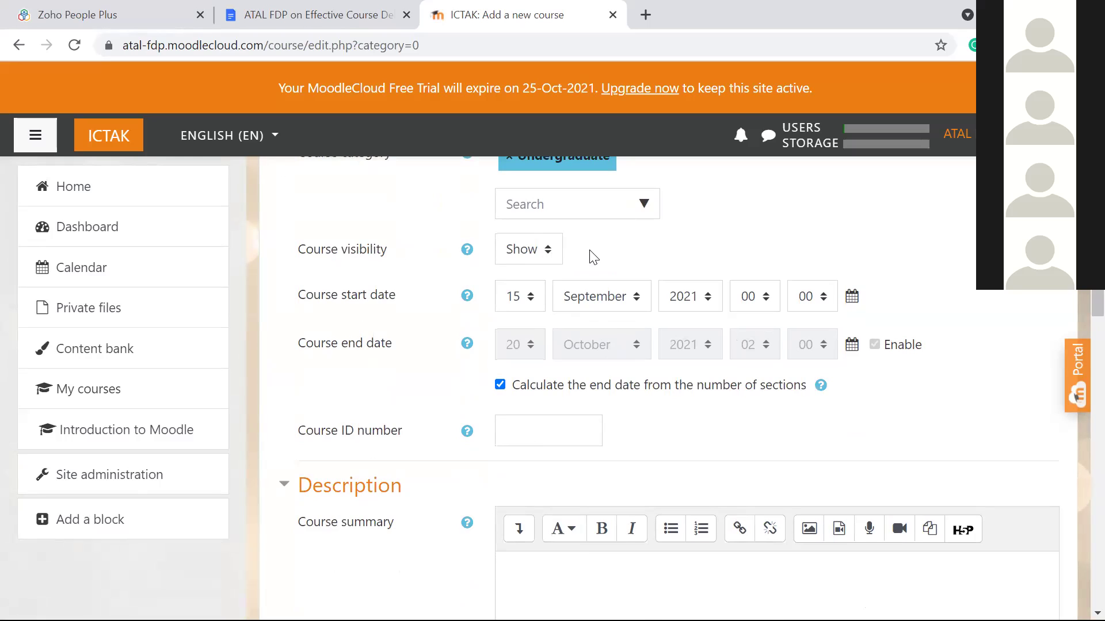
Step: Set the course start date to 13 September 2021 at 09:00
click(531, 305)
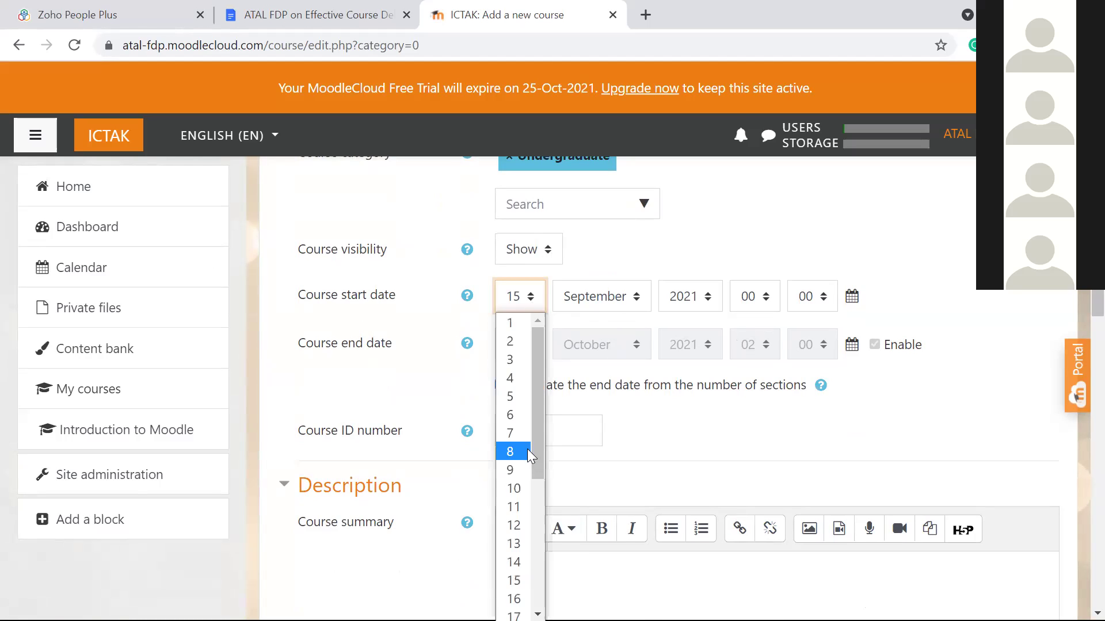
scroll(527, 449, down, 3)
click(512, 403)
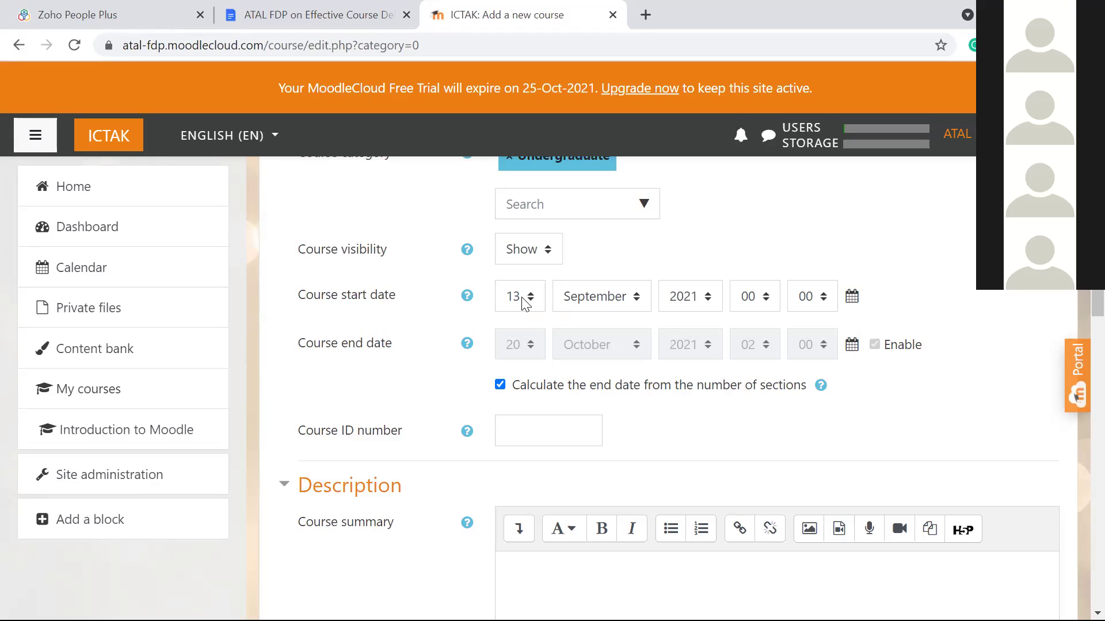
click(747, 301)
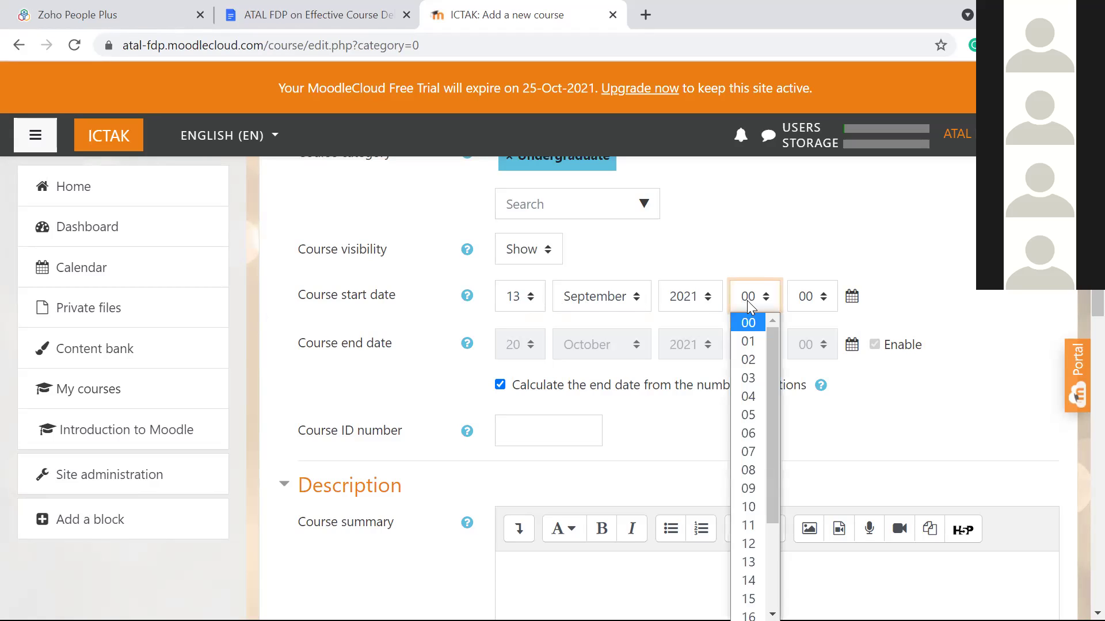
click(748, 488)
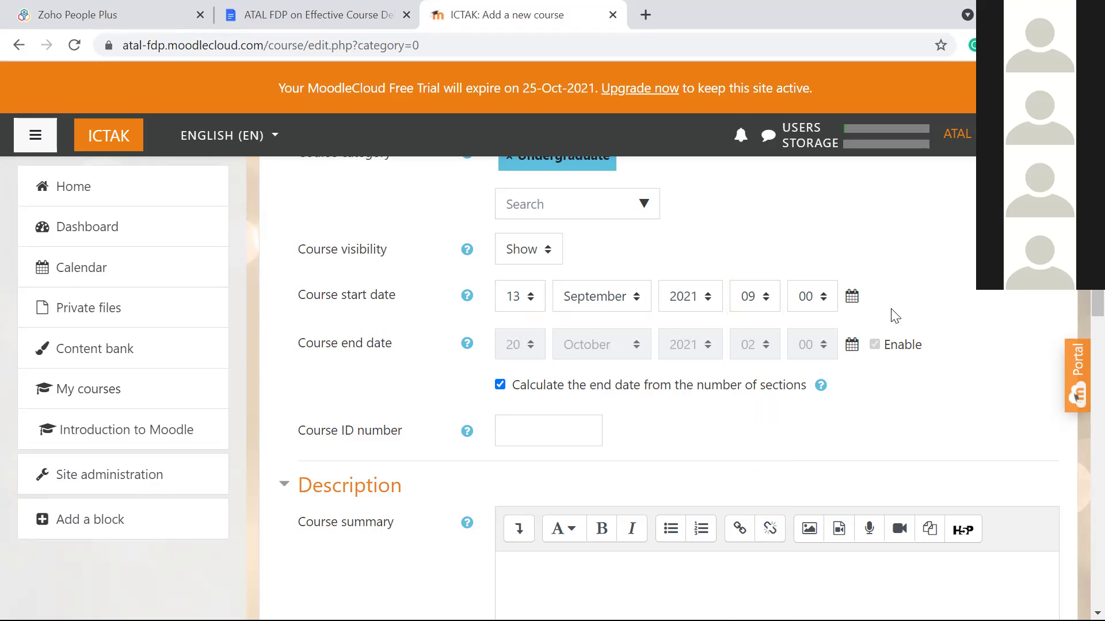
Step: Leave 'Calculate the end date from the number of sections' ticked after toggling it
click(500, 386)
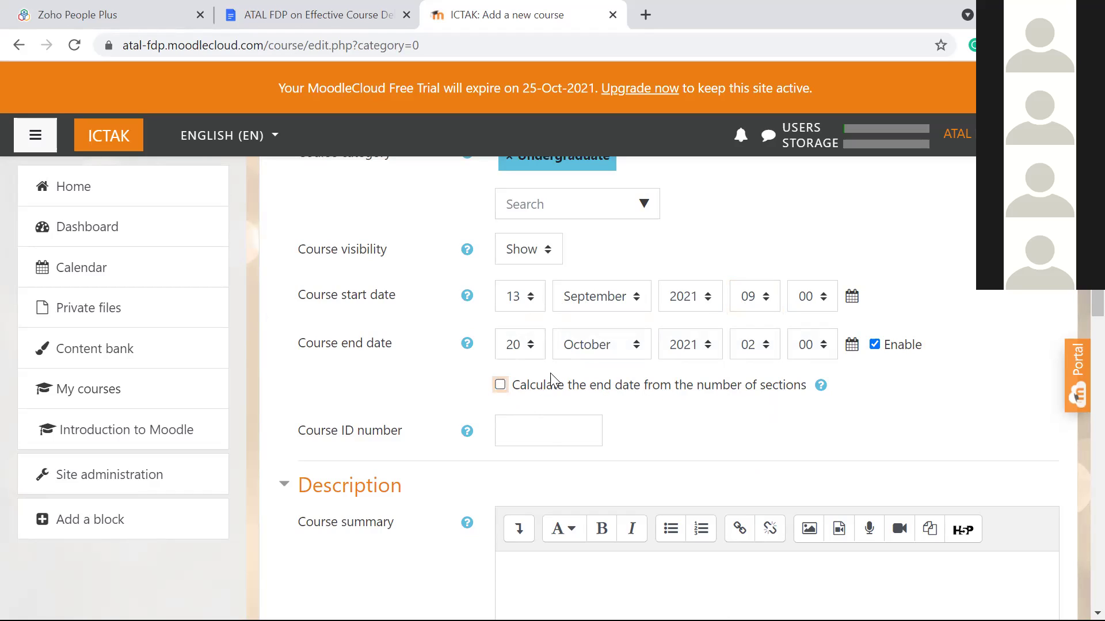
click(500, 386)
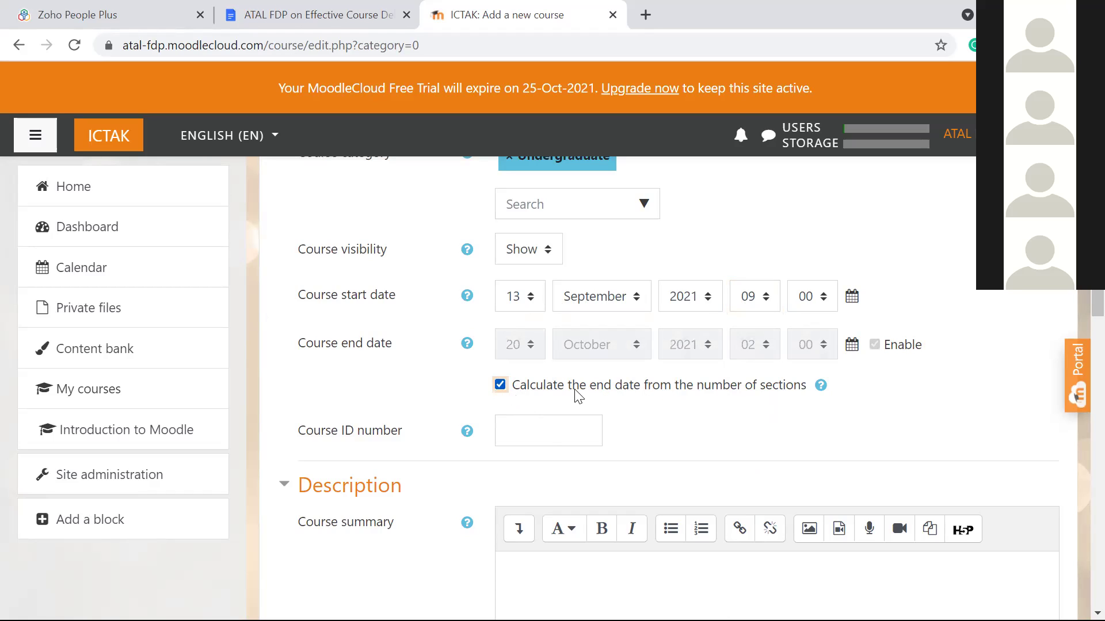
click(611, 393)
click(499, 389)
Step: Untick automatic end-date calculation and set the end date to 12 October 2021, 09:00
click(500, 385)
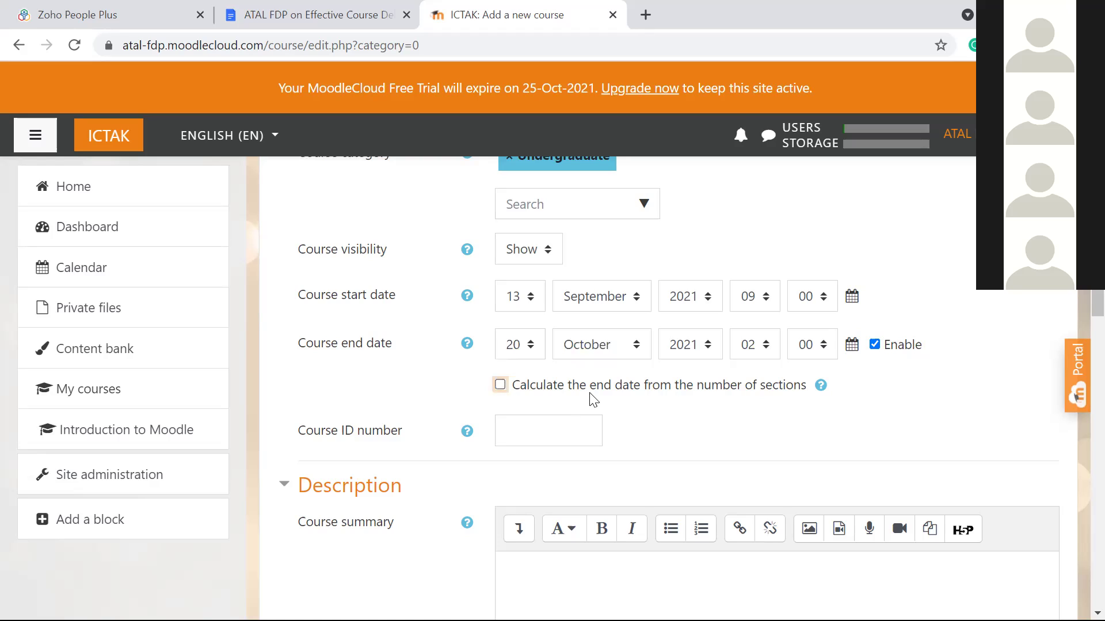
click(524, 349)
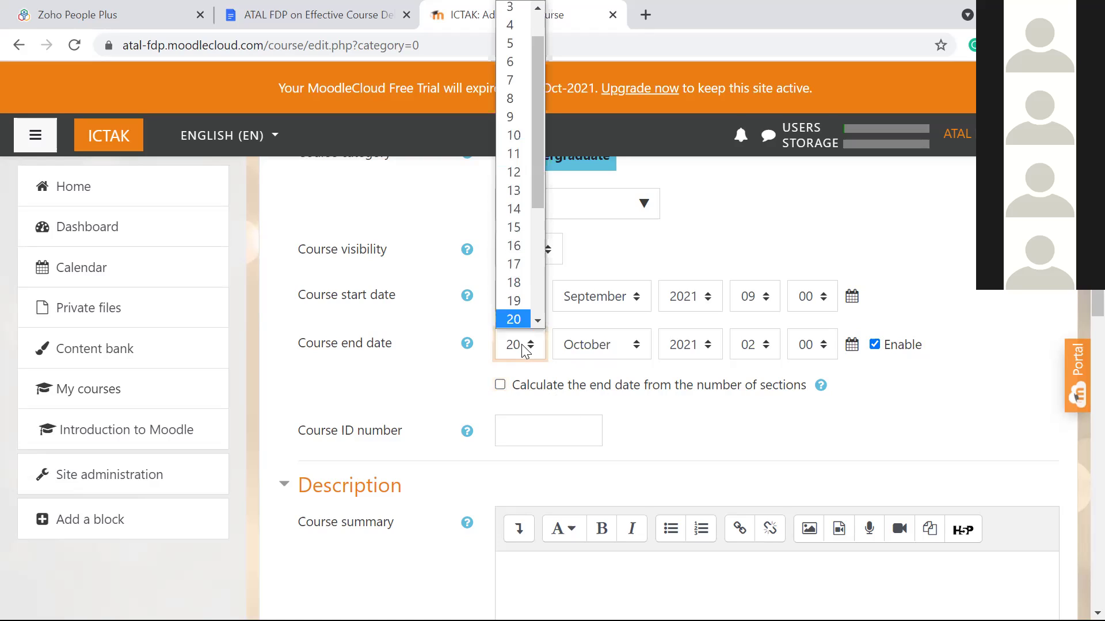
scroll(518, 288, down, 1)
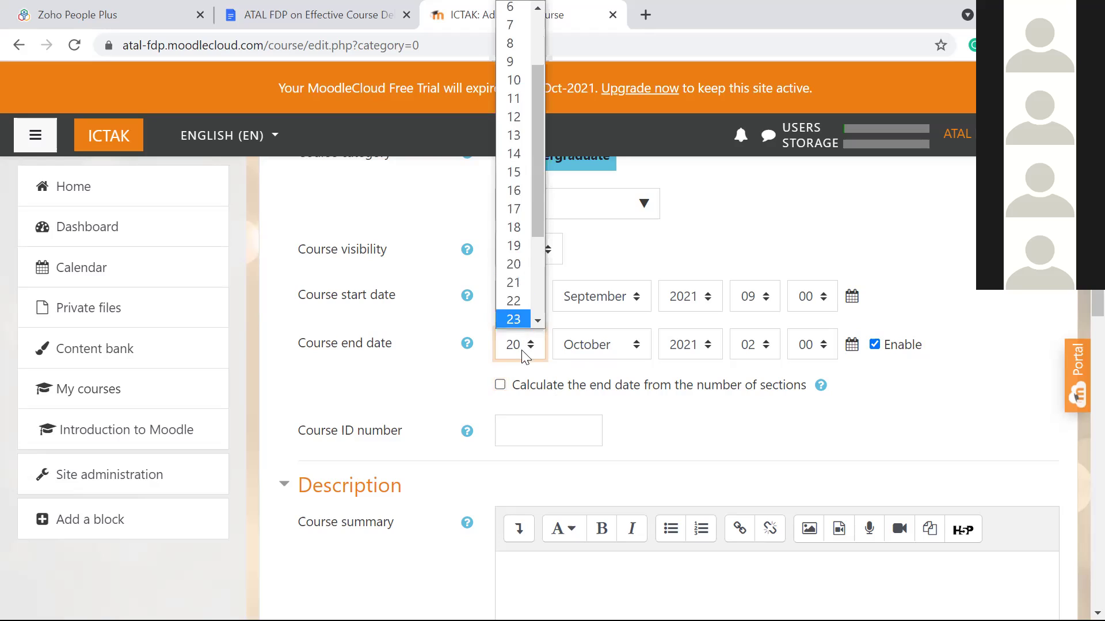
click(525, 388)
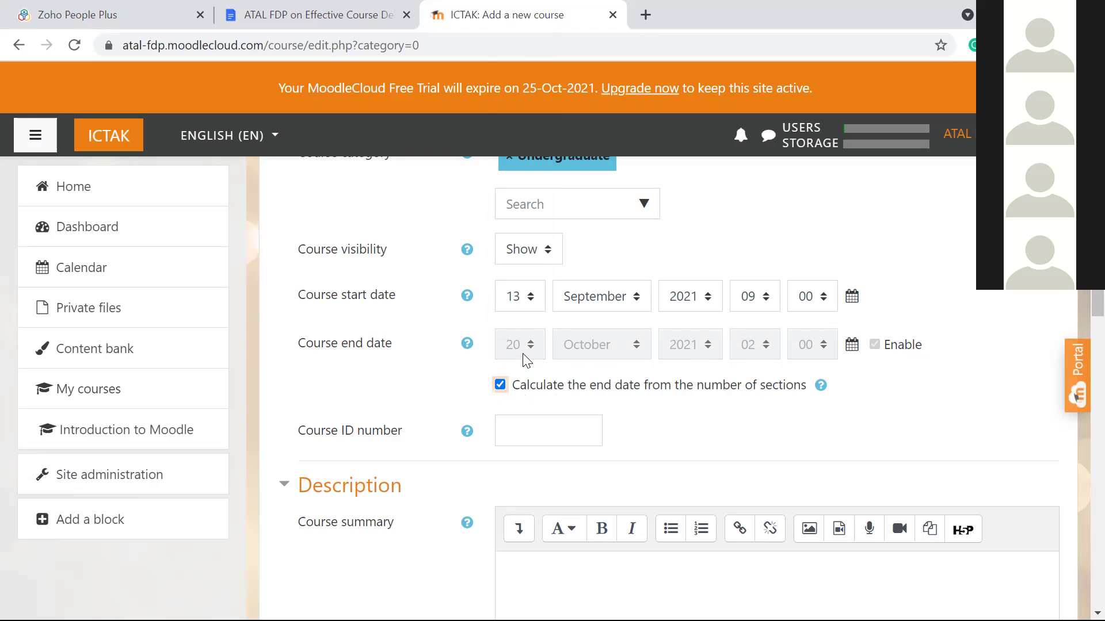
click(500, 385)
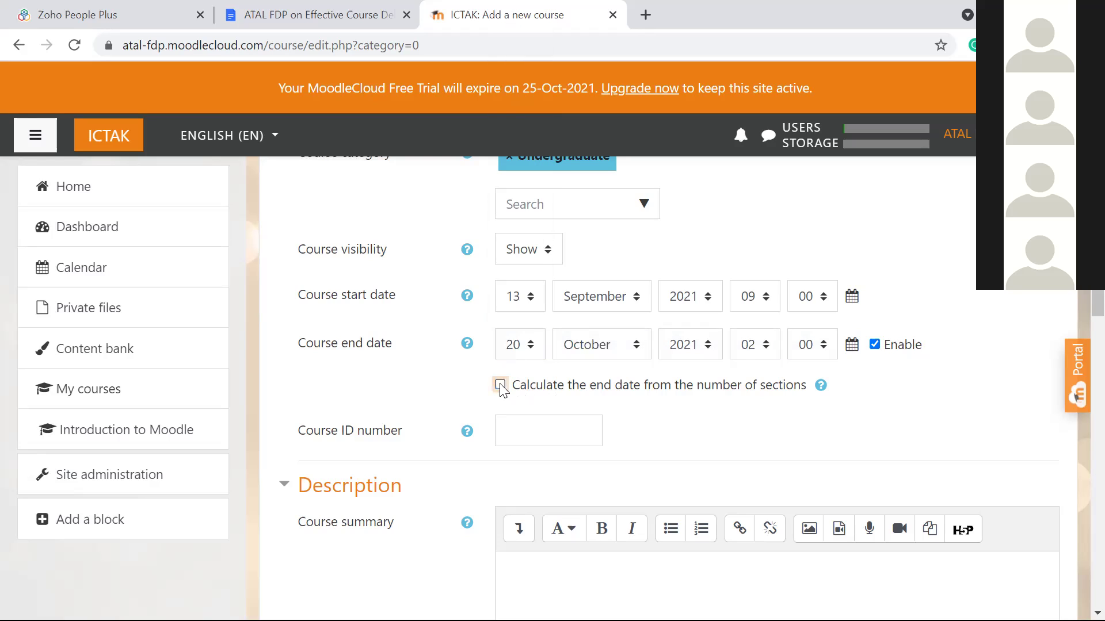
click(526, 355)
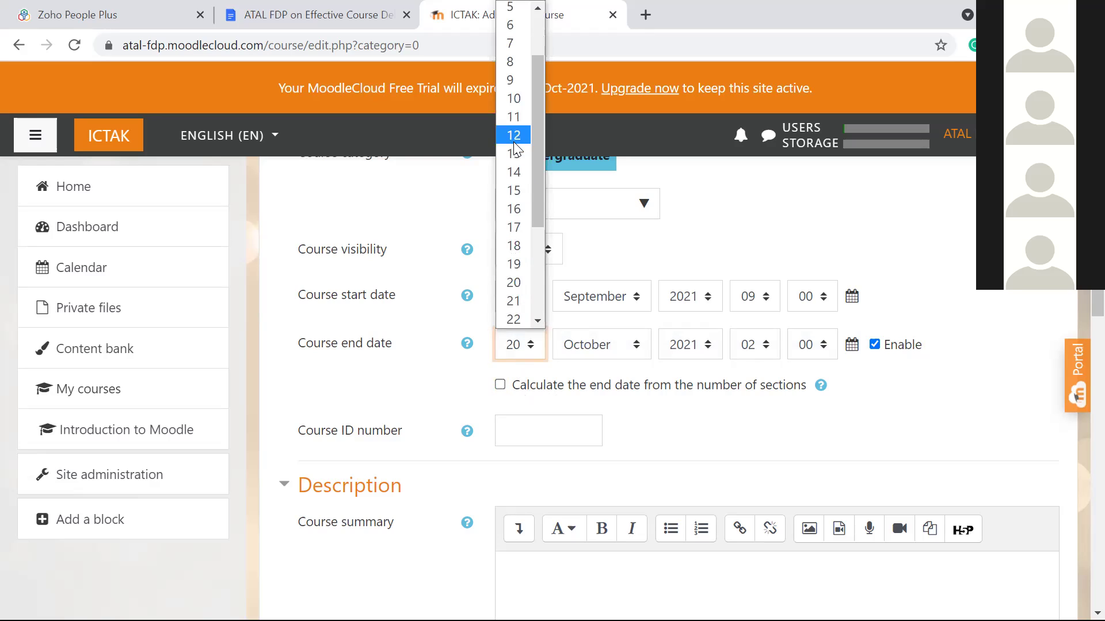
click(514, 136)
click(600, 345)
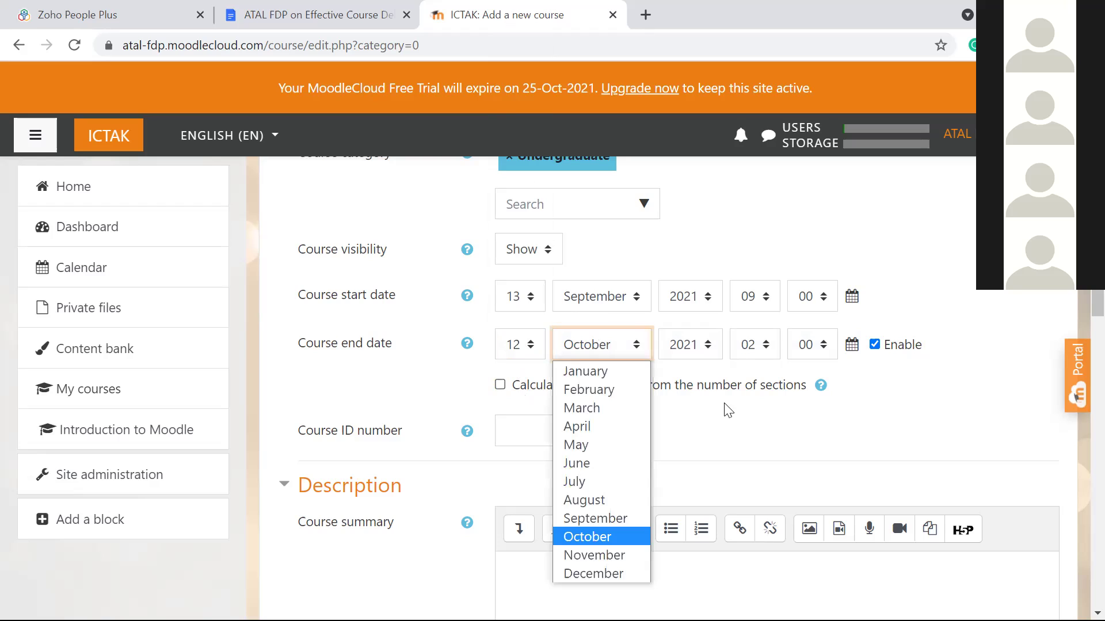
click(737, 419)
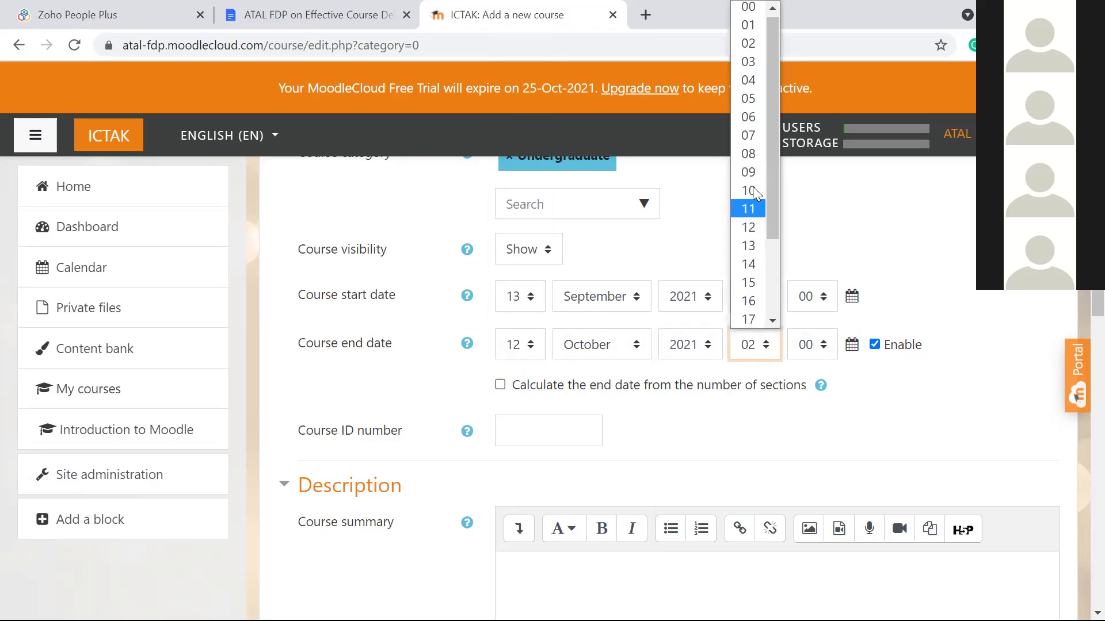
click(748, 172)
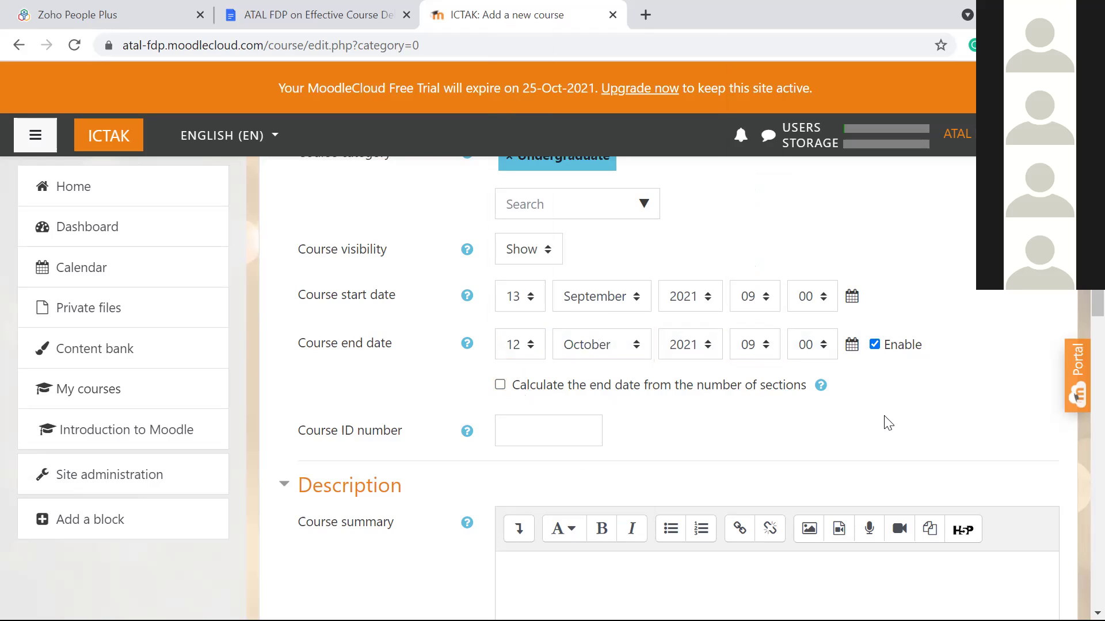
scroll(888, 423, down, 3)
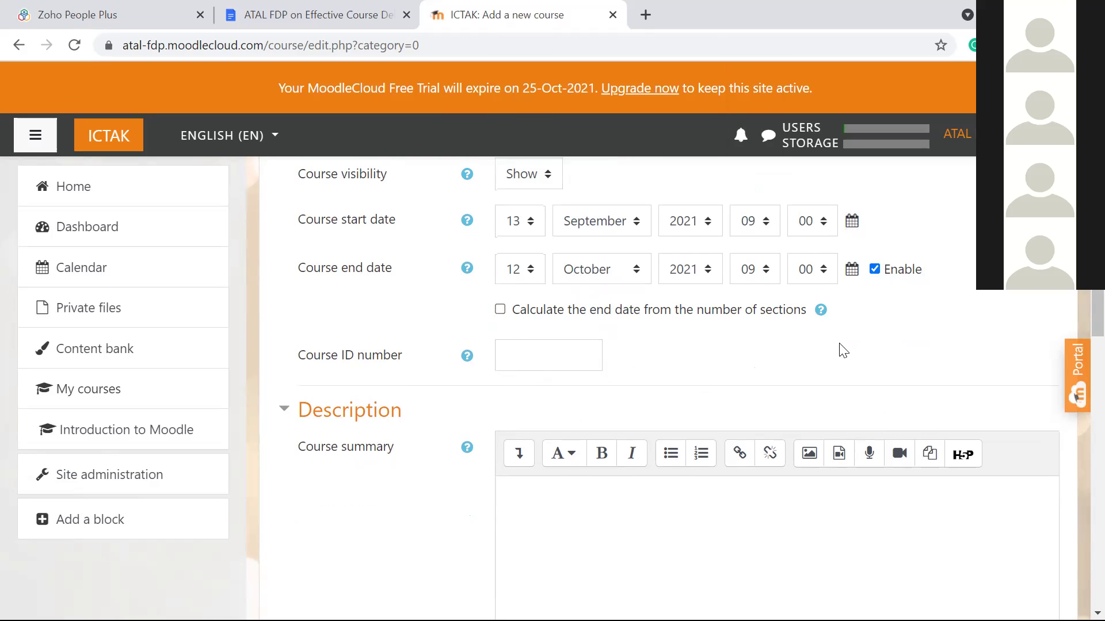
Step: Open the File picker from the Course image drop zone, ready to upload a file
scroll(839, 345, down, 10)
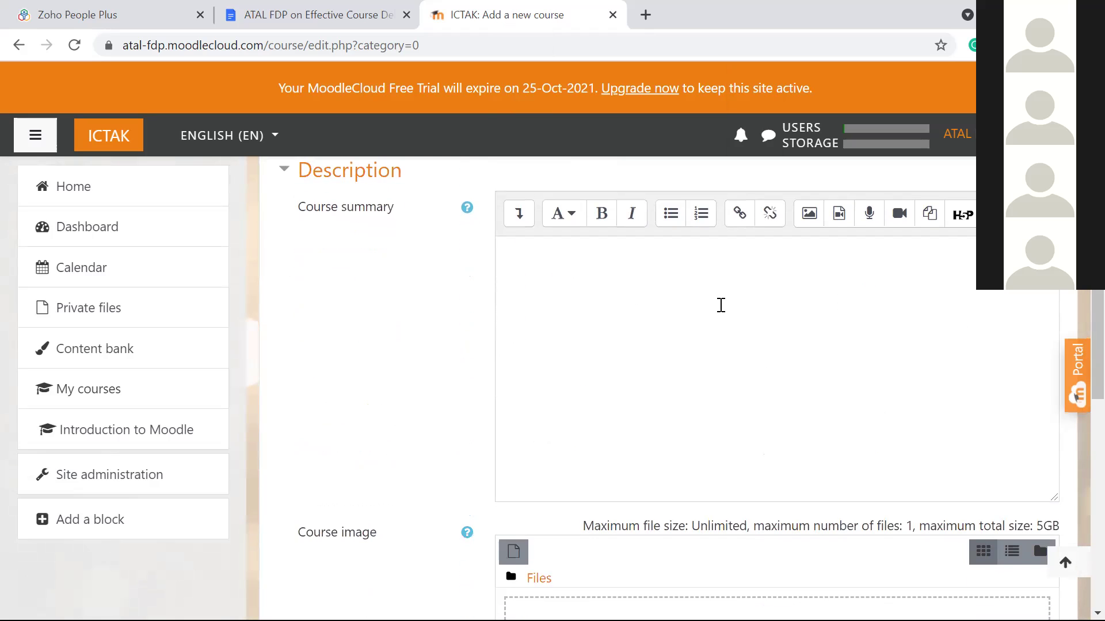
scroll(492, 331, down, 3)
scroll(491, 331, down, 1)
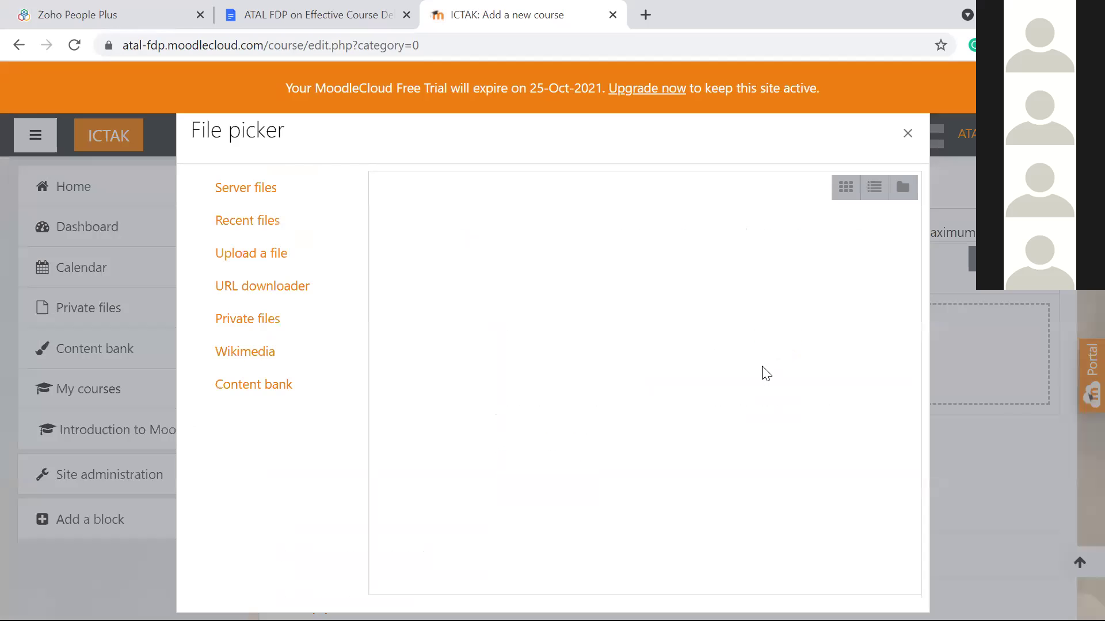
click(765, 372)
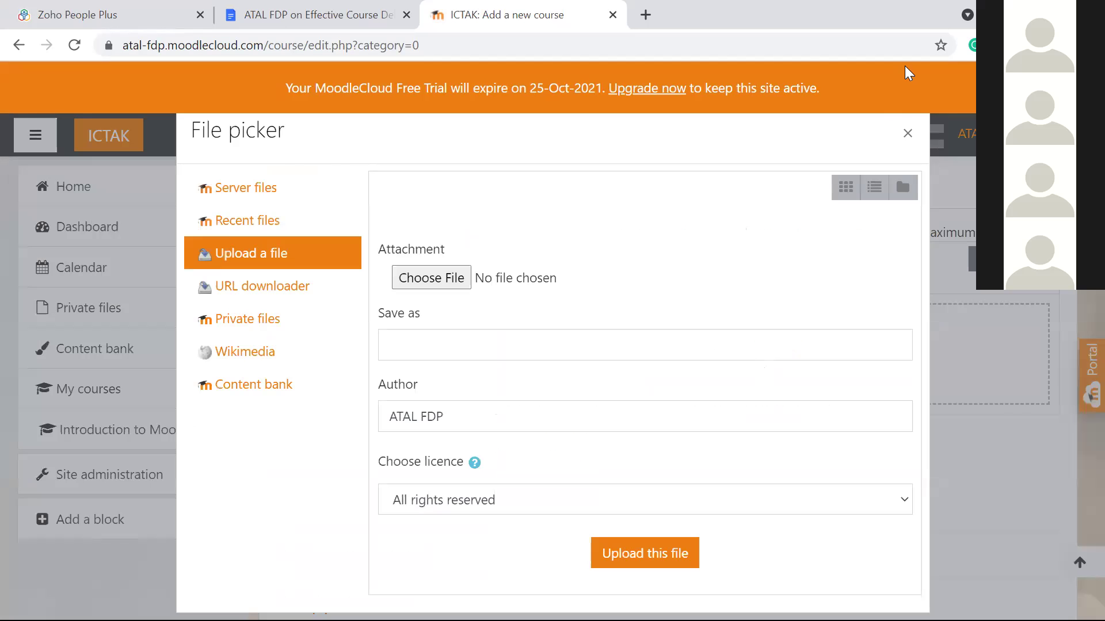
click(904, 133)
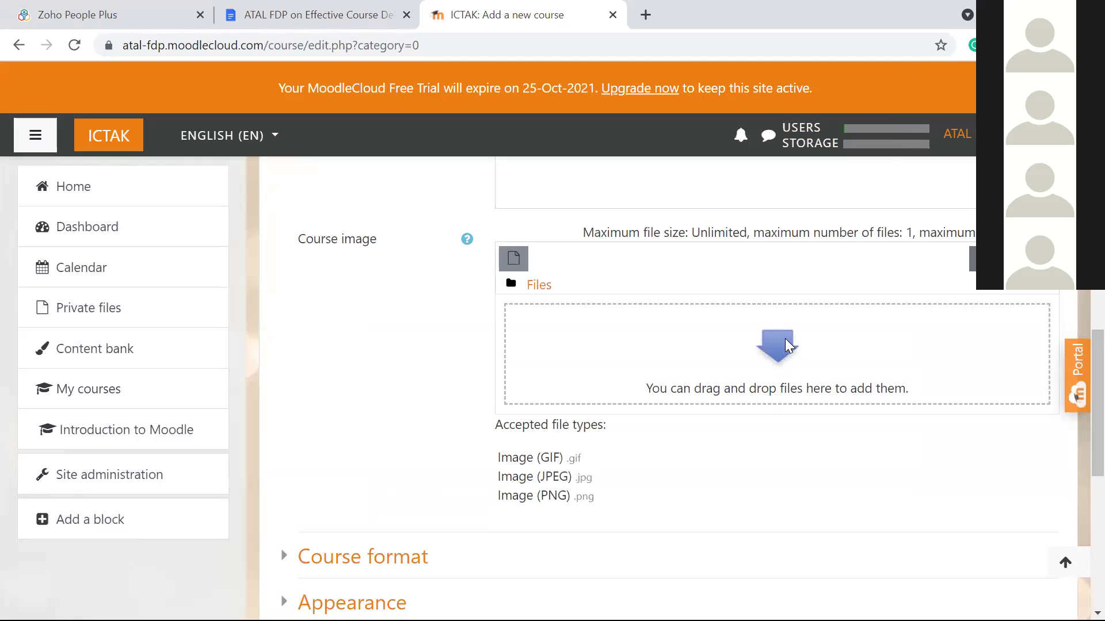
click(787, 368)
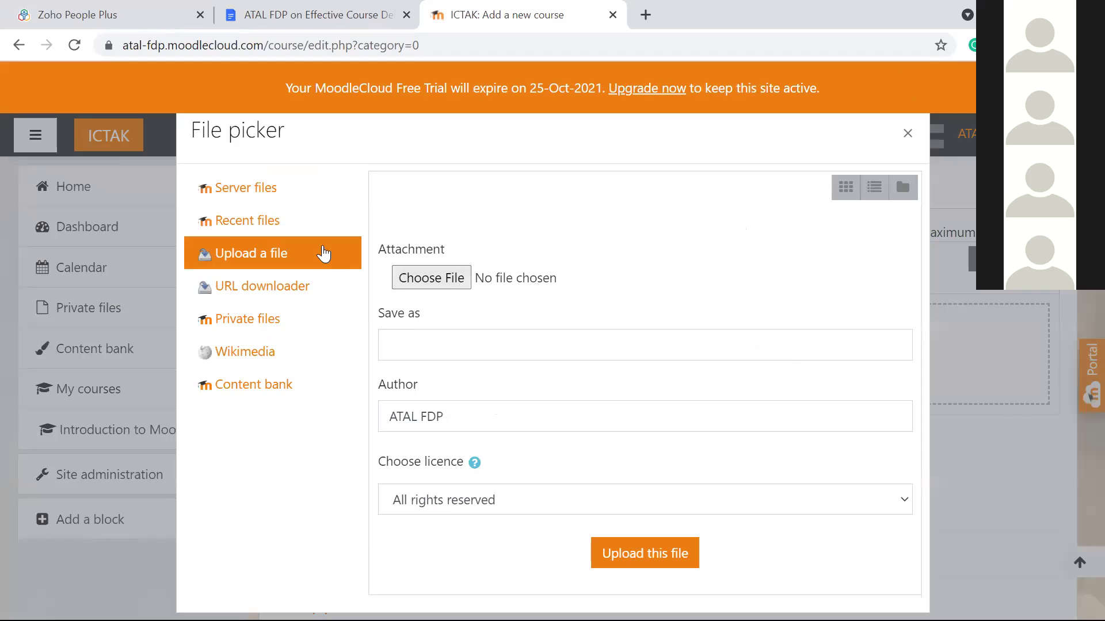
Step: Upload FP.png from Downloads > VoC as the course image
click(438, 280)
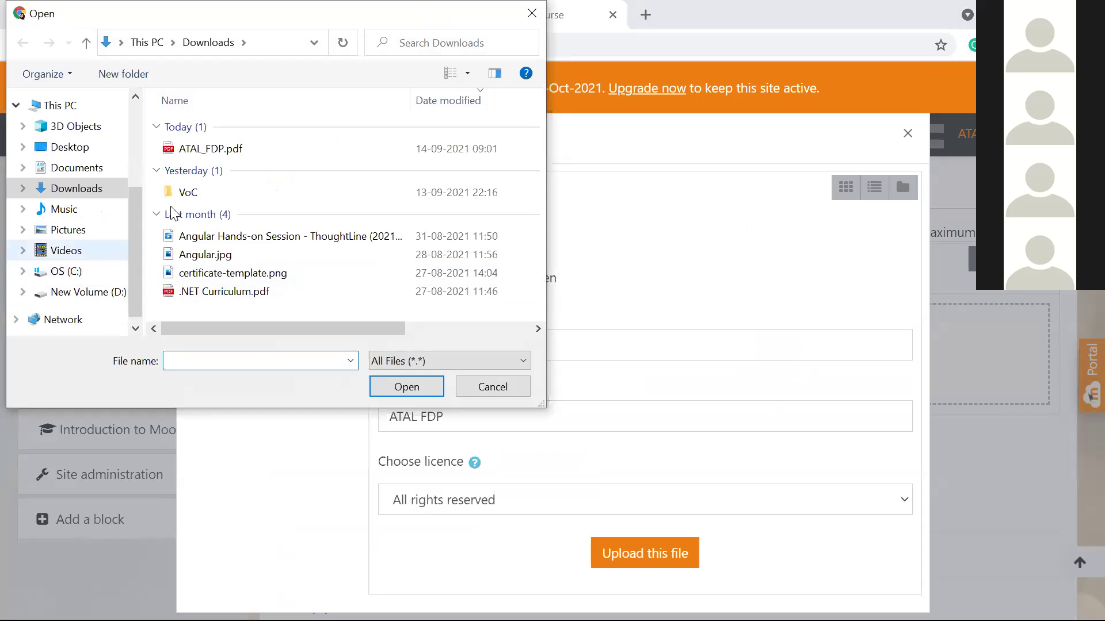
double_click(189, 194)
scroll(278, 215, down, 5)
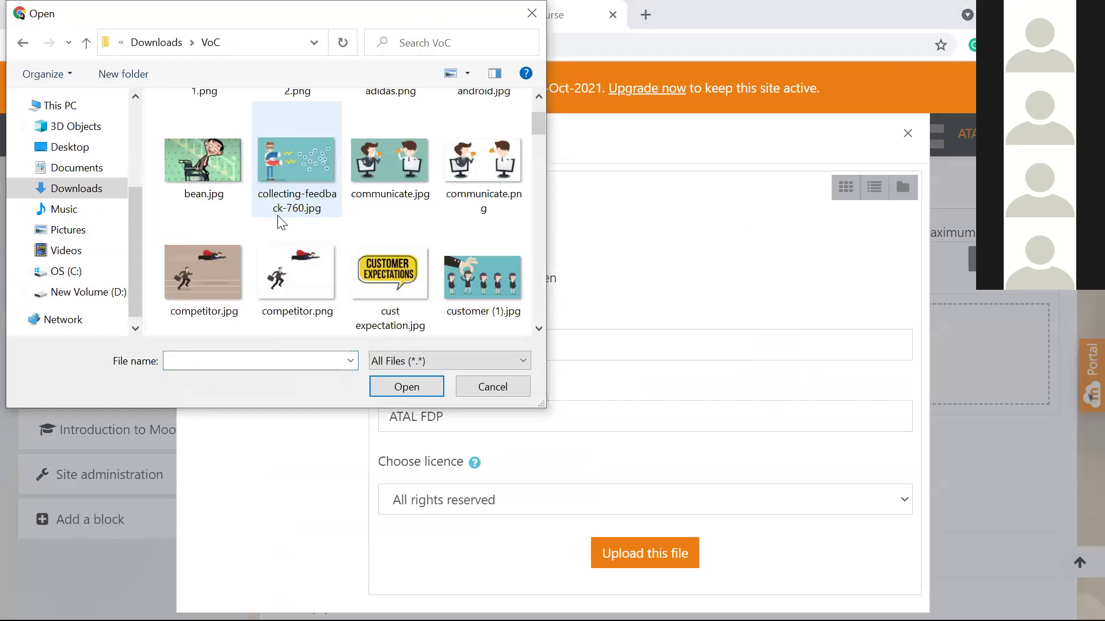
scroll(278, 215, down, 3)
scroll(278, 215, down, 2)
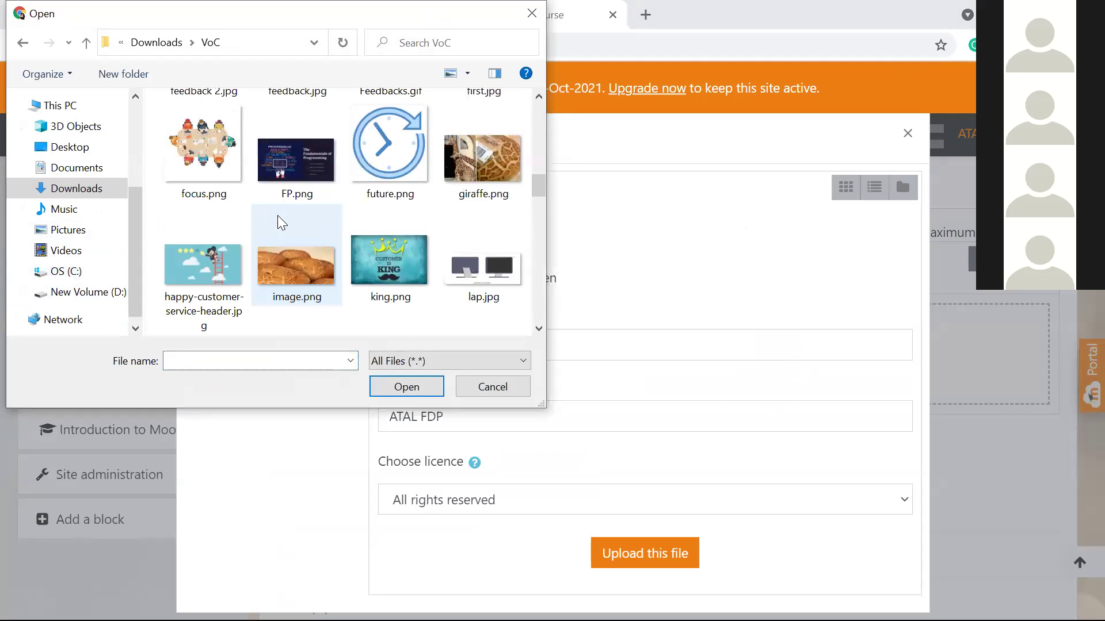
click(277, 173)
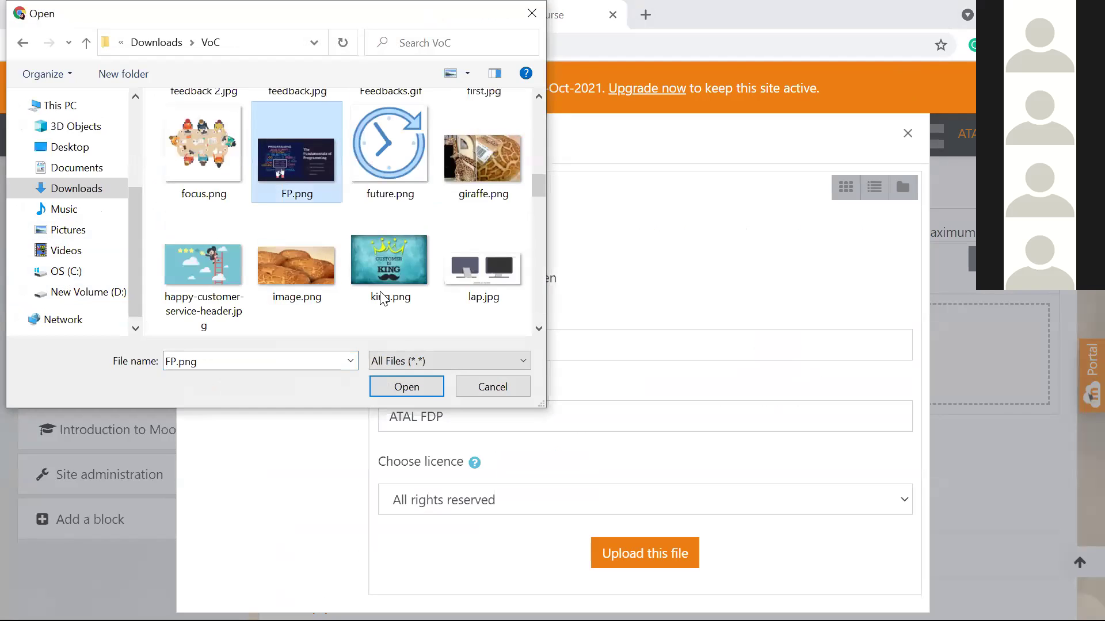
click(426, 389)
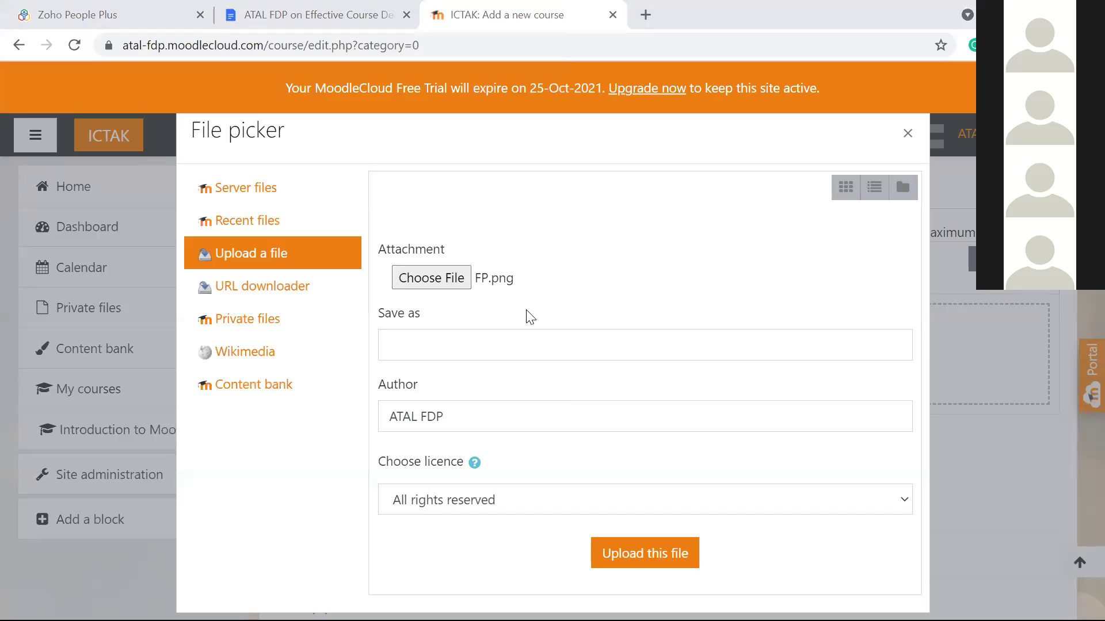
click(671, 539)
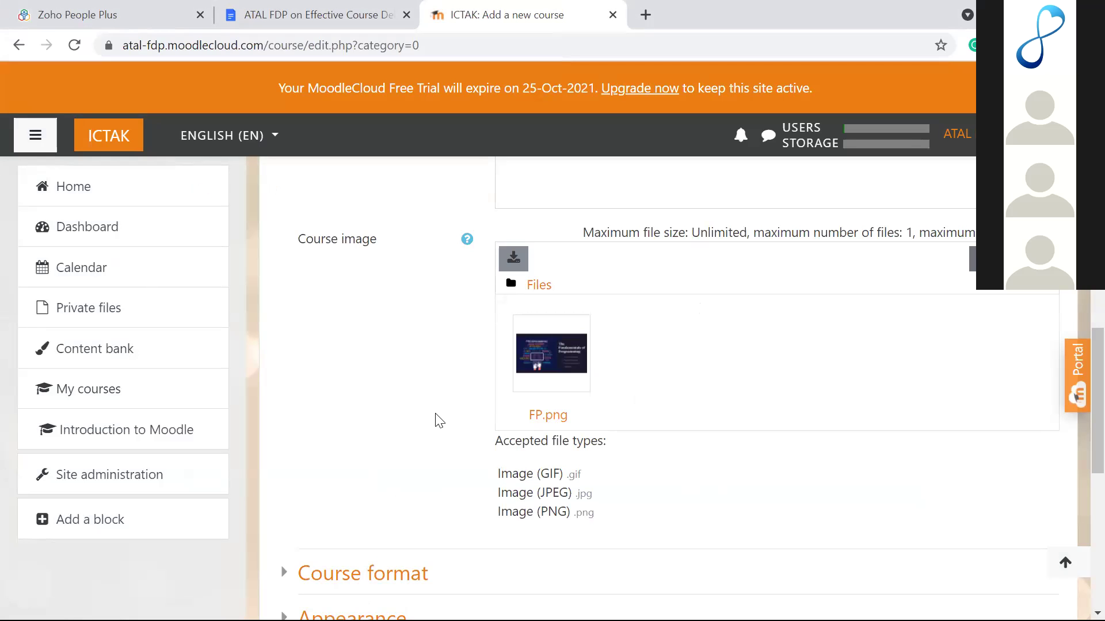
Step: Scroll the new course form to check that FP.png is the attached course image
scroll(439, 422, down, 3)
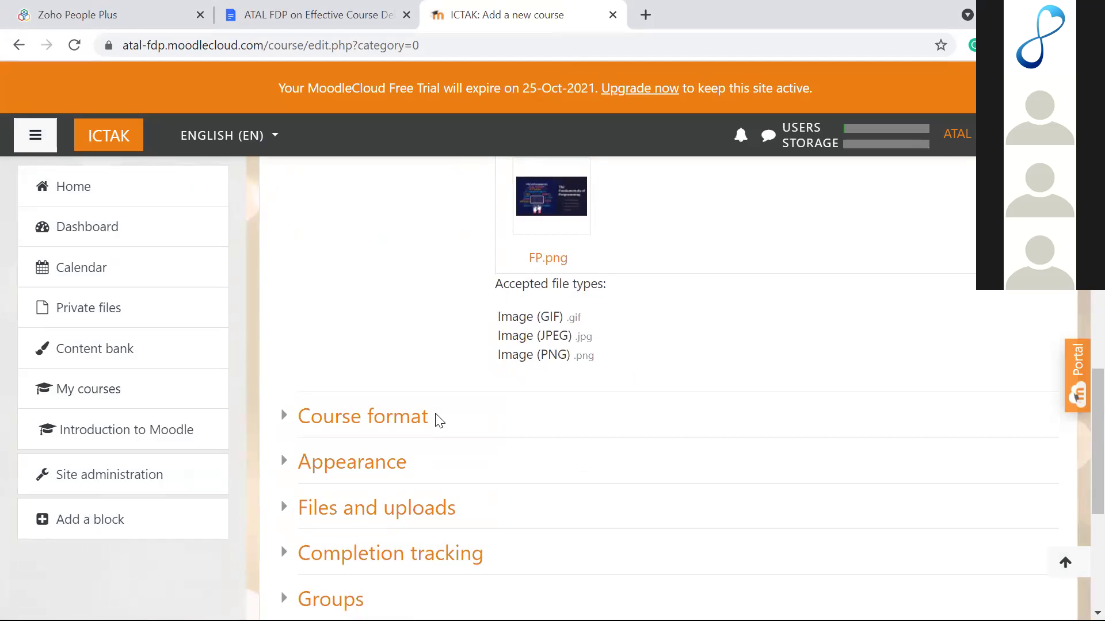
scroll(439, 421, up, 2)
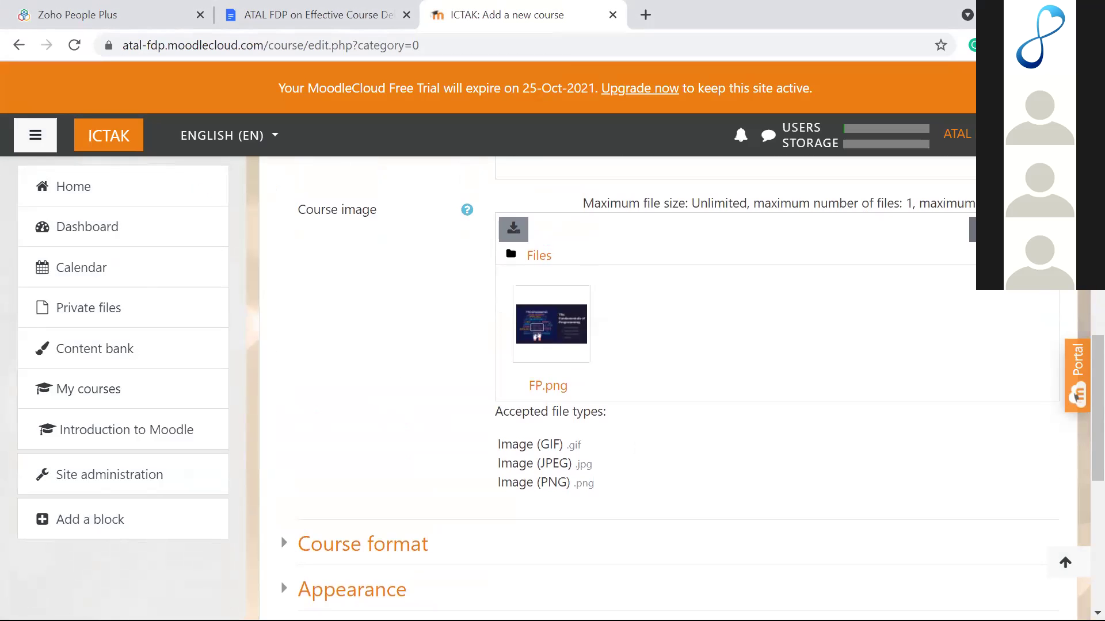
scroll(721, 296, down, 1)
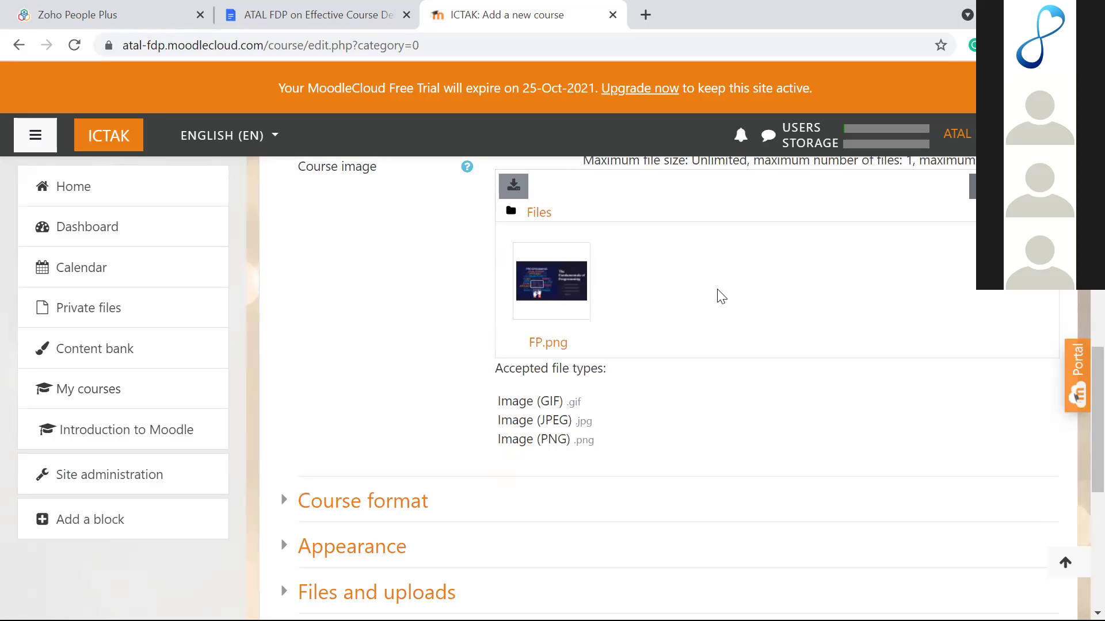
scroll(722, 296, down, 2)
scroll(721, 296, up, 4)
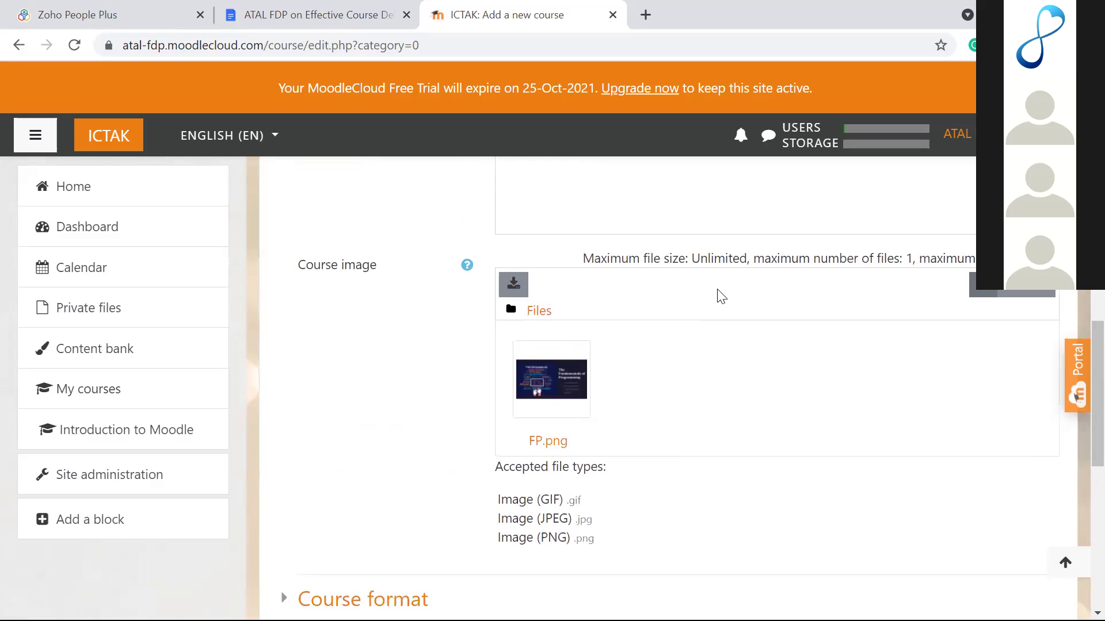
scroll(722, 297, down, 3)
scroll(721, 296, up, 2)
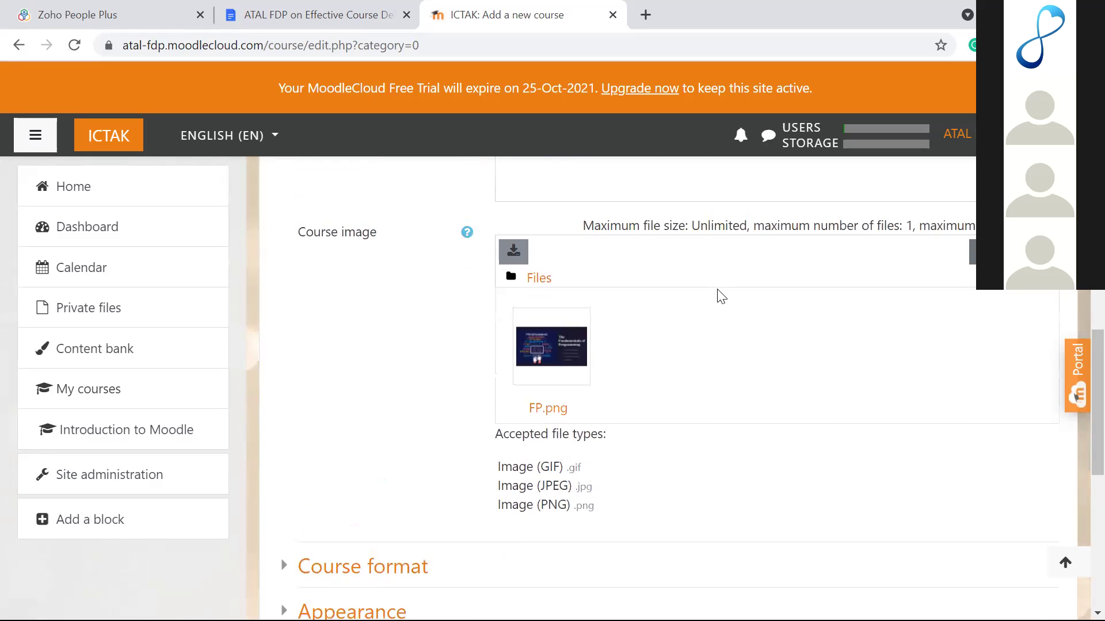
scroll(722, 296, down, 3)
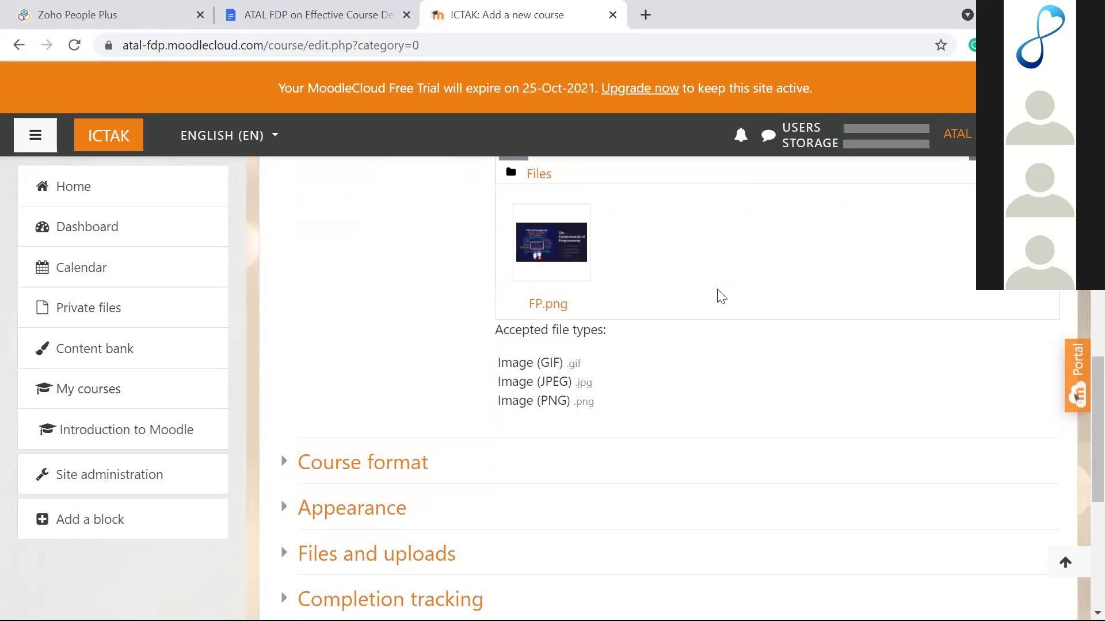
scroll(722, 297, up, 2)
scroll(722, 297, up, 1)
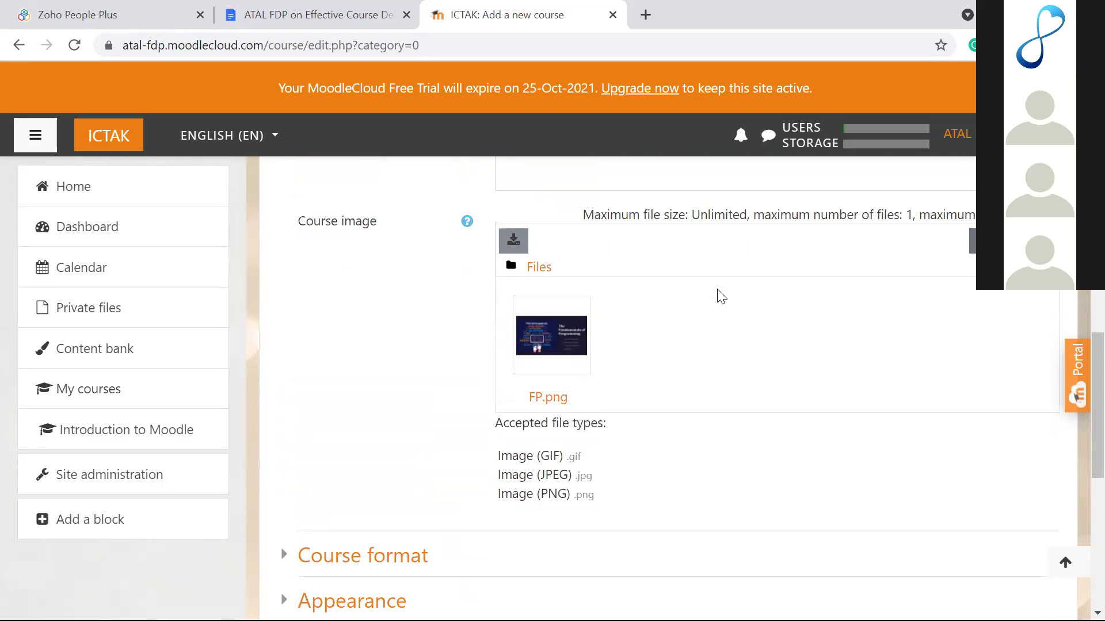
scroll(721, 296, up, 1)
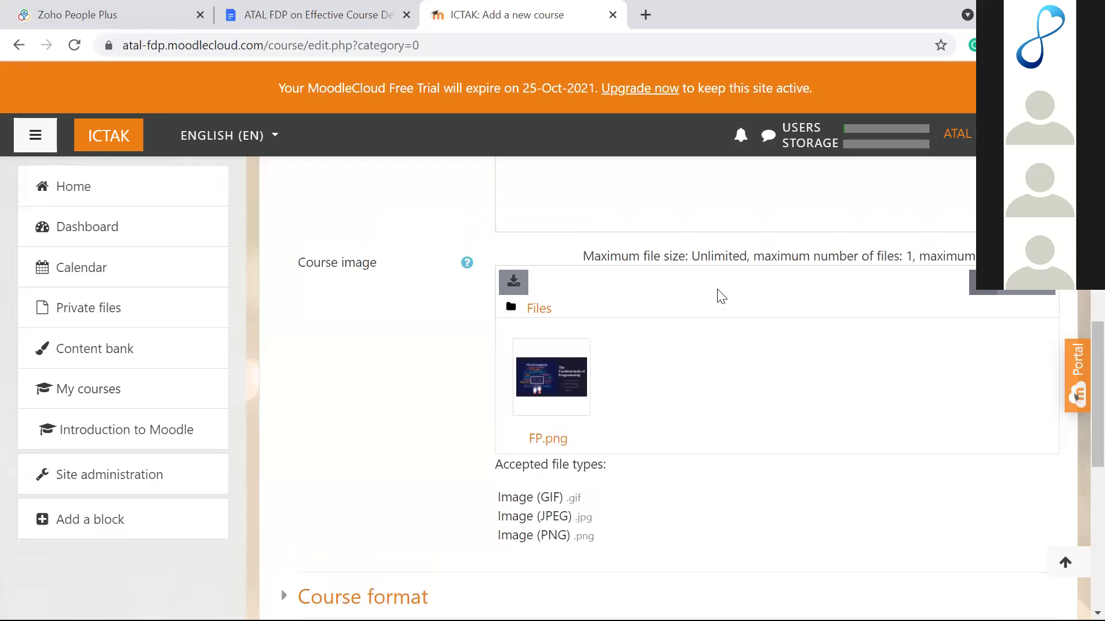
scroll(721, 296, up, 4)
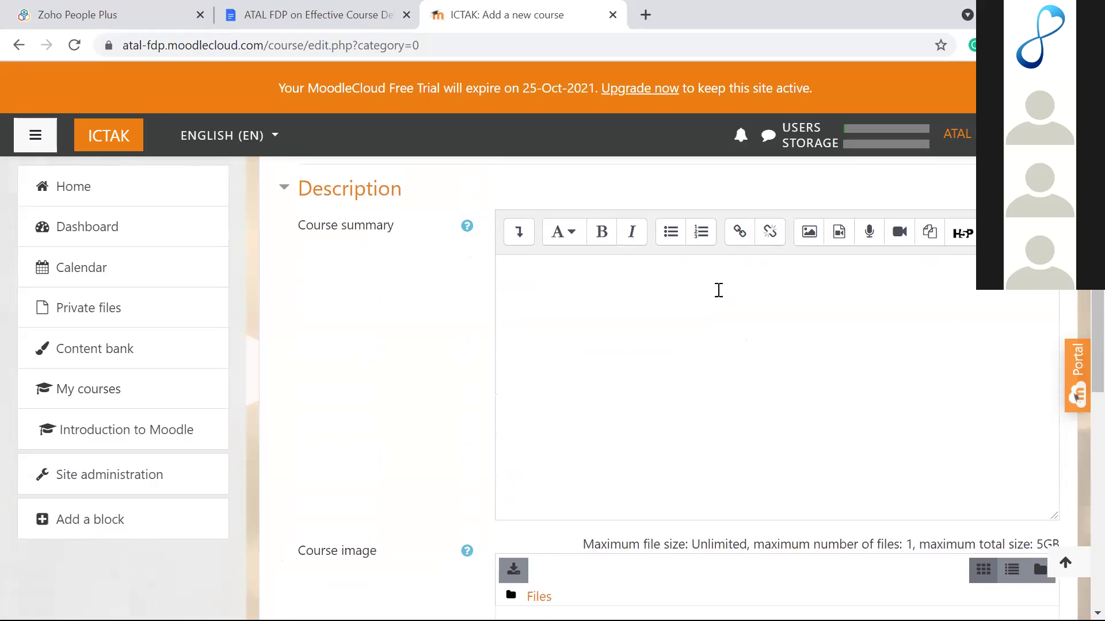
scroll(718, 290, down, 4)
scroll(719, 290, down, 2)
scroll(718, 296, up, 2)
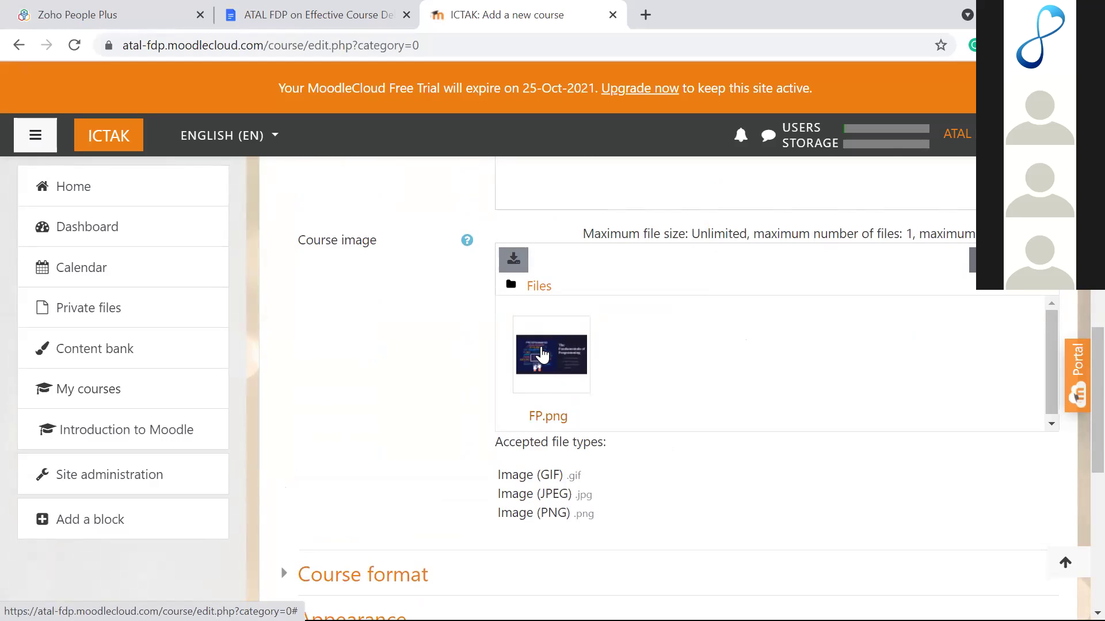
scroll(451, 407, down, 2)
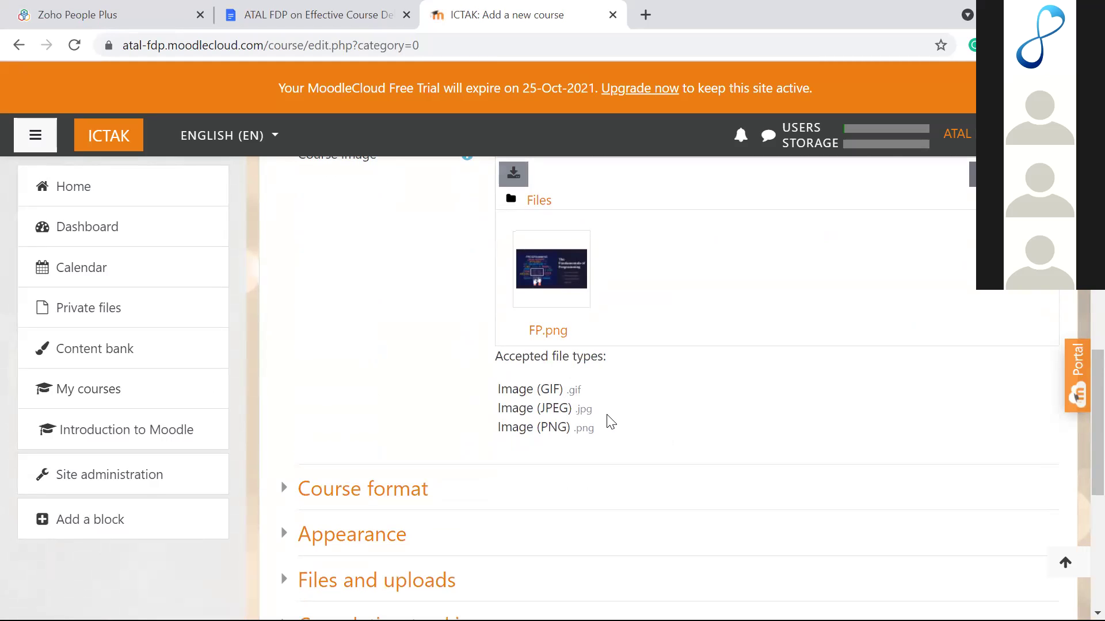
scroll(611, 423, up, 1)
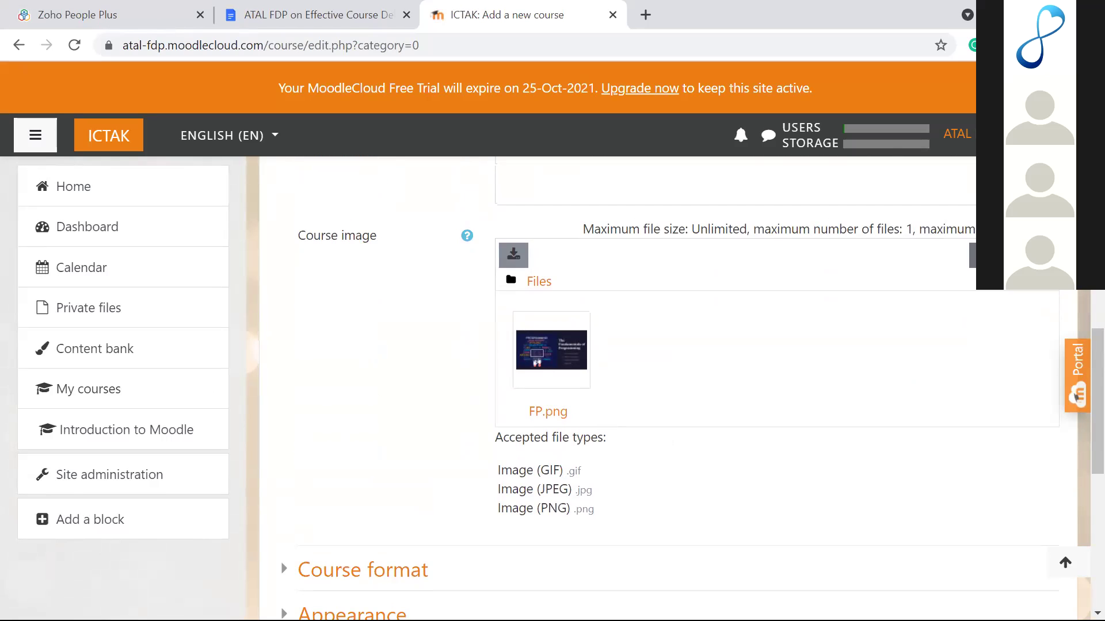
scroll(430, 432, down, 2)
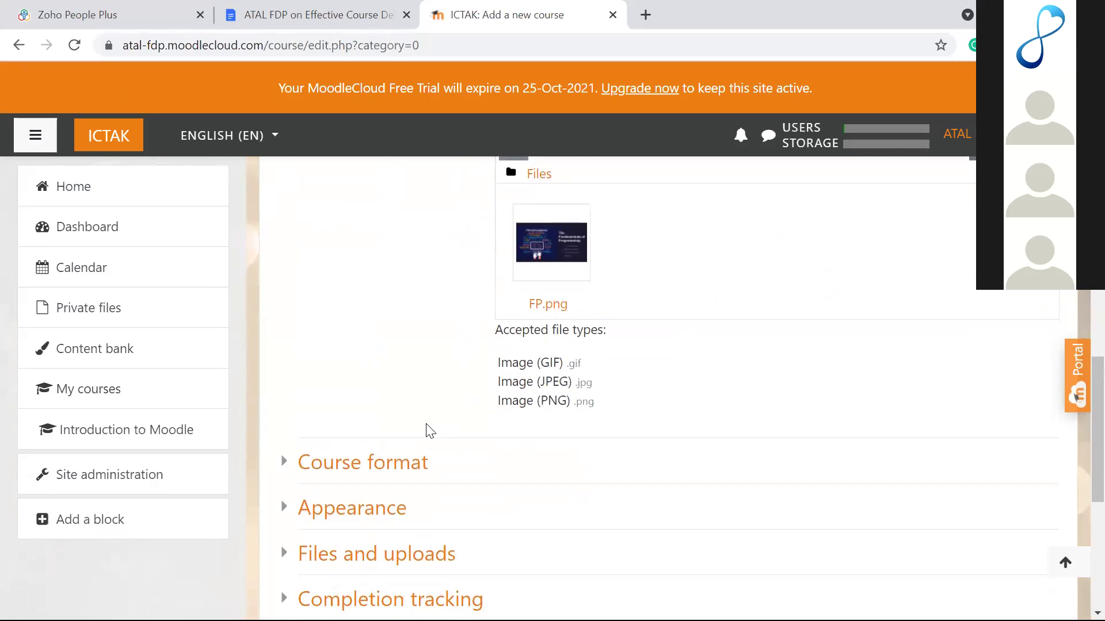
scroll(431, 432, up, 2)
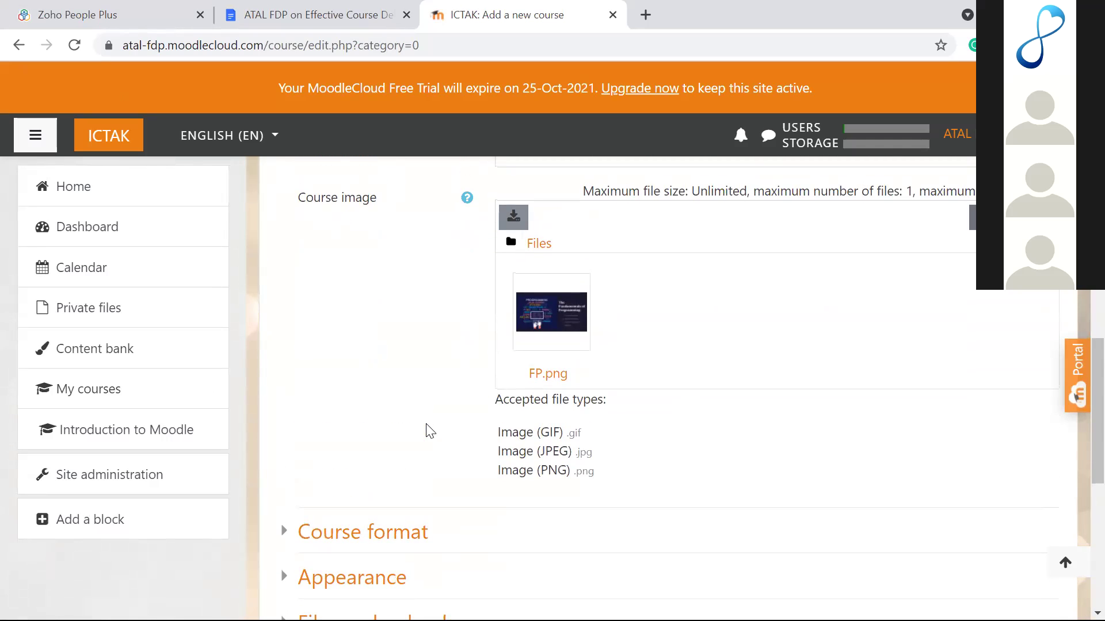
scroll(426, 432, down, 4)
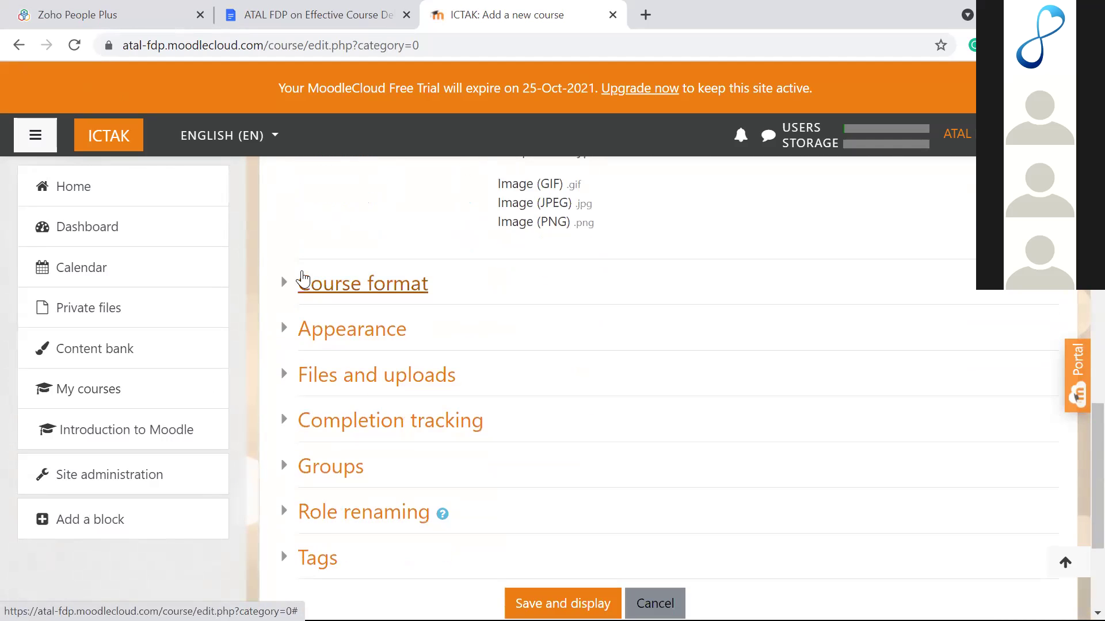
Step: Expand Course format and change the number of sections to 7, then back to 5
click(285, 282)
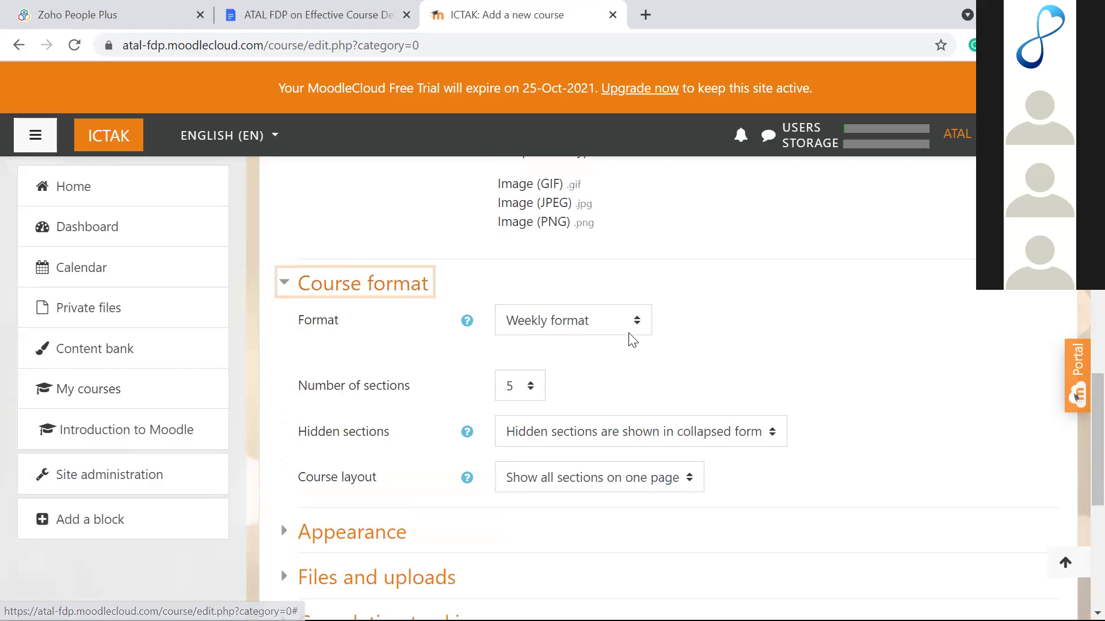
click(693, 349)
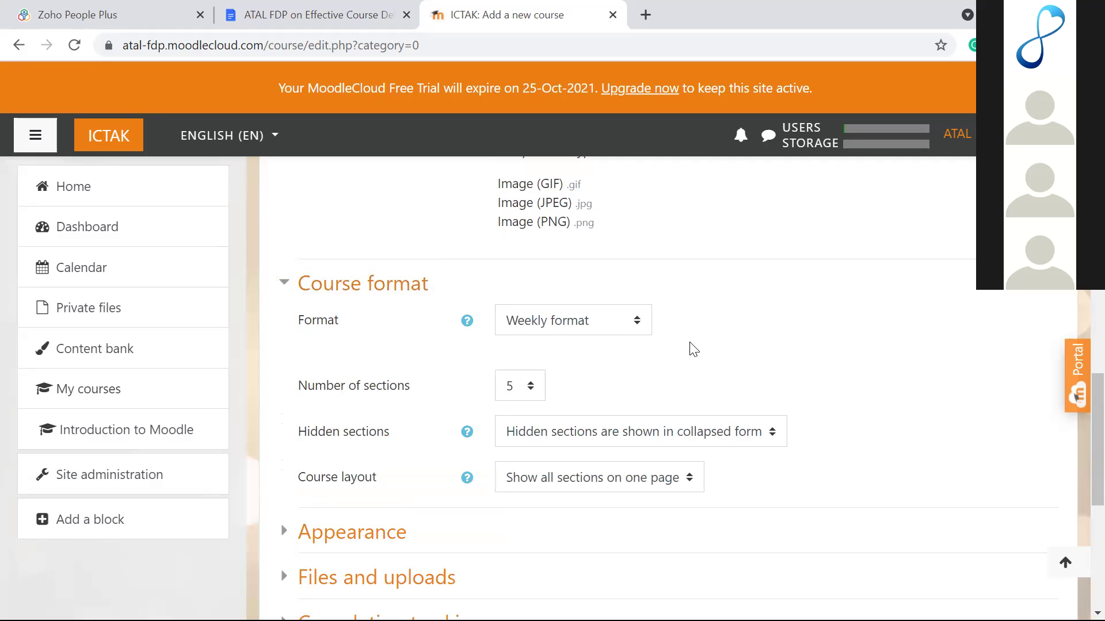
scroll(693, 349, down, 1)
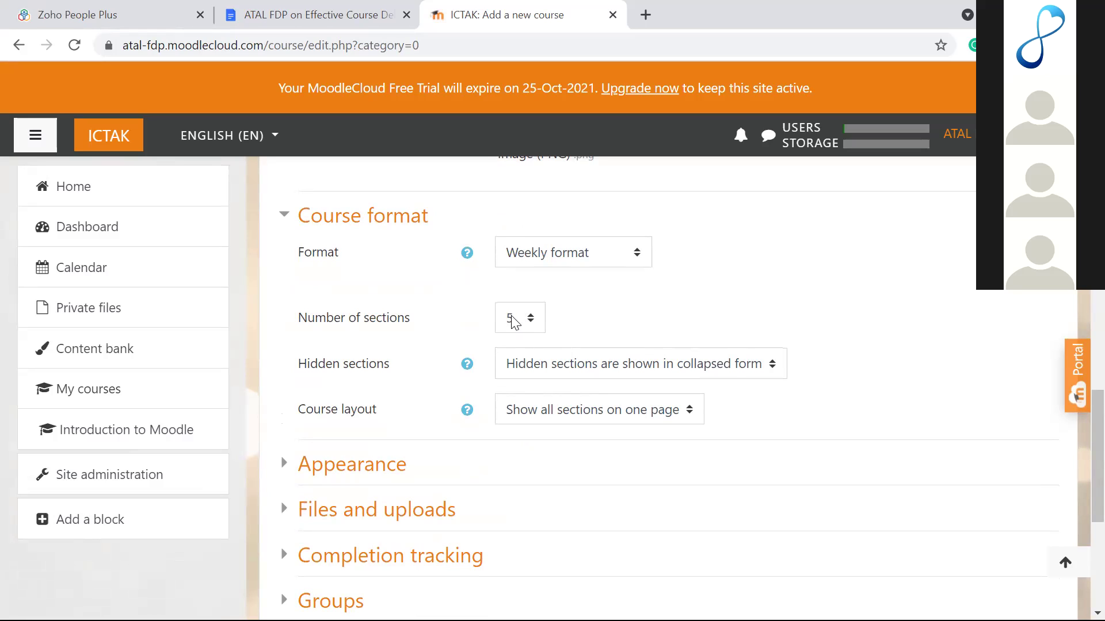
click(522, 327)
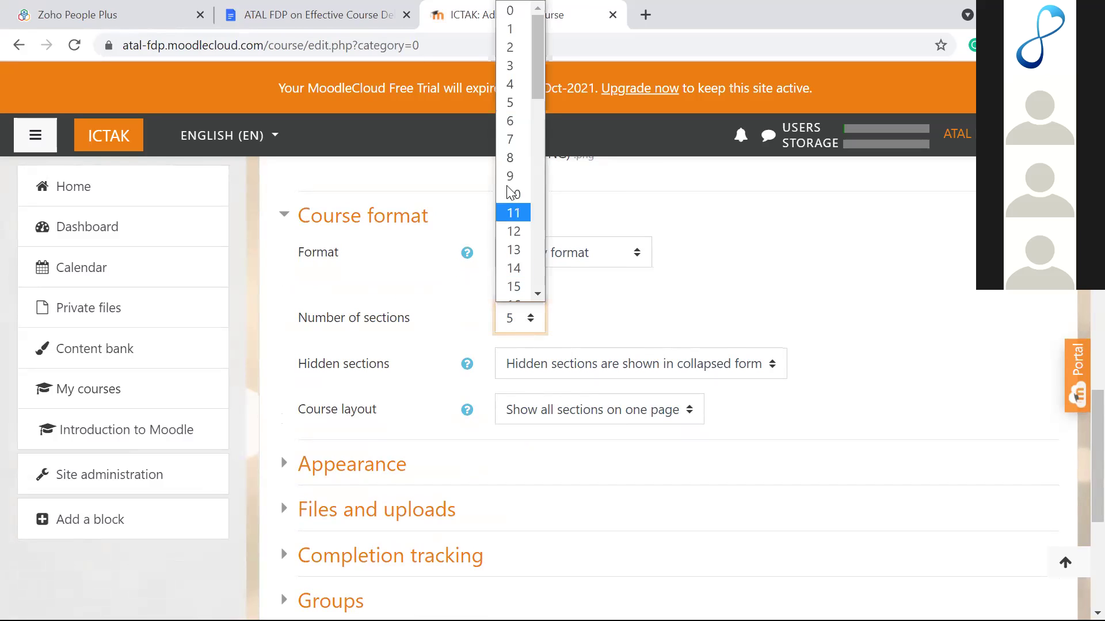
click(508, 144)
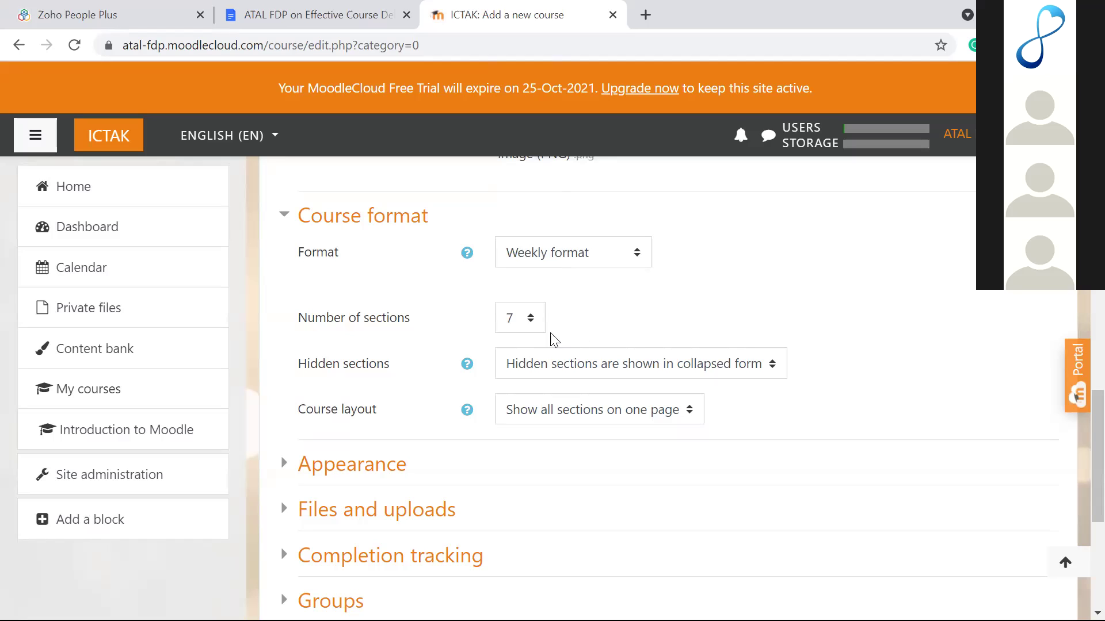
click(525, 328)
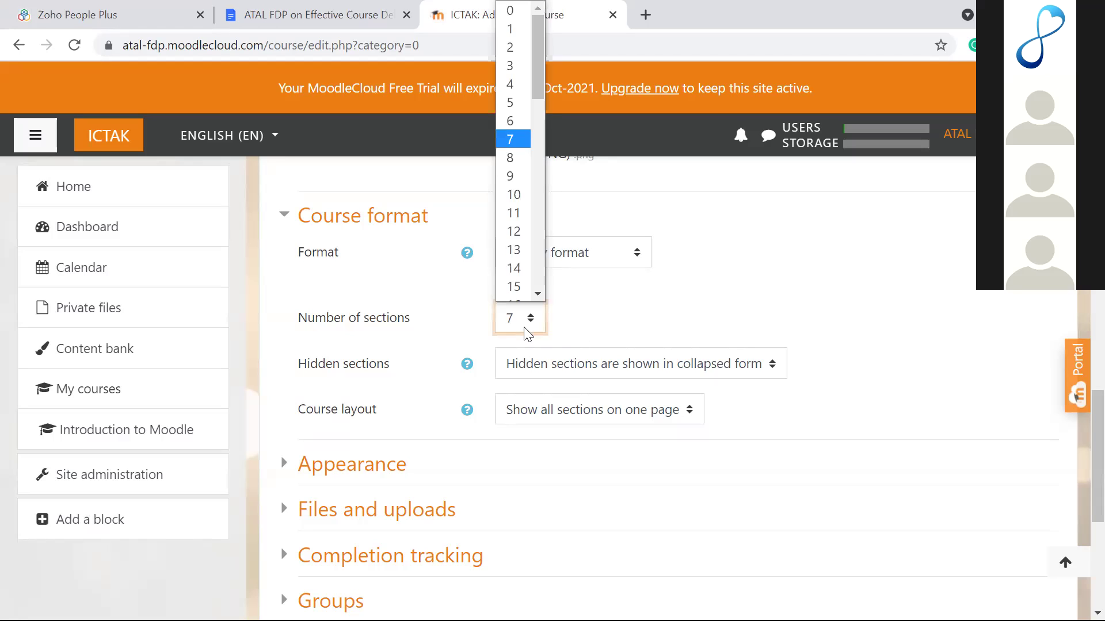
click(512, 103)
Step: Change the course format from Weekly to Topics format
click(610, 334)
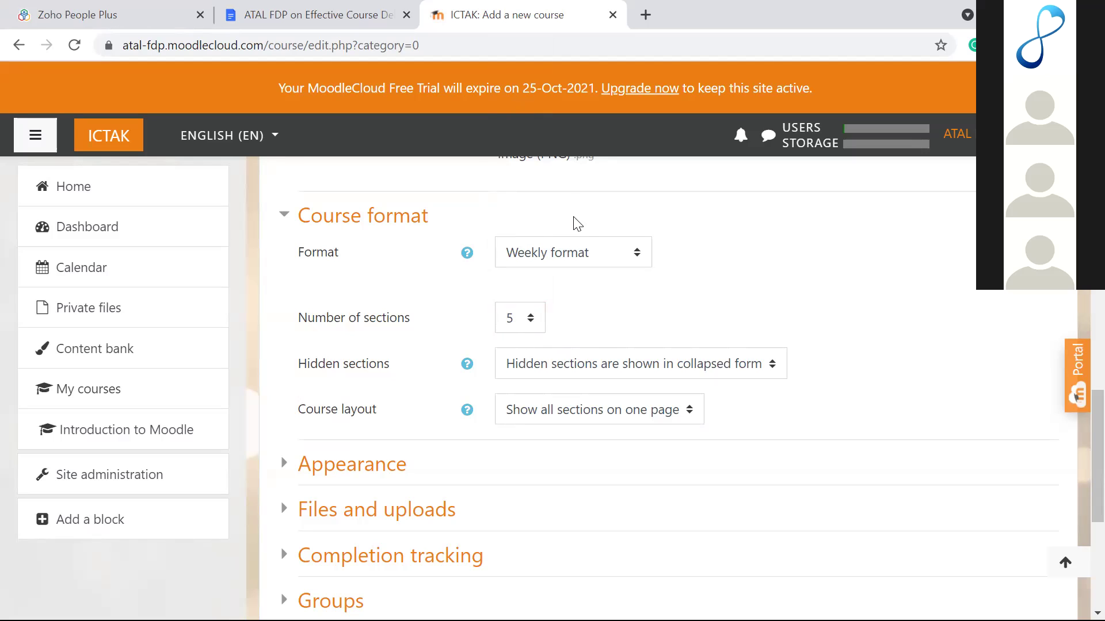
click(603, 258)
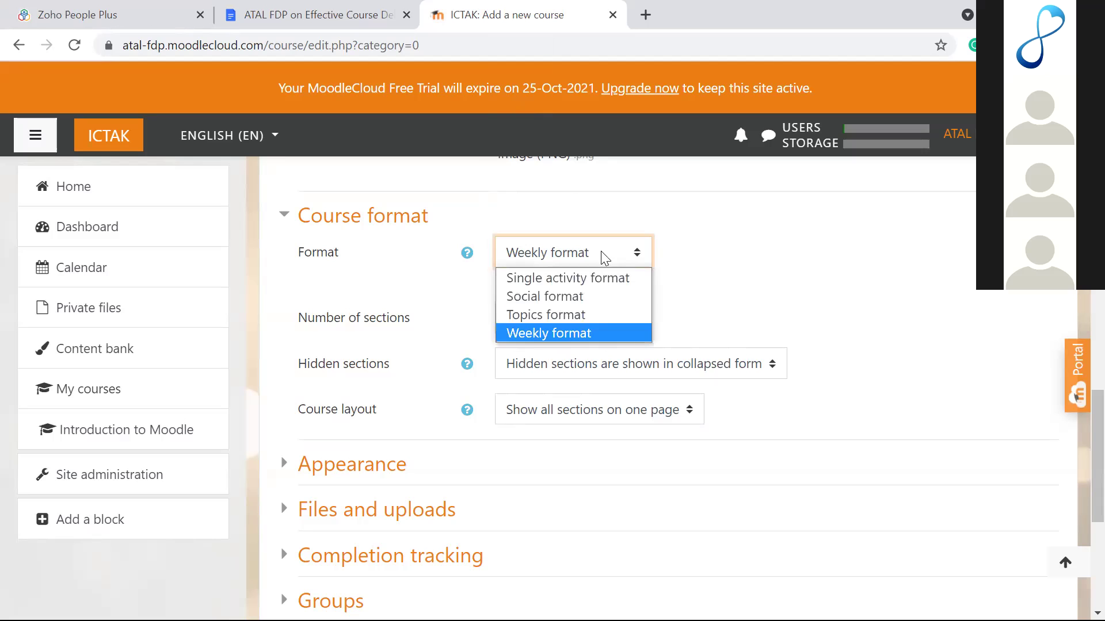
click(569, 320)
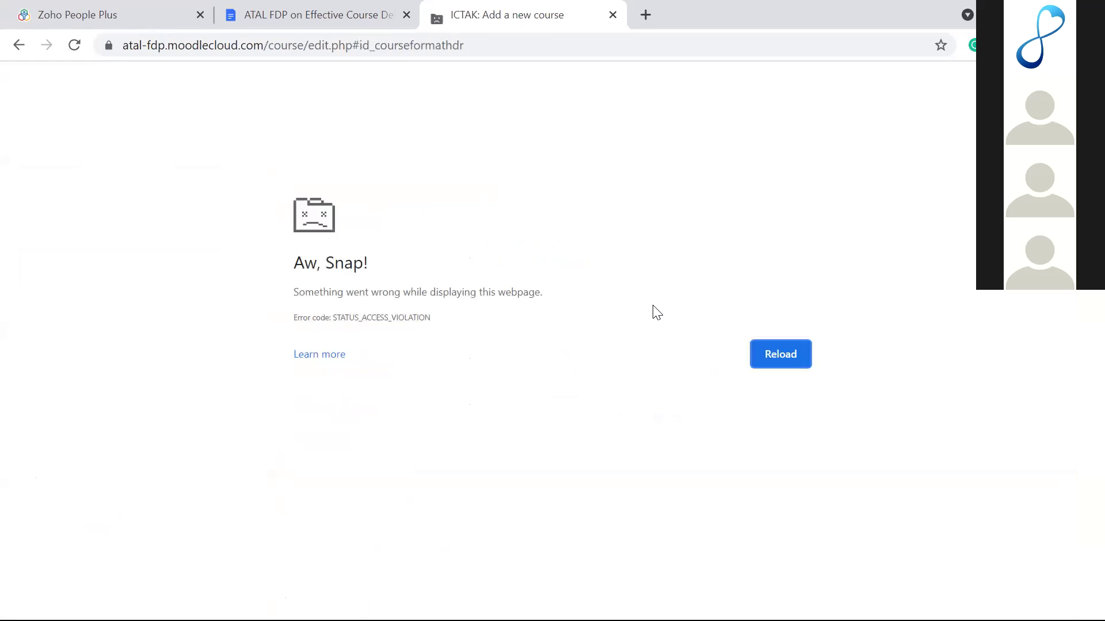
Step: Return to the course form after the crash and retry the Course format list
click(19, 46)
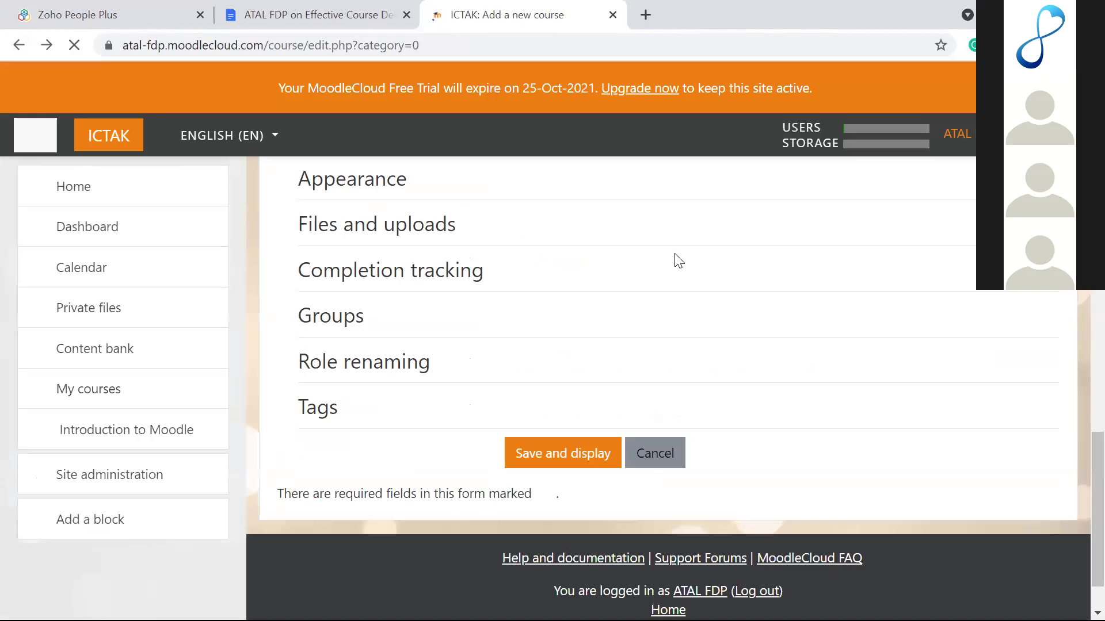
scroll(677, 261, up, 3)
scroll(677, 261, down, 8)
scroll(507, 327, down, 3)
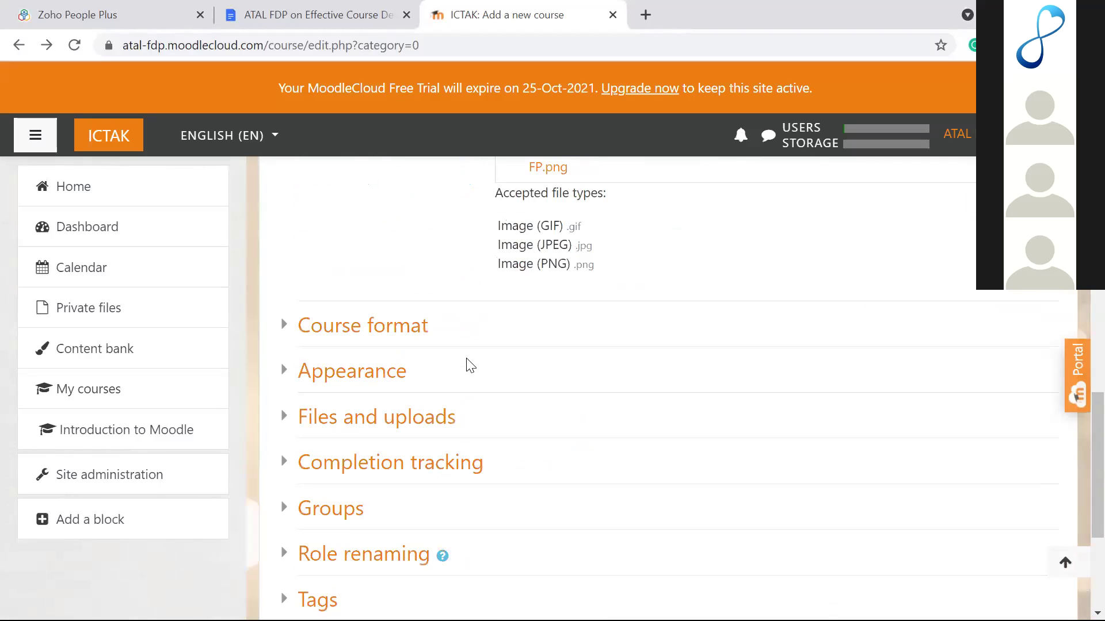
click(284, 323)
click(539, 354)
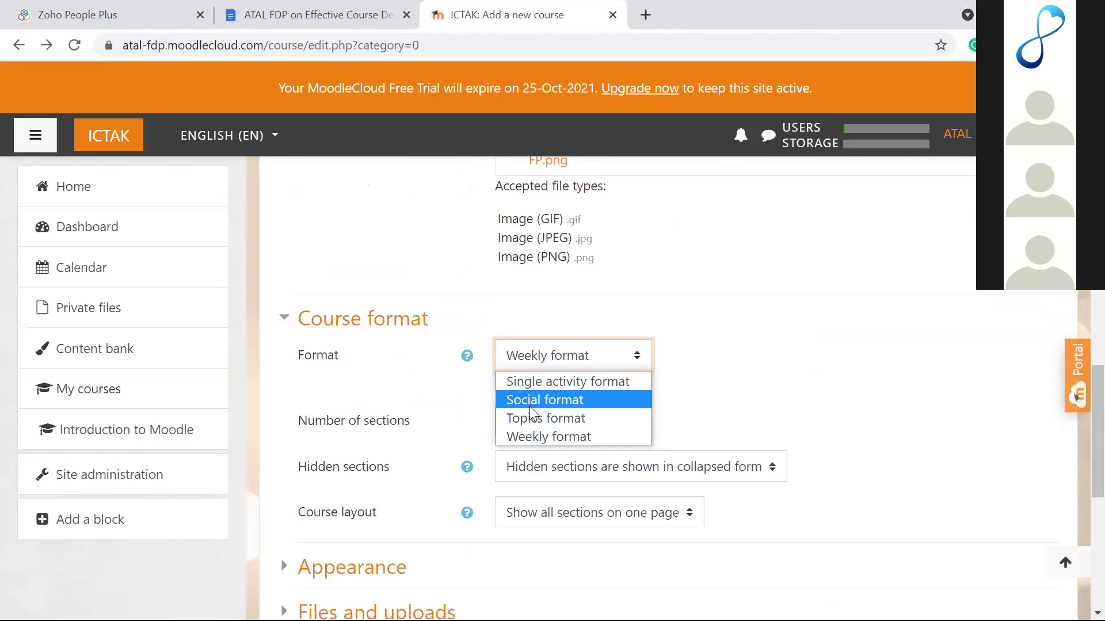
key(Escape)
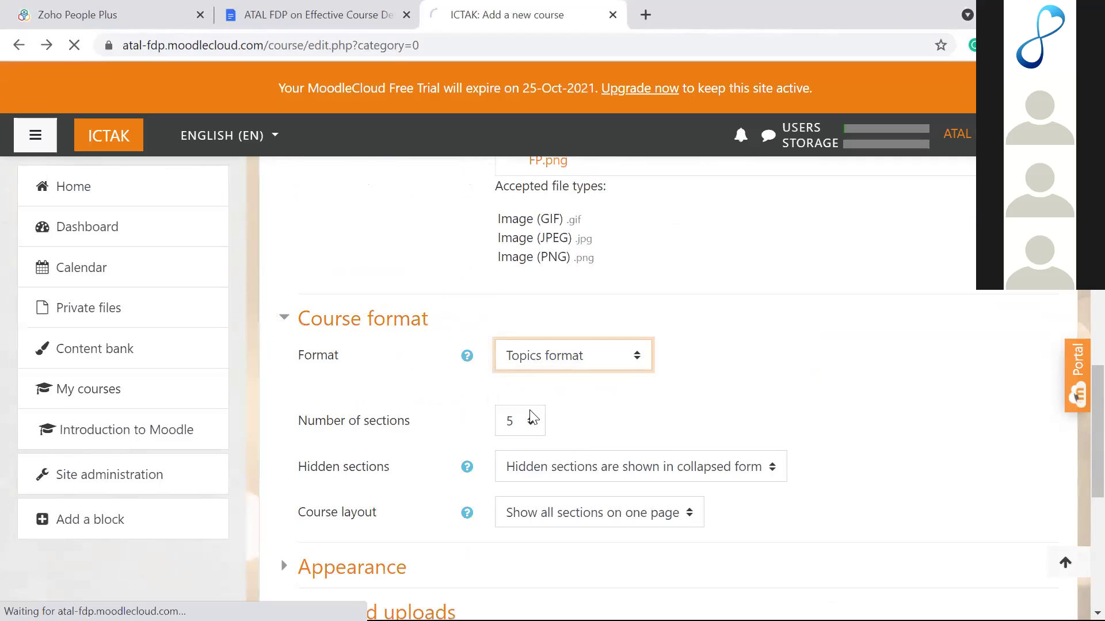
Step: Go back again after the second crash and return to the top of the form
click(15, 44)
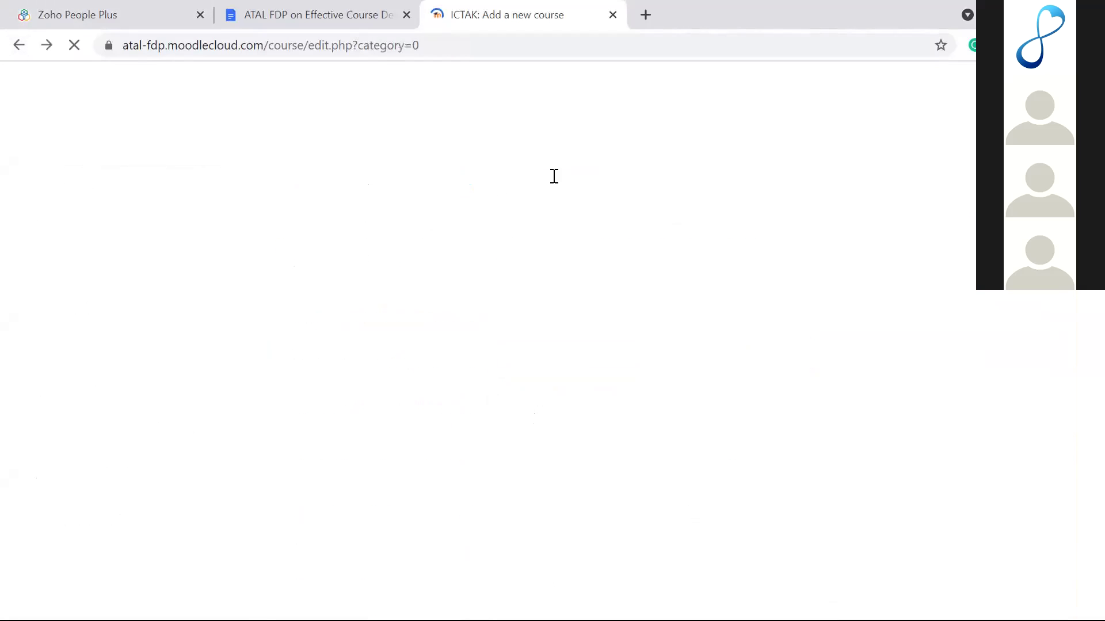
scroll(616, 308, up, 10)
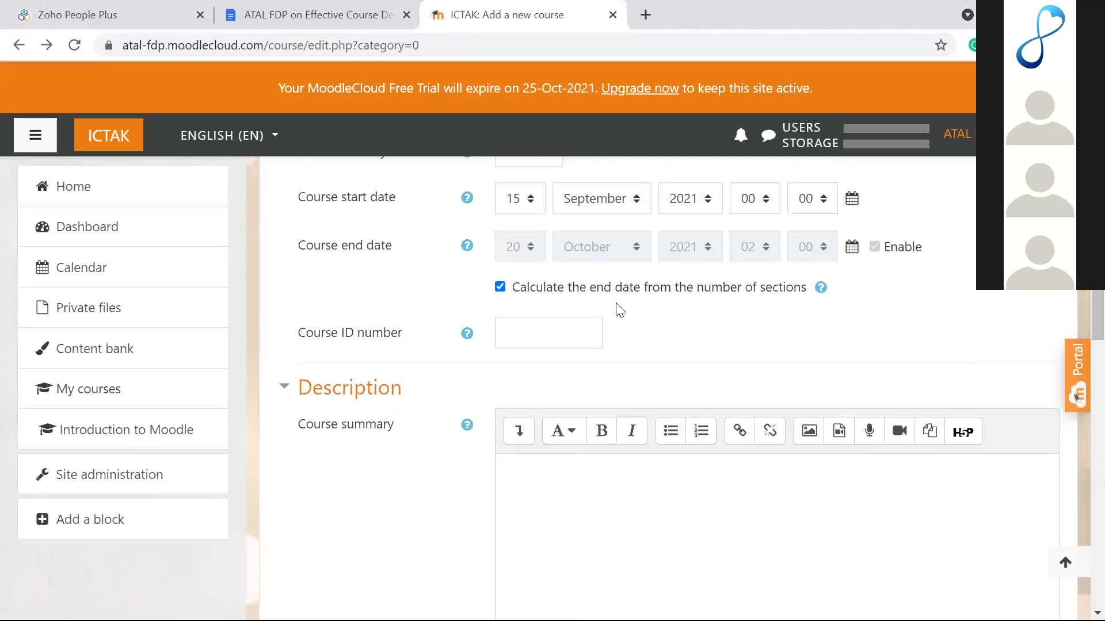
scroll(620, 310, up, 6)
scroll(620, 311, down, 2)
Step: Name the course 'Fundamentals of Programming', short name FP, in the Undergraduate category
click(603, 309)
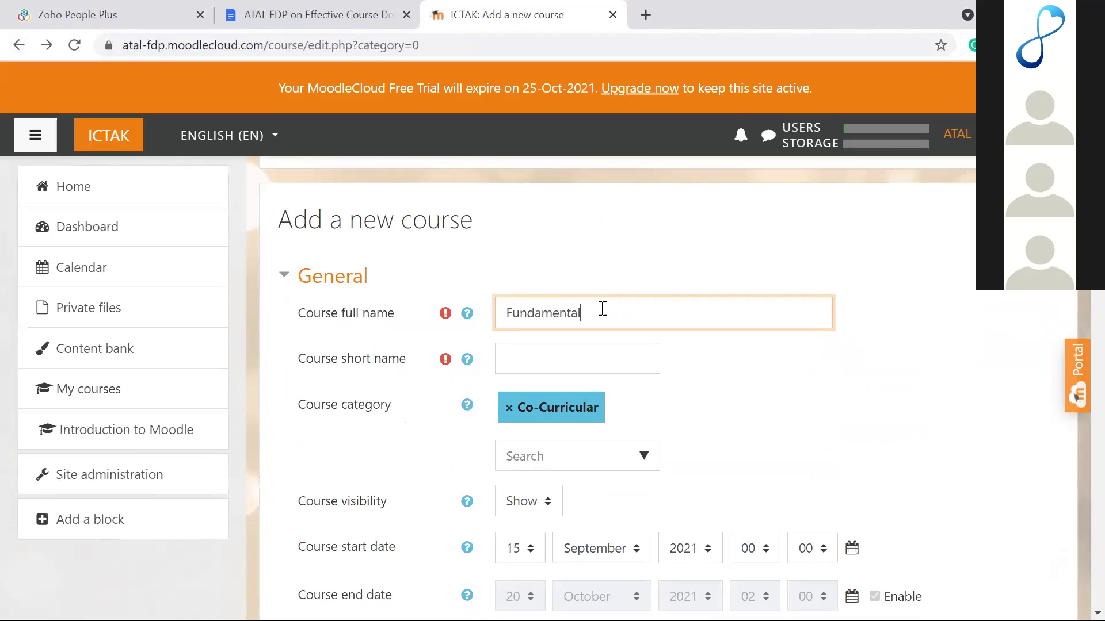
text(Fundamentals of Programming)
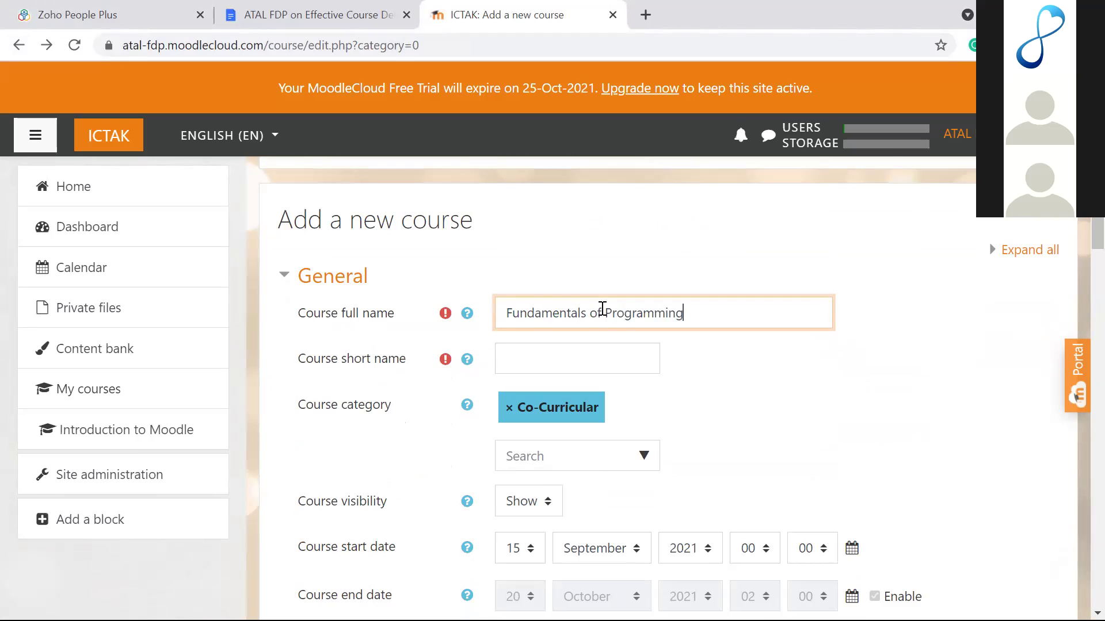
click(547, 355)
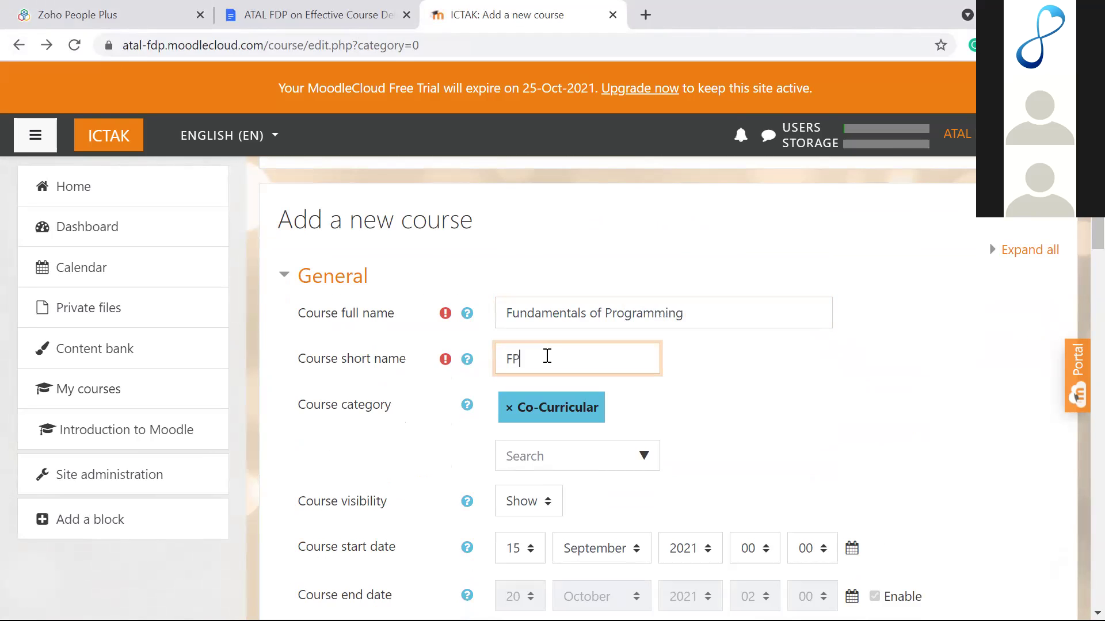
text(FP)
scroll(546, 354, down, 4)
scroll(607, 299, up, 1)
click(640, 247)
click(644, 260)
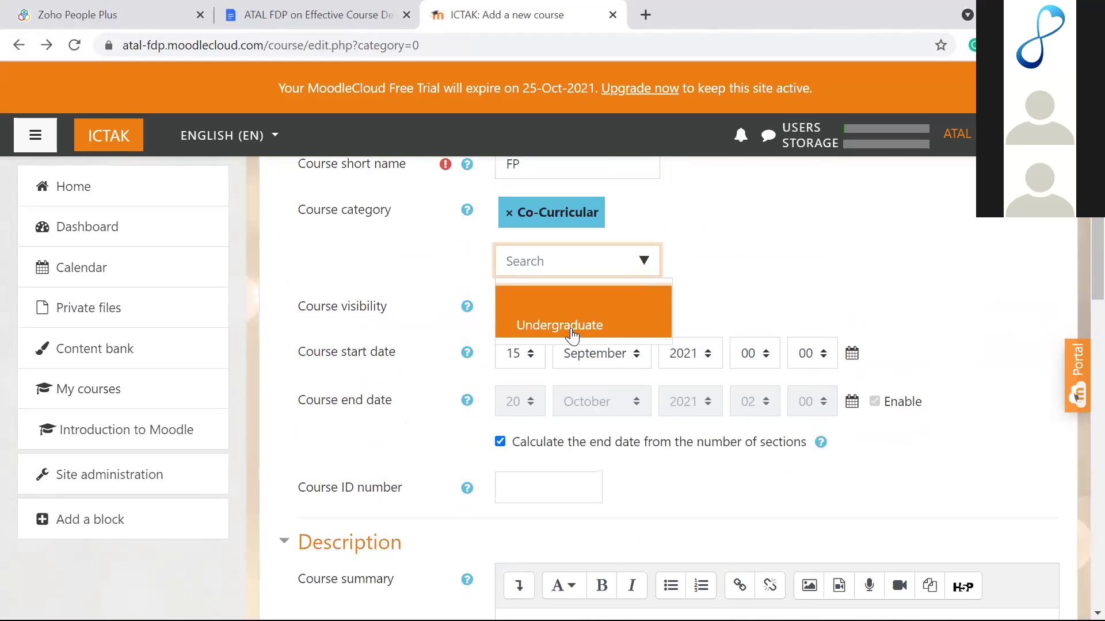
click(571, 330)
Step: Stop calculating the end date from sections; start 13 September 09:00, end 12 October 09:00
scroll(737, 274, down, 1)
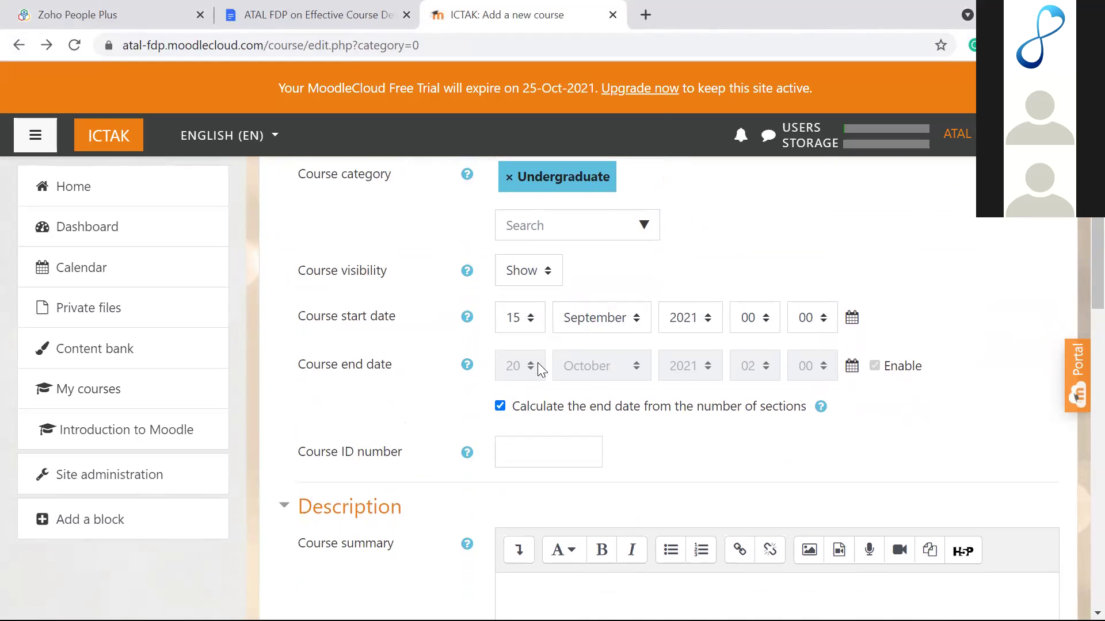
click(500, 400)
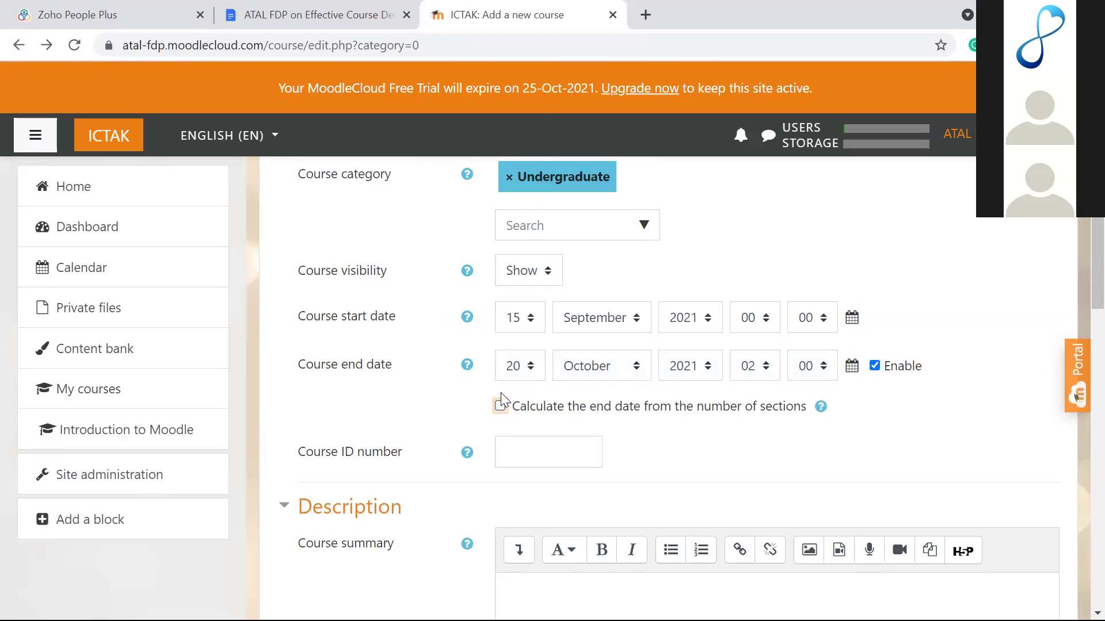
click(518, 366)
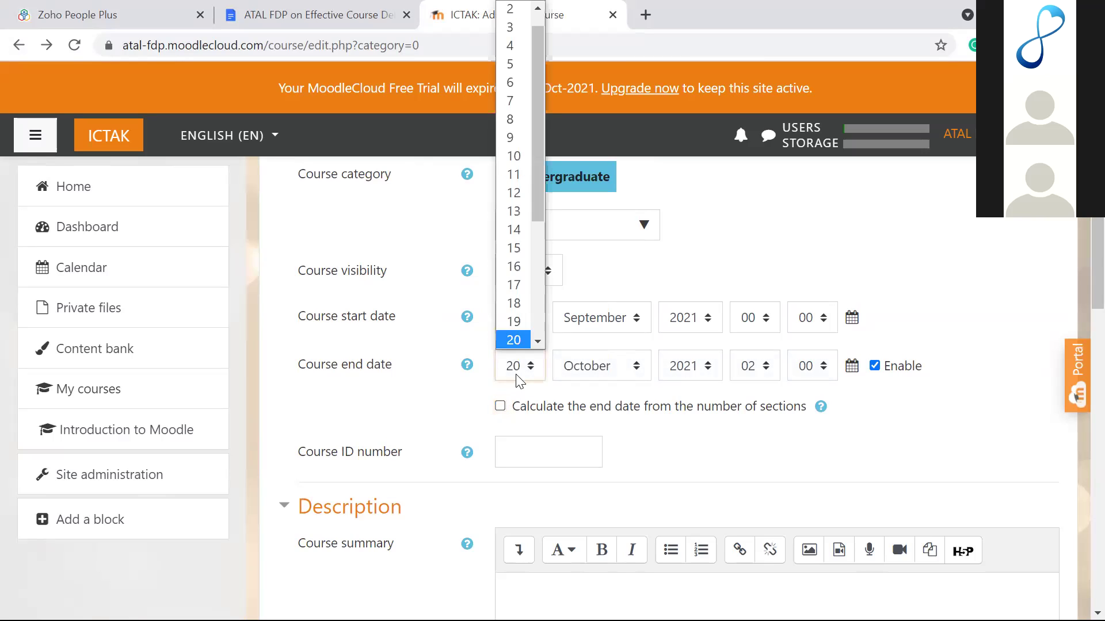
click(515, 194)
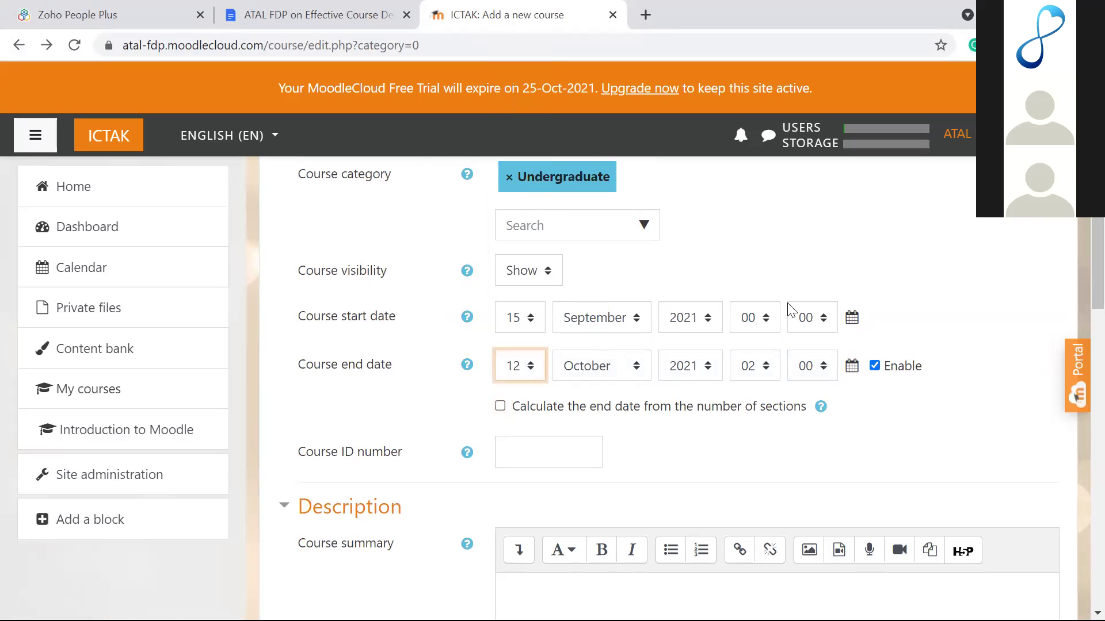
click(755, 315)
click(748, 167)
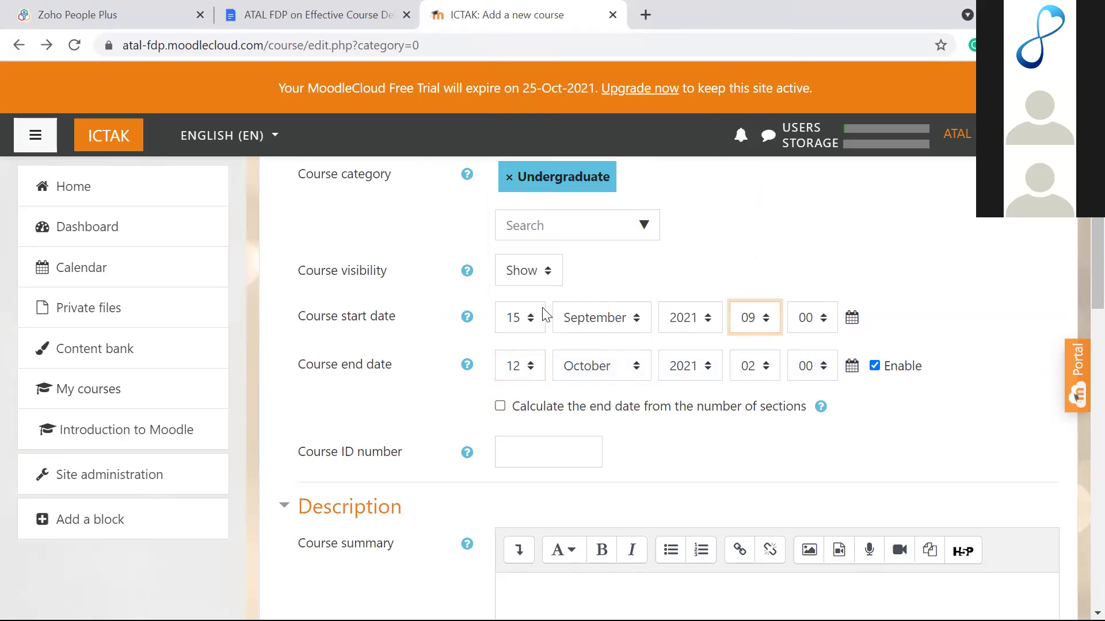
click(519, 318)
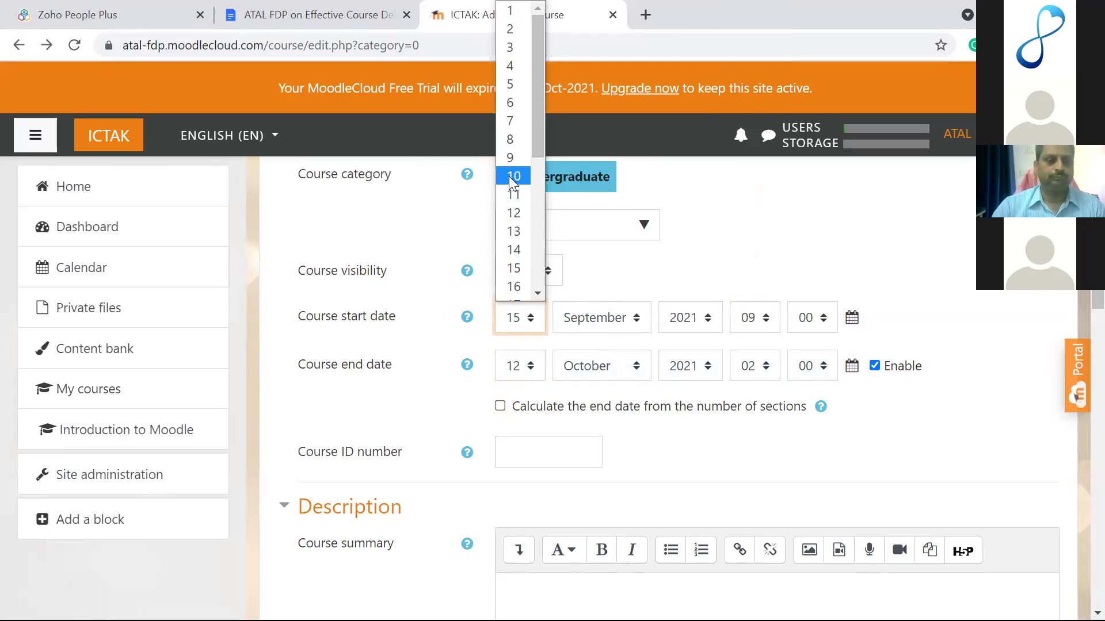
click(512, 229)
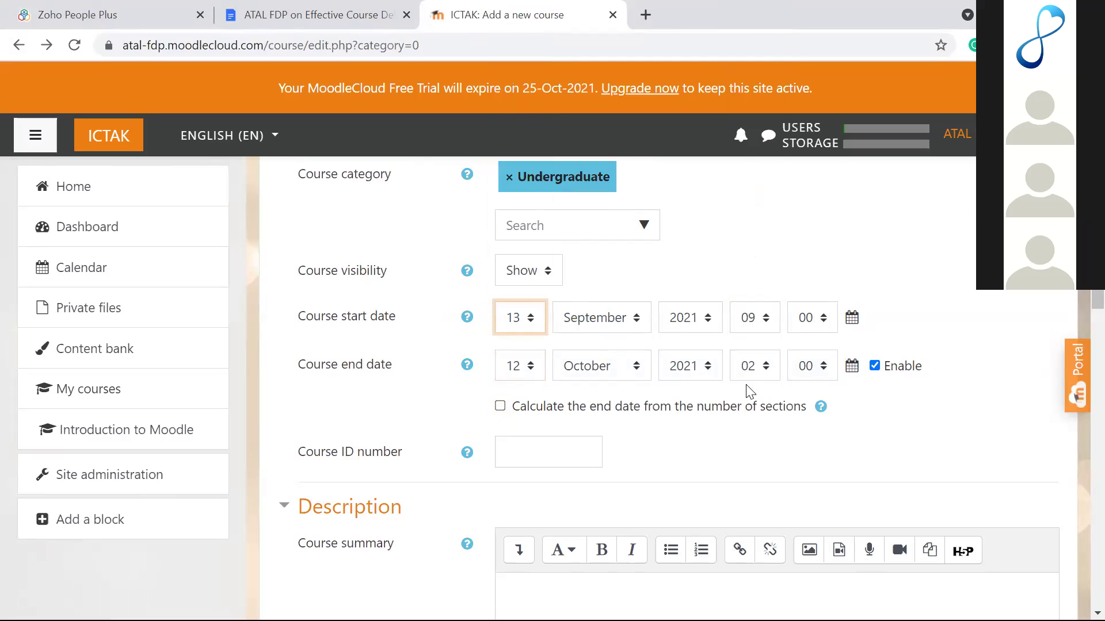
click(755, 368)
click(746, 178)
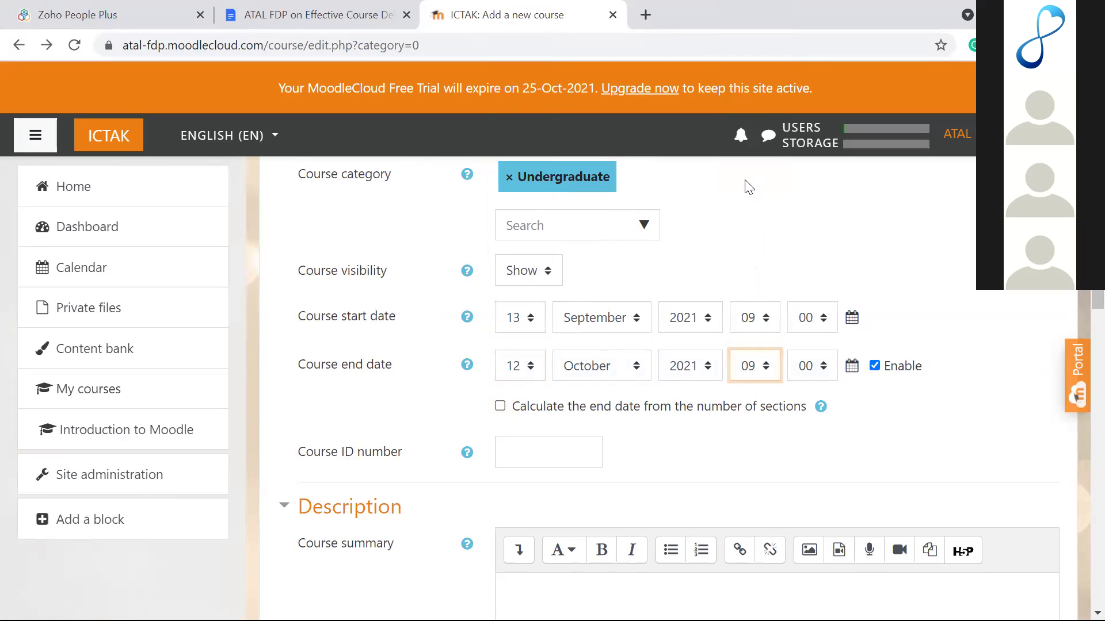
Step: Save and display the new course
scroll(714, 227, down, 10)
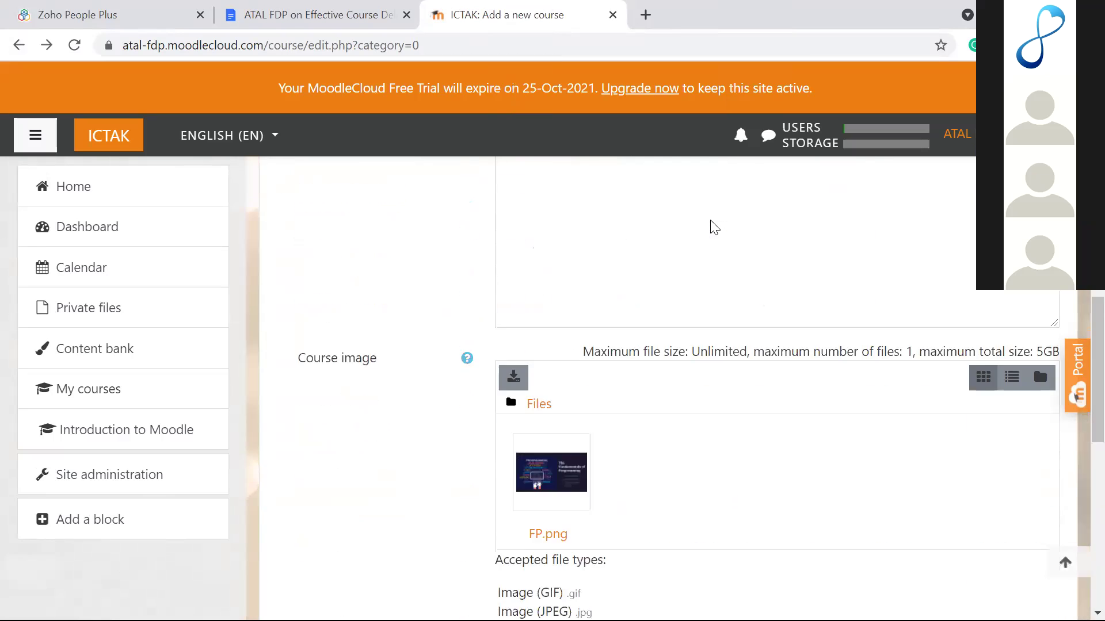
scroll(710, 220, down, 3)
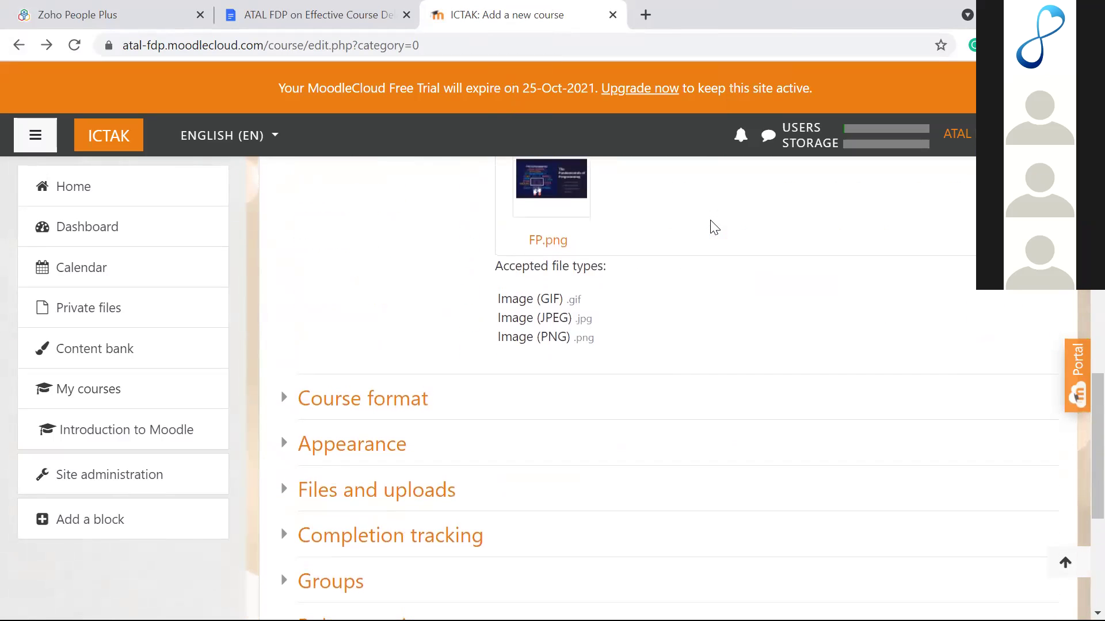
scroll(690, 246, down, 5)
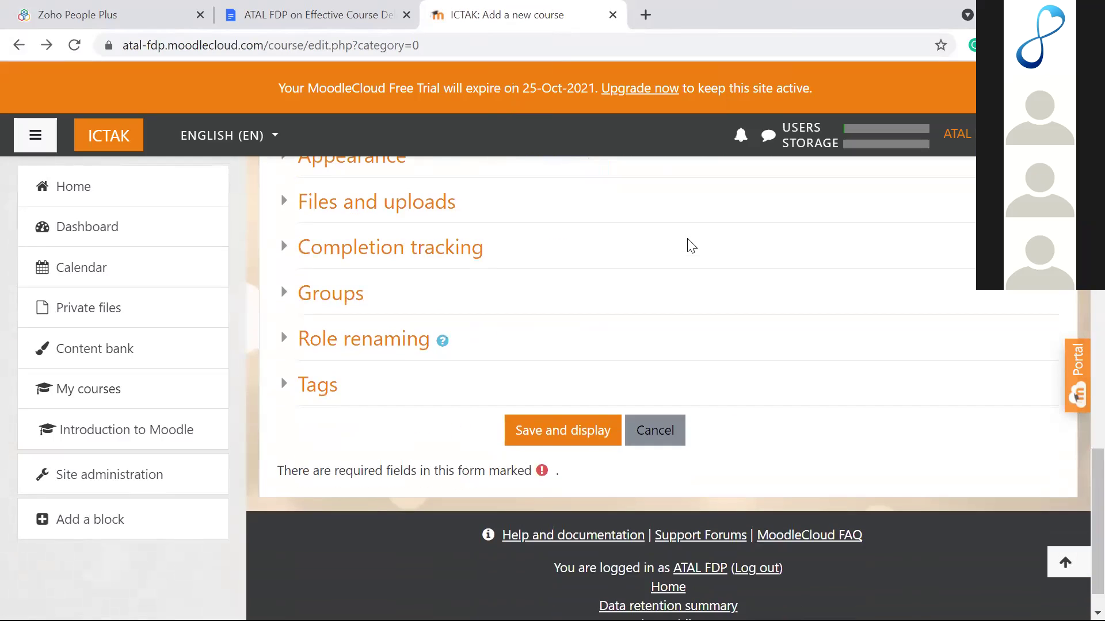
click(545, 427)
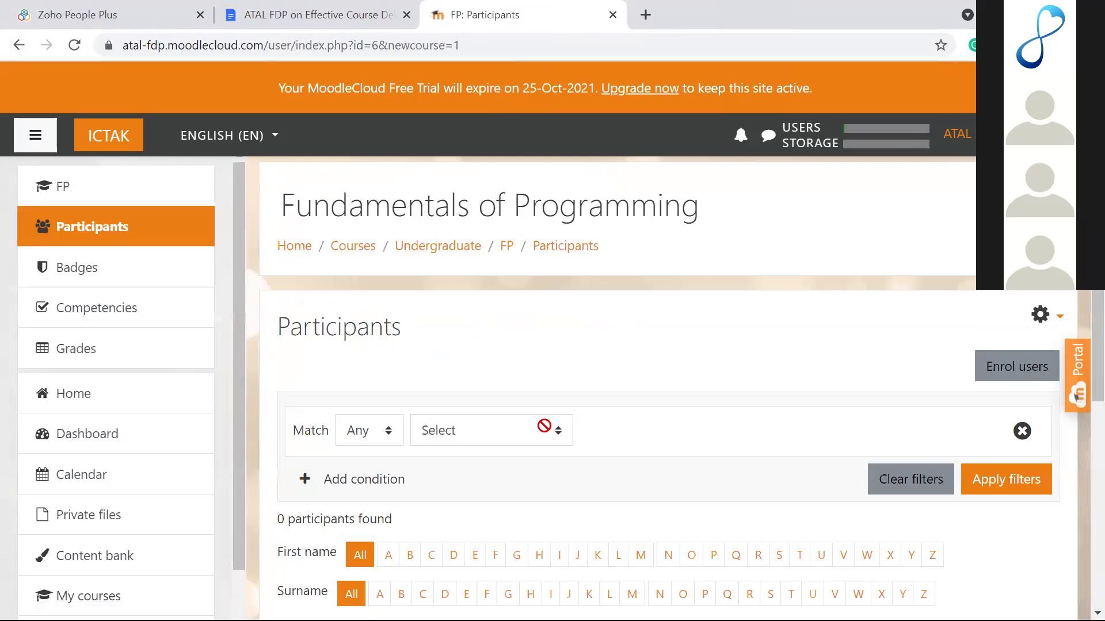
Step: Review the empty Participants list, then go to the FP course's main page
scroll(544, 426, down, 5)
scroll(544, 426, up, 5)
scroll(500, 311, down, 5)
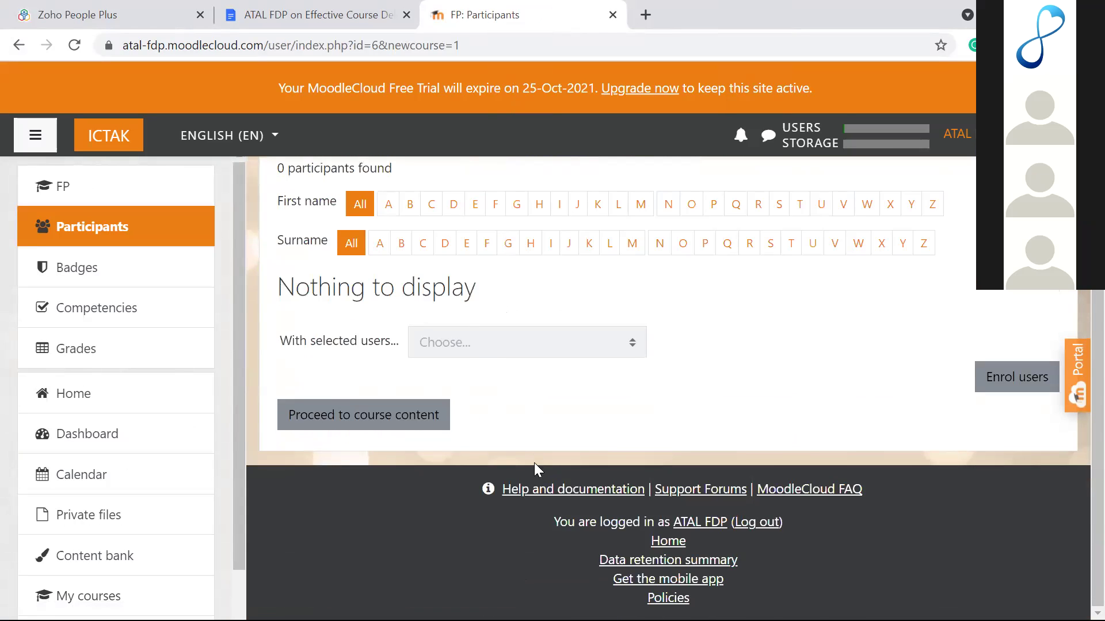
scroll(605, 446, up, 4)
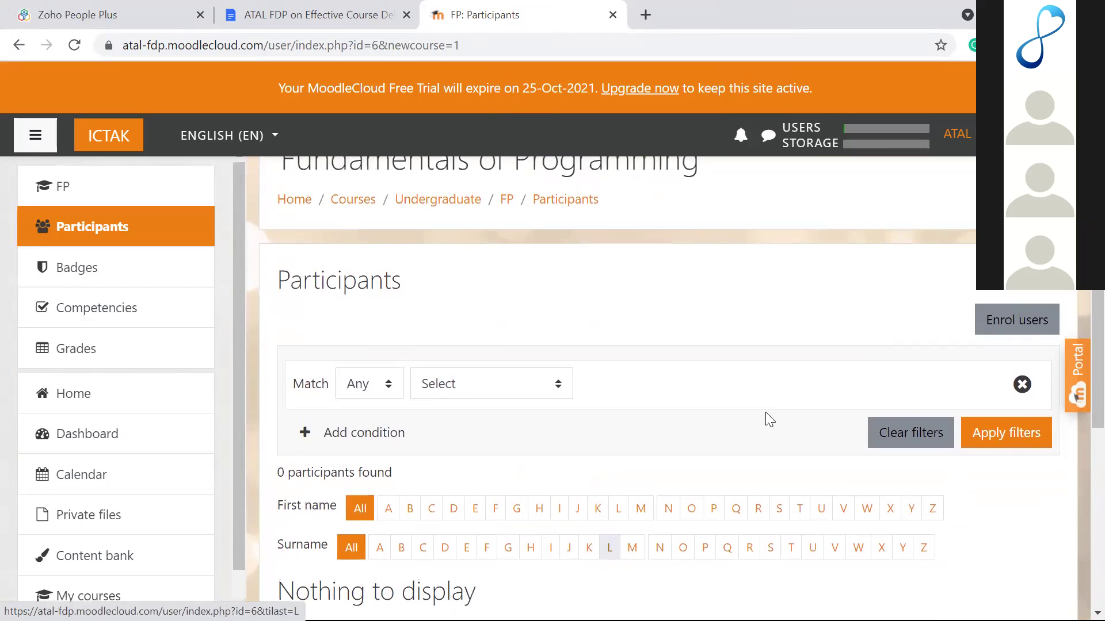
scroll(380, 361, up, 1)
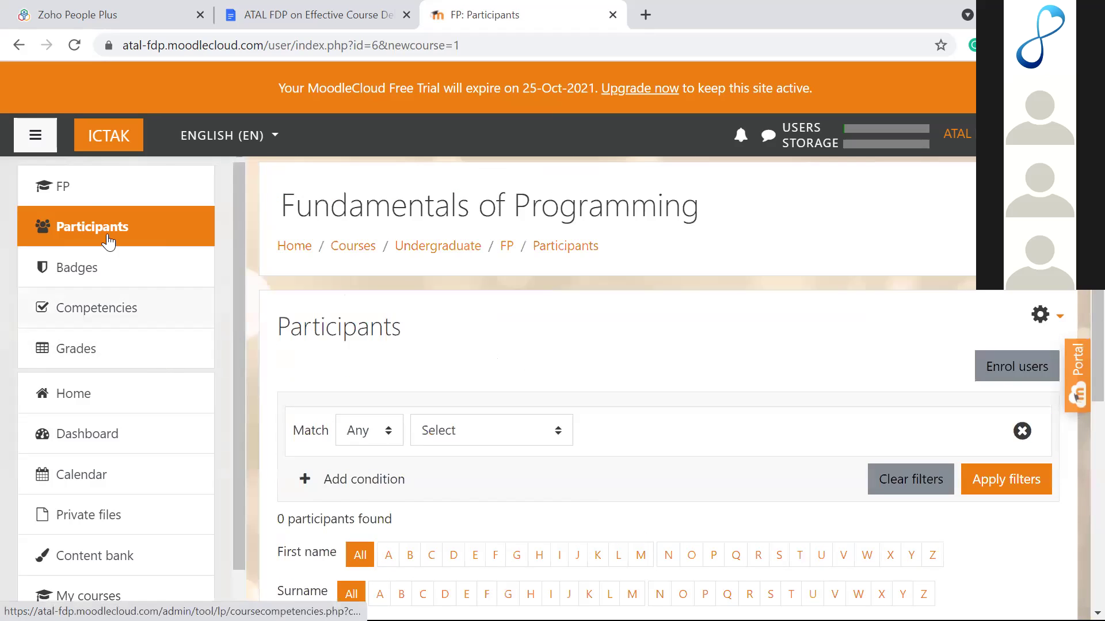
click(87, 203)
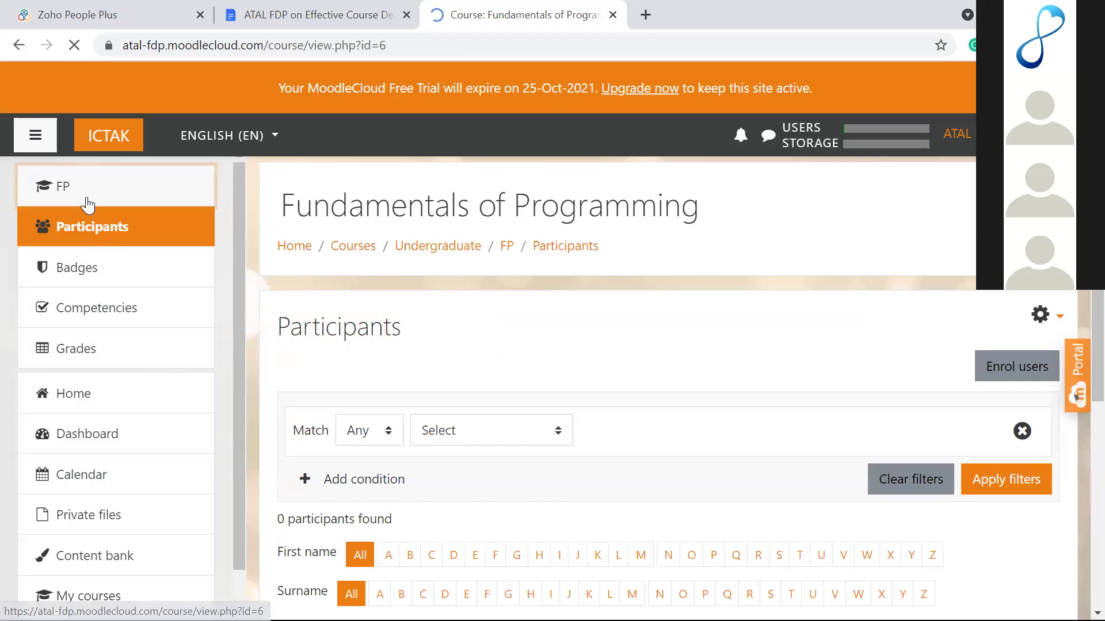
Step: Look over the five weekly sections, then bring up the course administration menu
scroll(407, 353, down, 5)
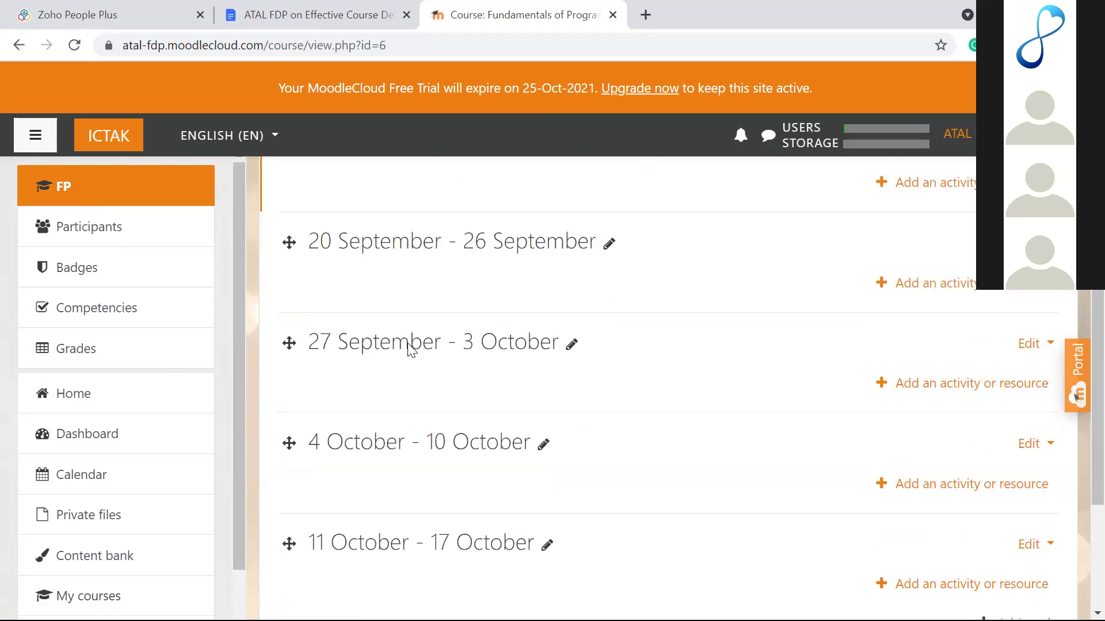
scroll(409, 348, down, 3)
scroll(411, 349, up, 4)
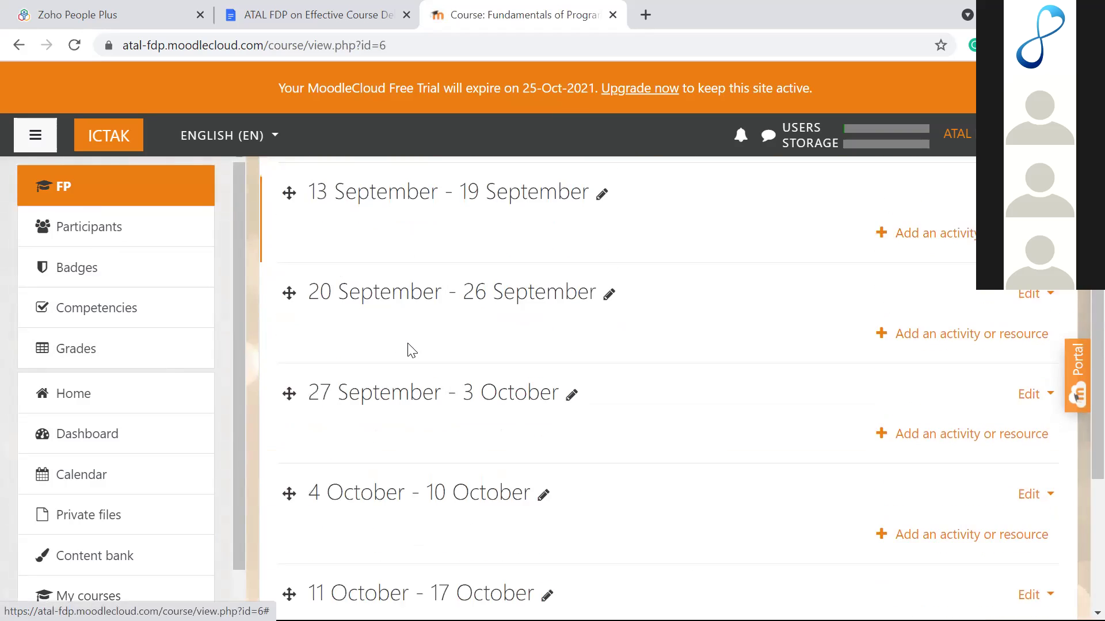
scroll(408, 348, up, 3)
scroll(408, 348, down, 1)
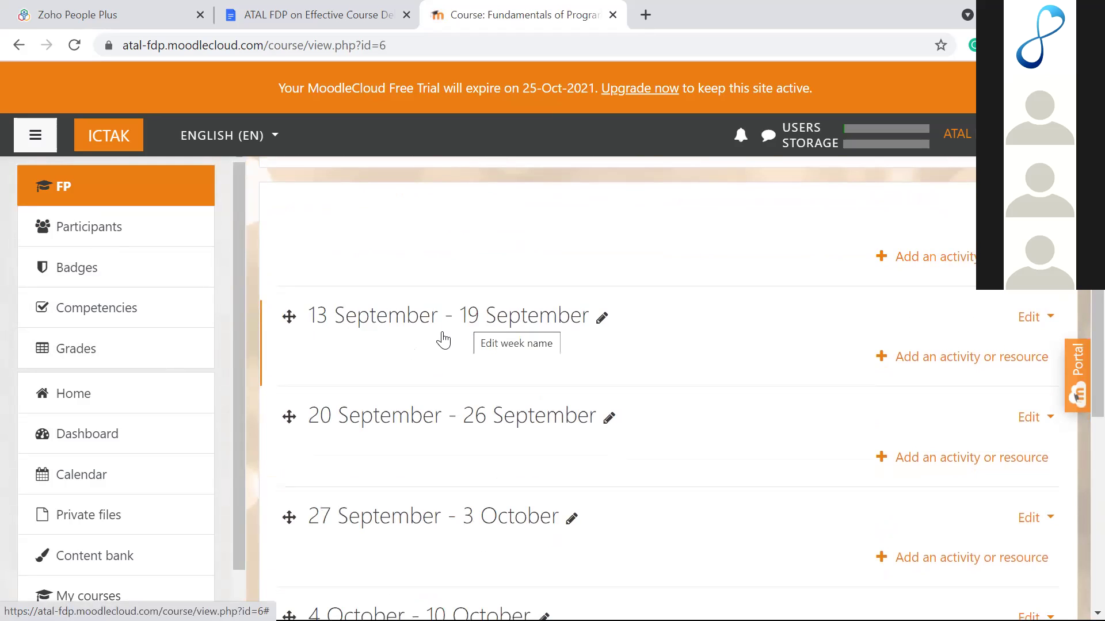
scroll(402, 358, down, 4)
scroll(407, 358, down, 2)
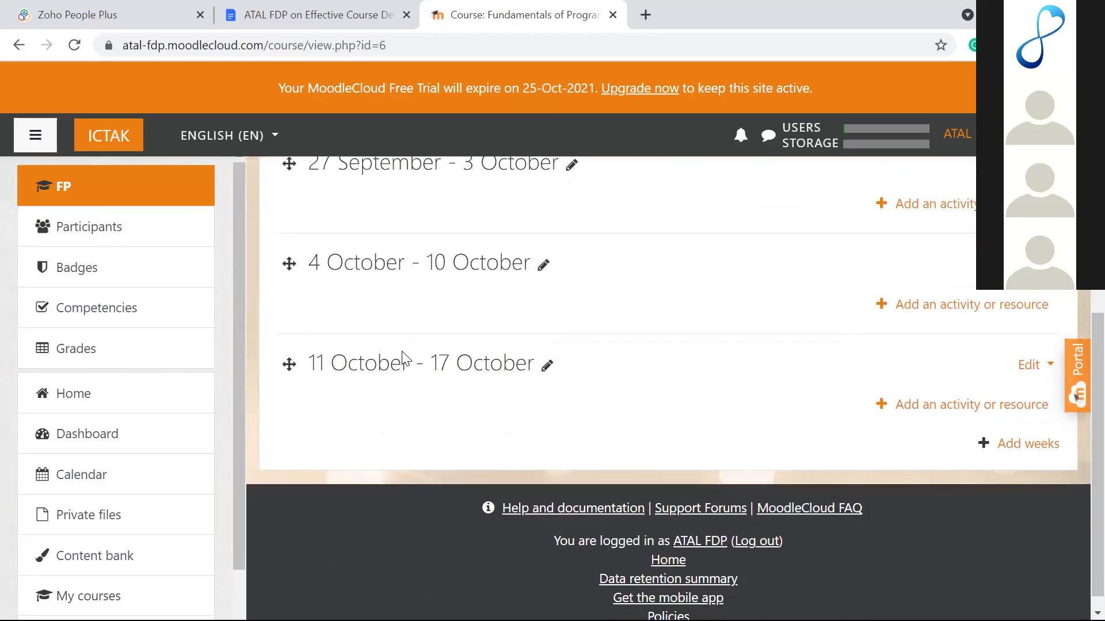
scroll(402, 359, up, 8)
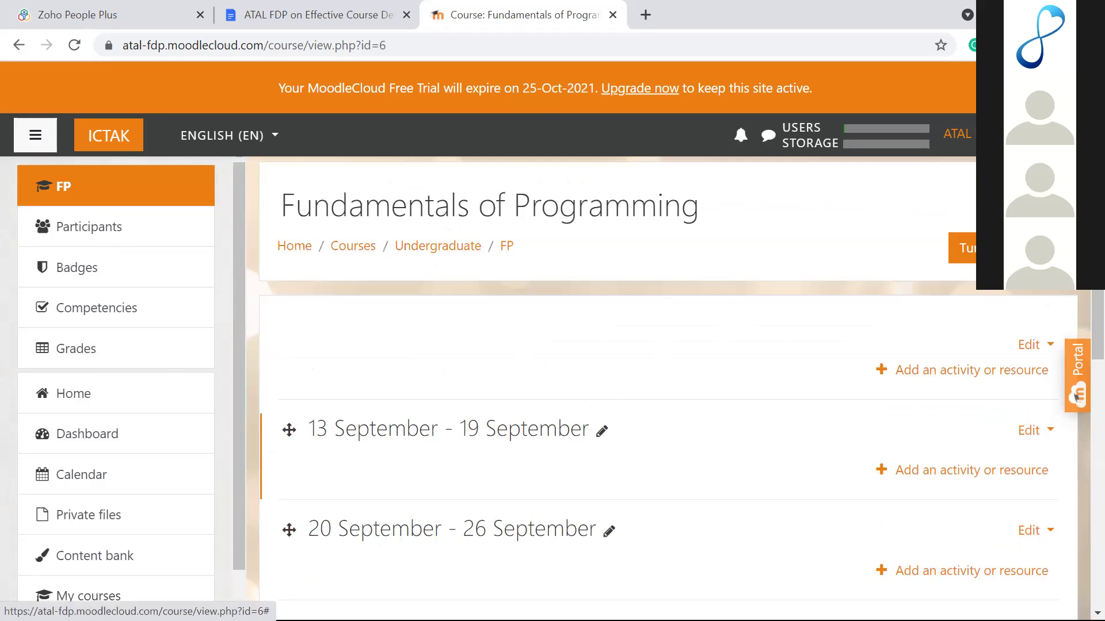
click(1050, 248)
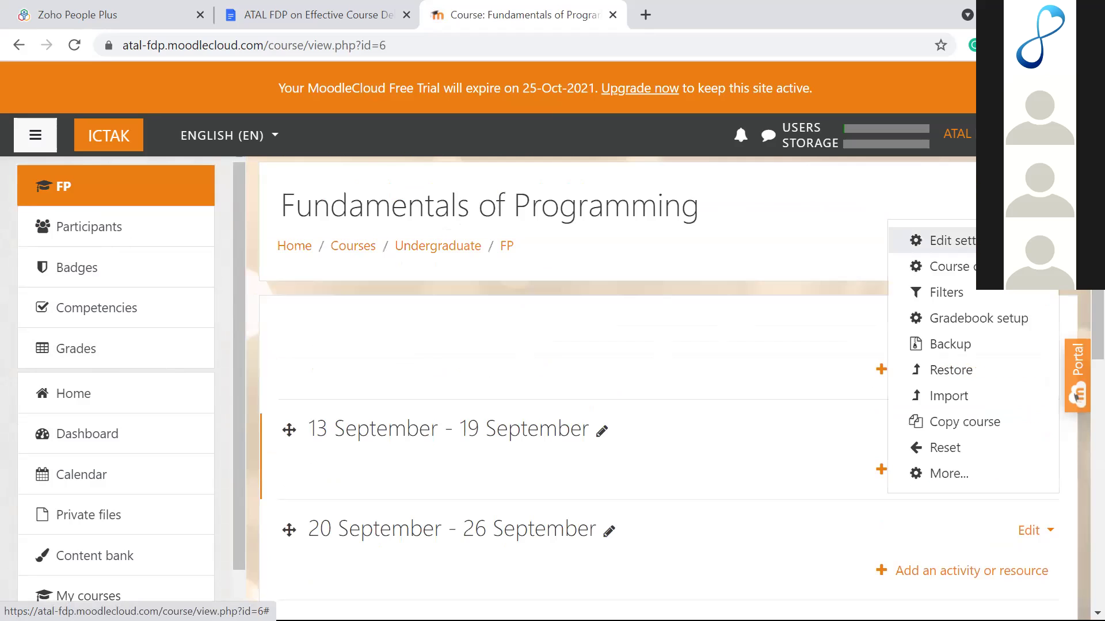
click(951, 248)
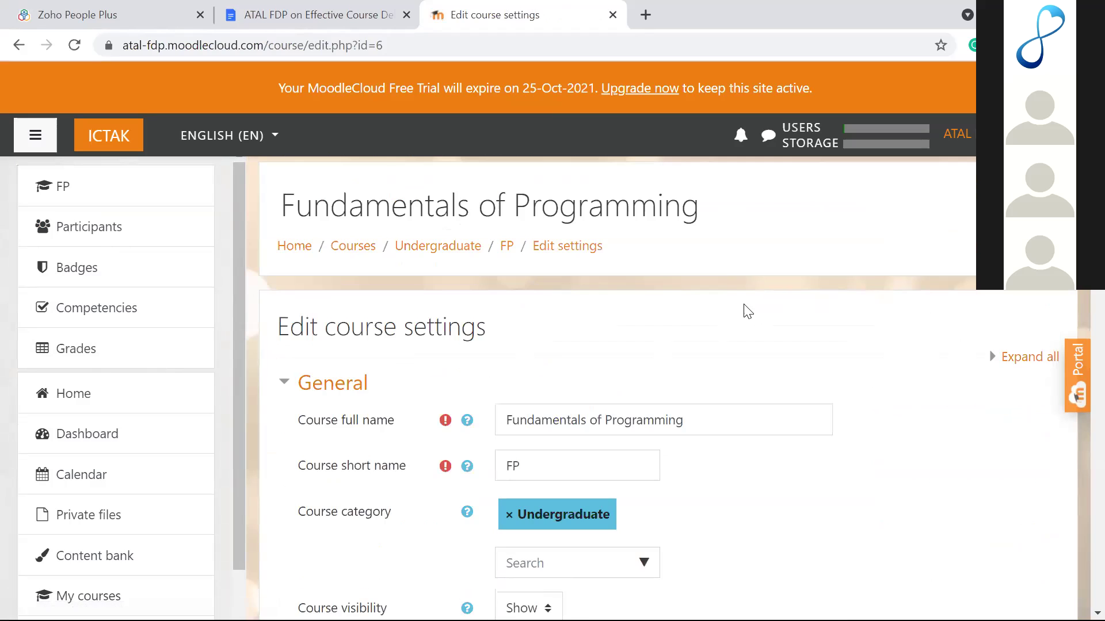
scroll(742, 303, down, 5)
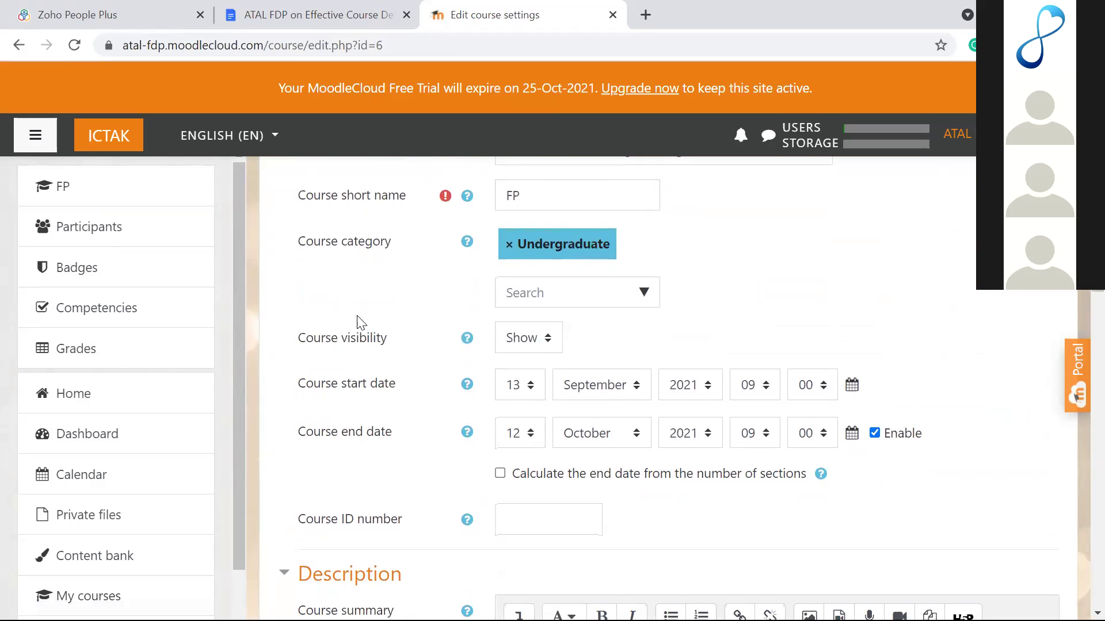
scroll(357, 322, up, 5)
click(61, 190)
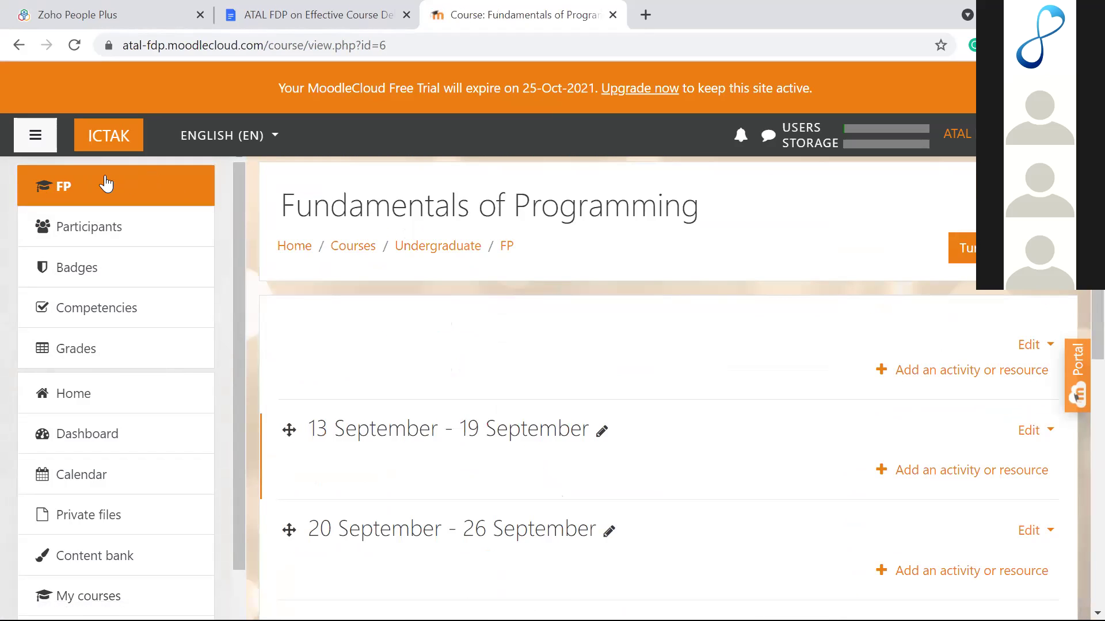
click(59, 188)
Step: Bring up the FP course administration menu from the gear icon on the course page
scroll(525, 256, down, 5)
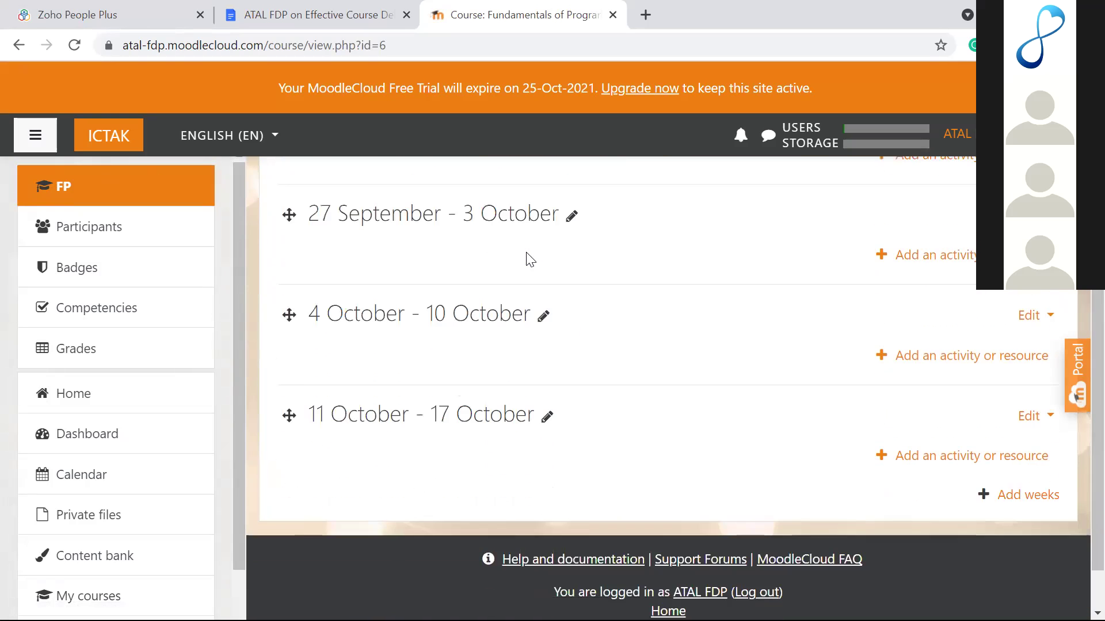
scroll(530, 260, up, 5)
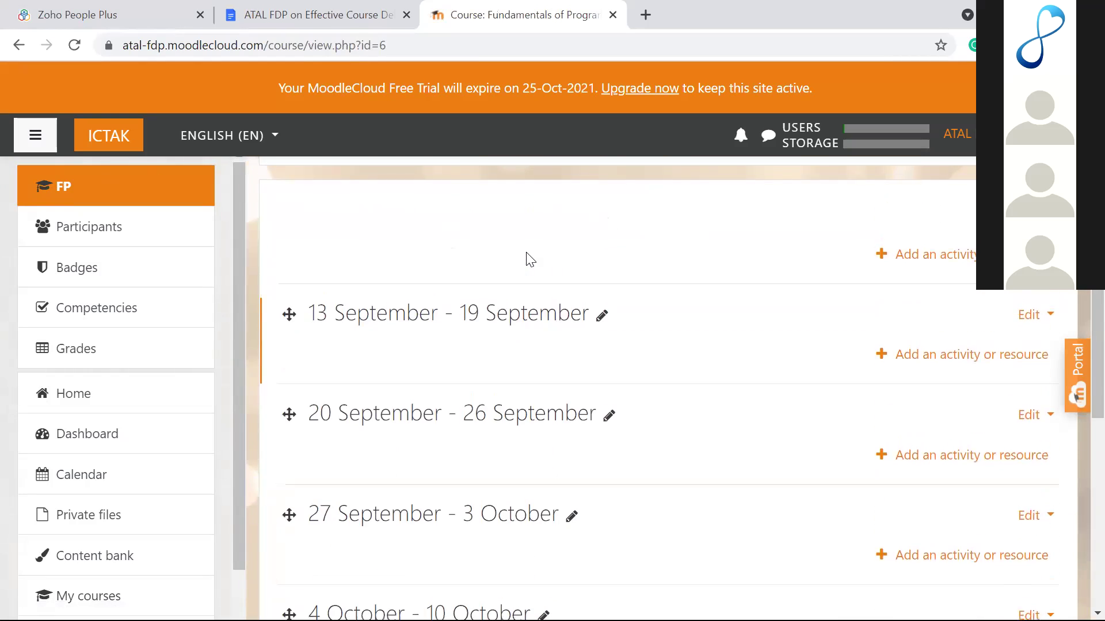
scroll(530, 259, up, 2)
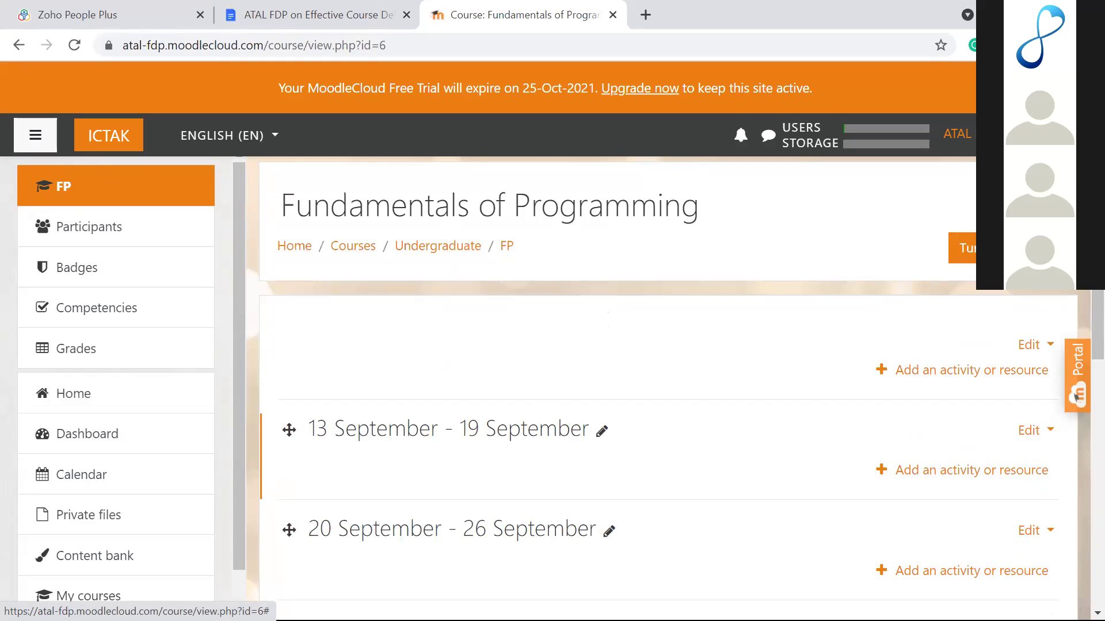
click(1044, 208)
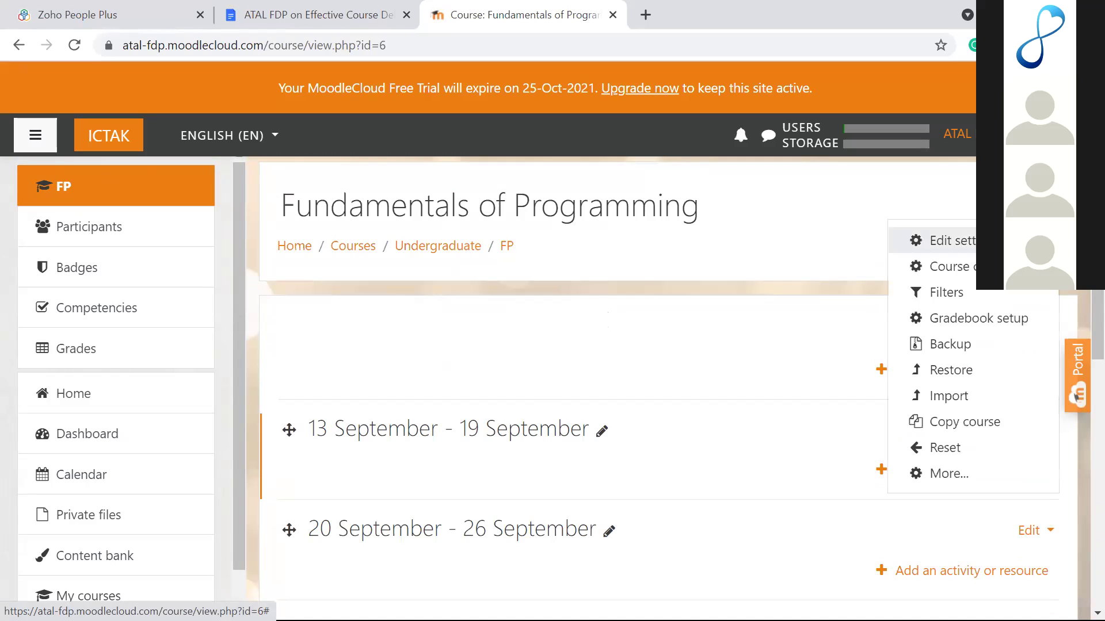
Step: Edit the FP course settings and choose Topics format under Course format
click(965, 249)
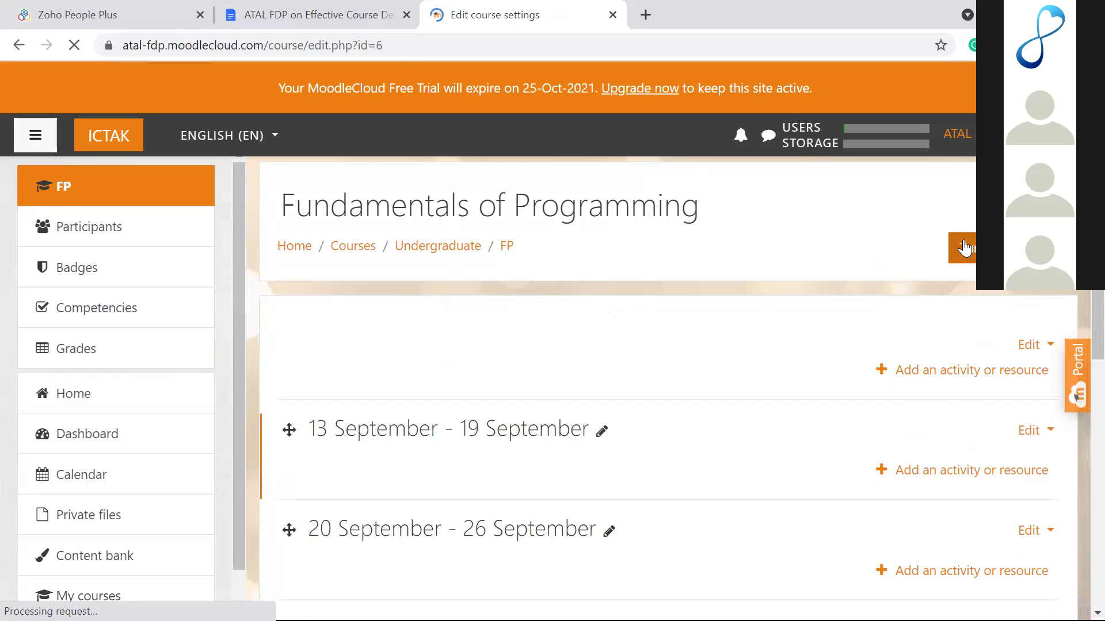
scroll(673, 369, down, 4)
scroll(674, 368, down, 10)
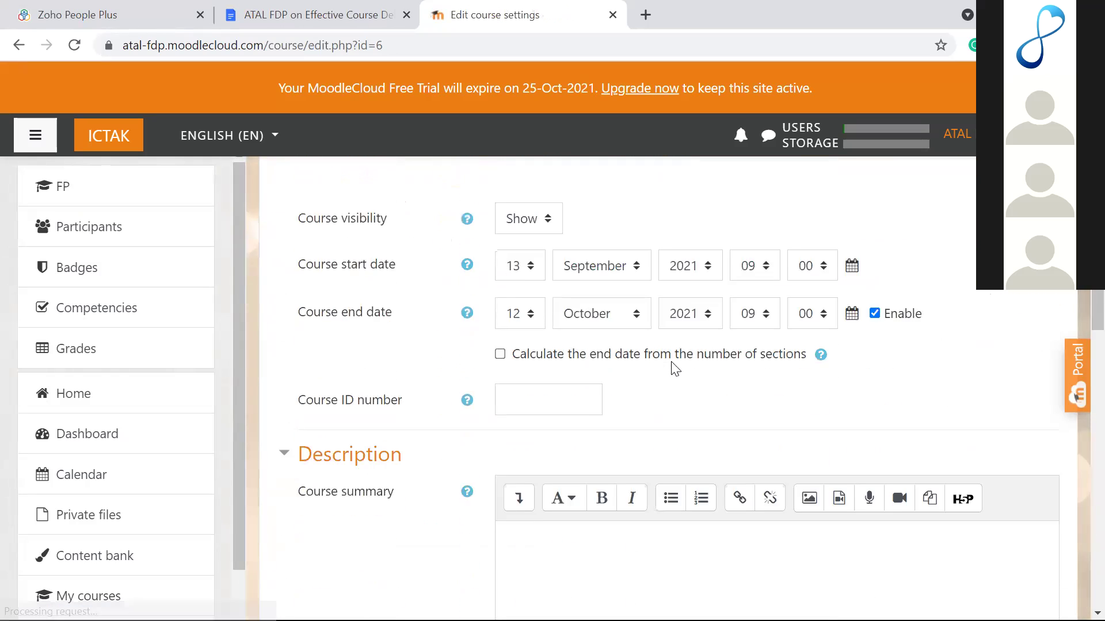
scroll(673, 369, down, 4)
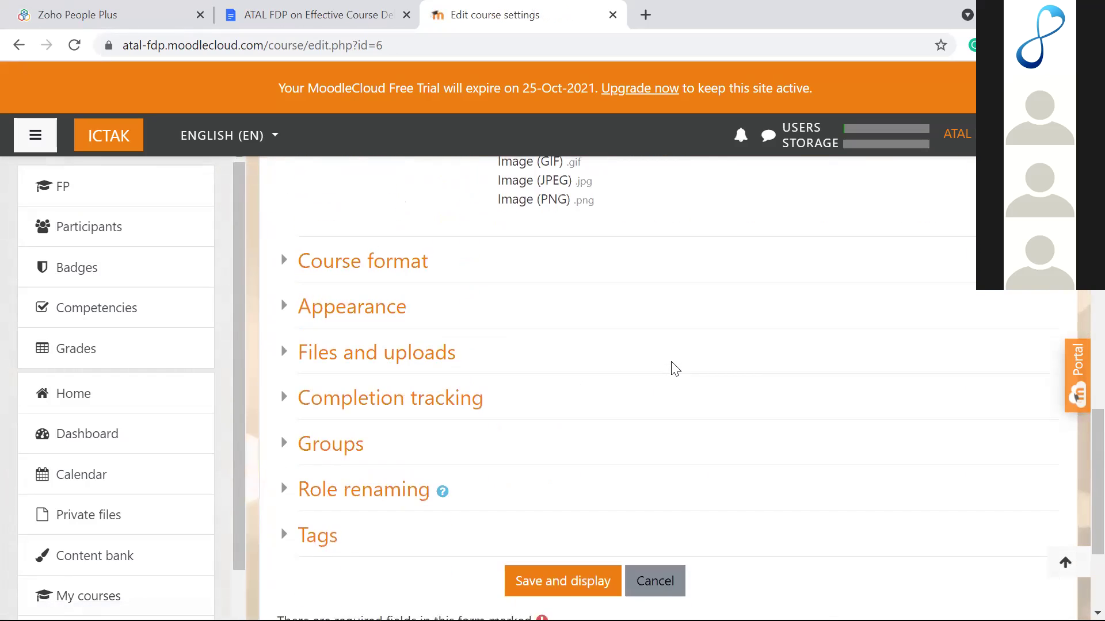
click(286, 268)
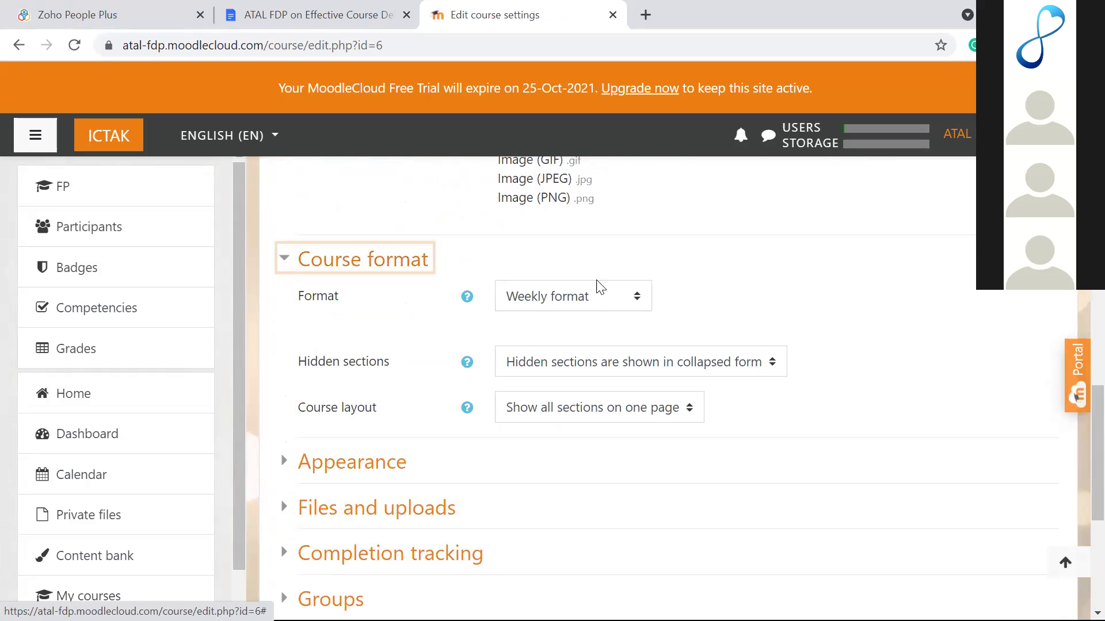
click(594, 296)
click(568, 359)
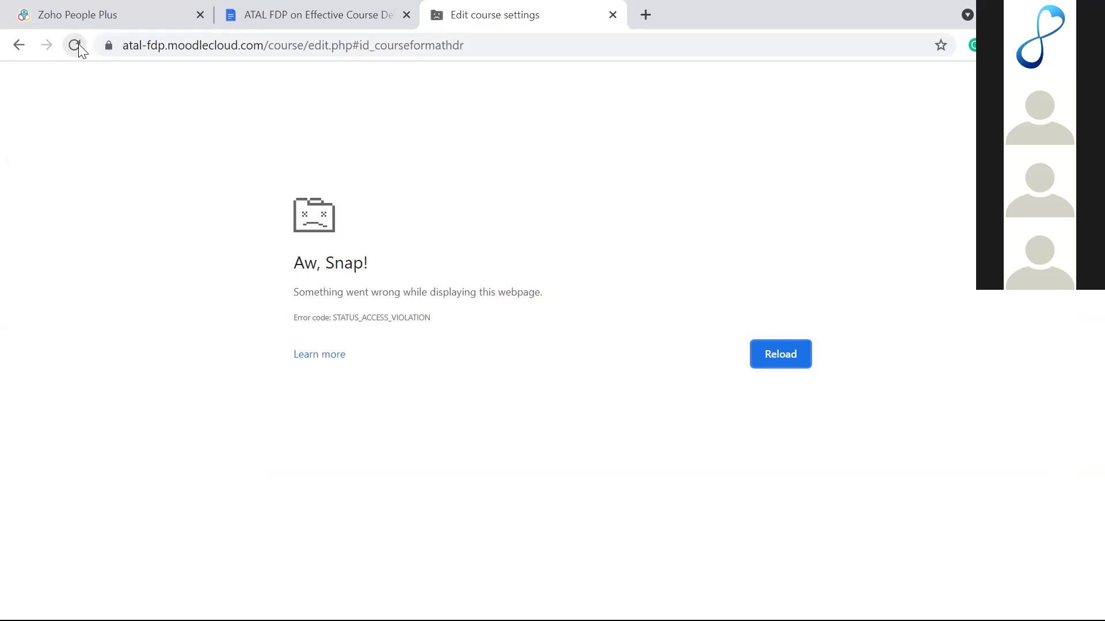
Step: Return to the settings form and retry Topics format, which crashes the tab again
click(19, 46)
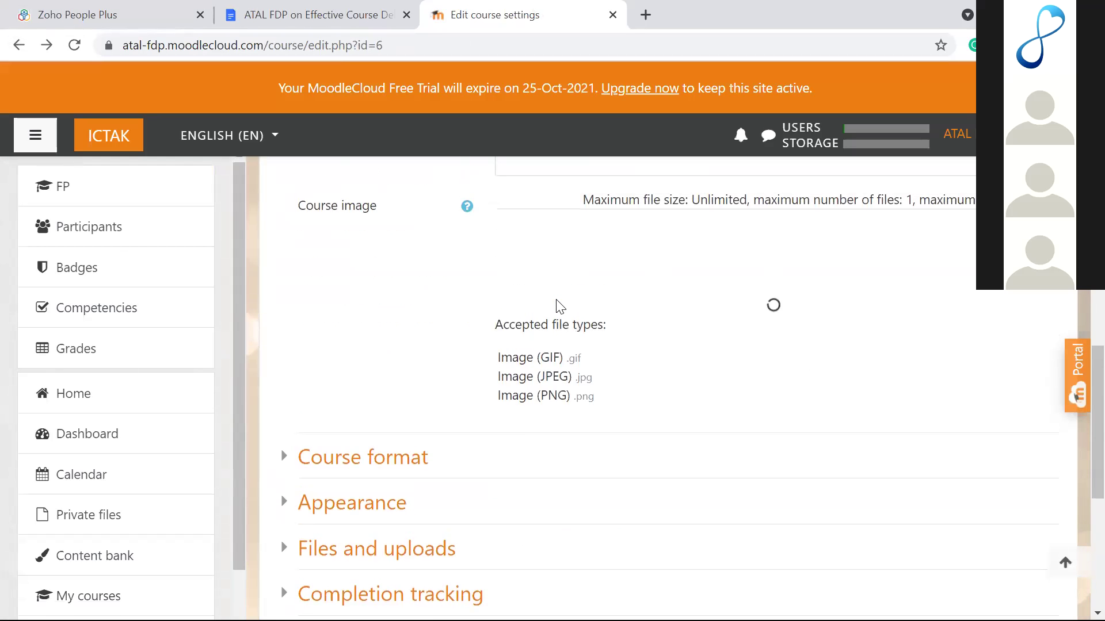
scroll(460, 311, down, 3)
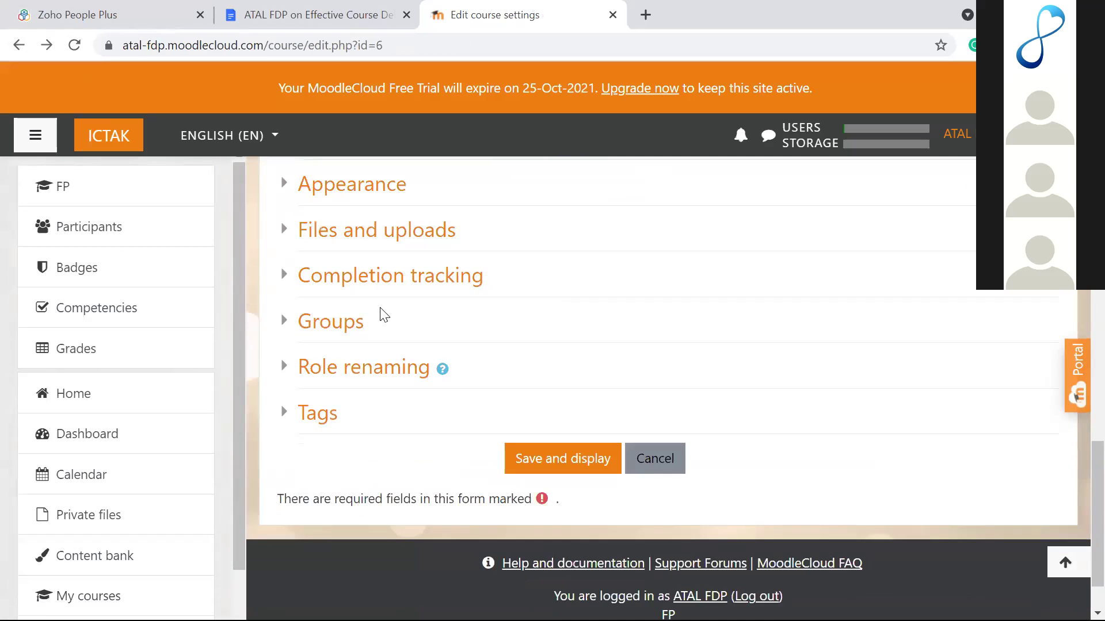
scroll(345, 287, up, 2)
click(282, 242)
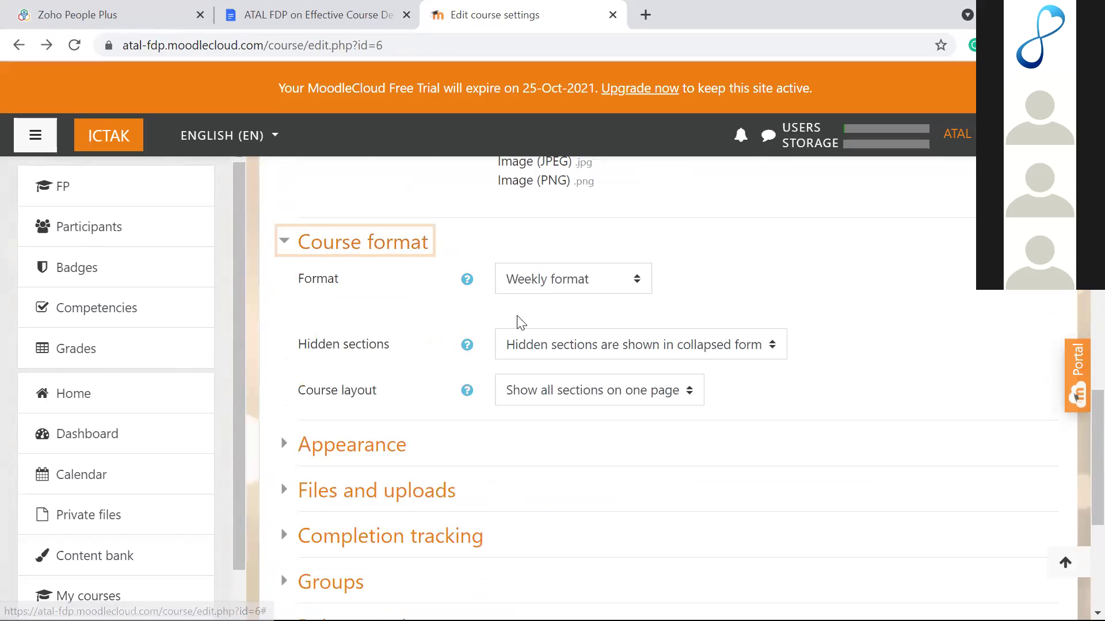
click(574, 290)
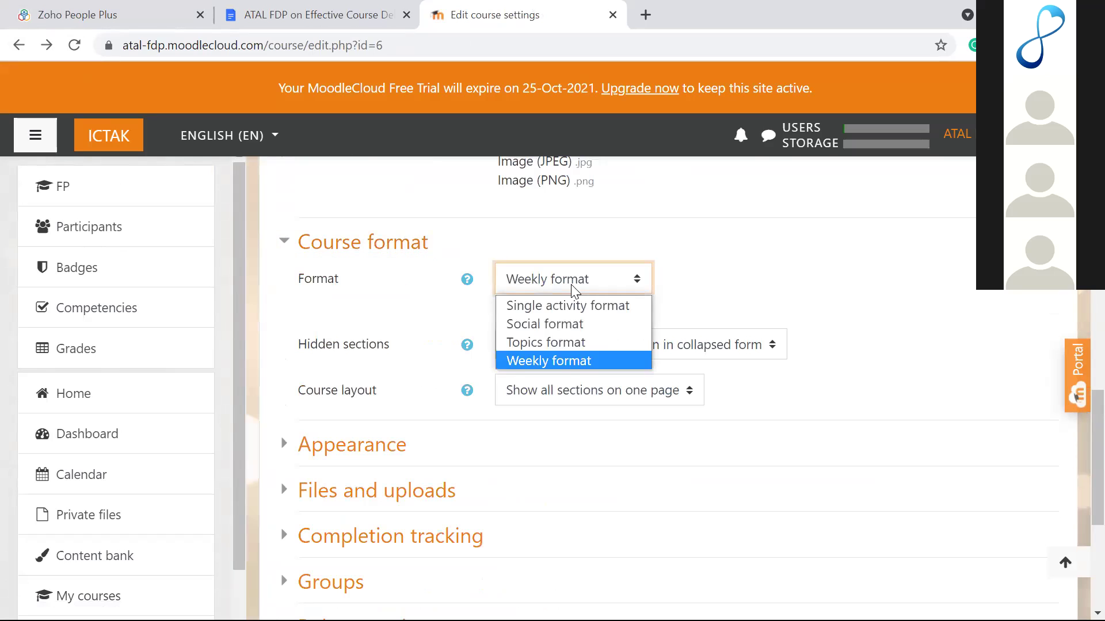
click(571, 344)
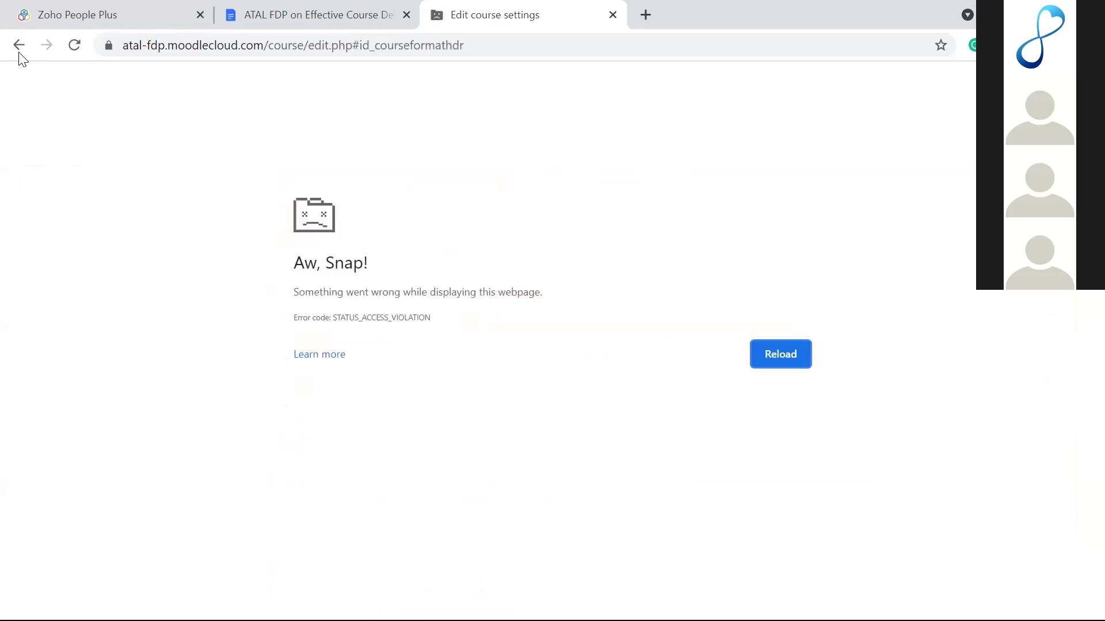
Step: Go back, keep Weekly format, and save the course settings
click(18, 50)
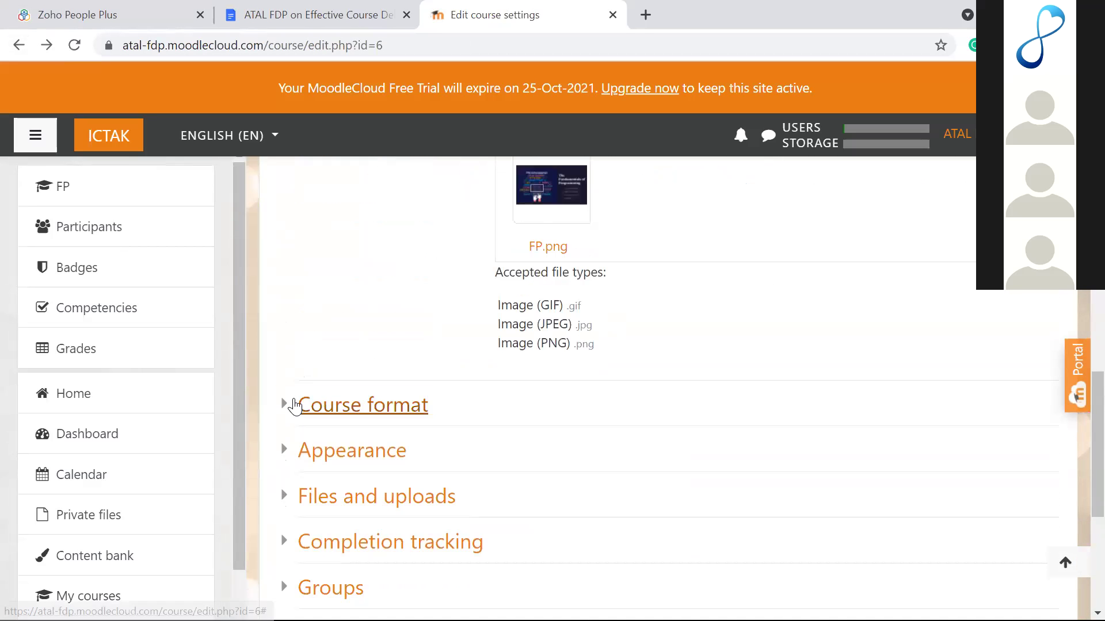
click(293, 403)
scroll(498, 360, down, 3)
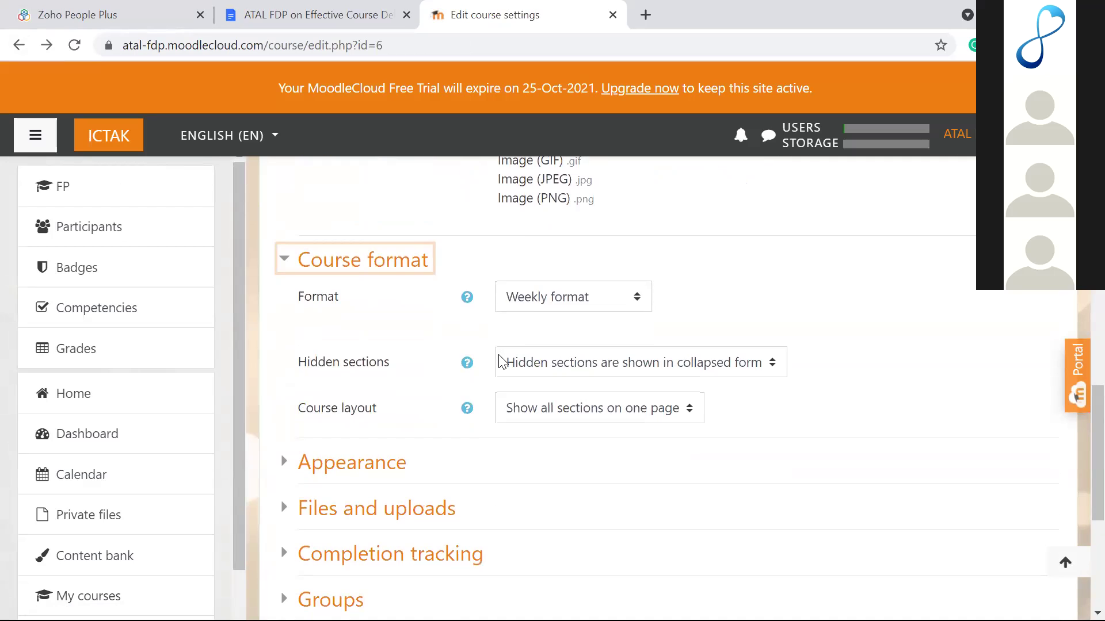
scroll(499, 361, down, 1)
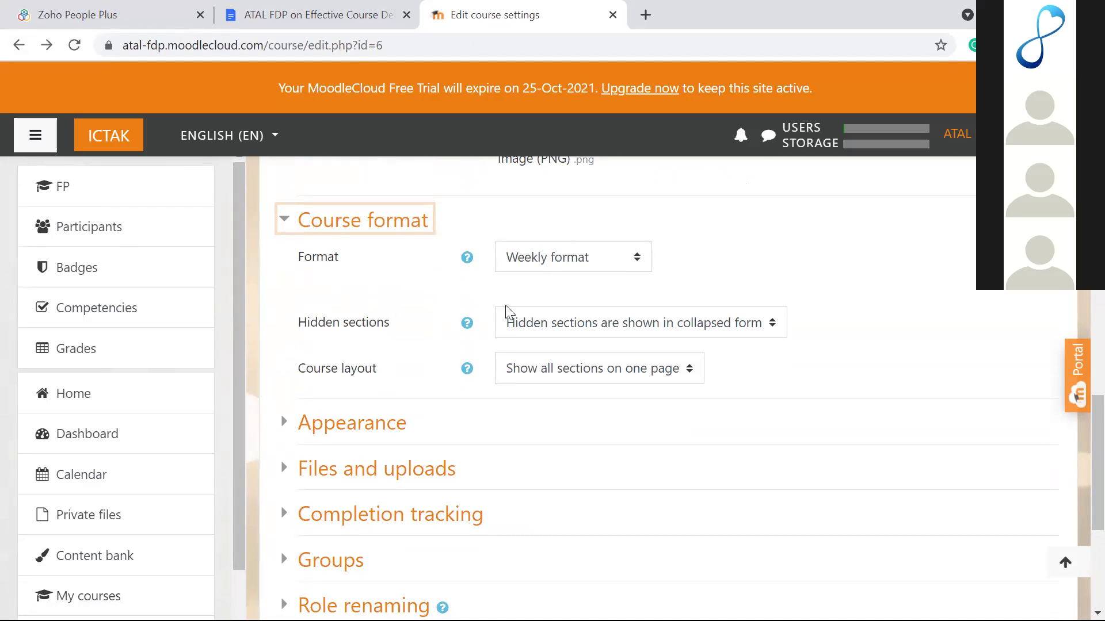
click(557, 253)
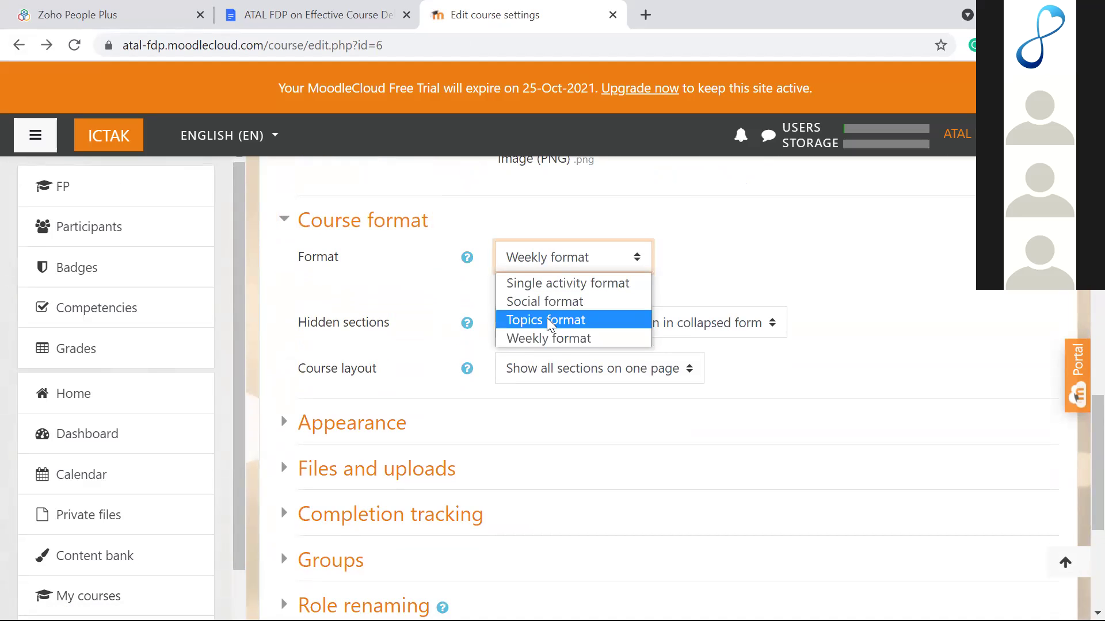
click(772, 264)
scroll(577, 427, down, 2)
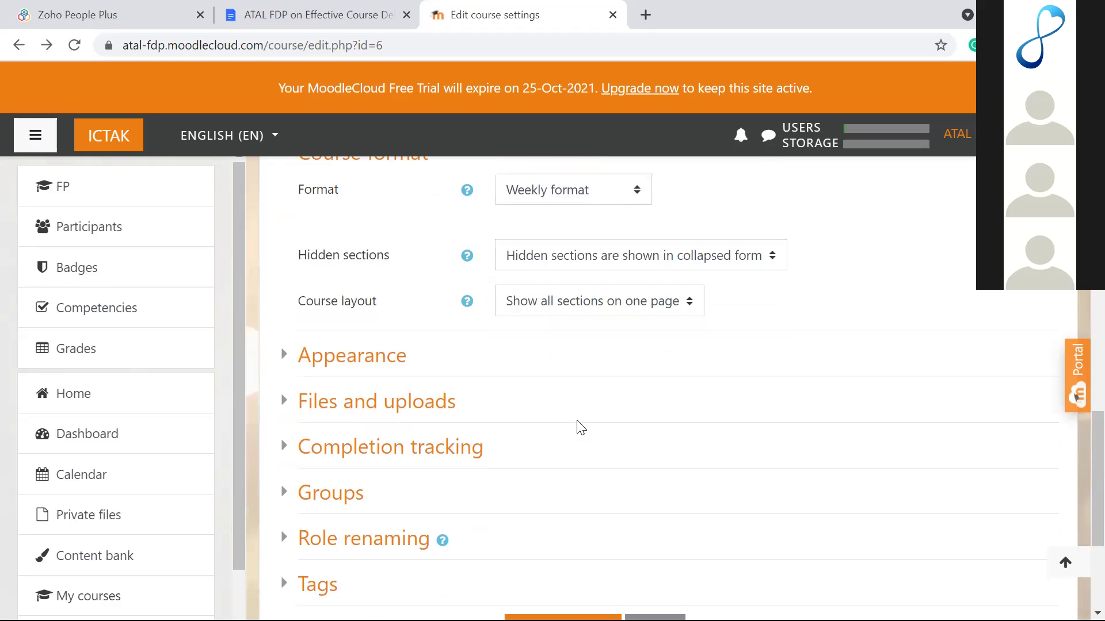
scroll(580, 427, down, 2)
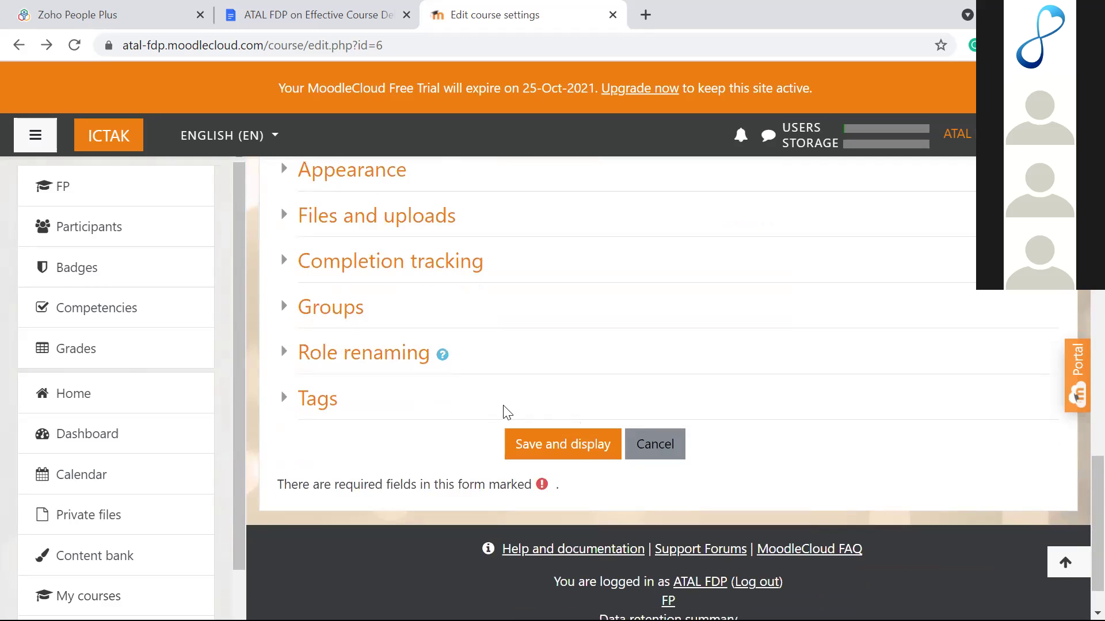
click(538, 445)
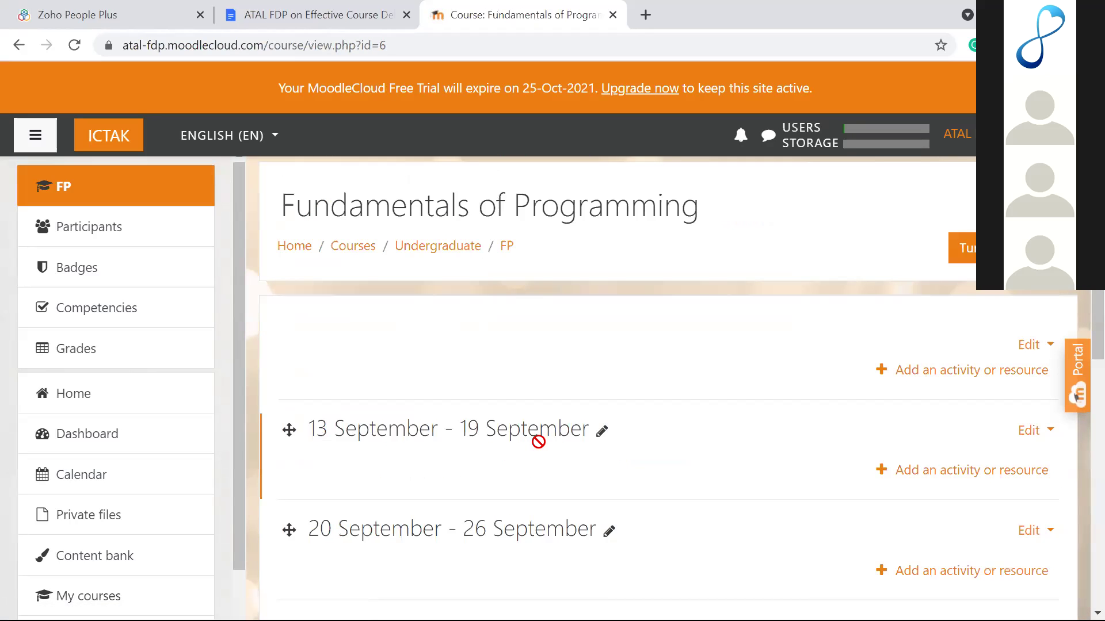
Step: Rename the 13 September week to Day 1
scroll(538, 441, down, 2)
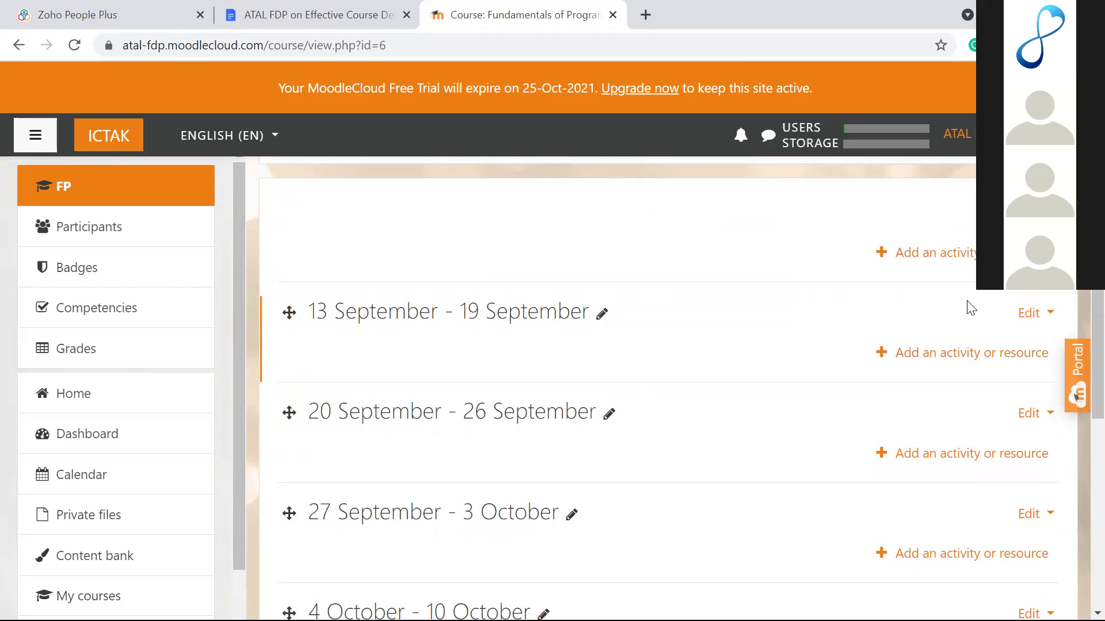
scroll(965, 306, up, 1)
scroll(968, 305, down, 2)
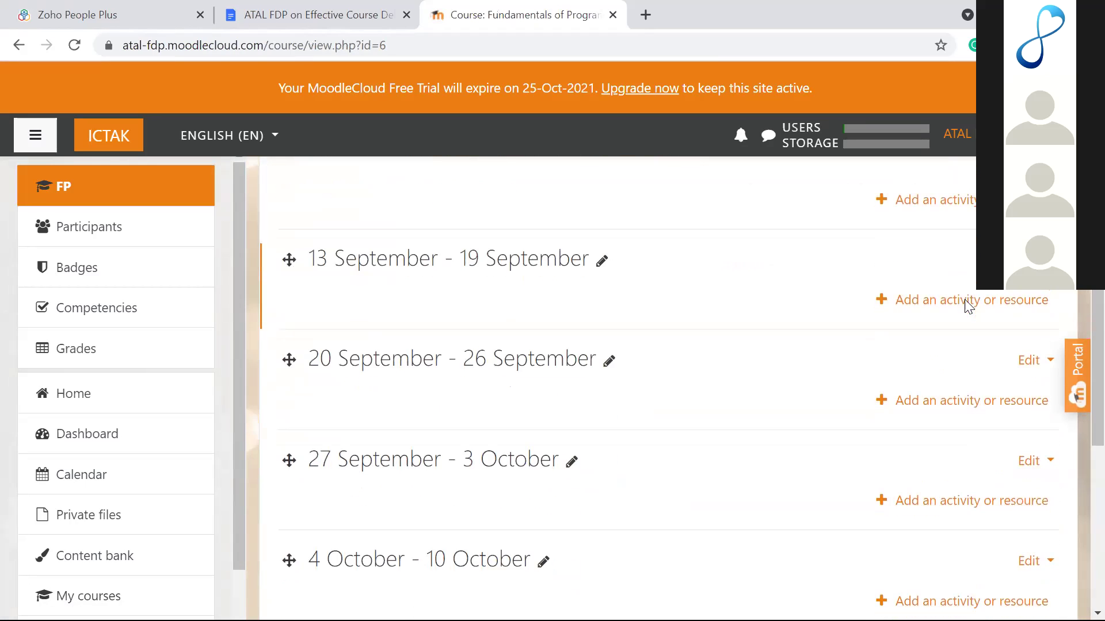
click(602, 250)
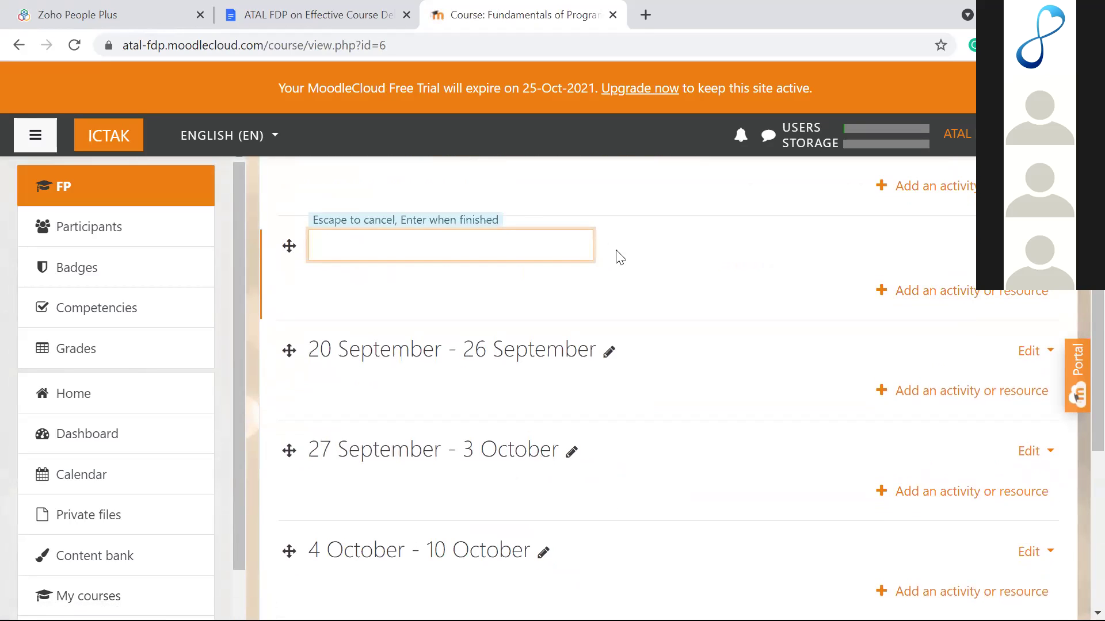
key(Escape)
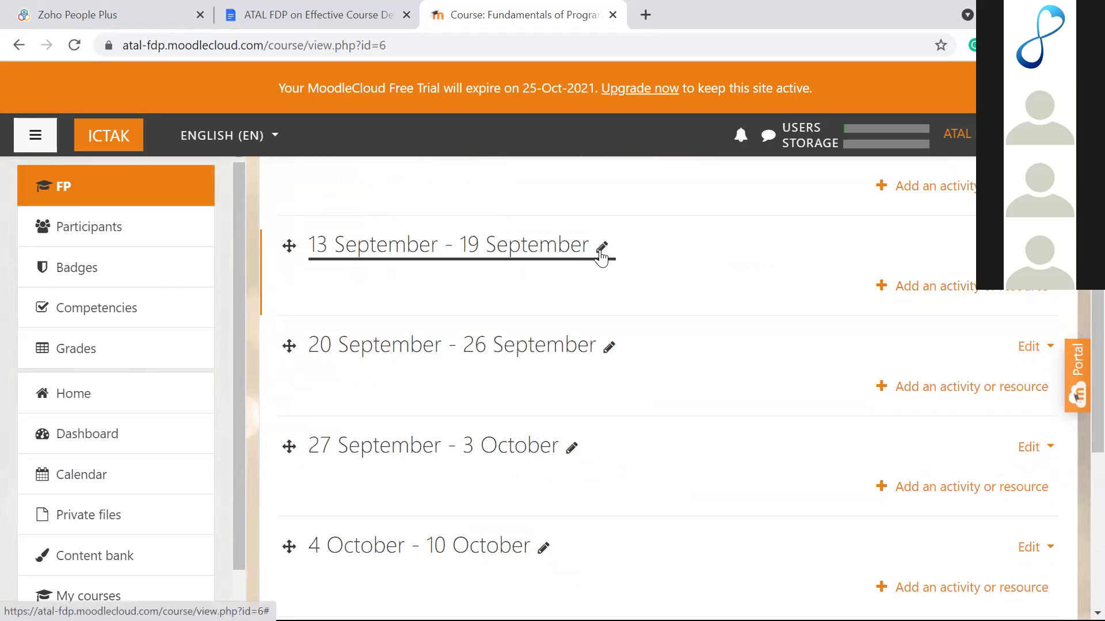
click(601, 253)
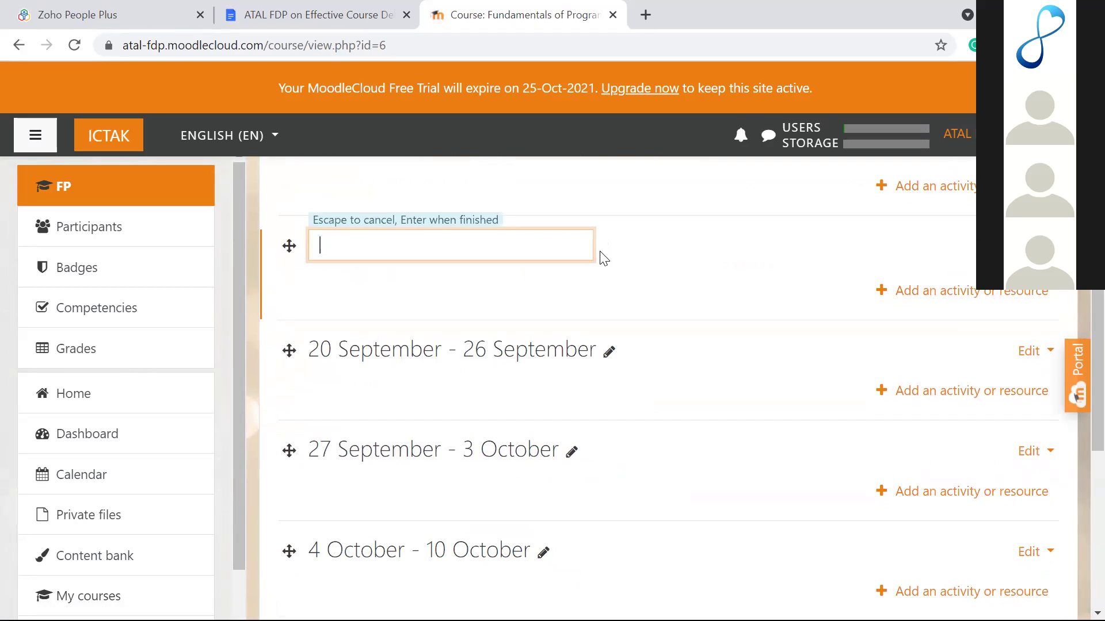
text(Day 2)
key(BackSpace)
text(1)
key(BackSpace)
text(1)
key(Return)
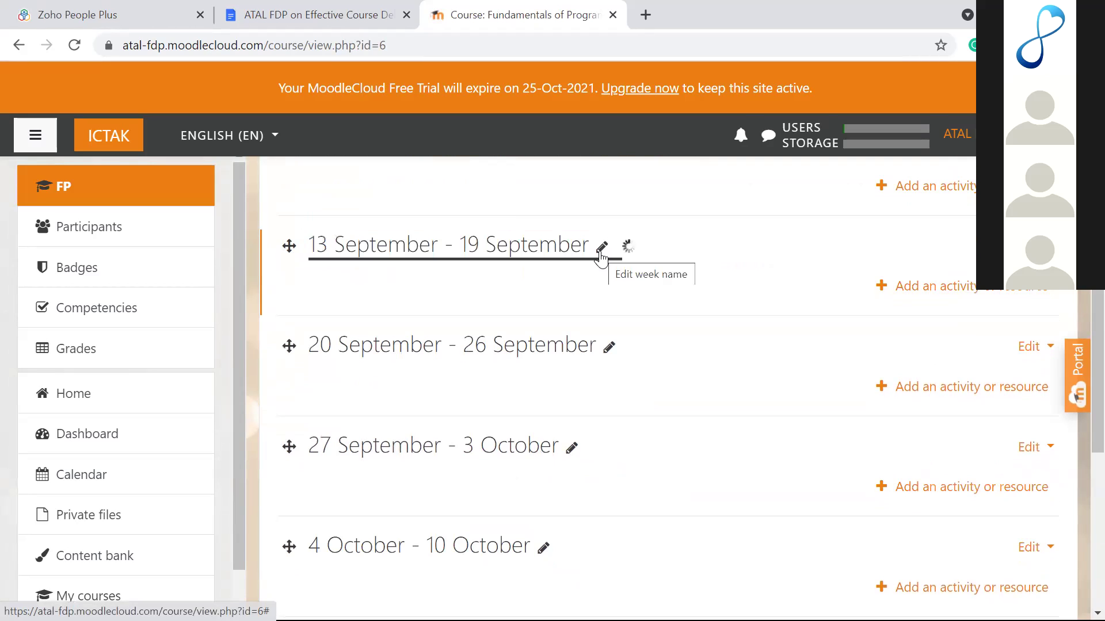
Step: Rename the remaining four weeks Day 2, Day 3, Day 4 and Day 5
click(608, 349)
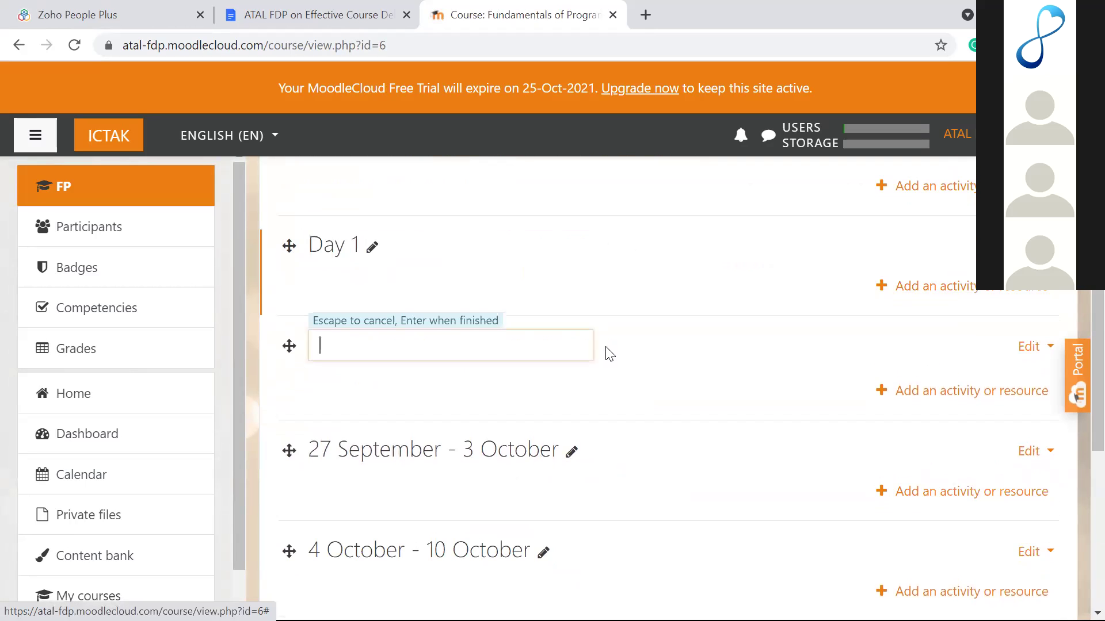
text(Day 2)
key(Return)
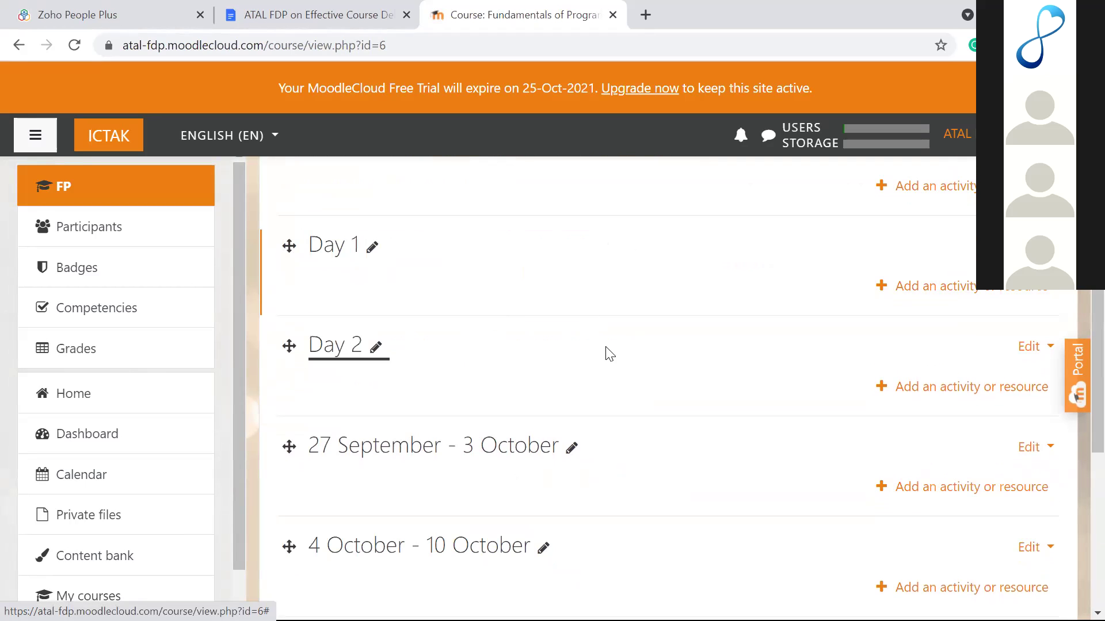
click(570, 447)
text(Day 3)
key(Return)
scroll(569, 453, down, 3)
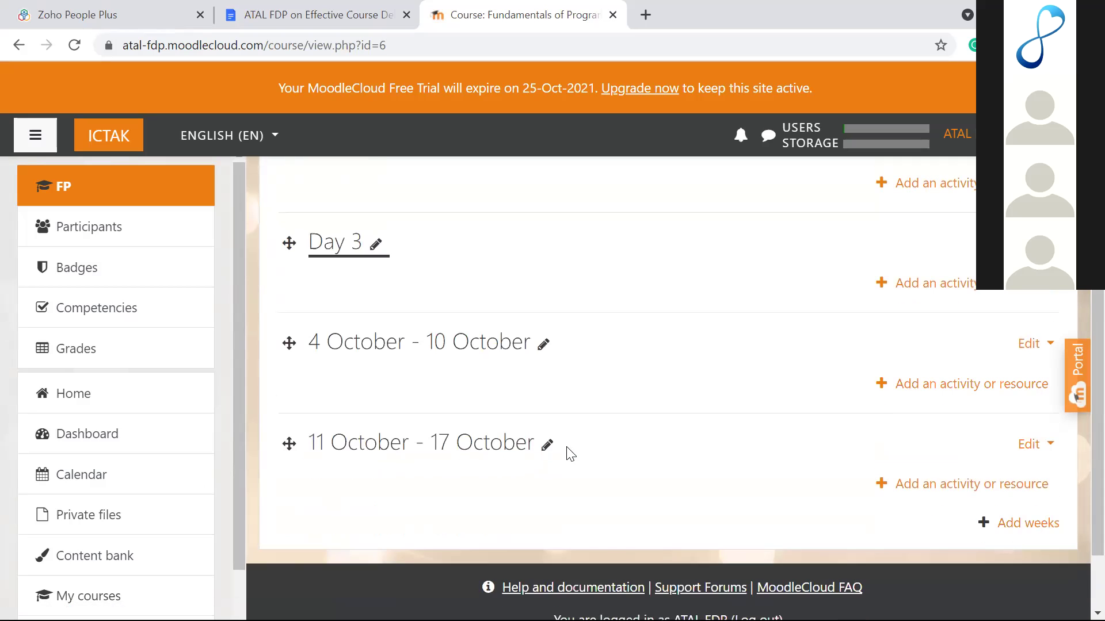
click(543, 343)
text(Day)
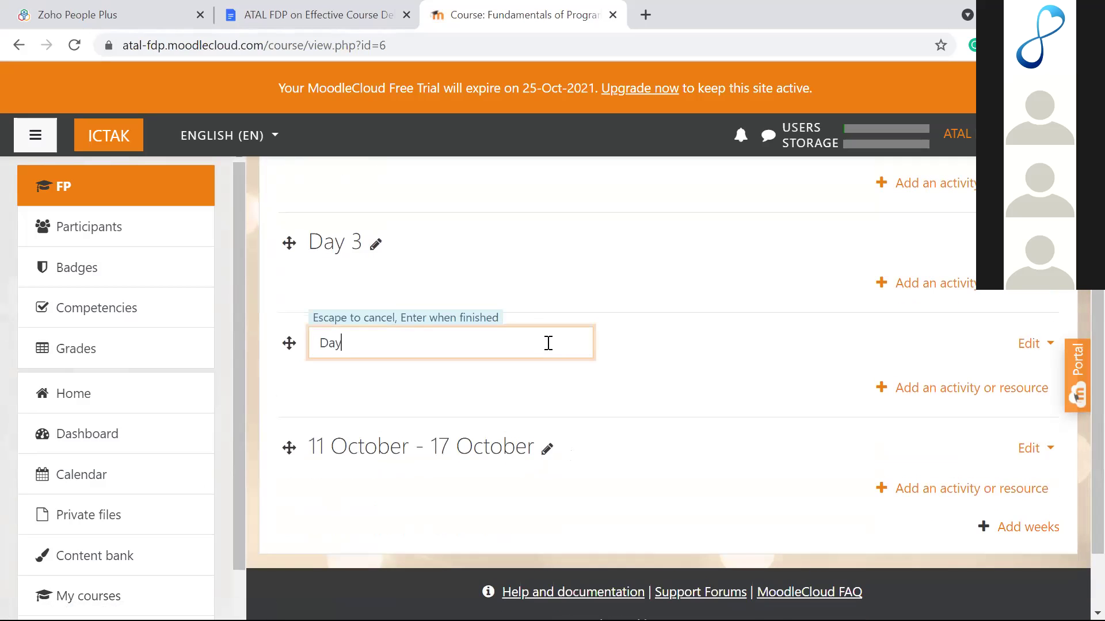
text( 4)
key(Return)
click(545, 447)
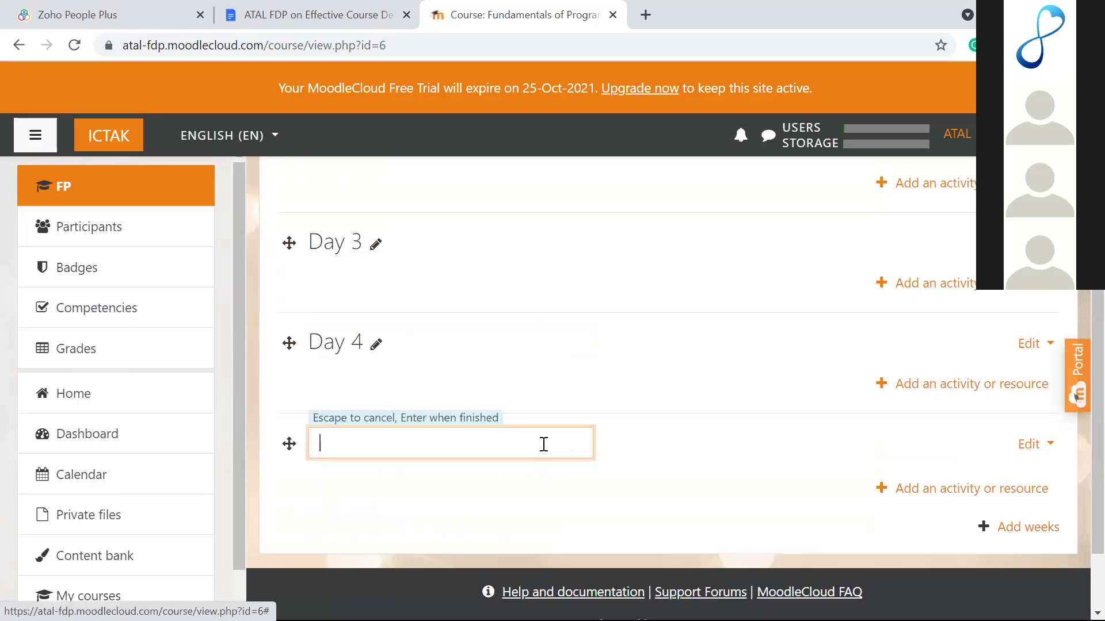
text(Day 5)
key(Return)
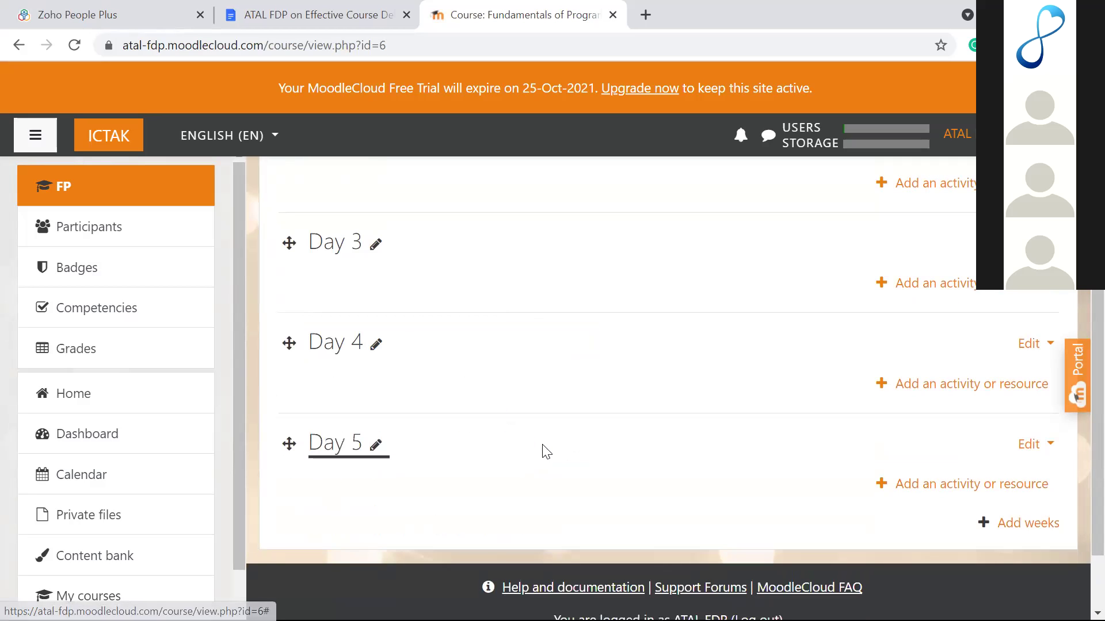
scroll(547, 452, up, 7)
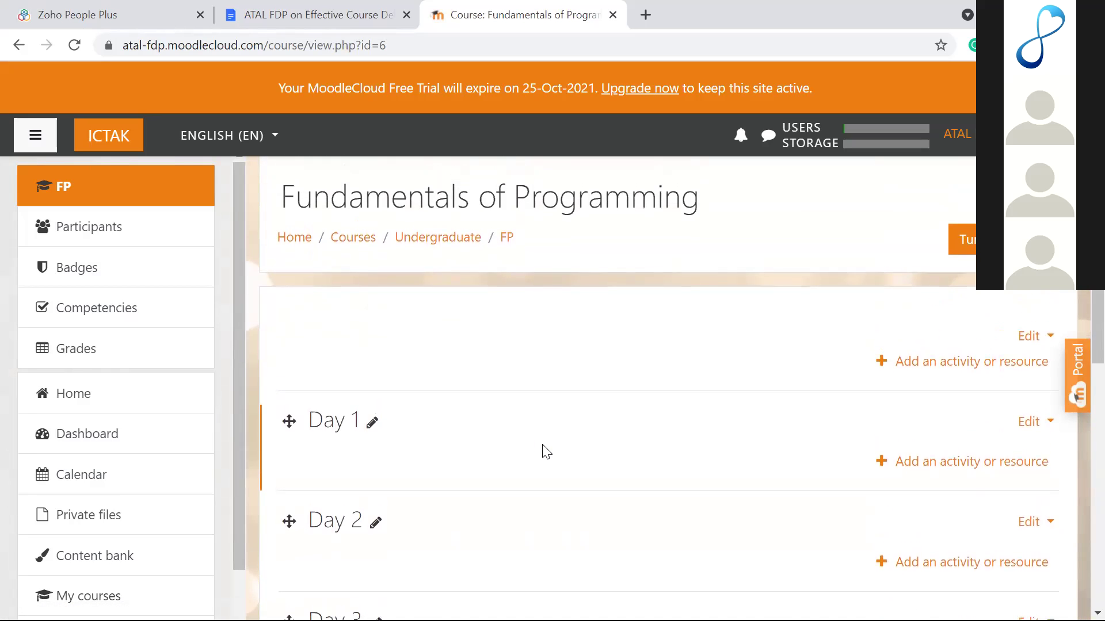
scroll(403, 339, down, 2)
scroll(434, 323, up, 2)
scroll(438, 324, down, 1)
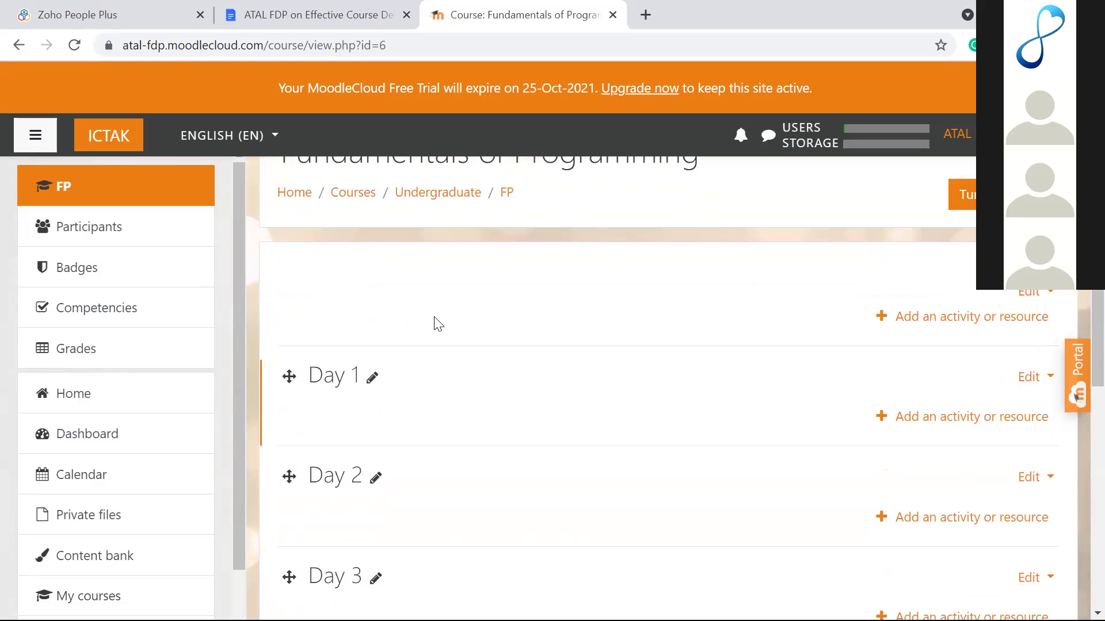
scroll(435, 323, up, 1)
scroll(435, 323, down, 1)
scroll(435, 323, up, 1)
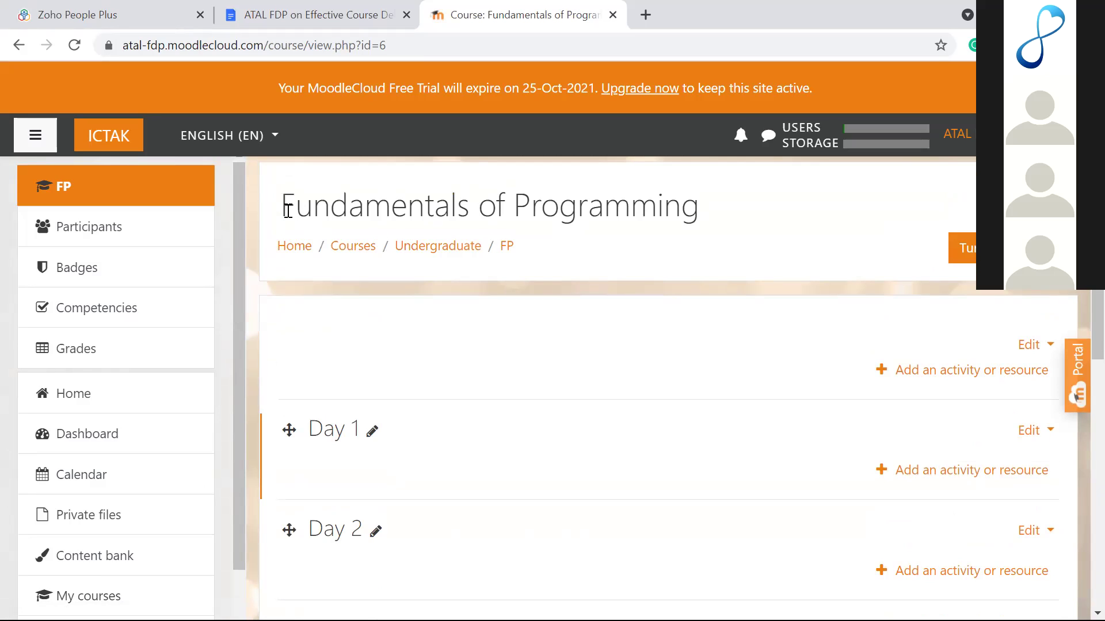
scroll(369, 415, down, 3)
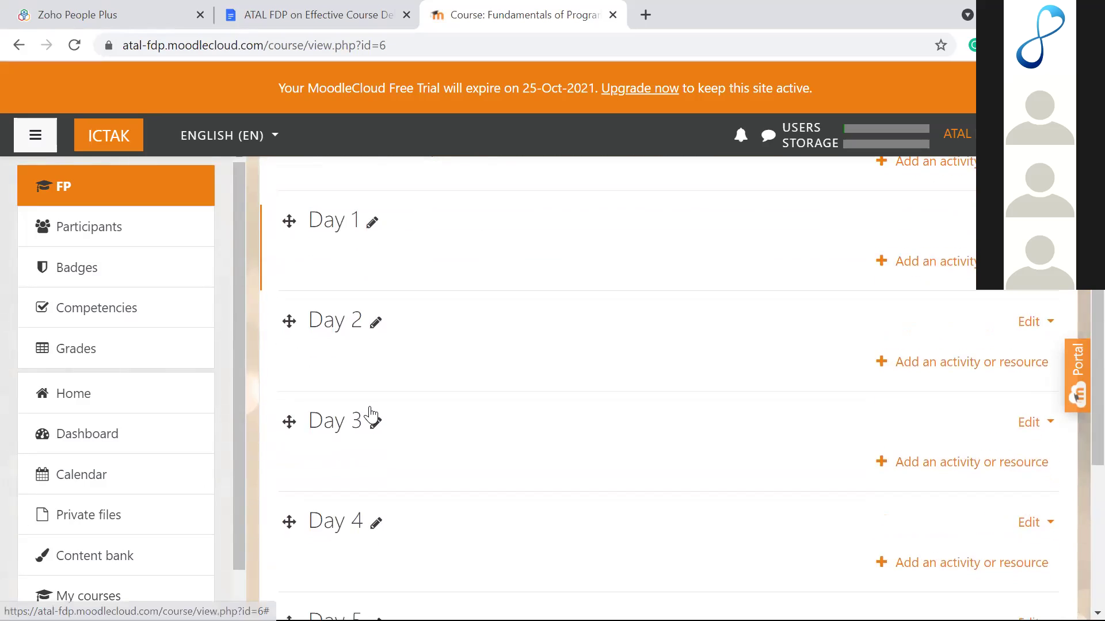
scroll(370, 414, down, 4)
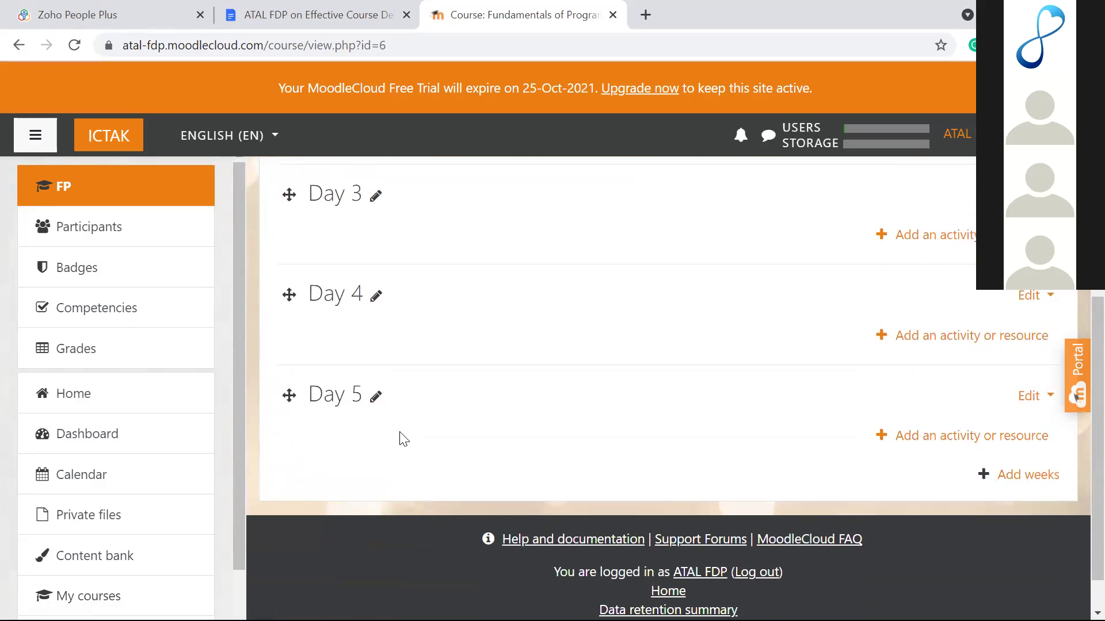
scroll(403, 439, up, 7)
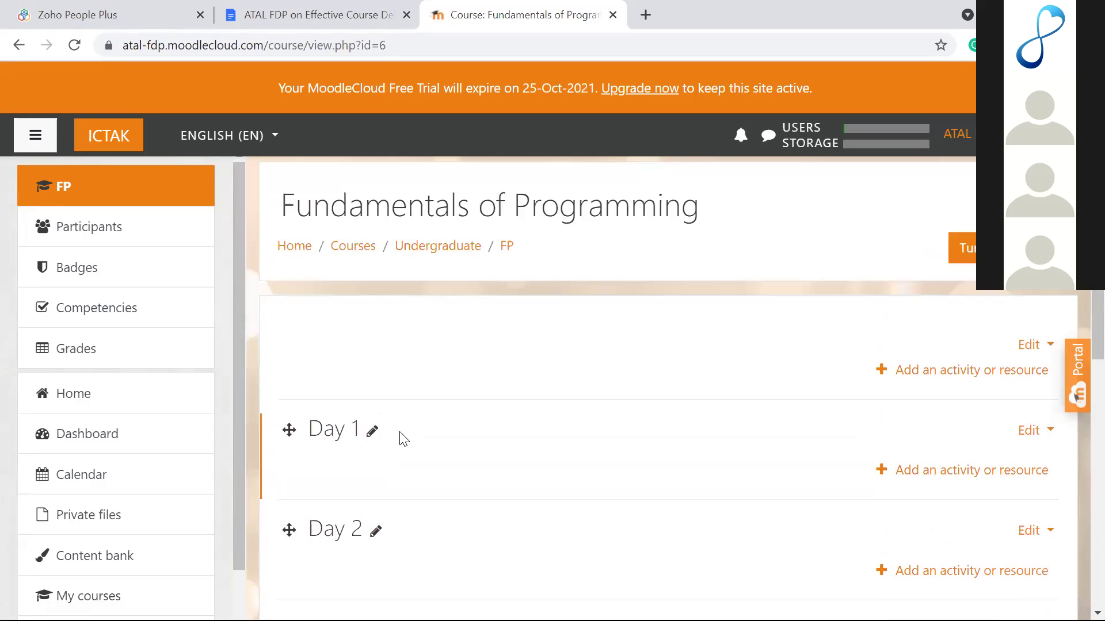
scroll(403, 439, down, 7)
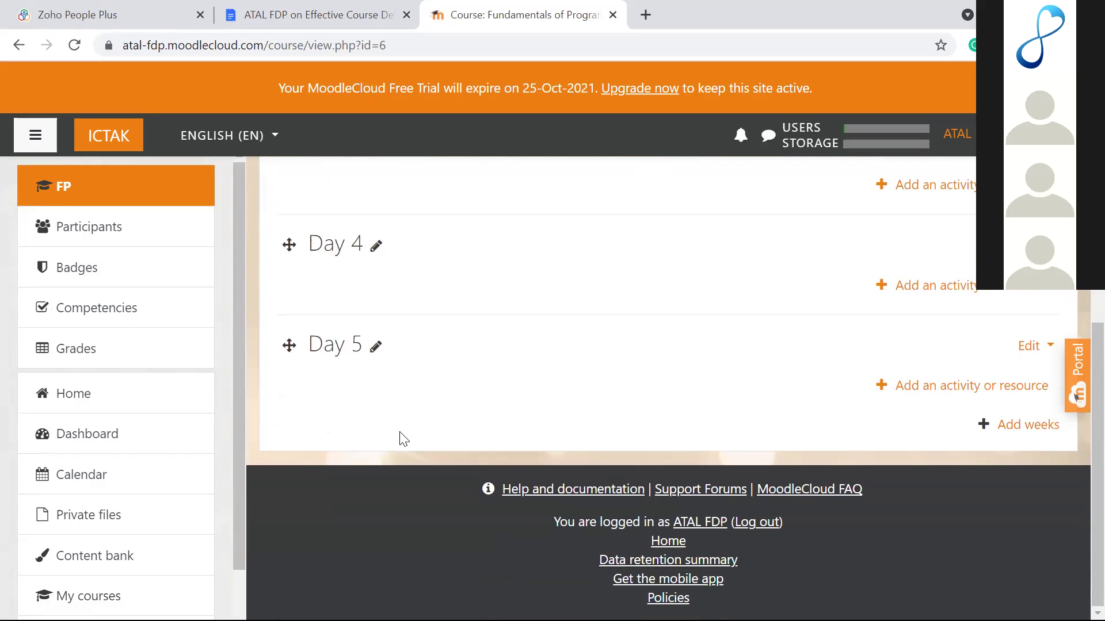
scroll(403, 439, up, 5)
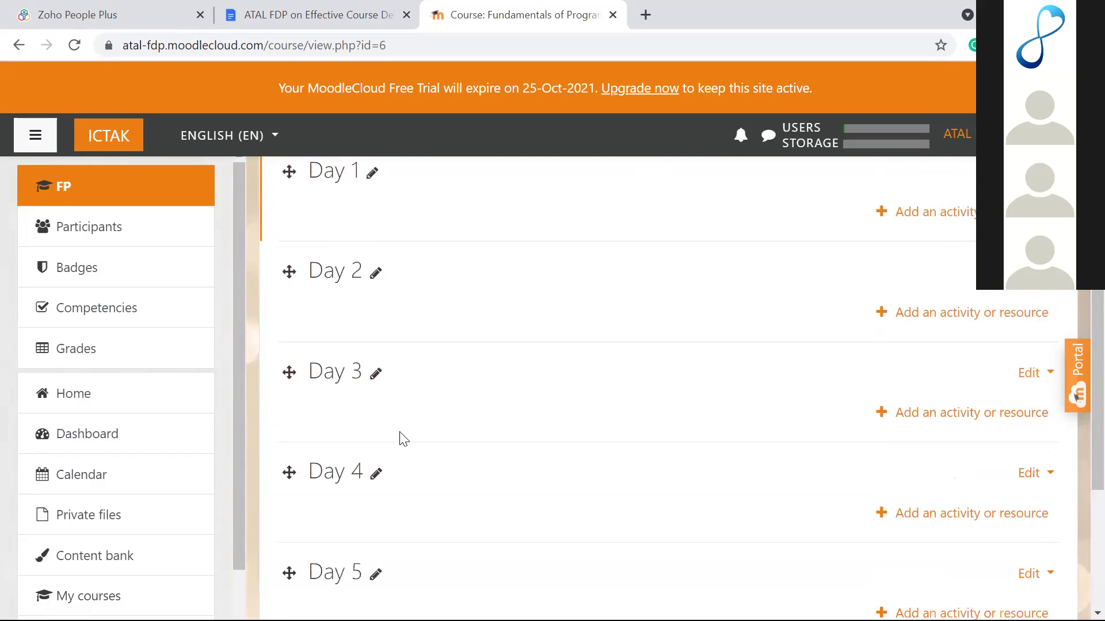
scroll(403, 439, down, 4)
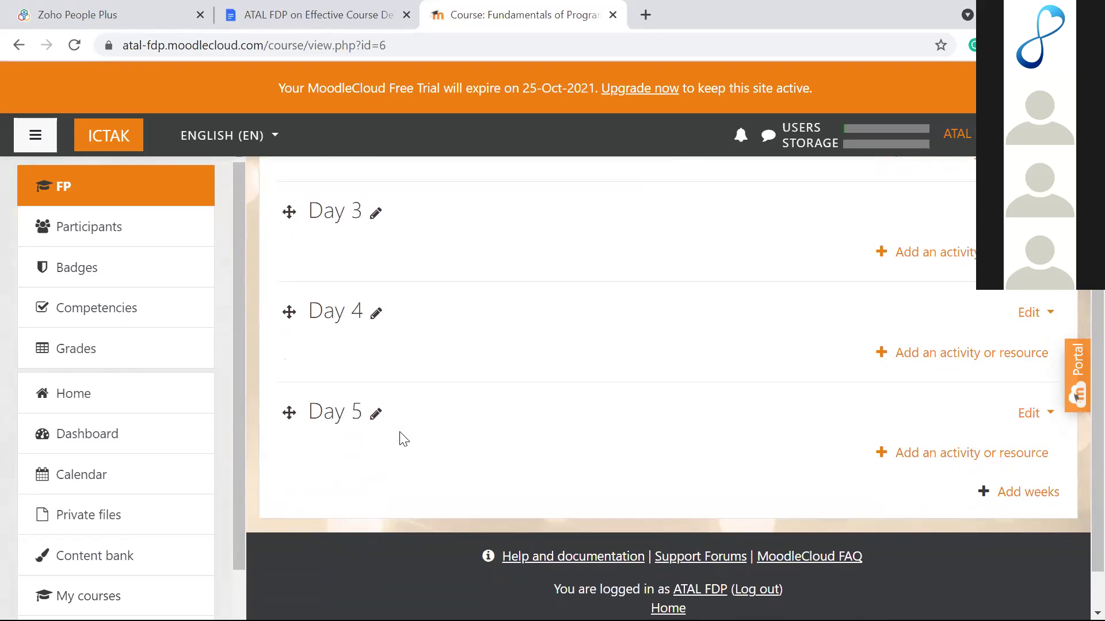
scroll(403, 439, down, 1)
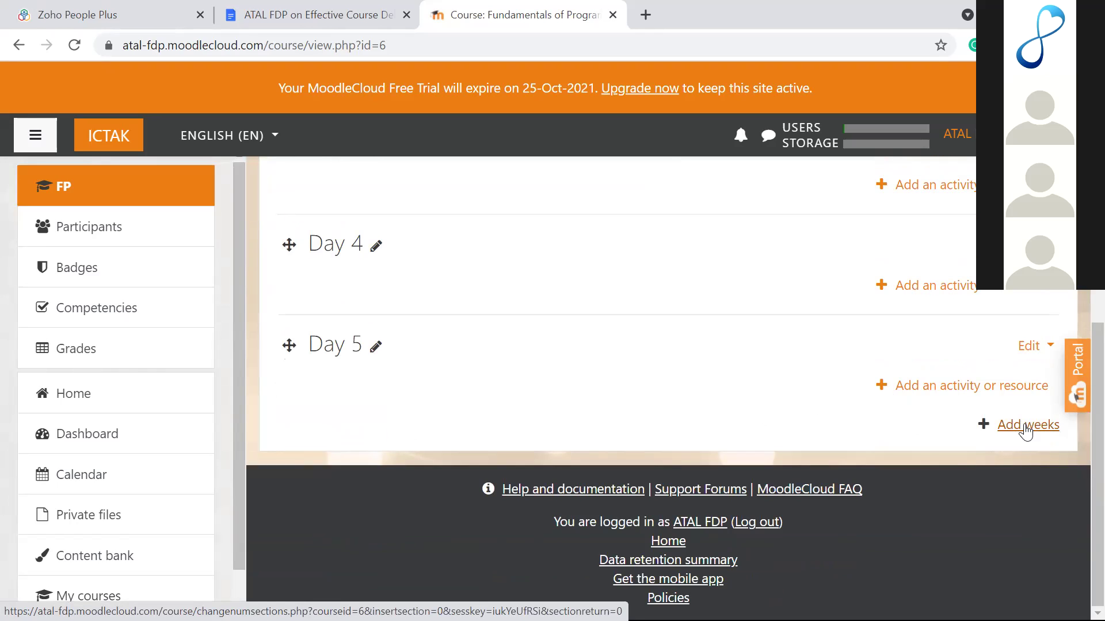
click(1025, 428)
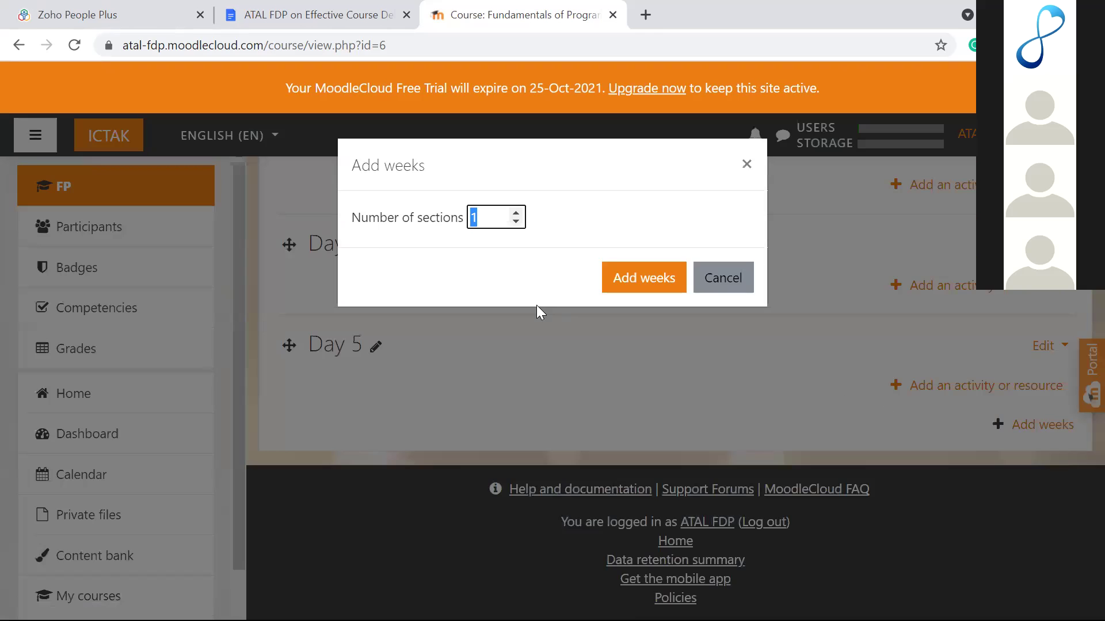
click(717, 291)
scroll(719, 289, up, 2)
scroll(717, 283, up, 6)
scroll(717, 284, down, 1)
scroll(717, 284, up, 1)
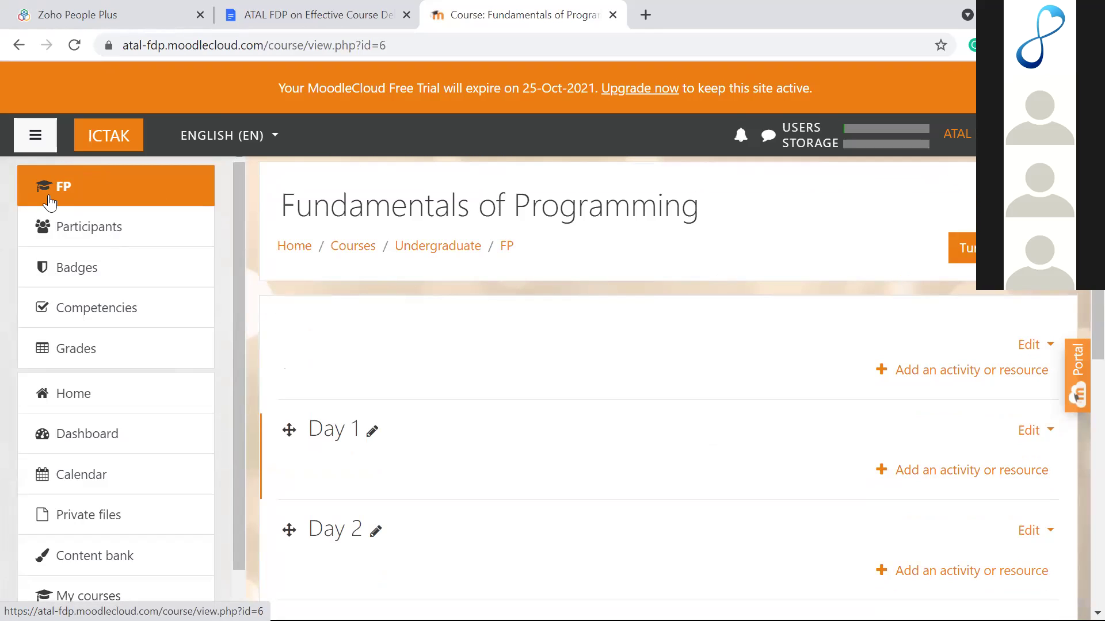
click(64, 194)
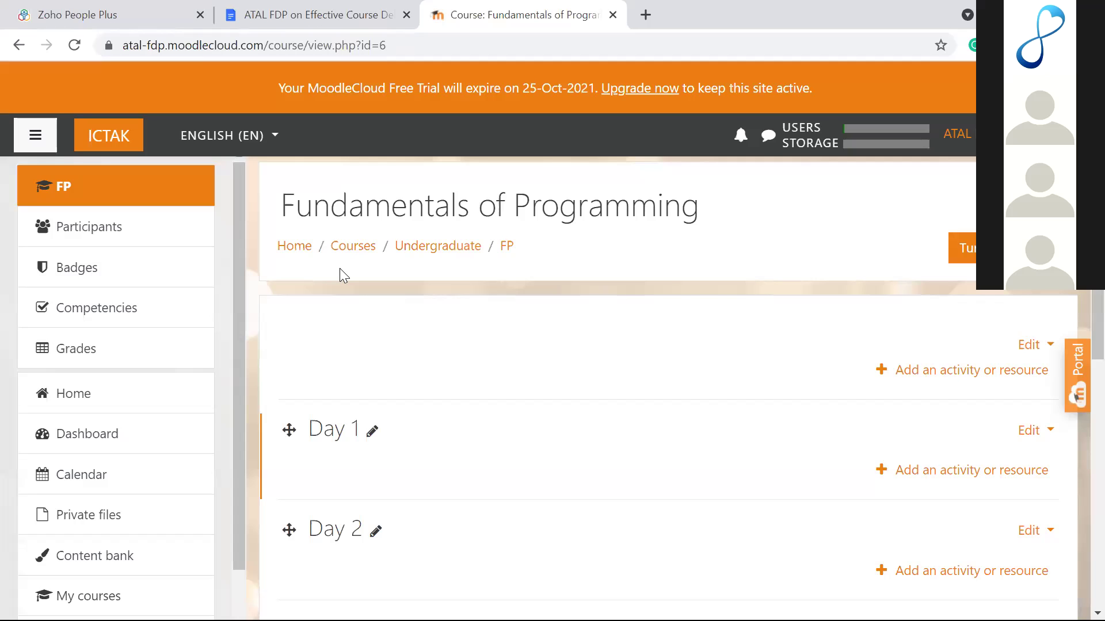
scroll(340, 271, down, 1)
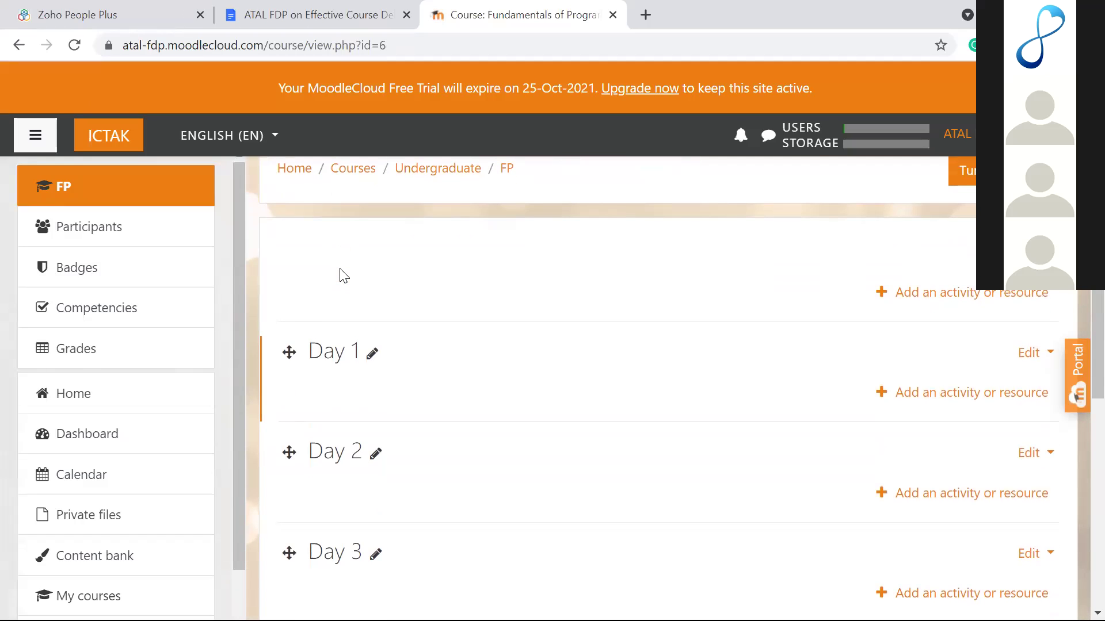
scroll(342, 275, down, 3)
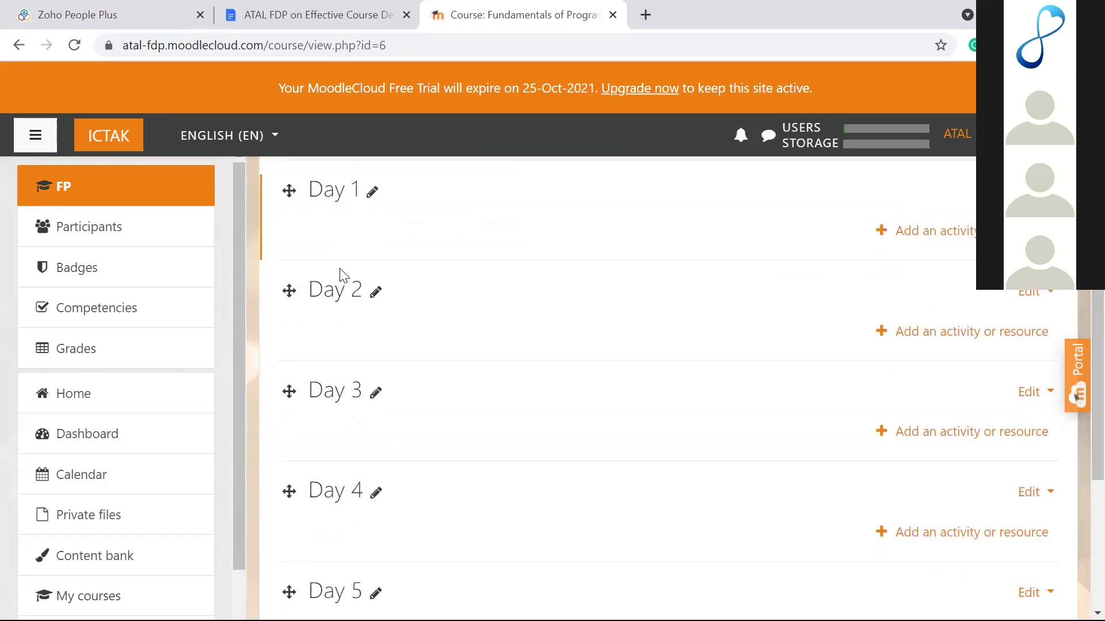
scroll(340, 276, up, 1)
scroll(340, 276, up, 1)
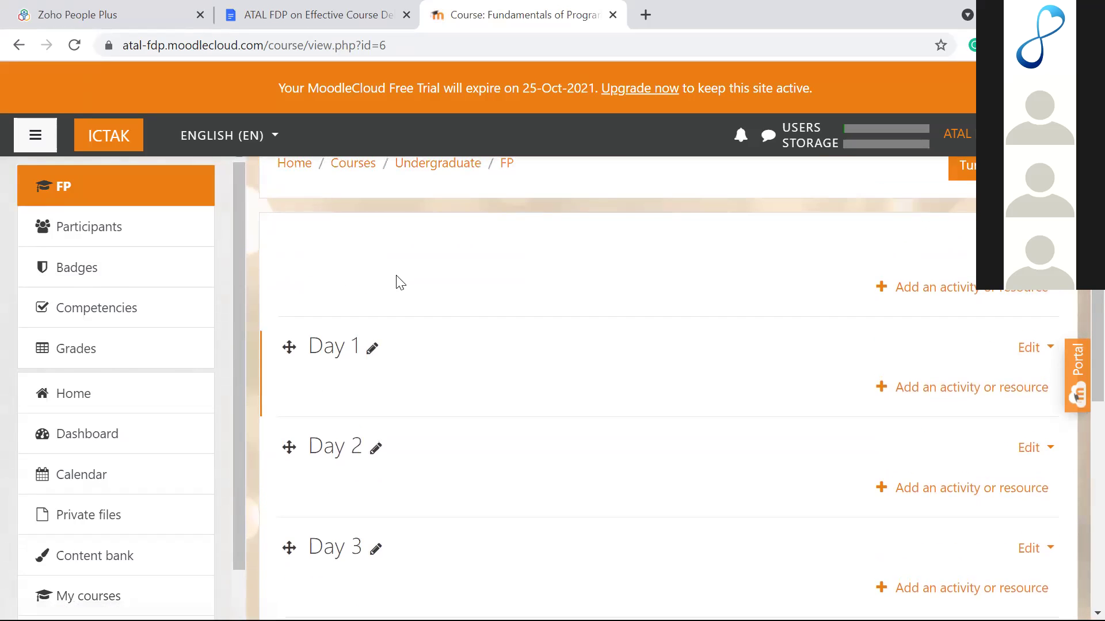
scroll(395, 280, up, 1)
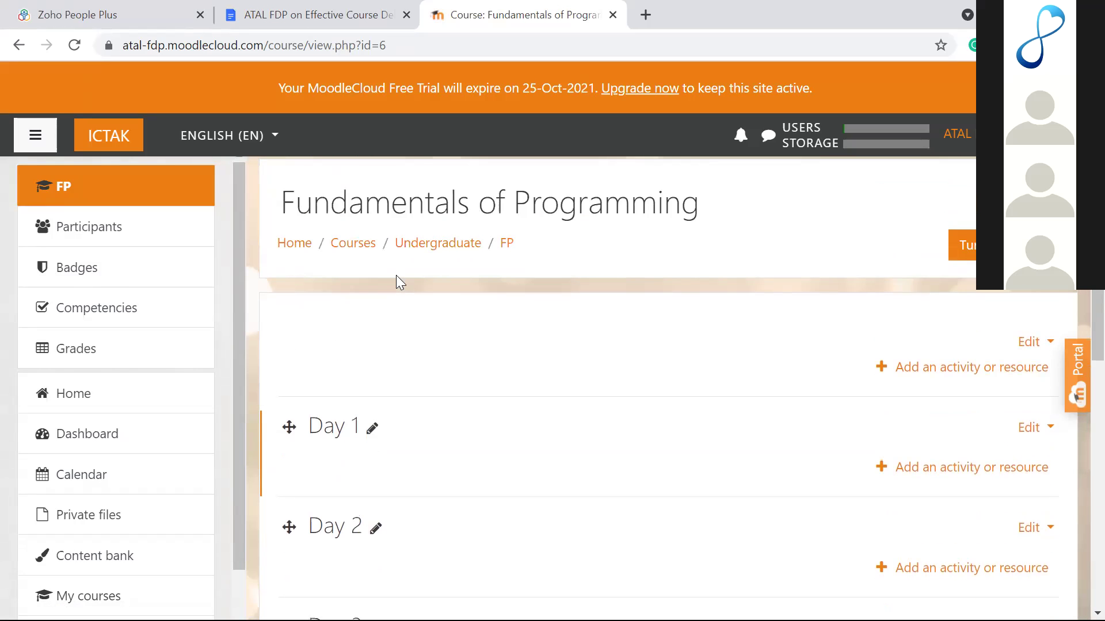
click(372, 431)
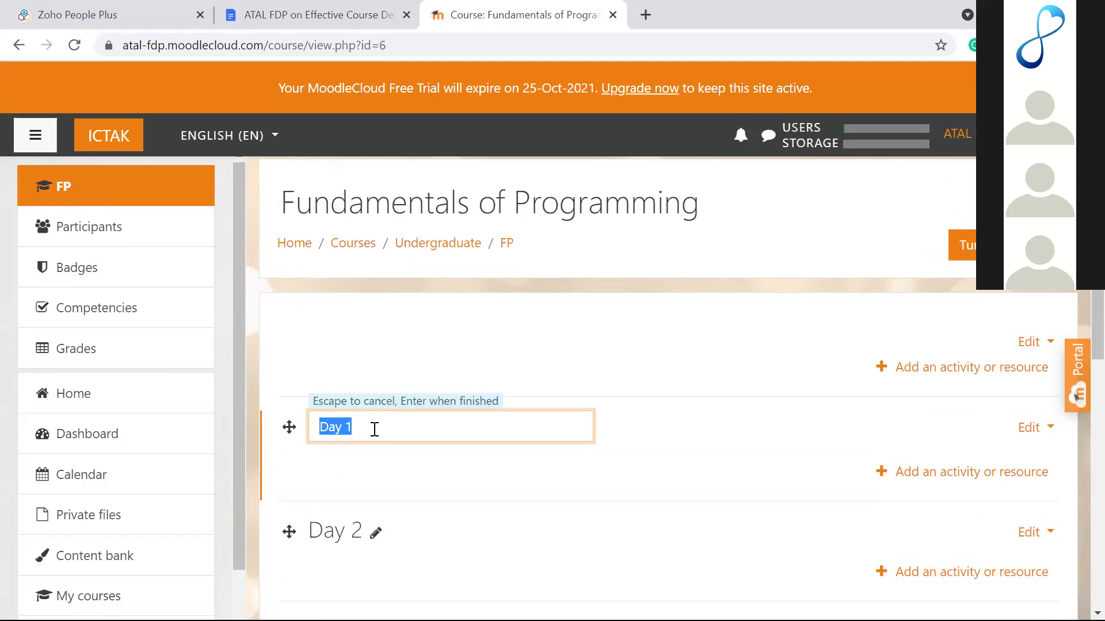
key(Return)
scroll(483, 425, down, 5)
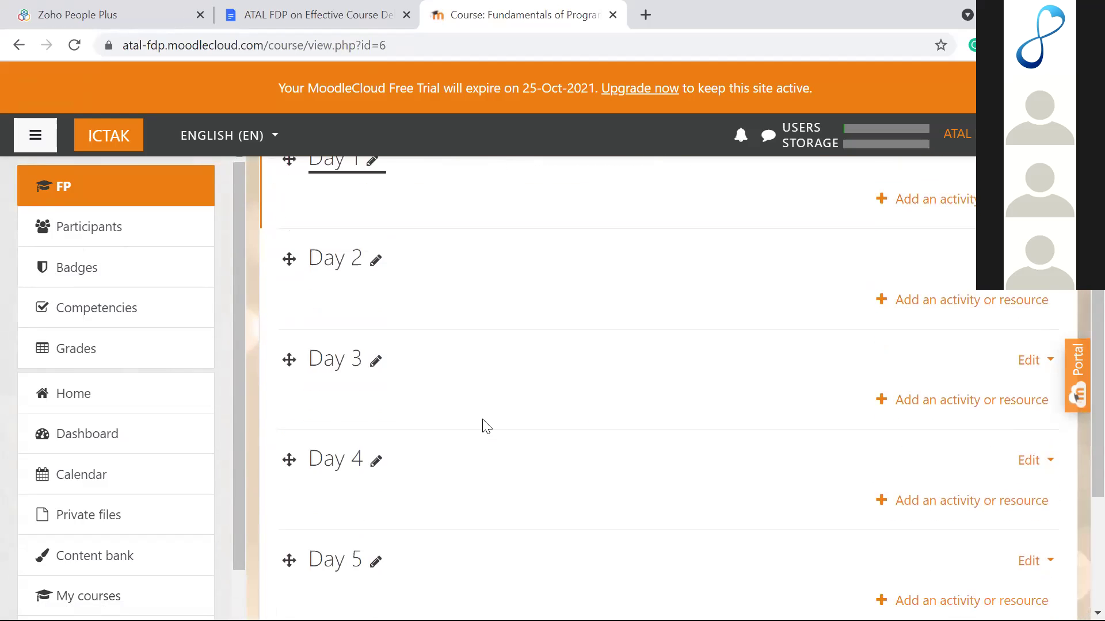
scroll(483, 426, down, 3)
scroll(483, 426, up, 3)
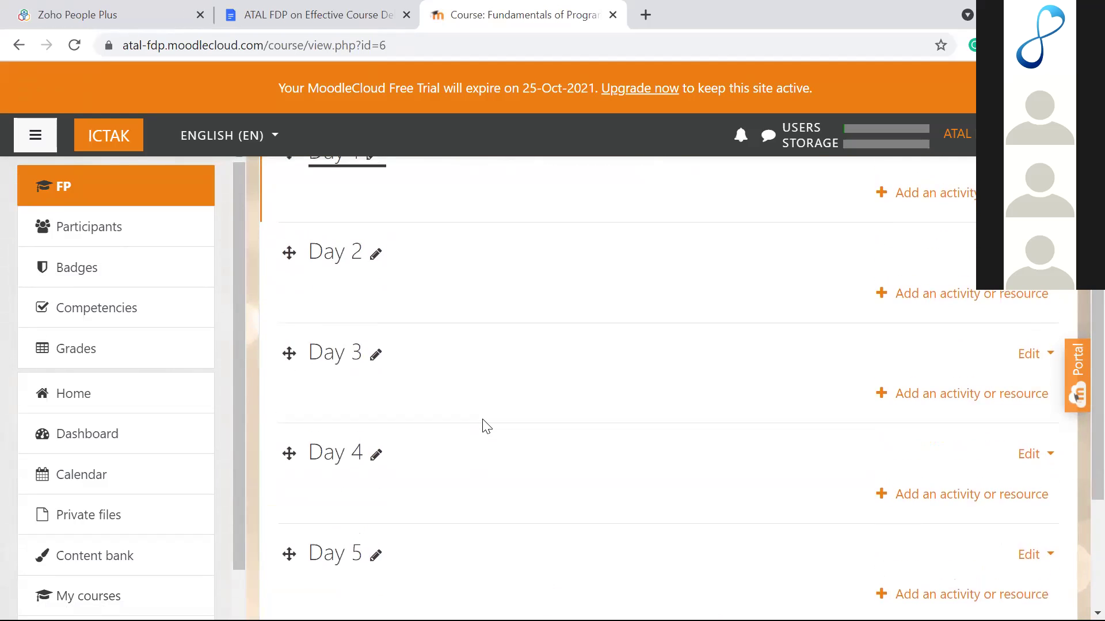
scroll(487, 426, up, 3)
scroll(486, 425, down, 5)
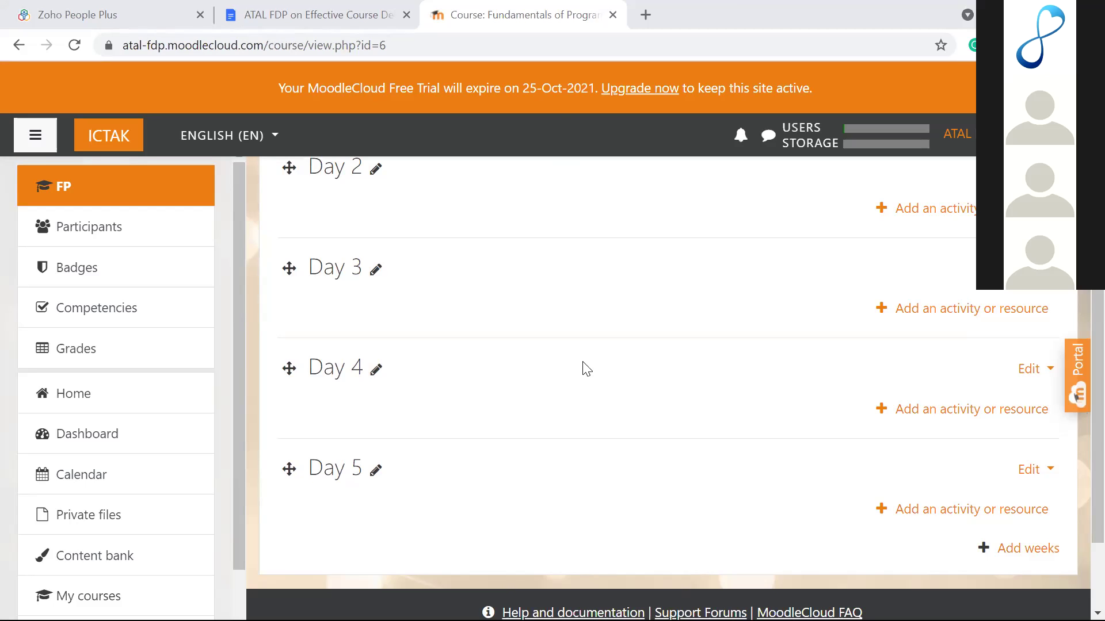
scroll(586, 368, up, 3)
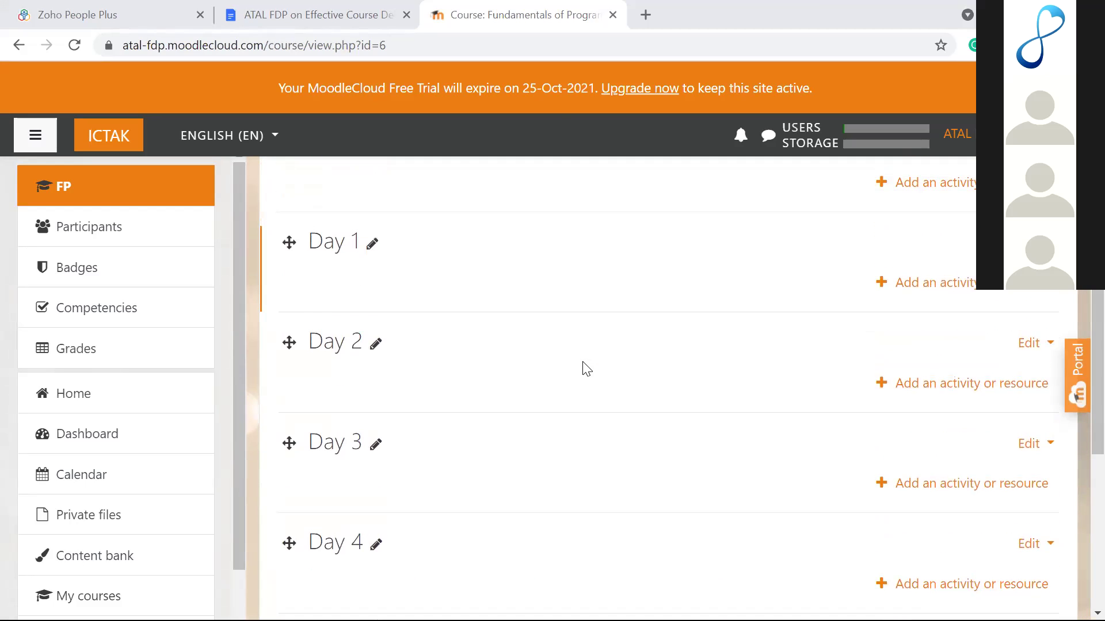
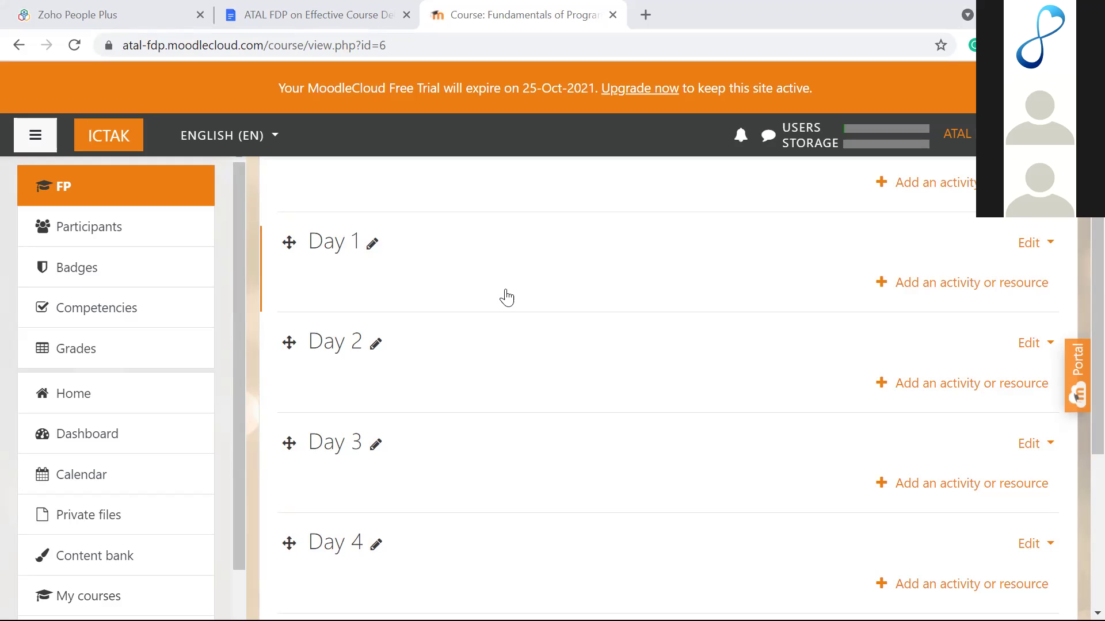
Step: Delete the Day 5 week from its Edit menu, leaving sections Day 1 to Day 4
scroll(552, 277, up, 1)
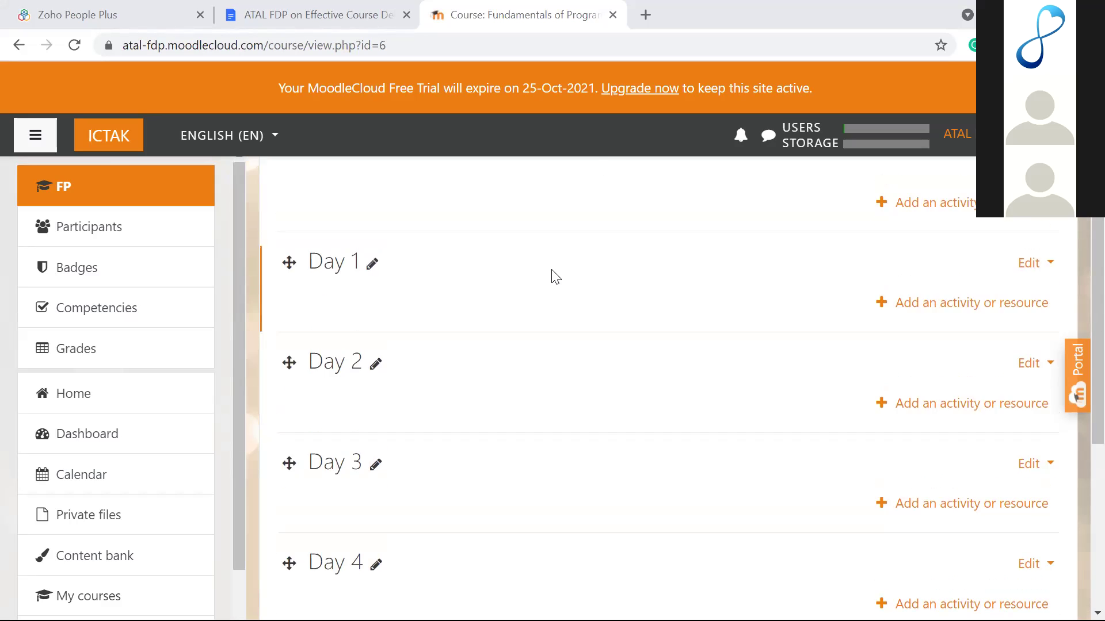
scroll(552, 276, down, 2)
scroll(552, 270, down, 3)
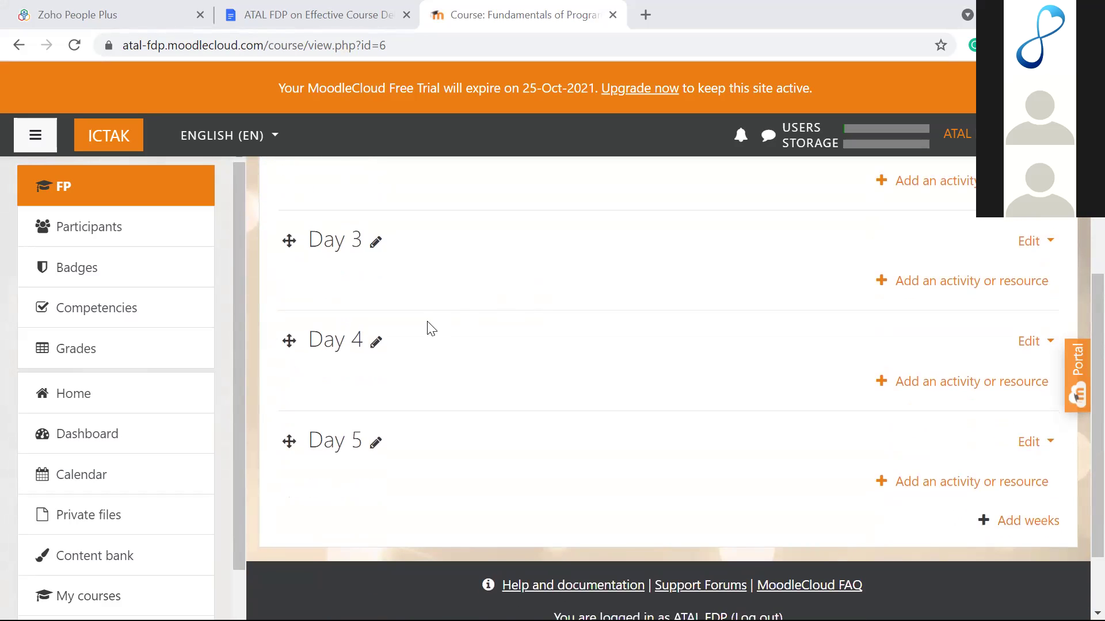
scroll(429, 328, up, 2)
scroll(428, 331, down, 3)
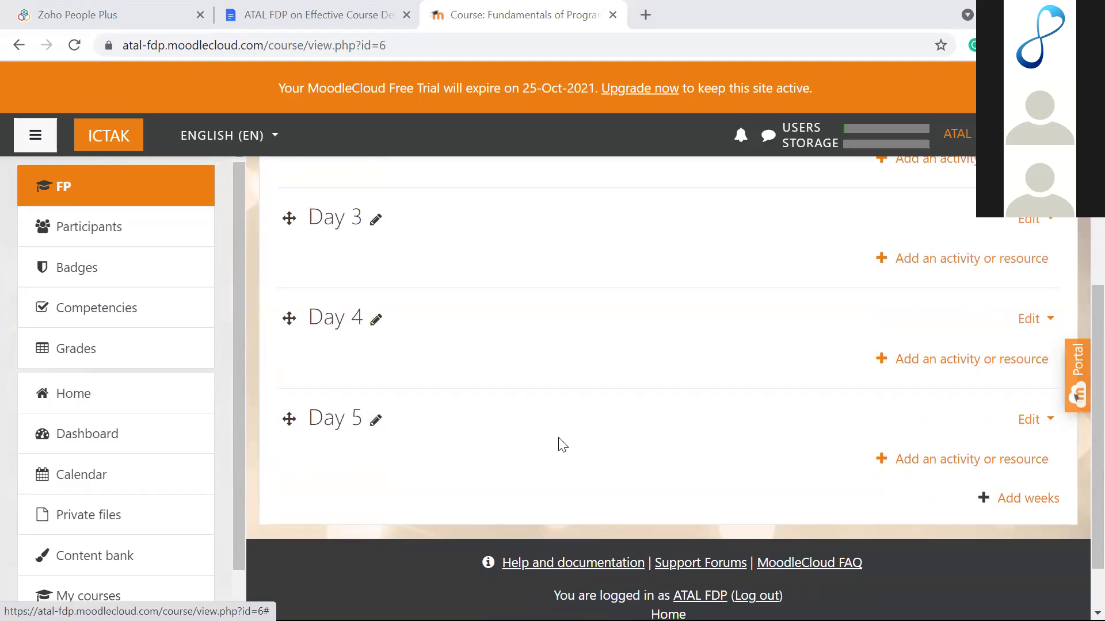
scroll(596, 379, up, 5)
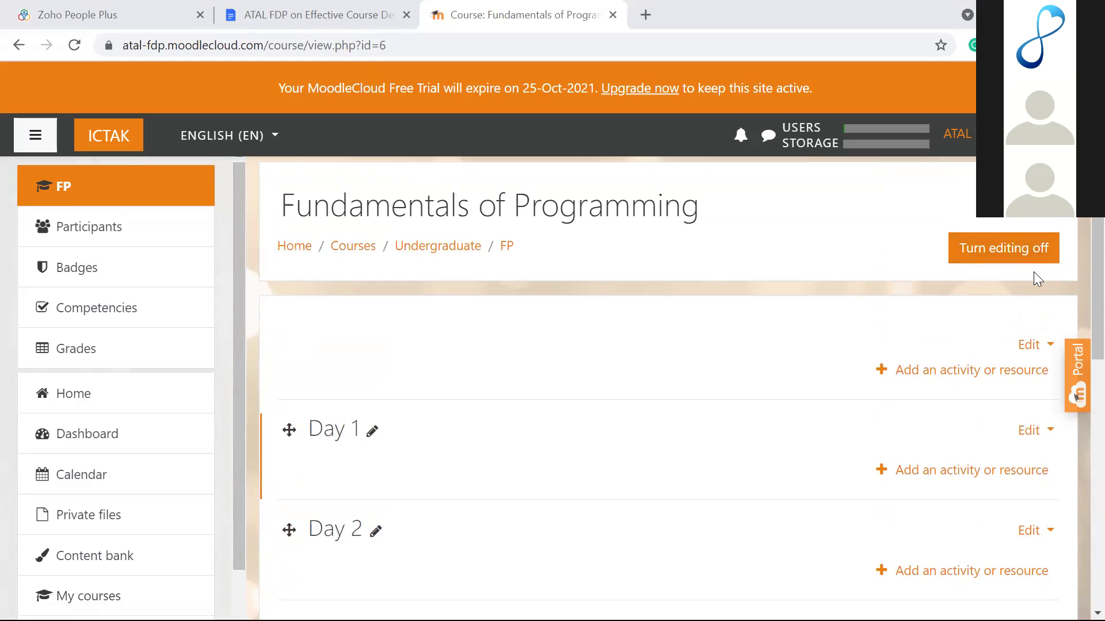
scroll(693, 394, down, 2)
scroll(693, 394, down, 6)
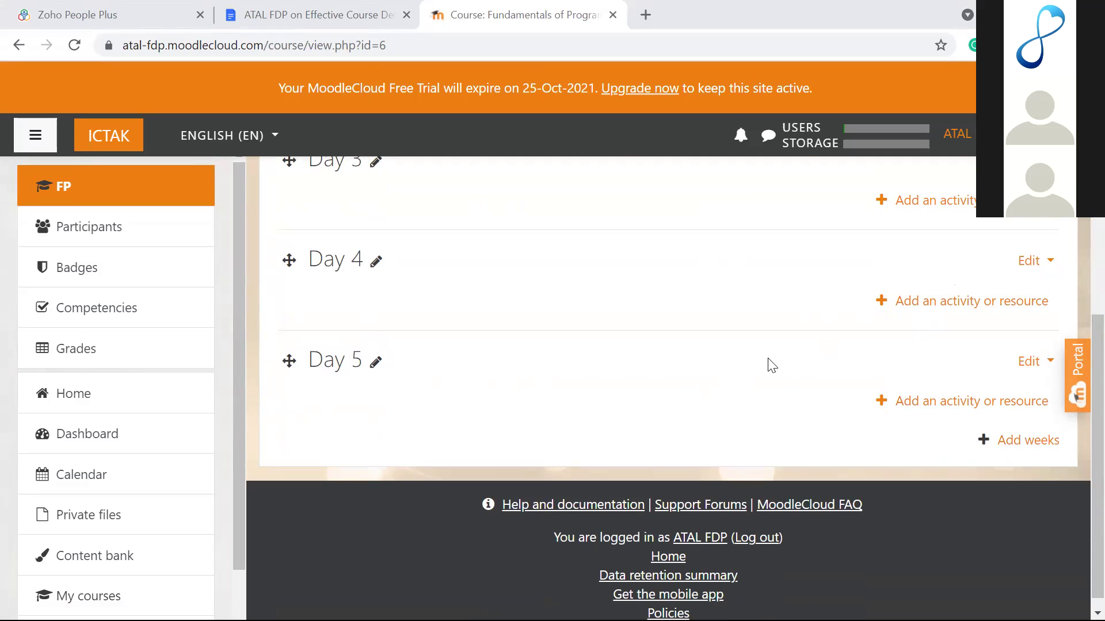
click(1030, 364)
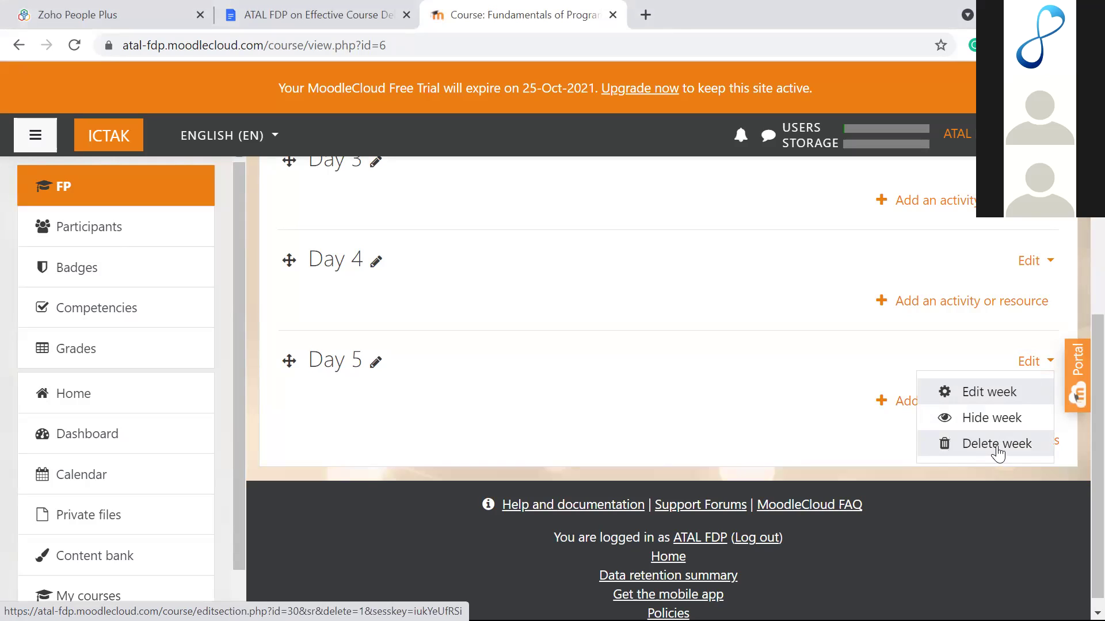
click(1028, 362)
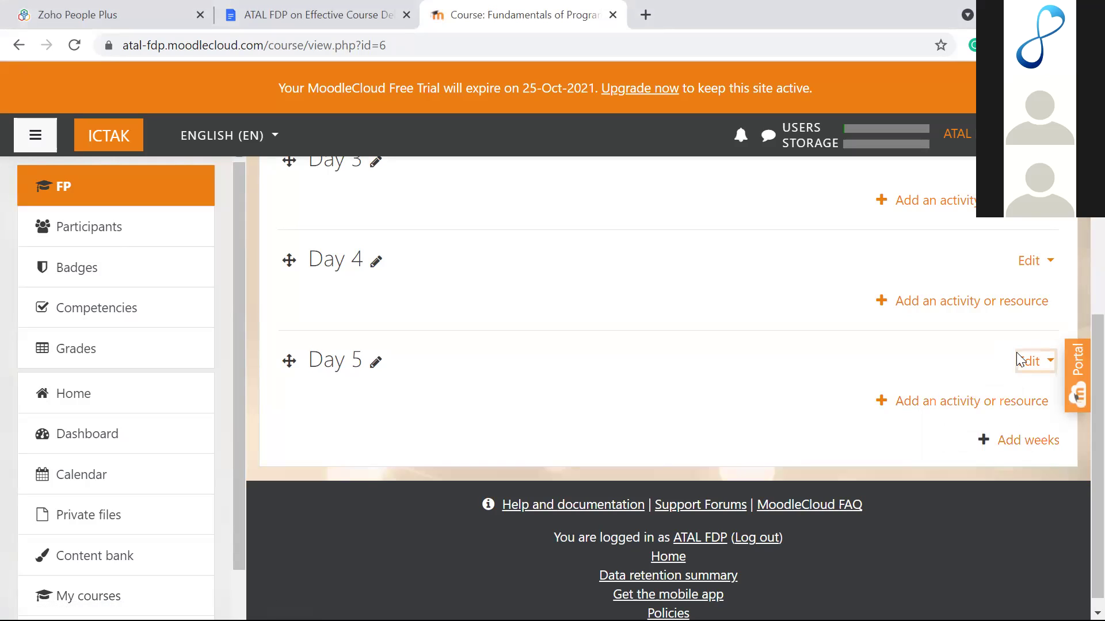
click(1030, 364)
click(982, 449)
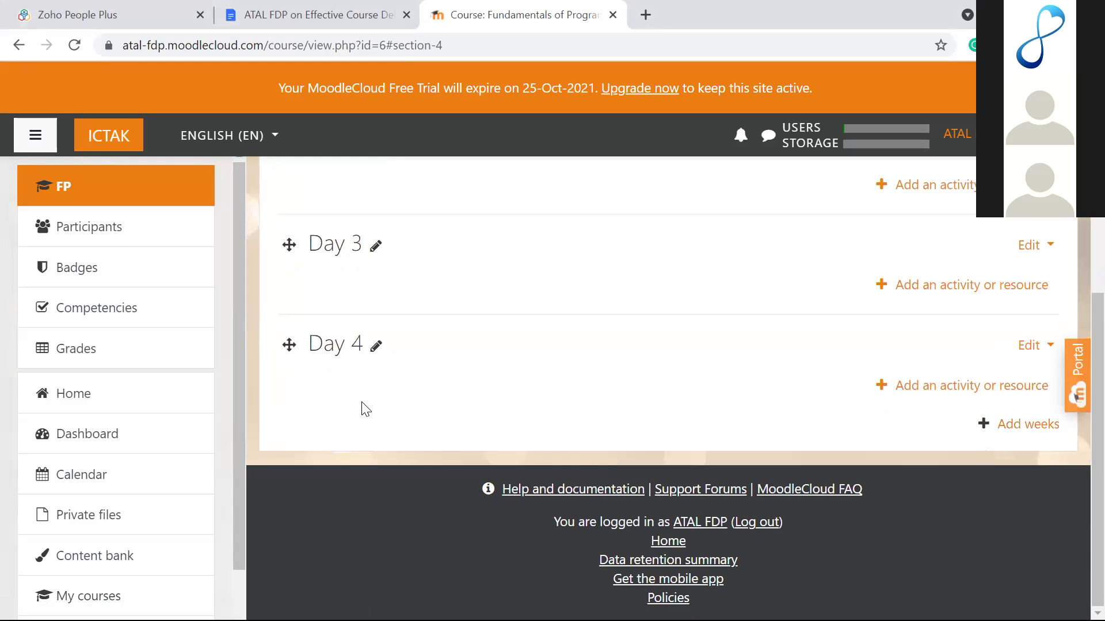
scroll(362, 408, up, 4)
scroll(362, 408, down, 3)
scroll(363, 410, down, 1)
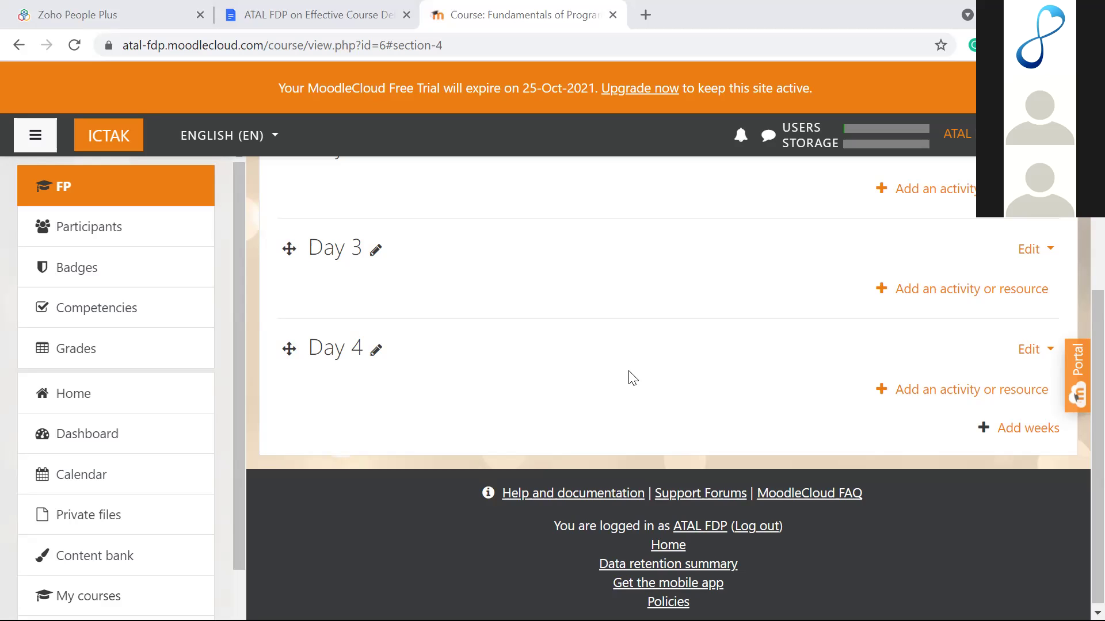
scroll(633, 378, up, 5)
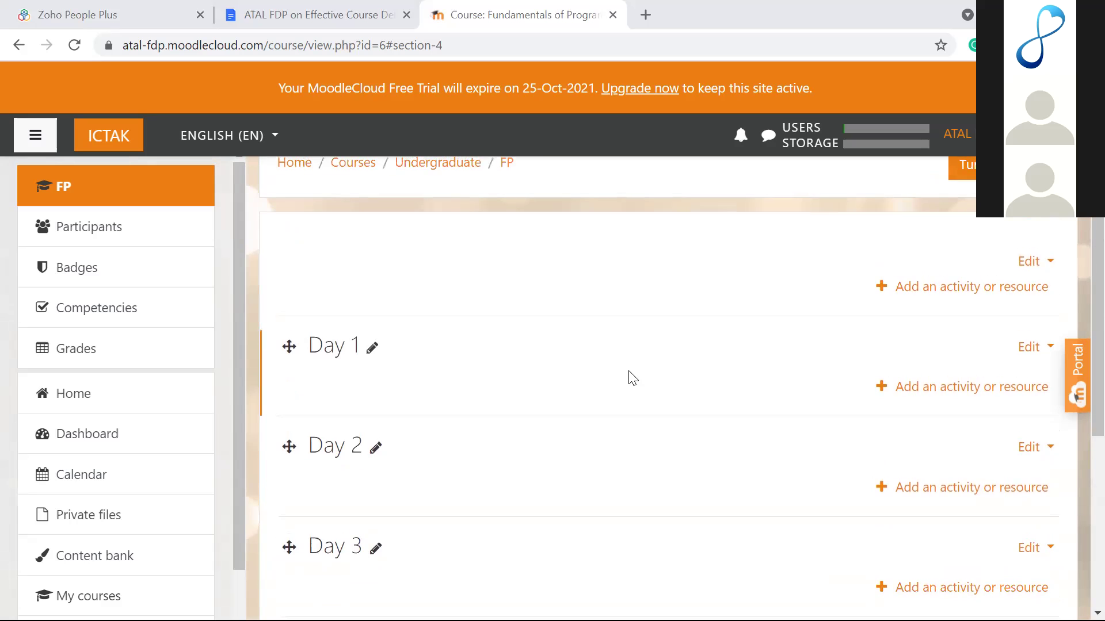
scroll(633, 378, down, 2)
scroll(633, 378, down, 3)
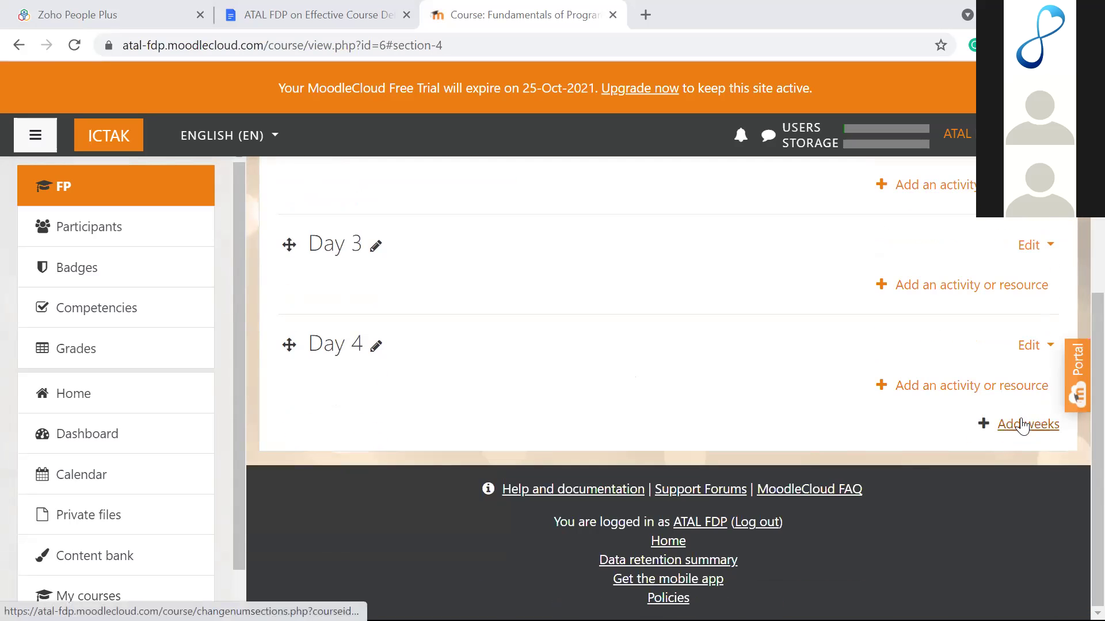
click(1021, 425)
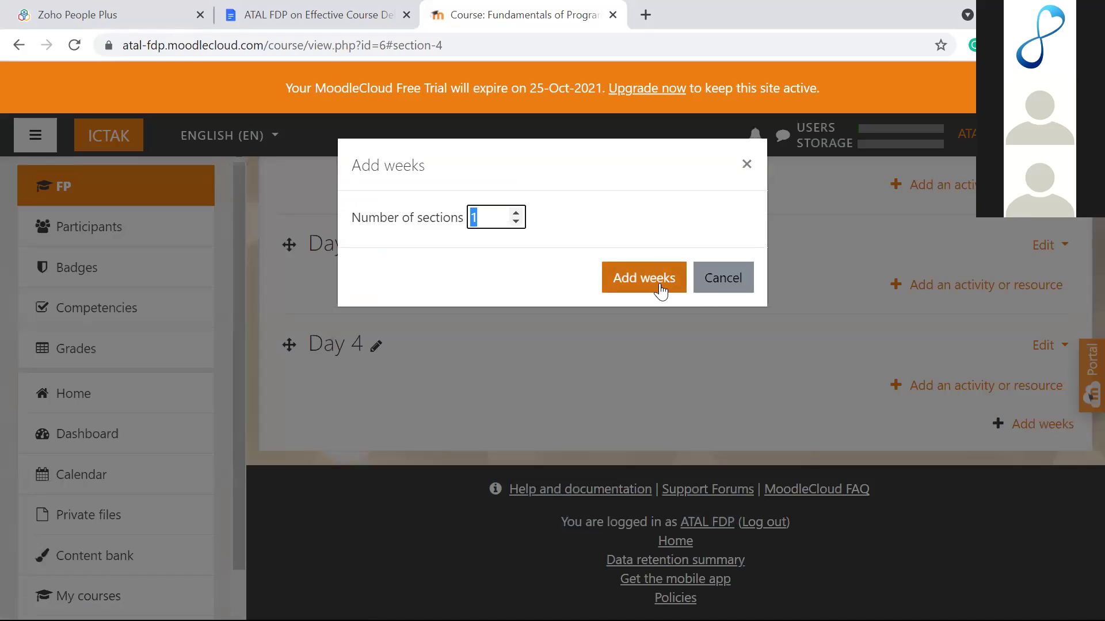
click(719, 277)
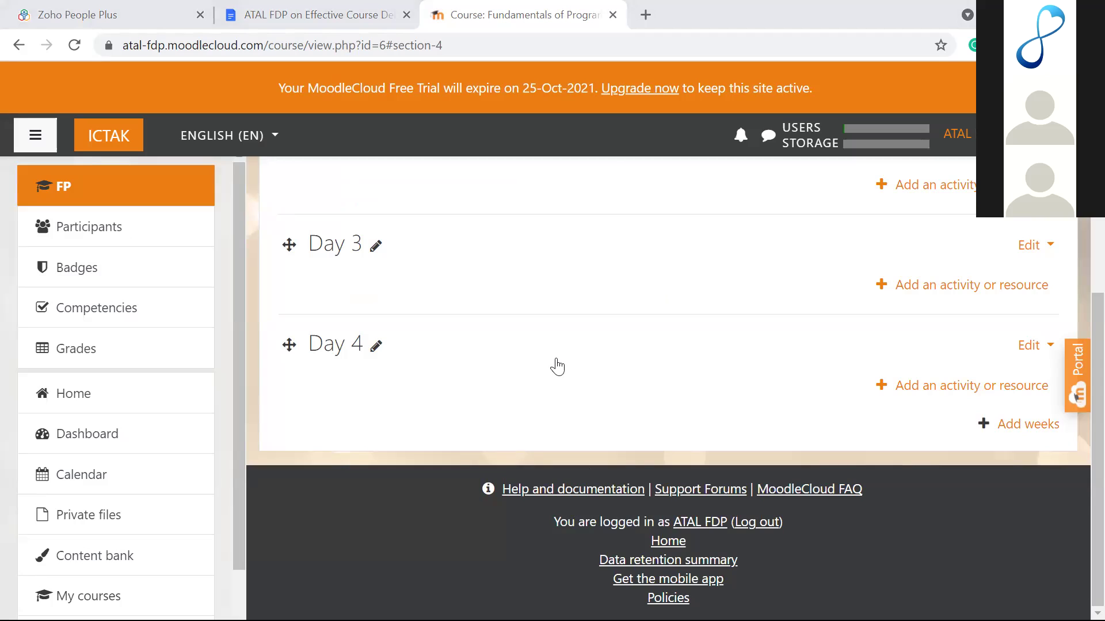
scroll(777, 253, up, 6)
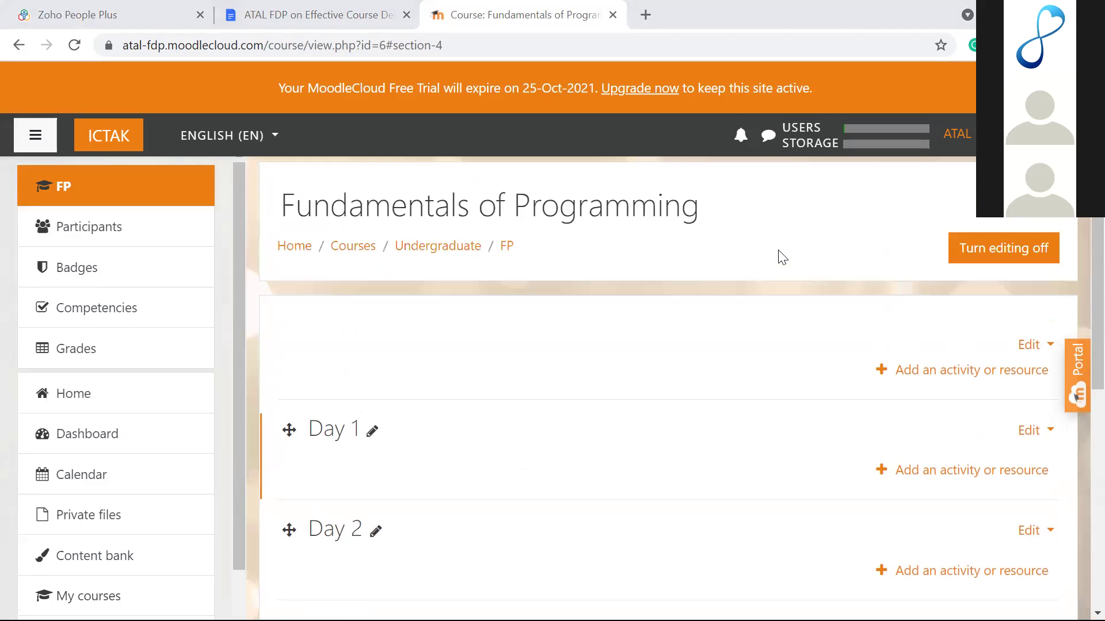
Step: Change the course format to Topics in Edit settings, then go back to the form after the crash
click(1049, 205)
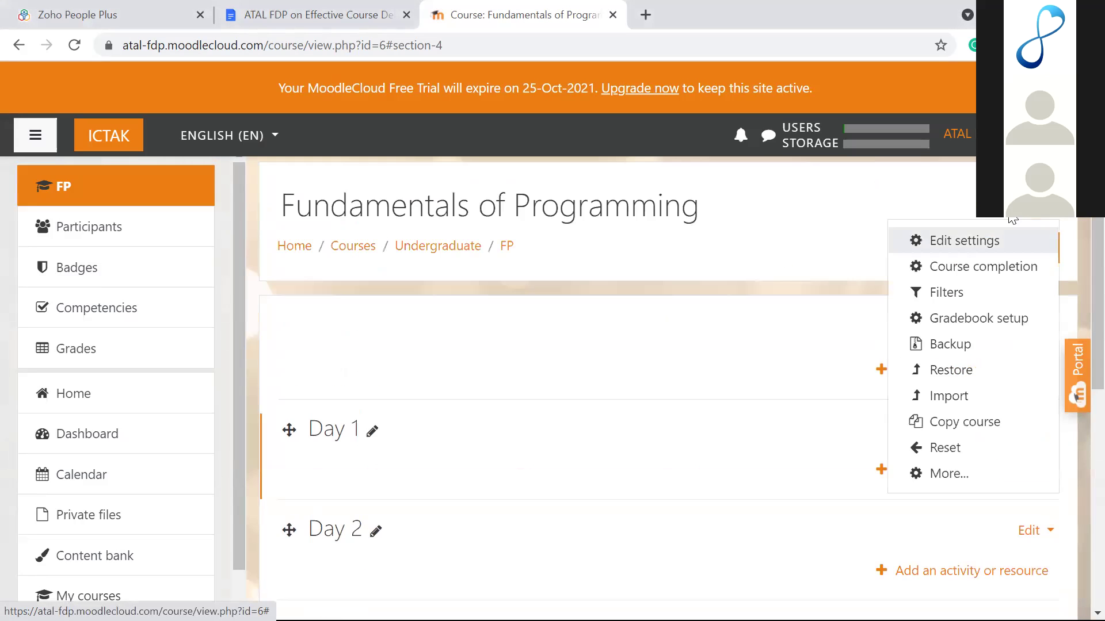
click(957, 255)
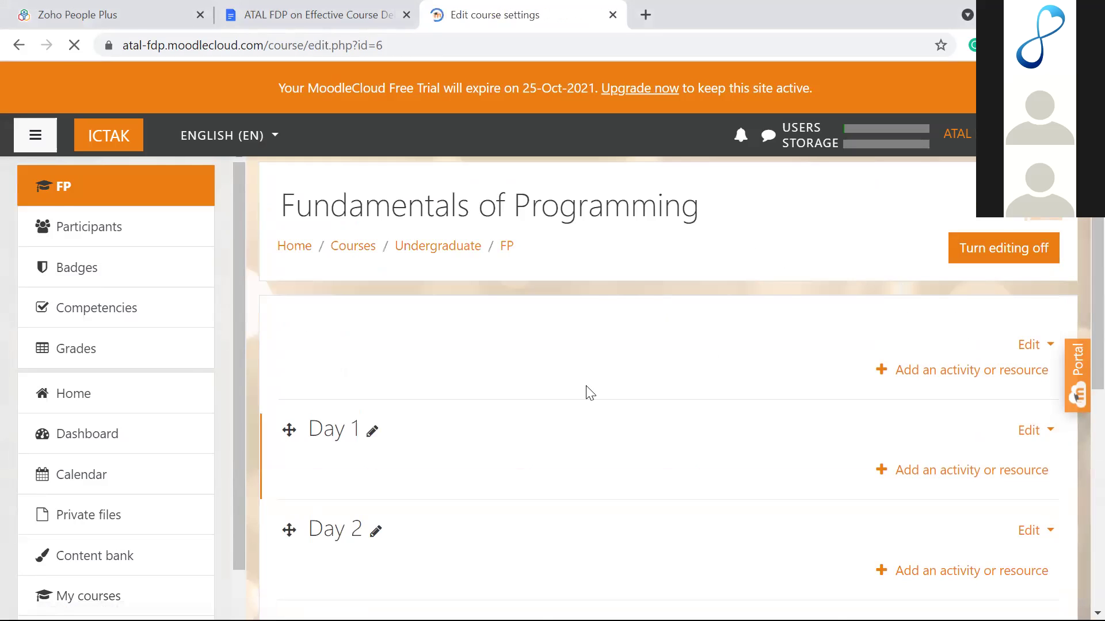
scroll(589, 393, down, 15)
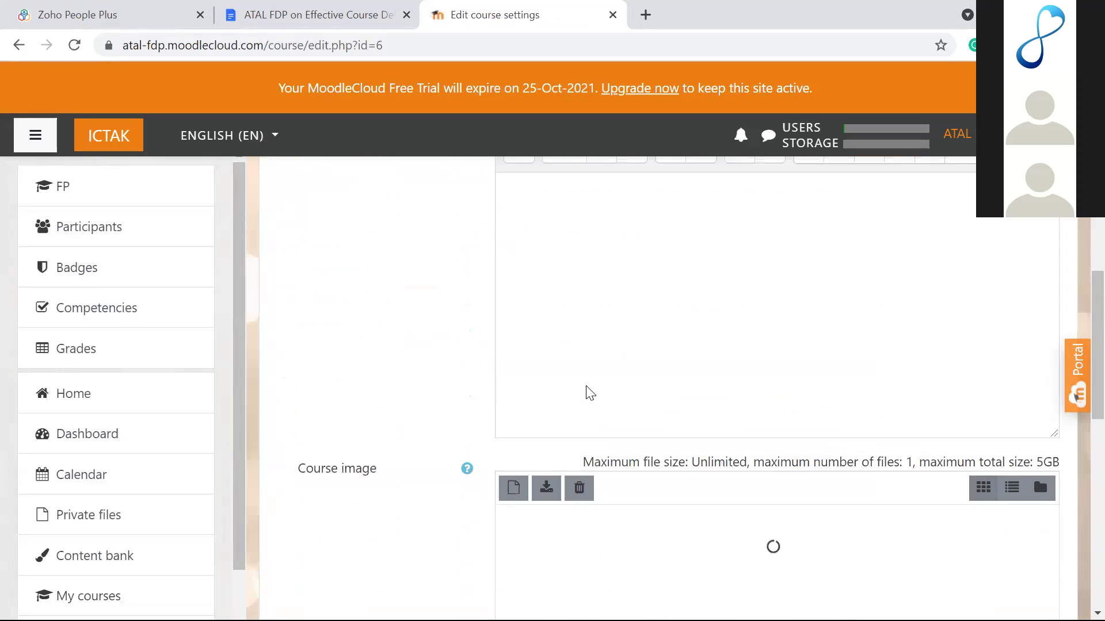
scroll(590, 393, down, 5)
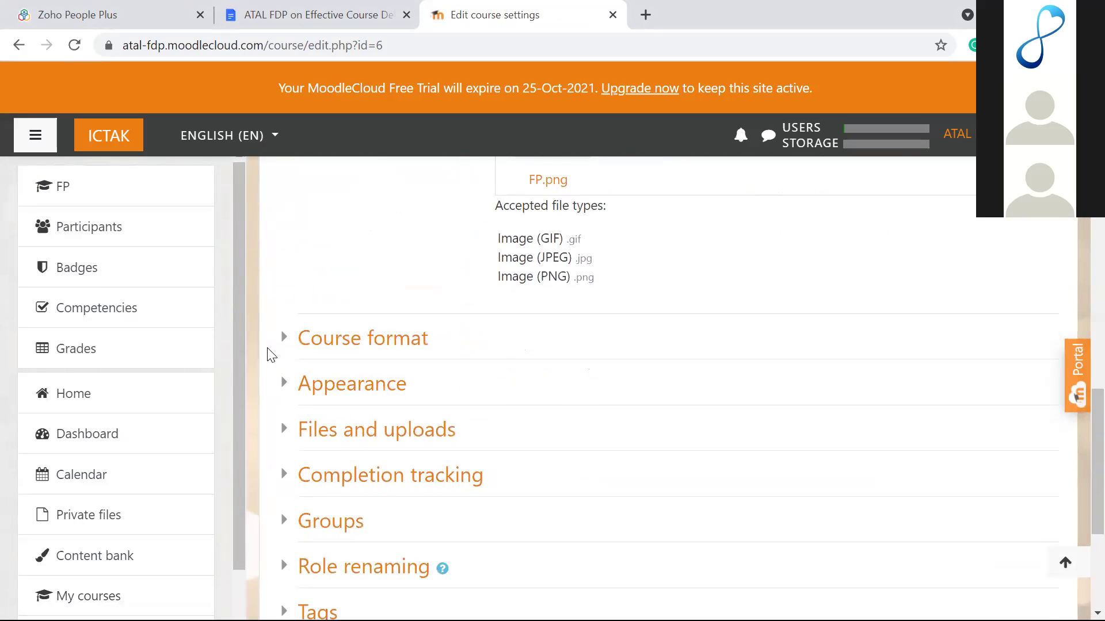
click(286, 347)
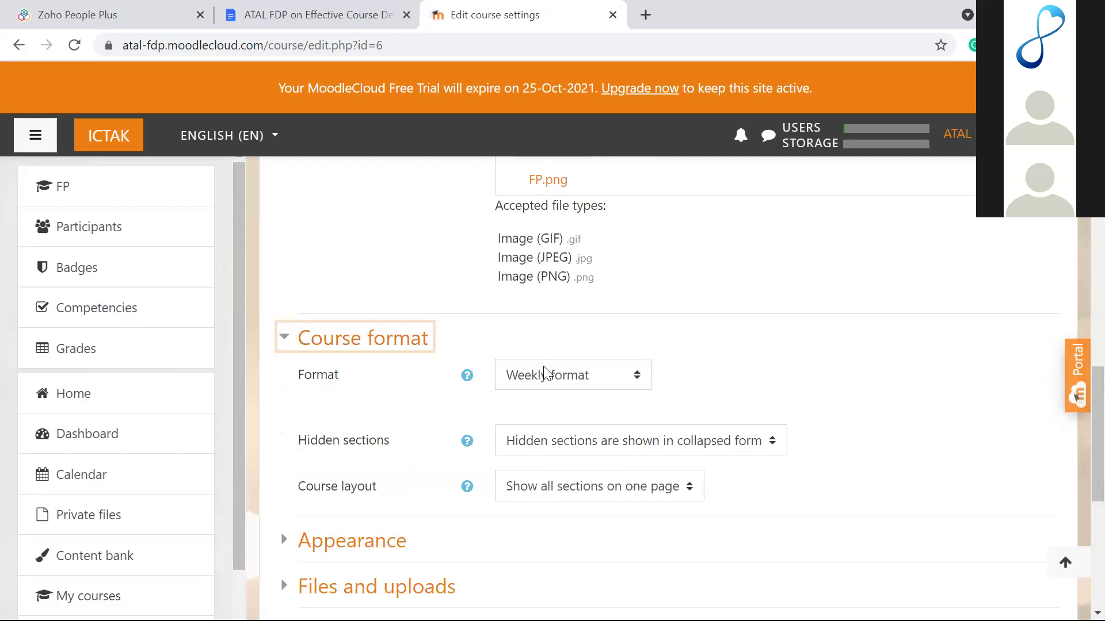
click(543, 367)
click(544, 440)
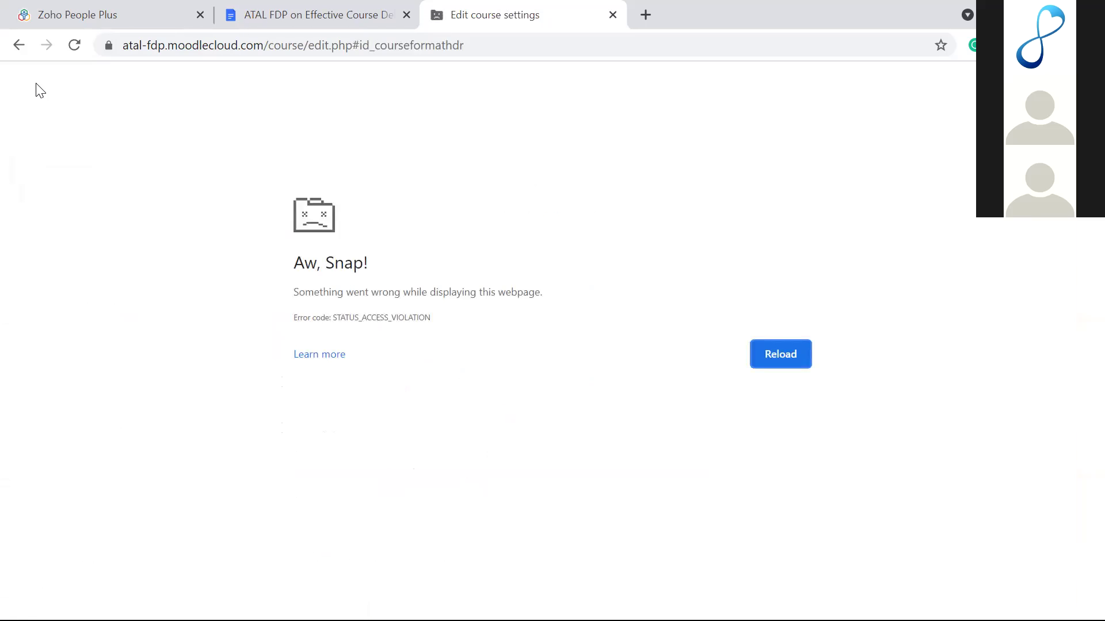
click(19, 45)
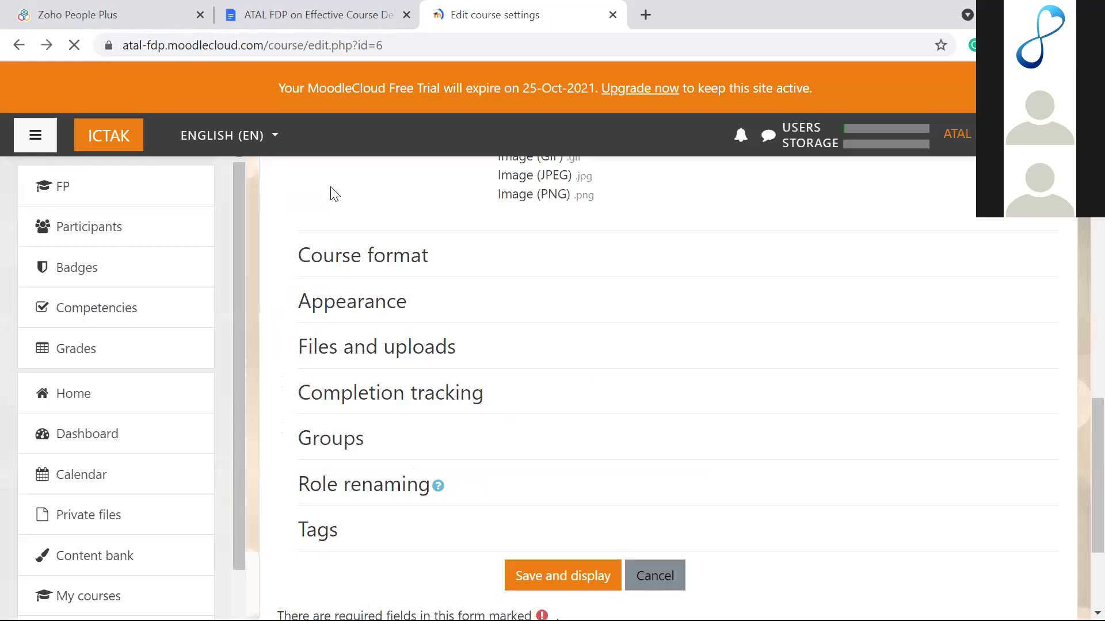
scroll(629, 371, up, 15)
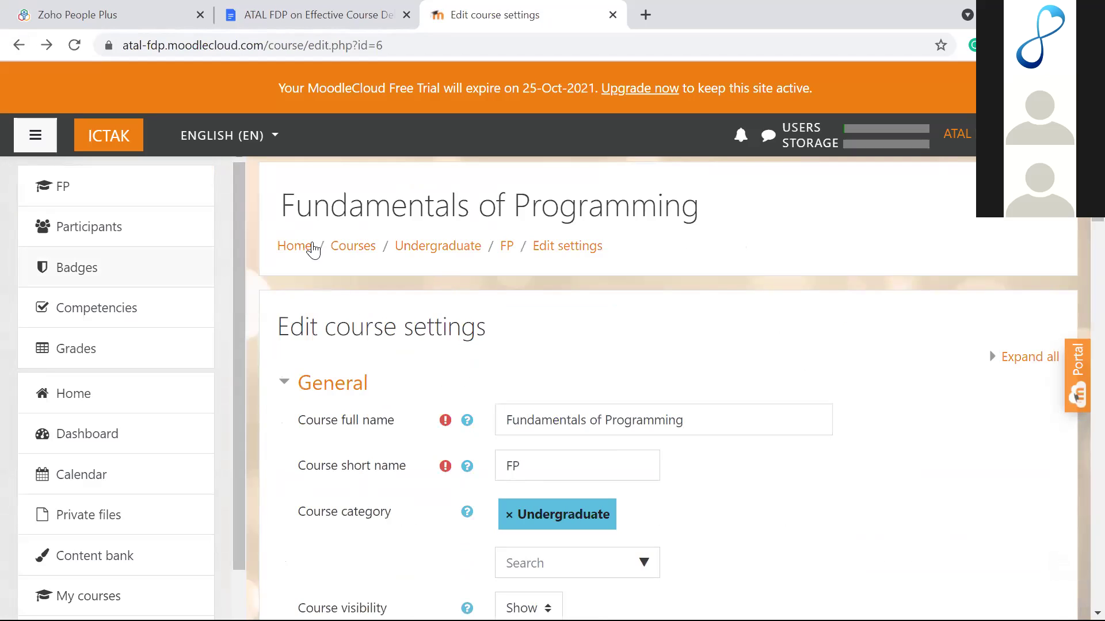
Step: Return to the Fundamentals of Programming course page through the FP breadcrumb link
click(507, 247)
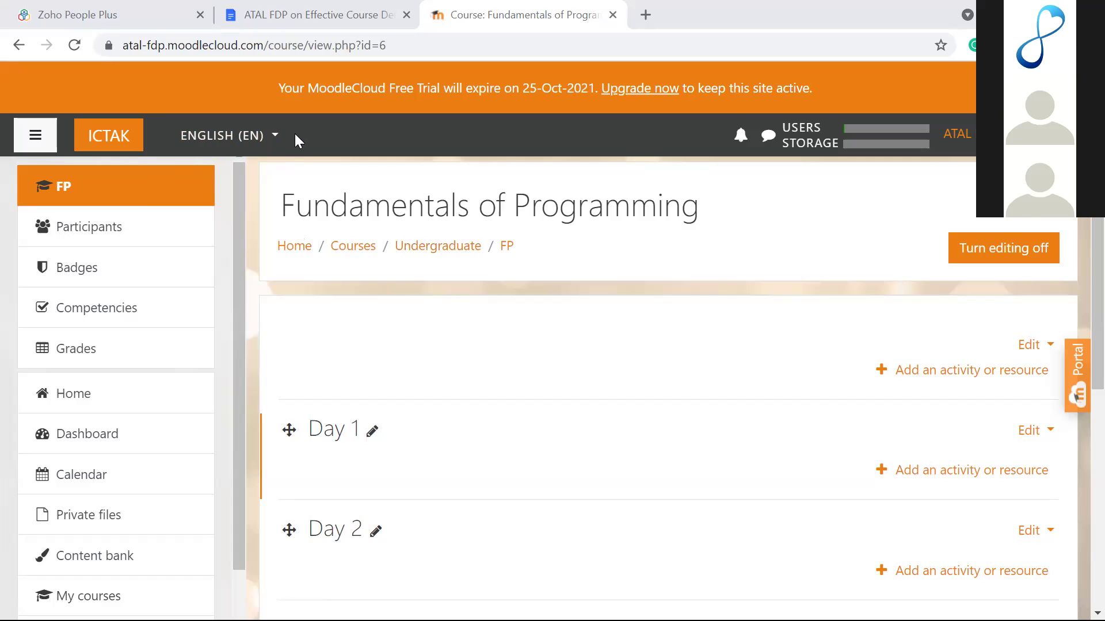
Step: Go to the ICT Academy of Kerala site home page with its available courses
click(94, 398)
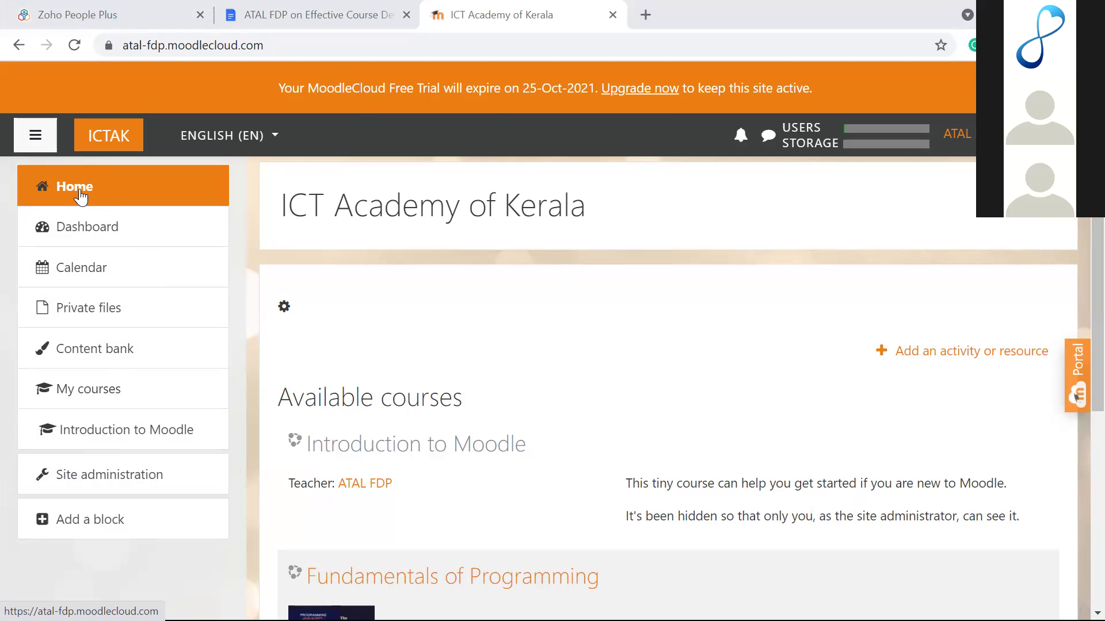
Step: Open Site administration and bring up its Courses section links
click(78, 484)
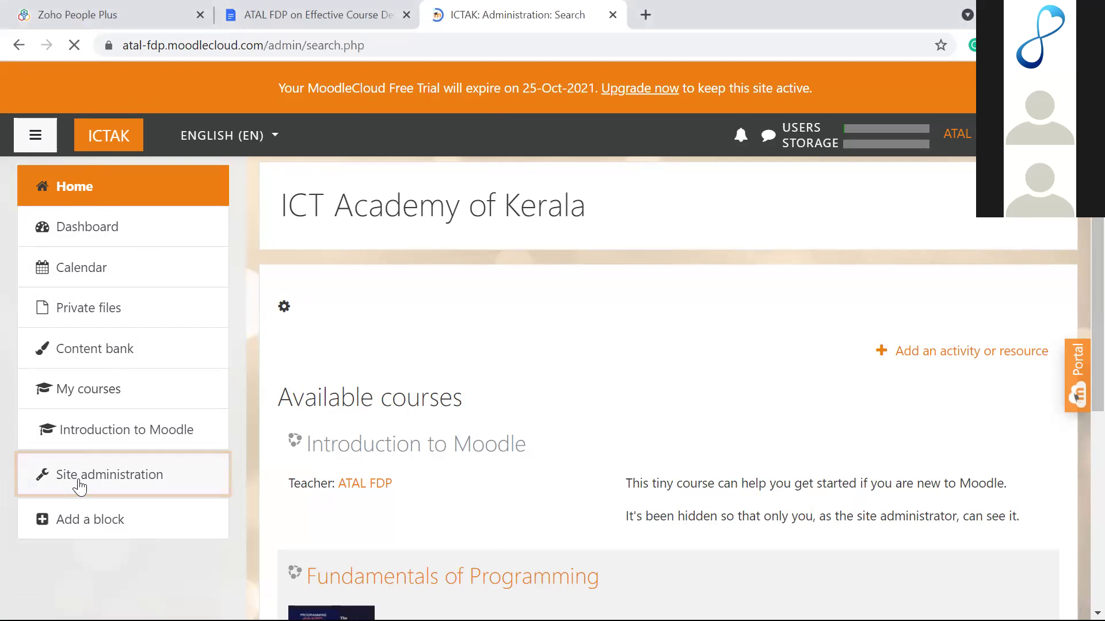
scroll(383, 370, down, 1)
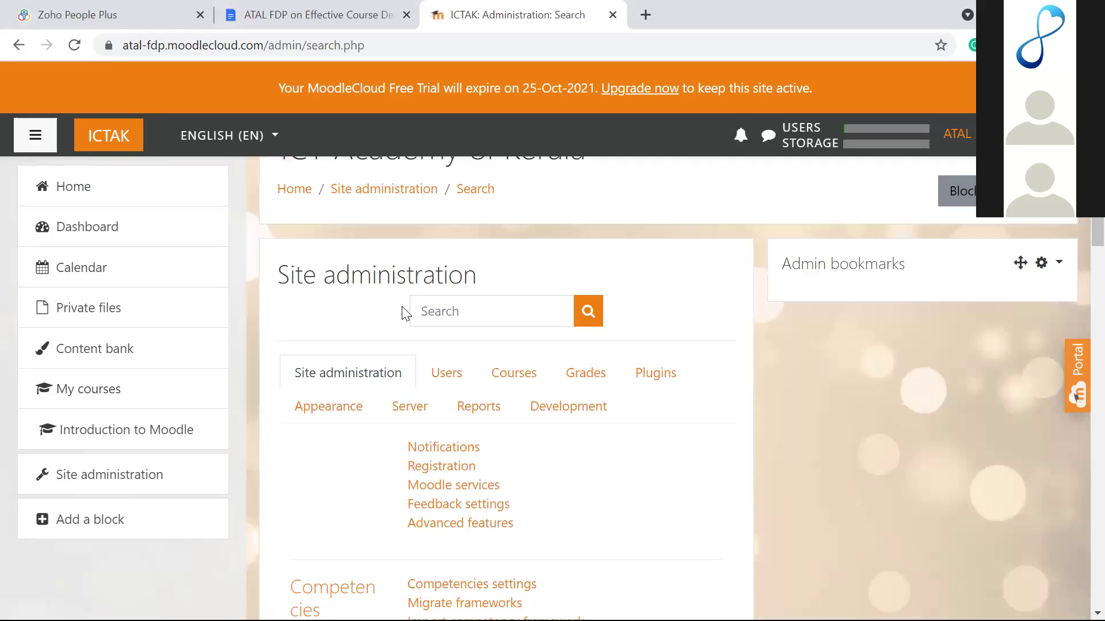
scroll(402, 313, down, 1)
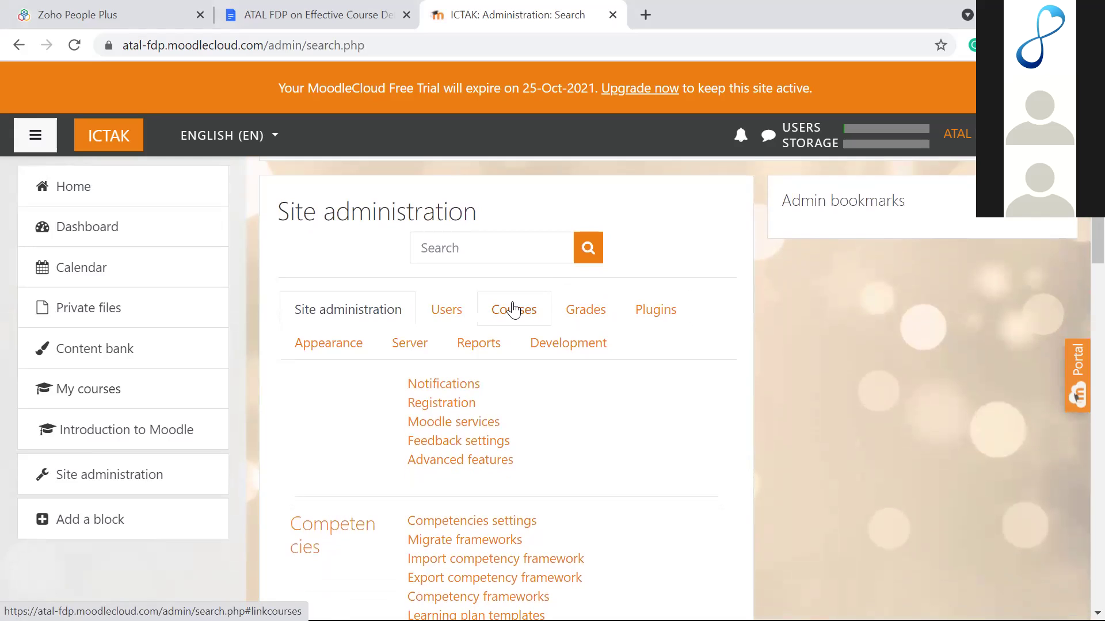
click(534, 326)
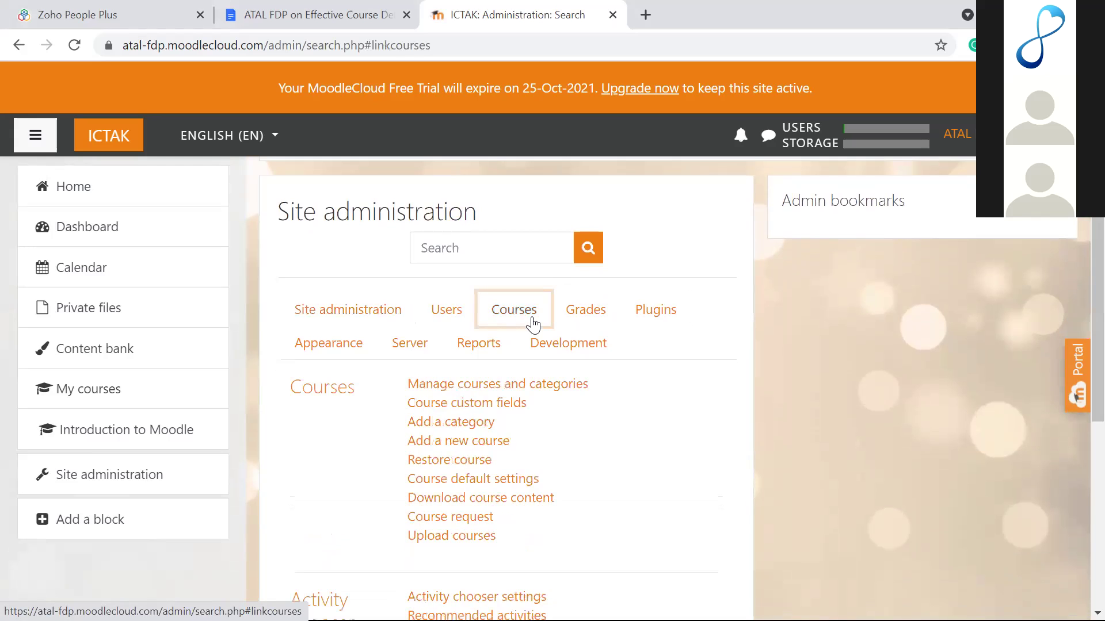
scroll(533, 324, down, 1)
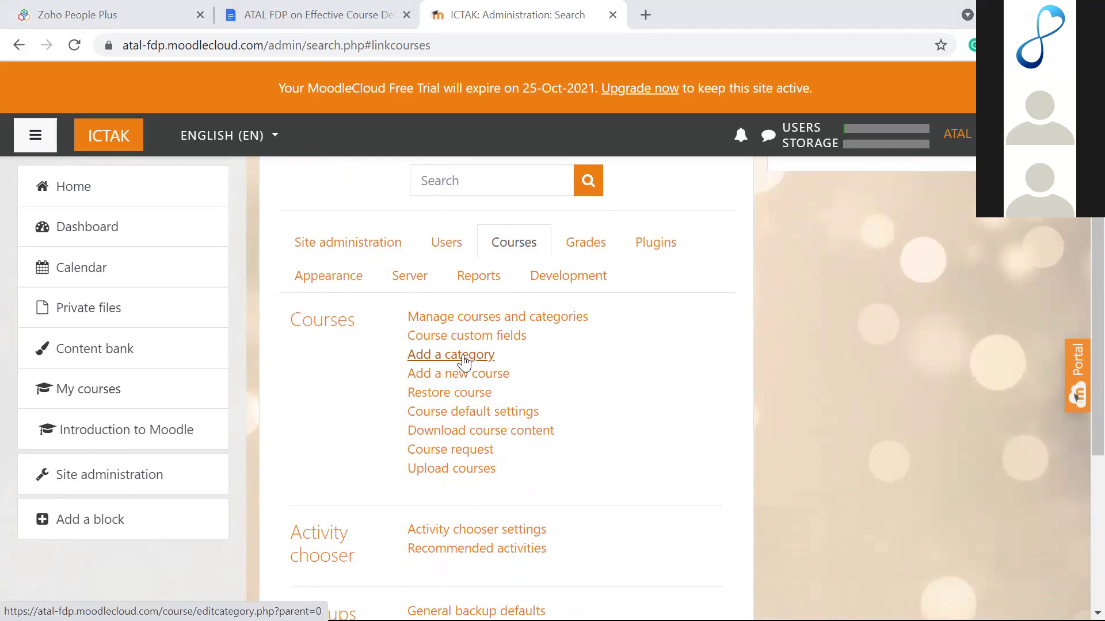
Step: Start a new course category named 'Undergraduate', then cancel the form without creating it
click(464, 356)
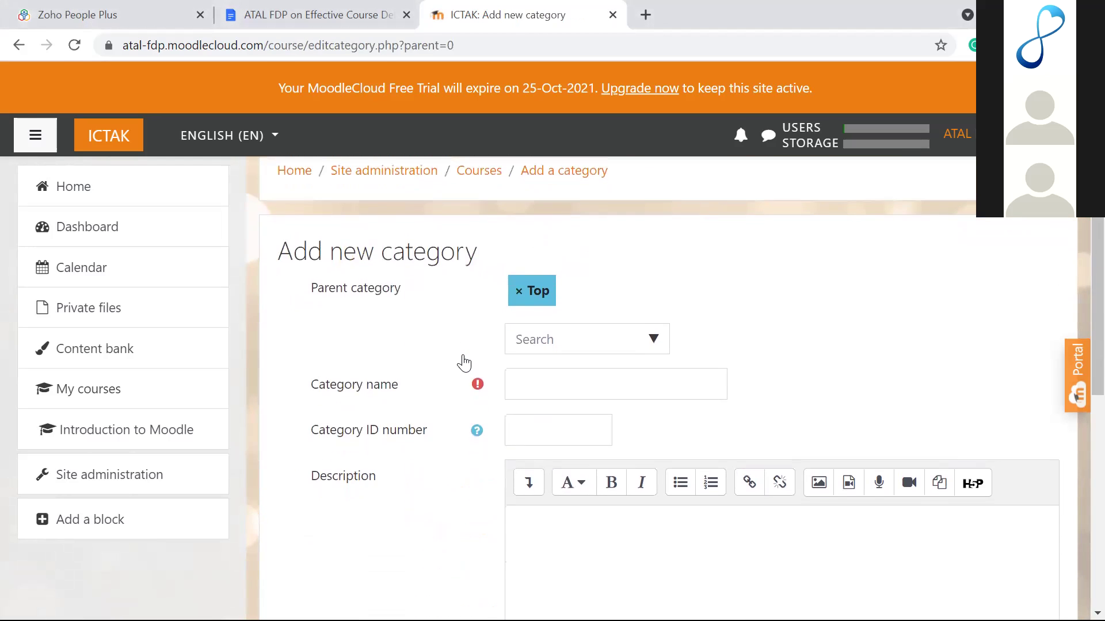
scroll(464, 362, down, 1)
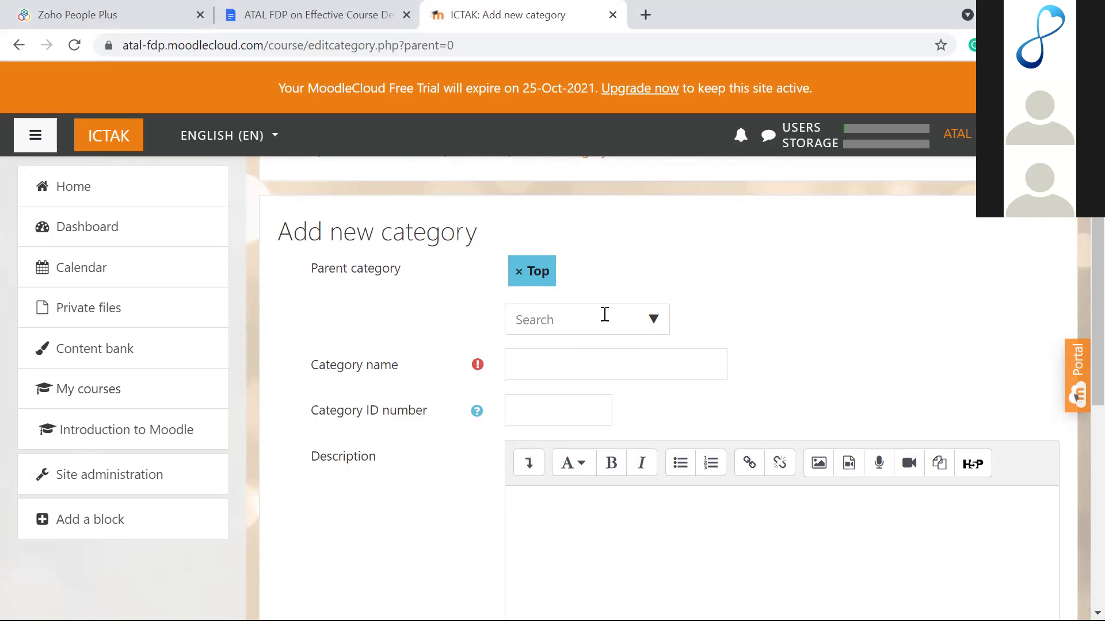
scroll(604, 315, down, 2)
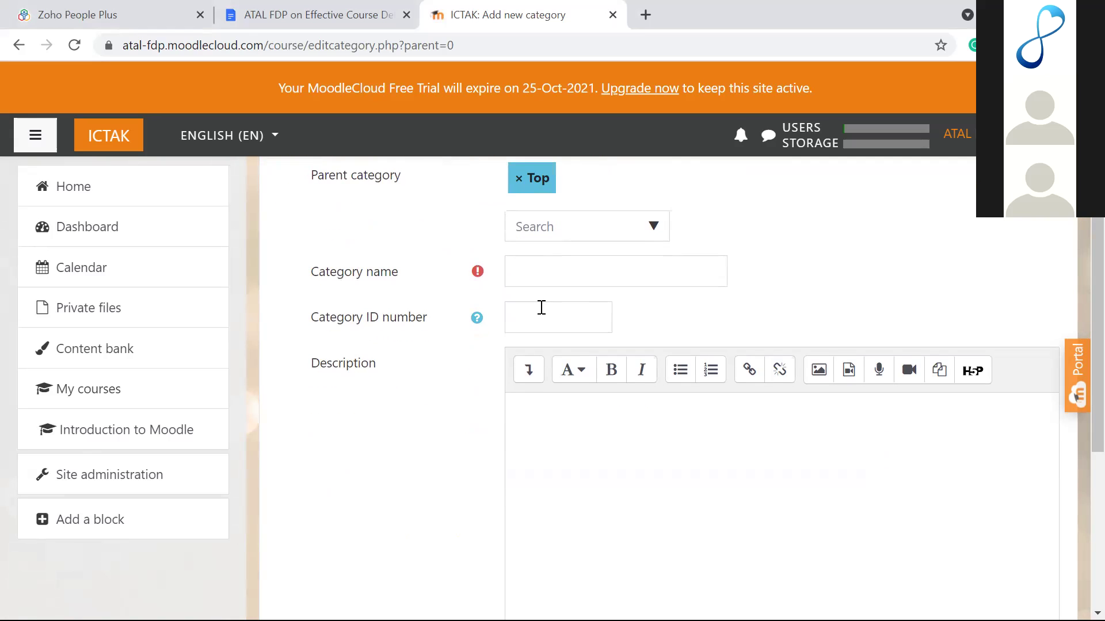
click(529, 271)
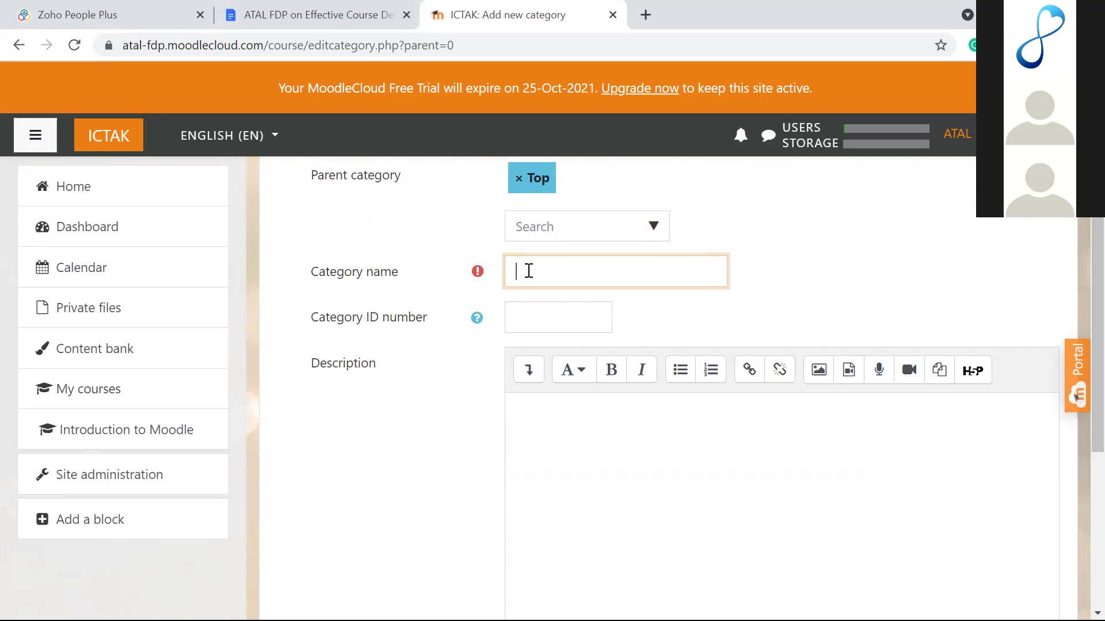
text(Undergraduate)
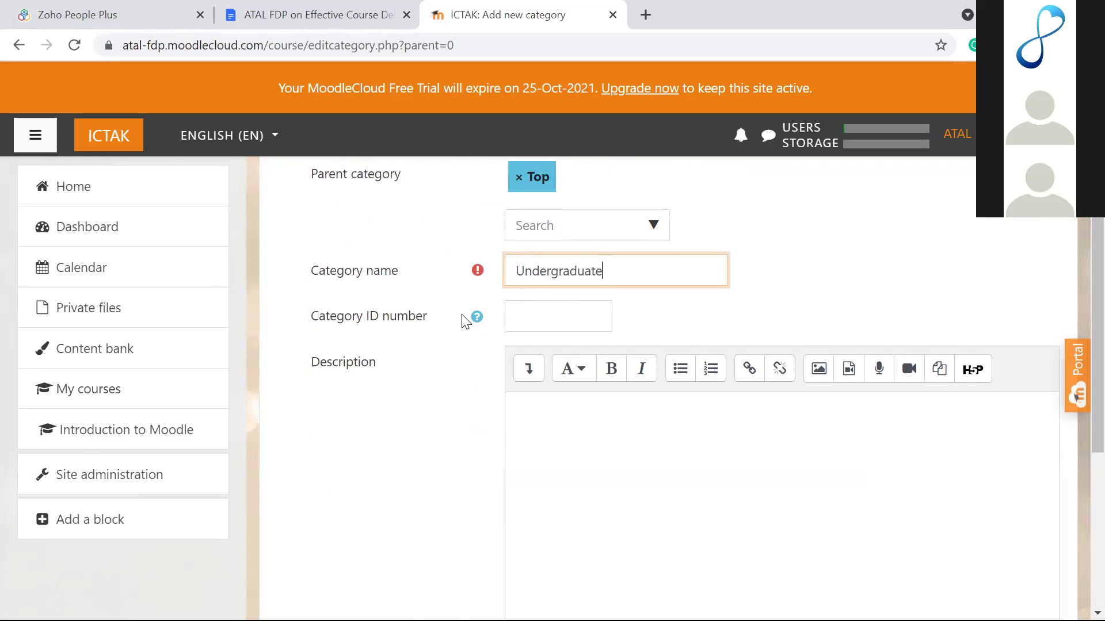
scroll(466, 322, down, 5)
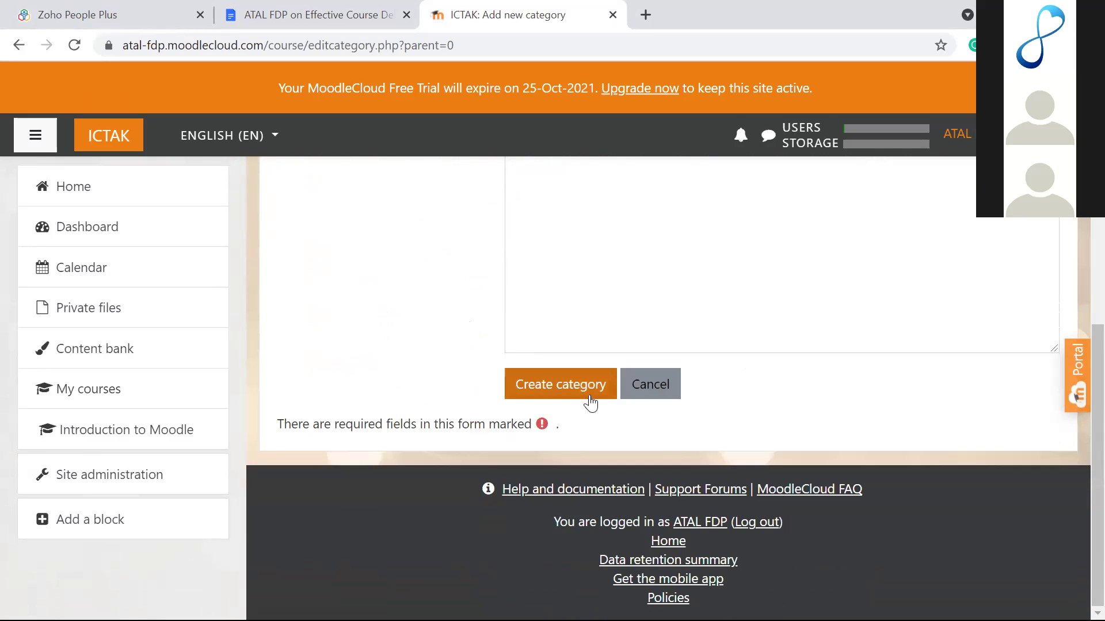
click(653, 390)
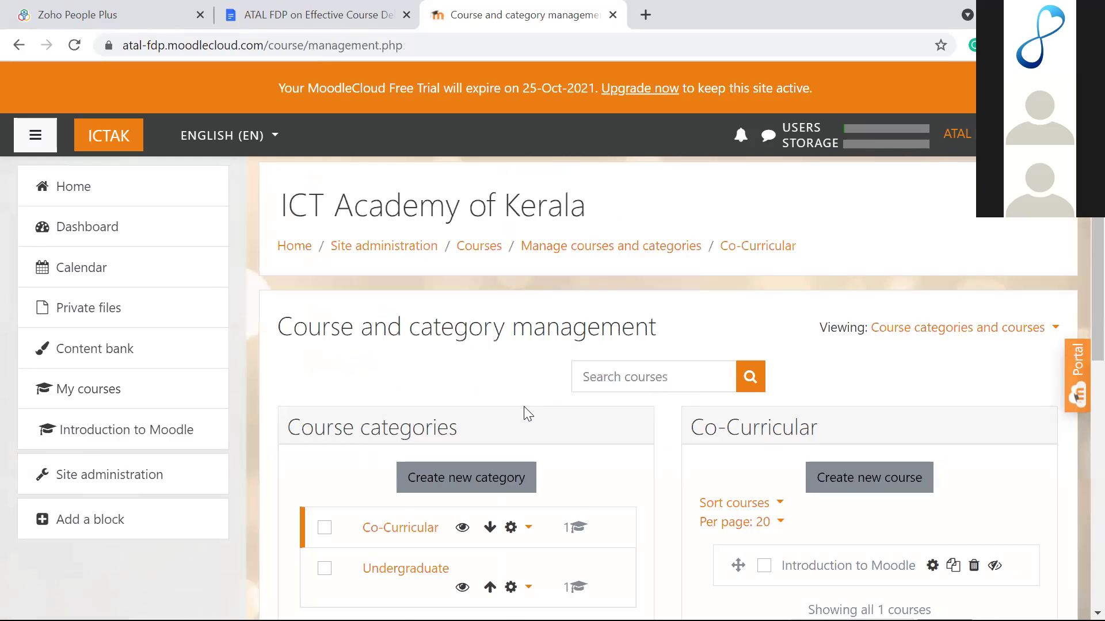
Step: Scroll to Co-Curricular in category management and open its gear actions menu
scroll(467, 440, down, 3)
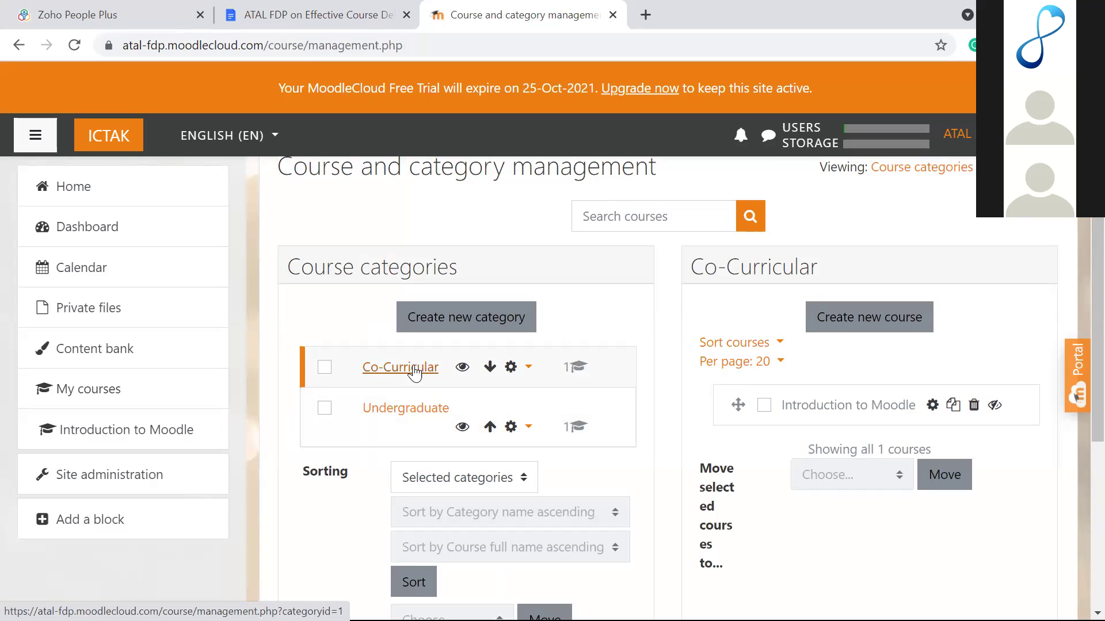
click(512, 372)
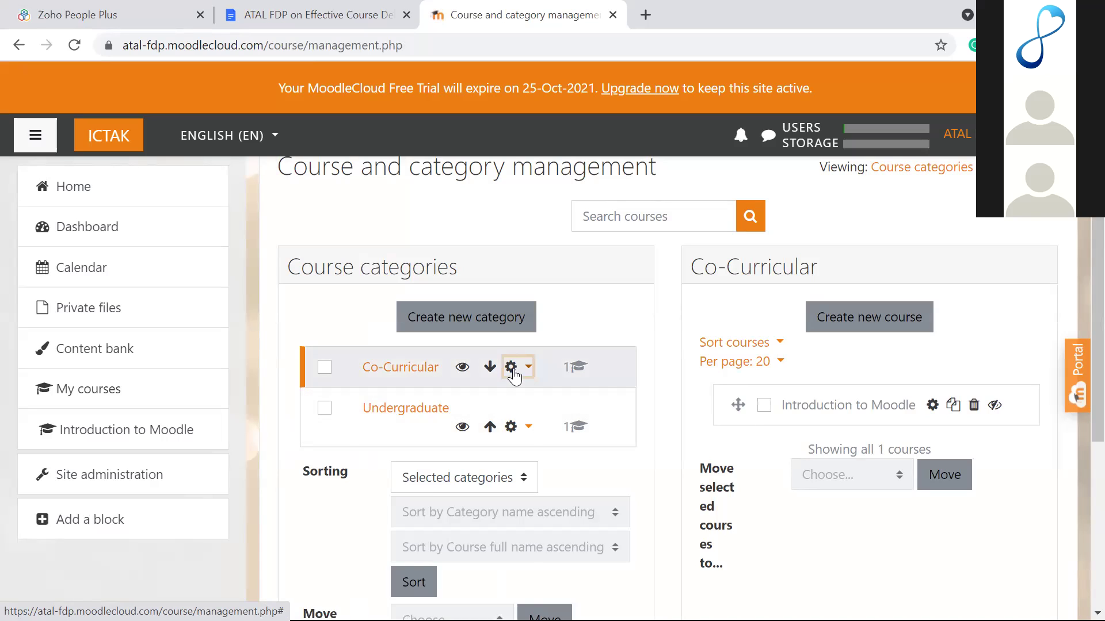
Step: Open the Co-Curricular category's edit form, keeping its name Co-Curricular
click(393, 398)
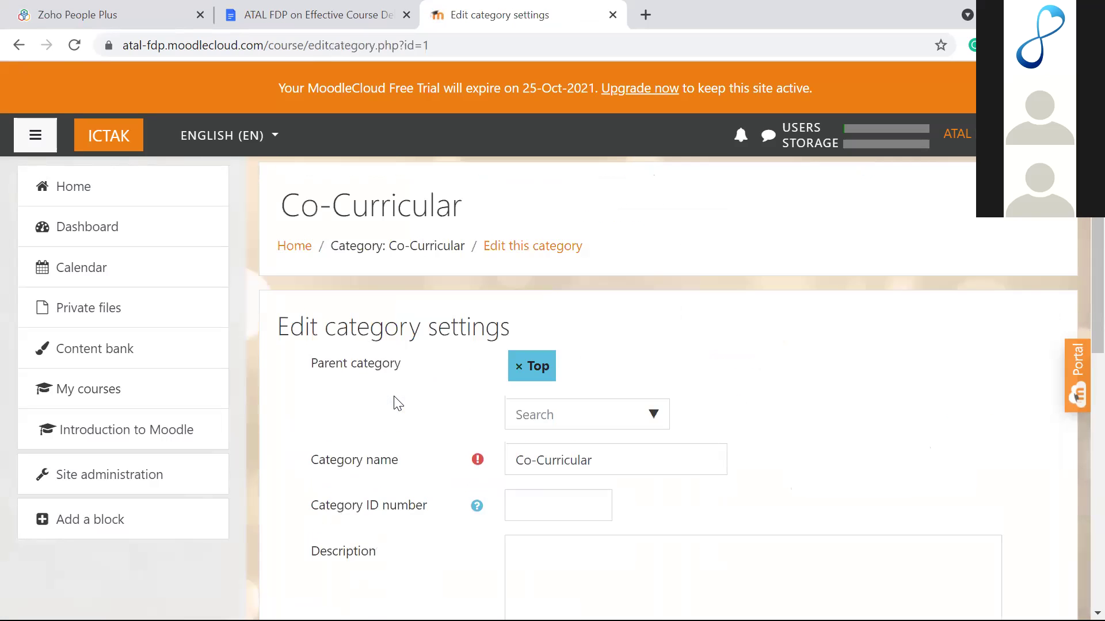
scroll(396, 402, down, 2)
scroll(396, 402, down, 1)
click(611, 294)
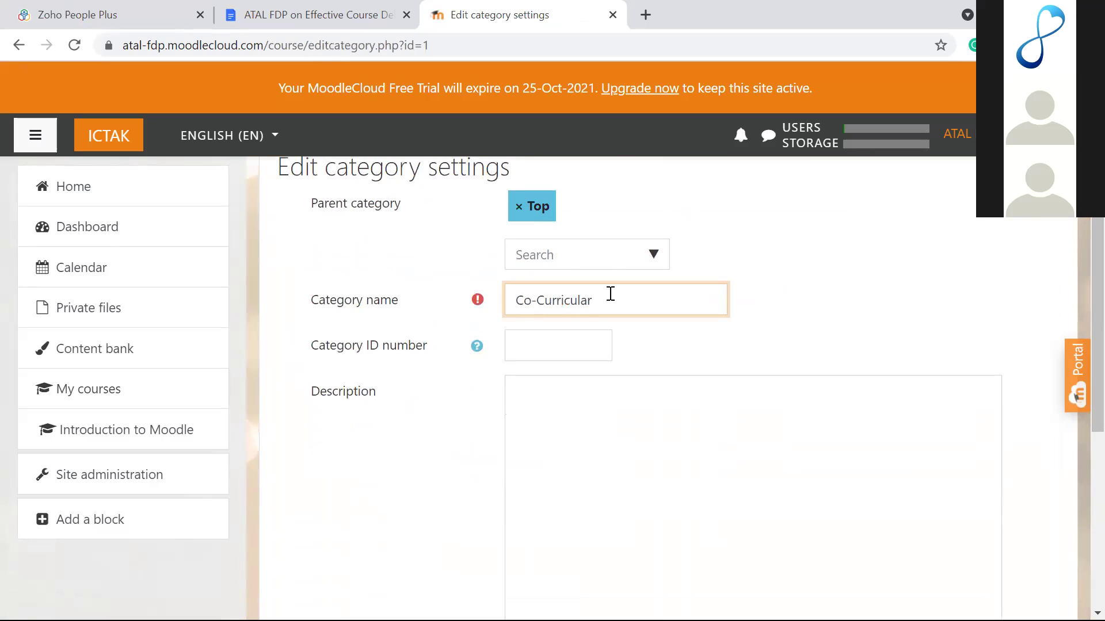
click(797, 324)
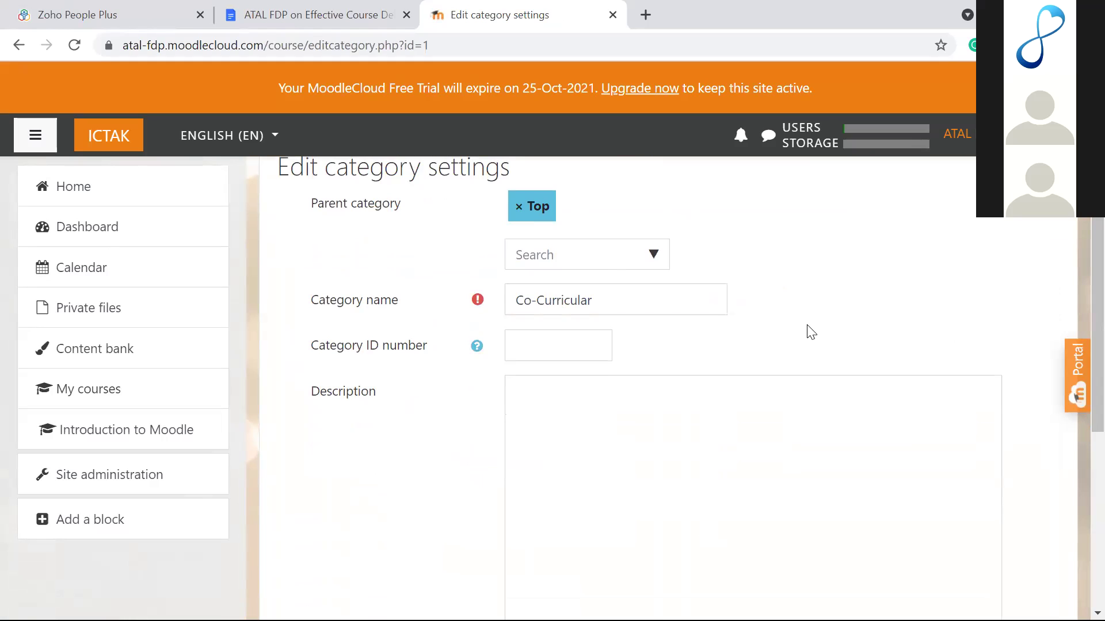
scroll(811, 333, down, 5)
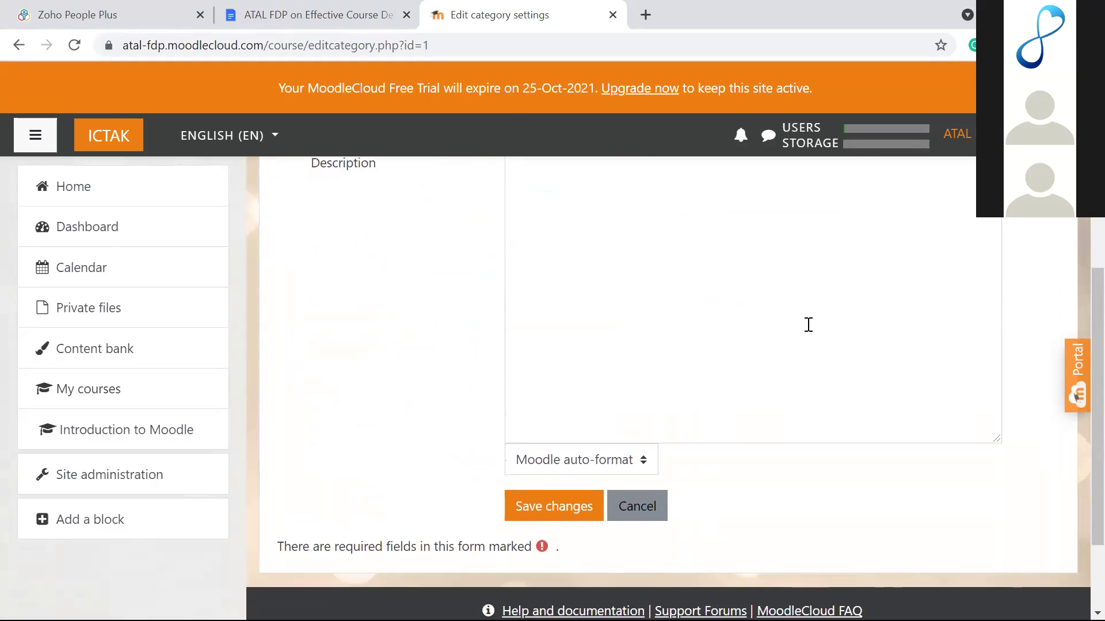
Step: Cancel the Co-Curricular edit unchanged and go to the Site administration overview
click(636, 410)
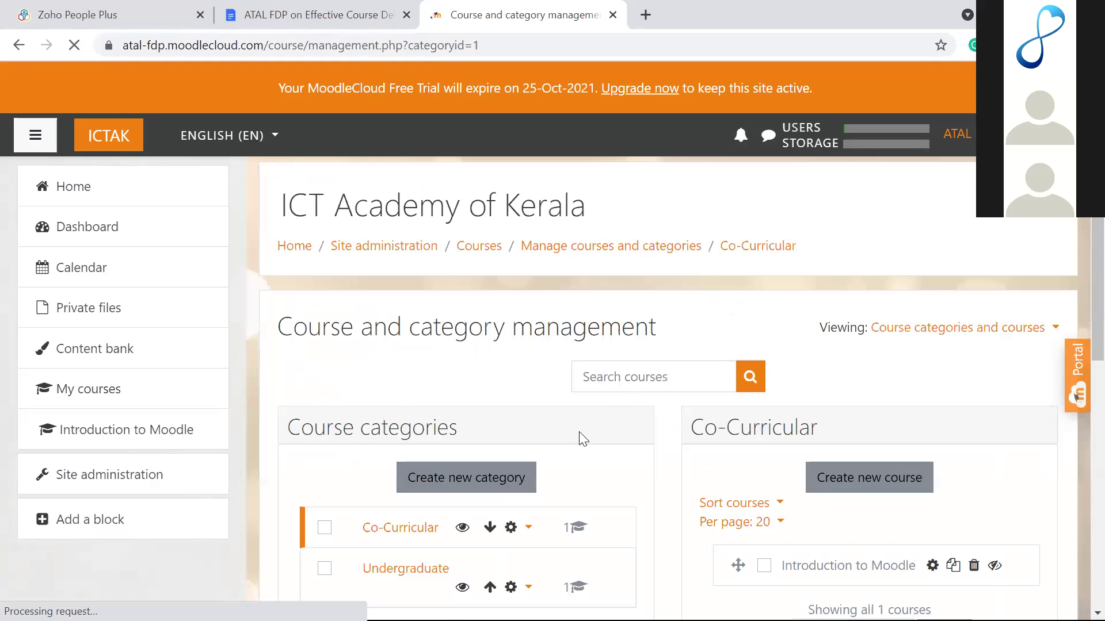
scroll(568, 438, down, 3)
scroll(567, 435, down, 1)
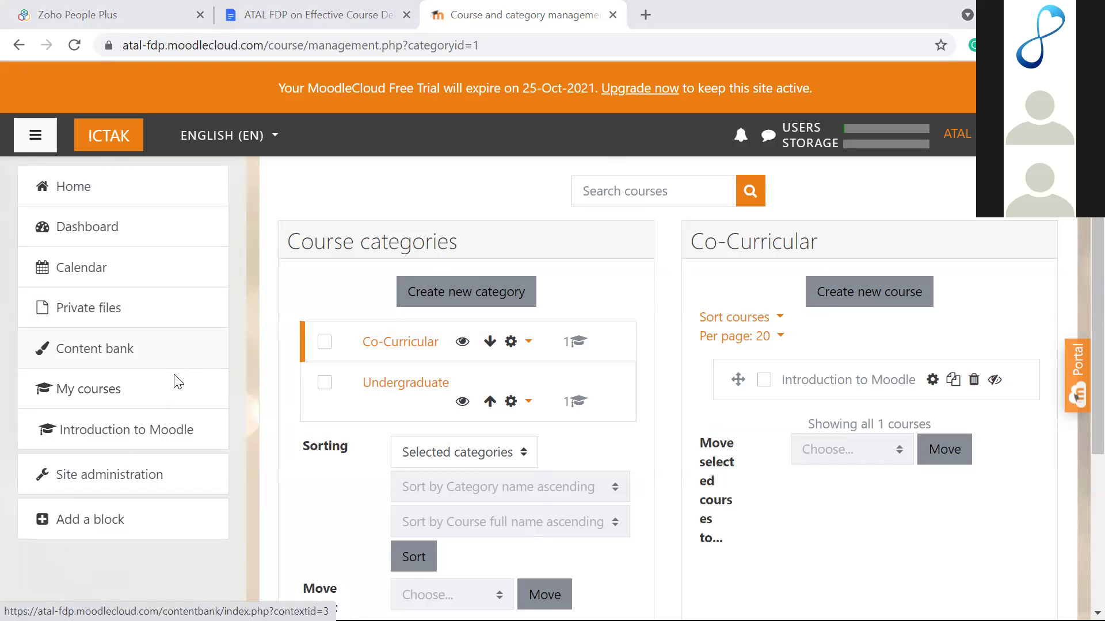
click(130, 482)
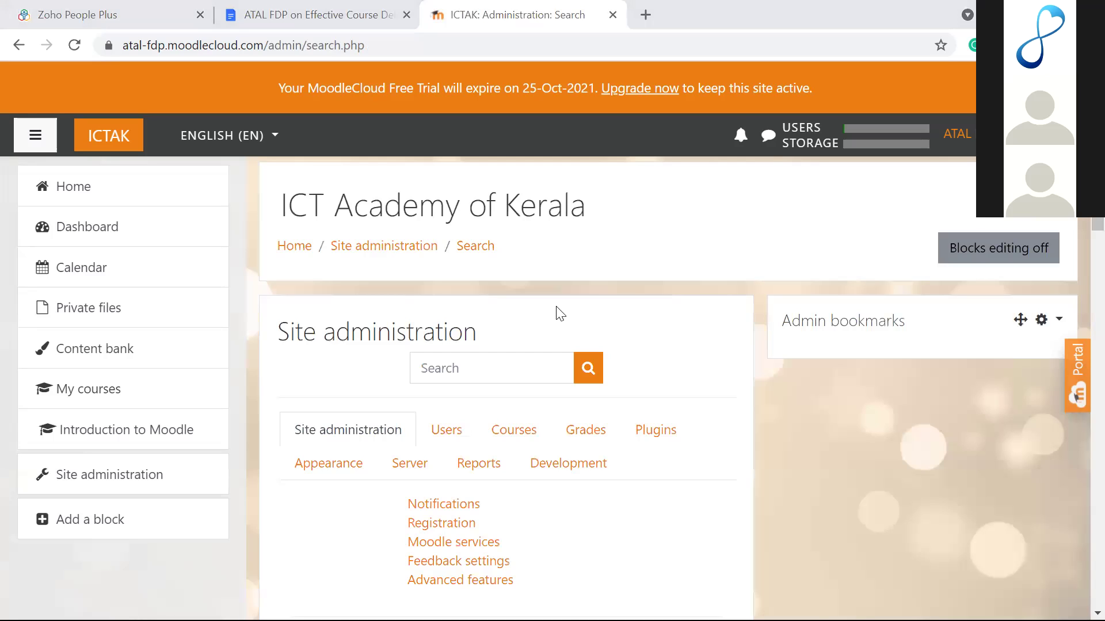
Step: Reload Site administration and show its Courses settings, including category management and adding courses
click(101, 479)
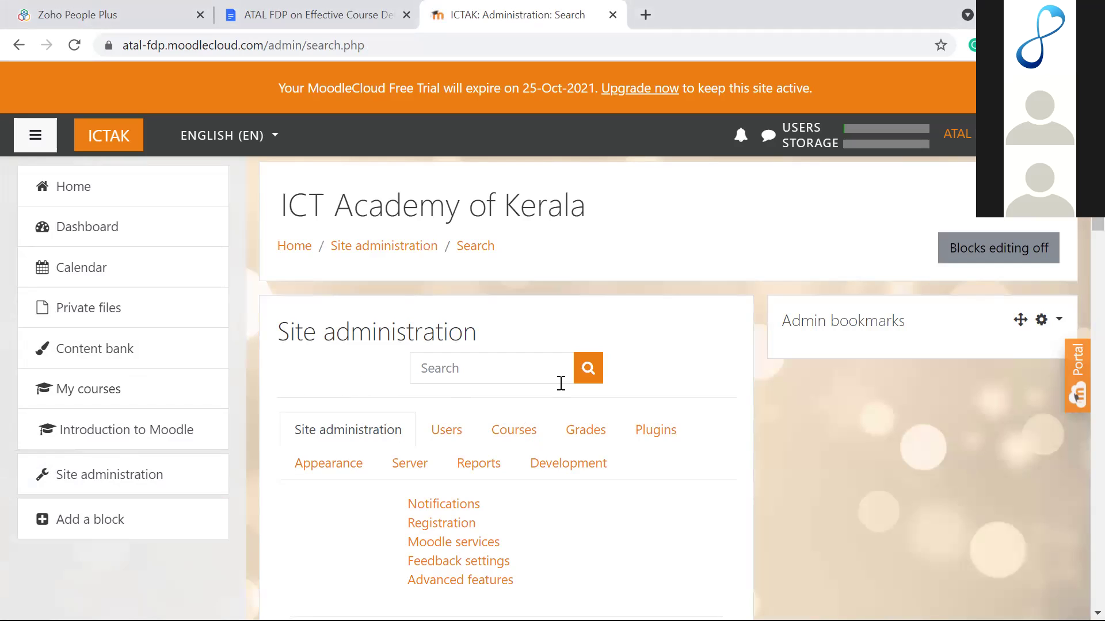
scroll(693, 389, down, 3)
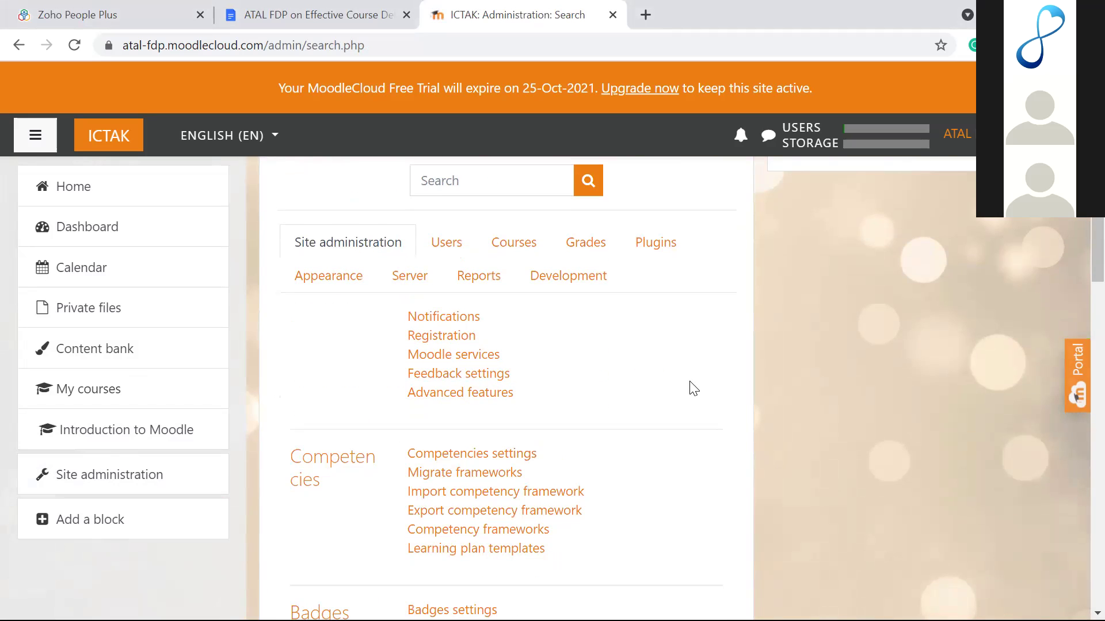
scroll(692, 389, up, 1)
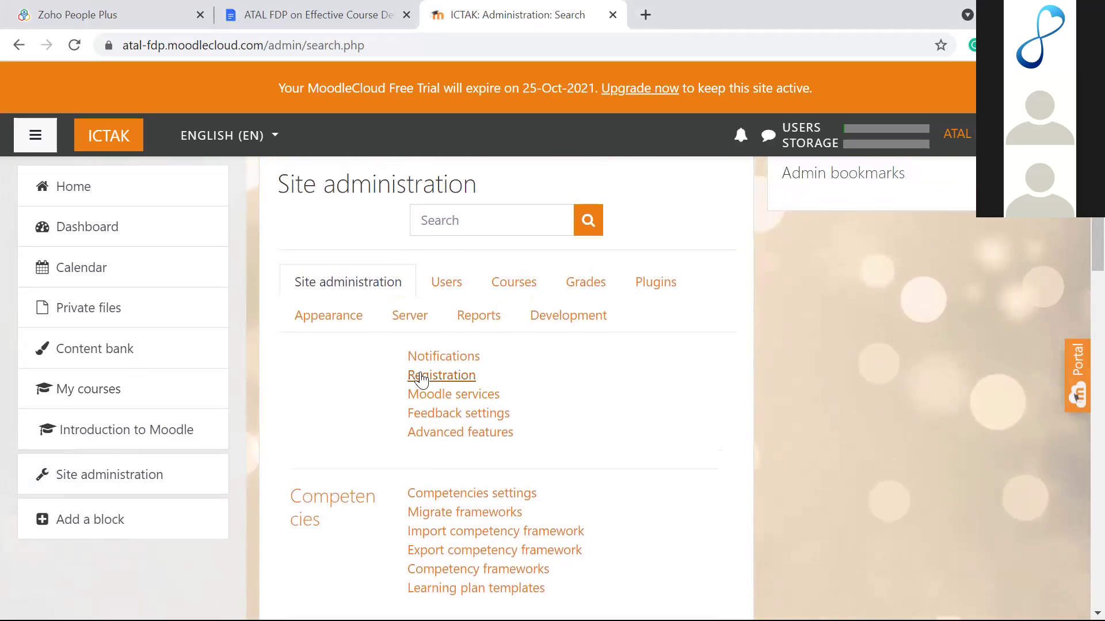
click(510, 295)
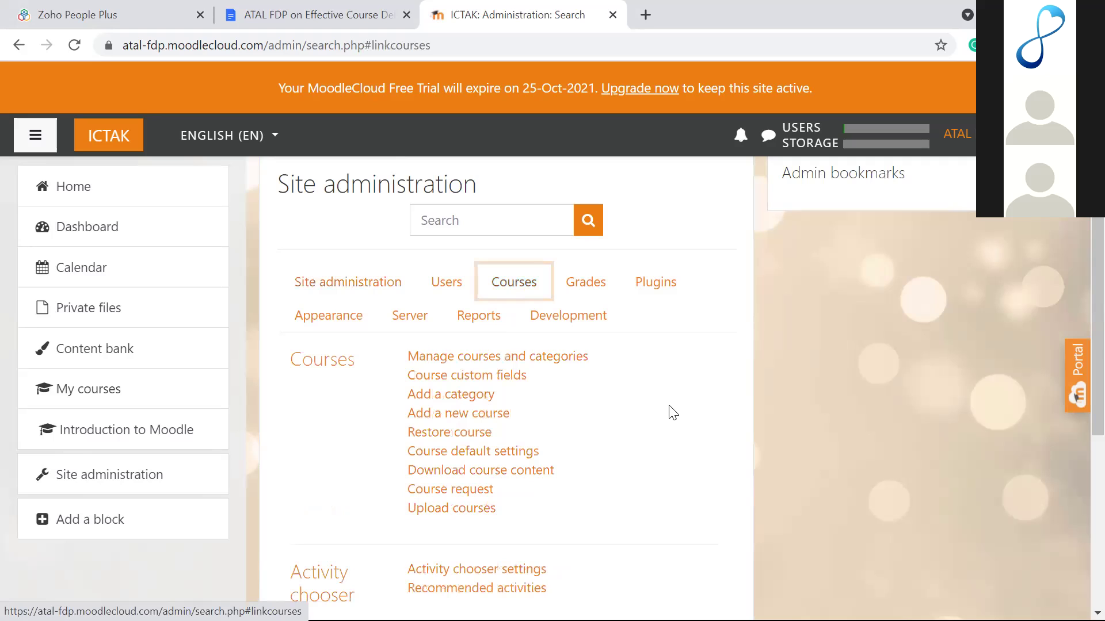
scroll(673, 412, down, 2)
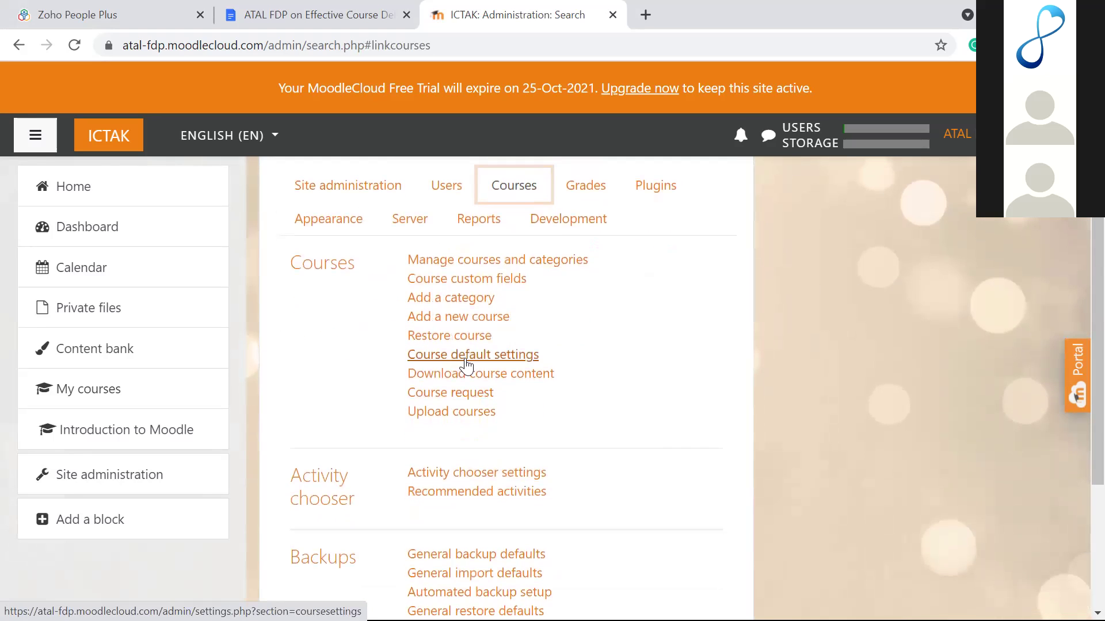
Step: Start a new course named 'Fundamentals Of Programming' with short name FP
click(447, 317)
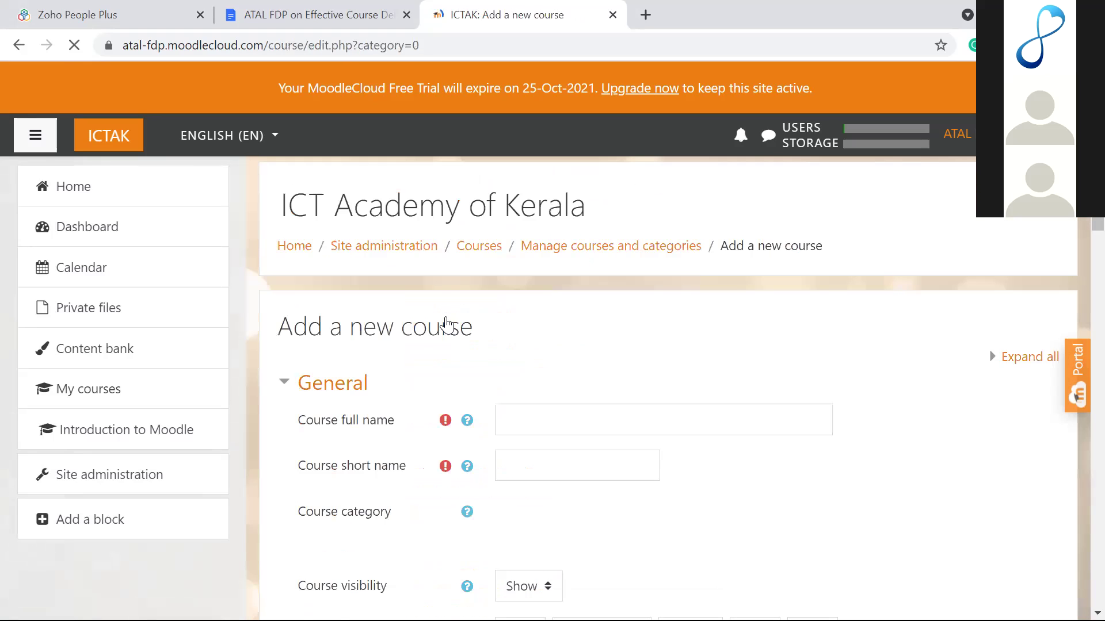
scroll(447, 324, down, 4)
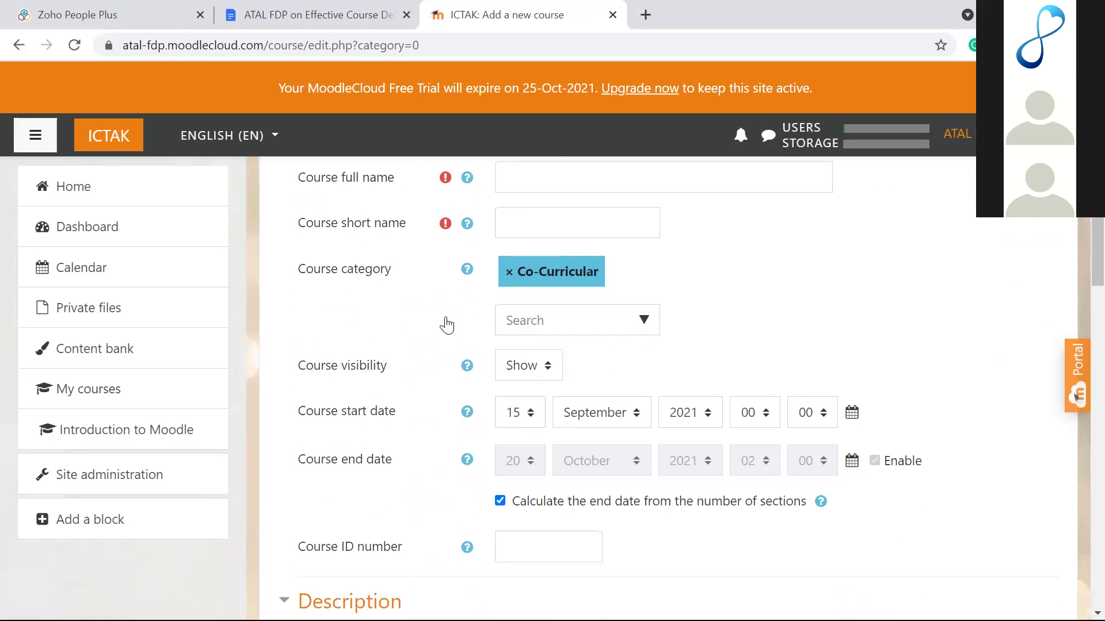
scroll(447, 324, up, 2)
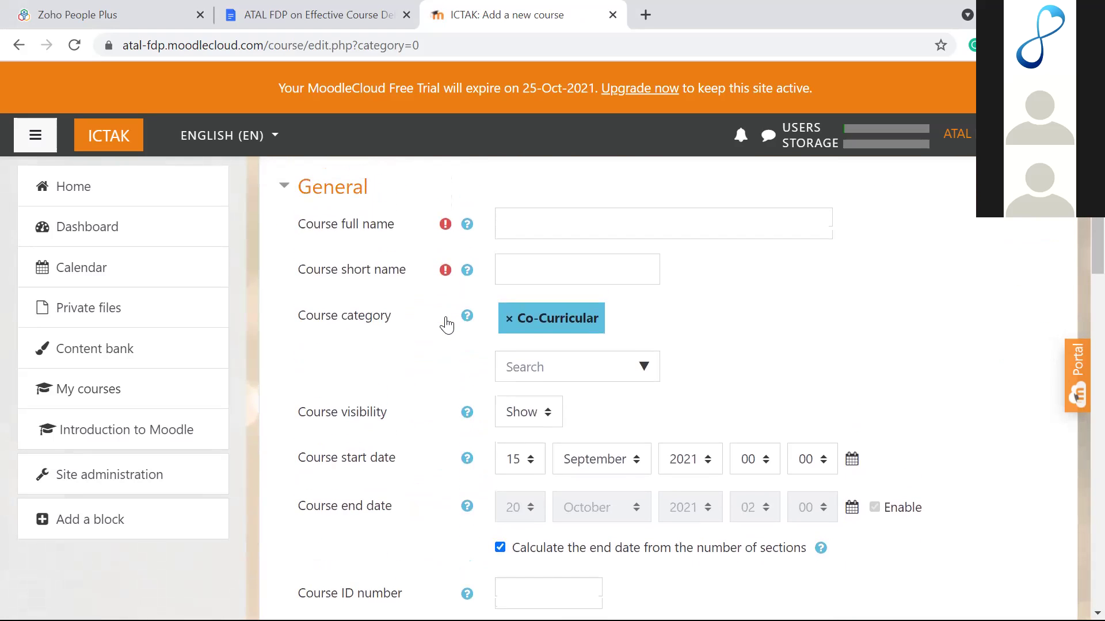
click(529, 260)
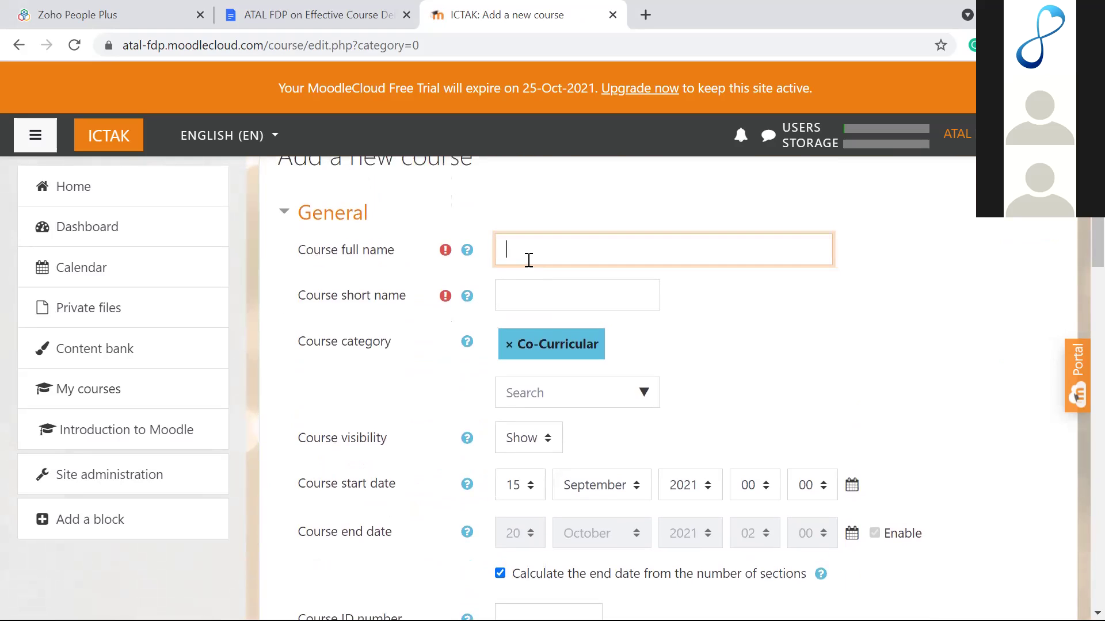
text(Fundamentals Of Programming)
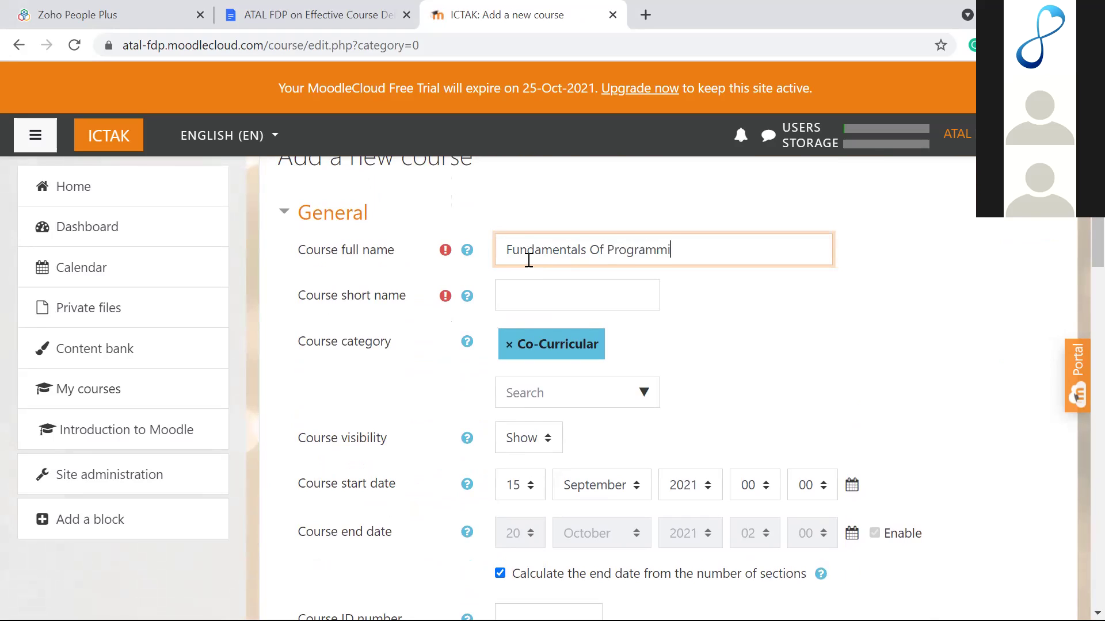
click(516, 295)
text(FP)
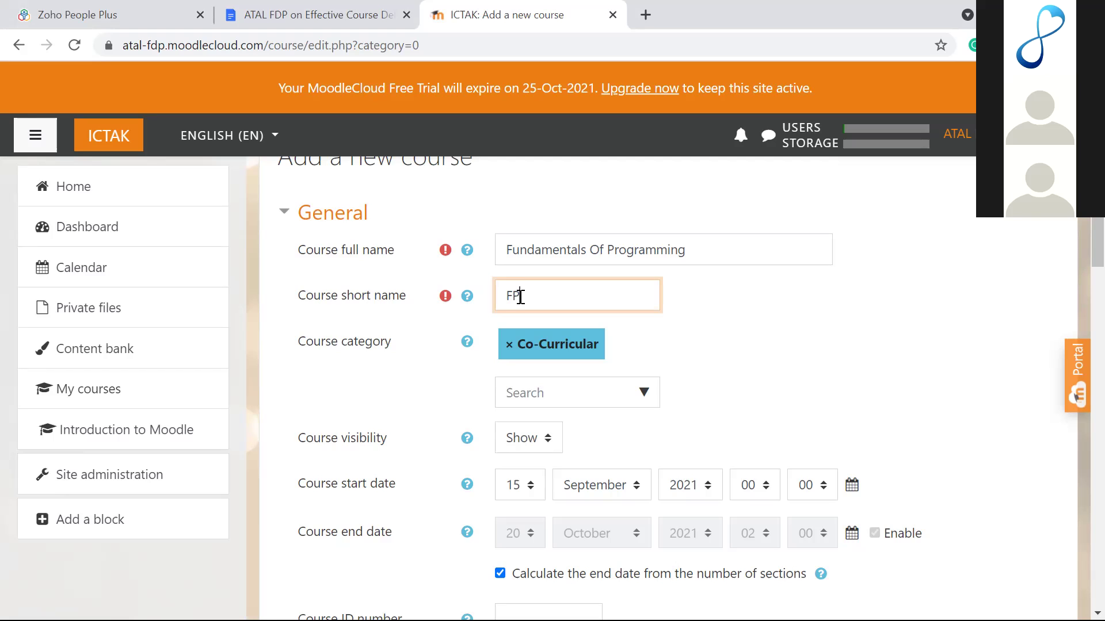
click(655, 323)
scroll(655, 322, down, 2)
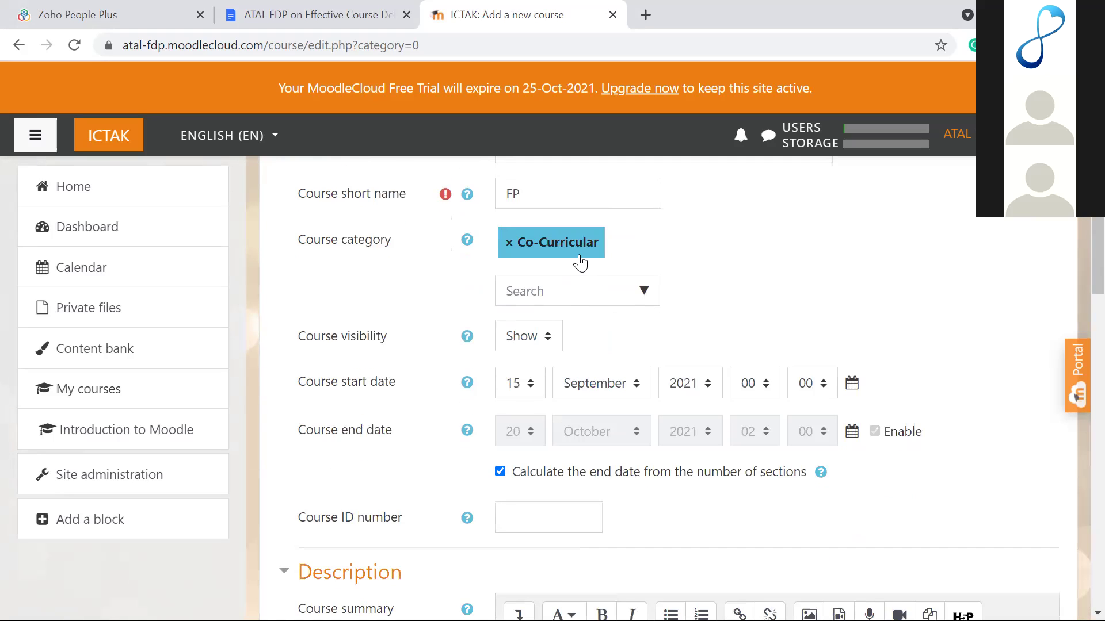
click(641, 296)
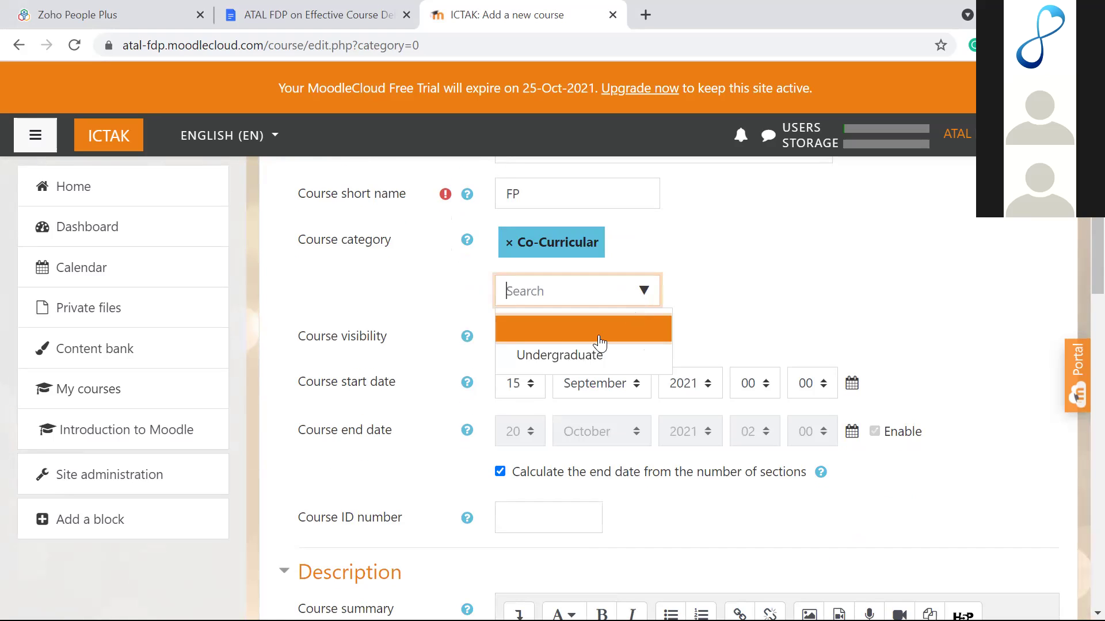
click(585, 365)
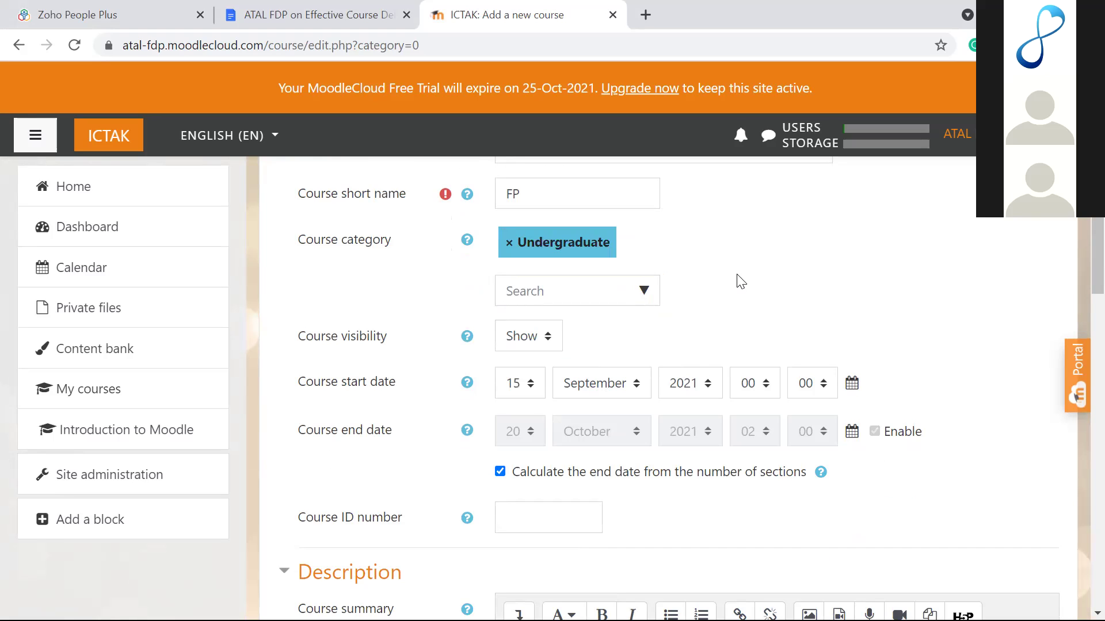
scroll(741, 282, up, 1)
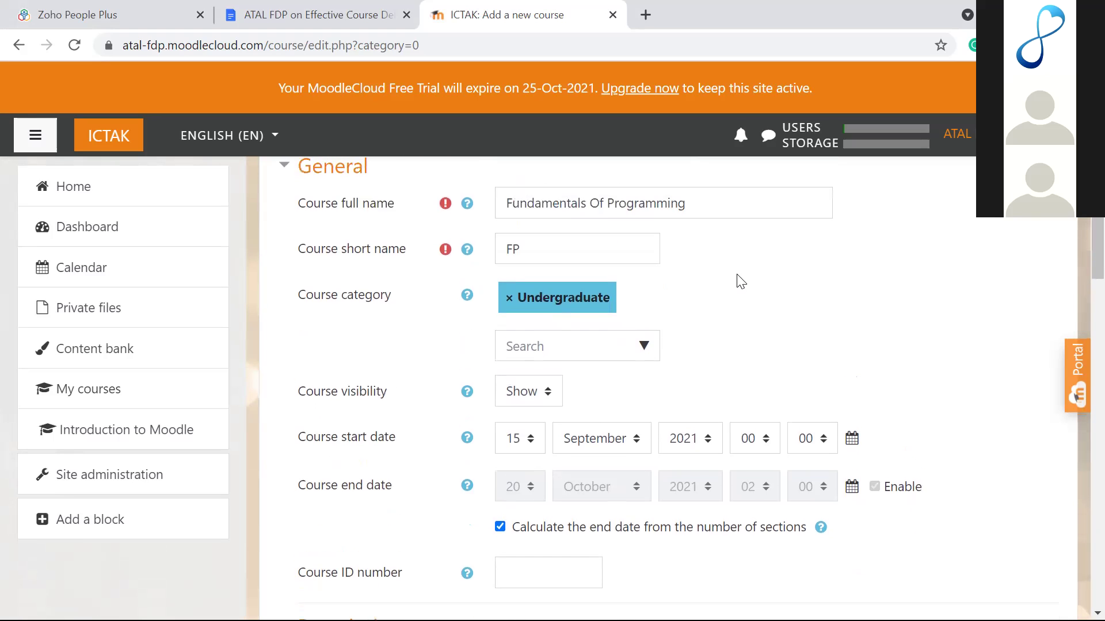
click(642, 366)
click(696, 369)
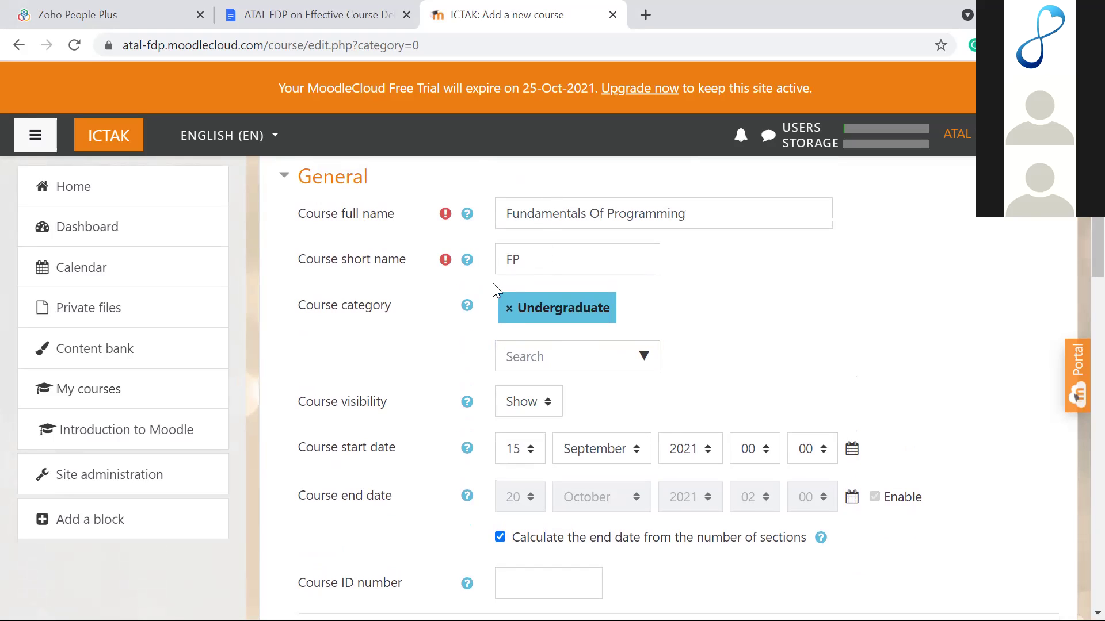
scroll(645, 310, down, 1)
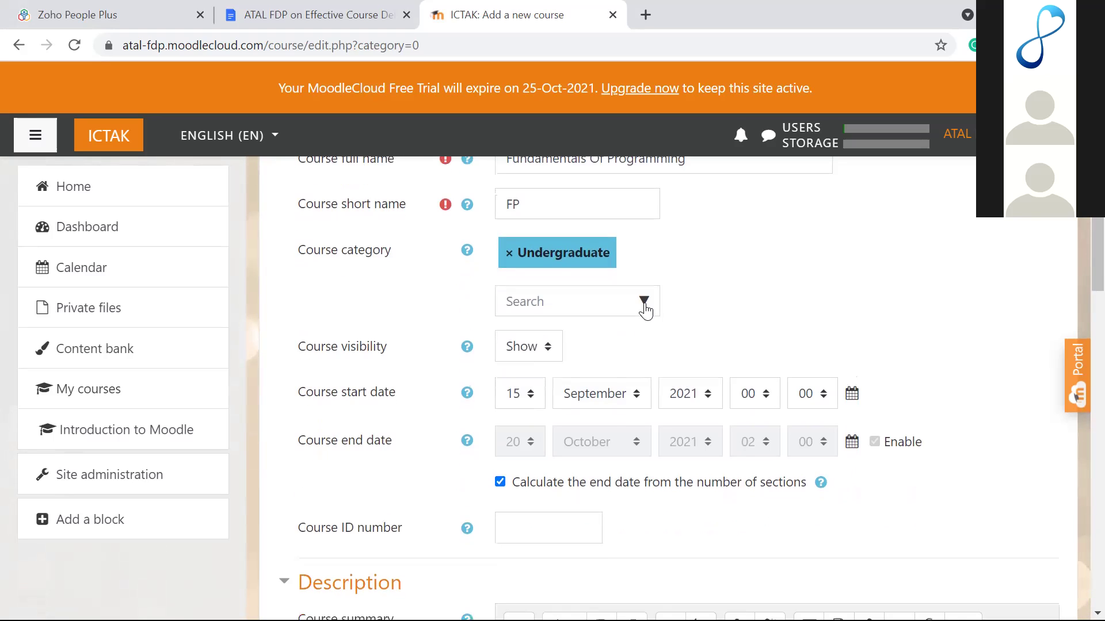
scroll(645, 309, down, 1)
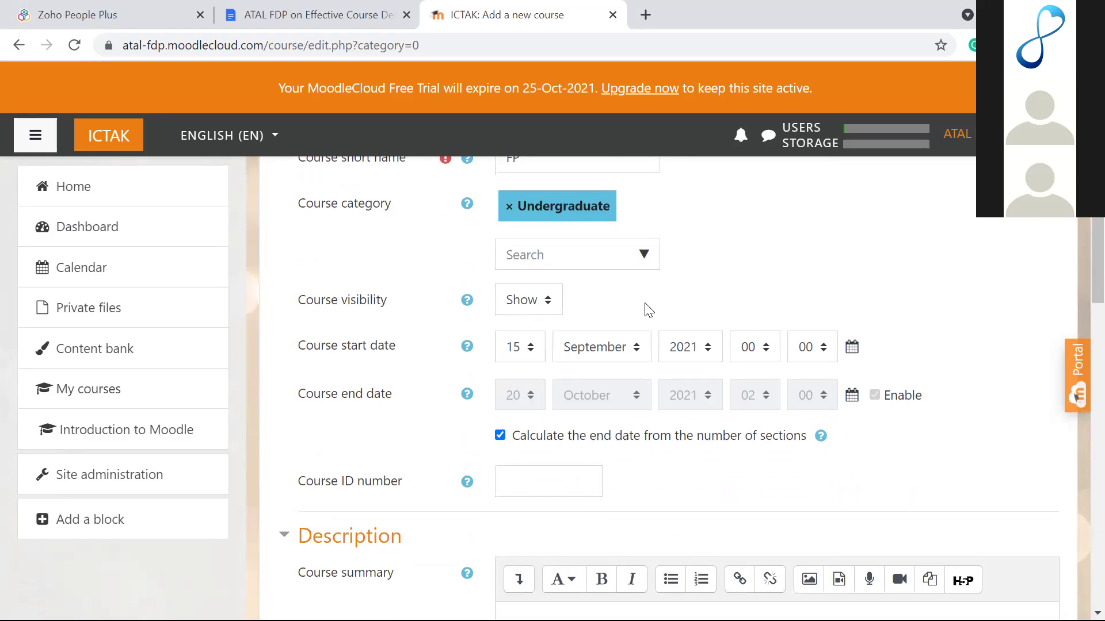
scroll(647, 309, down, 1)
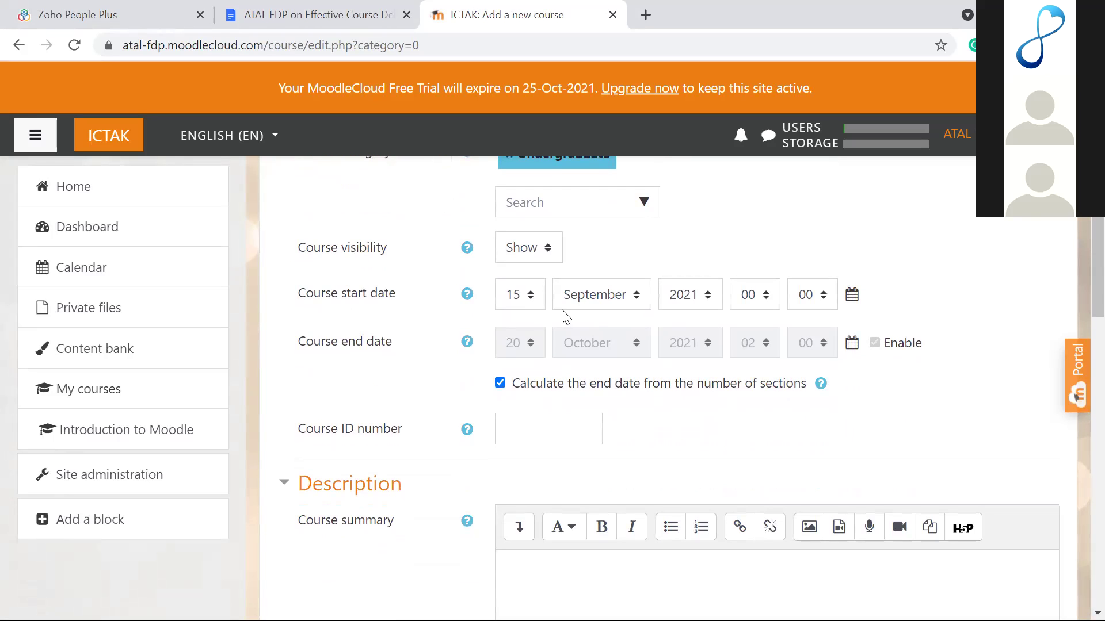
Step: Make the end date manual, with end day 12 and start day 13
click(499, 383)
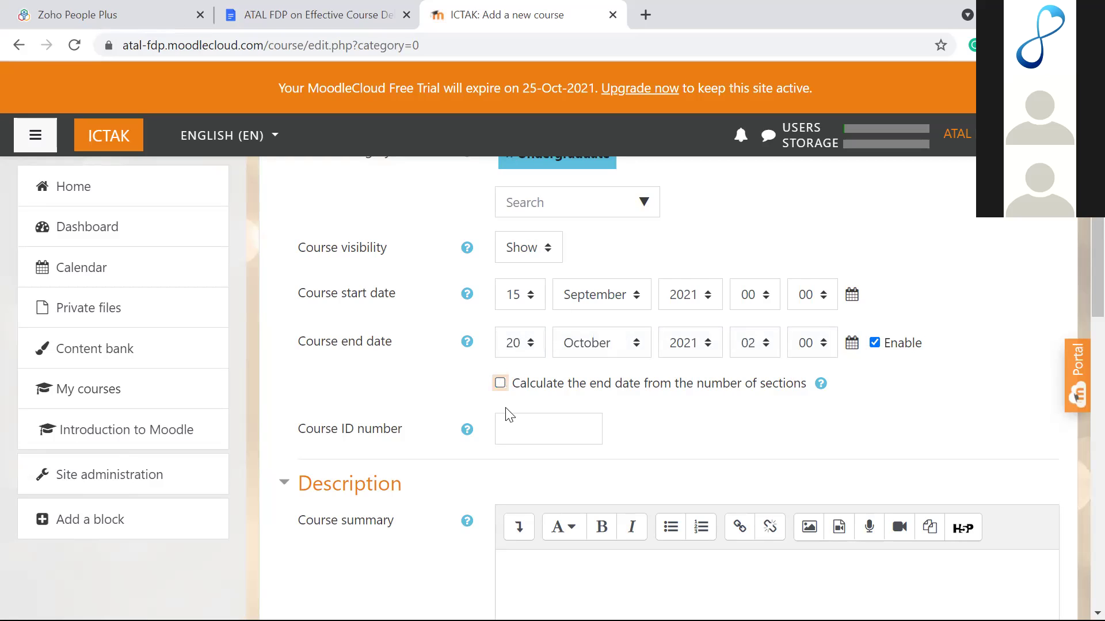
click(521, 343)
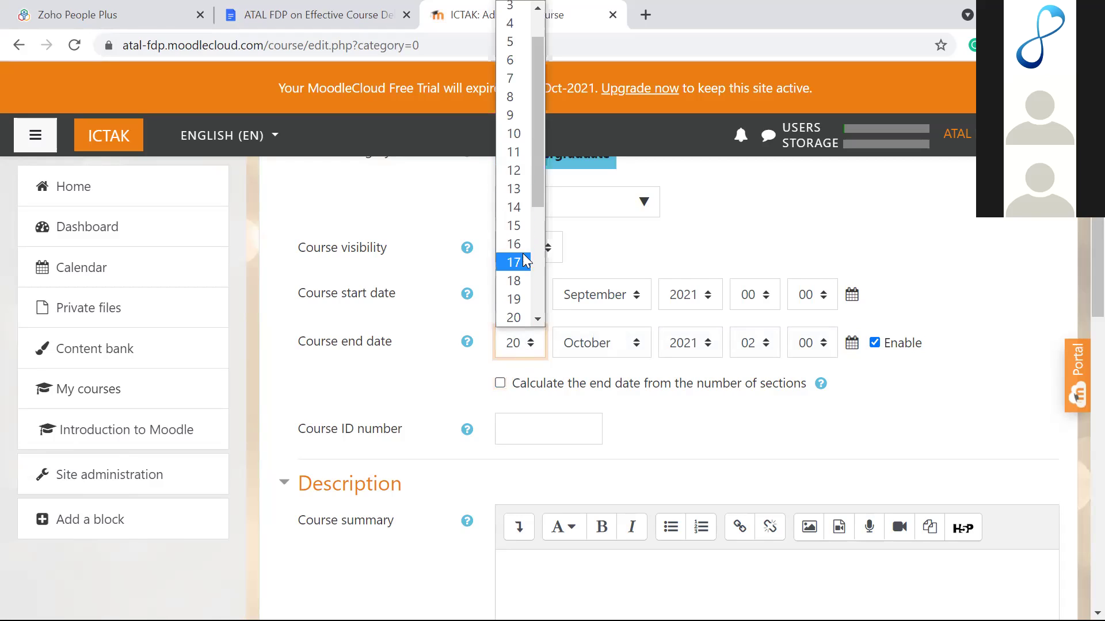
click(520, 304)
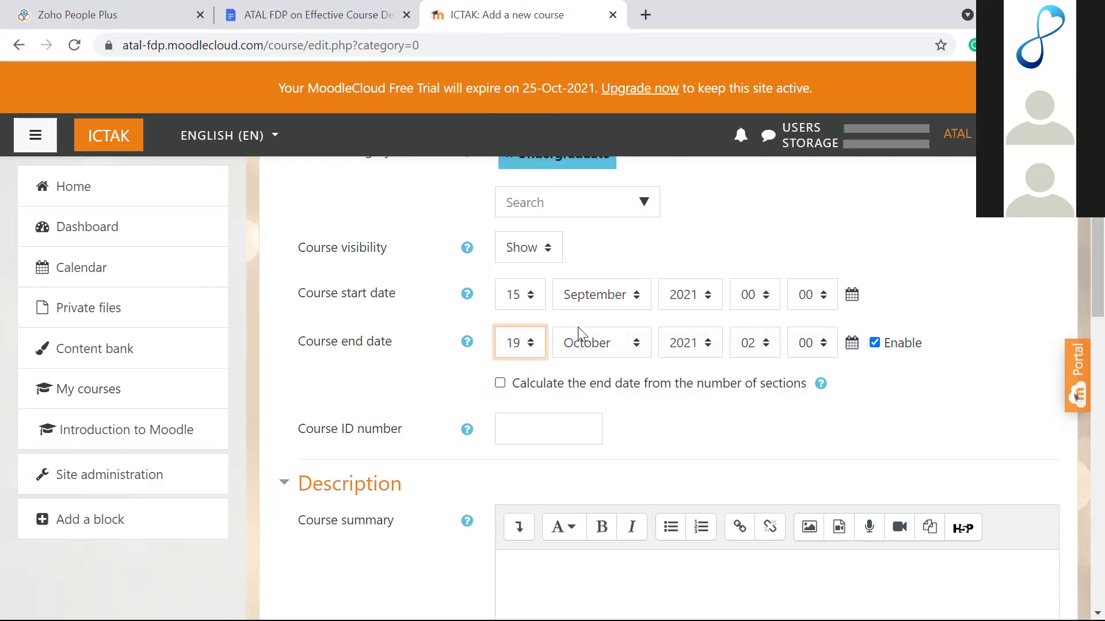
click(533, 348)
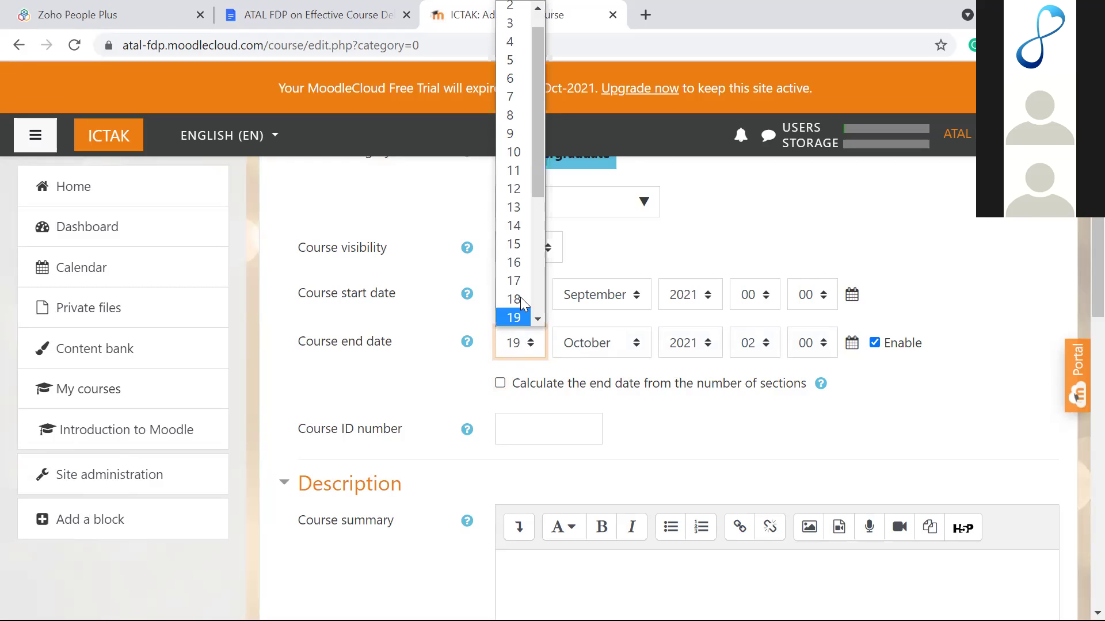
click(513, 192)
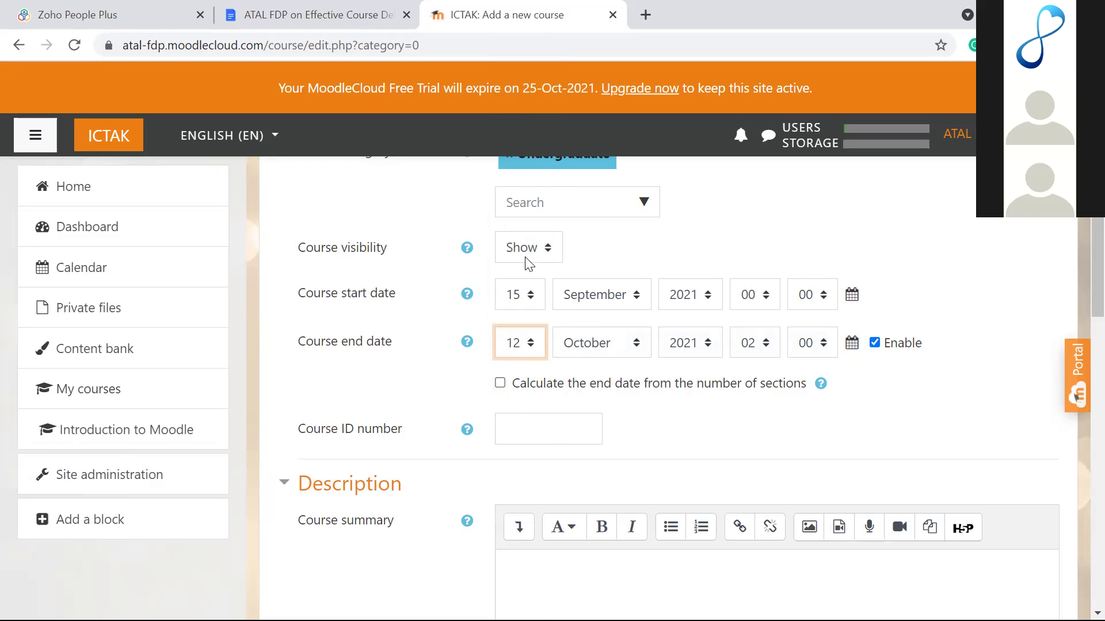
click(526, 296)
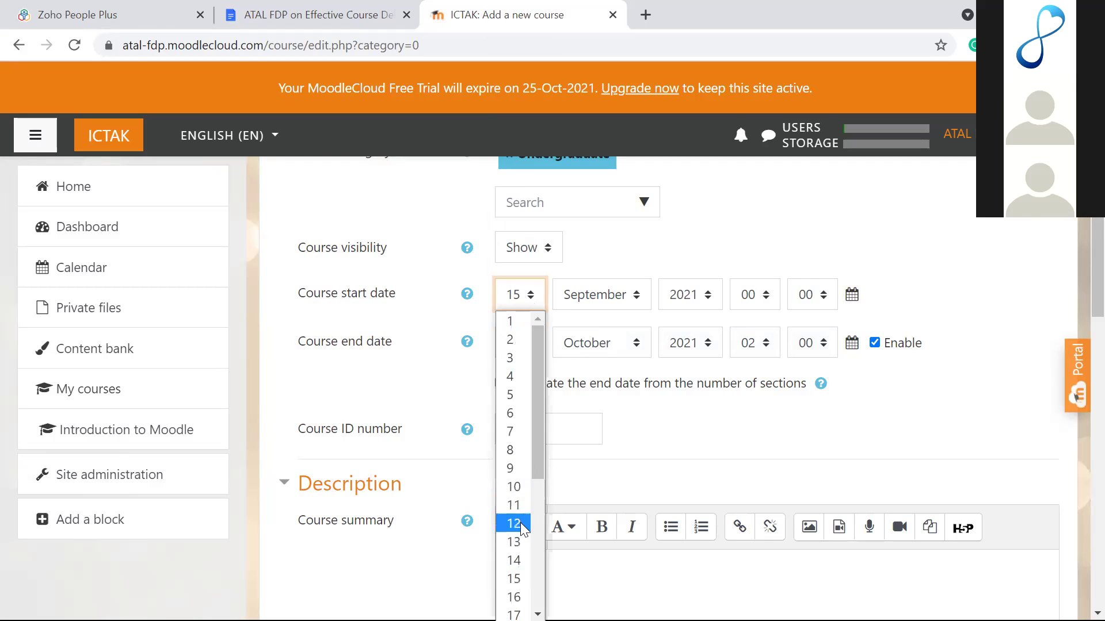
click(514, 542)
Step: Keep the end date manual and set both start and end hours to 09
click(722, 387)
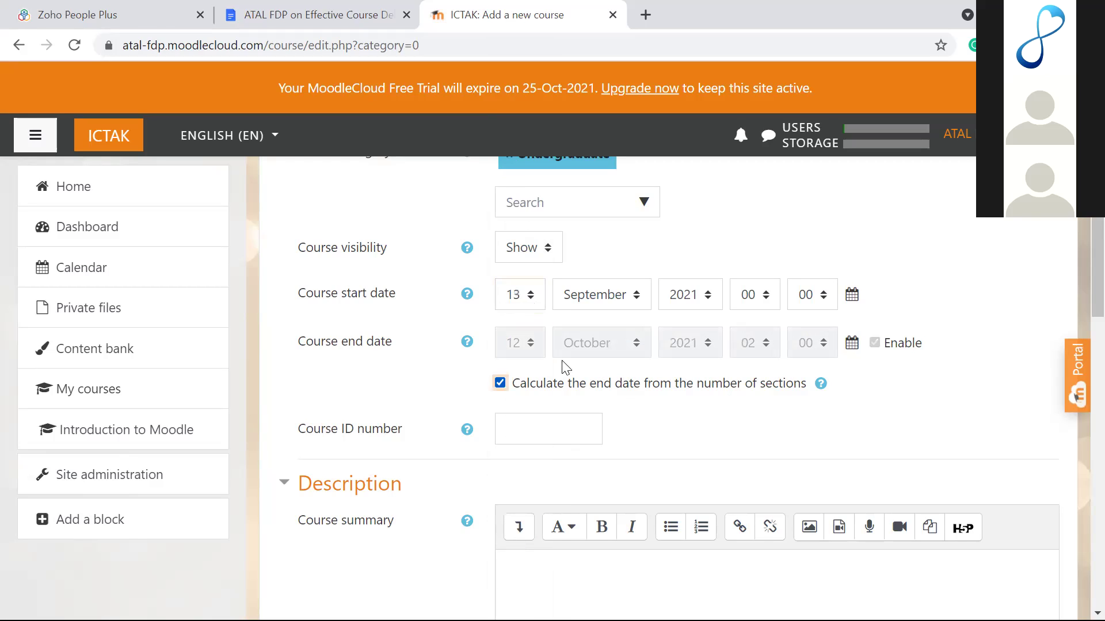
click(500, 382)
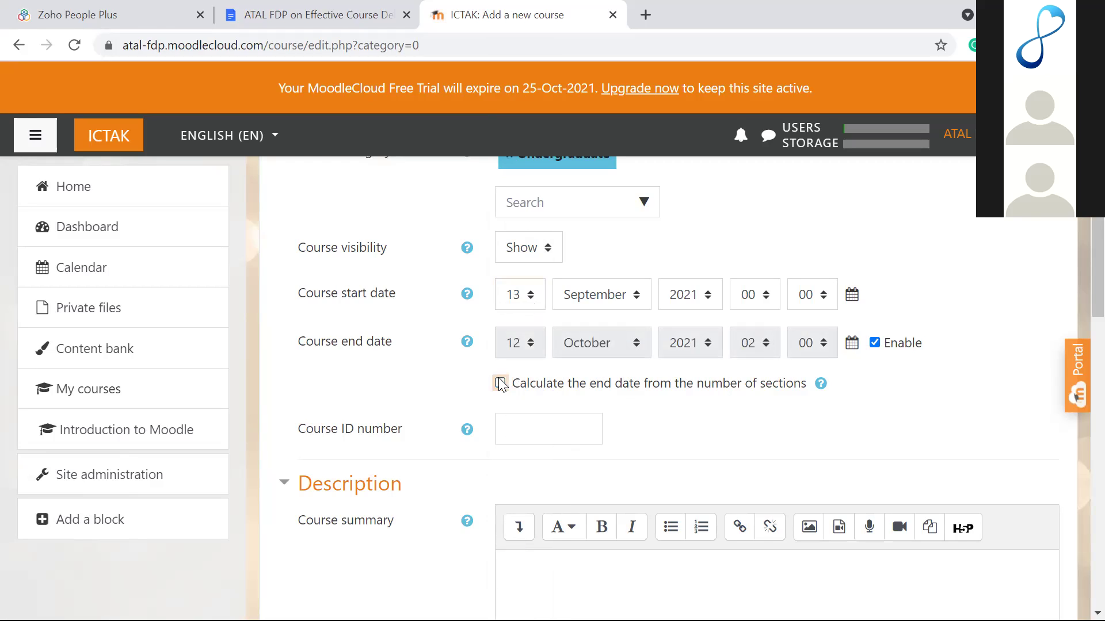
click(765, 295)
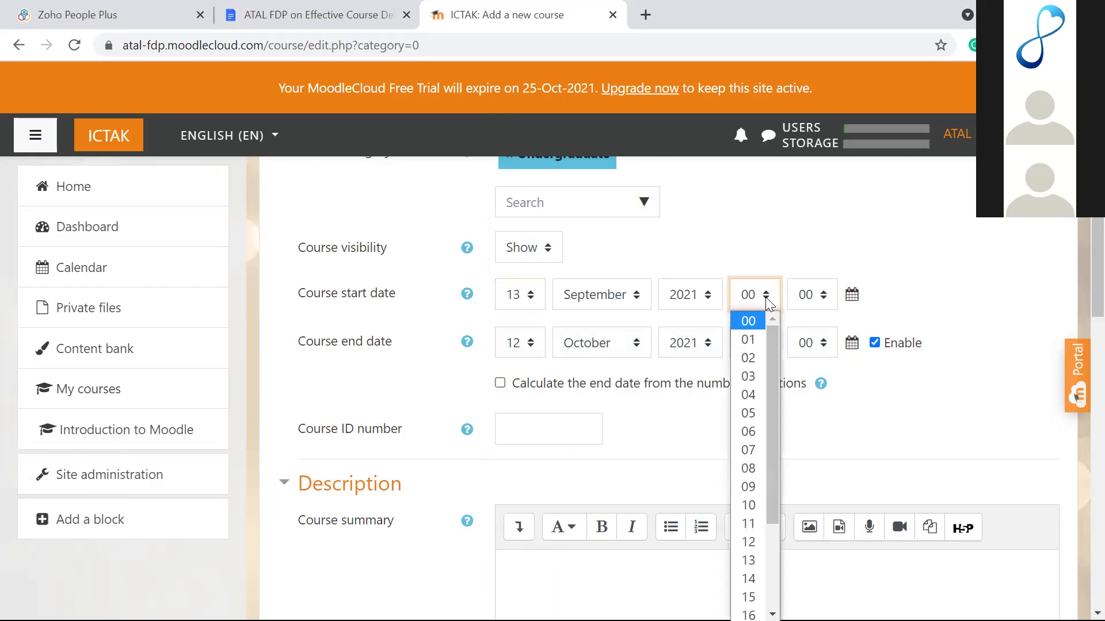
click(758, 485)
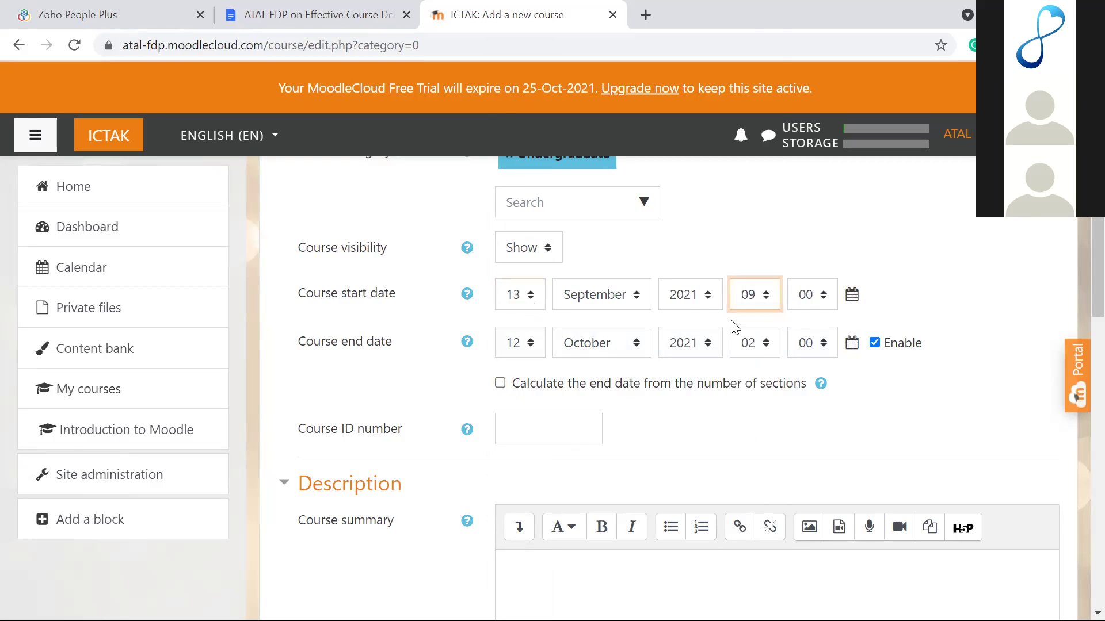
click(753, 343)
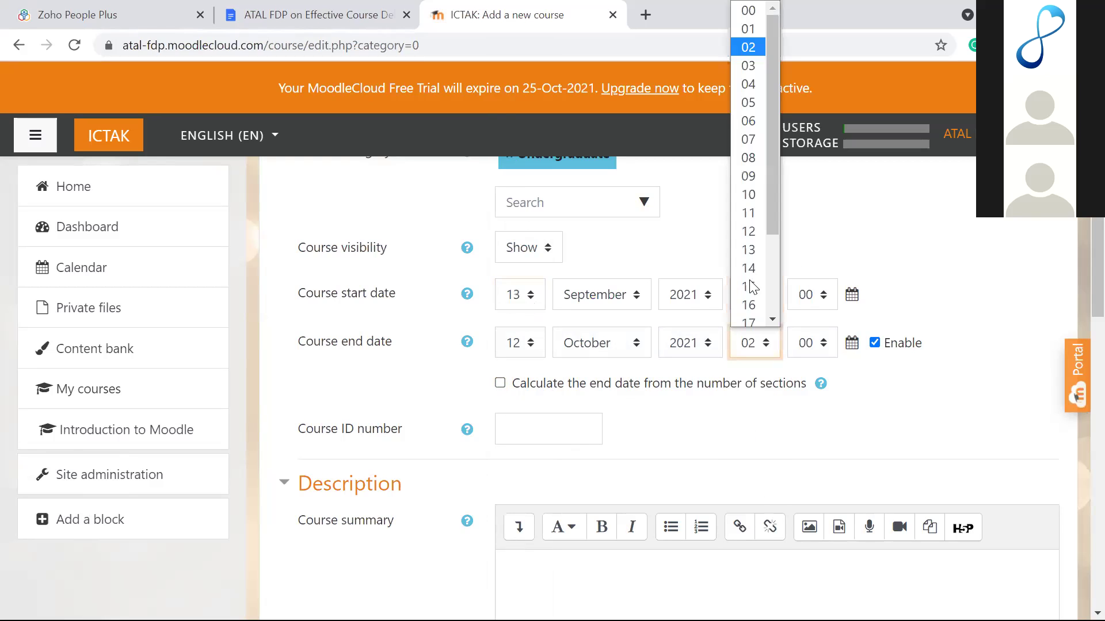
click(750, 176)
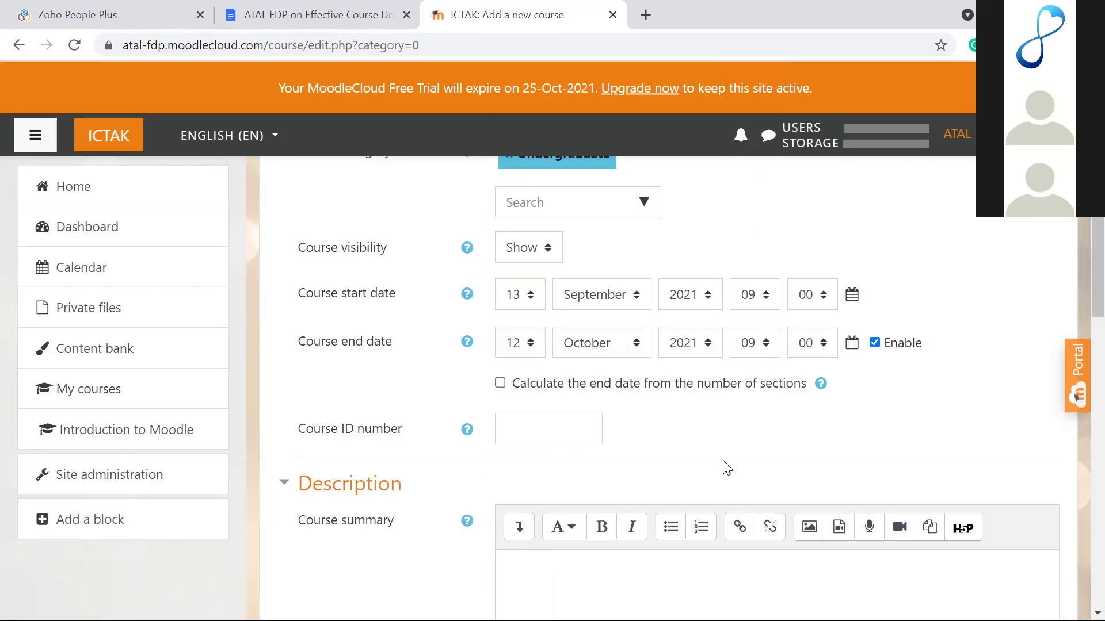
scroll(724, 460, down, 5)
scroll(724, 460, down, 5)
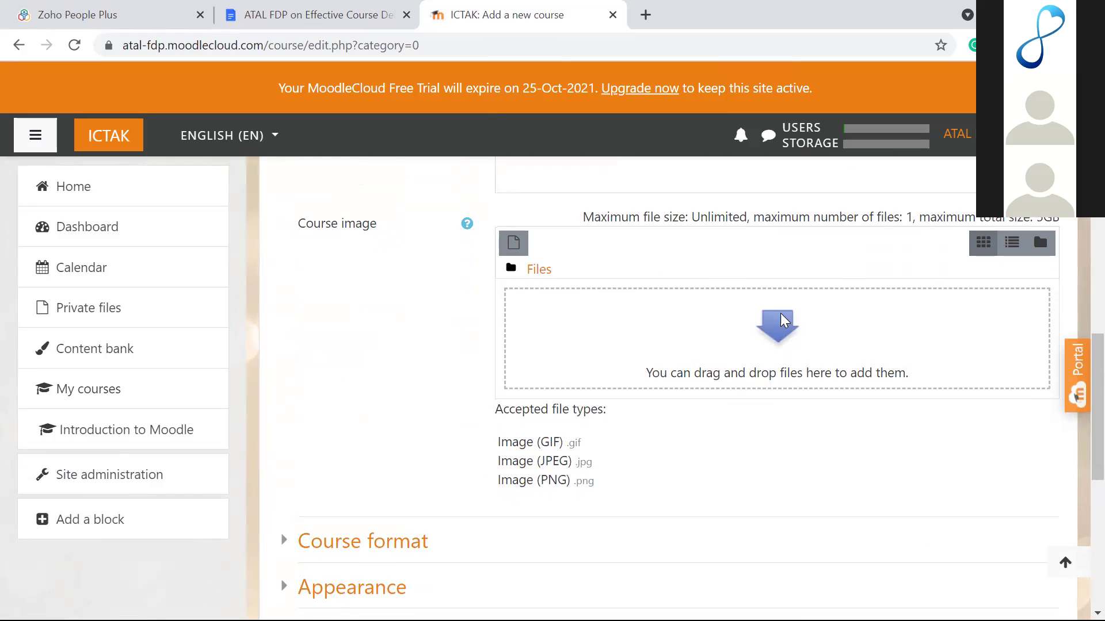
click(781, 340)
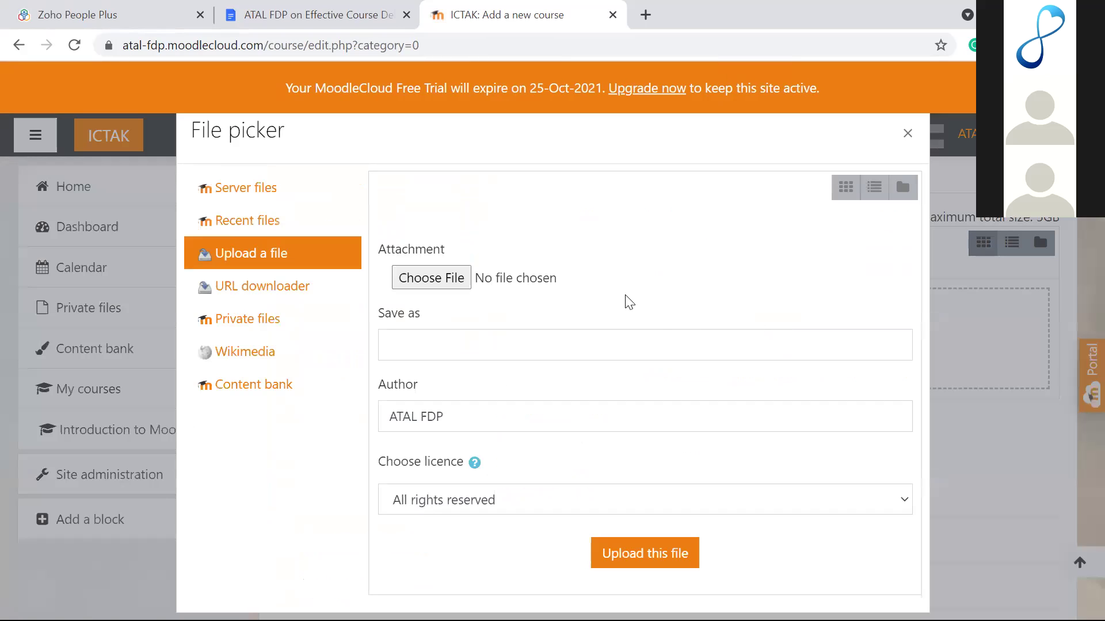
click(463, 278)
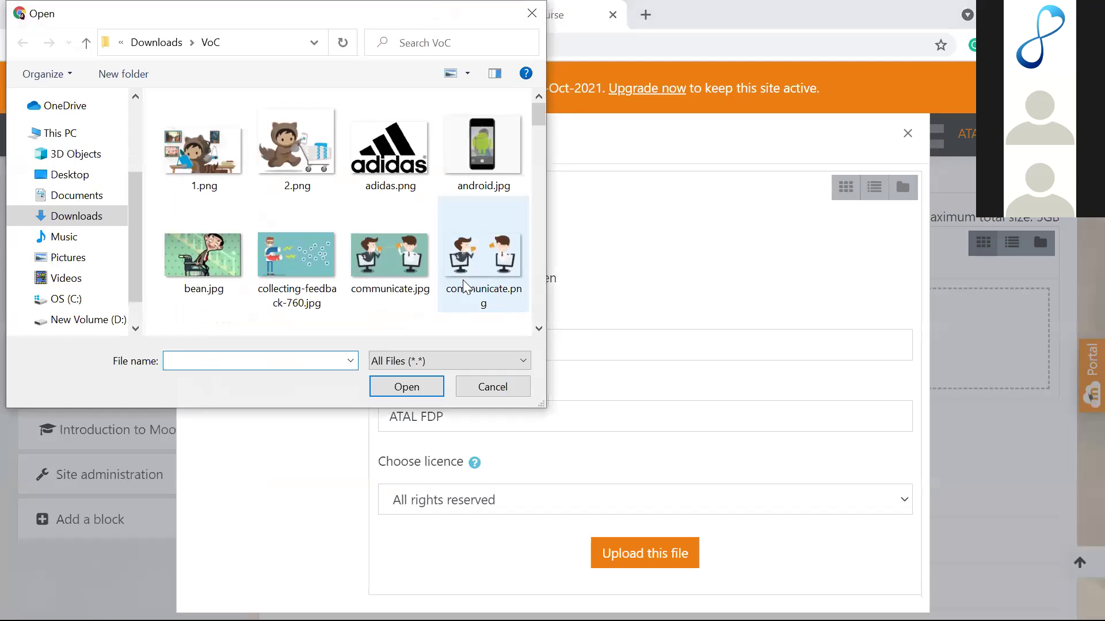
scroll(391, 210, down, 10)
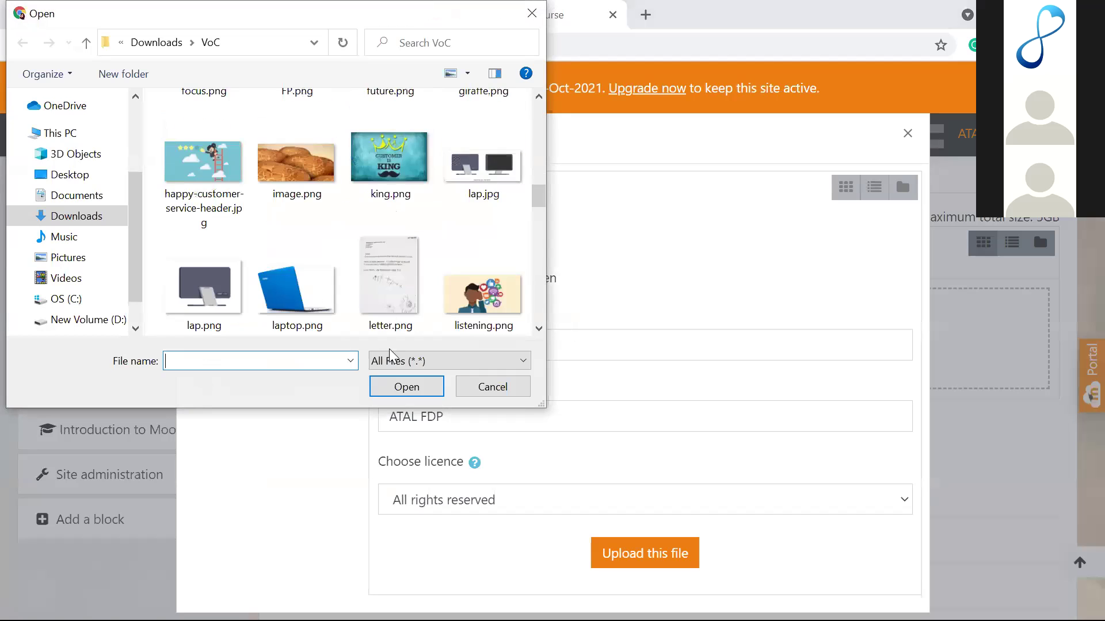
click(490, 387)
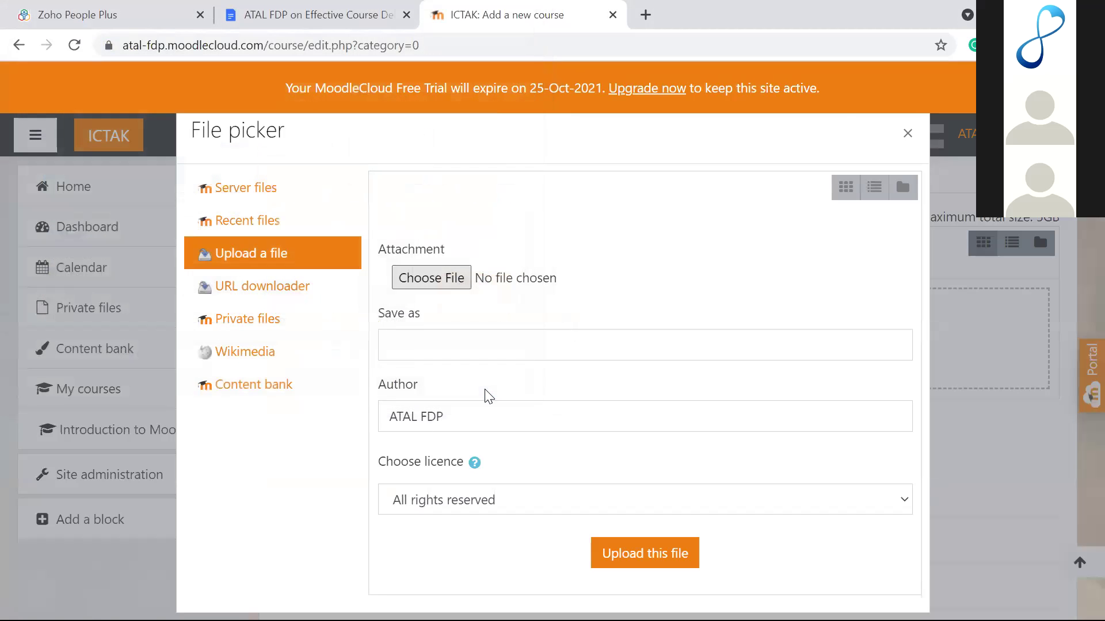
click(907, 136)
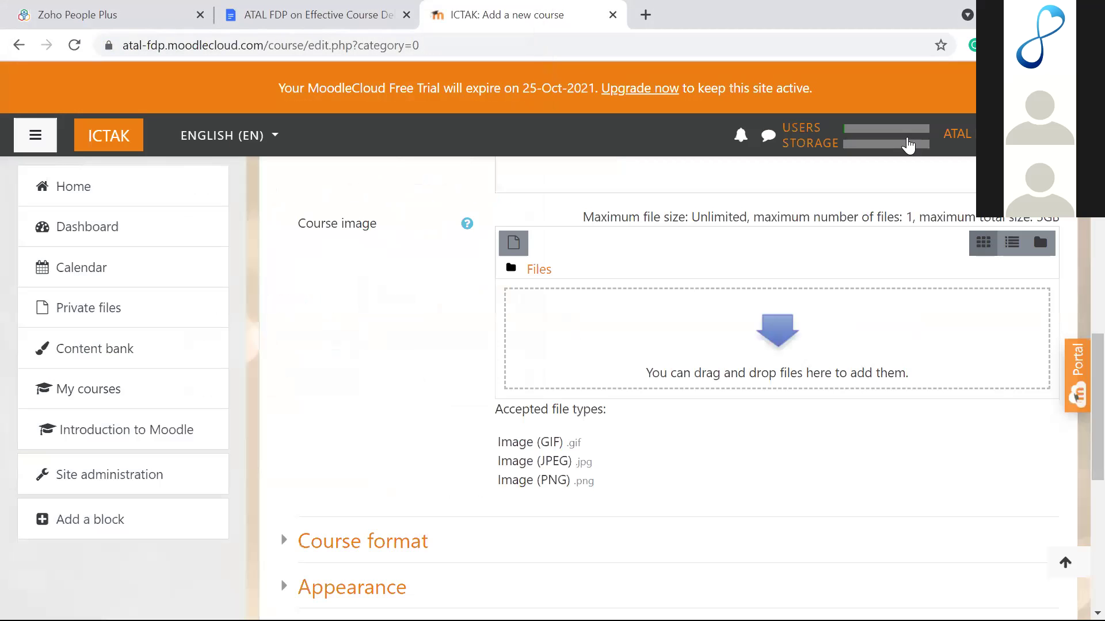
scroll(723, 303, down, 1)
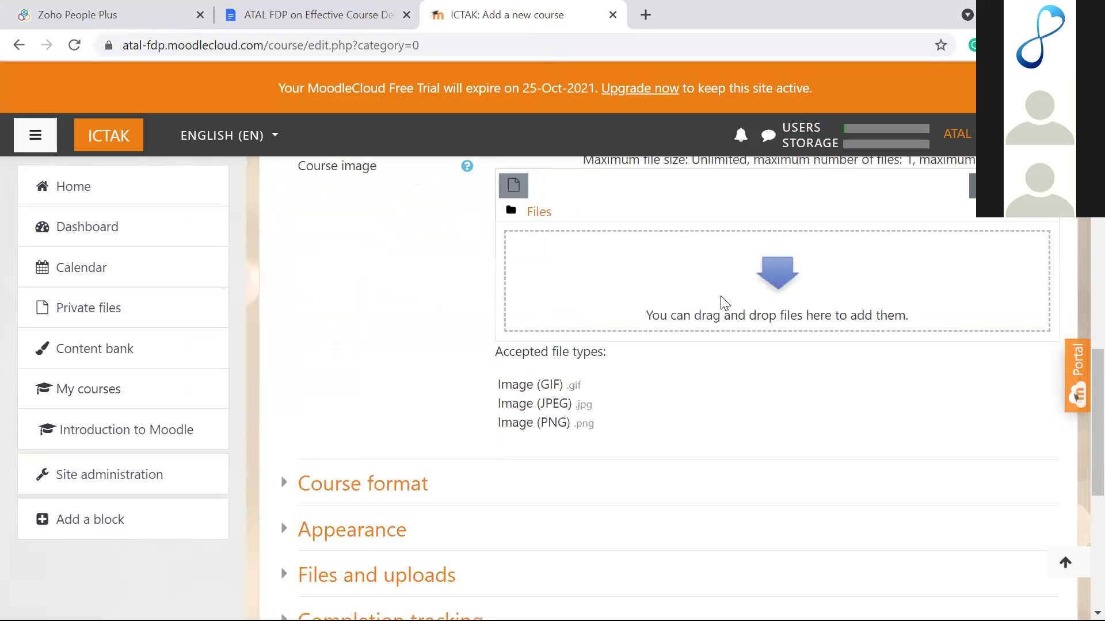
scroll(723, 302, down, 7)
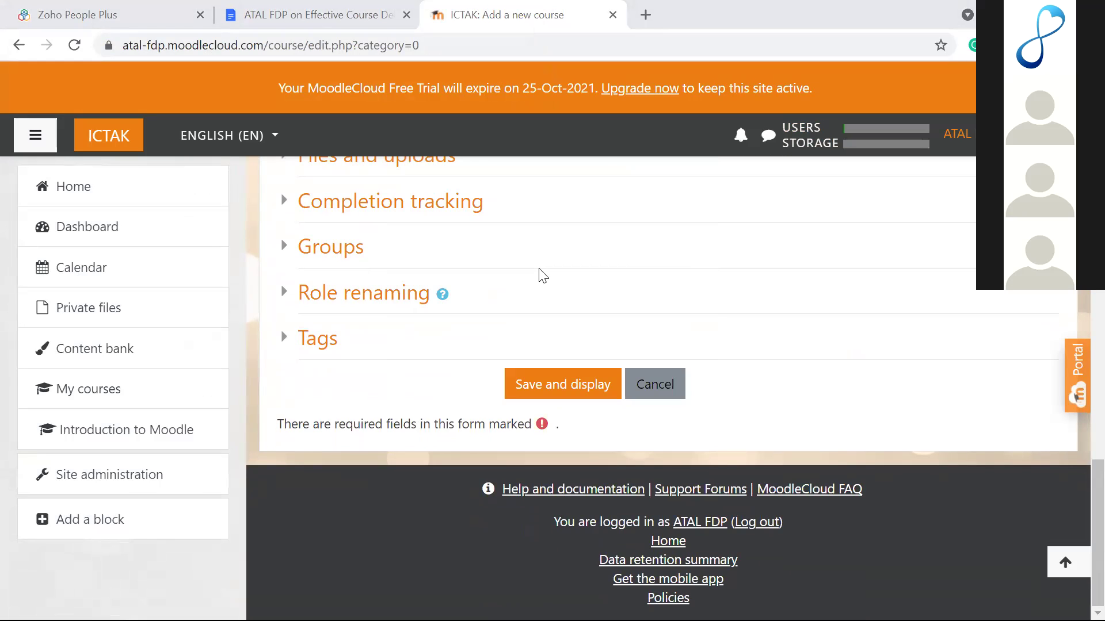
scroll(570, 255, up, 5)
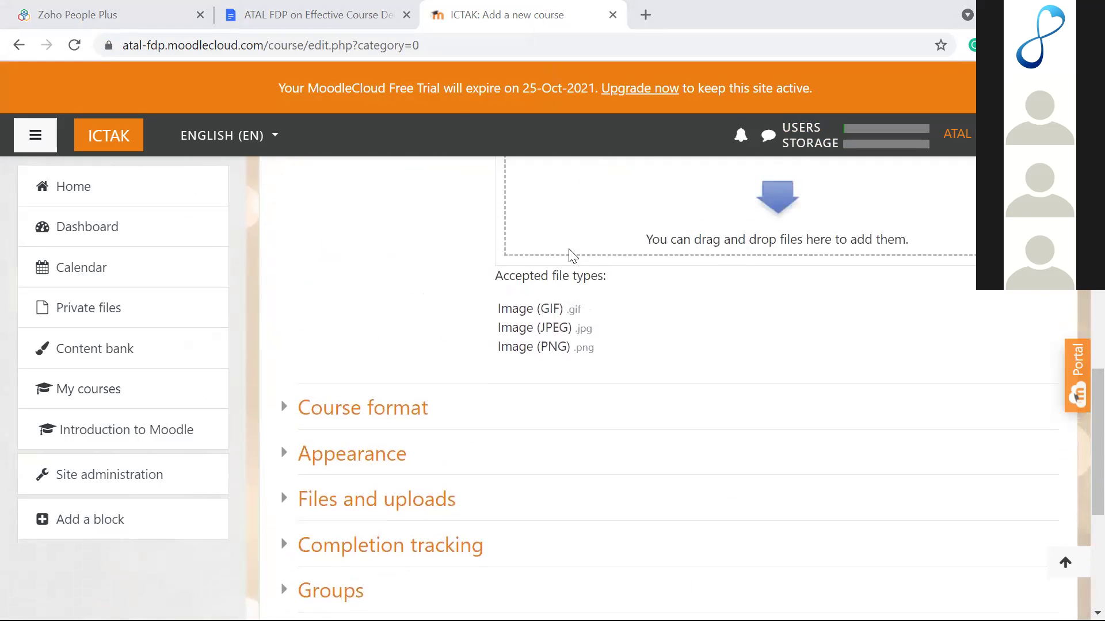
scroll(571, 255, up, 7)
scroll(571, 255, down, 5)
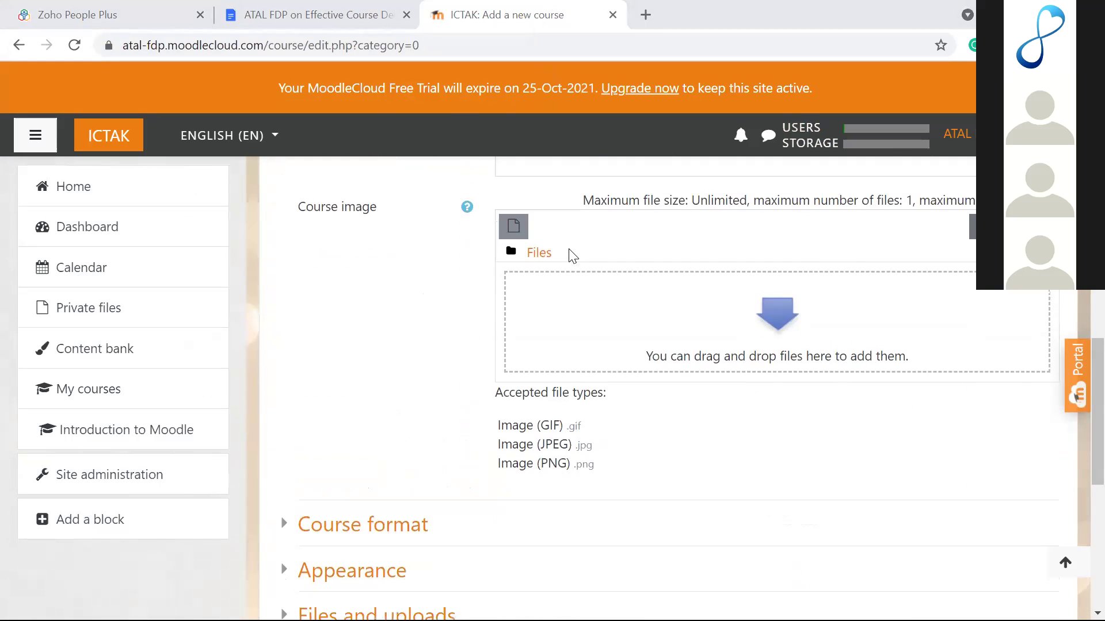
scroll(572, 254, down, 6)
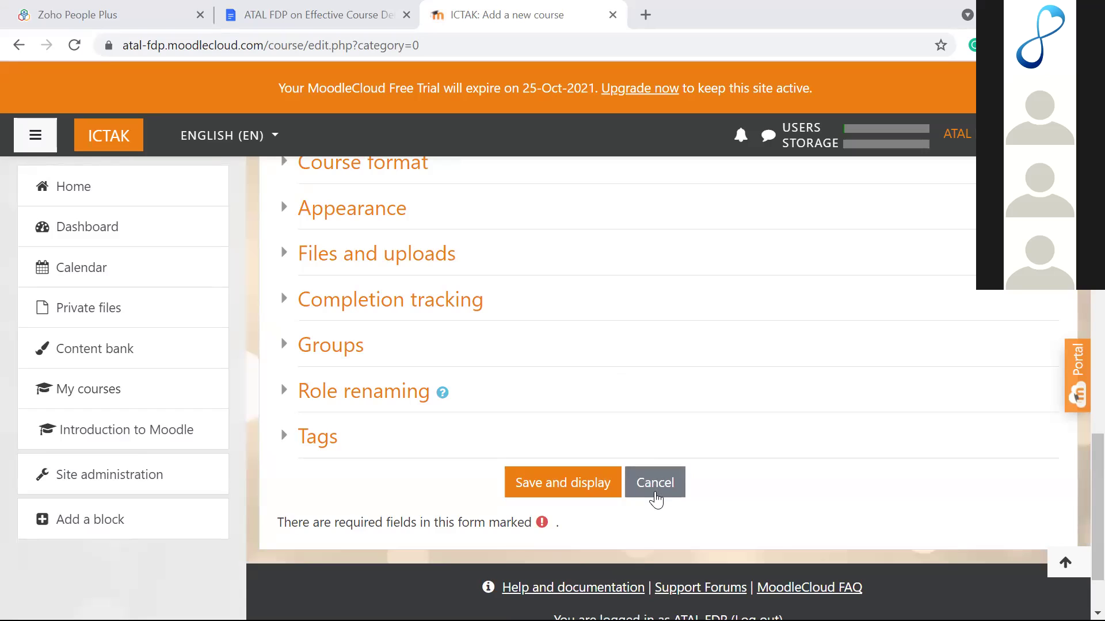
Step: Cancel the new course form and go to the site home page
click(655, 493)
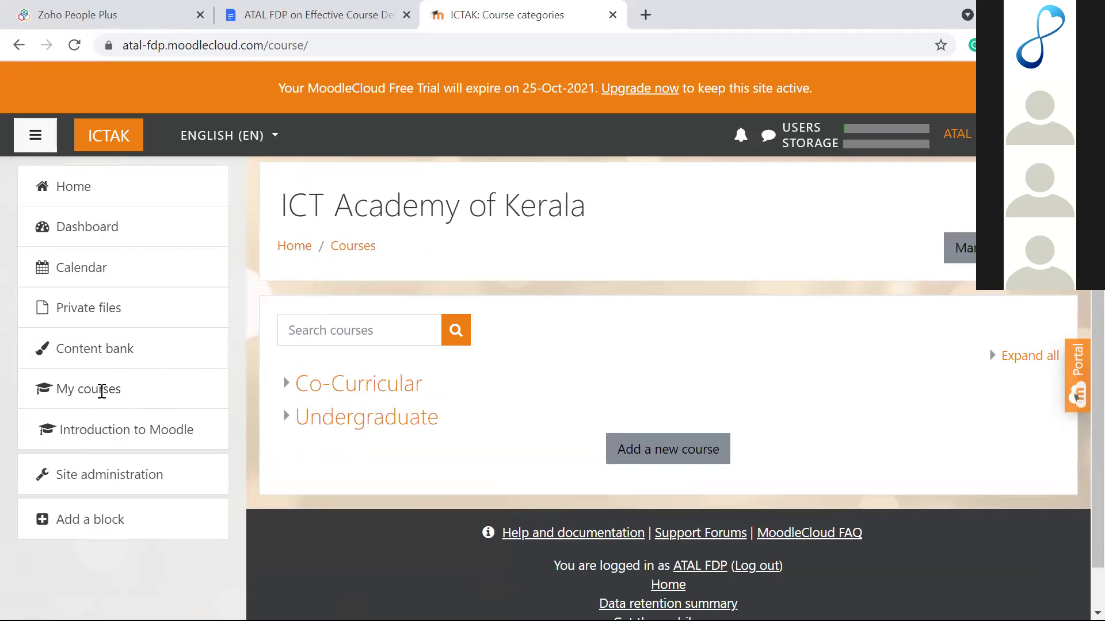
click(89, 186)
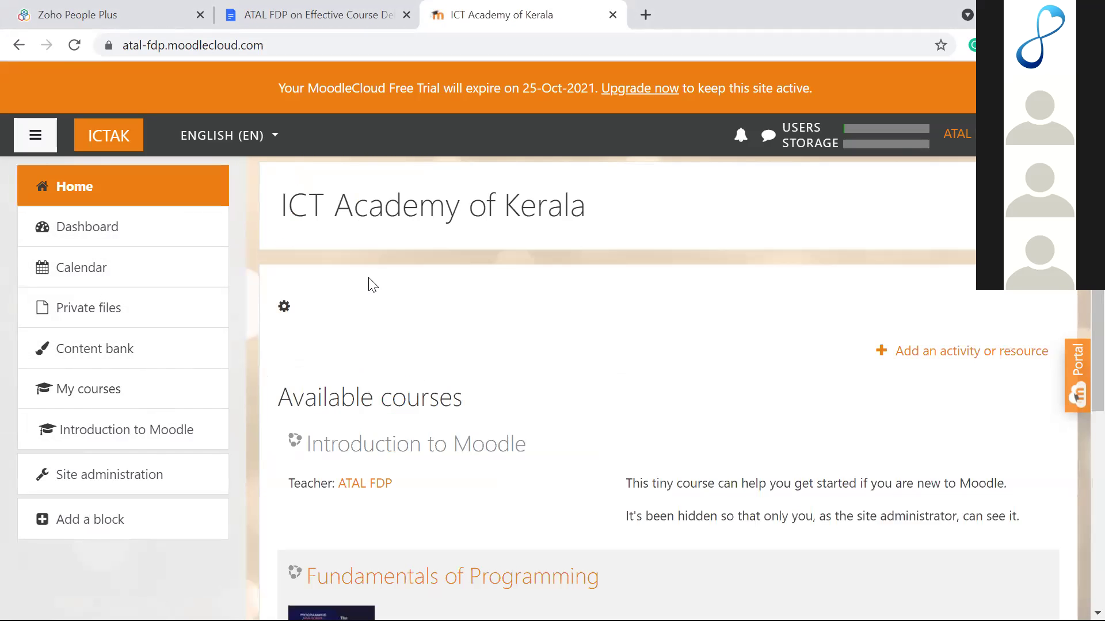
scroll(369, 284, down, 5)
scroll(369, 284, up, 3)
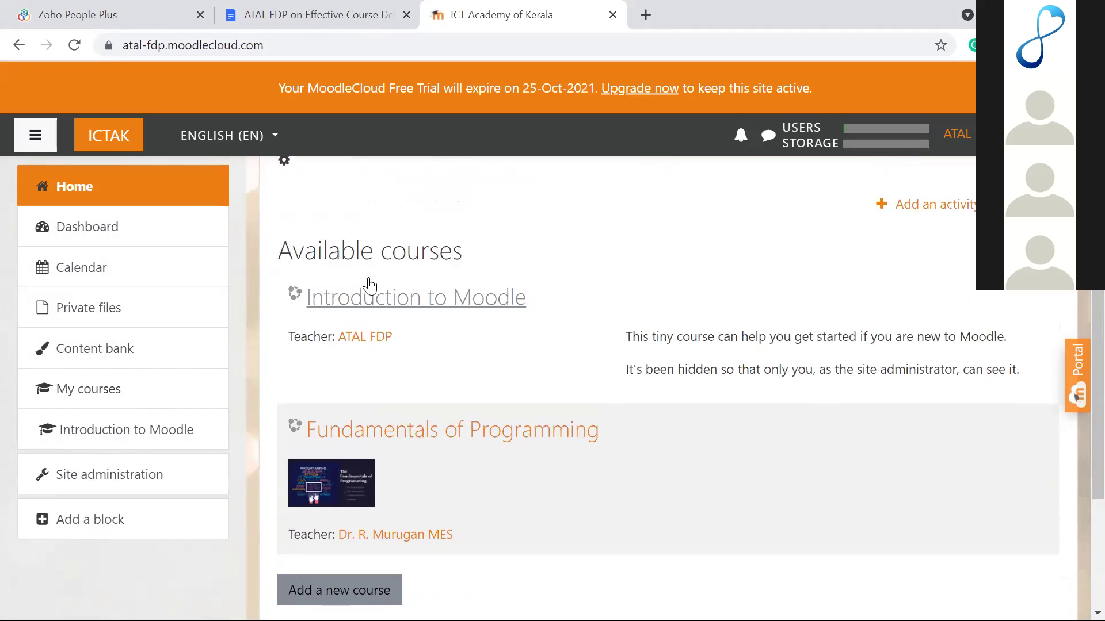
scroll(368, 284, up, 2)
scroll(369, 284, up, 1)
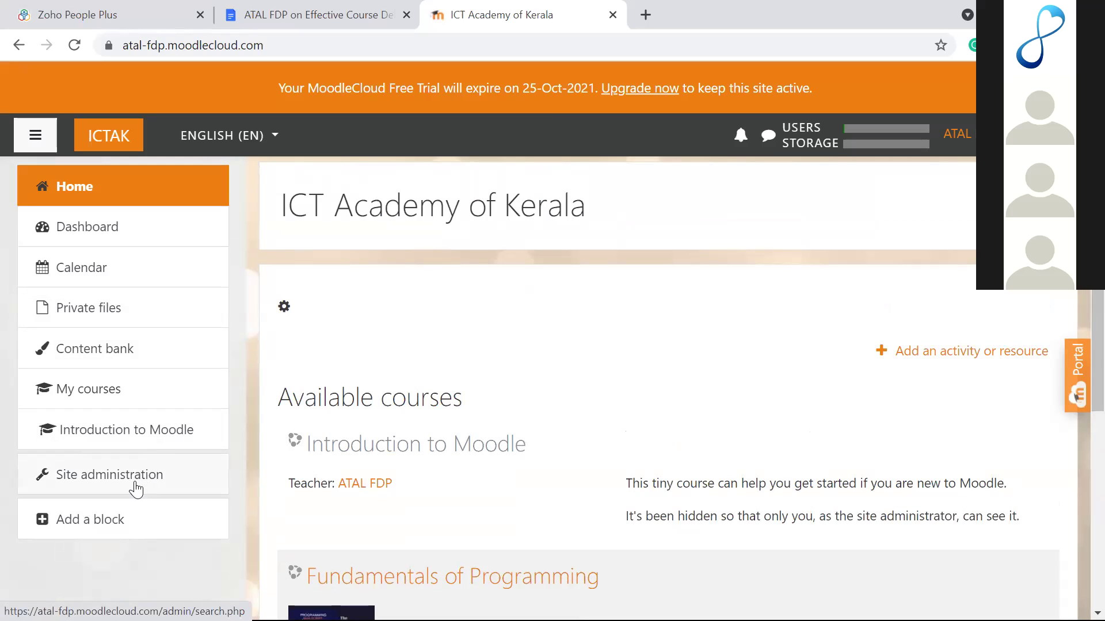
Step: Visit the Dashboard, then return to the front page to review Available courses
click(109, 226)
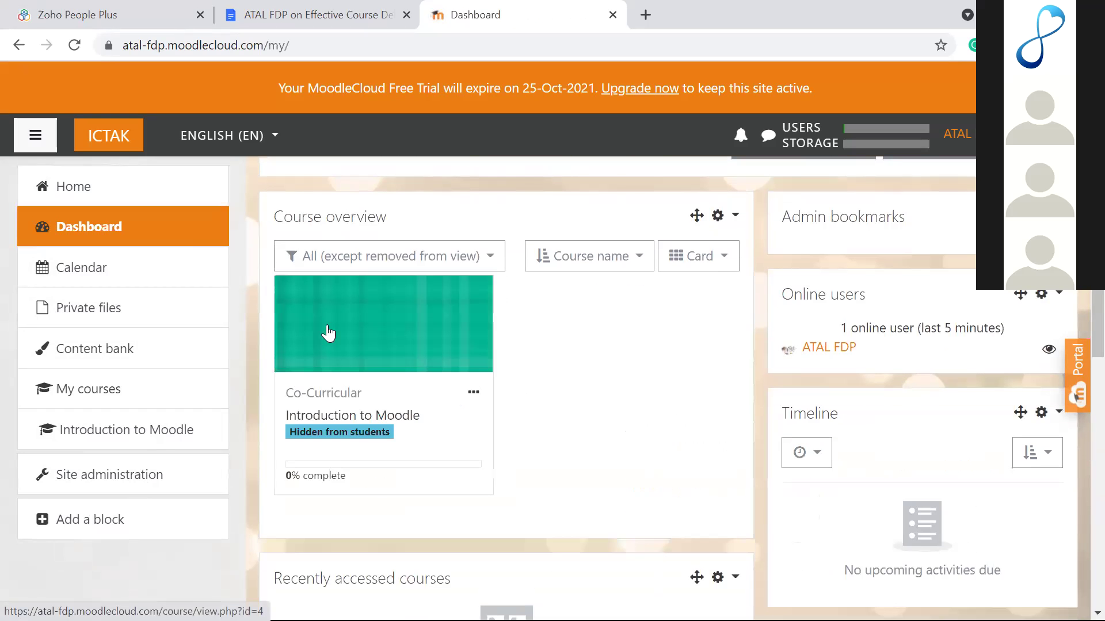
scroll(328, 332, down, 7)
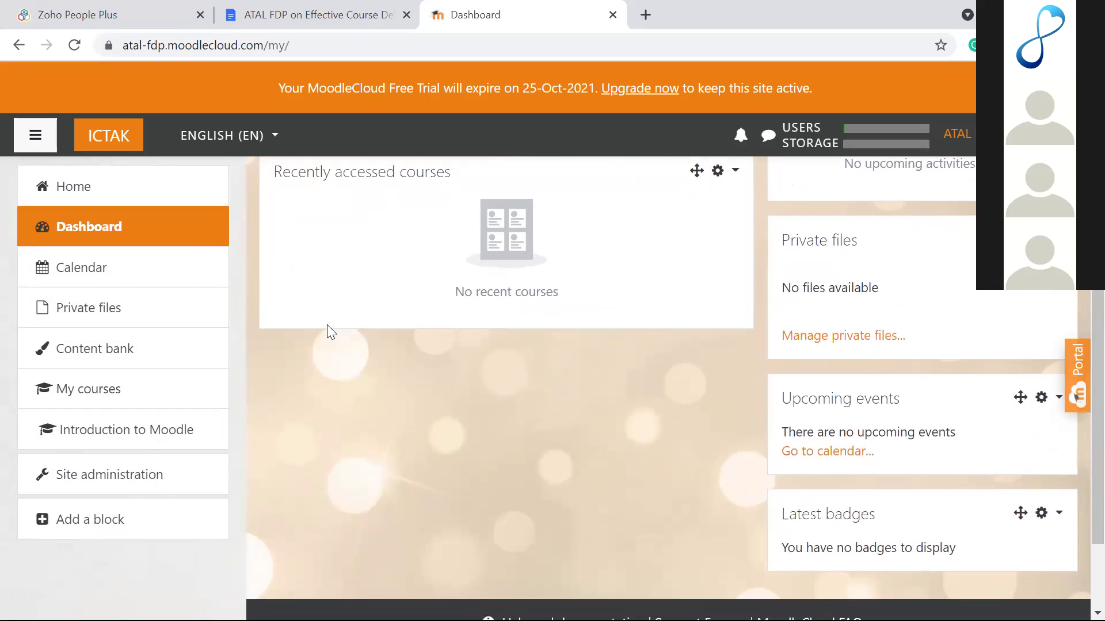
scroll(327, 324, up, 7)
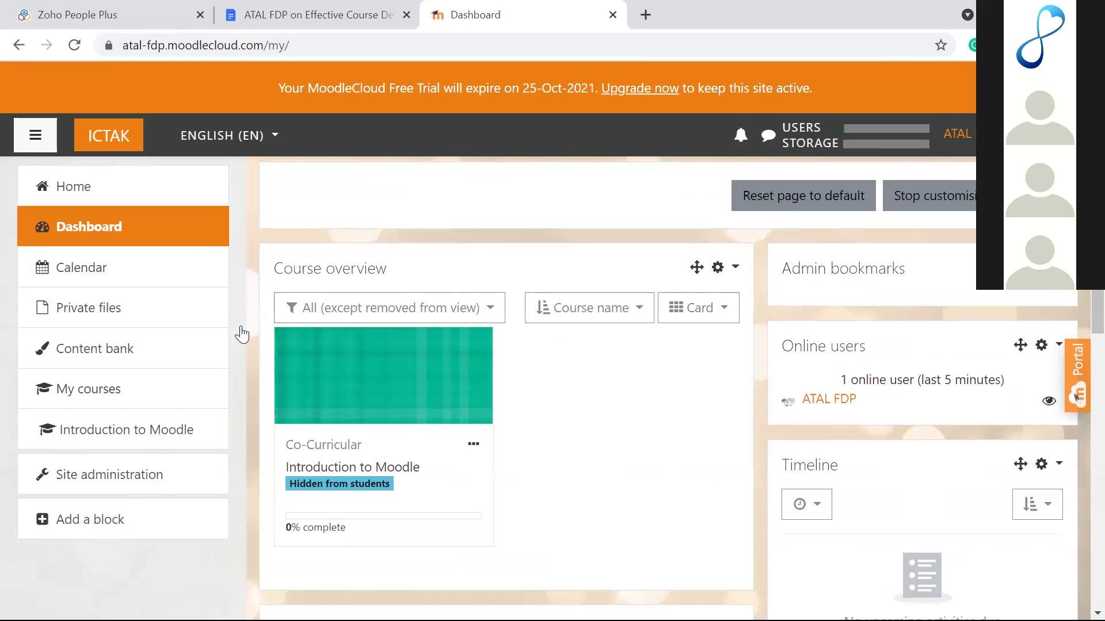
click(64, 200)
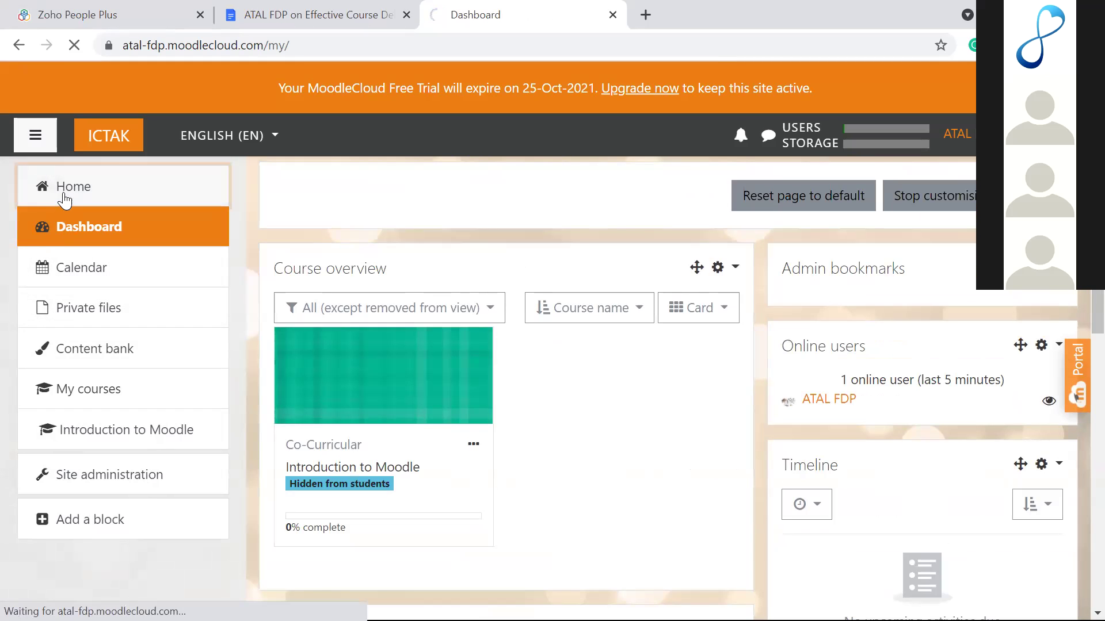
scroll(348, 286, down, 6)
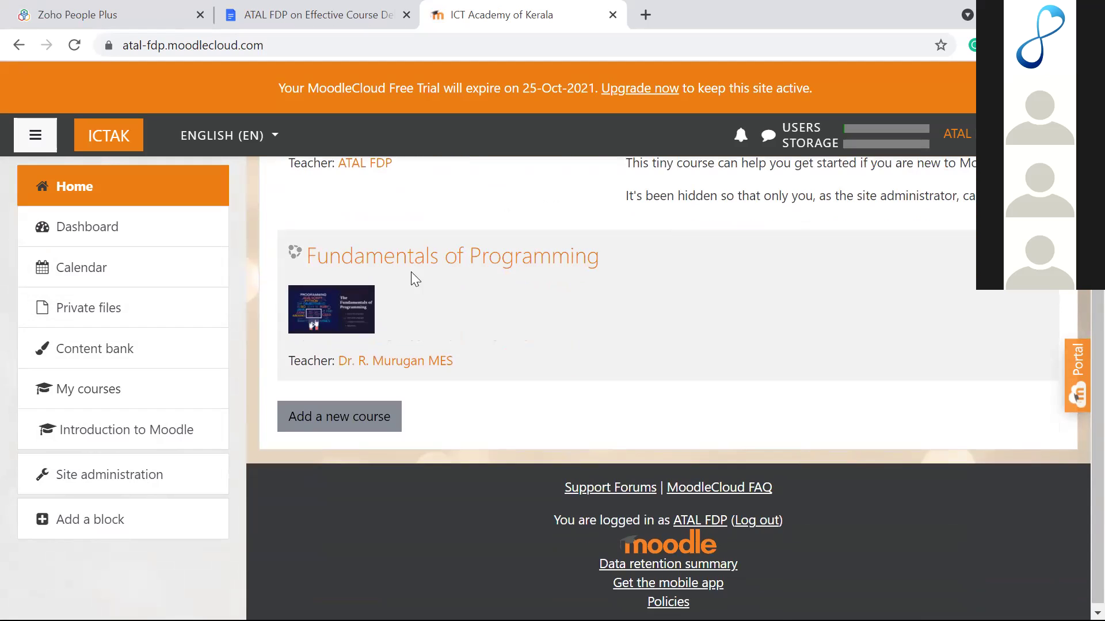
scroll(461, 287, up, 4)
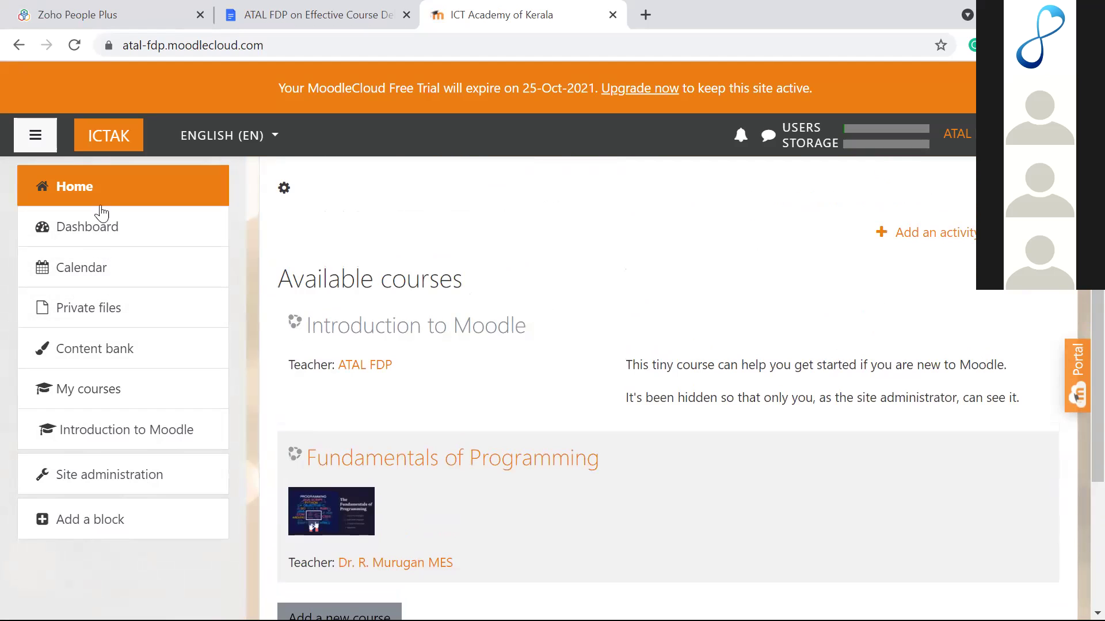
scroll(463, 304, down, 3)
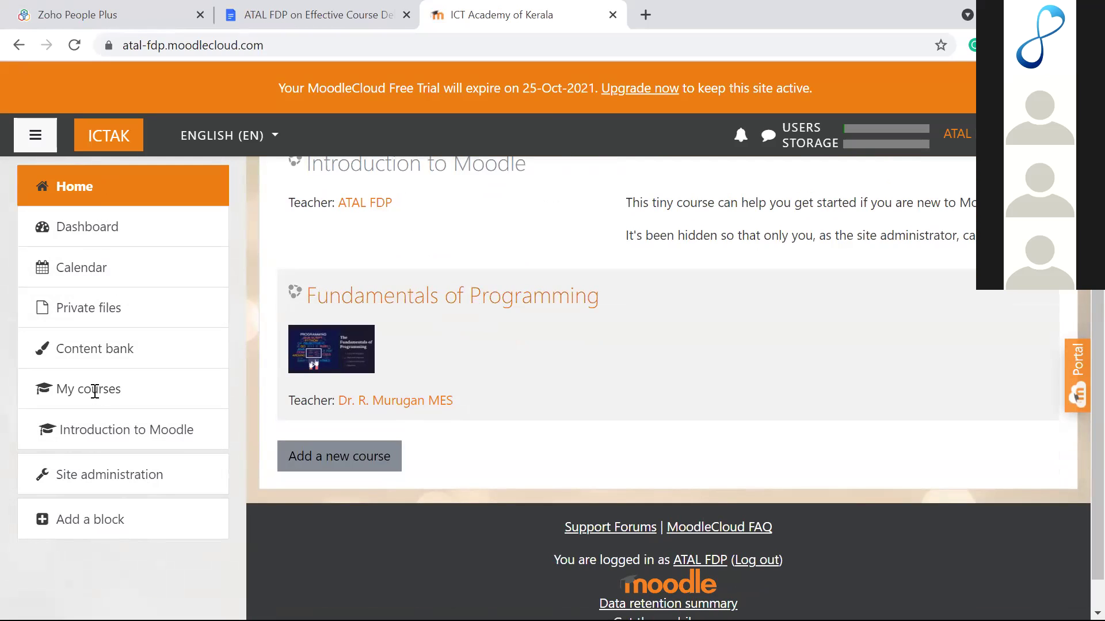
scroll(461, 318, up, 5)
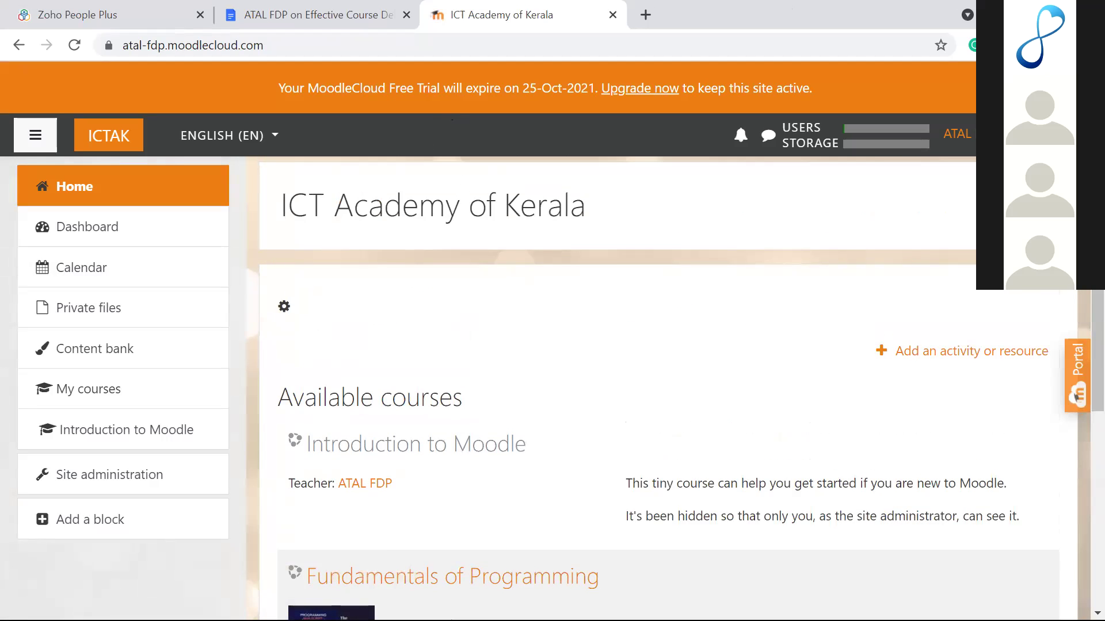
click(1006, 13)
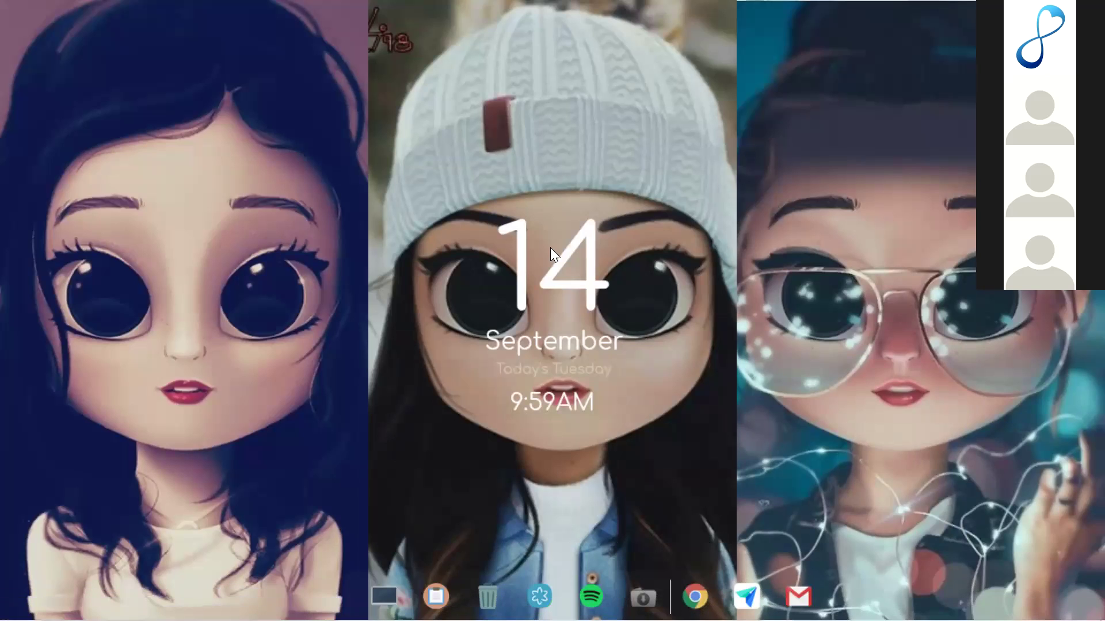
mouse_move(603, 596)
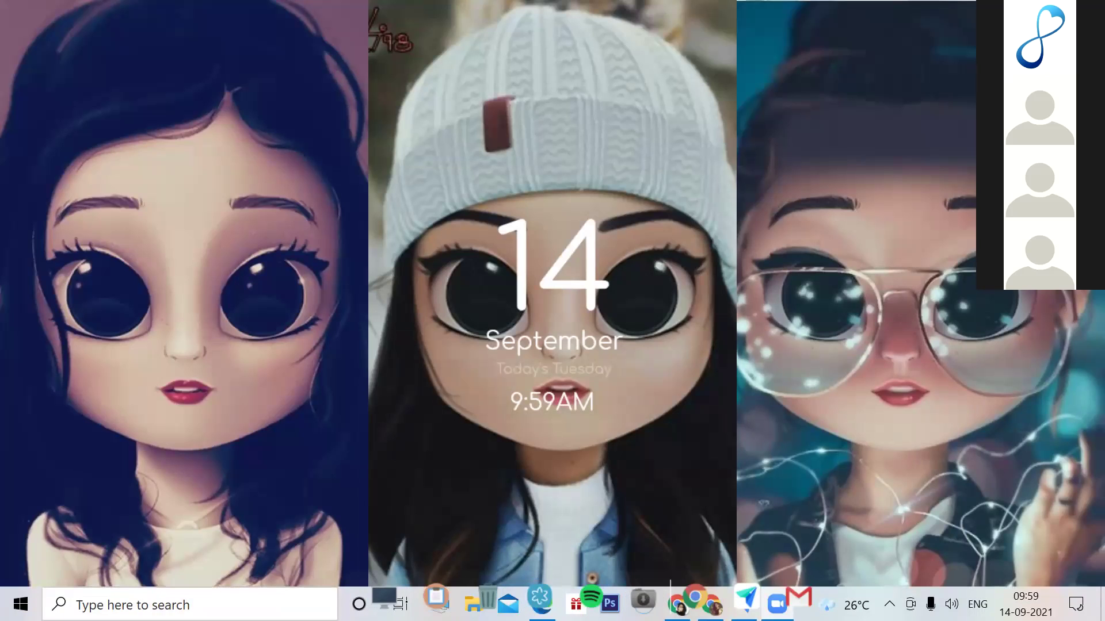
click(694, 600)
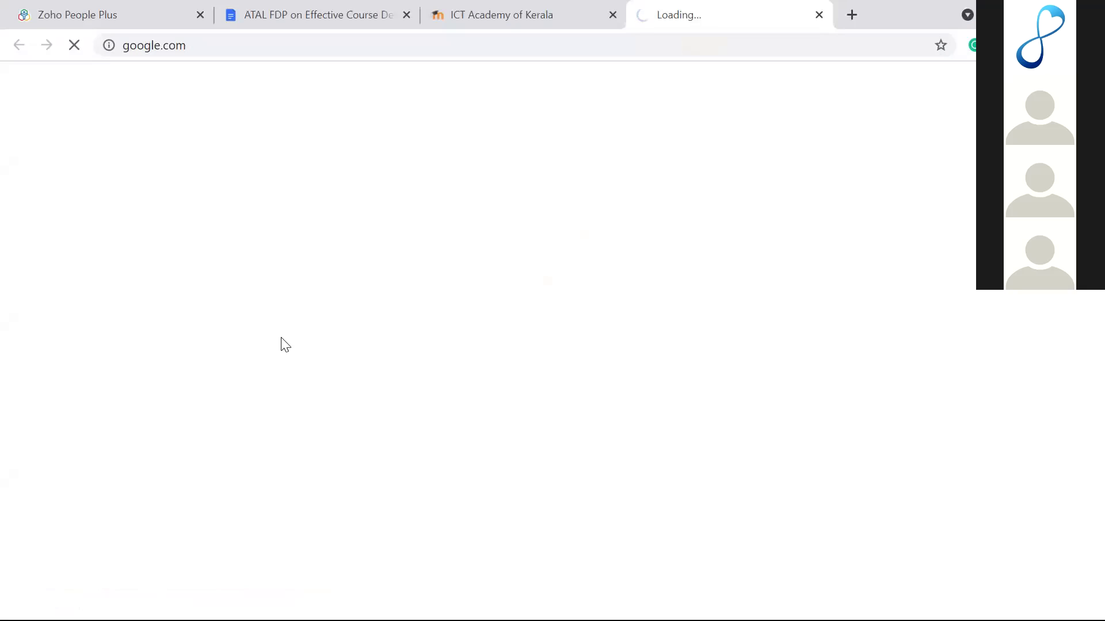
click(506, 6)
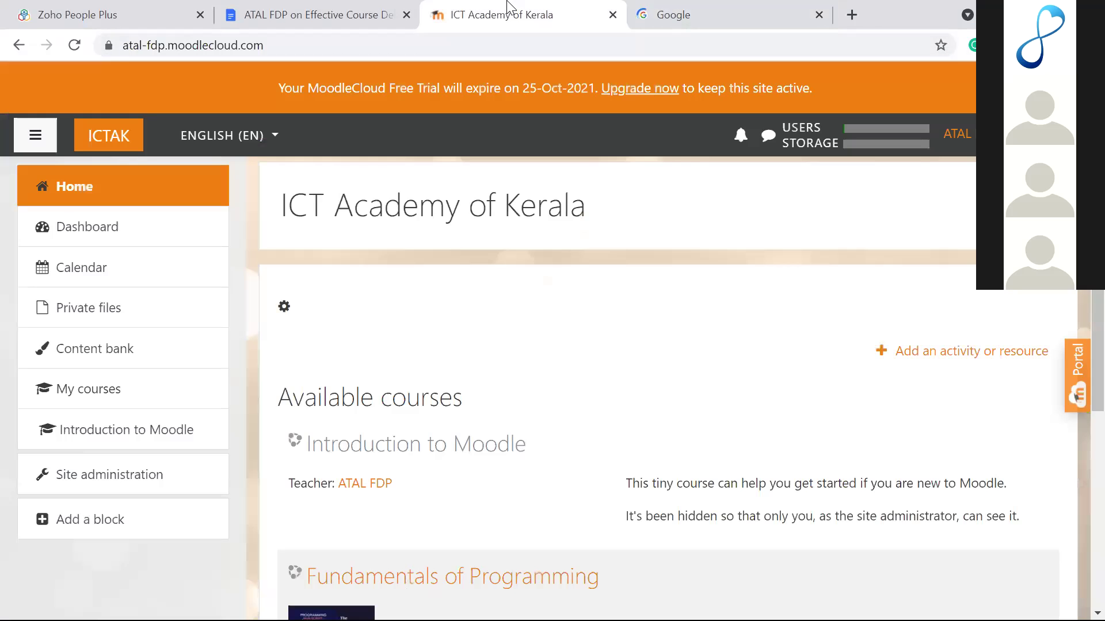
click(819, 15)
scroll(490, 341, down, 1)
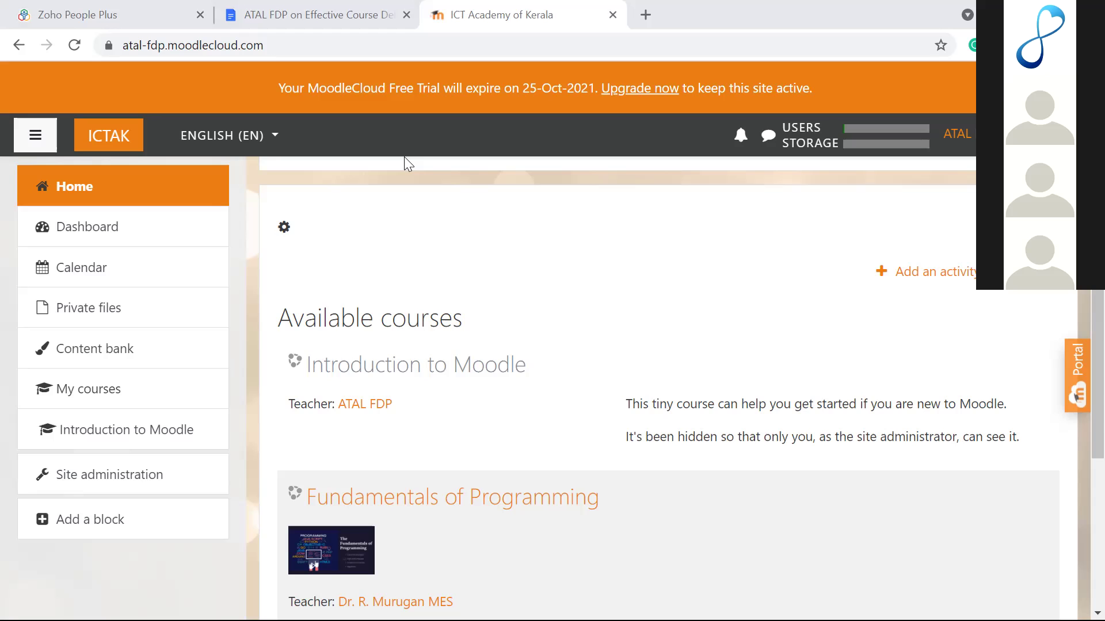
scroll(389, 387, down, 3)
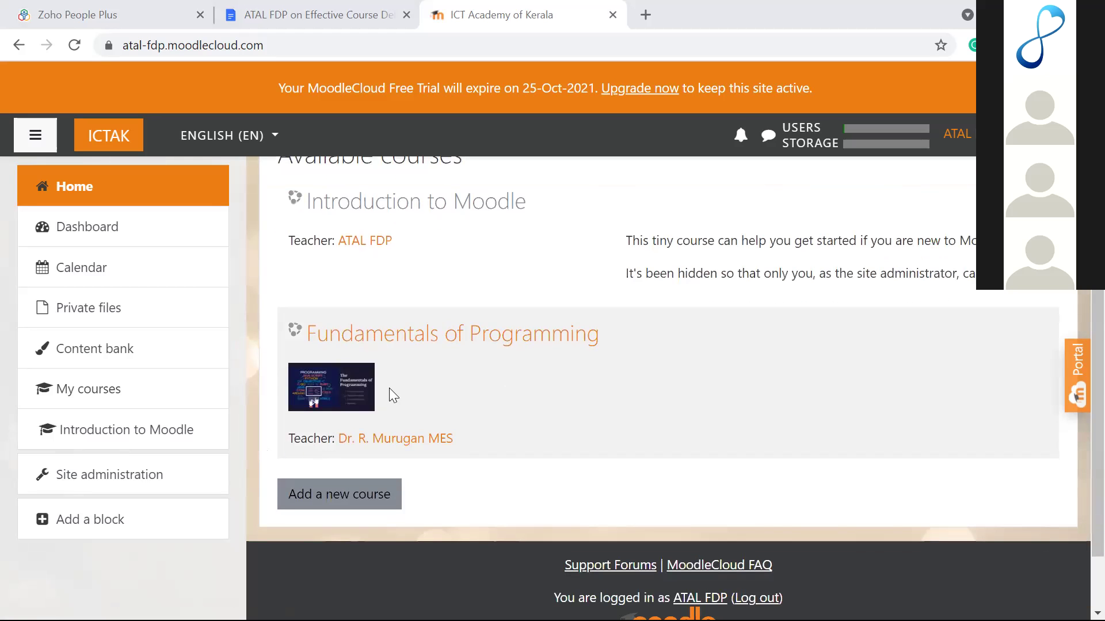
Step: Open the Fundamentals of Programming course and cancel renaming the Day 1 section
click(423, 341)
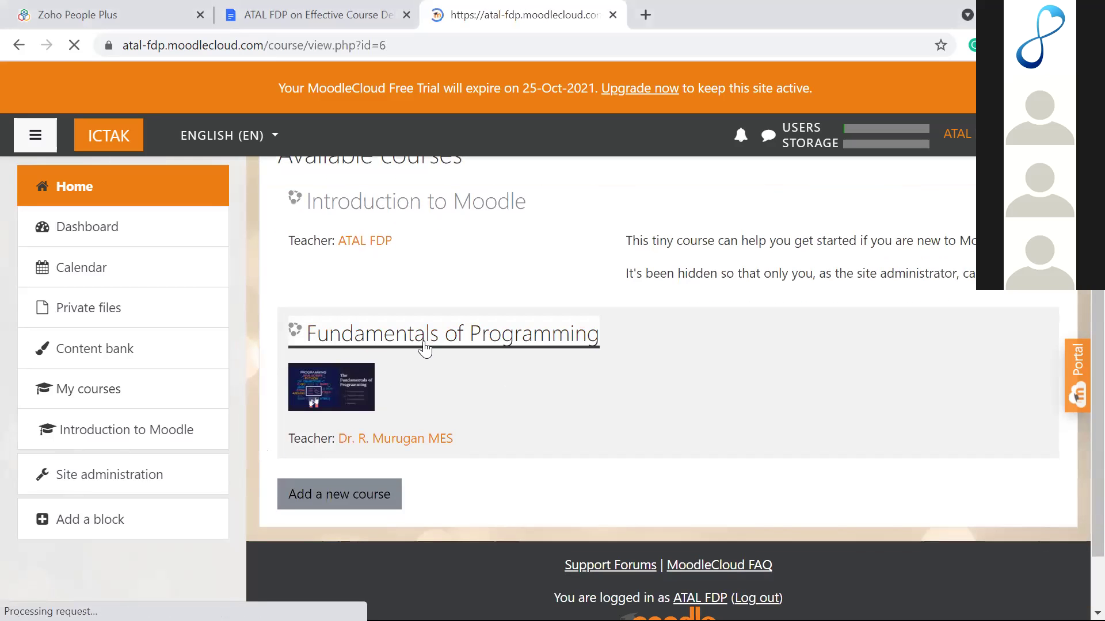
scroll(447, 395, down, 3)
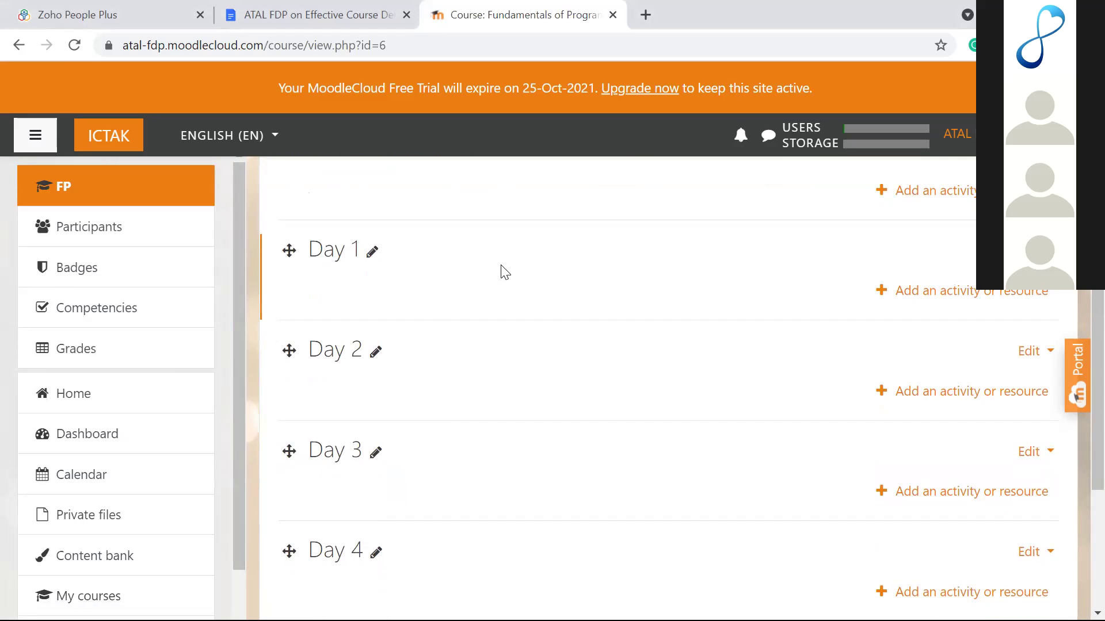
scroll(505, 272, up, 2)
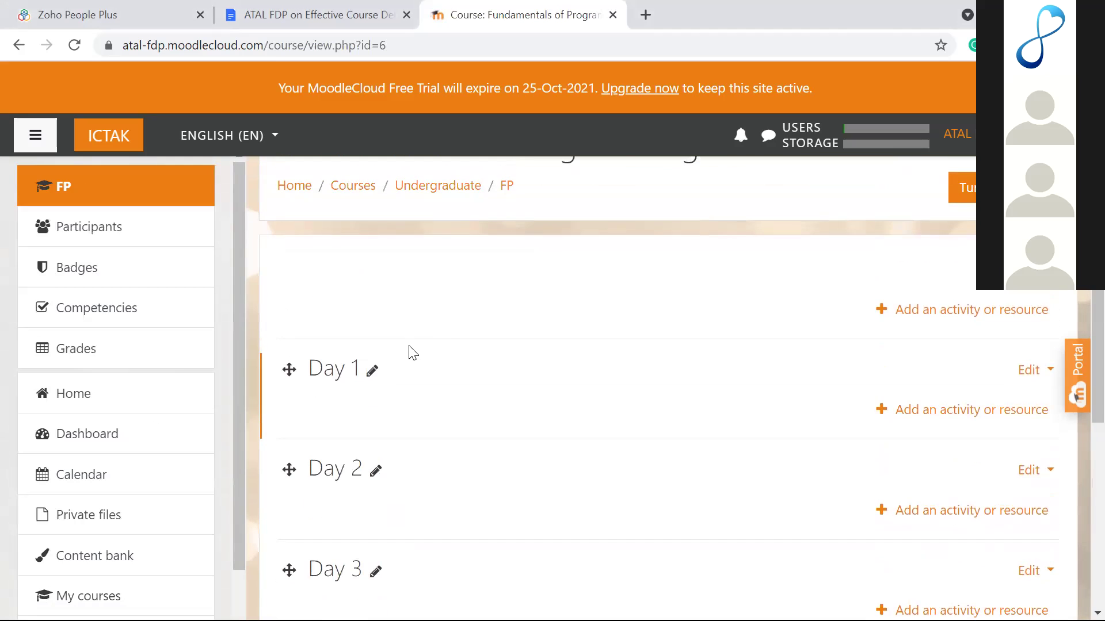
click(372, 375)
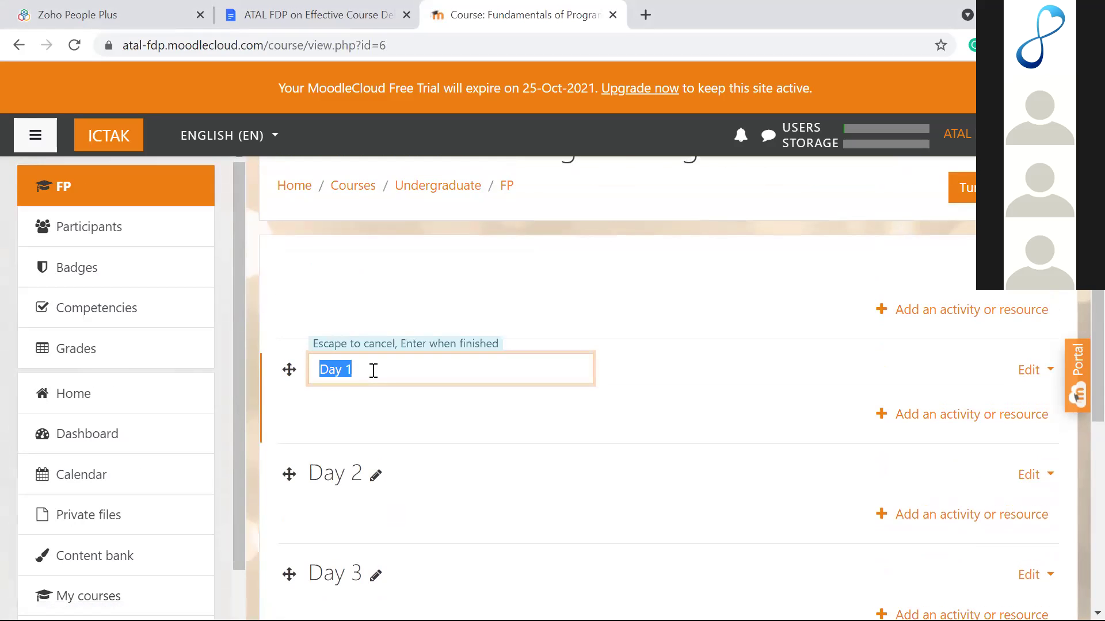
key(Escape)
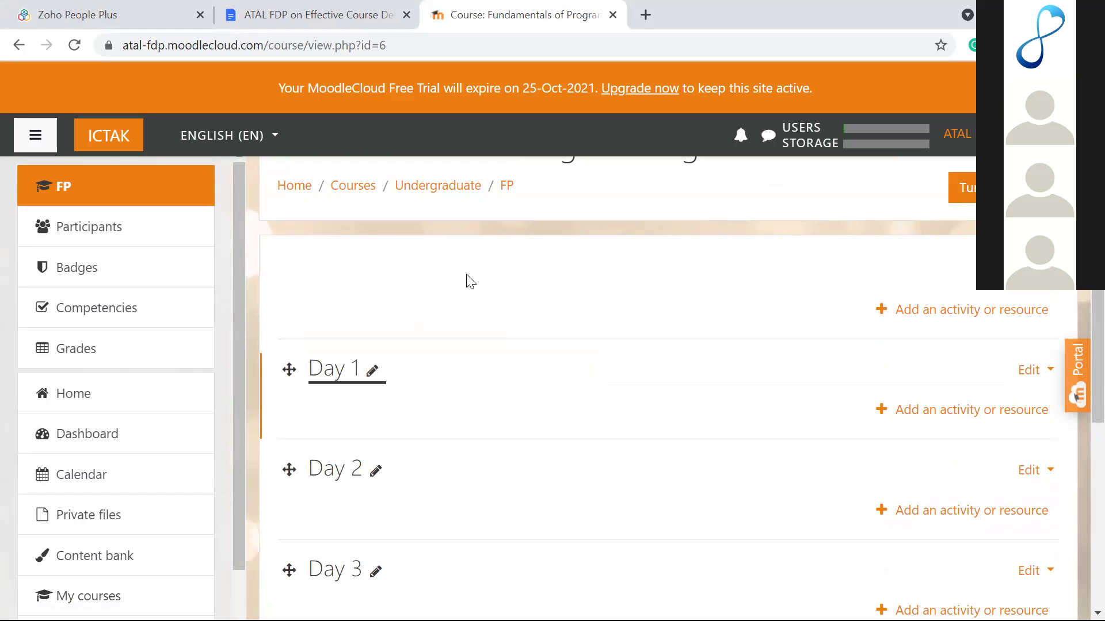
Step: Review the Day 1 to Day 4 sections, leaving the Day 1 name unchanged
scroll(470, 281, up, 1)
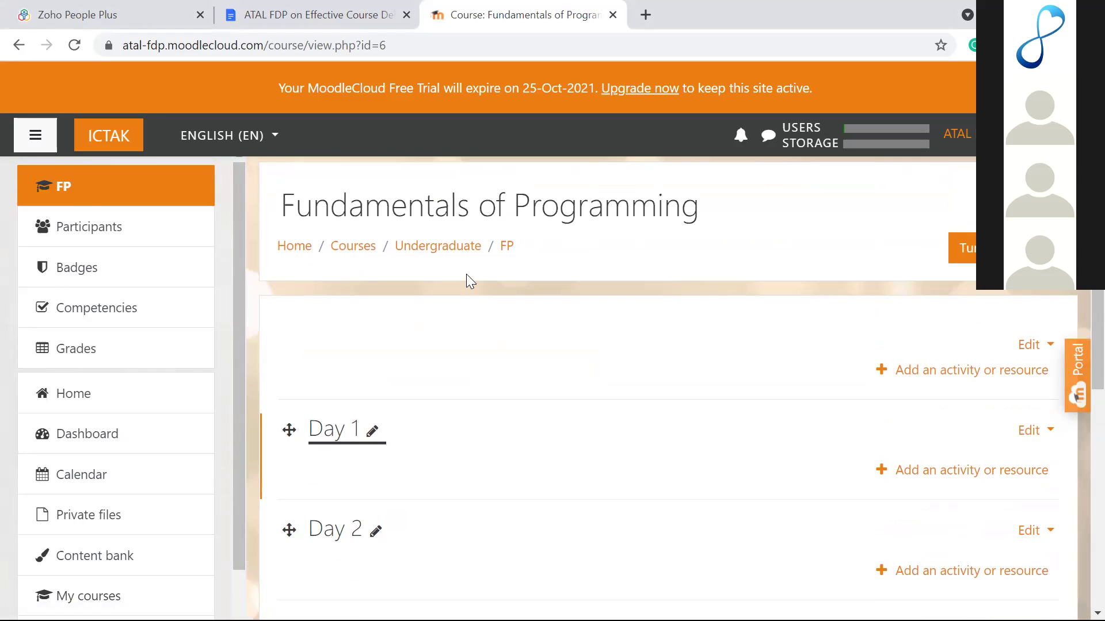
scroll(466, 274, down, 2)
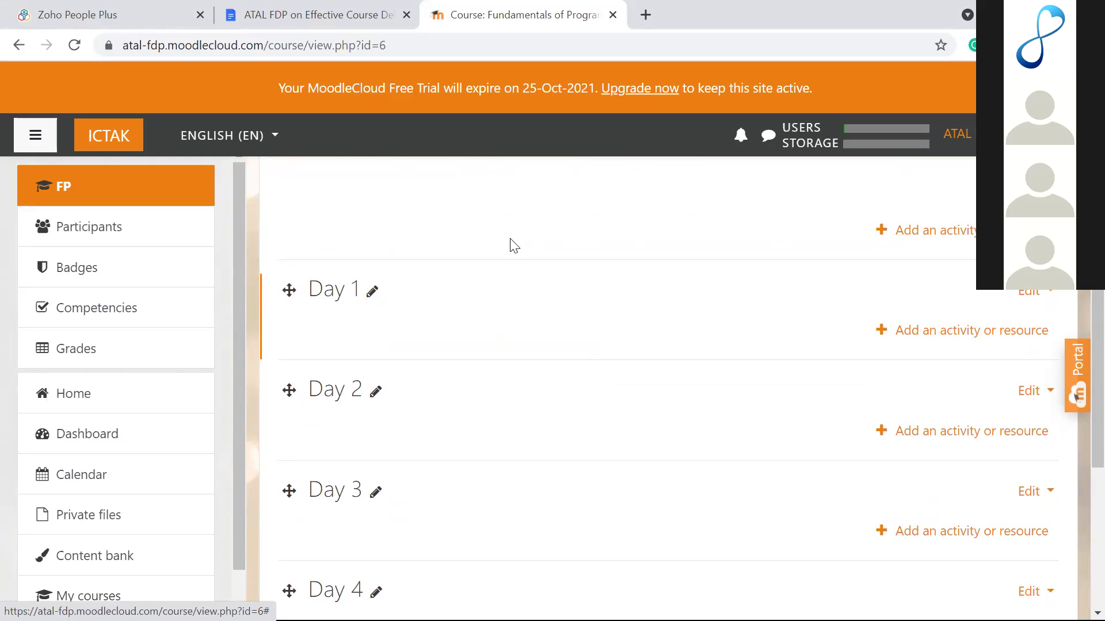
scroll(547, 226, up, 2)
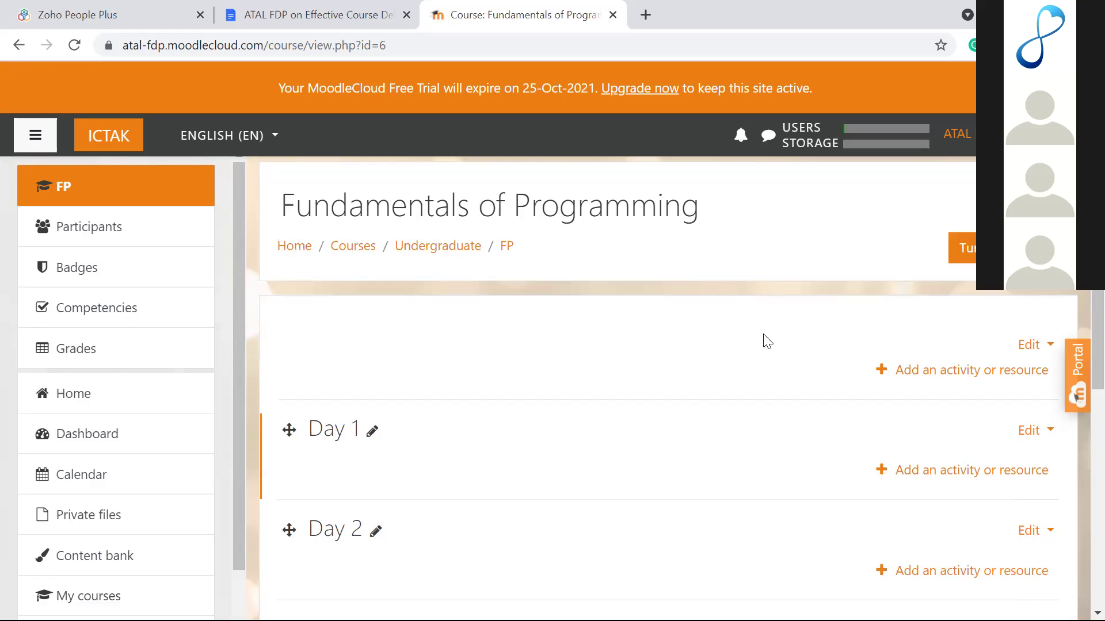
scroll(746, 332, down, 1)
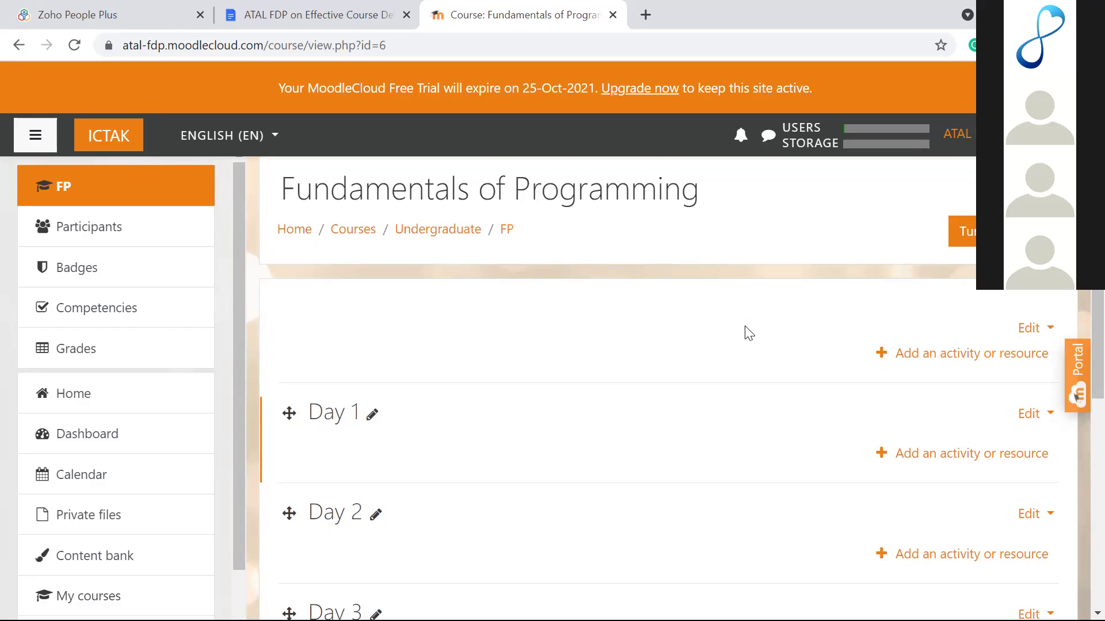
scroll(747, 331, down, 3)
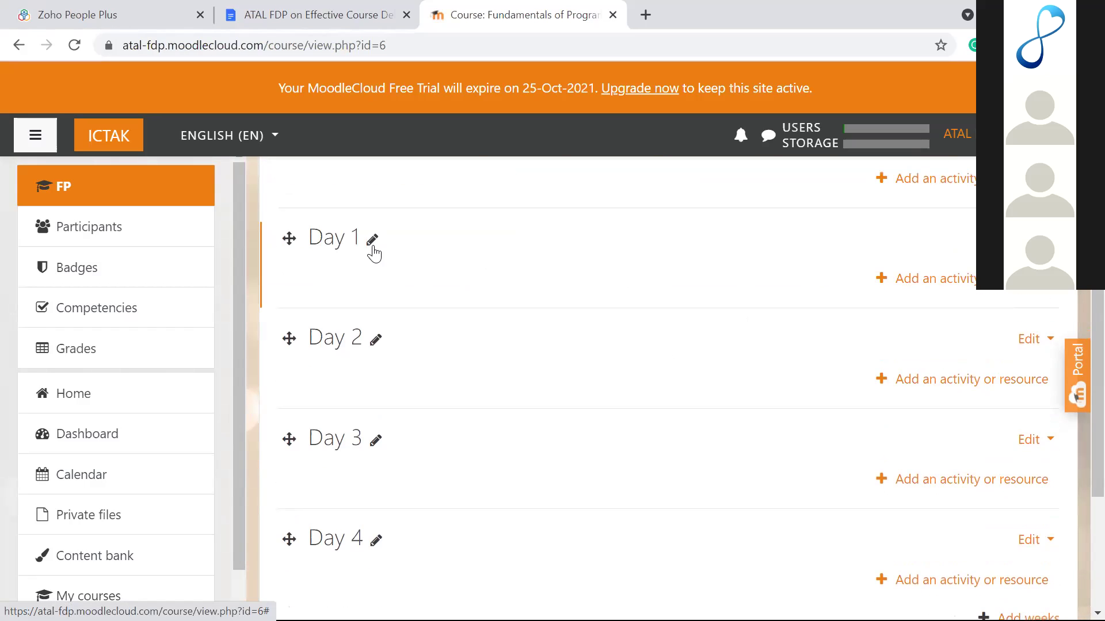
click(373, 247)
click(434, 267)
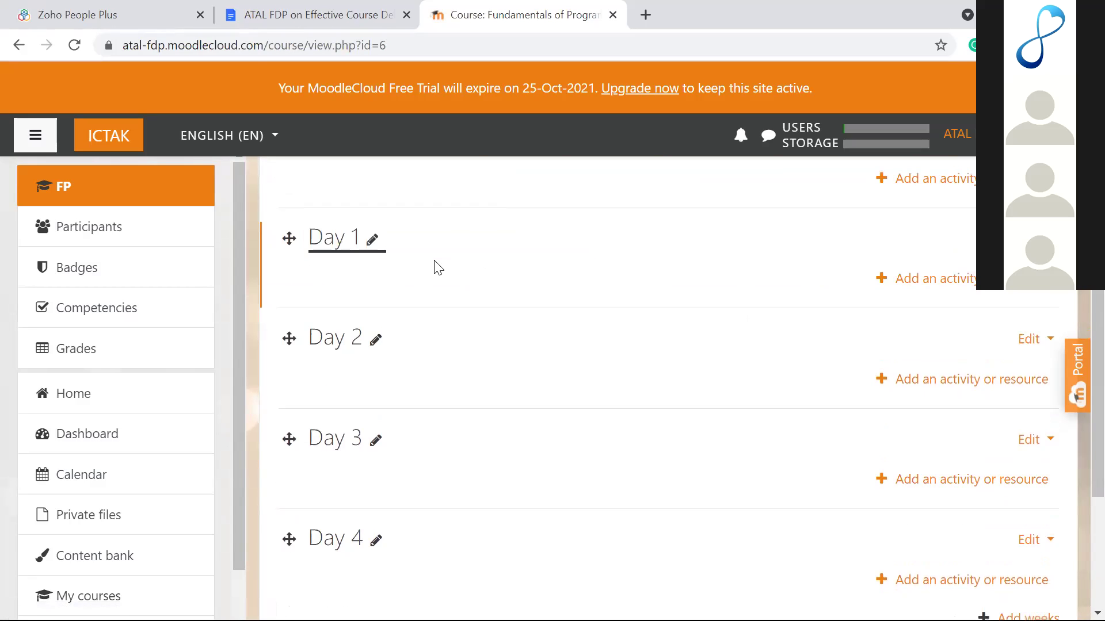
scroll(473, 374, down, 3)
scroll(473, 374, up, 3)
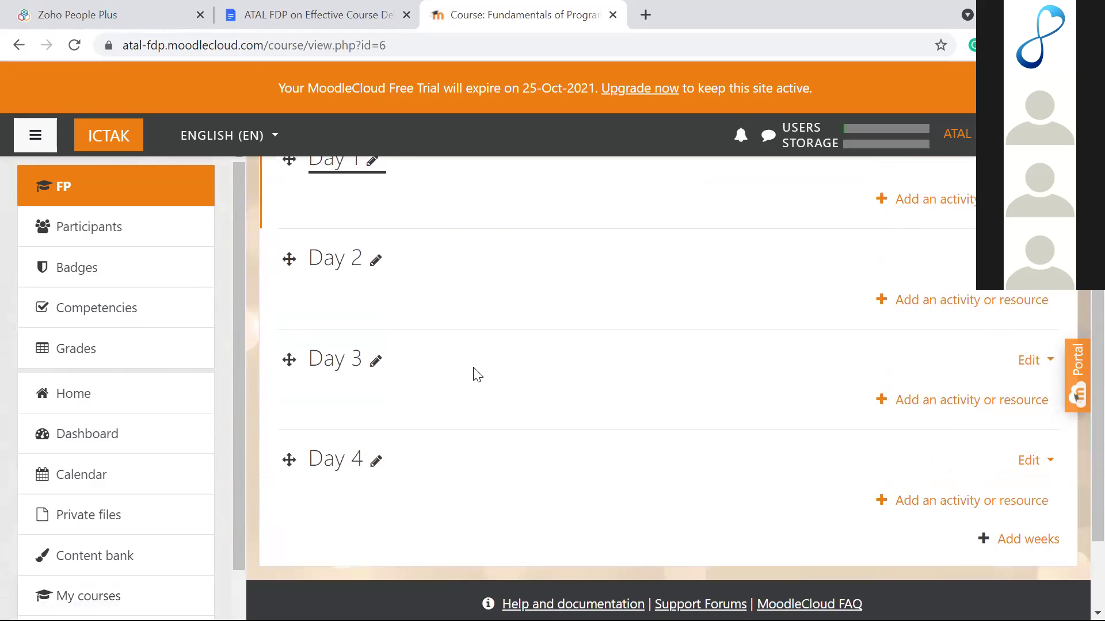
scroll(475, 375, down, 3)
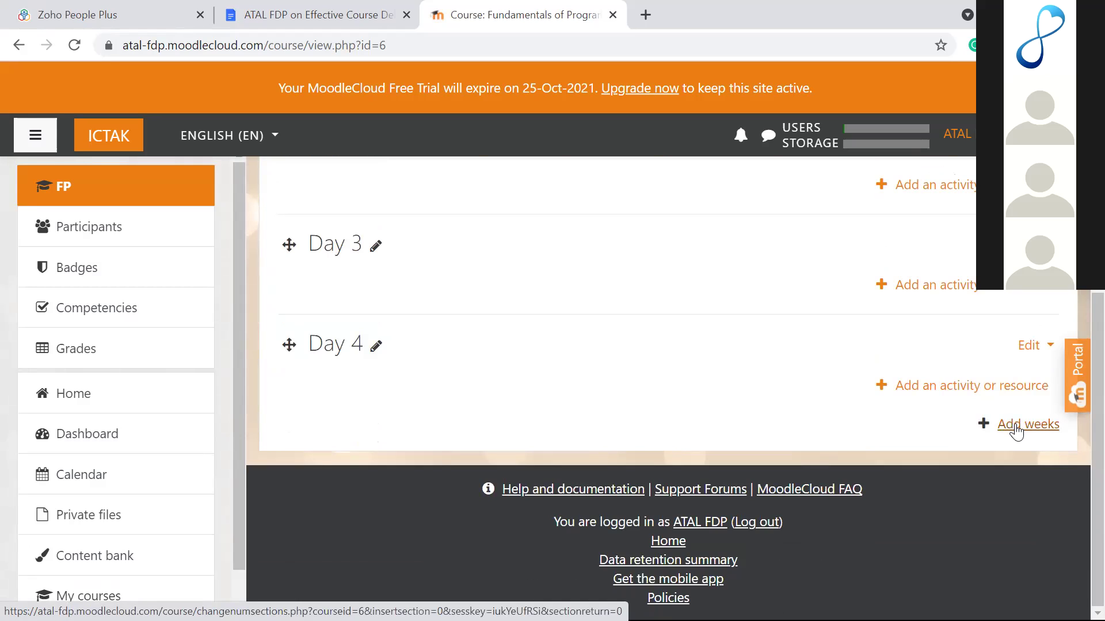
click(1016, 426)
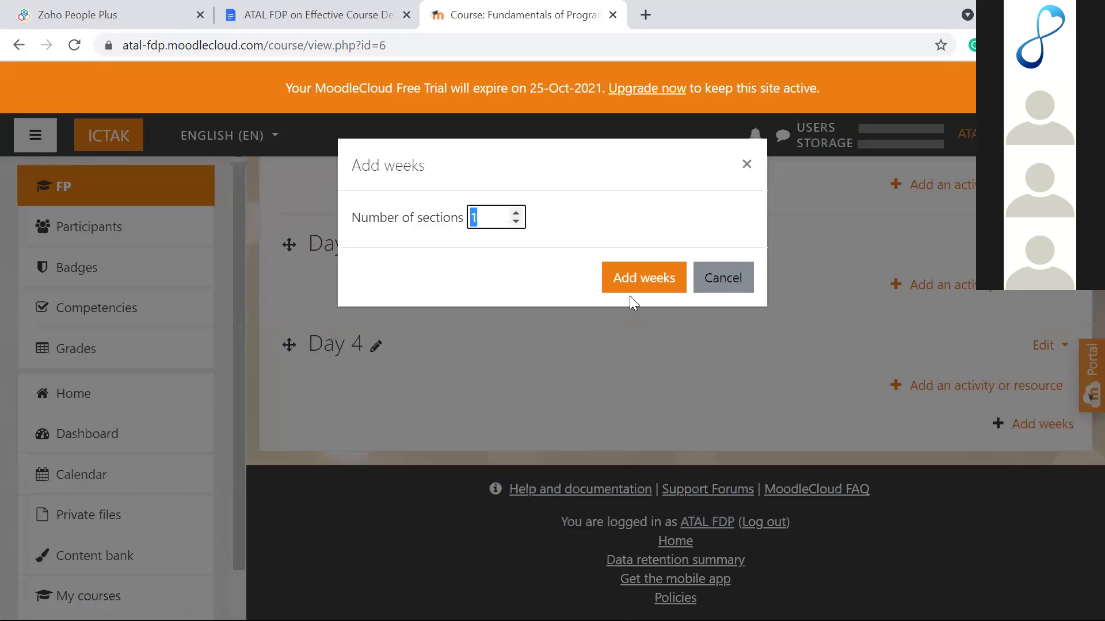
click(516, 213)
click(516, 212)
click(516, 213)
click(515, 213)
click(516, 213)
click(516, 222)
click(516, 223)
click(515, 223)
click(515, 222)
click(516, 222)
click(644, 271)
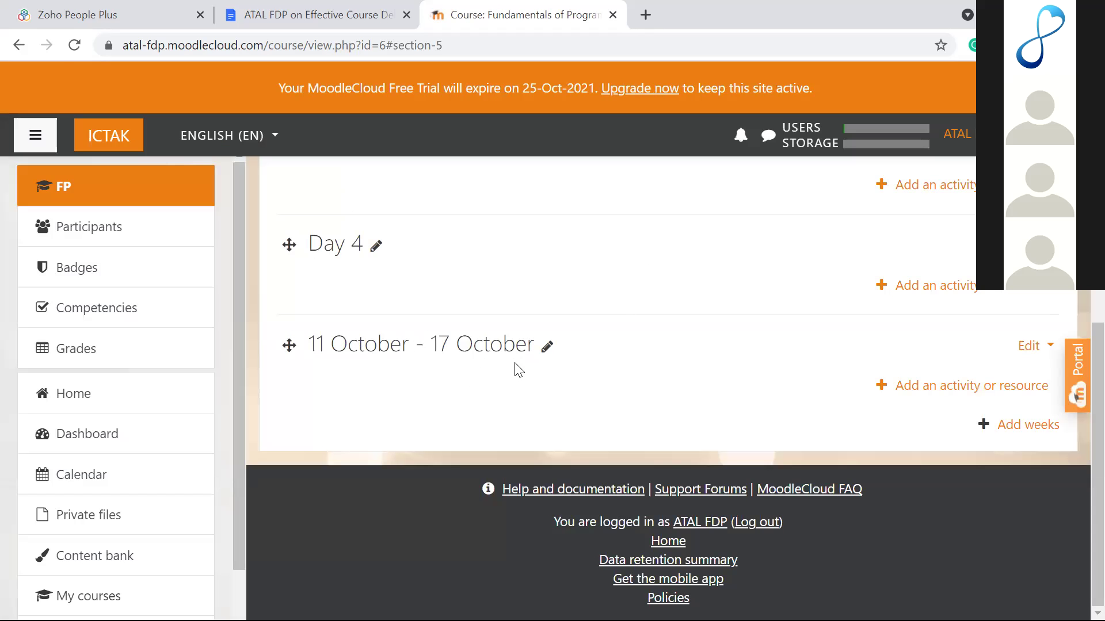
click(547, 347)
text(Day 5)
key(Return)
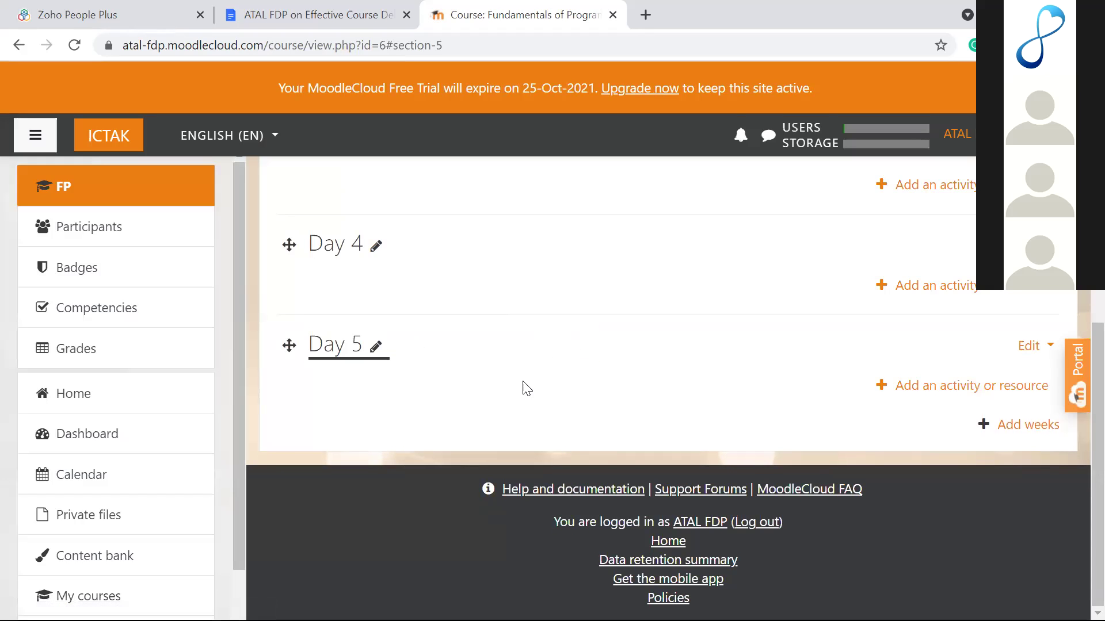
scroll(522, 395, up, 7)
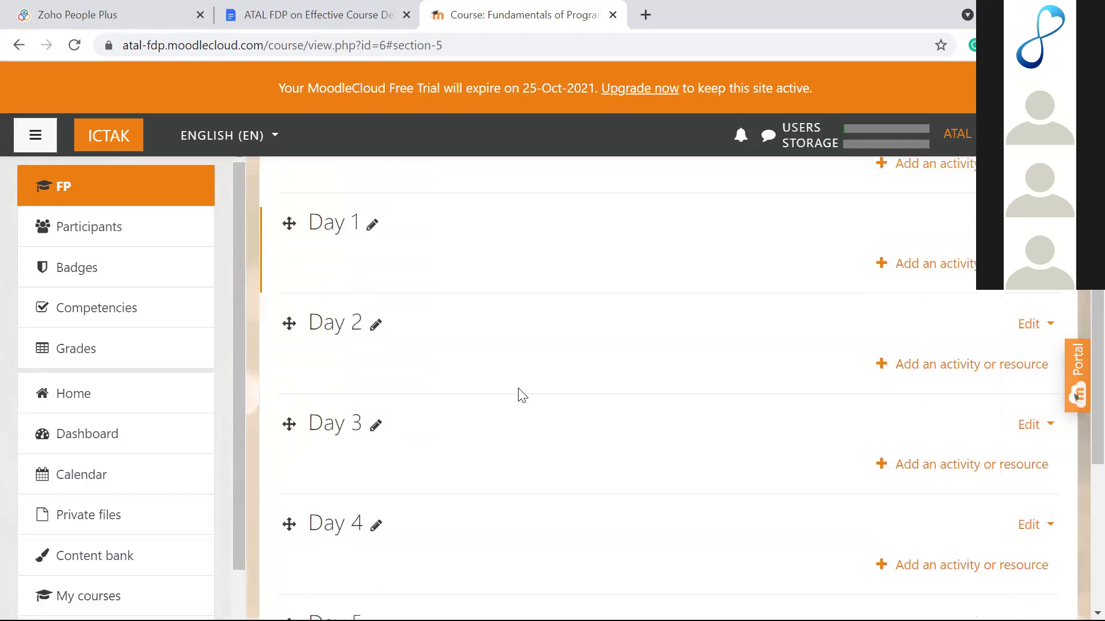
scroll(522, 395, down, 3)
scroll(522, 395, down, 3)
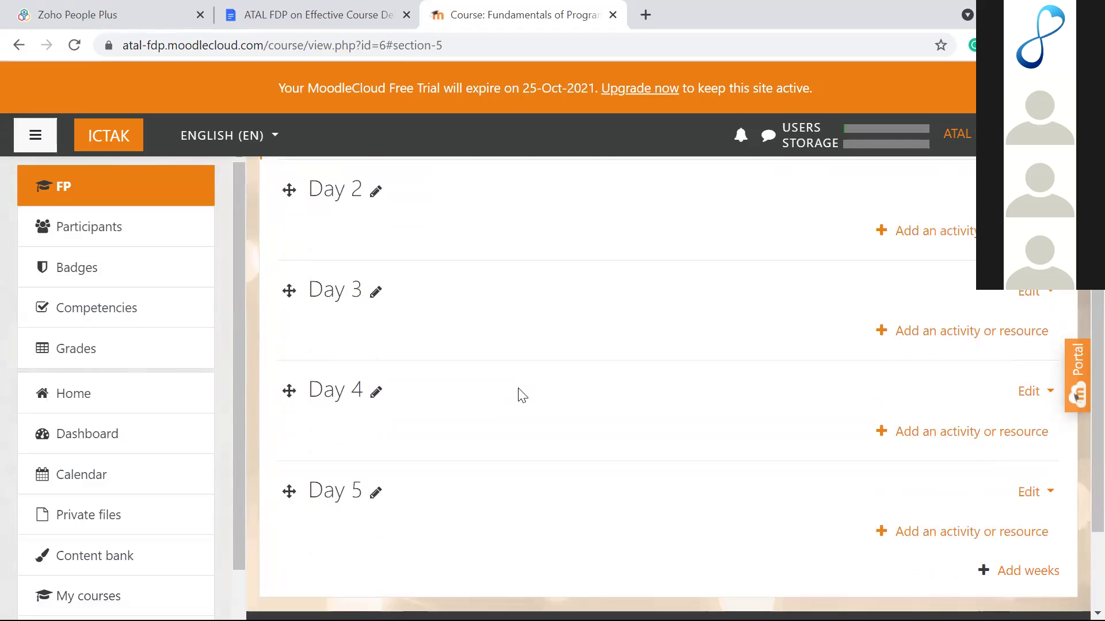
scroll(522, 395, up, 6)
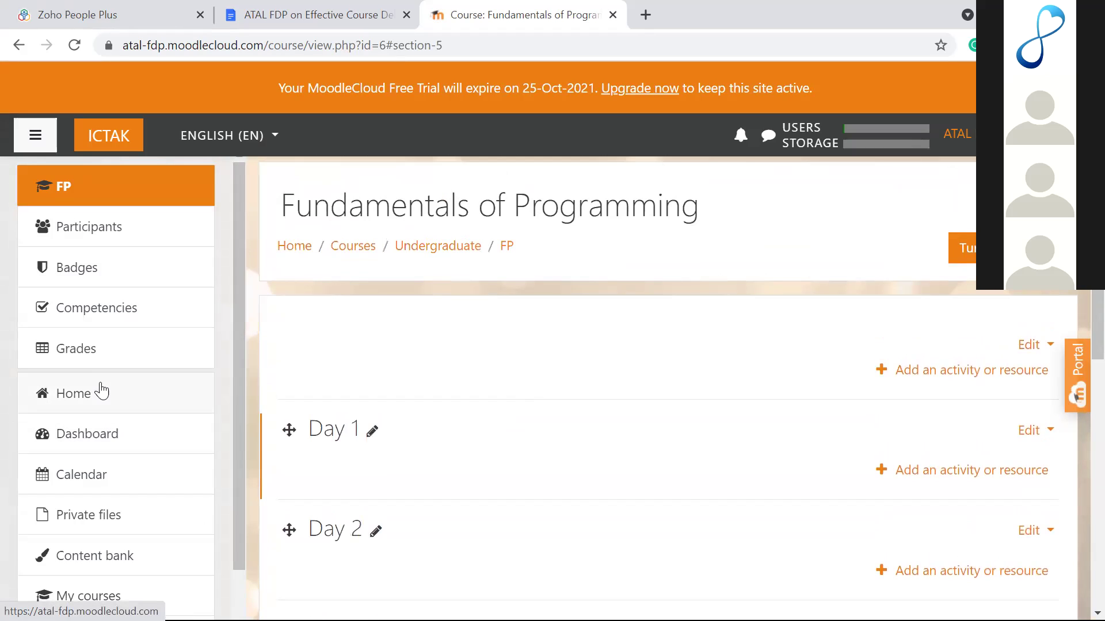
scroll(153, 543, down, 2)
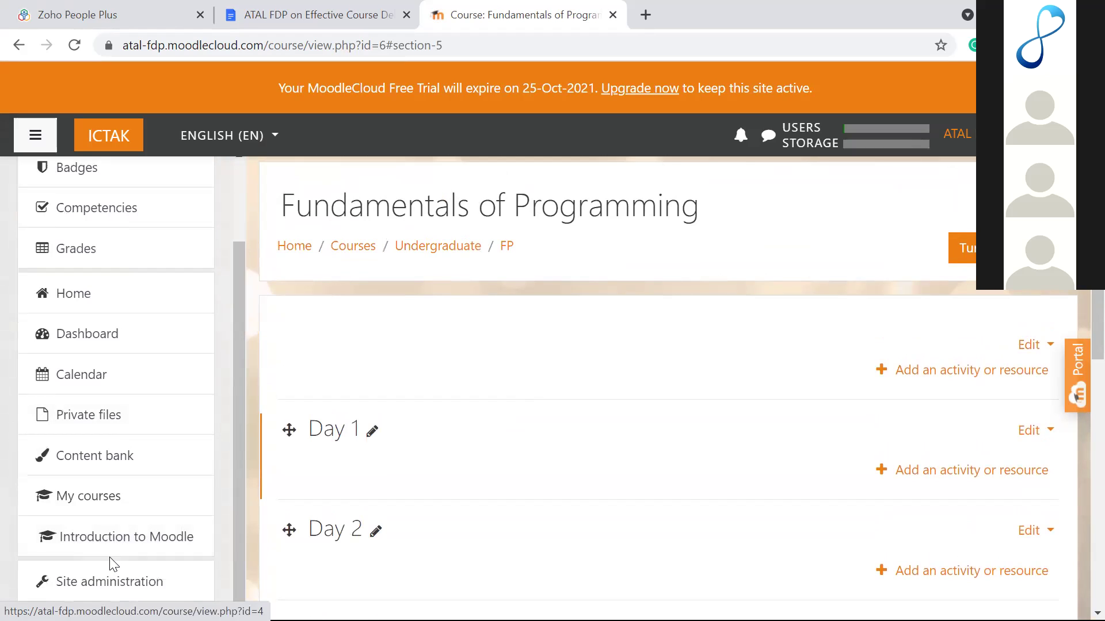
Step: Open Add a category from the Courses tab of Site administration
click(102, 585)
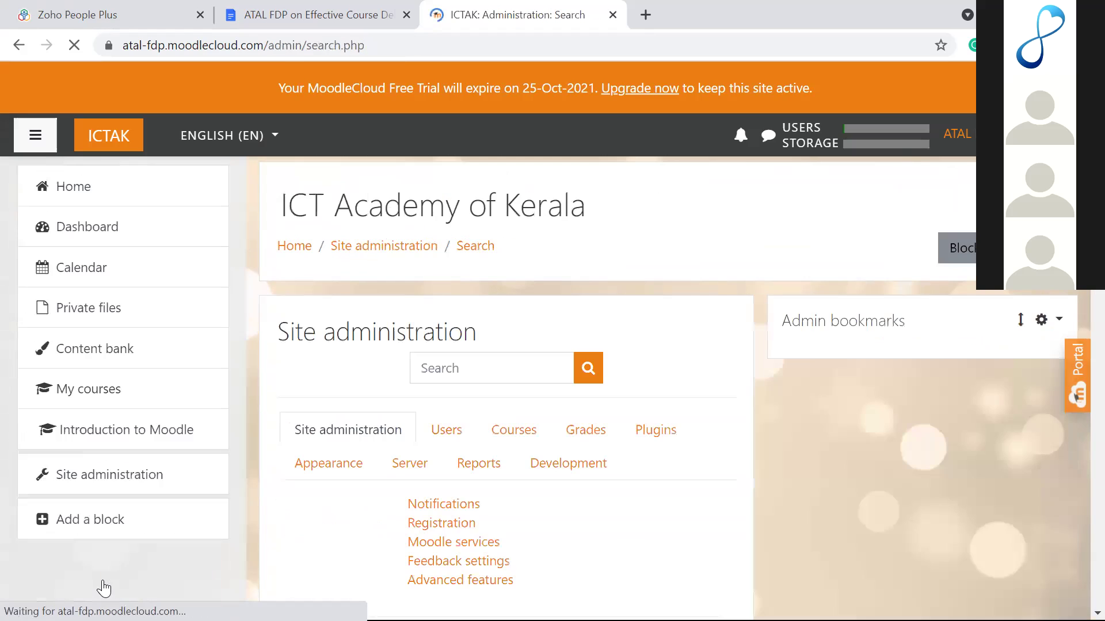
scroll(303, 456, down, 2)
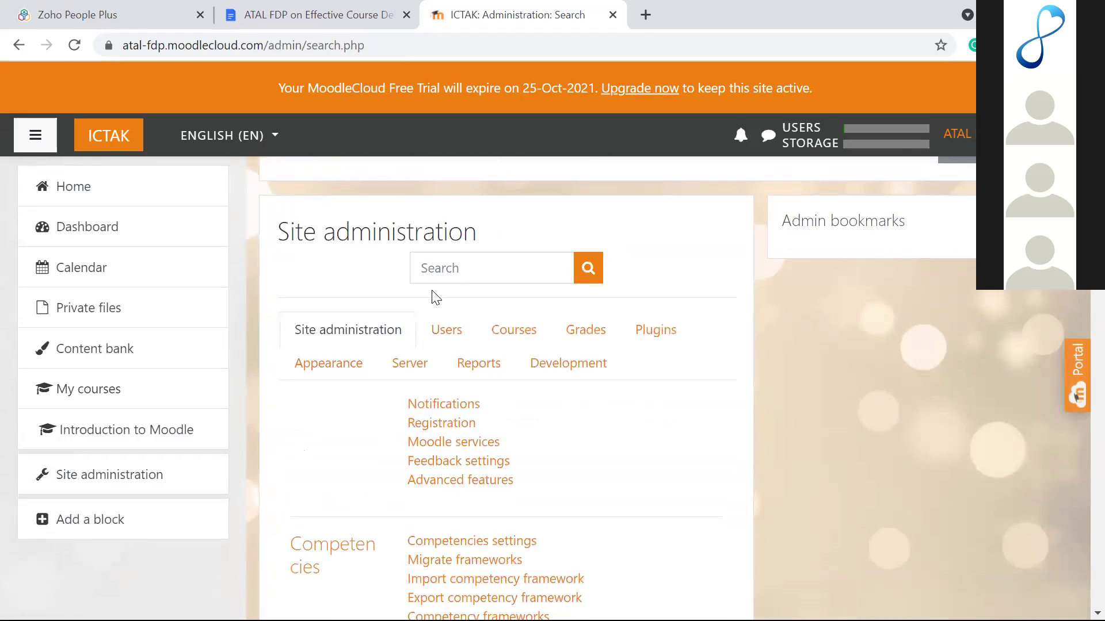
click(490, 326)
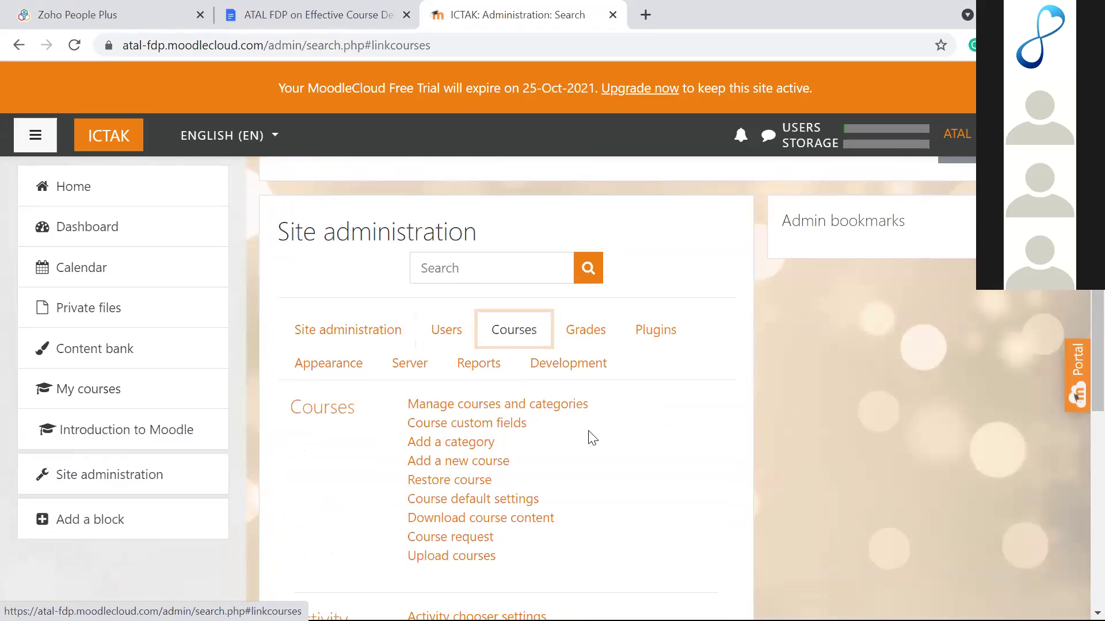
click(471, 445)
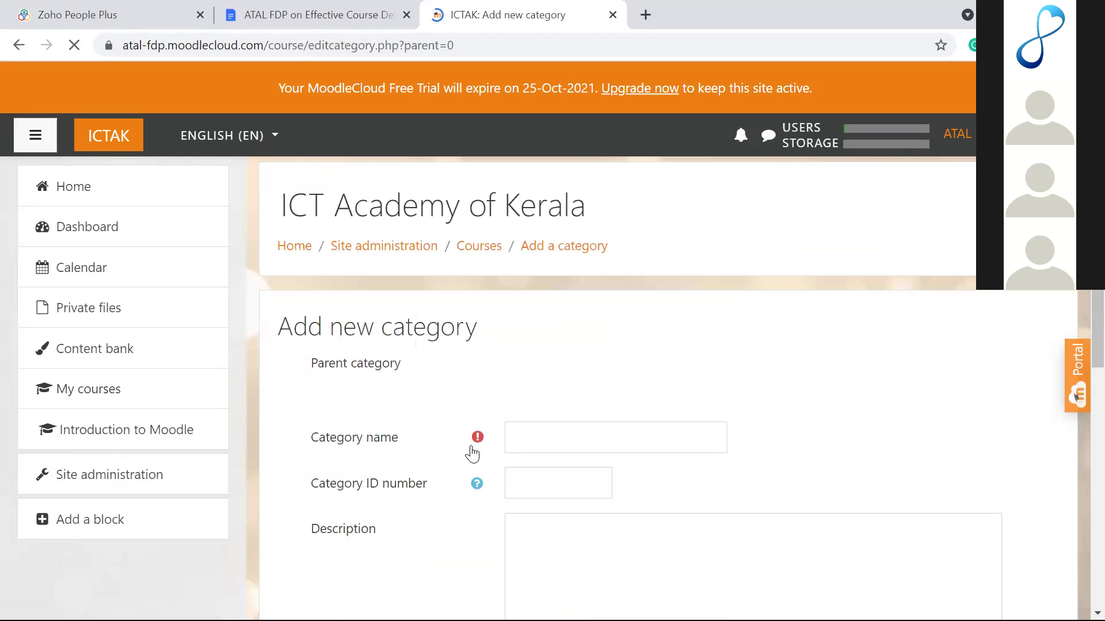
Step: Inspect the Parent category list and leave it set to Top
scroll(524, 422, down, 3)
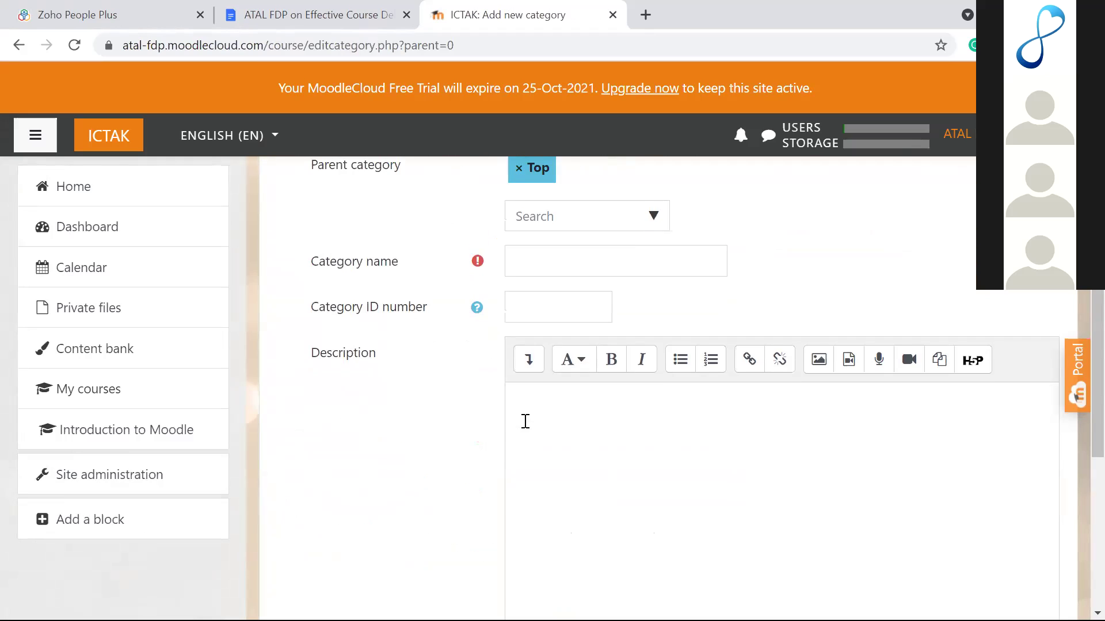
scroll(525, 422, up, 1)
click(609, 253)
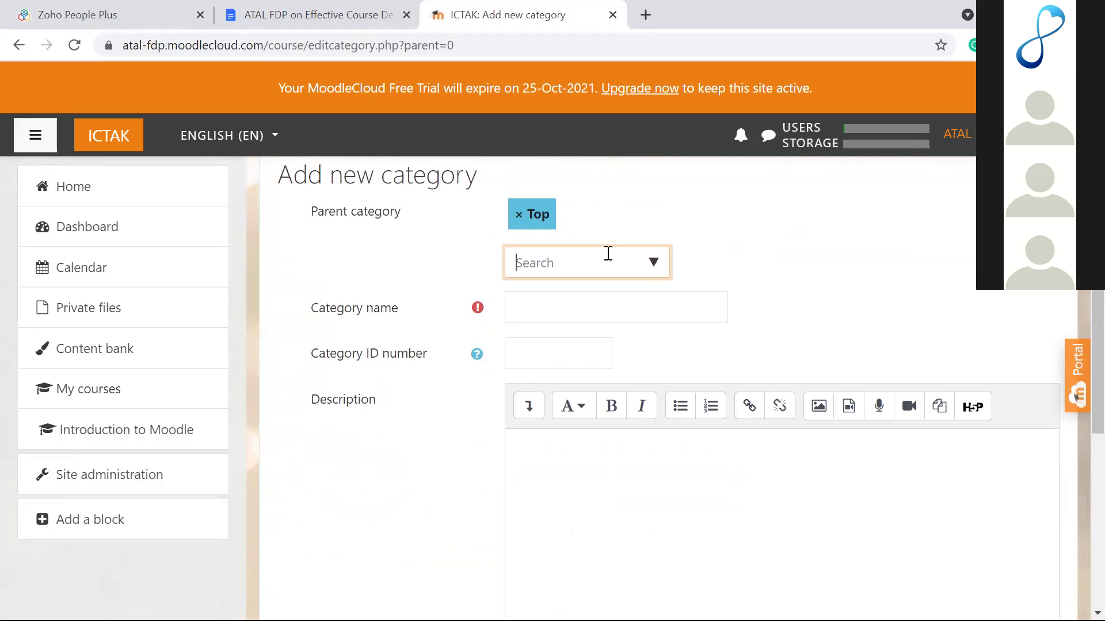
click(653, 264)
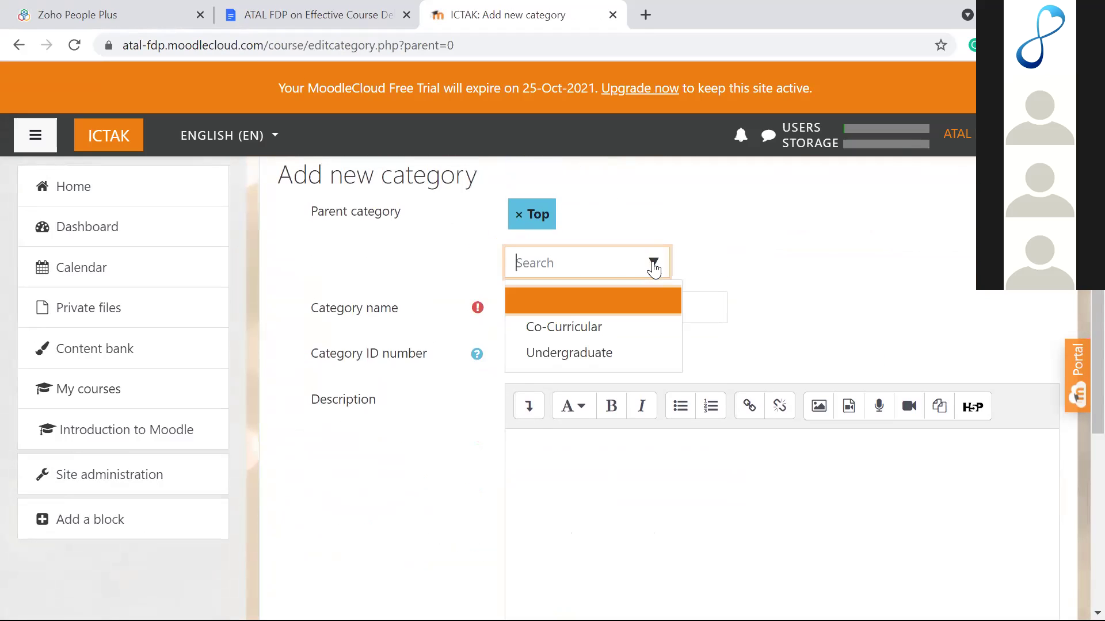
click(378, 329)
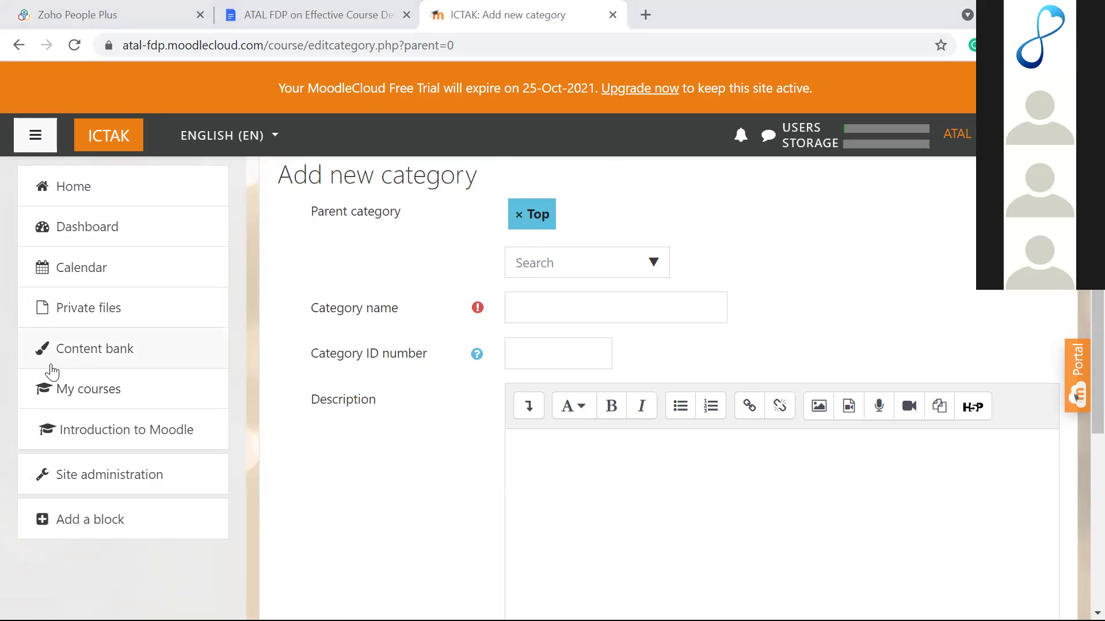
Step: Return to Site administration's Courses tab and choose Add a category again
click(107, 481)
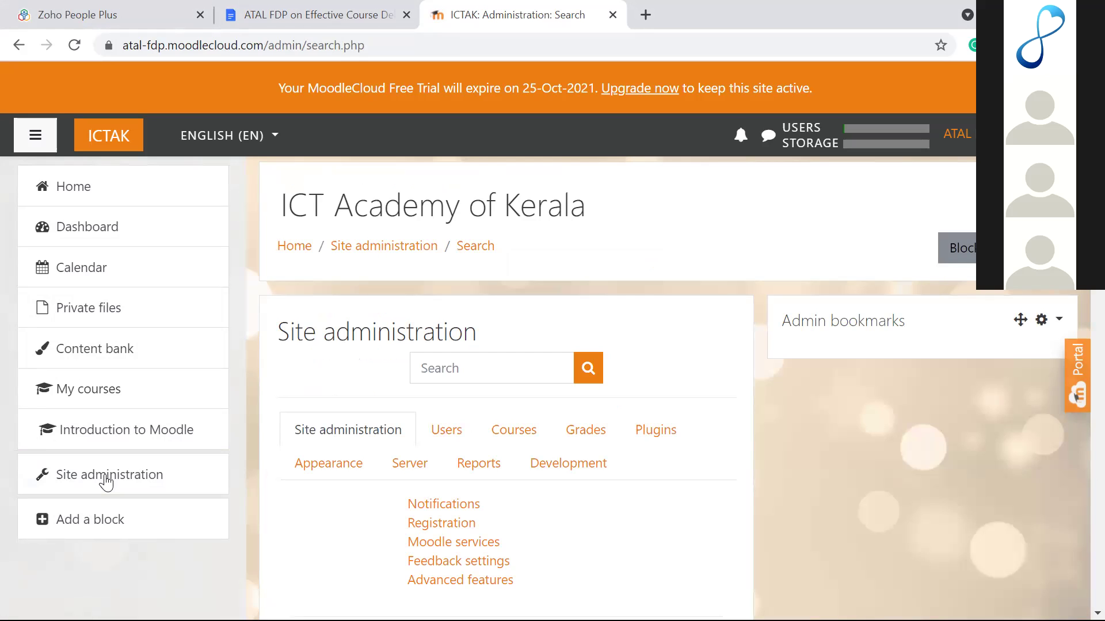
click(113, 481)
scroll(377, 395, down, 2)
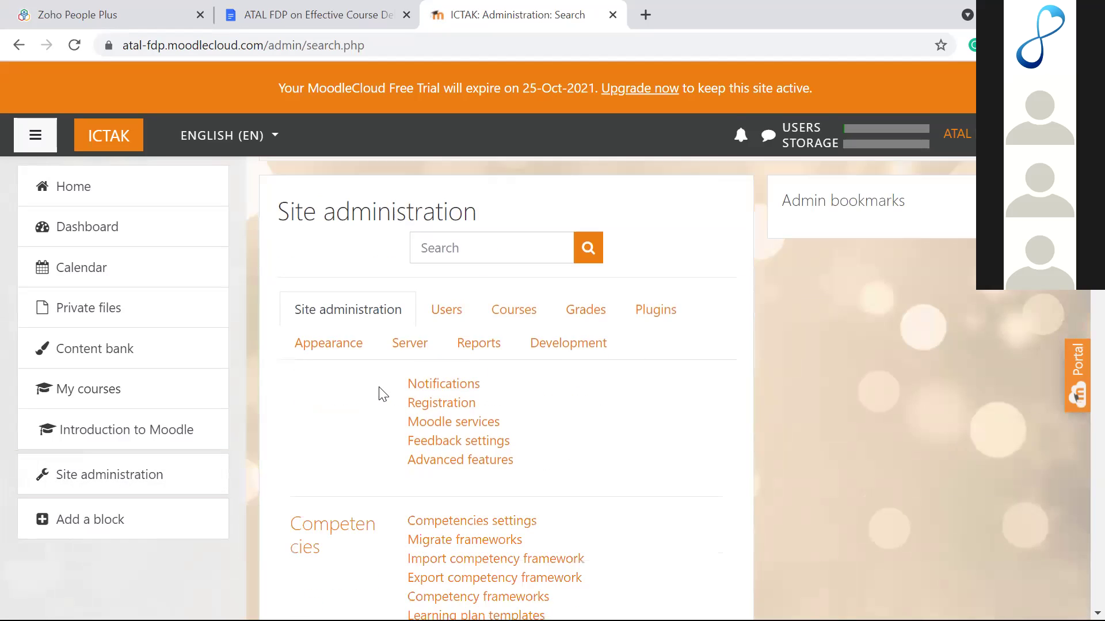
click(511, 297)
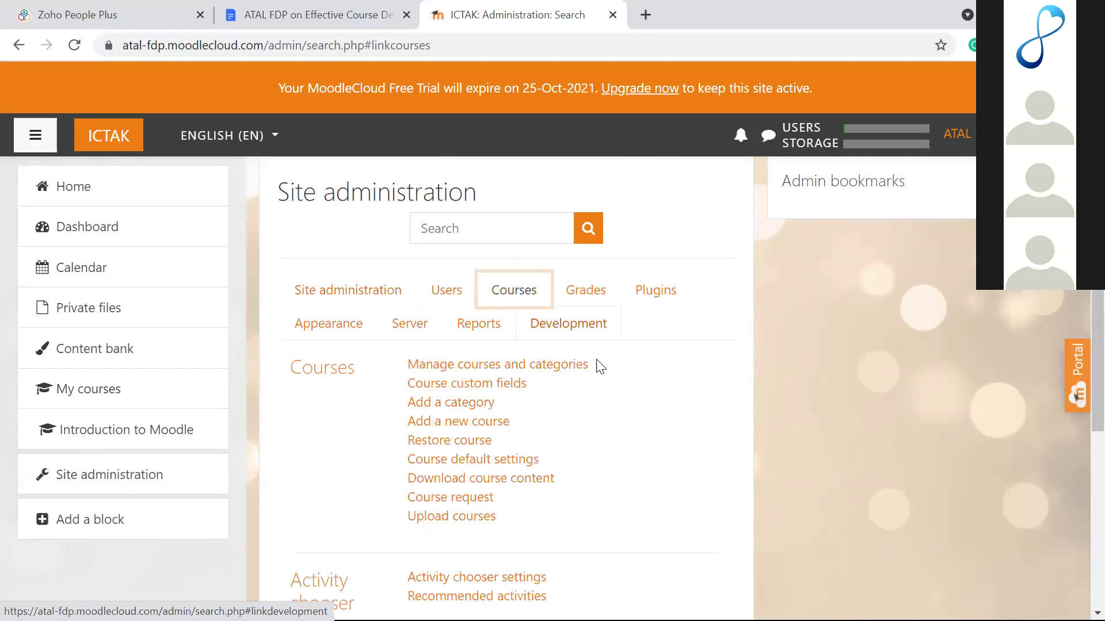
scroll(595, 372, down, 1)
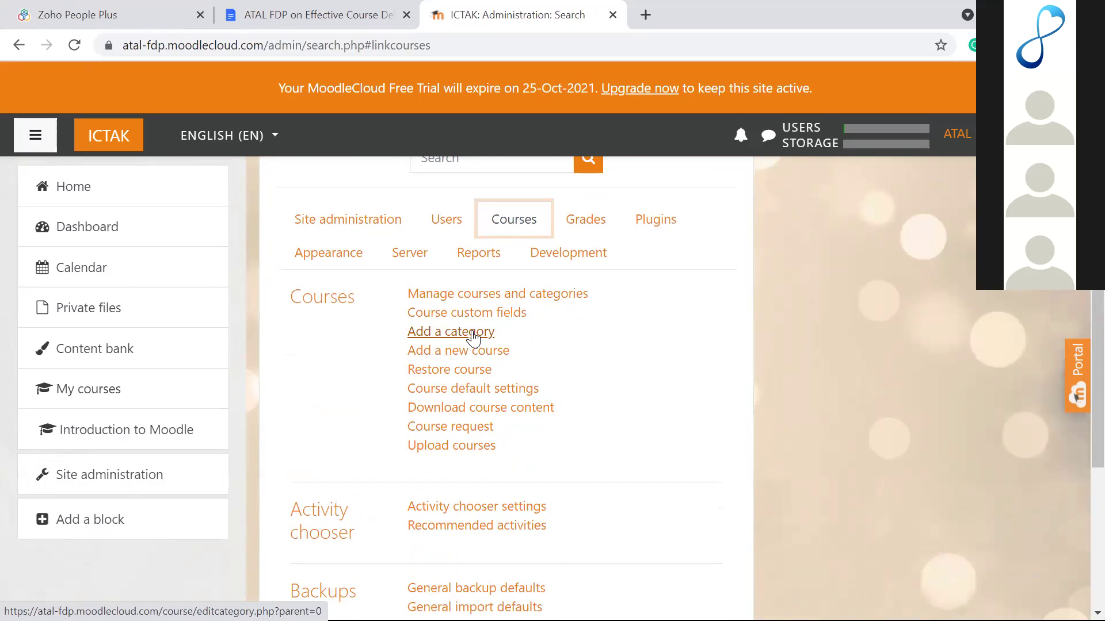
click(473, 339)
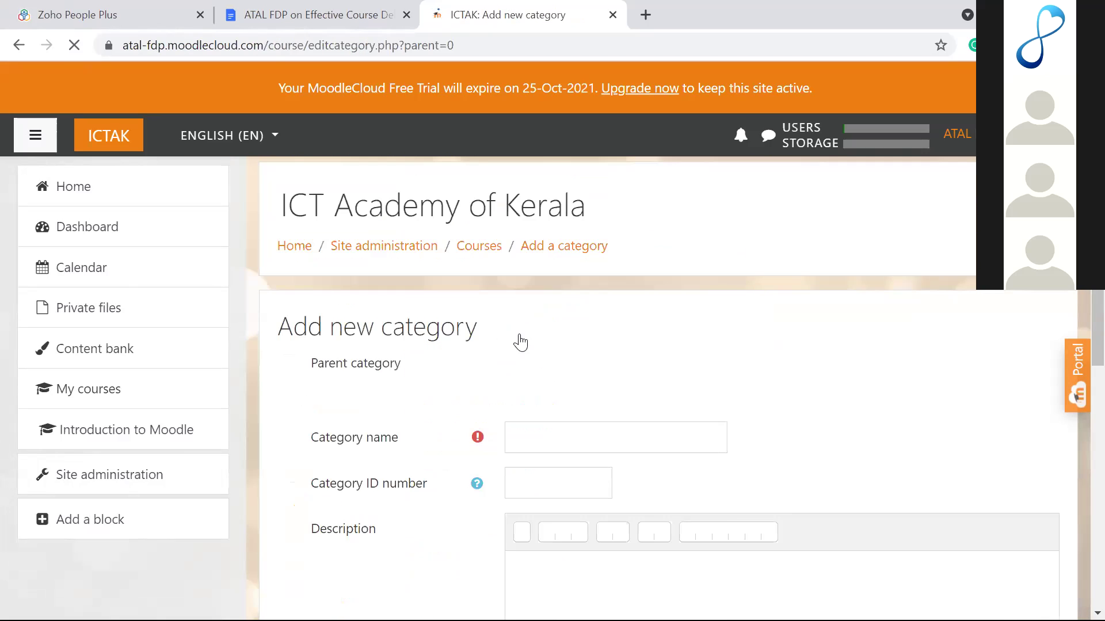
Step: Create a category named BCA with Undergraduate as its parent
scroll(536, 351, down, 2)
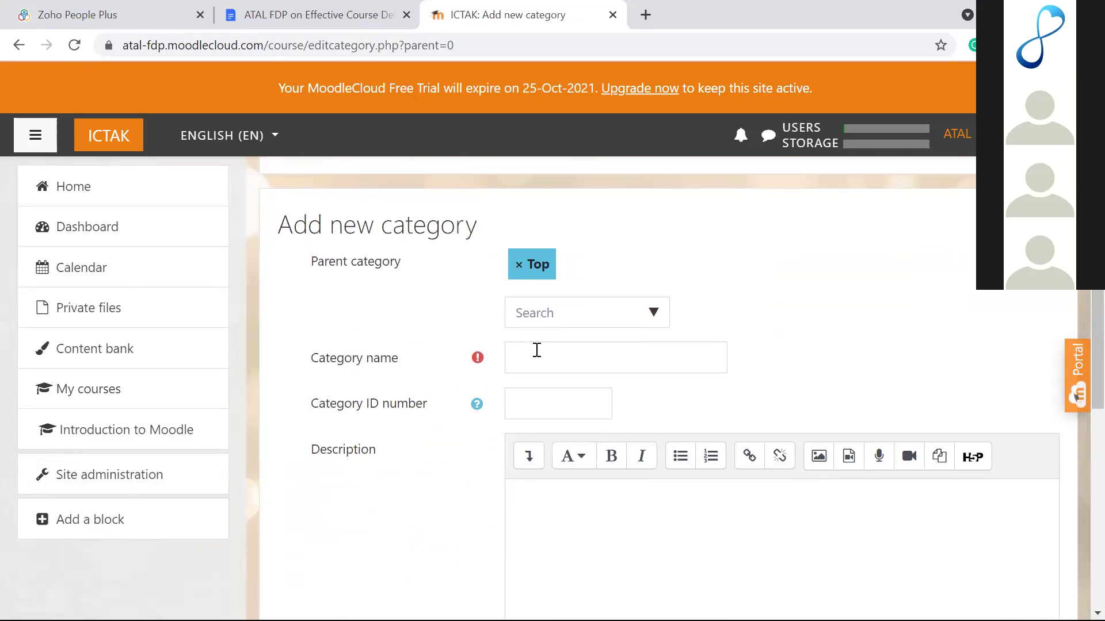
click(649, 306)
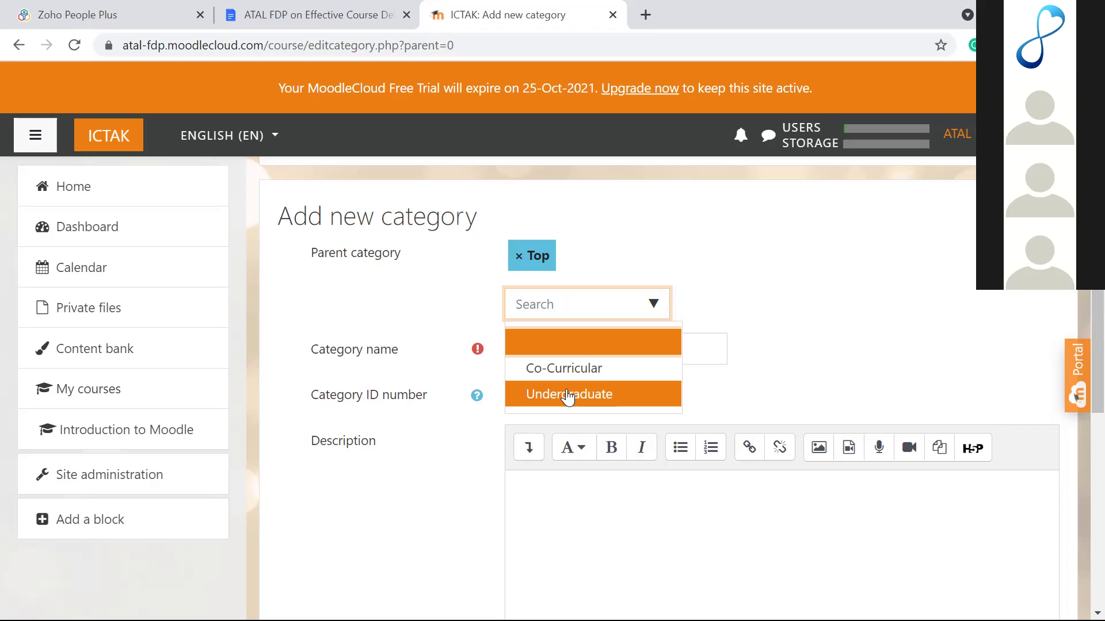
click(568, 395)
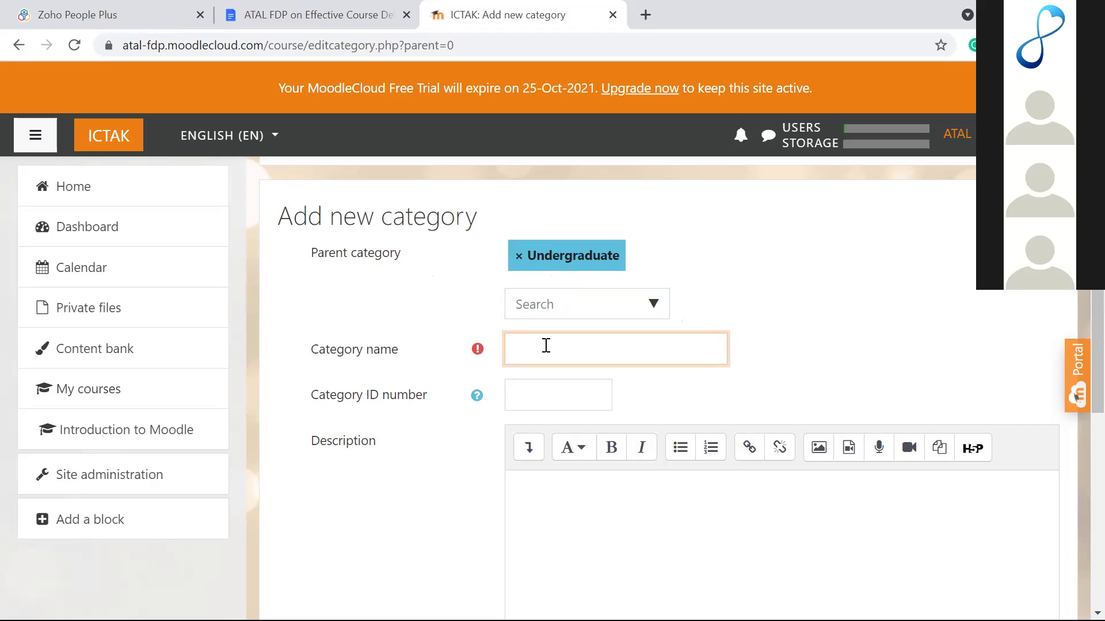
text(BCA)
click(761, 306)
scroll(598, 374, down, 6)
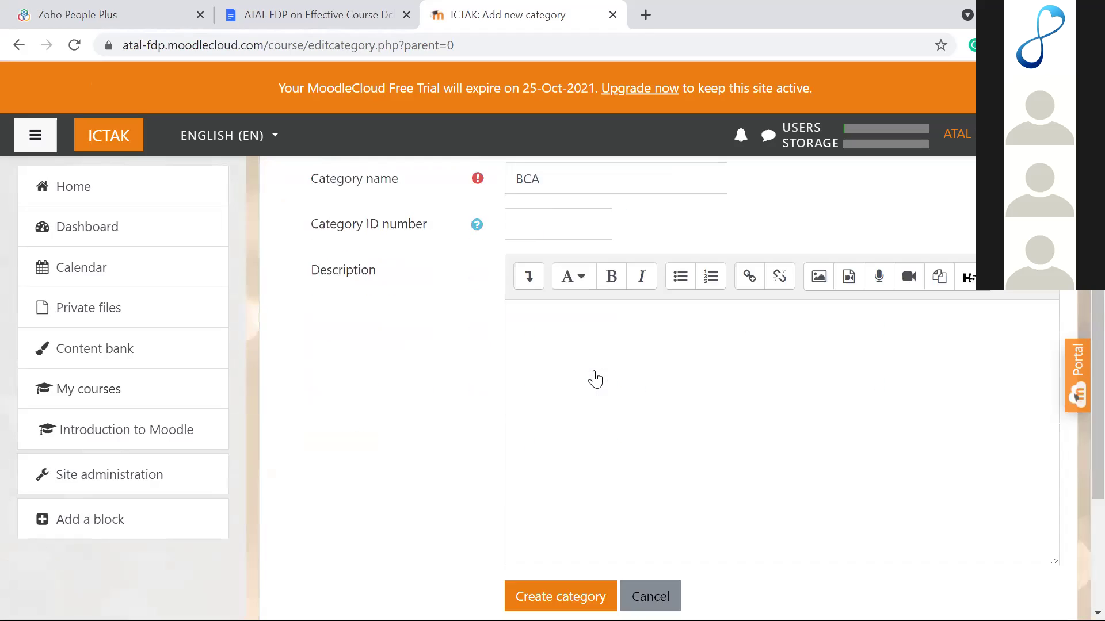
click(582, 384)
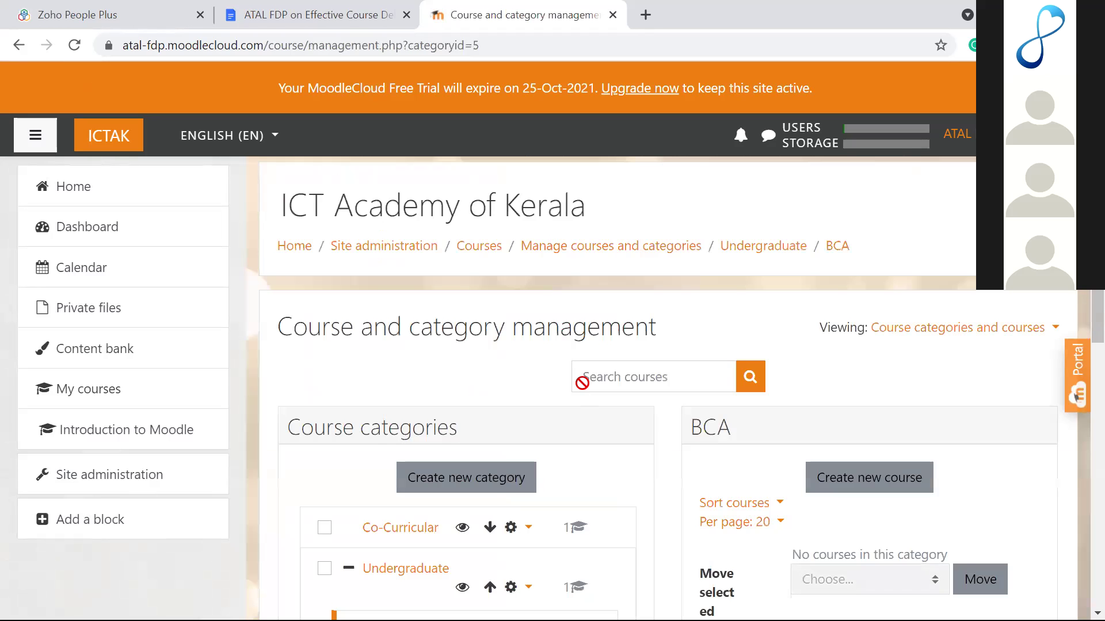
scroll(582, 383, down, 4)
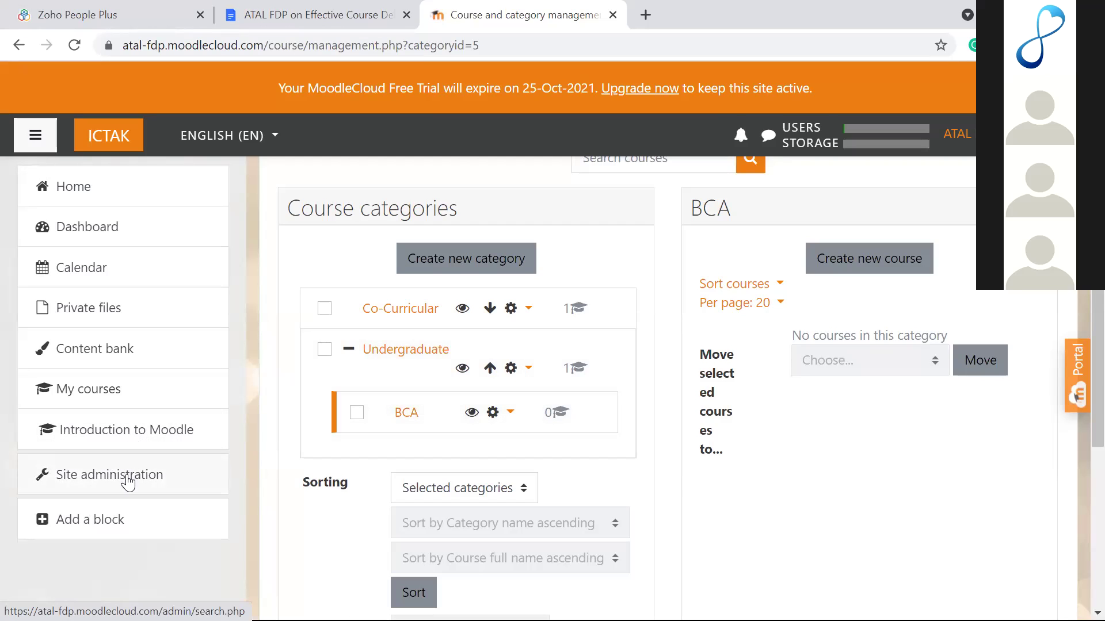
click(115, 478)
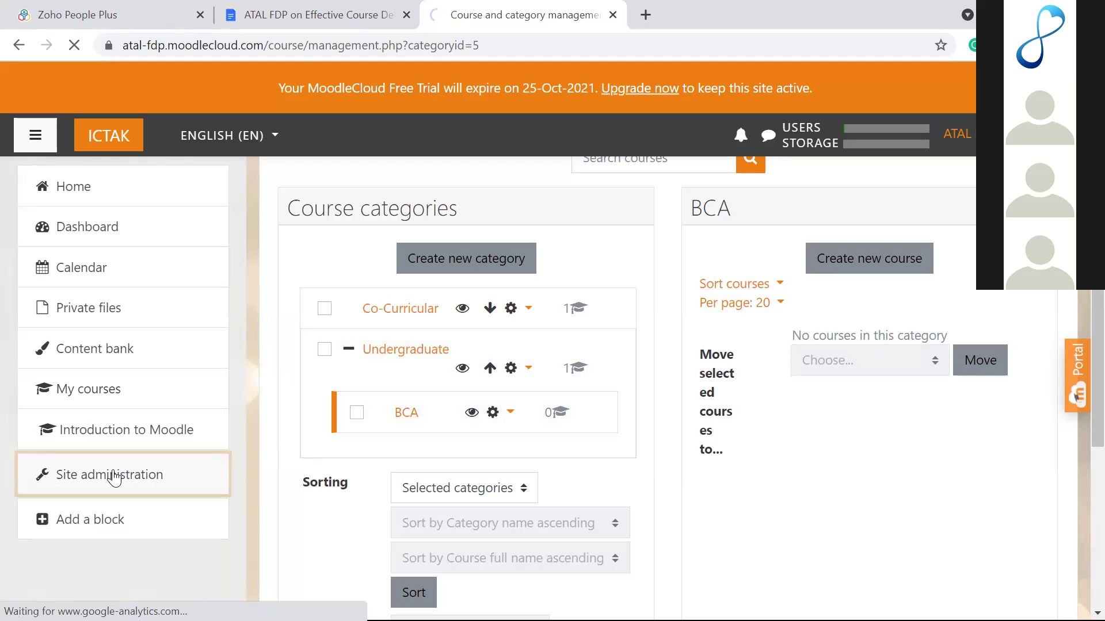
Step: Start a new course named 'Computer Organization' with short name CO
scroll(430, 433, down, 2)
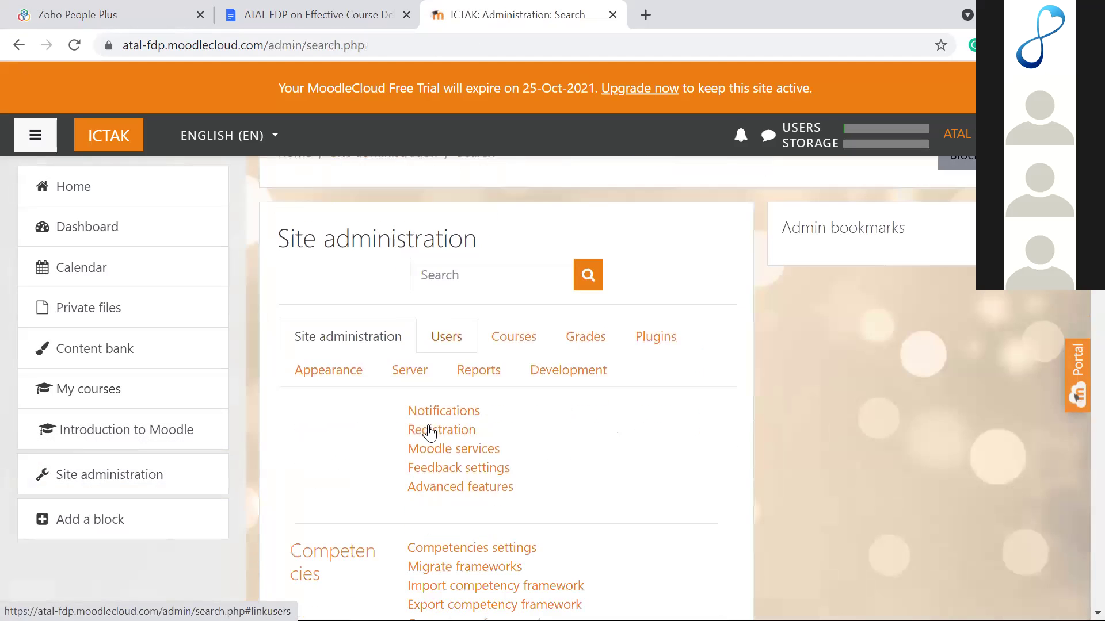
click(518, 311)
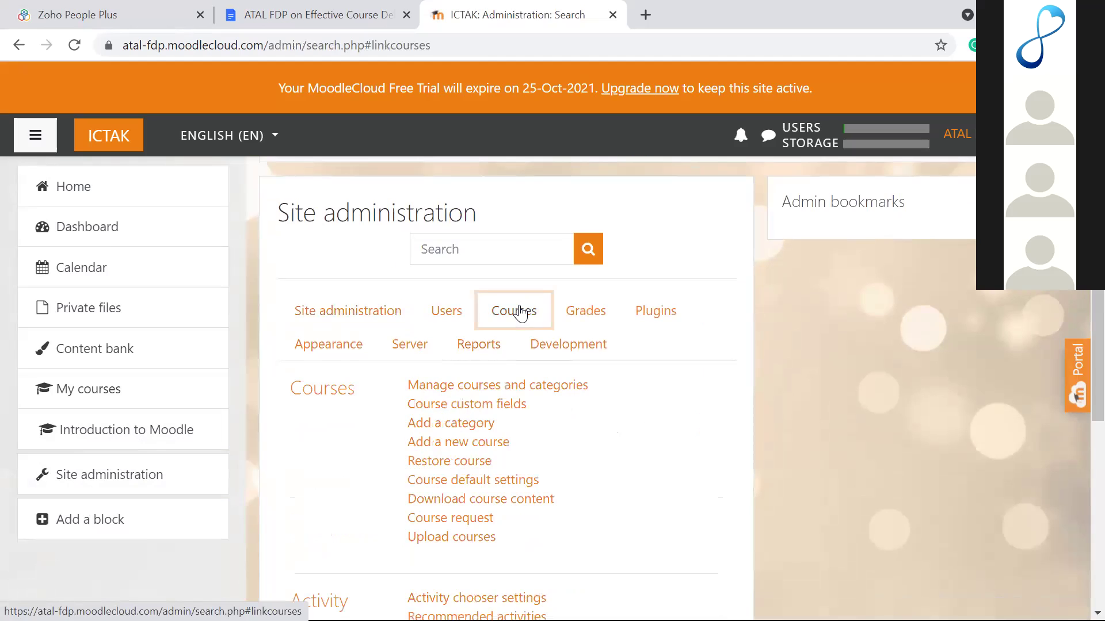
click(469, 443)
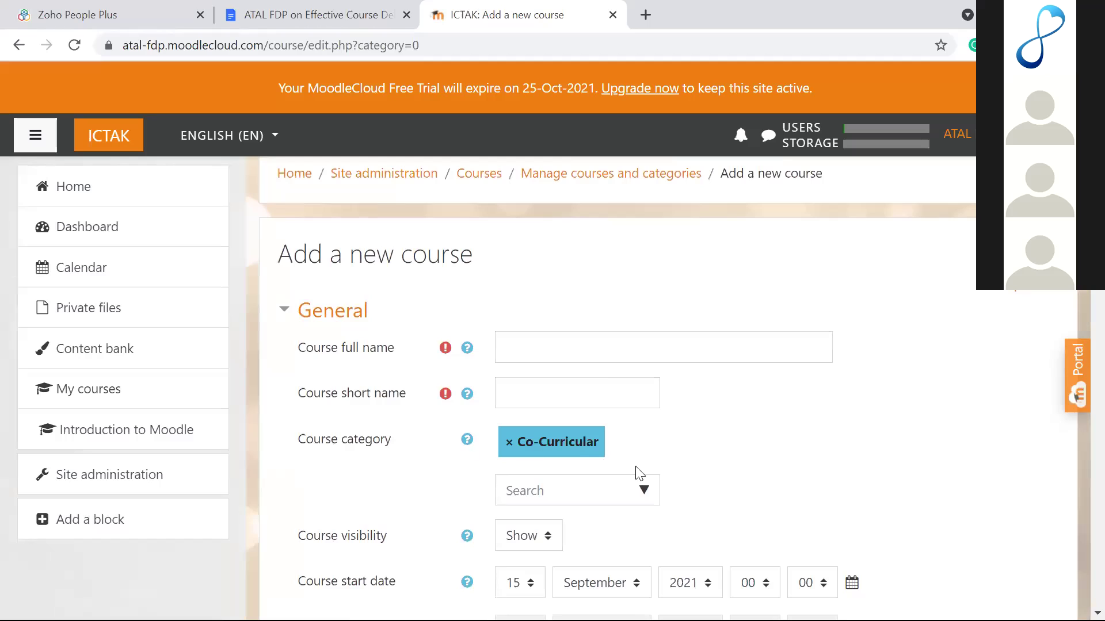
click(584, 358)
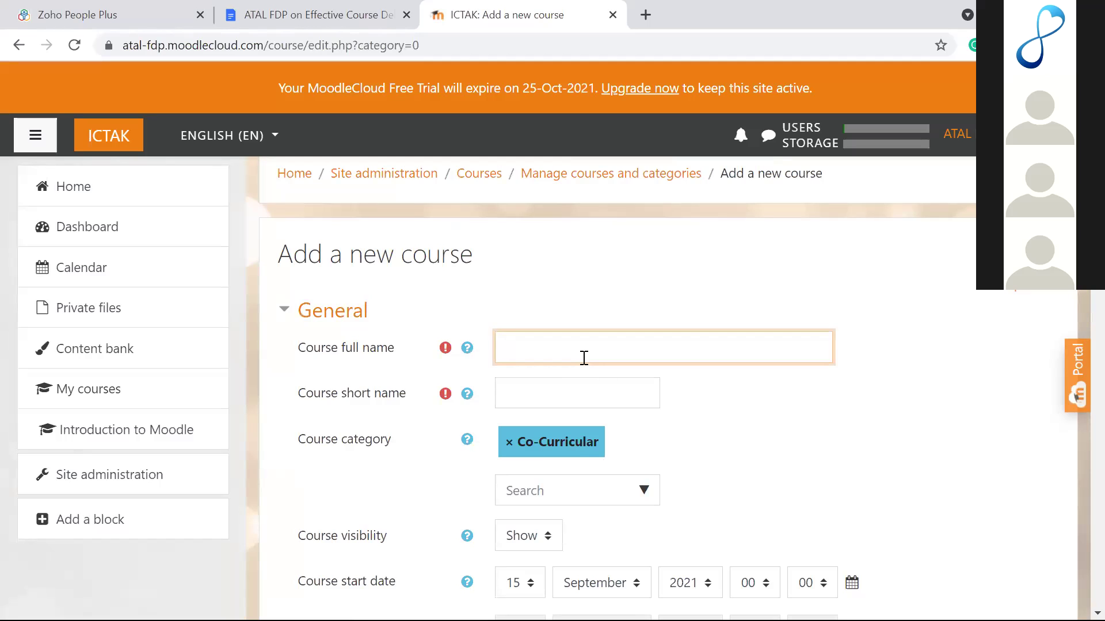
text(Computer Organization)
click(570, 397)
text(CO)
Step: Place the course in the Undergraduate / BCA category
scroll(570, 402, down, 3)
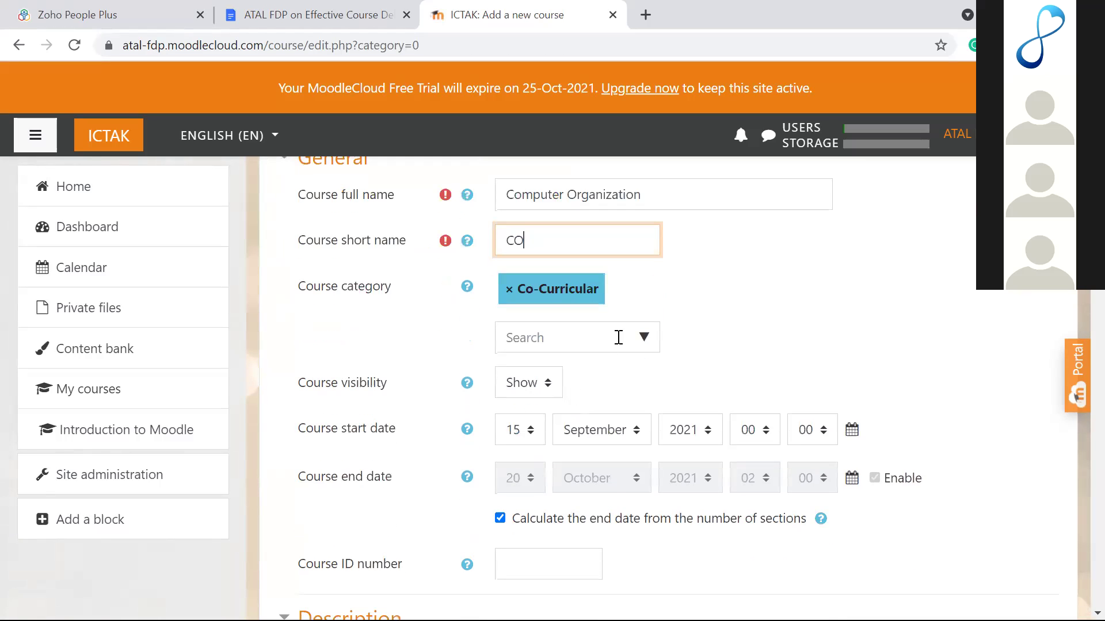
click(638, 343)
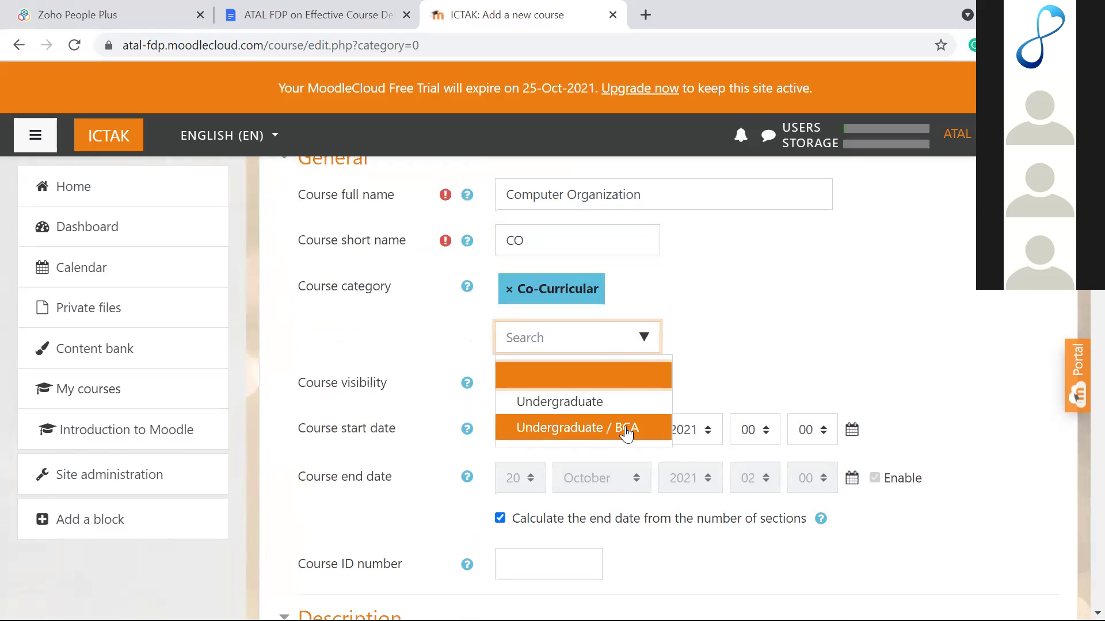
click(600, 440)
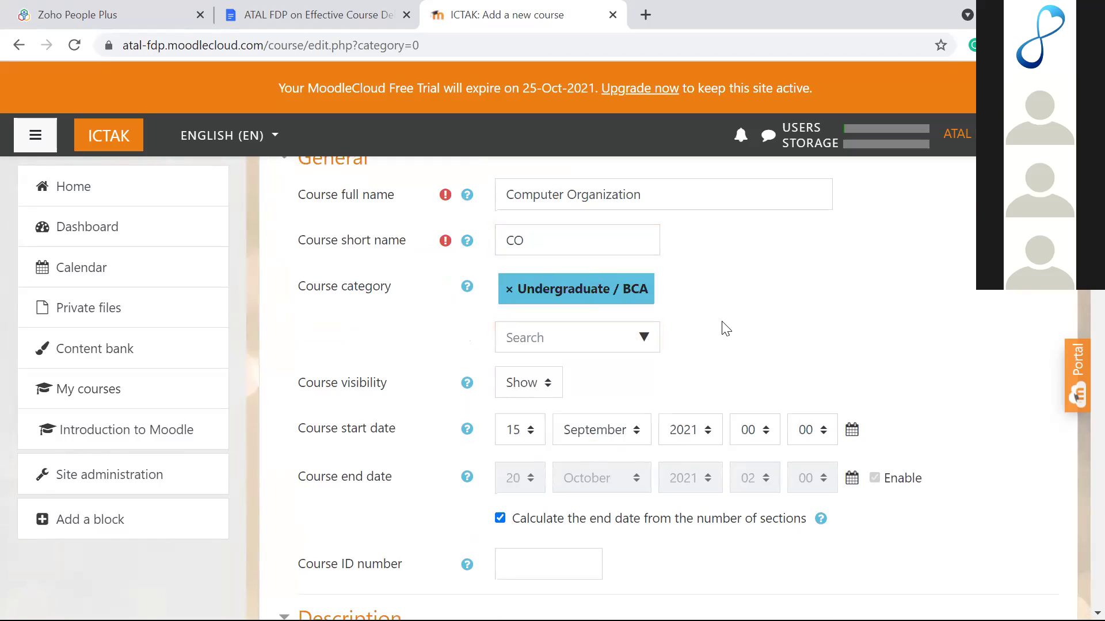
scroll(726, 328, up, 1)
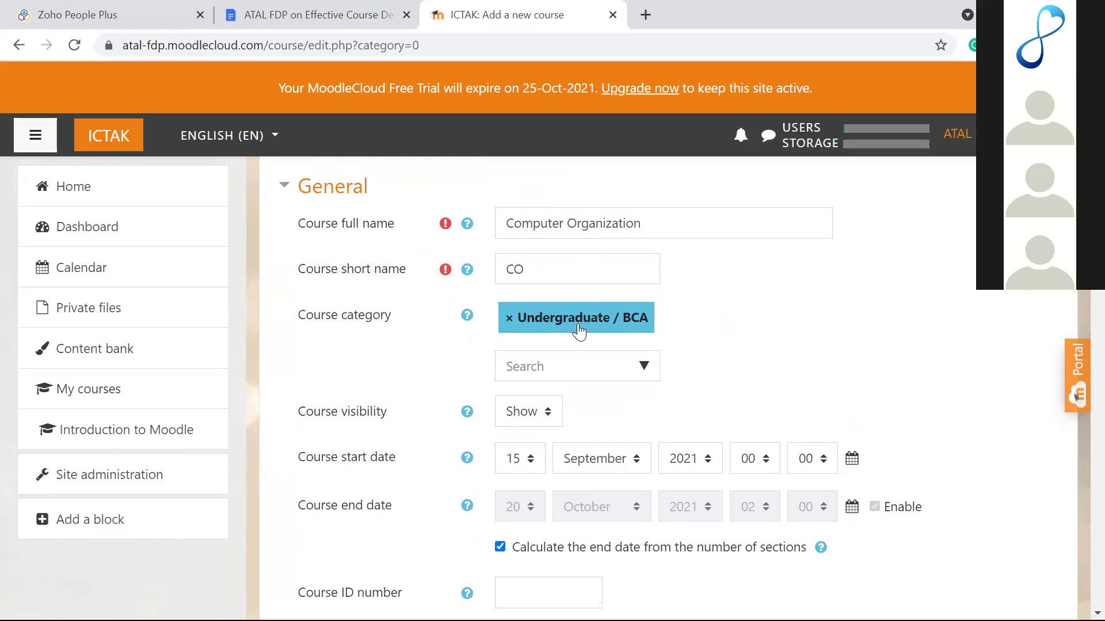
click(639, 366)
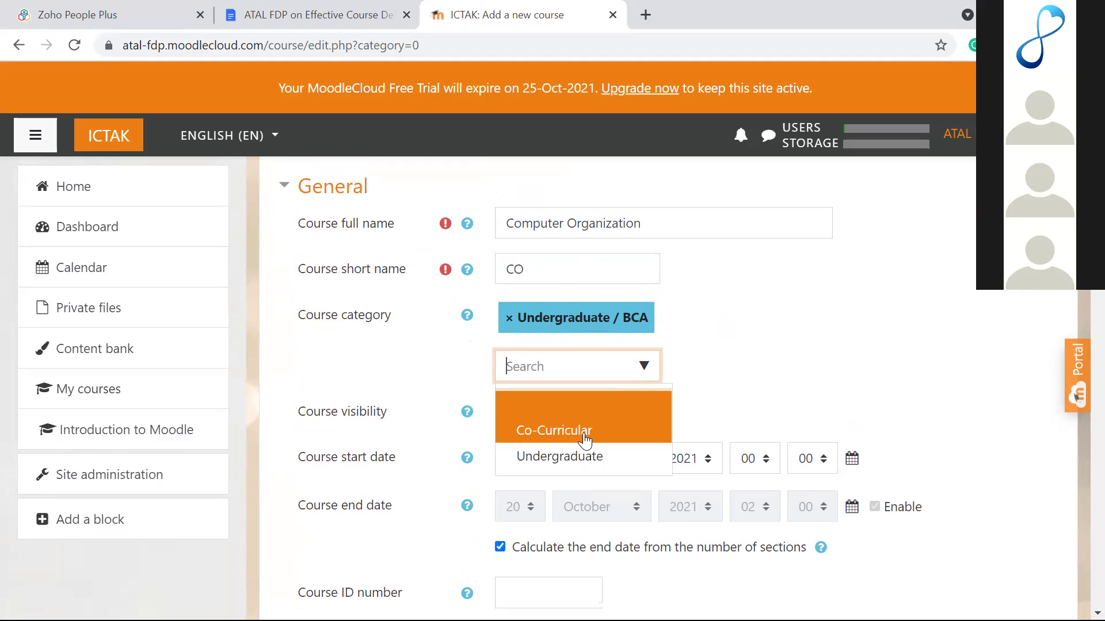
scroll(585, 440, down, 2)
click(706, 314)
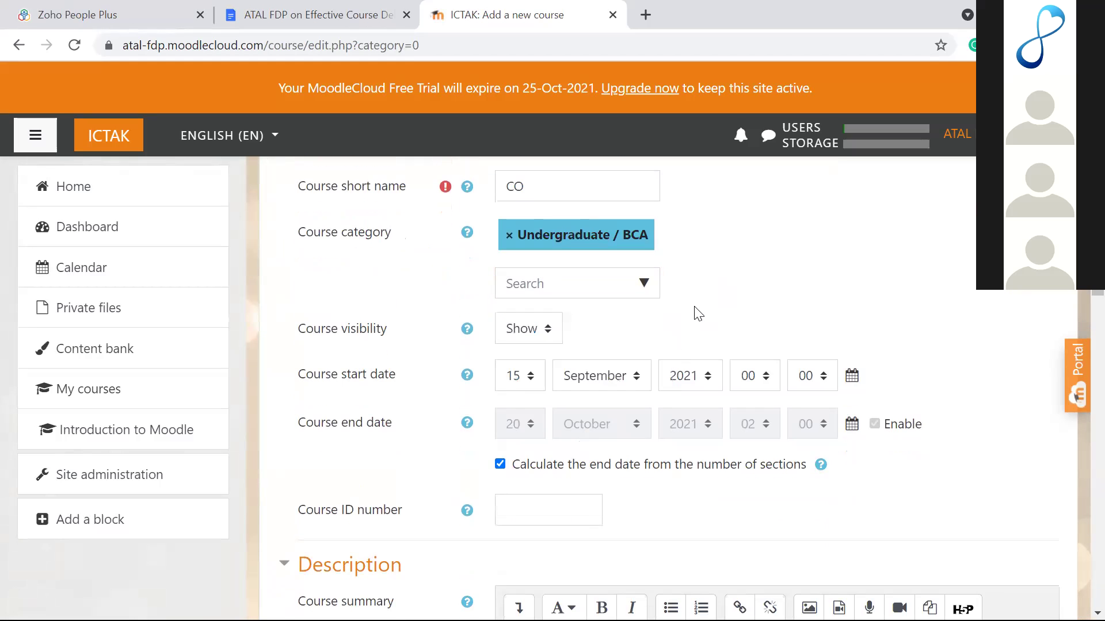
scroll(698, 314, up, 4)
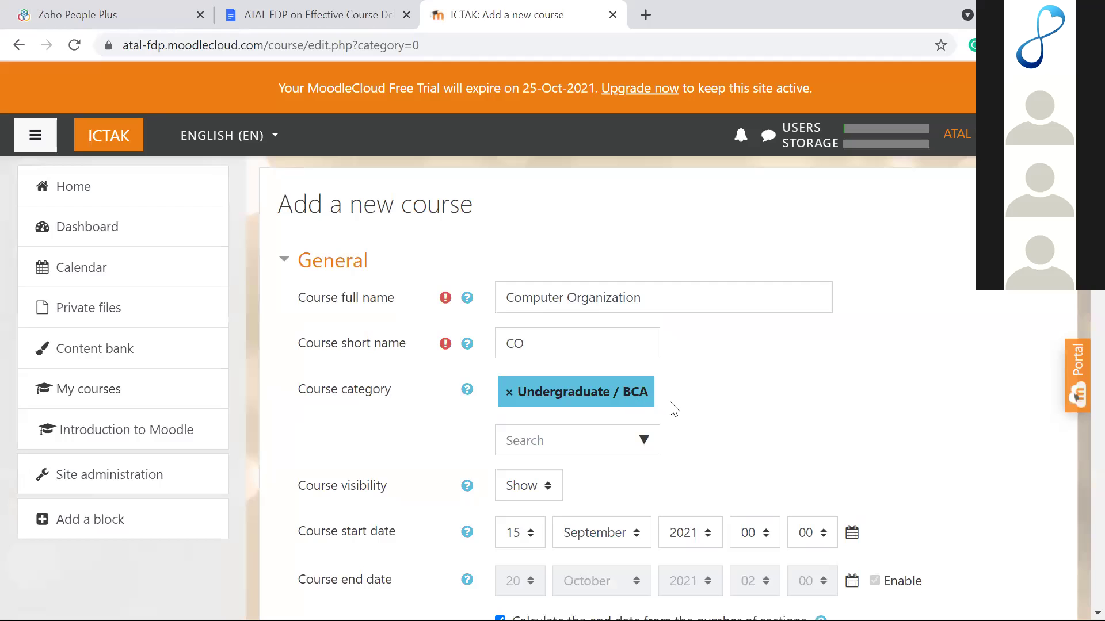
Step: Open the file picker for the course image
scroll(674, 408, down, 1)
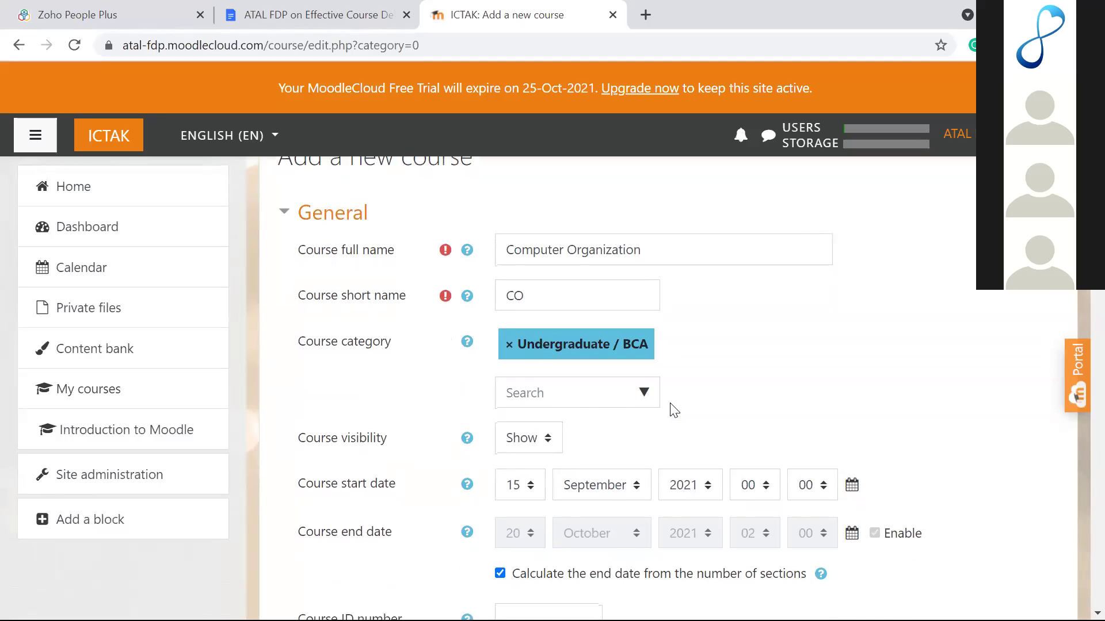
scroll(674, 409, down, 5)
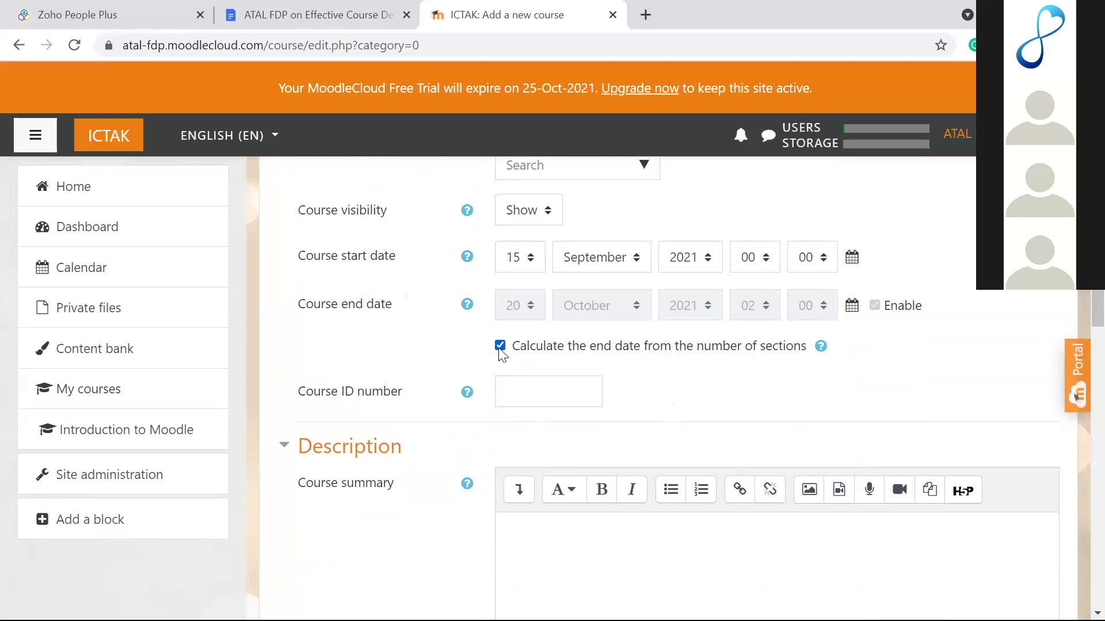
scroll(499, 350, down, 10)
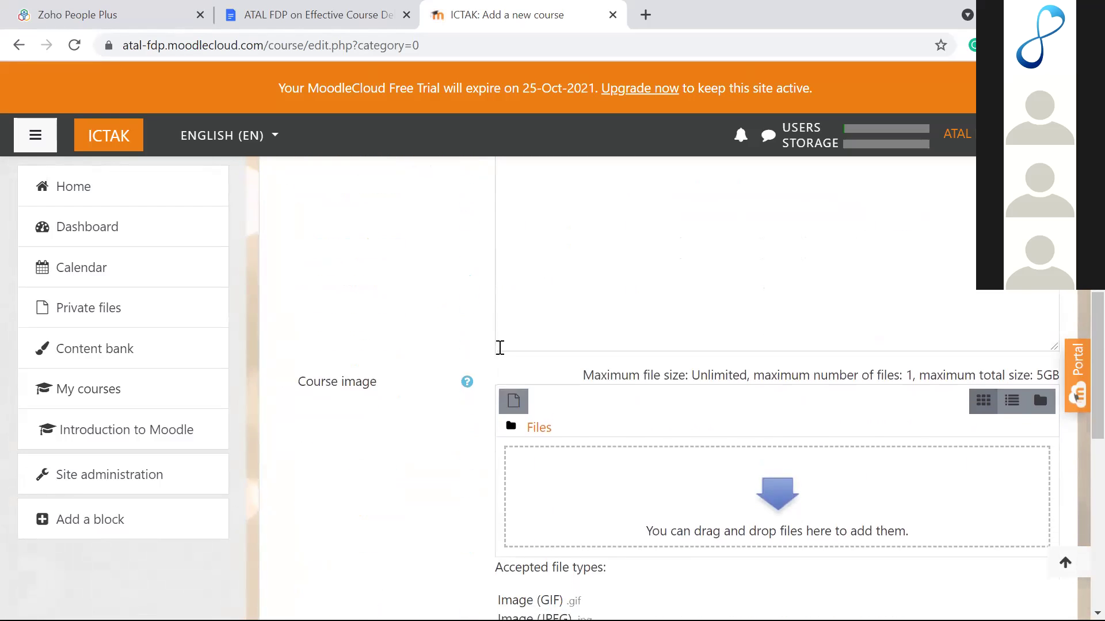
click(772, 407)
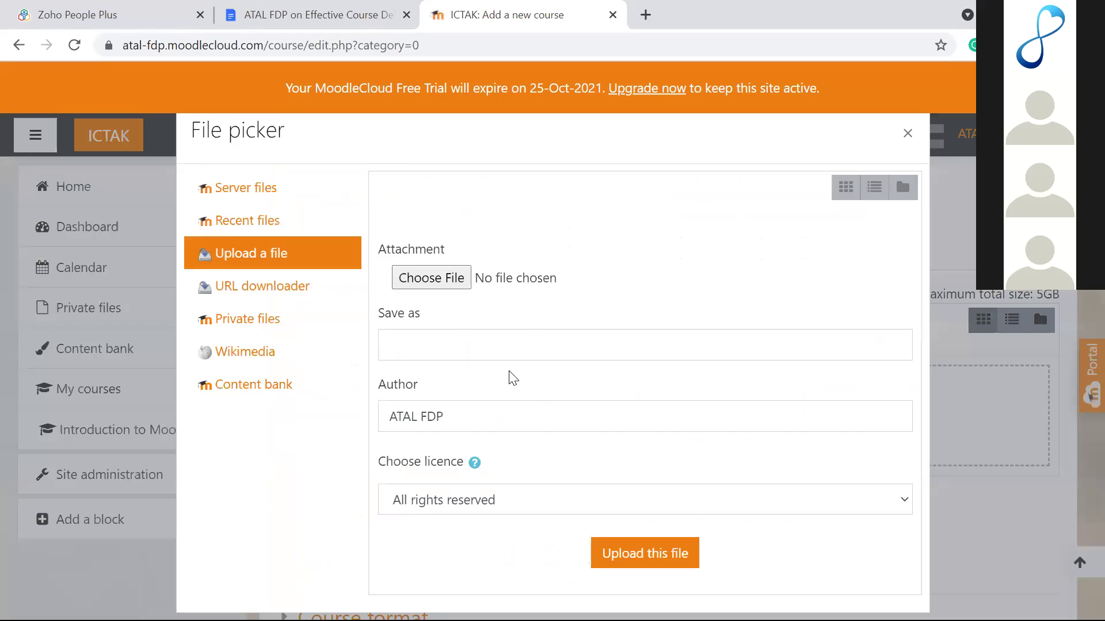
Step: Upload FP.png from Downloads > VoC as the course image and save the course
click(460, 281)
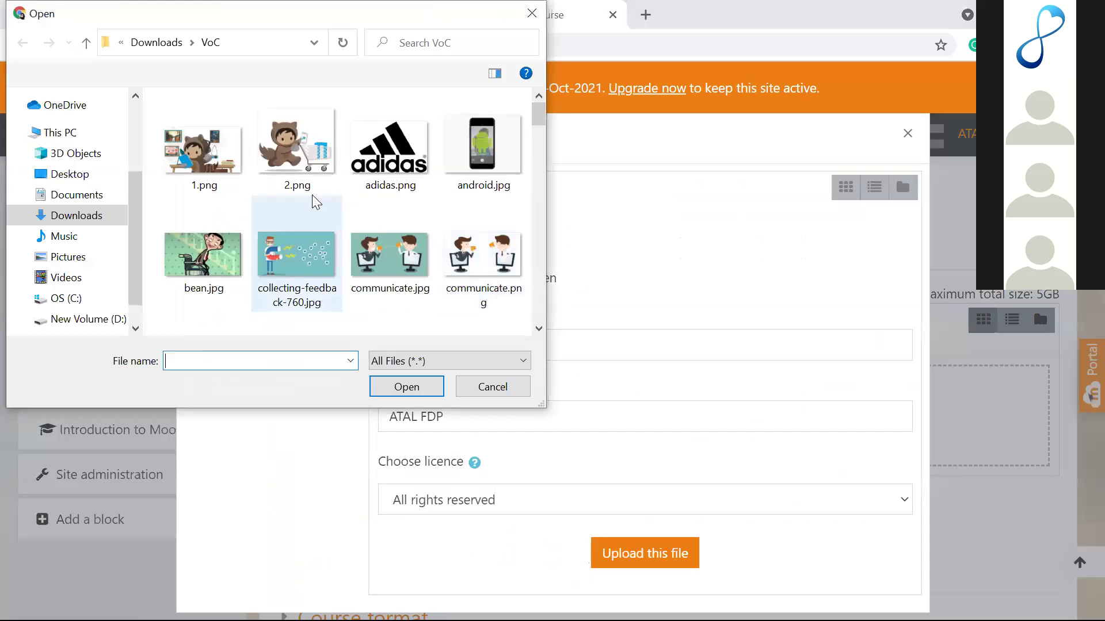
scroll(323, 253, down, 3)
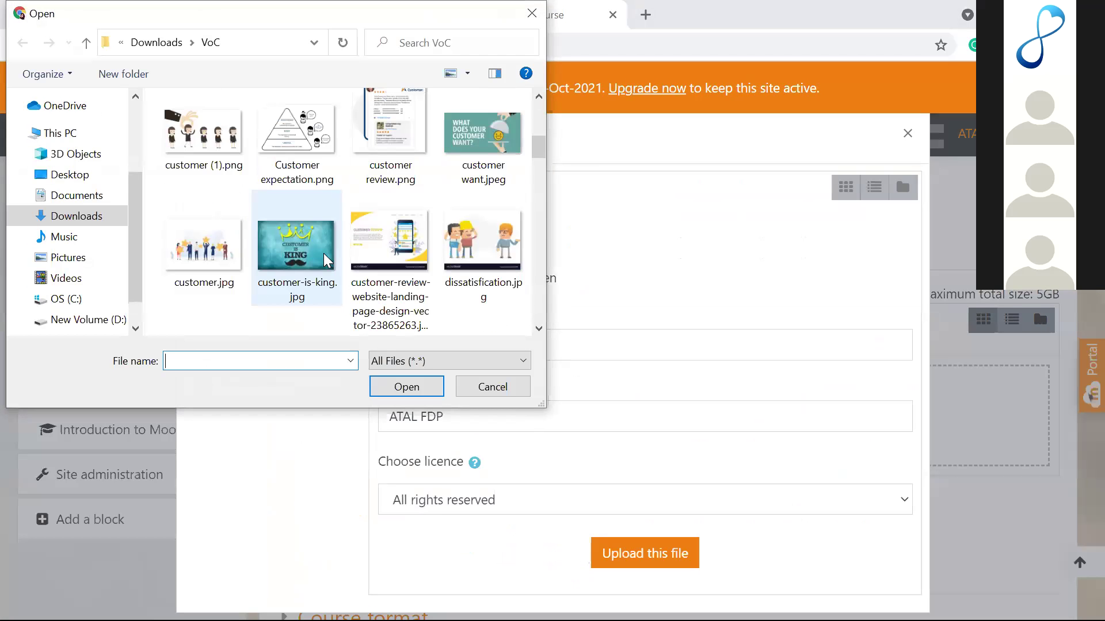
scroll(323, 253, down, 2)
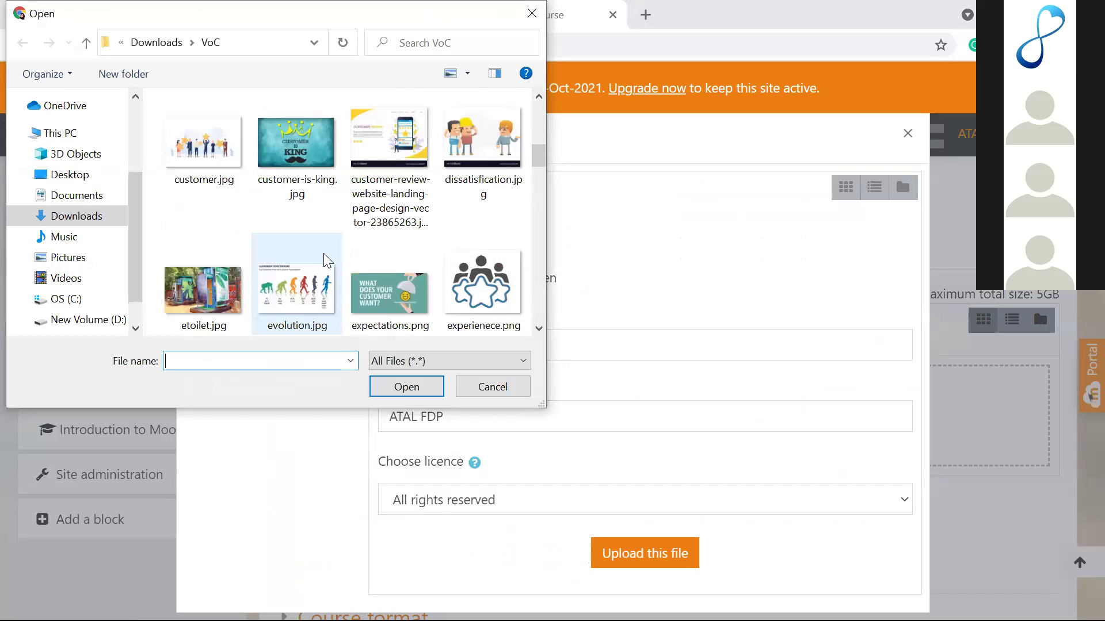
scroll(324, 254, down, 2)
scroll(324, 254, down, 3)
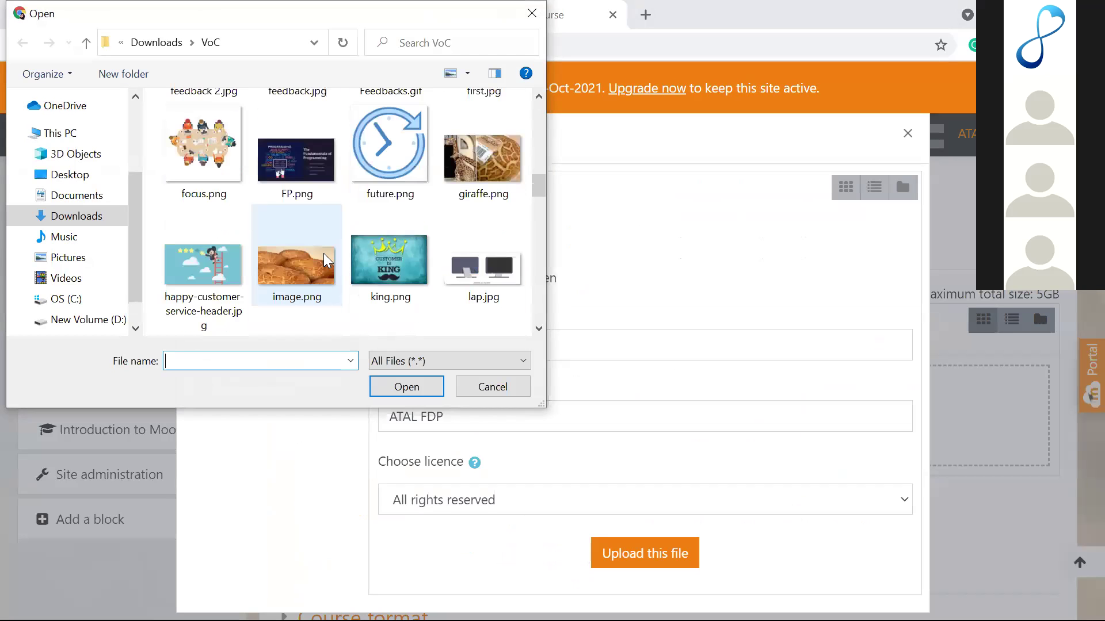
click(304, 155)
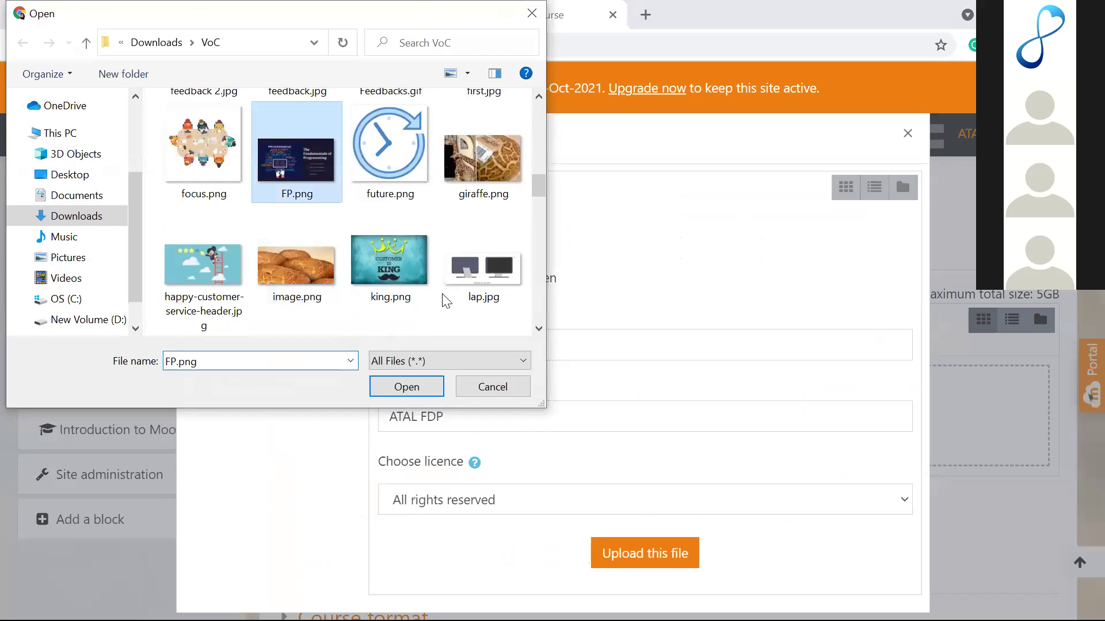
click(409, 387)
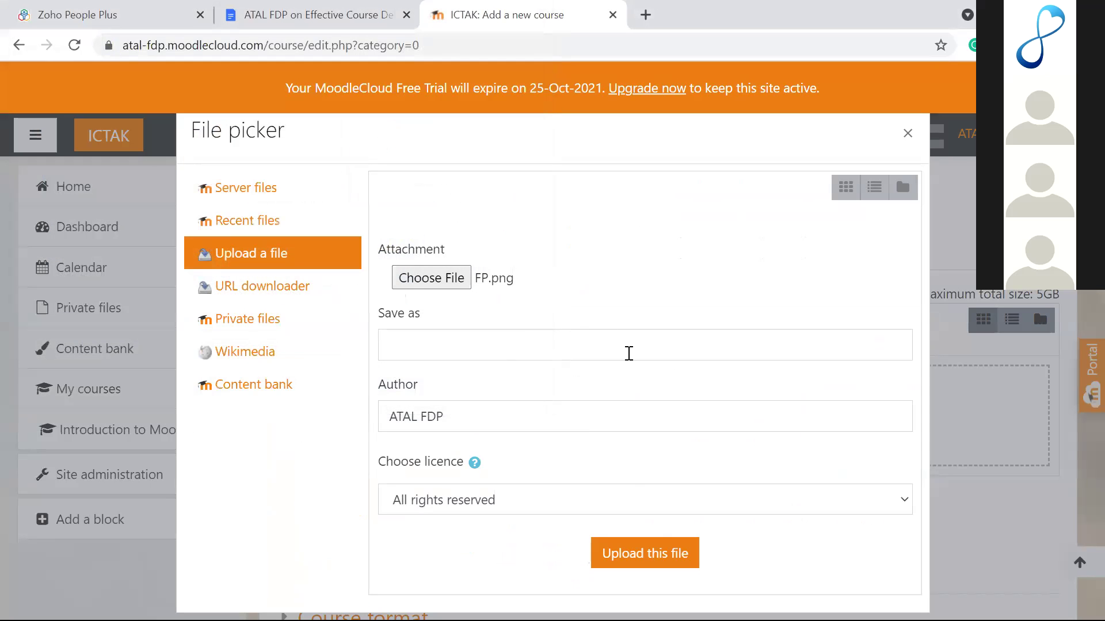
click(652, 553)
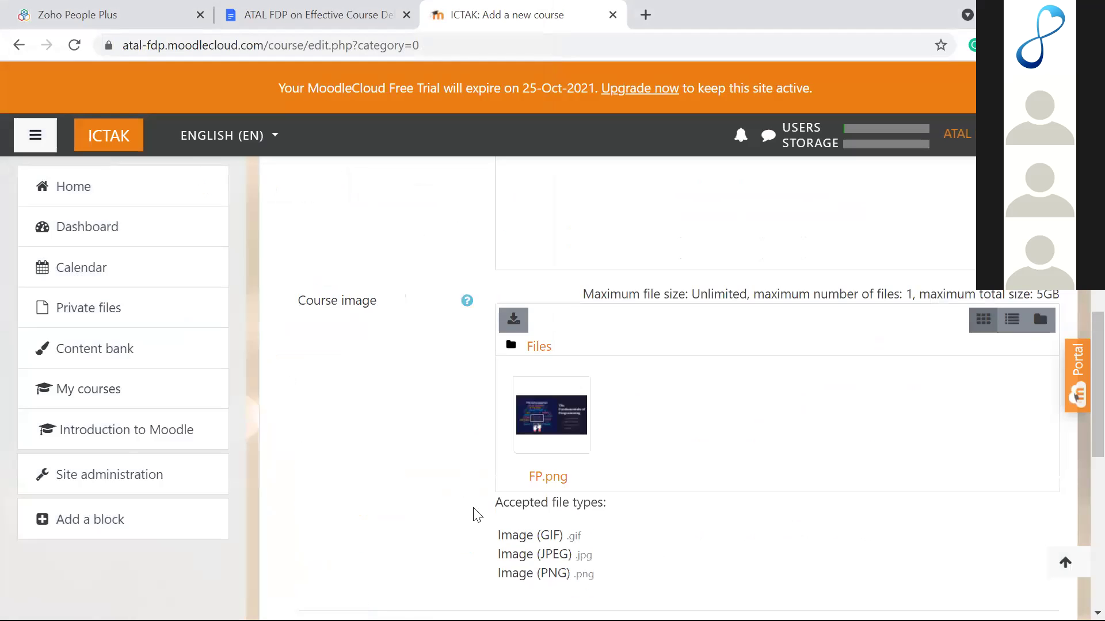
scroll(473, 513, down, 10)
click(533, 446)
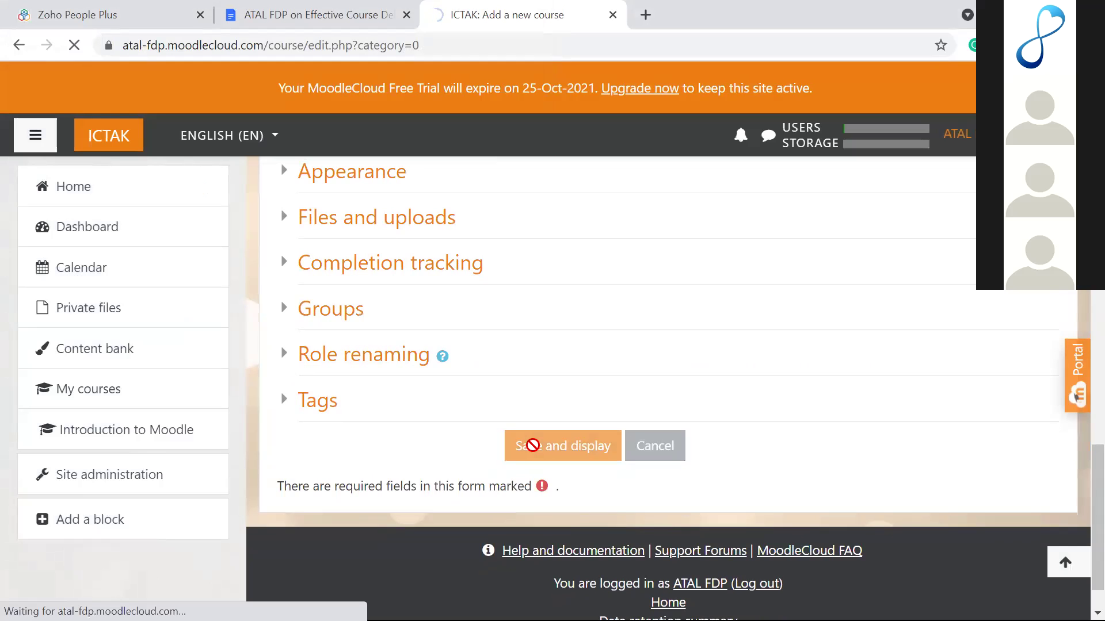
Step: Open the new CO course's main page from the sidebar
scroll(533, 445, down, 4)
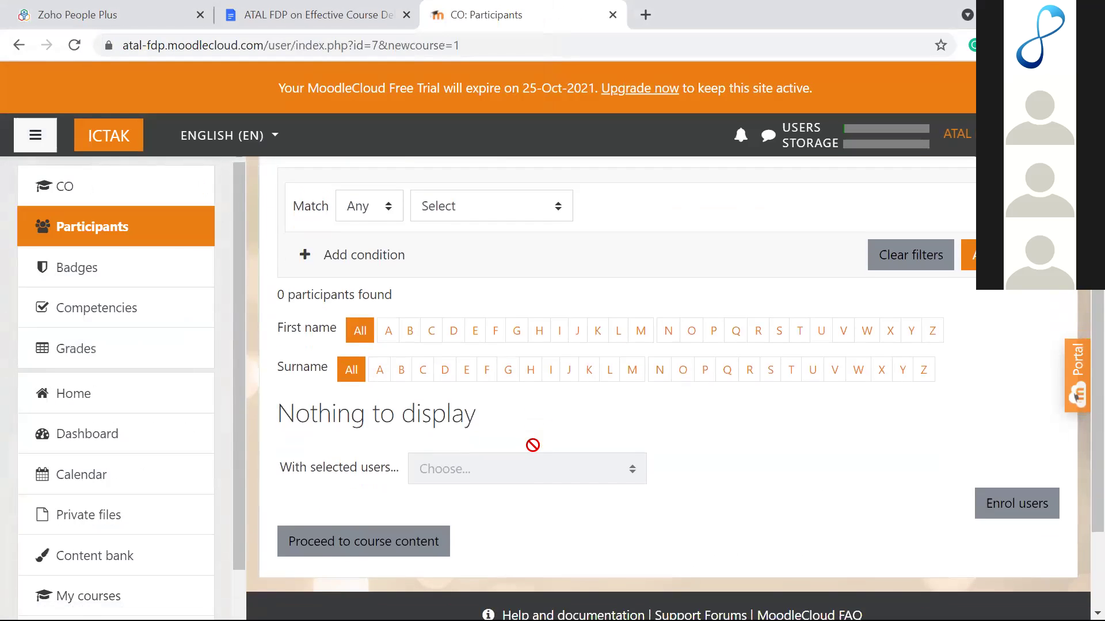
scroll(533, 445, down, 1)
scroll(533, 445, up, 5)
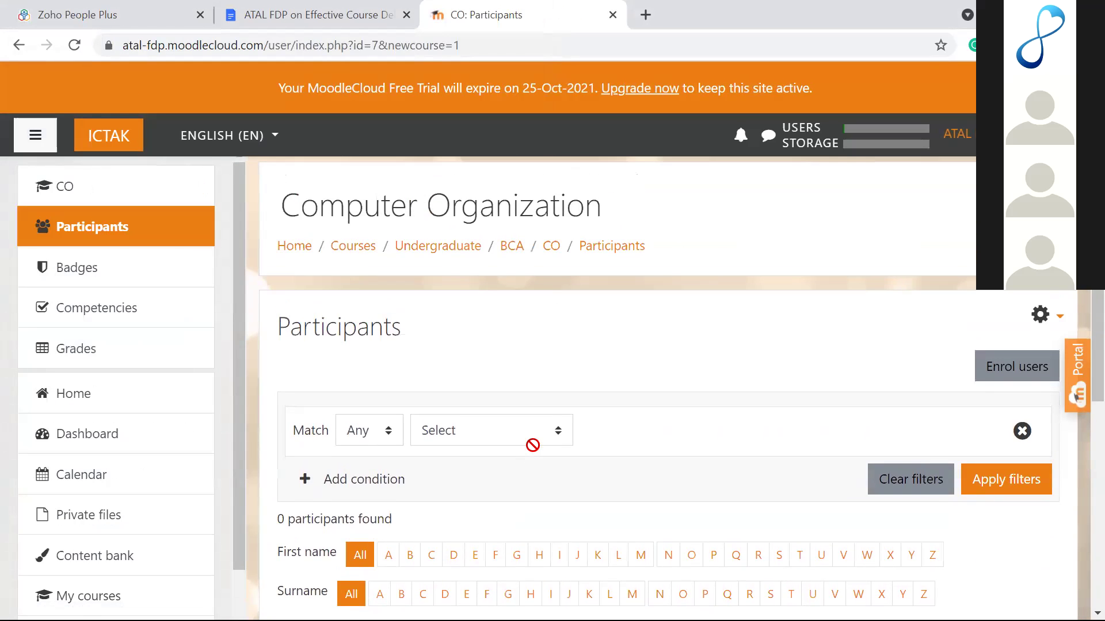
scroll(533, 445, down, 3)
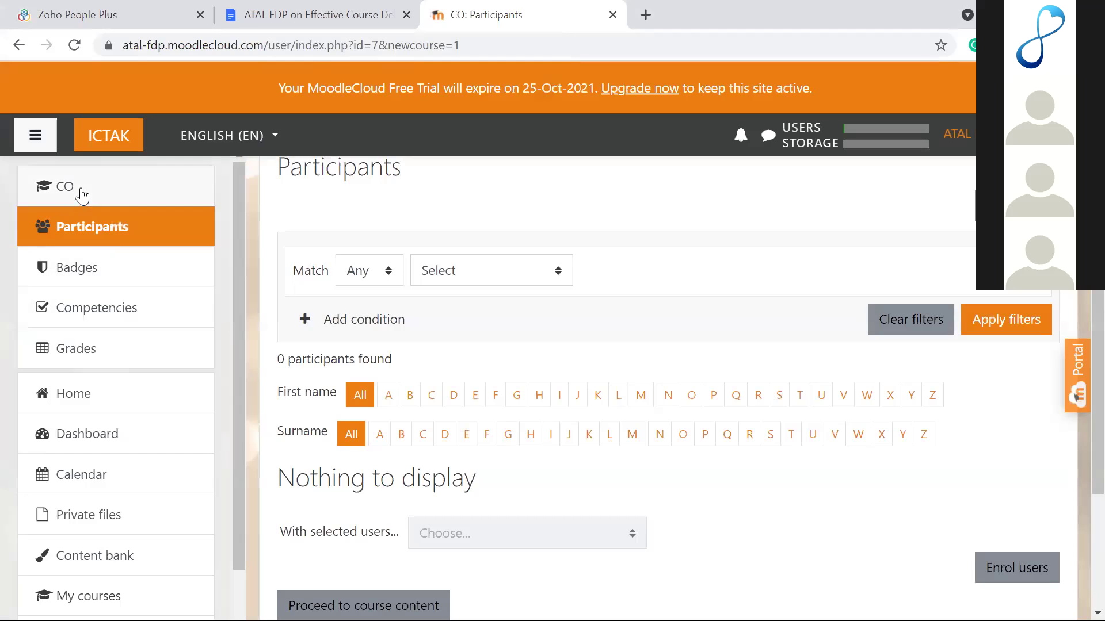
click(82, 194)
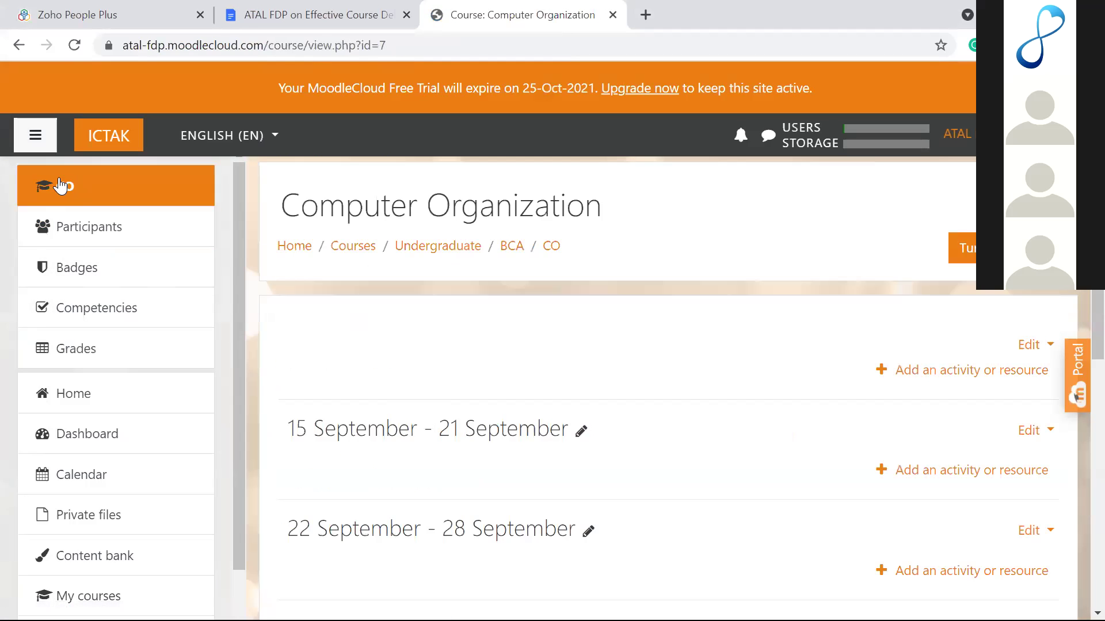
scroll(491, 304, down, 6)
scroll(490, 304, up, 3)
scroll(489, 304, up, 3)
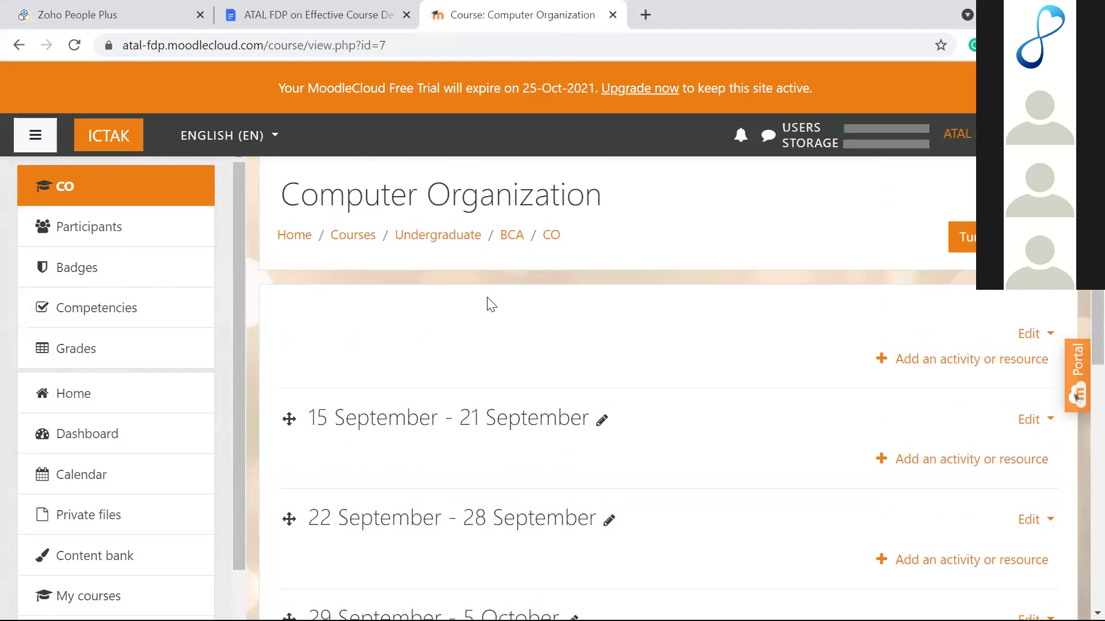
scroll(604, 287, down, 2)
Step: Rename the first three weekly sections Section 1, Section 2 and Section 3
click(601, 305)
text(Section 1)
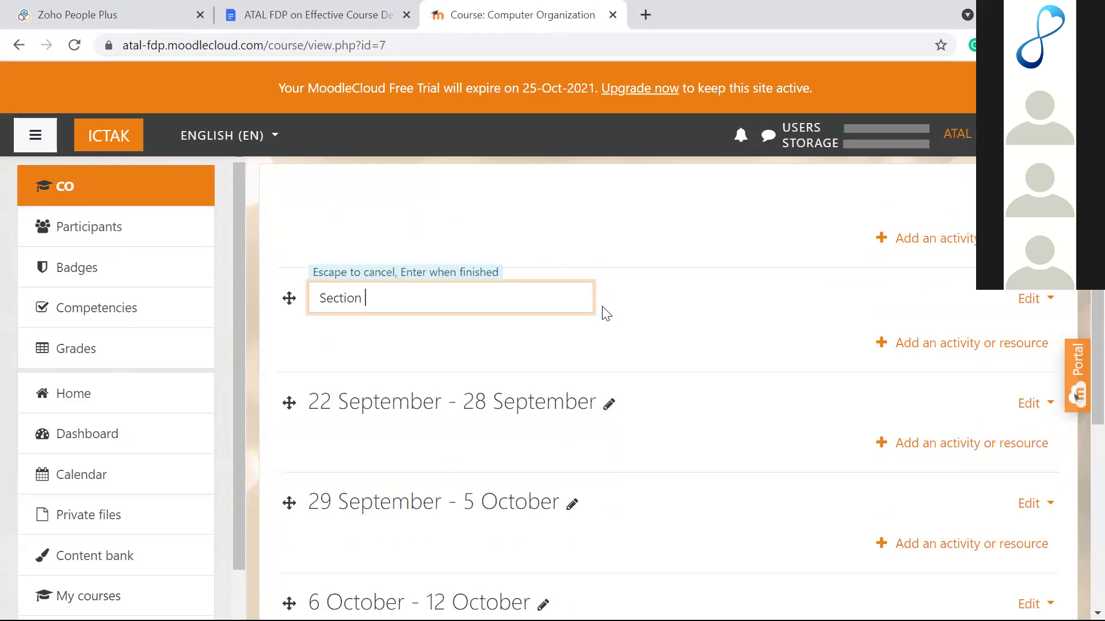
key(Return)
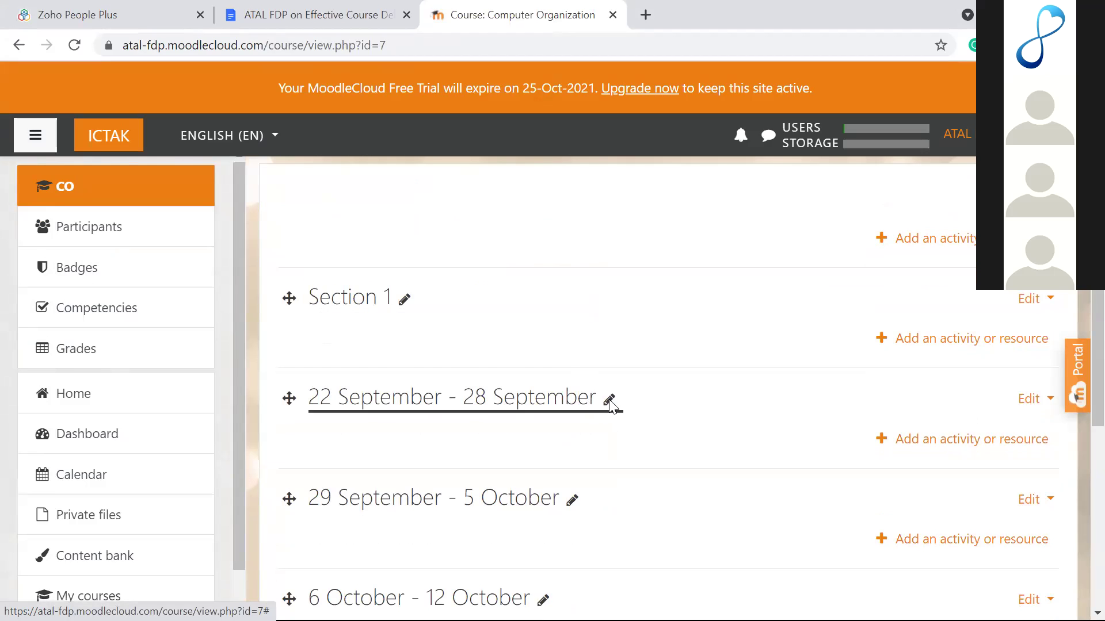
click(610, 400)
text(Section 2)
key(Return)
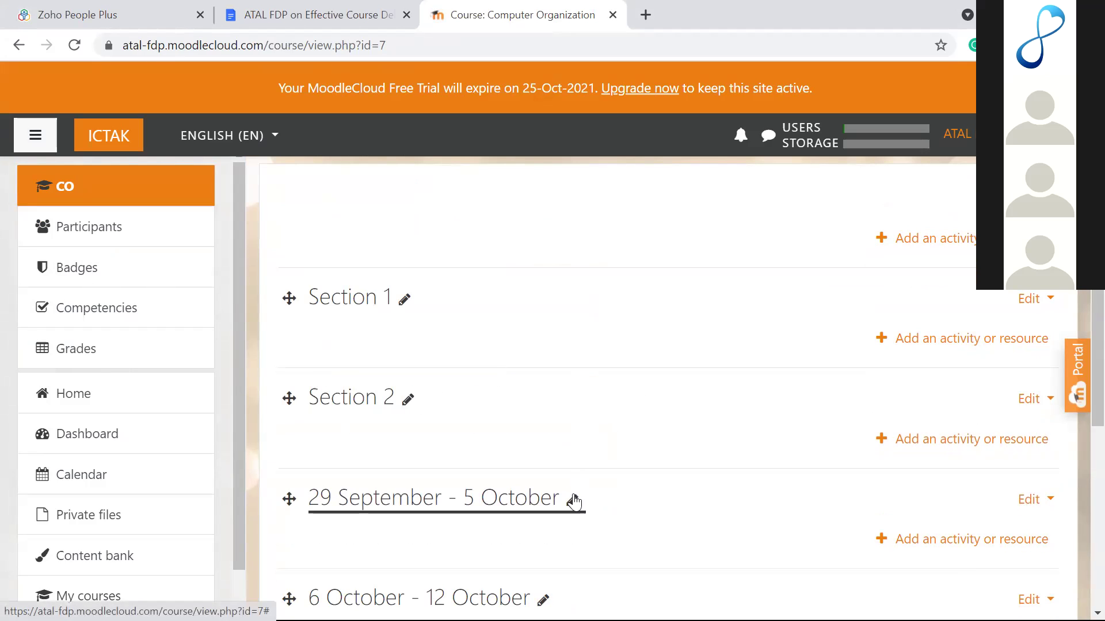
click(574, 502)
text(Section 3)
key(Return)
Step: Rename the fourth and fifth weekly sections Section 4 and Section 5
scroll(573, 501, down, 4)
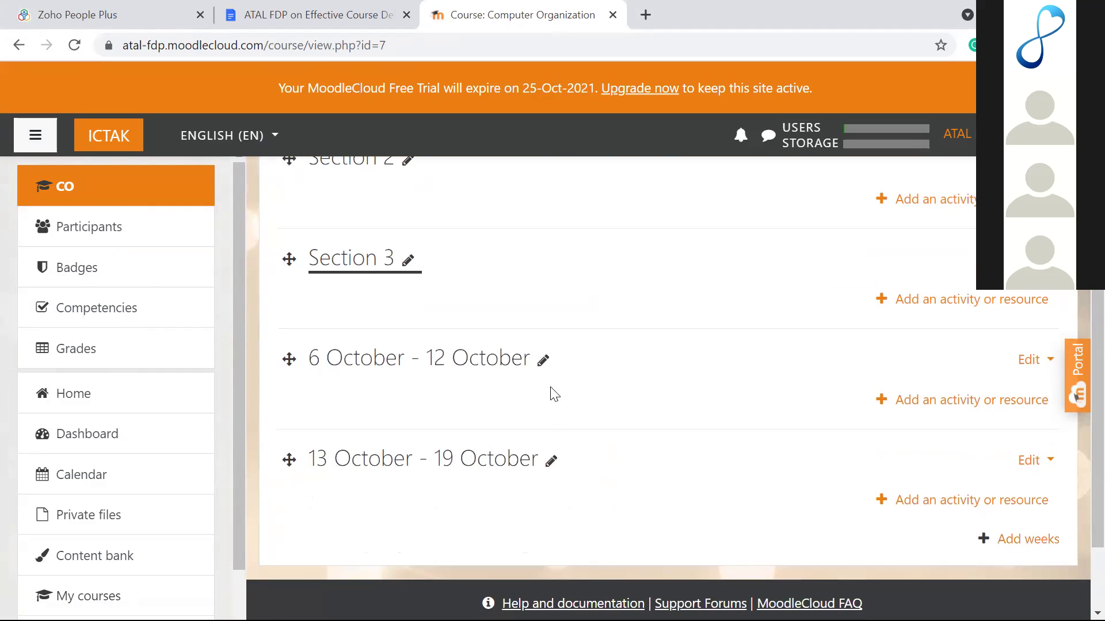
click(543, 359)
text(Section 4)
key(Return)
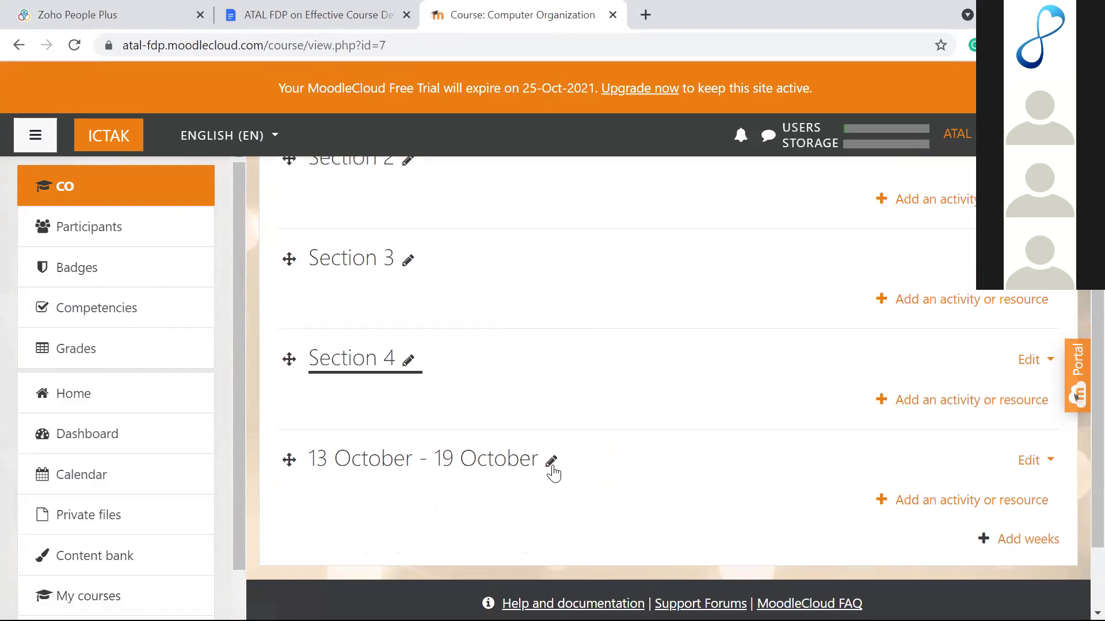
click(551, 465)
text(Section5)
key(BackSpace)
text(5)
key(Return)
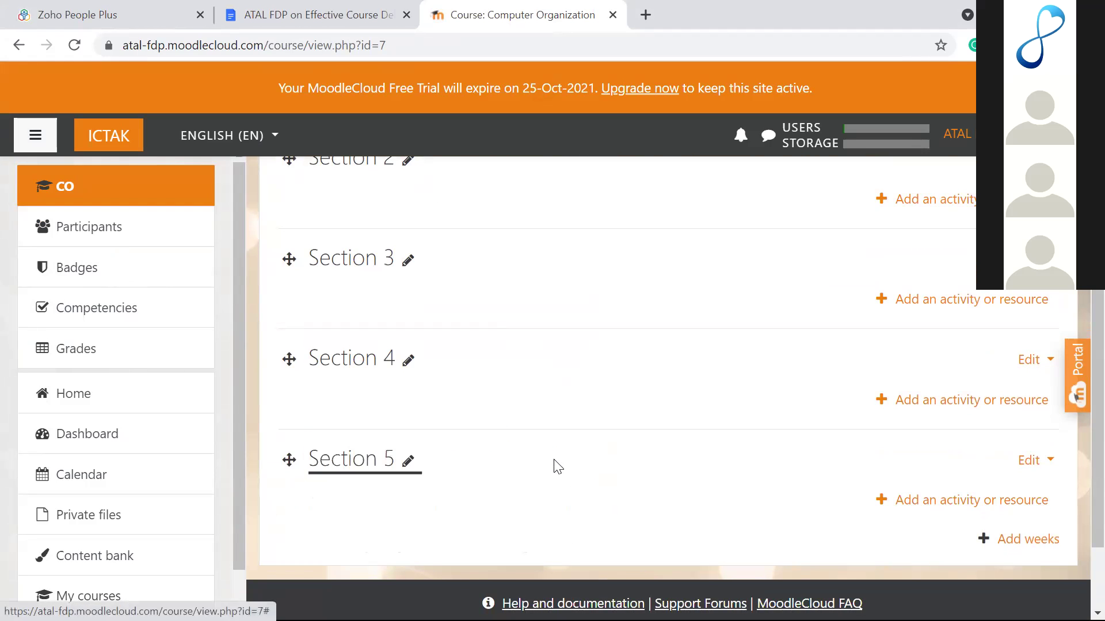
scroll(555, 464, up, 7)
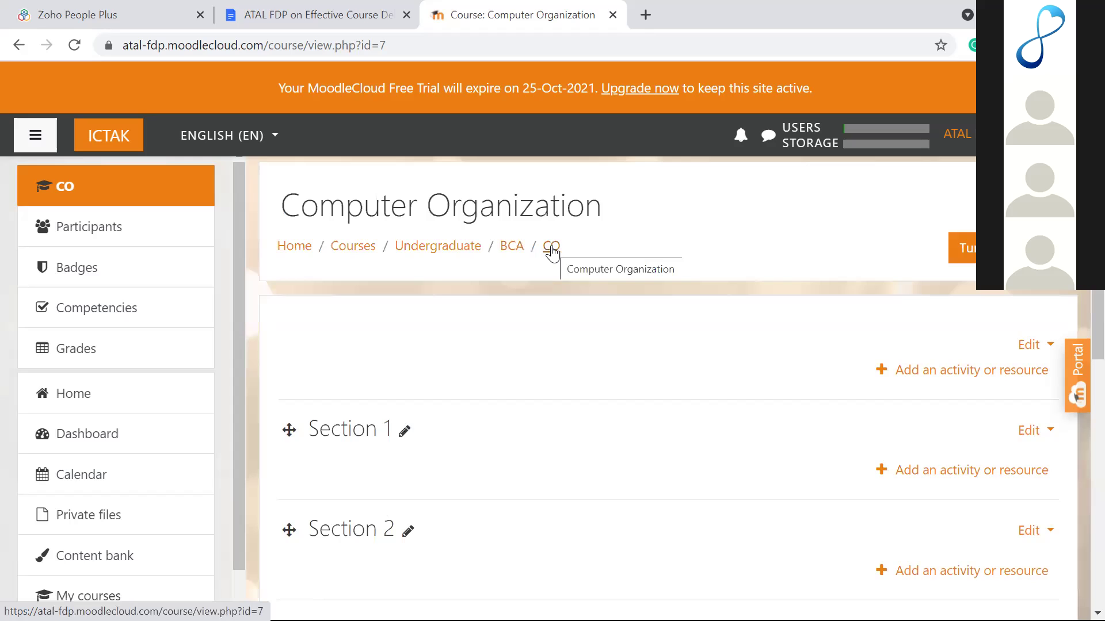
scroll(429, 378, down, 5)
scroll(432, 378, up, 3)
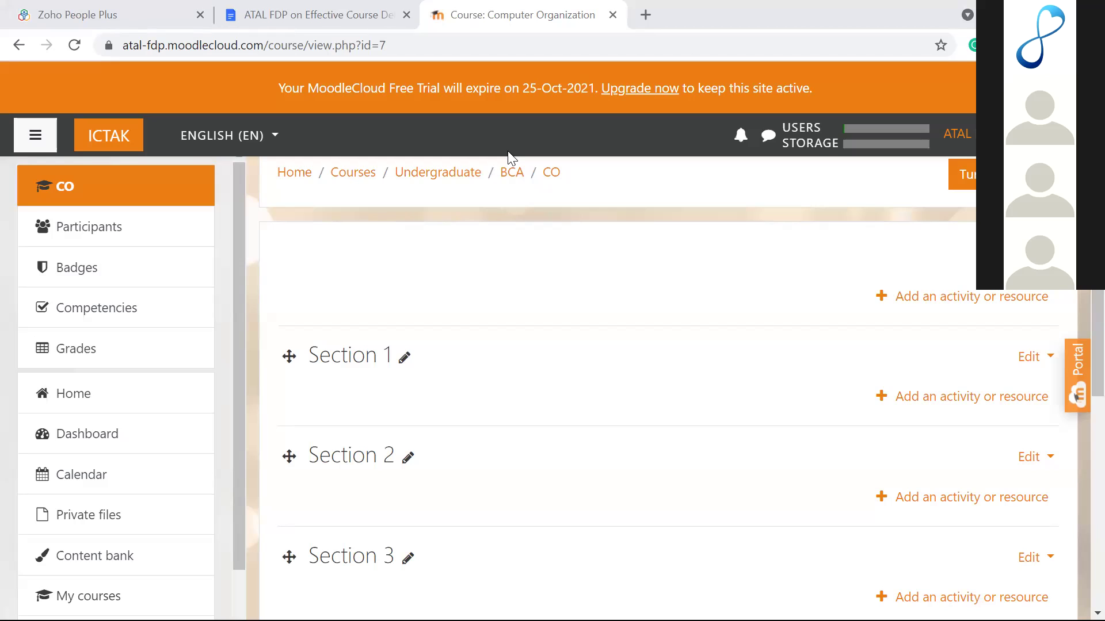
Step: Return to the site front page, look over its course list, then open Site administration
click(79, 406)
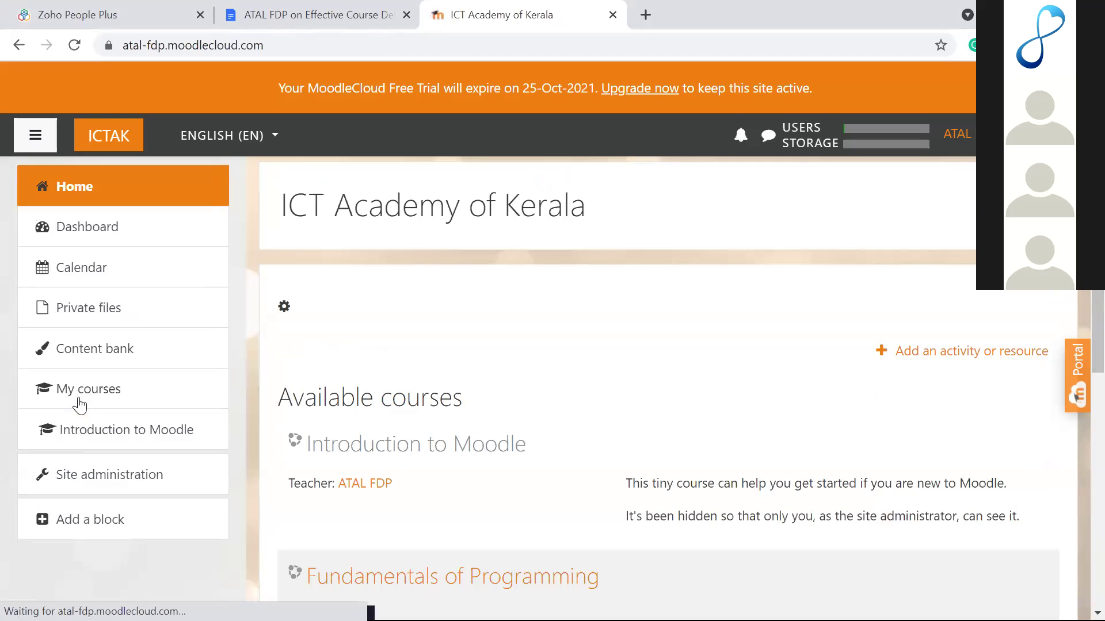
scroll(405, 439, down, 4)
scroll(405, 439, down, 1)
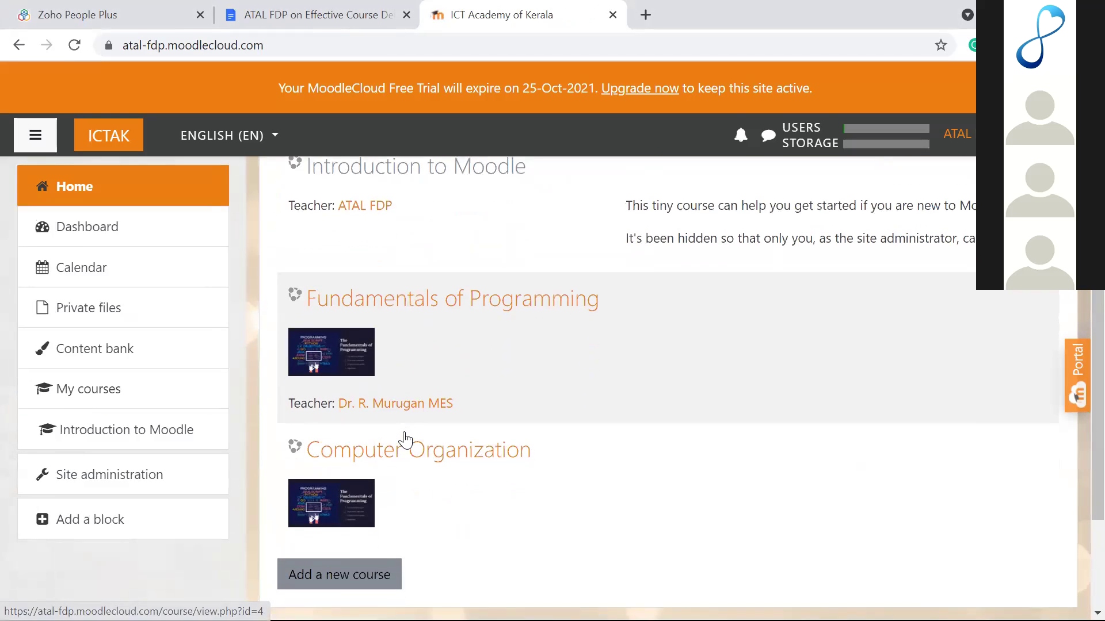
scroll(528, 384, up, 1)
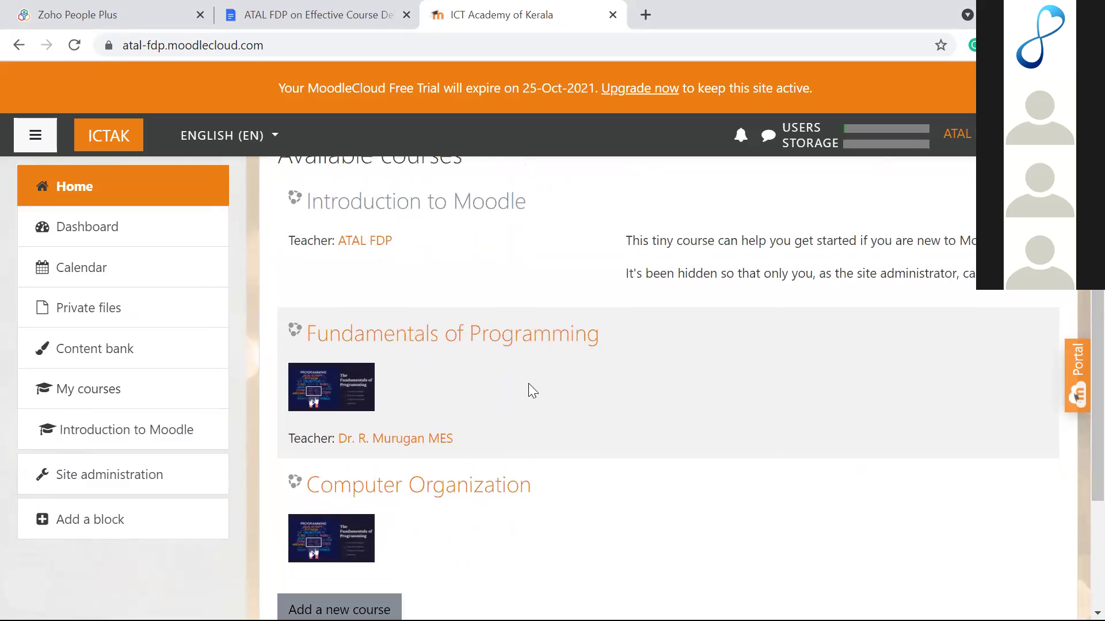
scroll(528, 384, up, 1)
scroll(530, 371, up, 2)
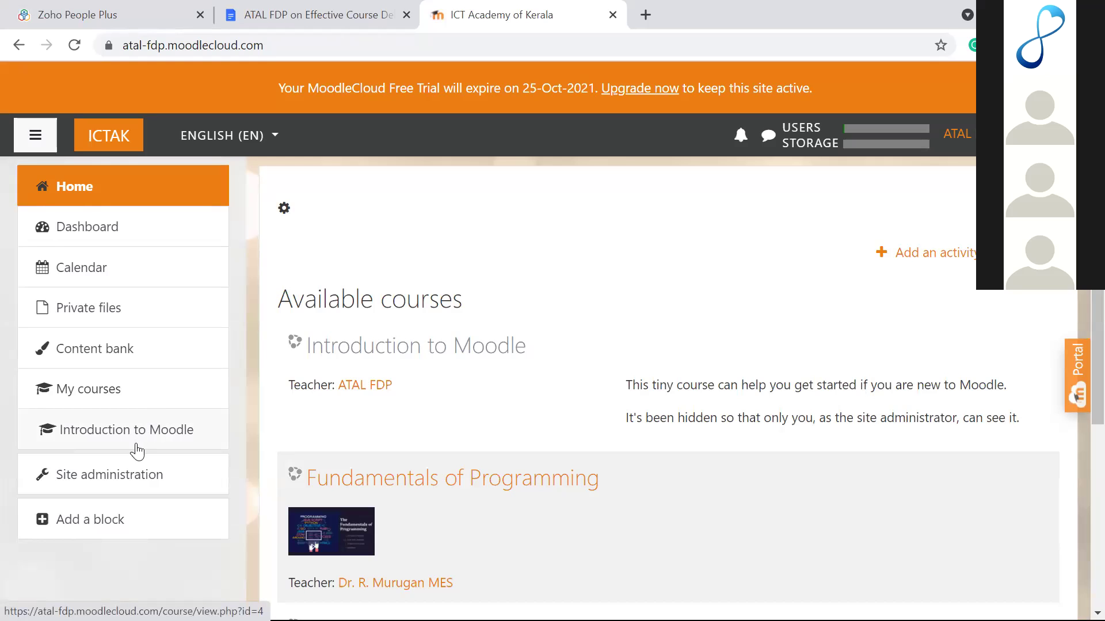
click(127, 480)
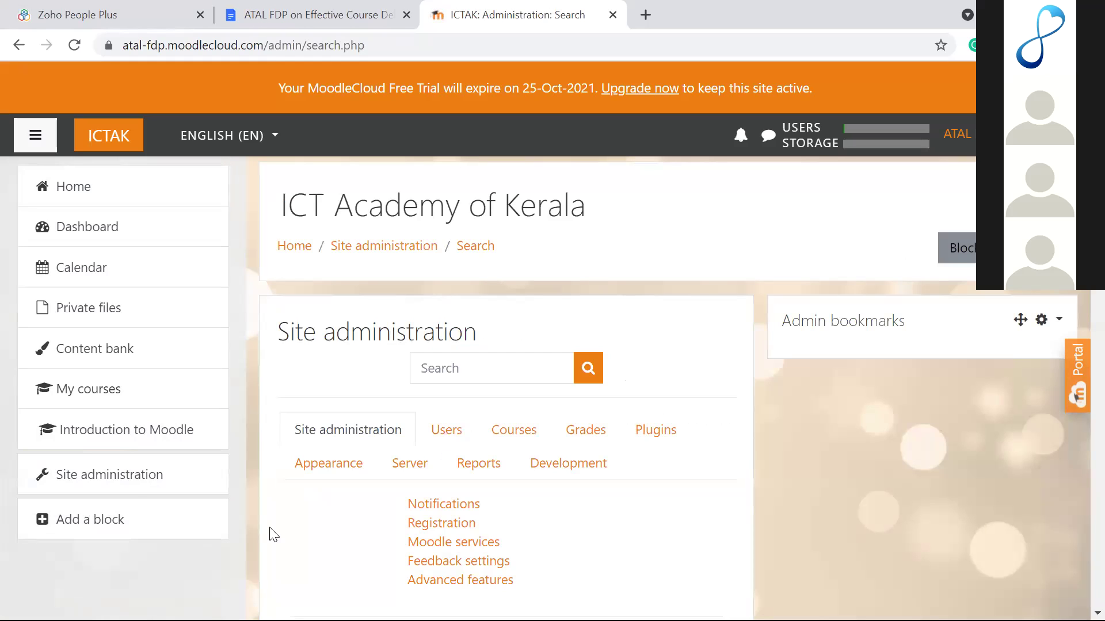
Step: Start a new course from Site administration's Courses section
click(526, 433)
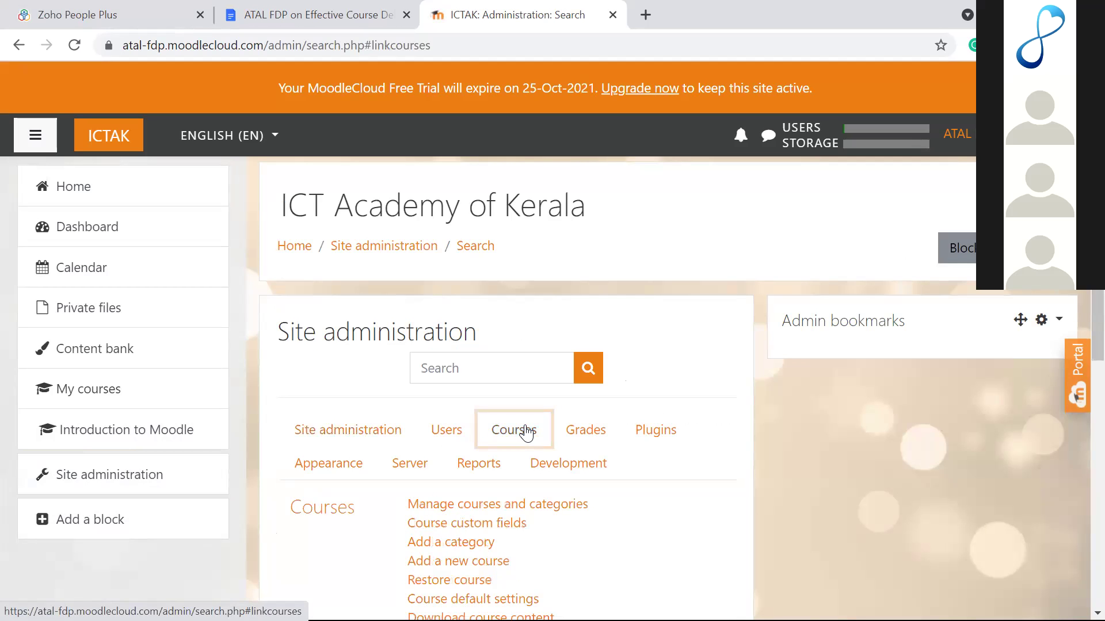
scroll(526, 433, down, 5)
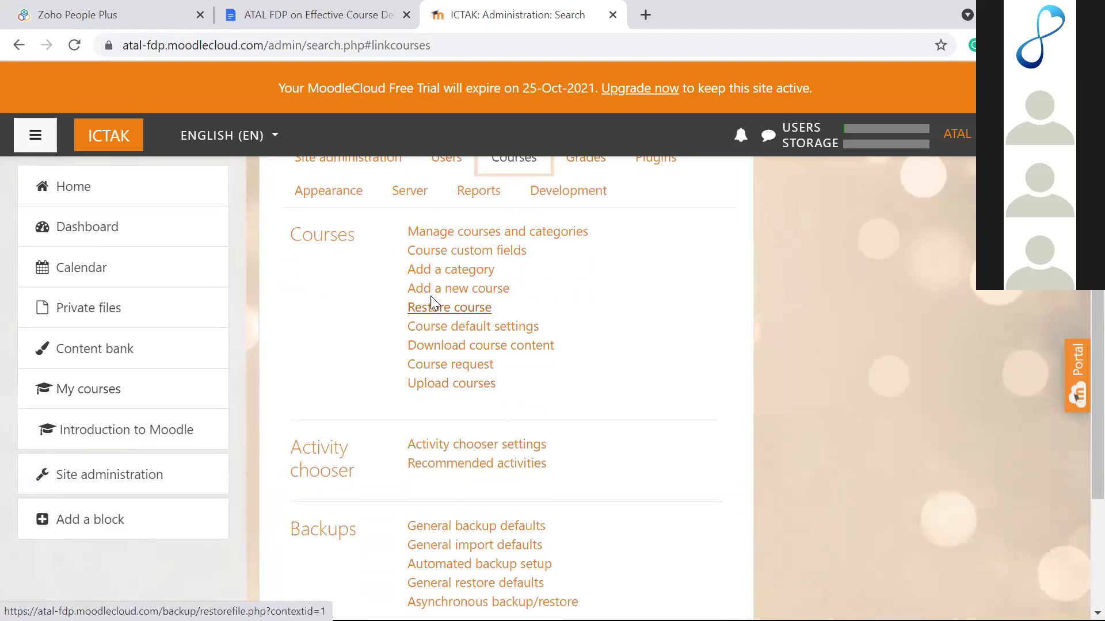
click(452, 292)
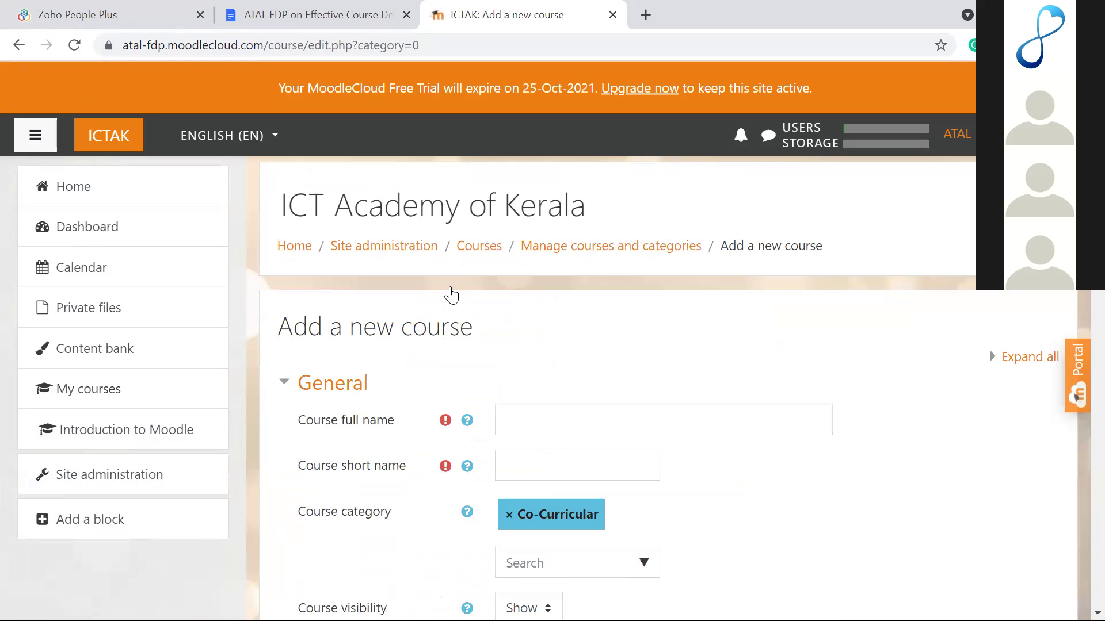
Step: Expand Course format and check the Format options, leaving Weekly format selected
scroll(452, 294, down, 10)
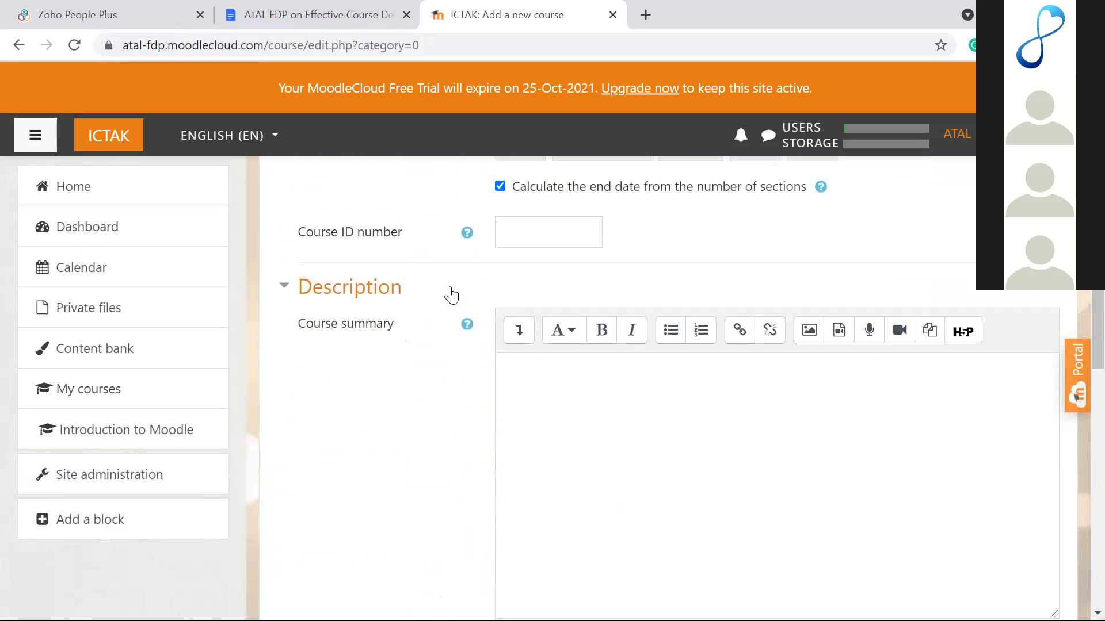
scroll(451, 294, down, 12)
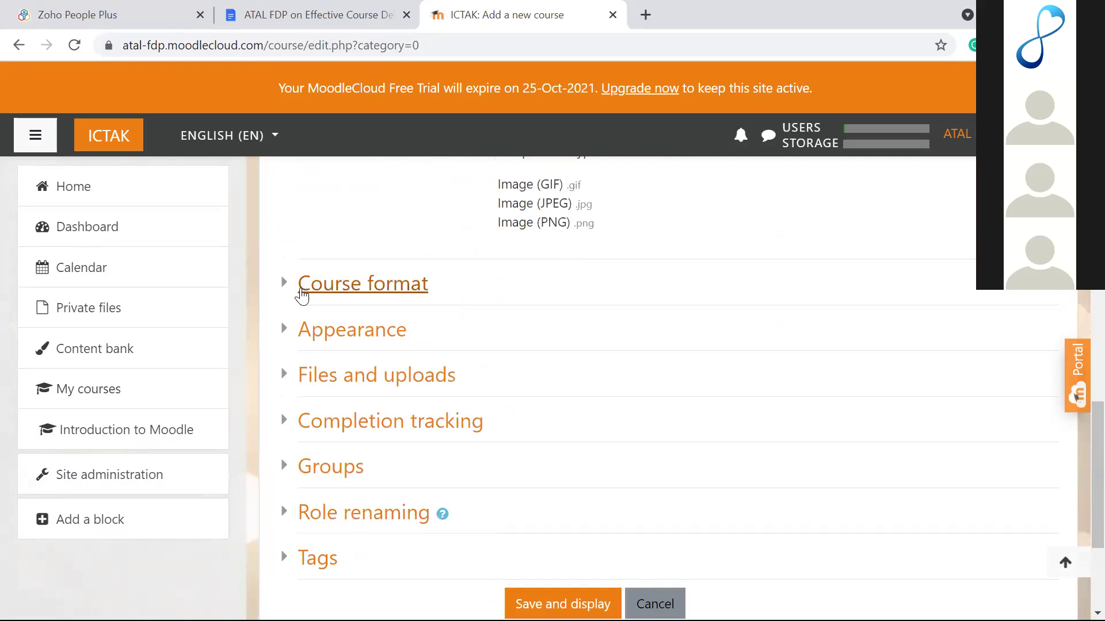
click(290, 286)
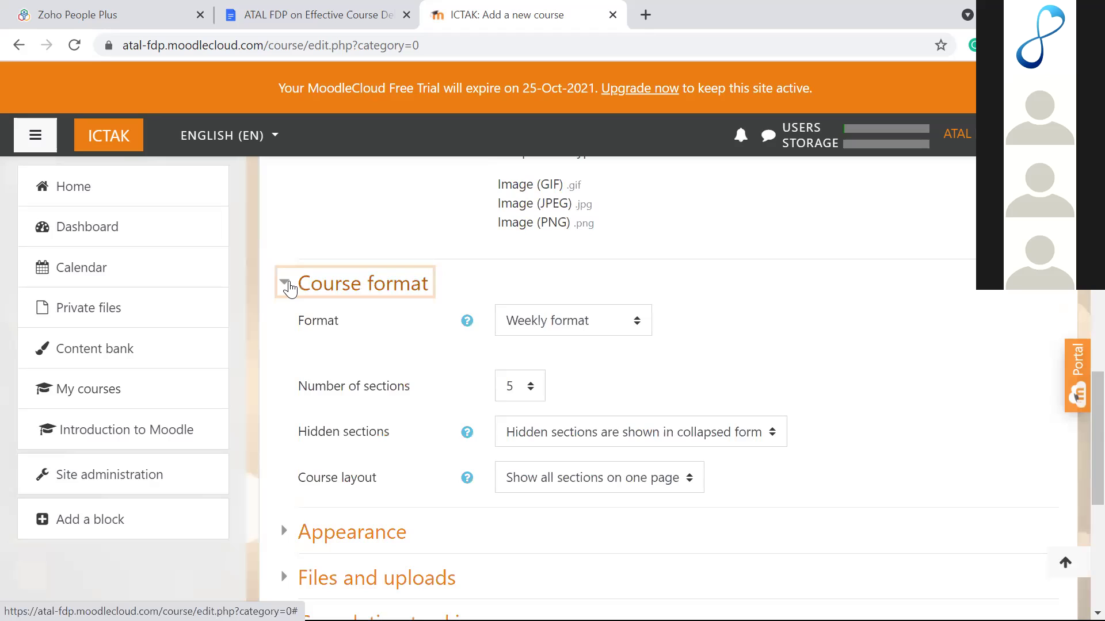
scroll(290, 286, down, 3)
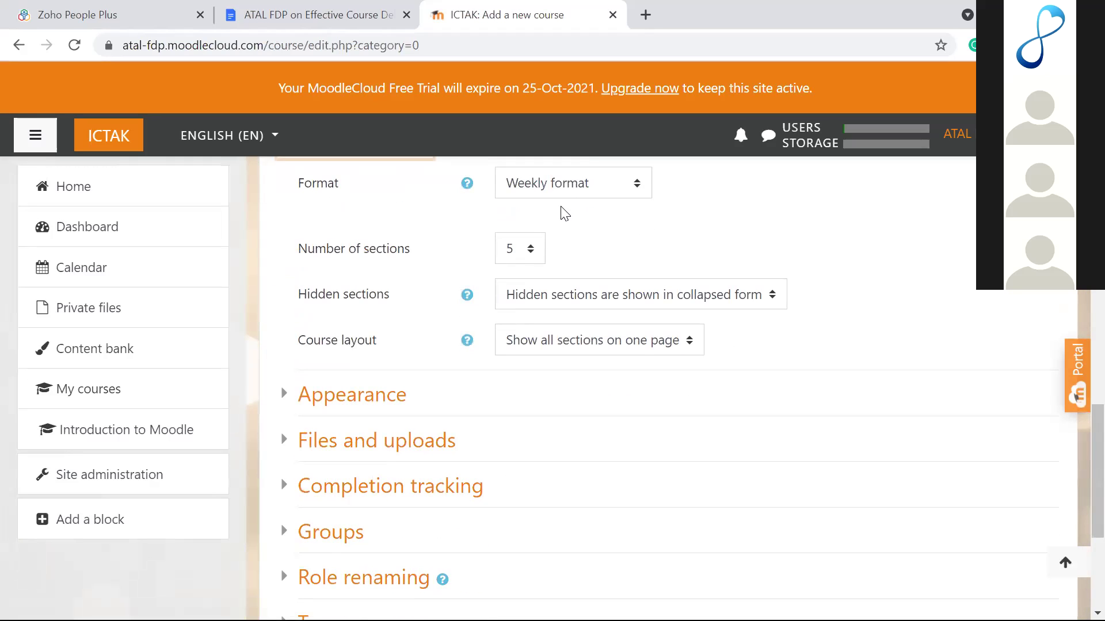
click(567, 192)
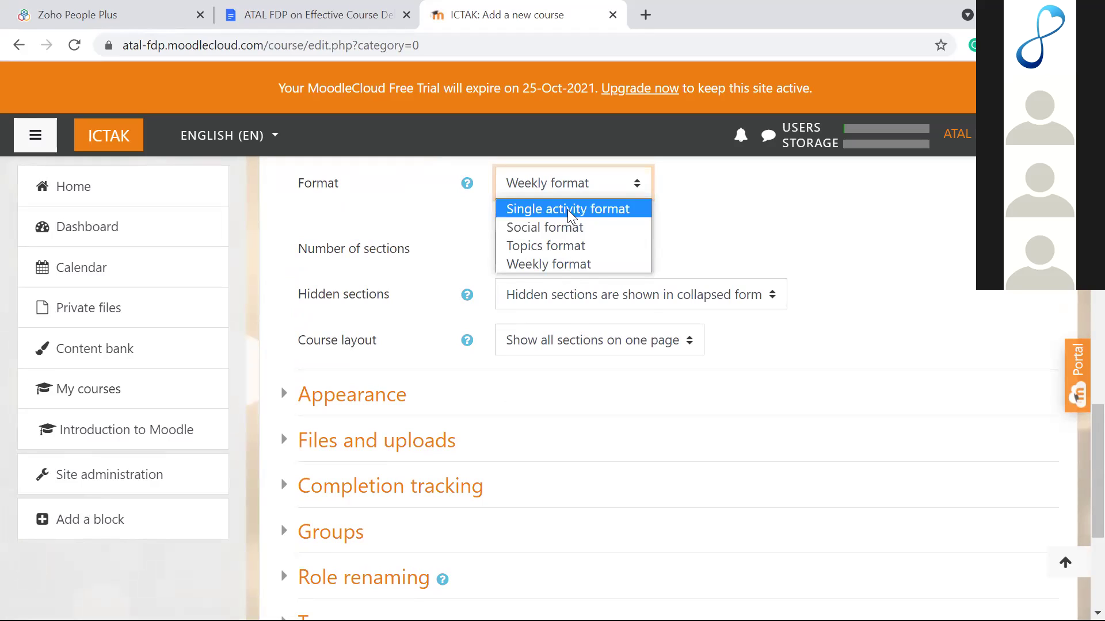
click(813, 172)
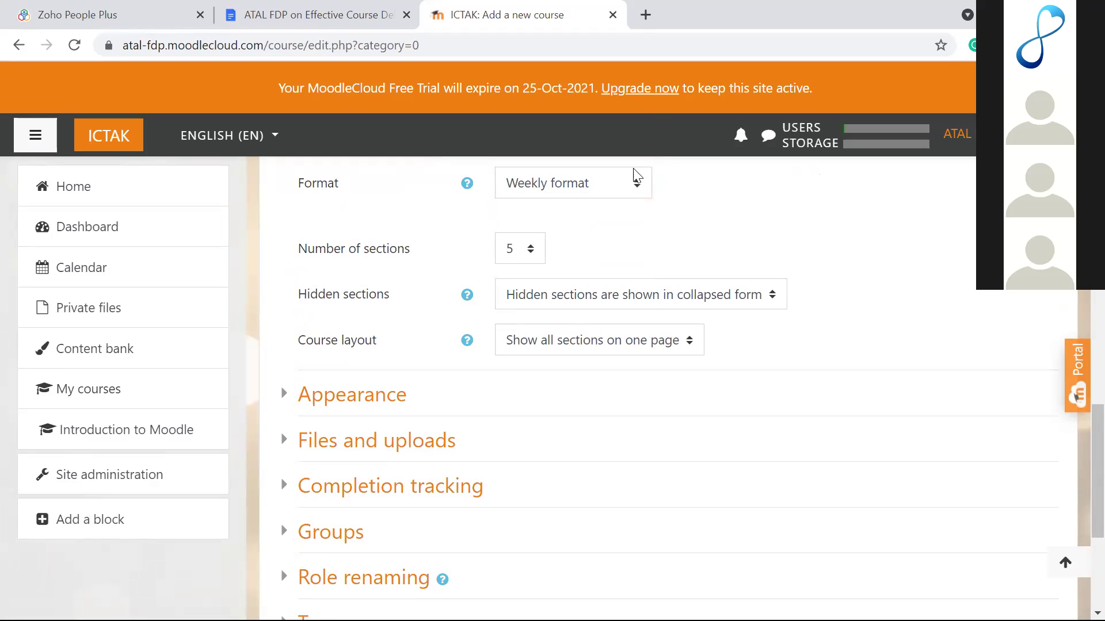
click(635, 182)
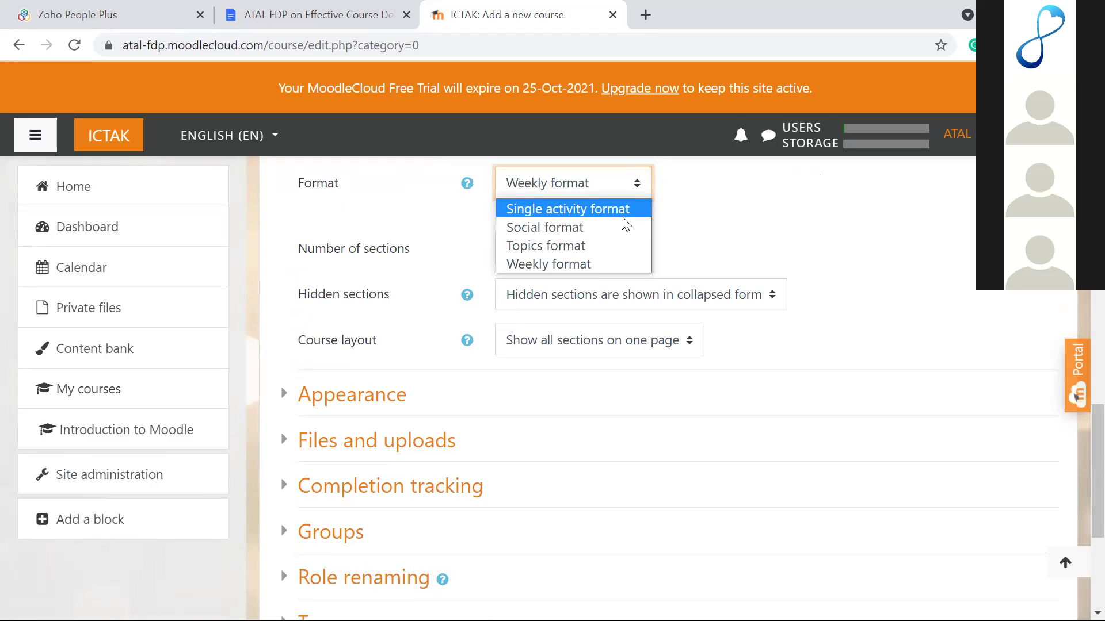
click(711, 233)
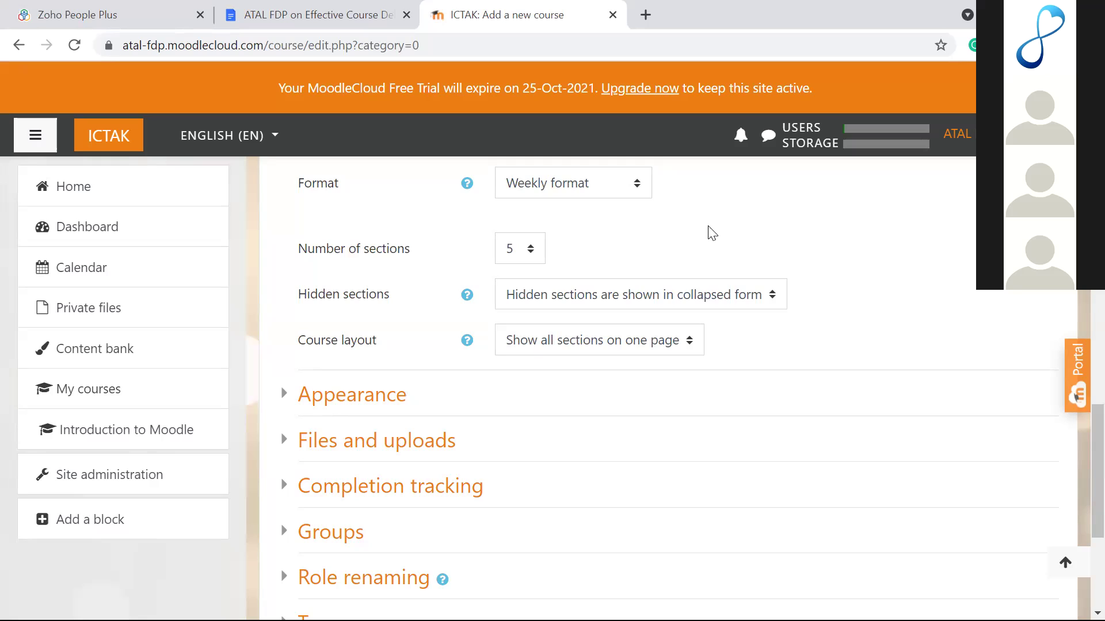
Step: Show the Format choices: Single activity, Social, Topics and Weekly format
click(614, 193)
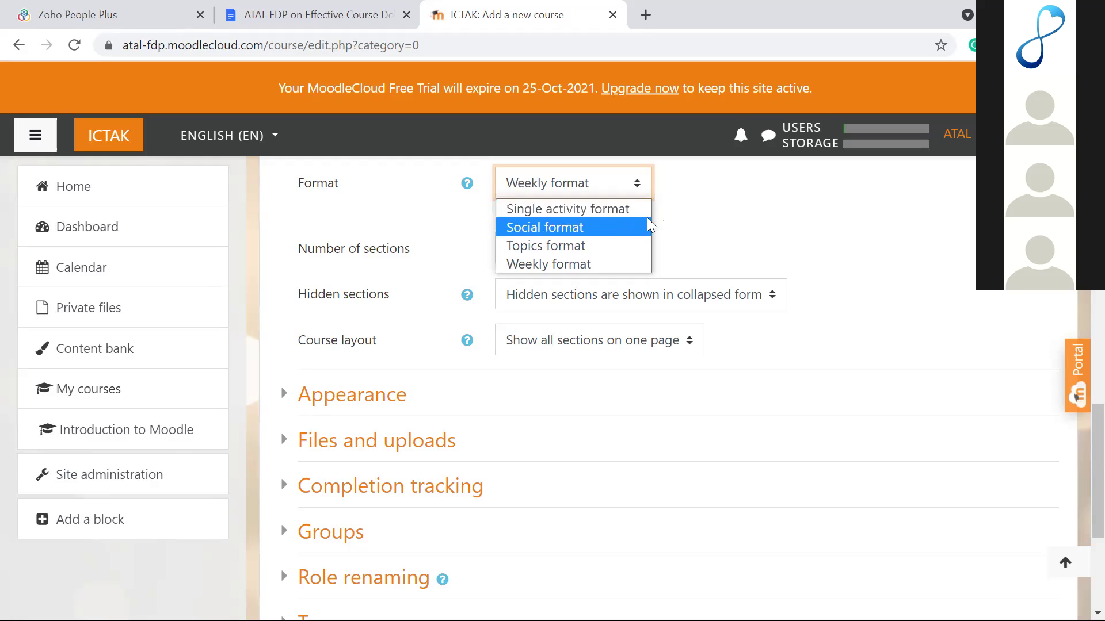
click(670, 223)
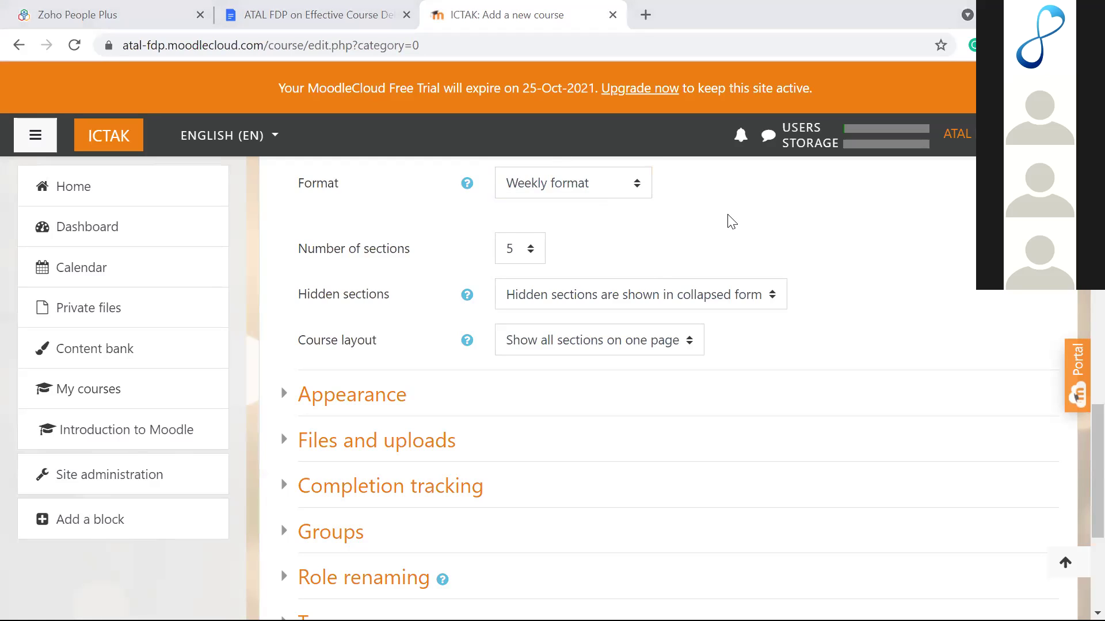
click(599, 175)
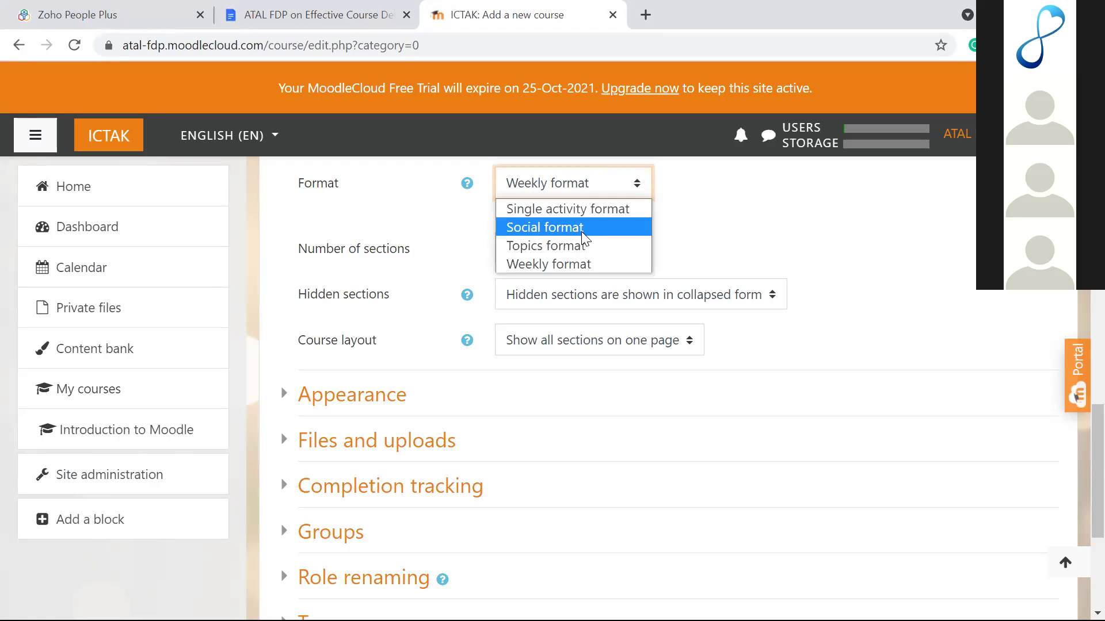
click(684, 213)
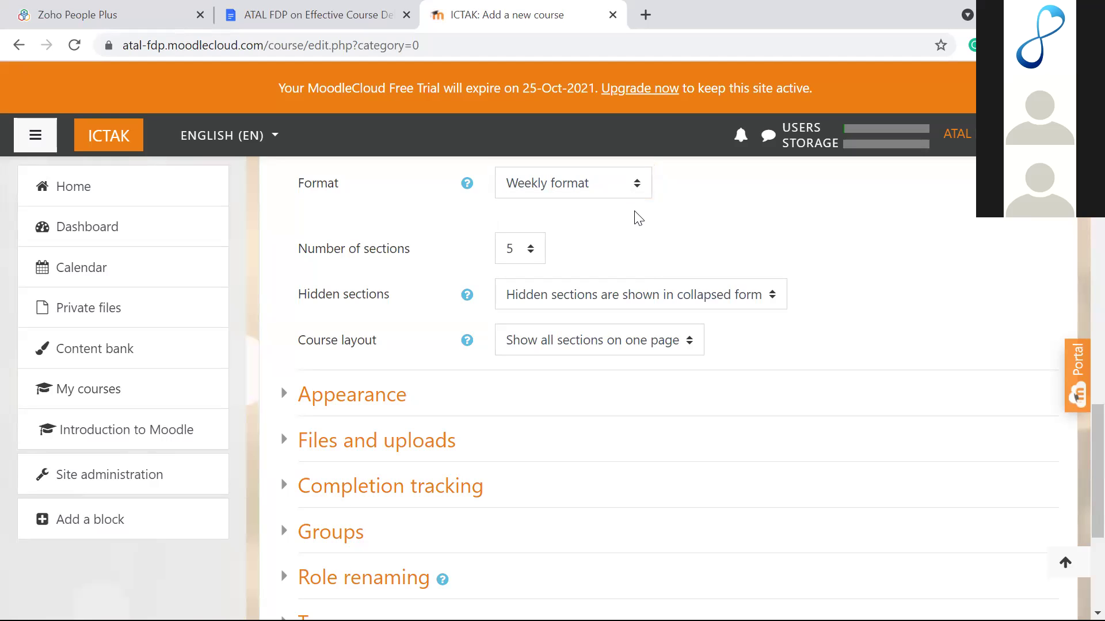
scroll(637, 217, up, 3)
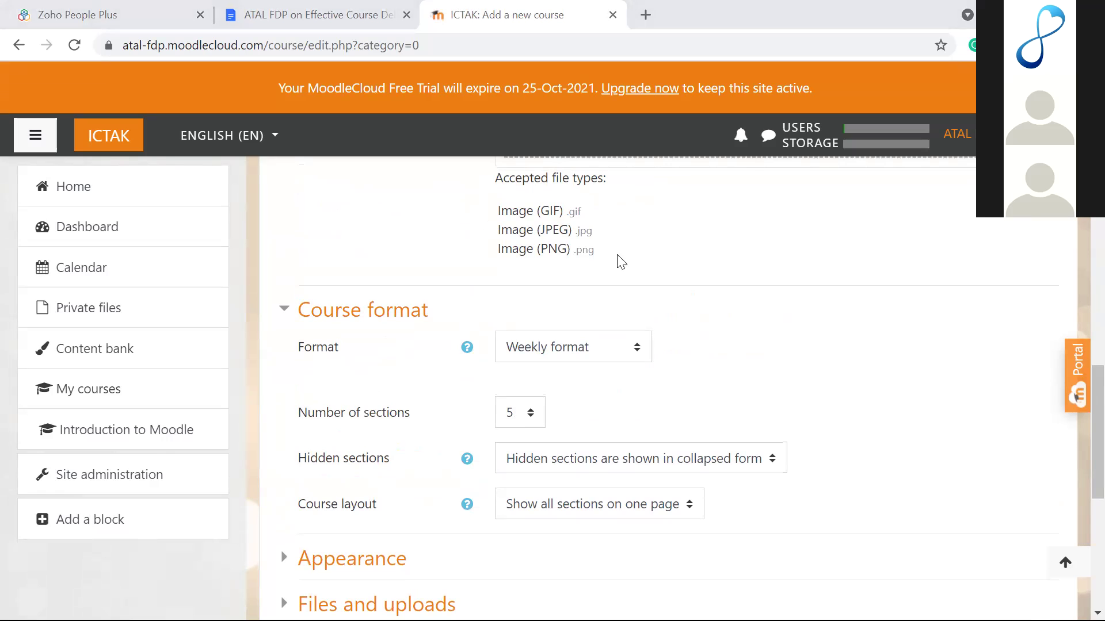
scroll(615, 268, up, 1)
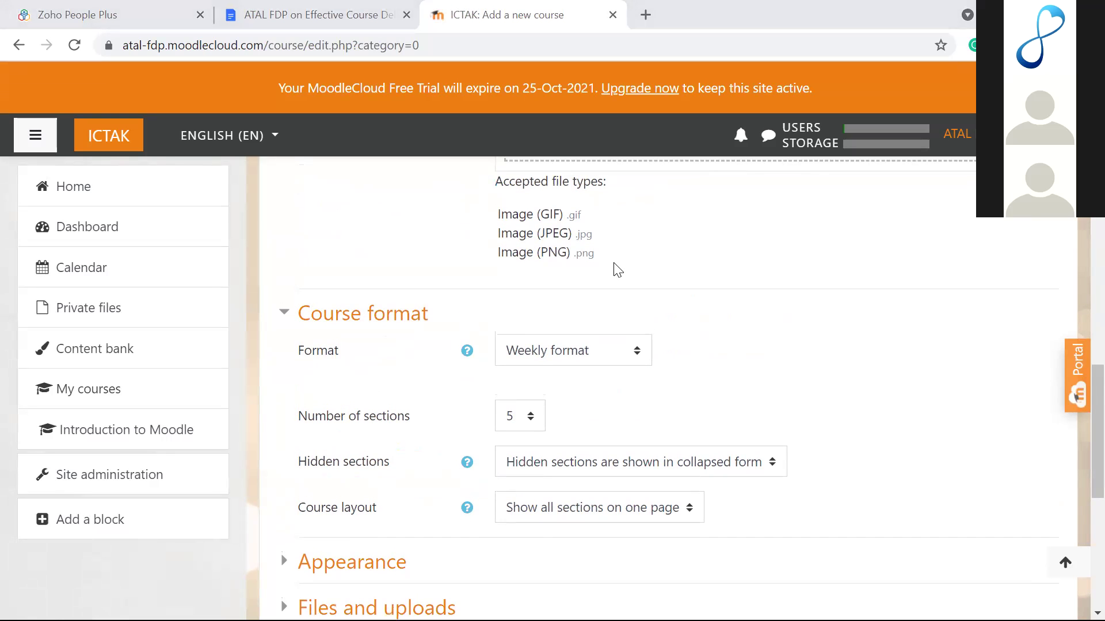
scroll(618, 269, down, 5)
Step: Set the course layout to show one section per page
scroll(617, 269, up, 7)
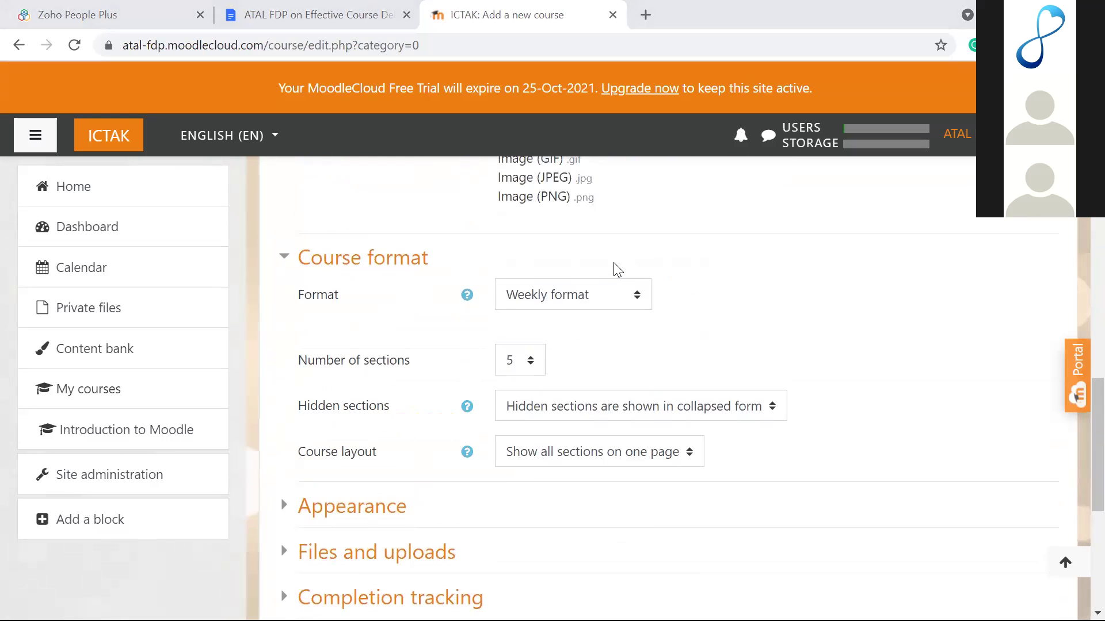
scroll(617, 269, up, 12)
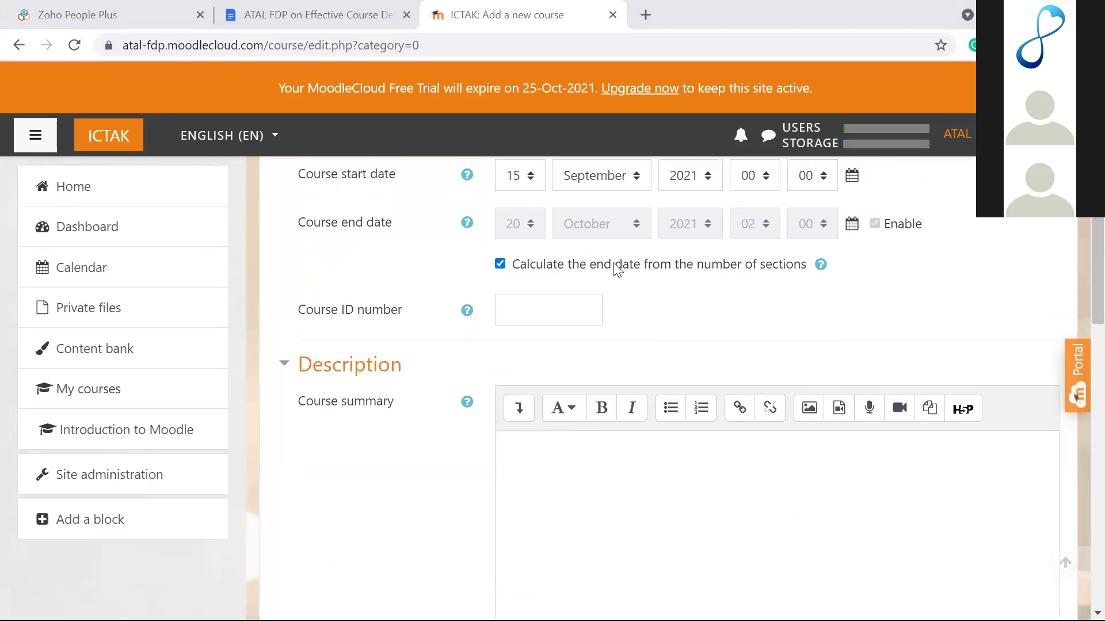
scroll(617, 269, up, 4)
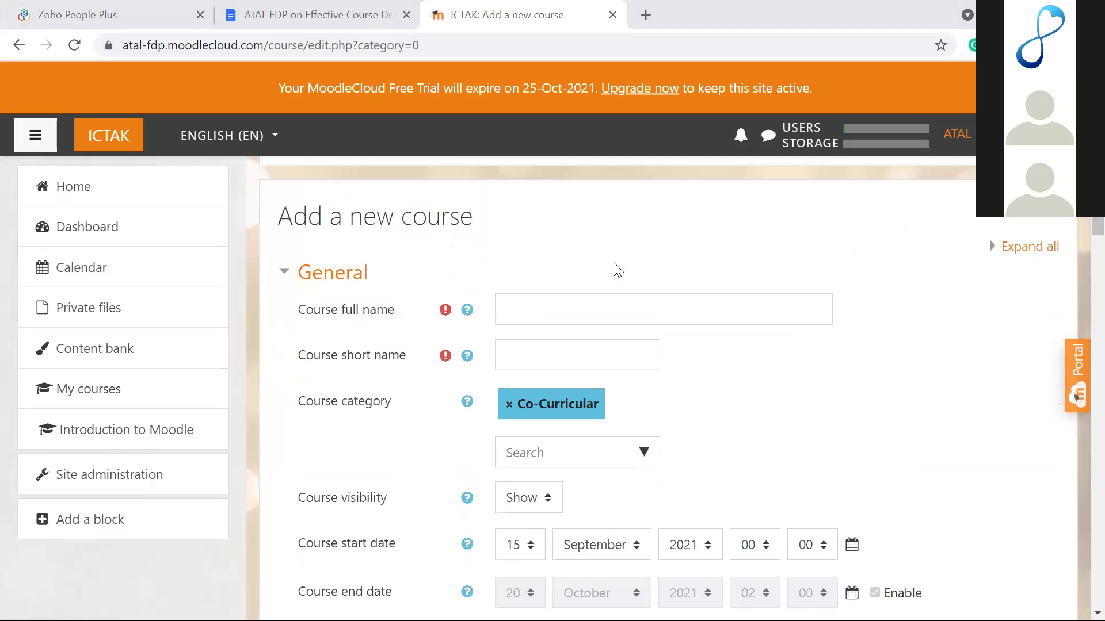
scroll(617, 269, down, 3)
scroll(618, 269, down, 12)
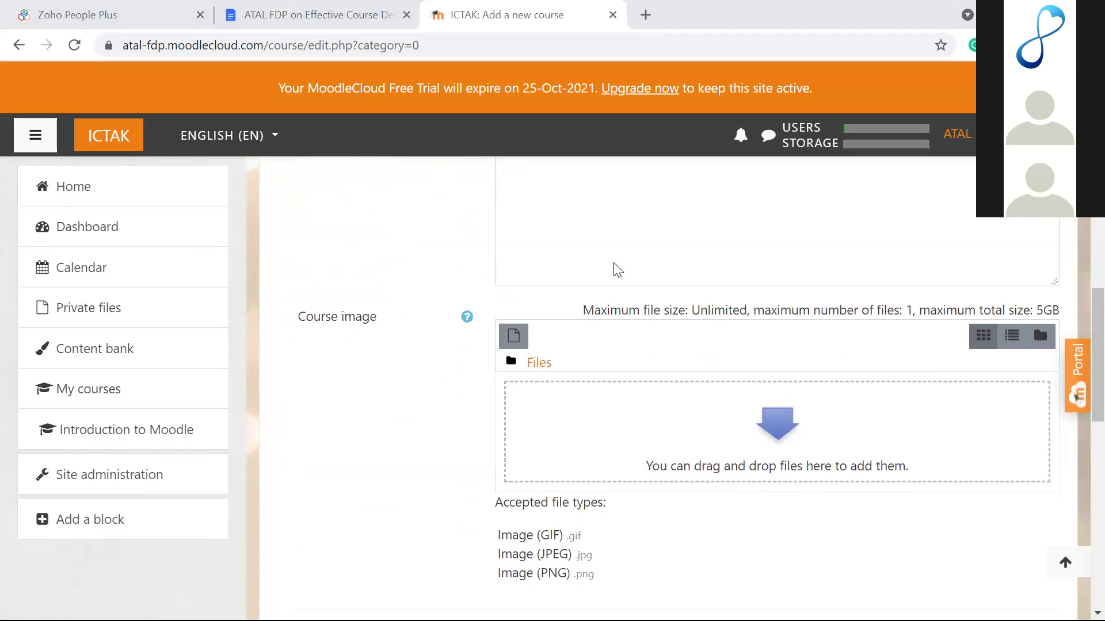
scroll(617, 269, down, 2)
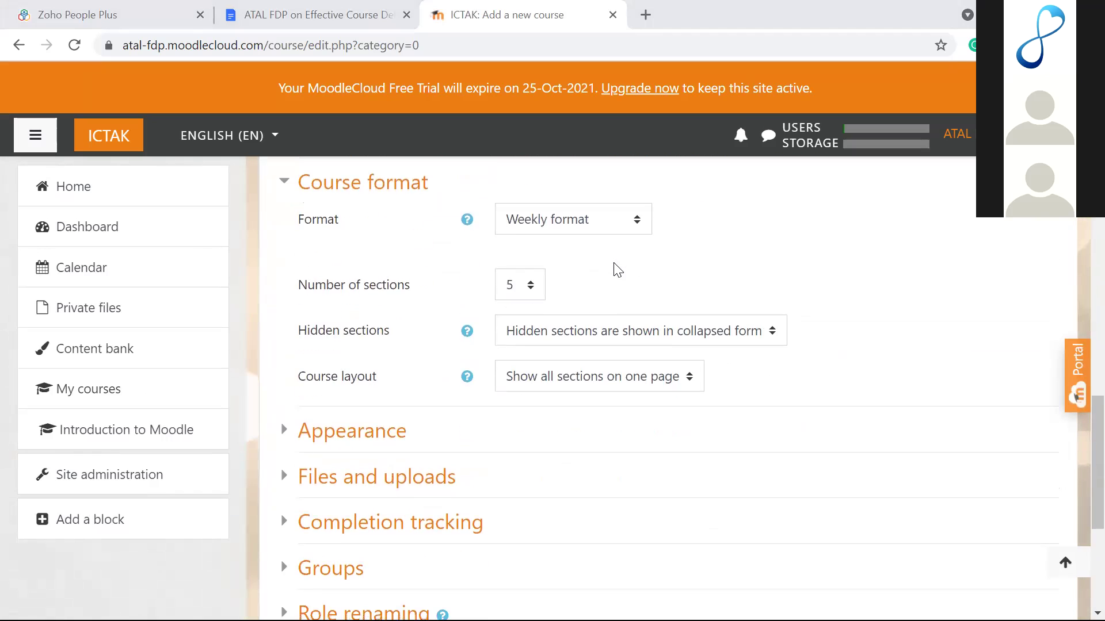
click(633, 386)
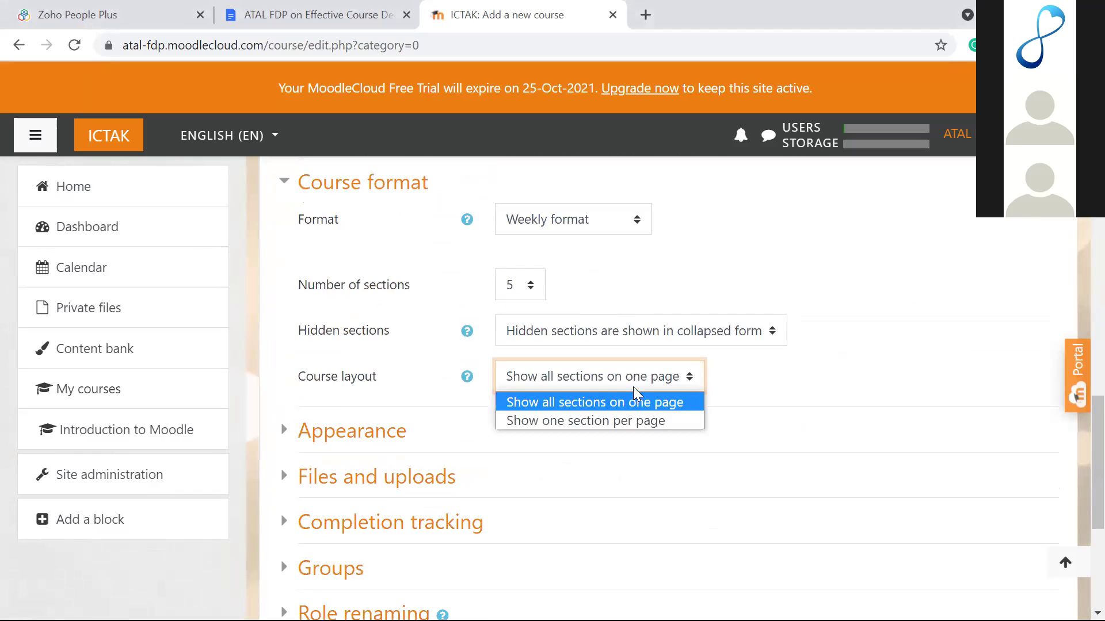
click(754, 396)
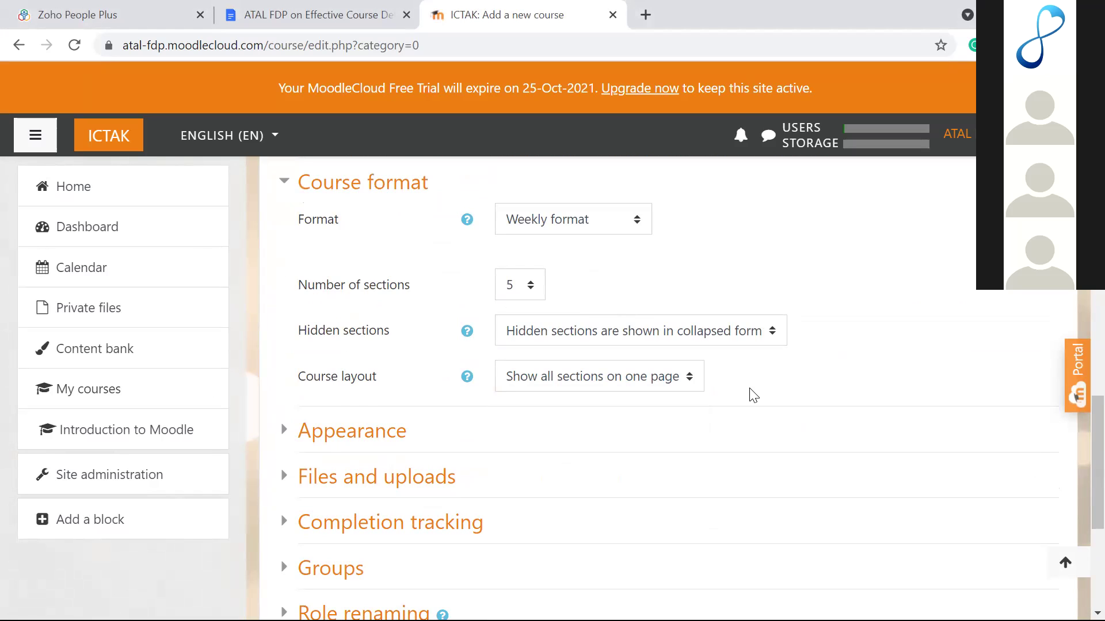
click(679, 377)
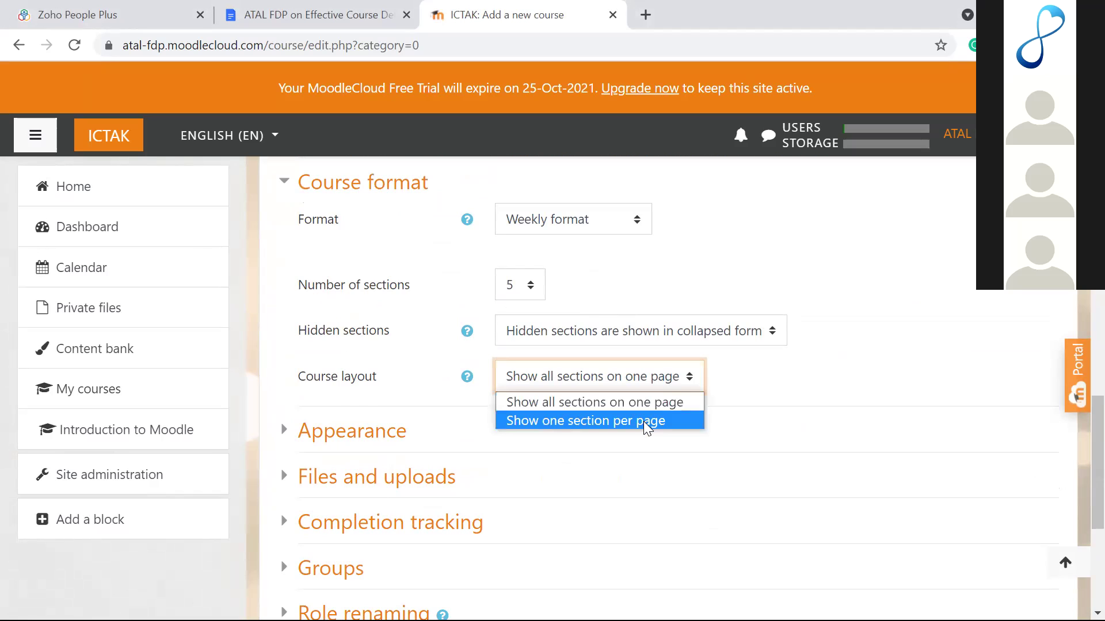
click(647, 423)
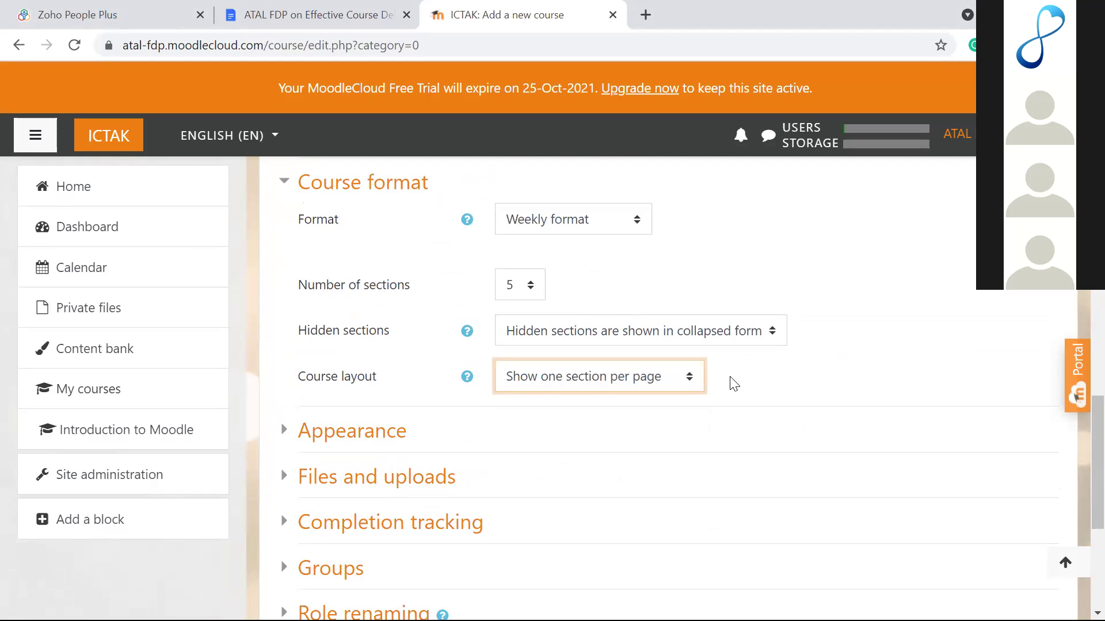
click(734, 385)
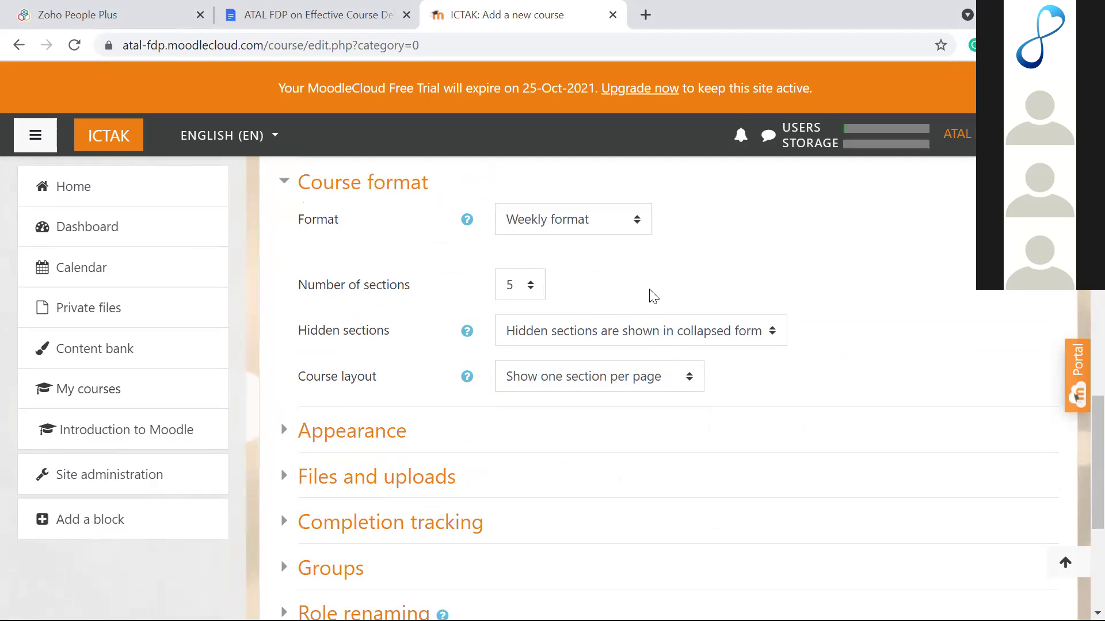
Step: Keep Weekly format with 5 sections as the course format
click(622, 221)
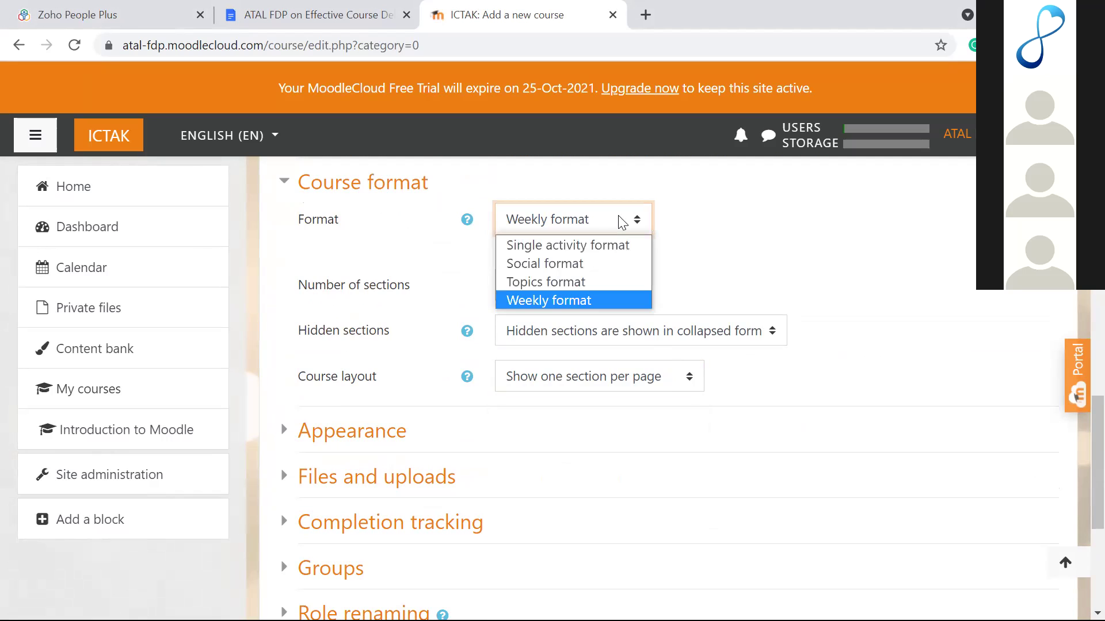
click(700, 258)
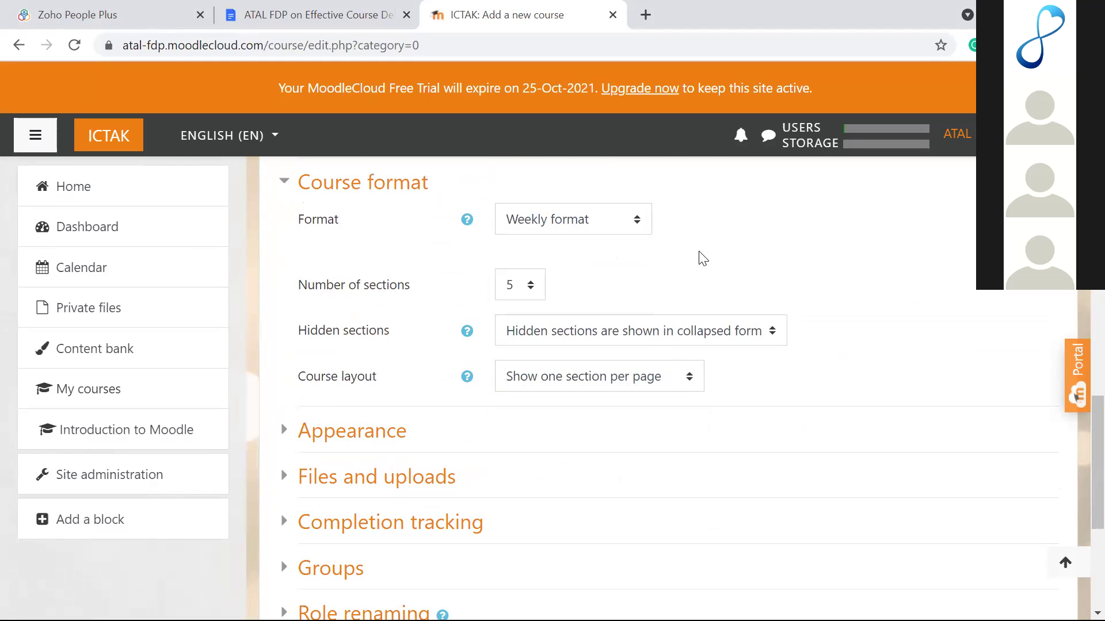
click(615, 225)
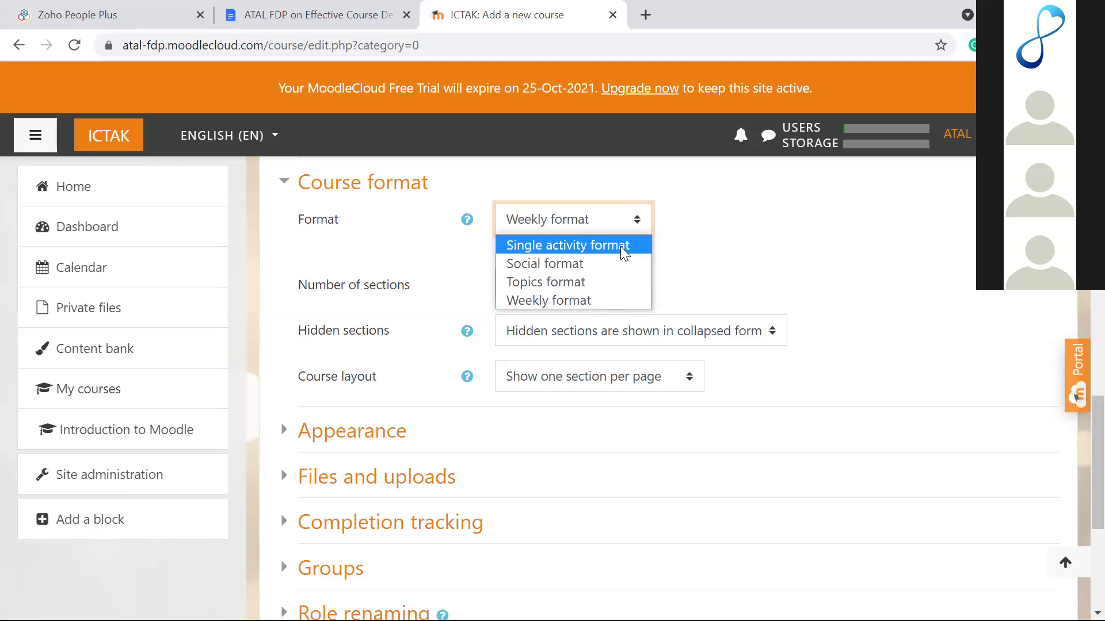
click(682, 264)
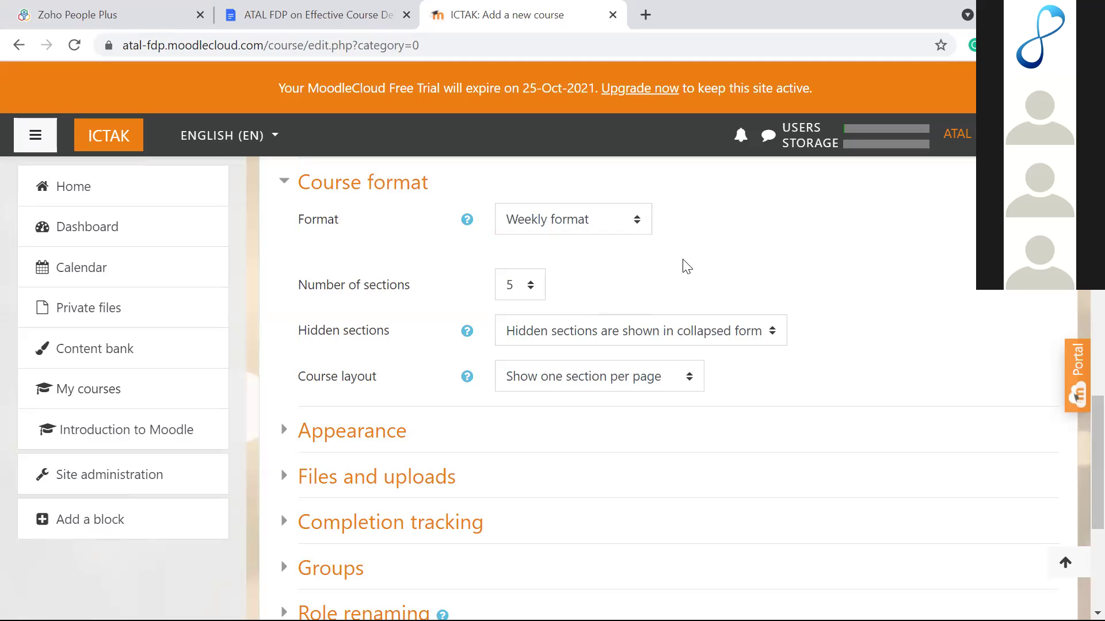
scroll(685, 266, up, 20)
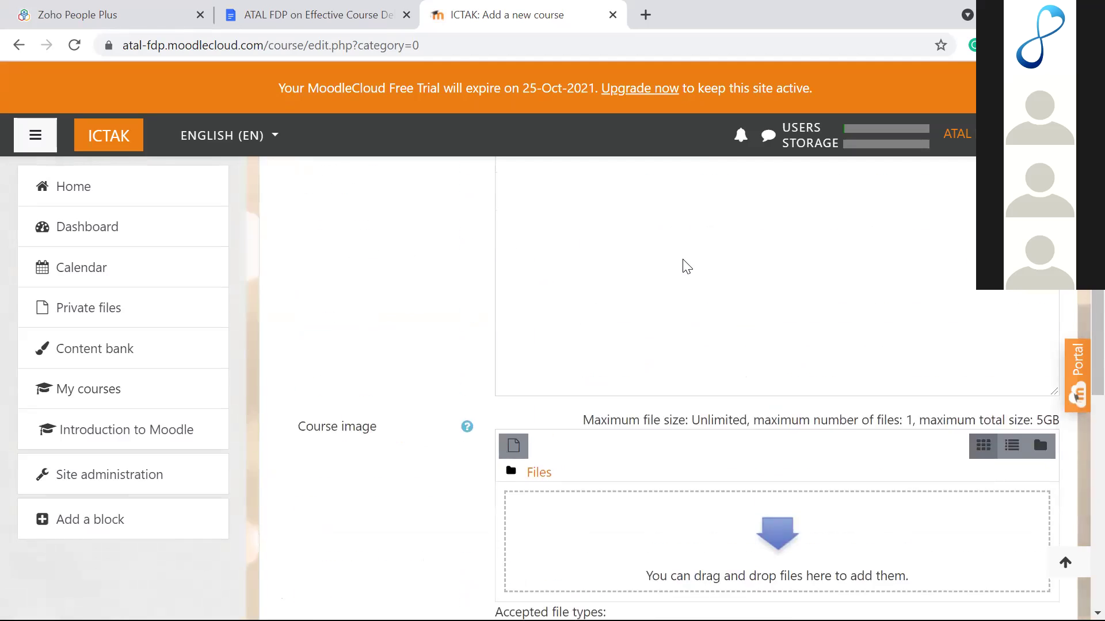
scroll(624, 267, up, 1)
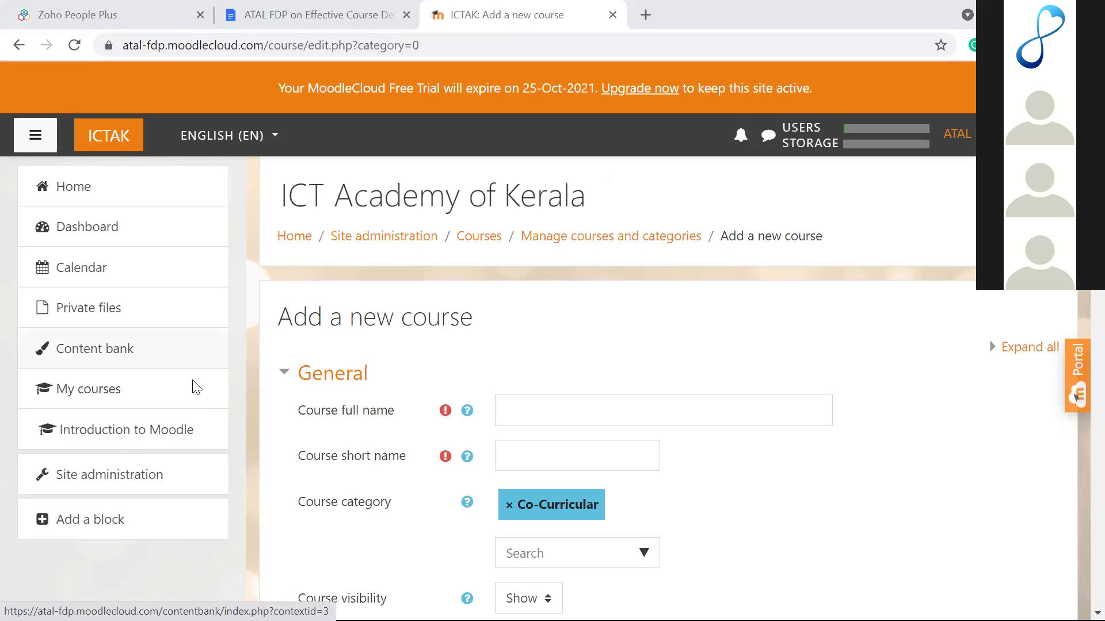
Step: Leave the unsaved course form and show Site administration's Courses links
click(98, 477)
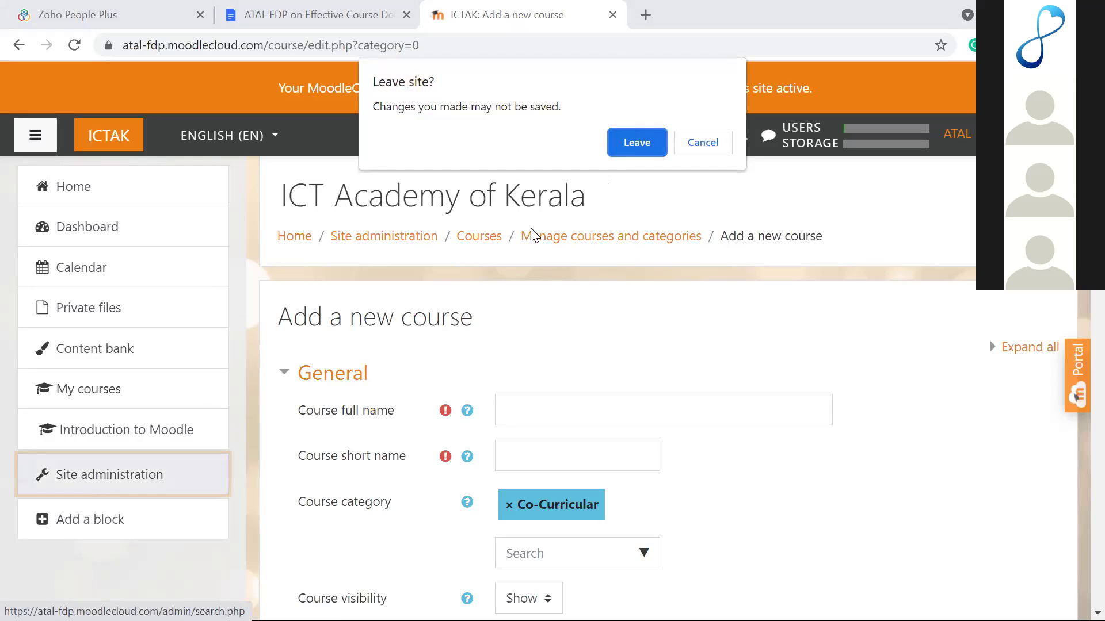
click(628, 144)
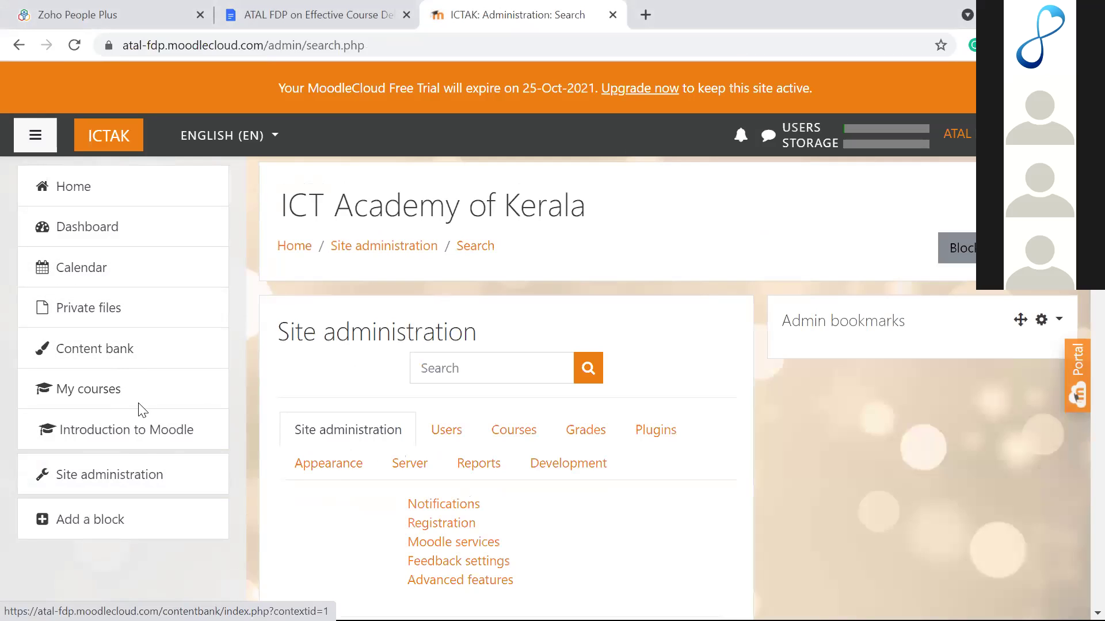
click(118, 481)
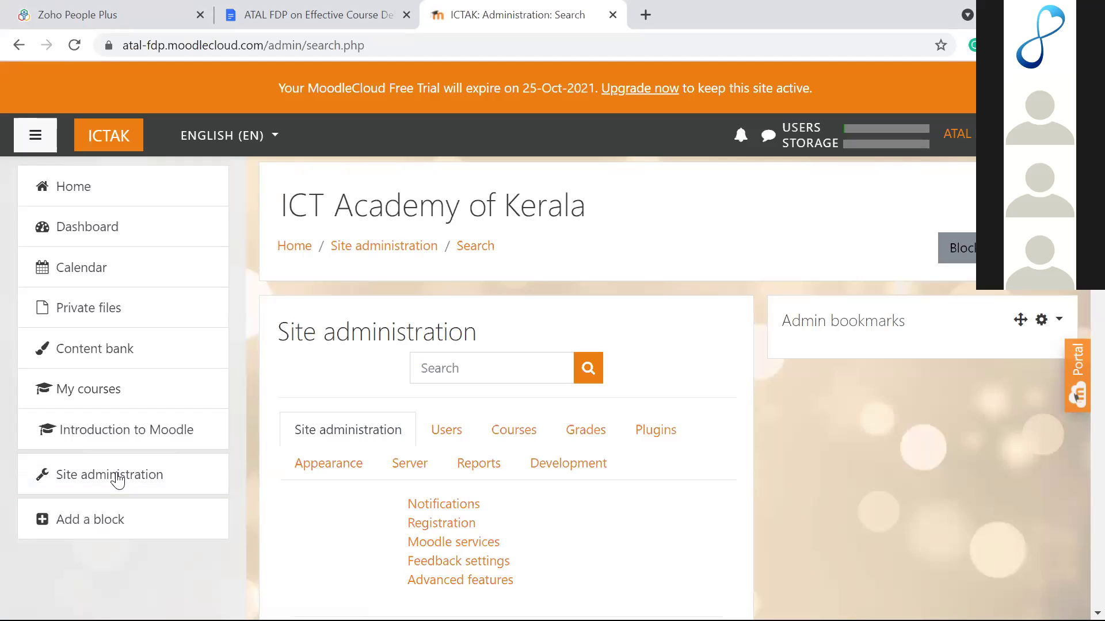
scroll(390, 386, down, 3)
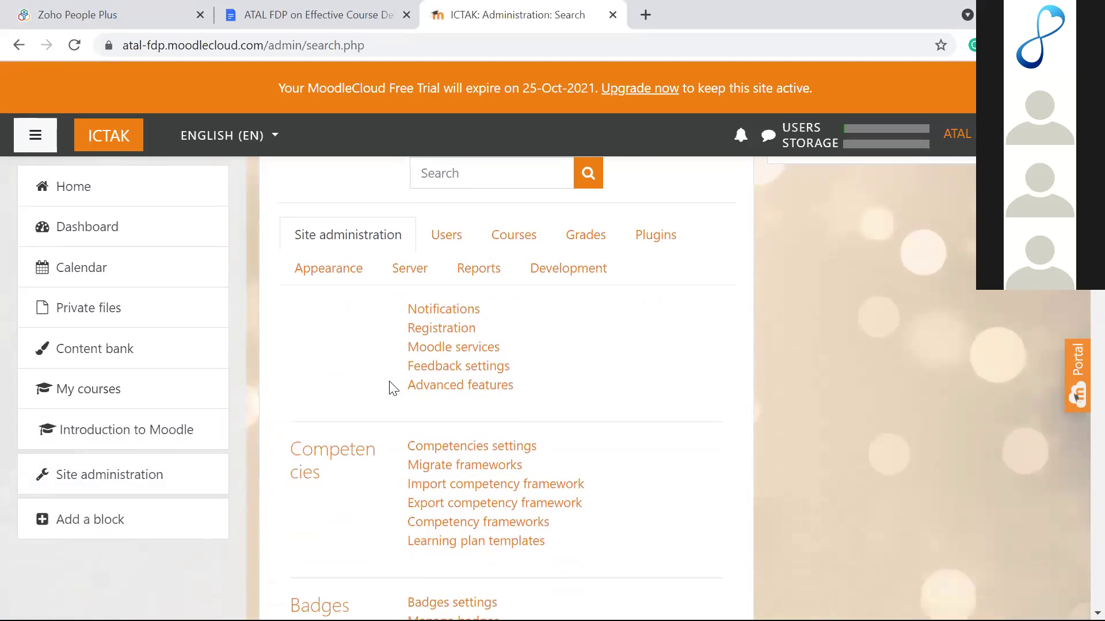
click(518, 243)
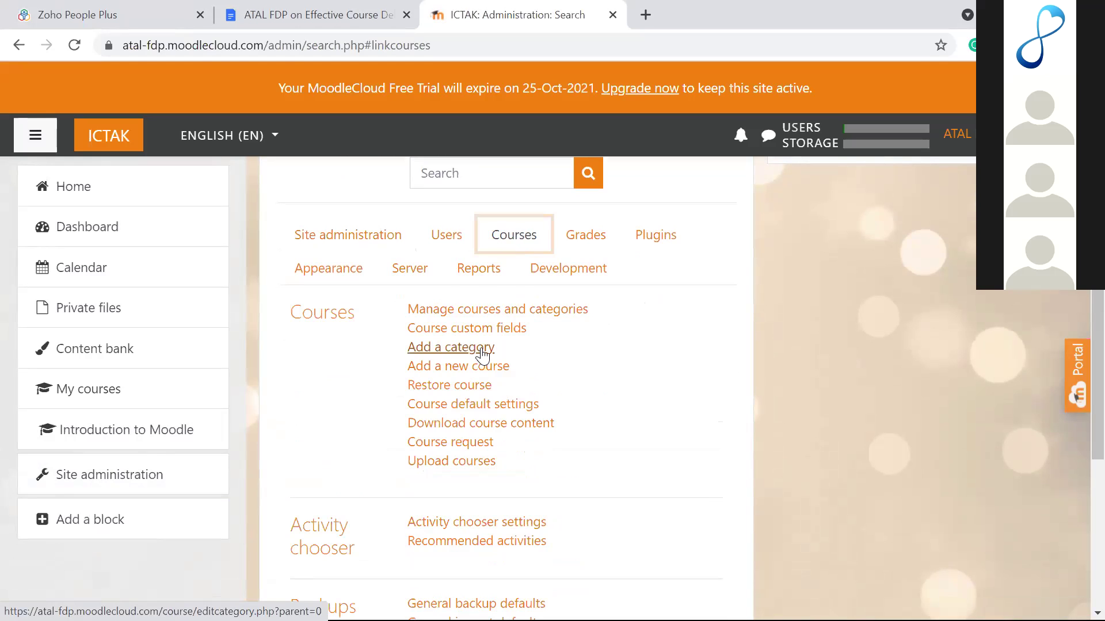
Step: Create a category named B-Tech with Undergraduate as its parent category
click(482, 348)
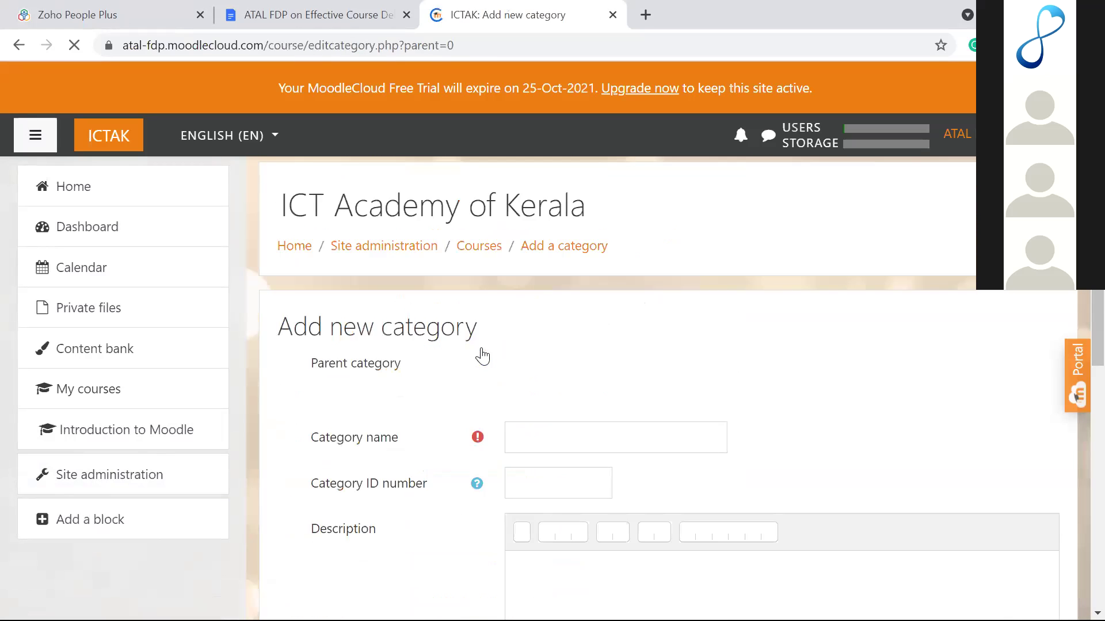
scroll(482, 356, down, 2)
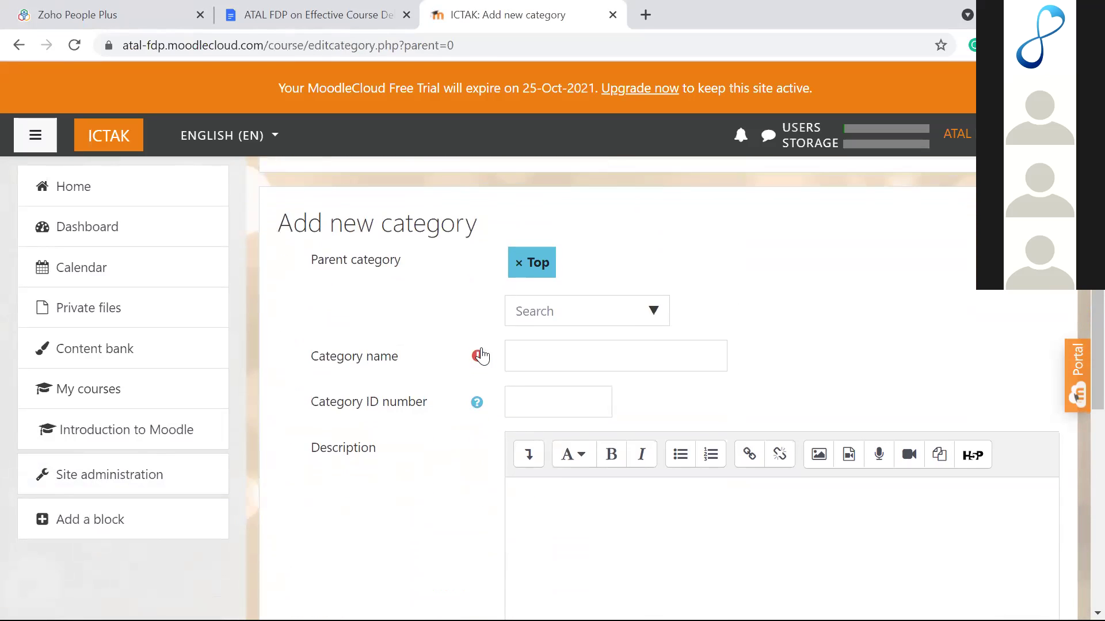
click(650, 311)
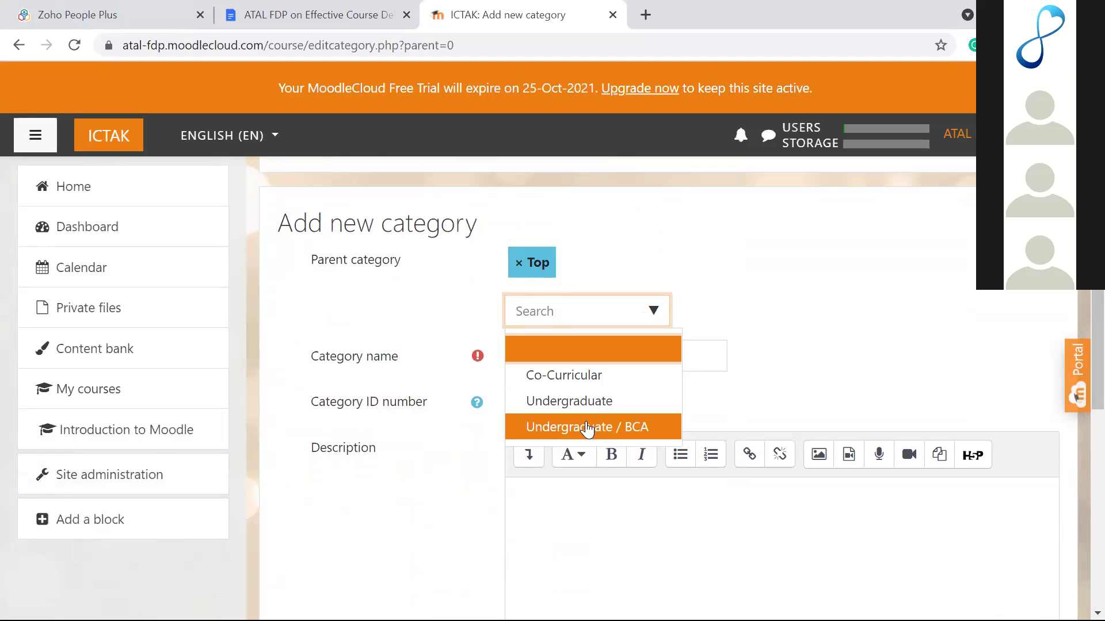
click(590, 402)
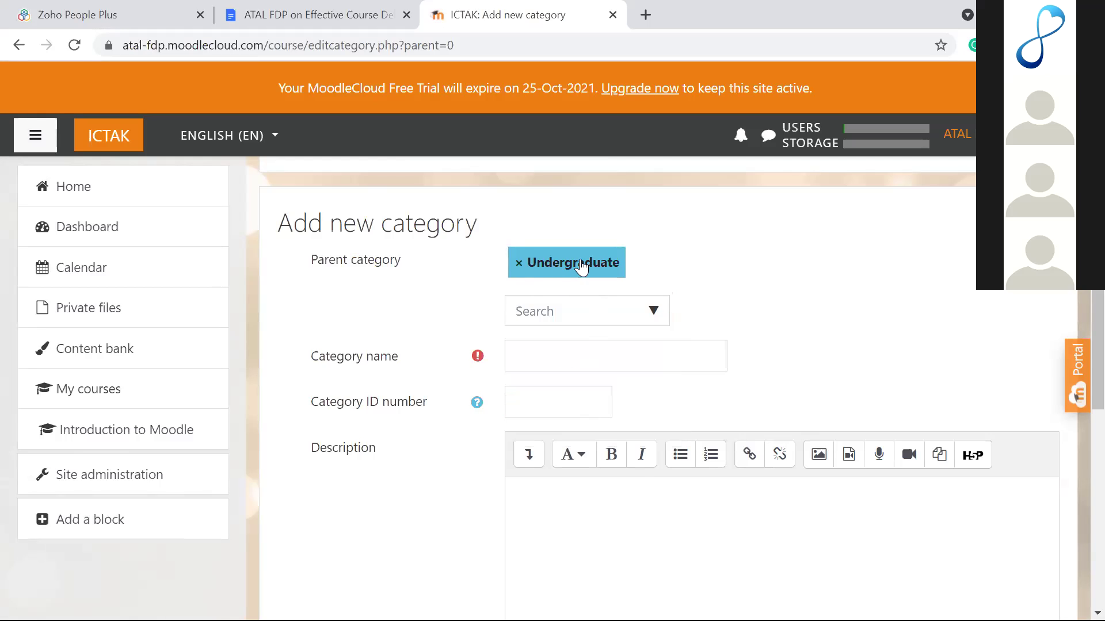
click(630, 309)
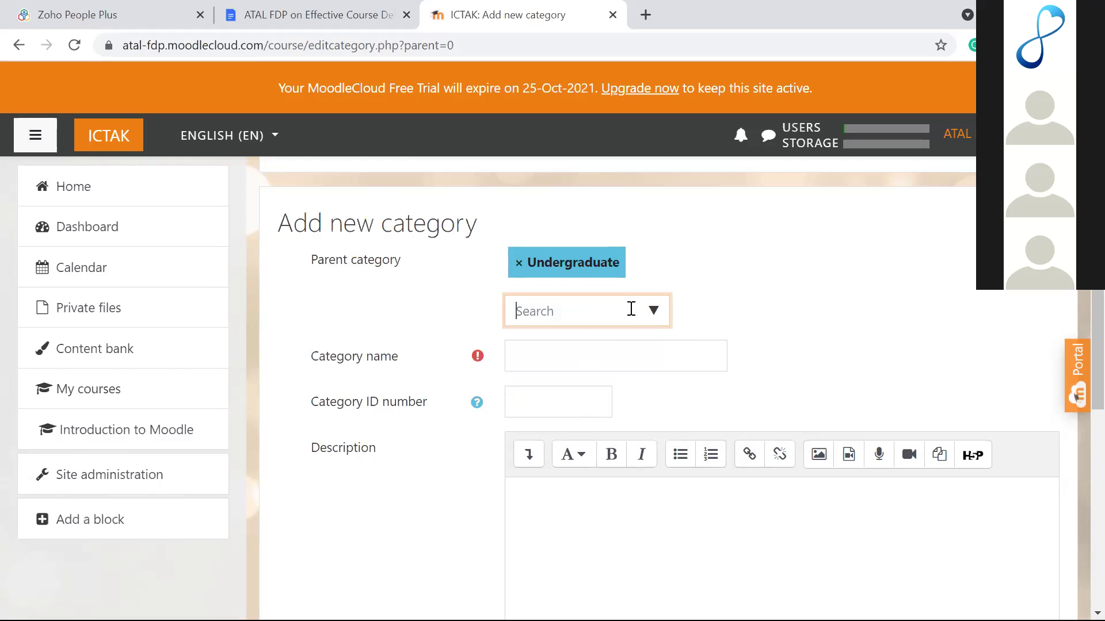
click(653, 310)
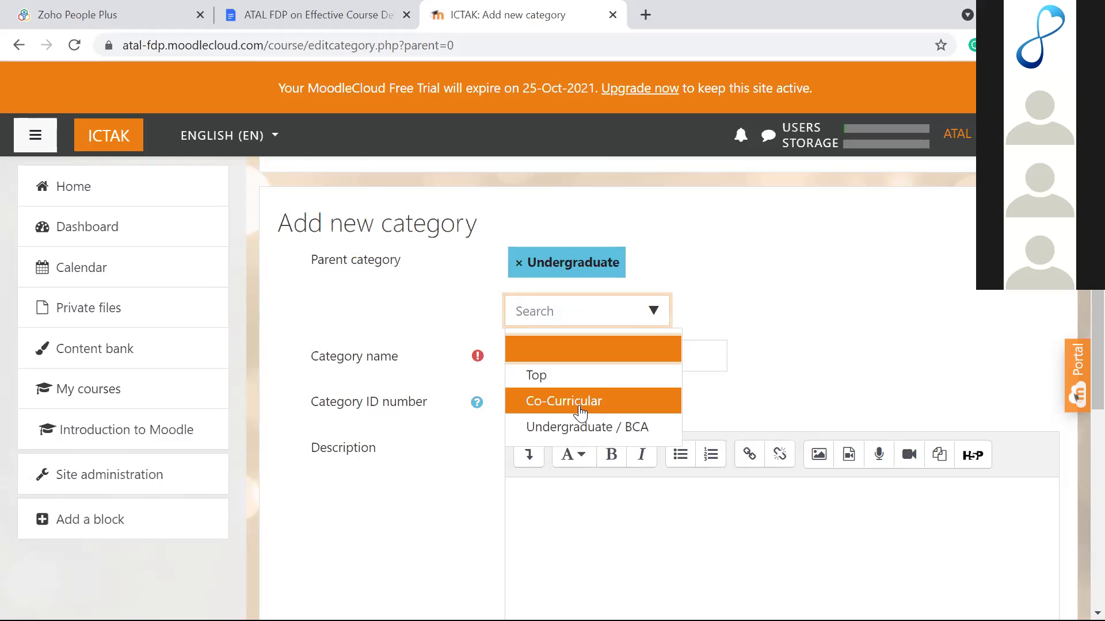
click(710, 330)
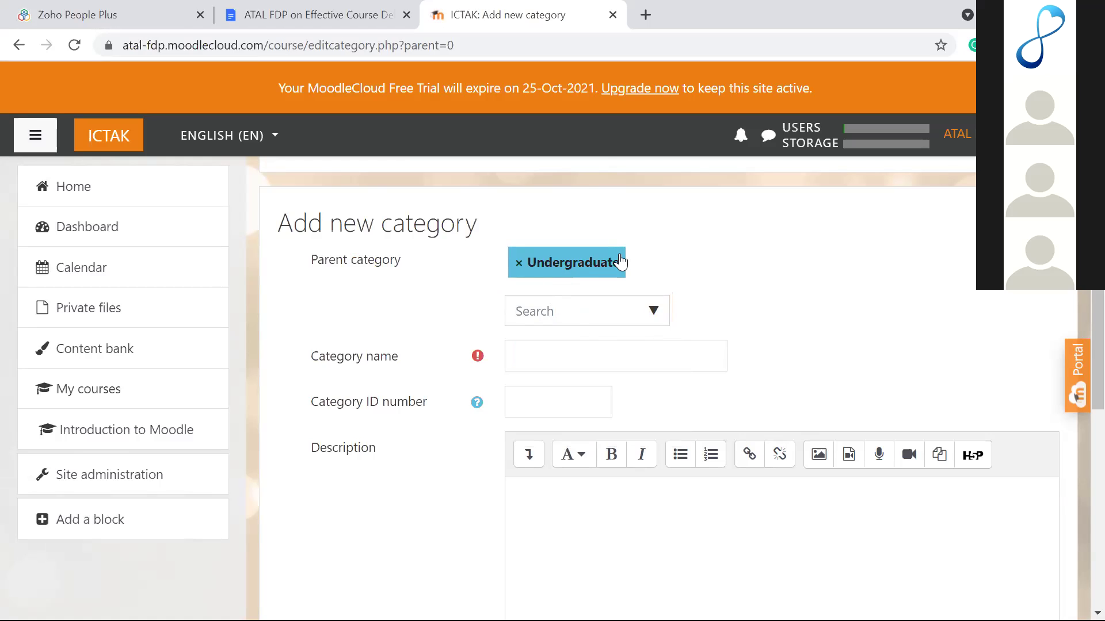
click(573, 353)
text(B-Tech)
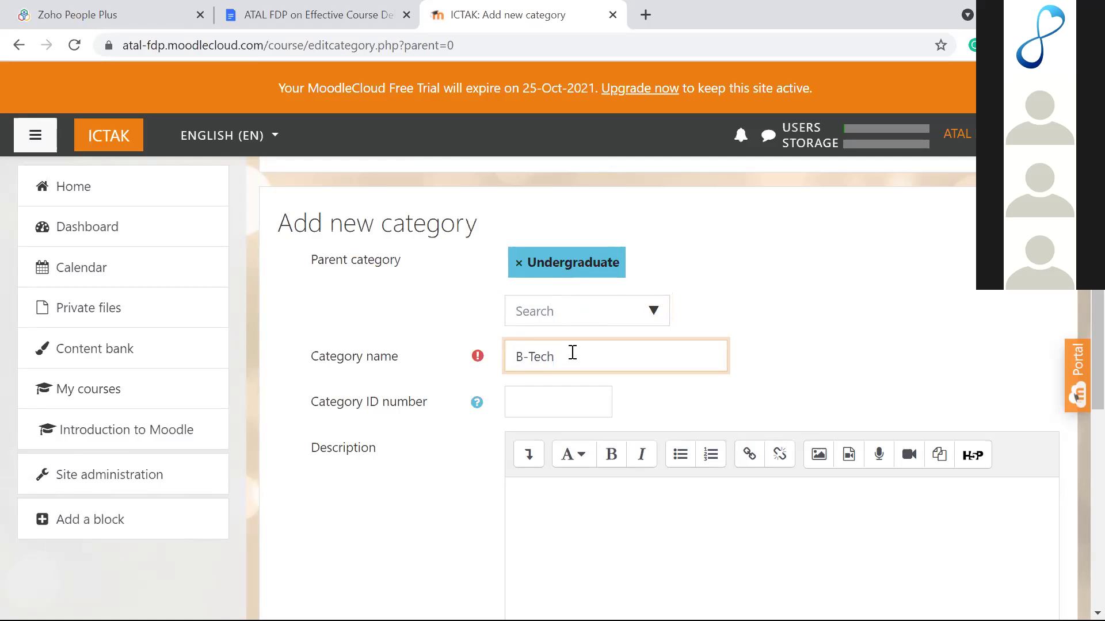
scroll(572, 353, down, 5)
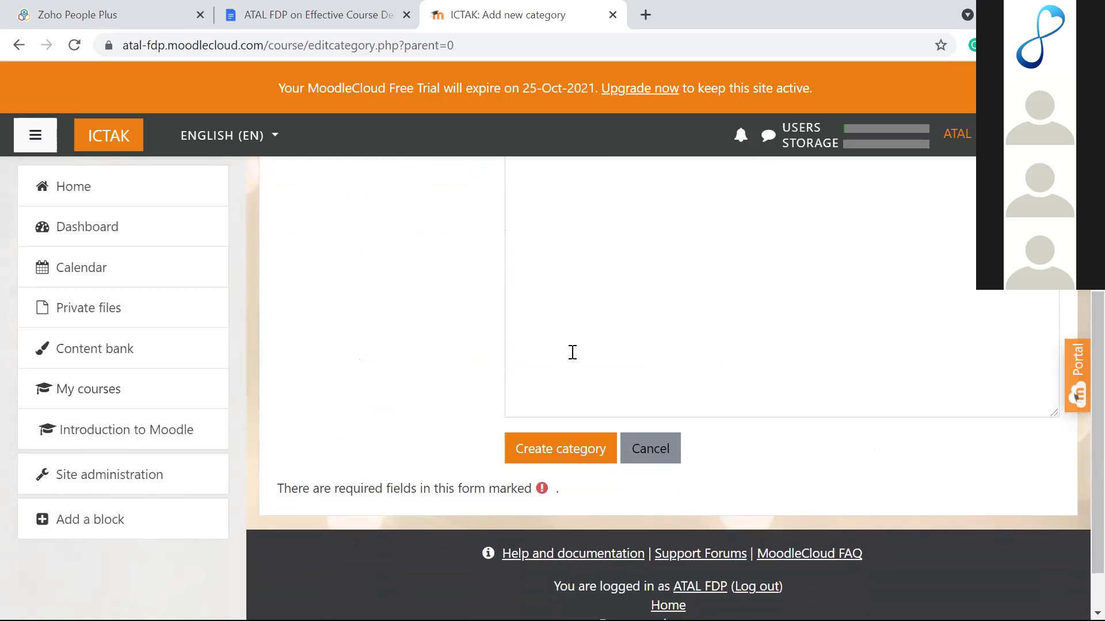
click(574, 456)
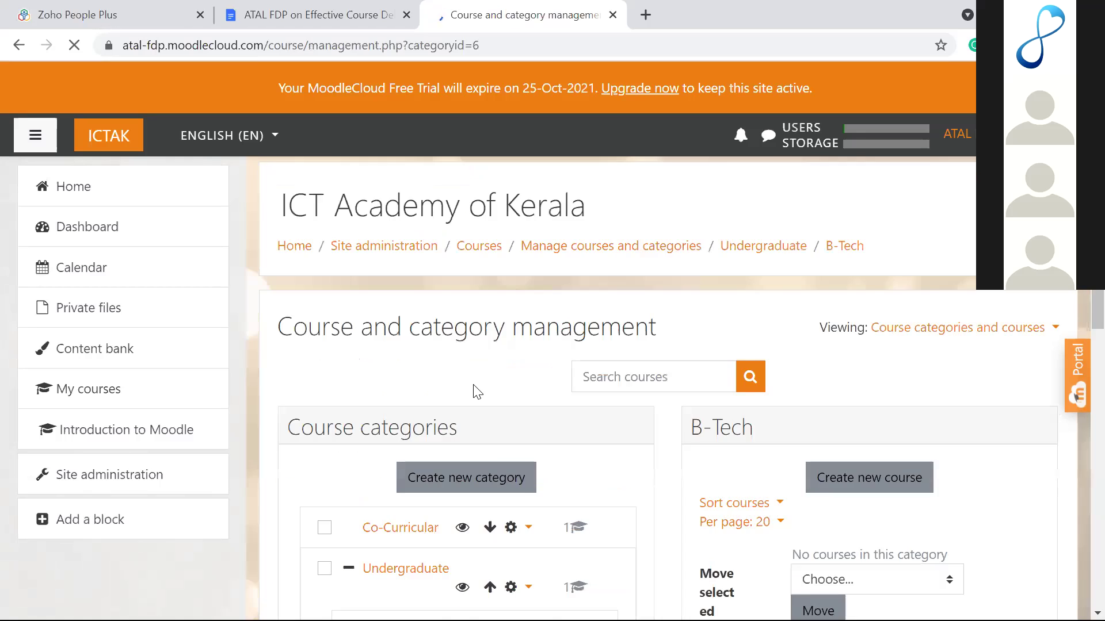
scroll(473, 391, down, 3)
scroll(473, 391, down, 1)
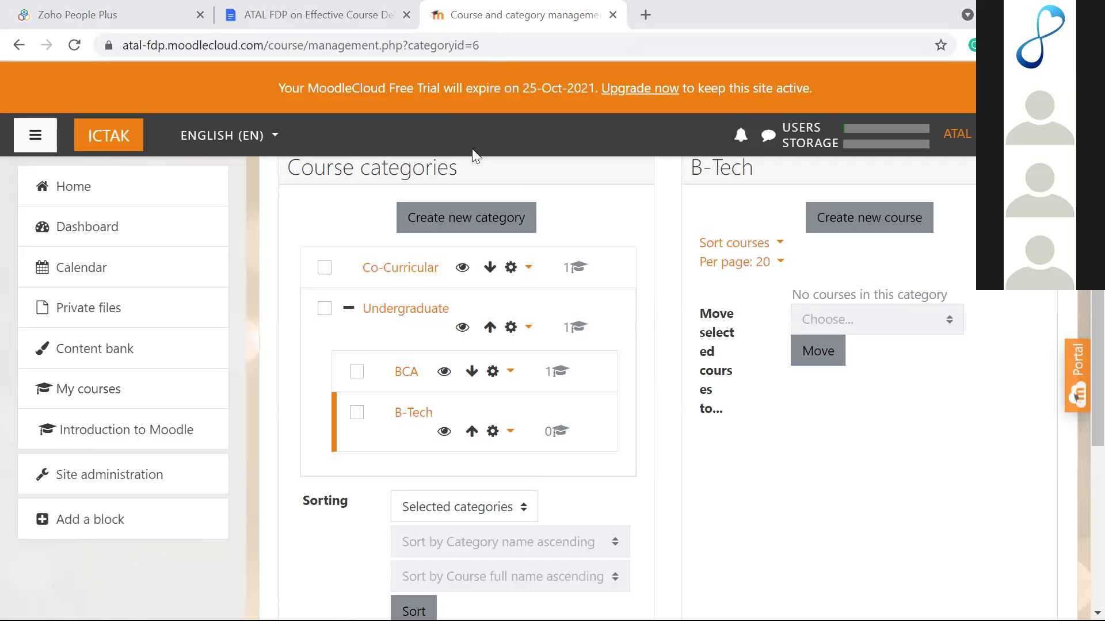
scroll(557, 277, up, 5)
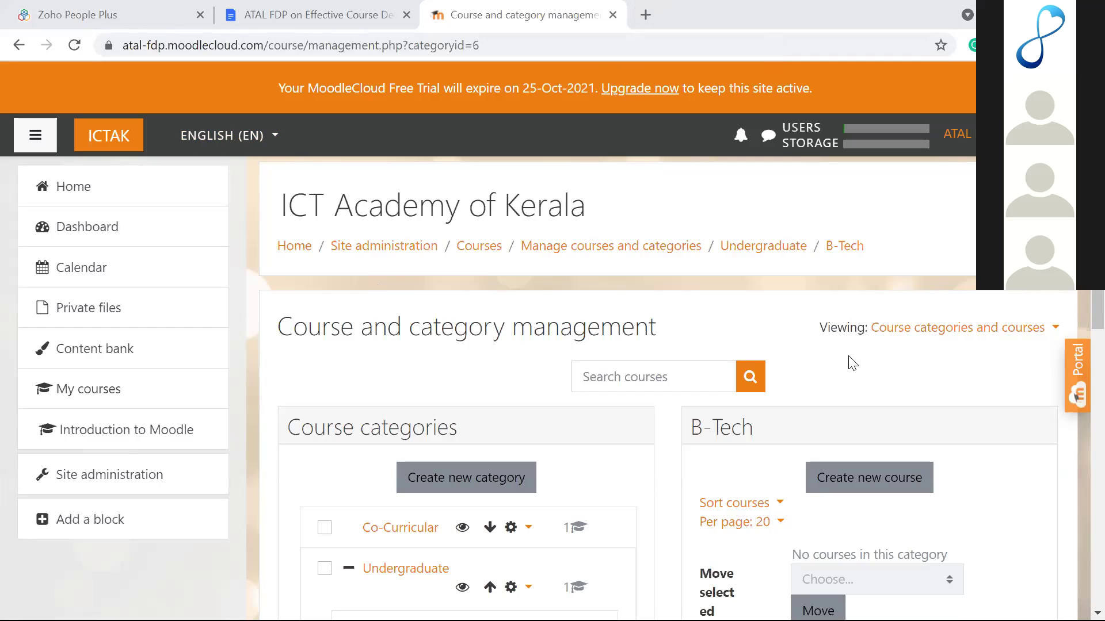
Step: In a new tab, Google 'moodle cloud' and open the MoodleCloud result
click(645, 15)
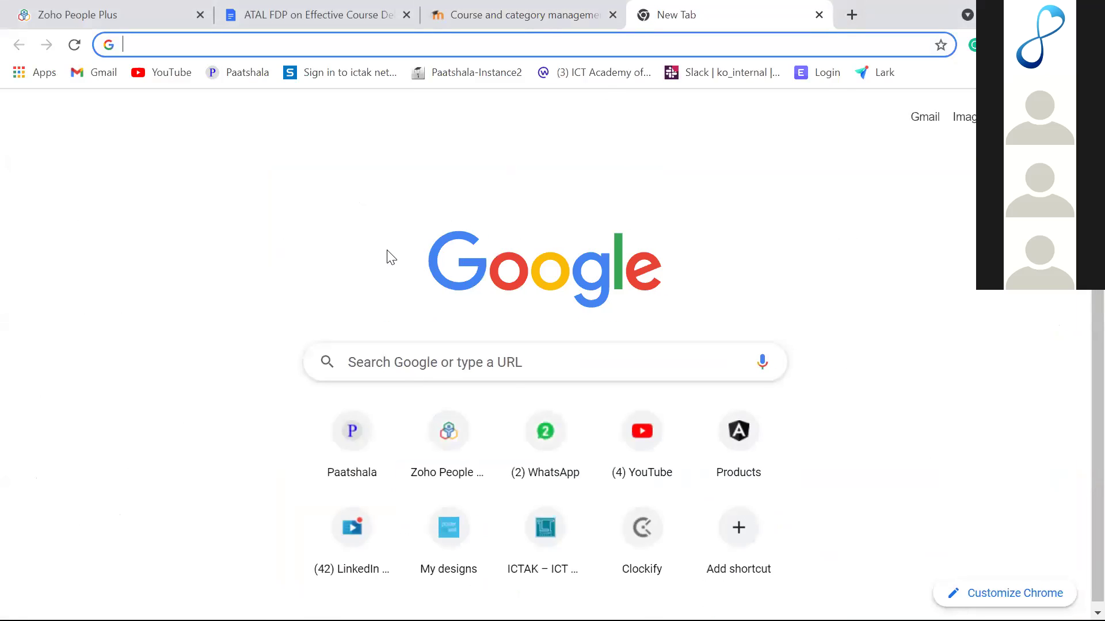
click(402, 378)
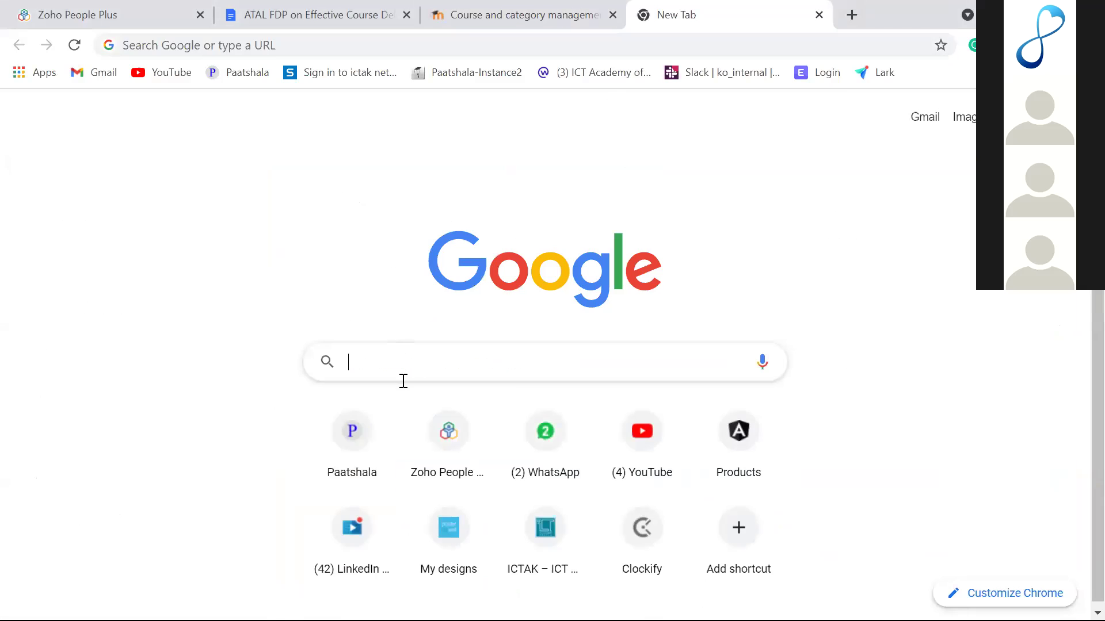
text(moodle)
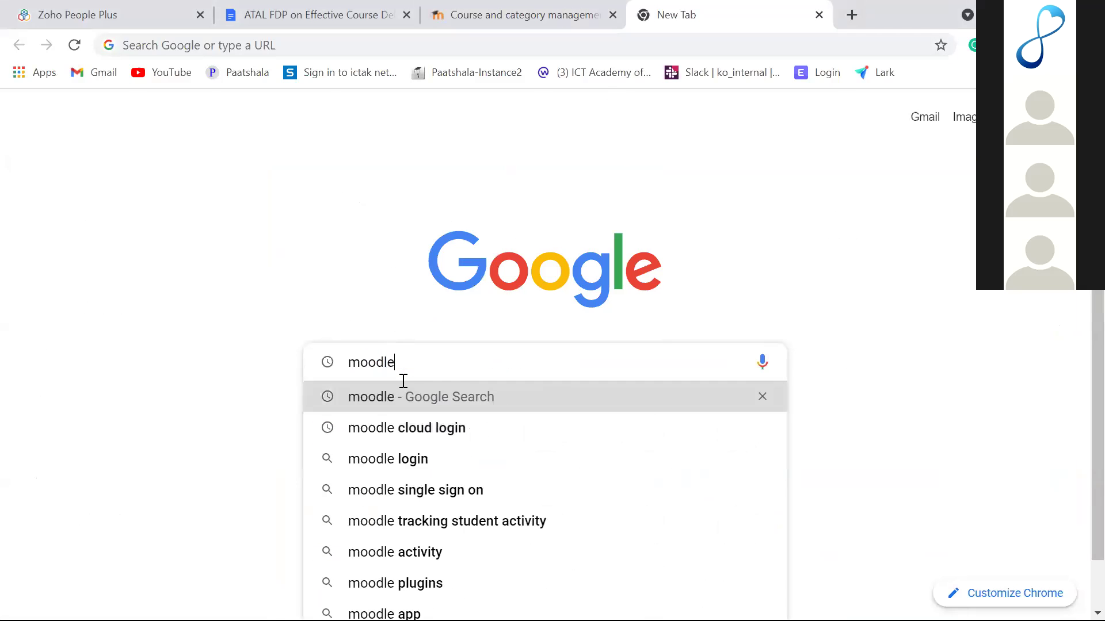
text( cloud)
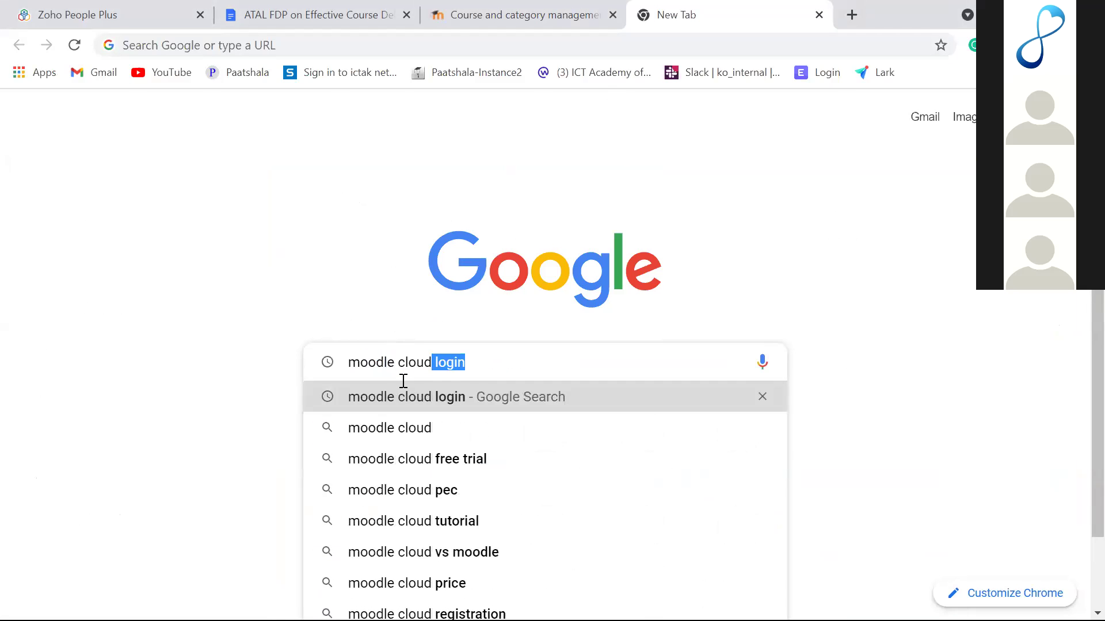
key(Delete)
key(Return)
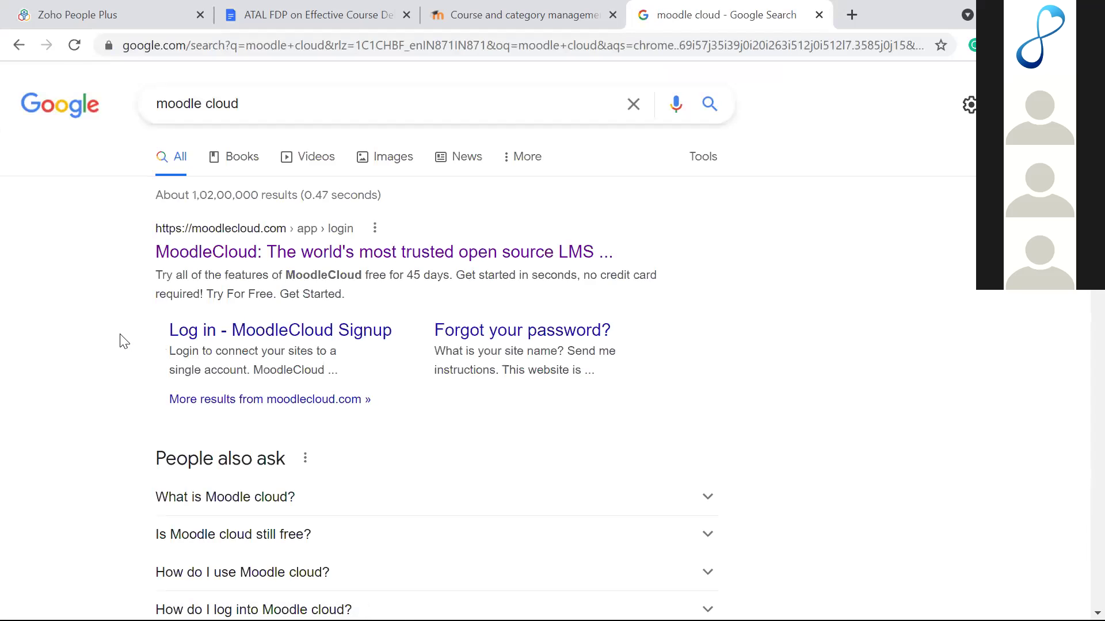
scroll(124, 342, down, 1)
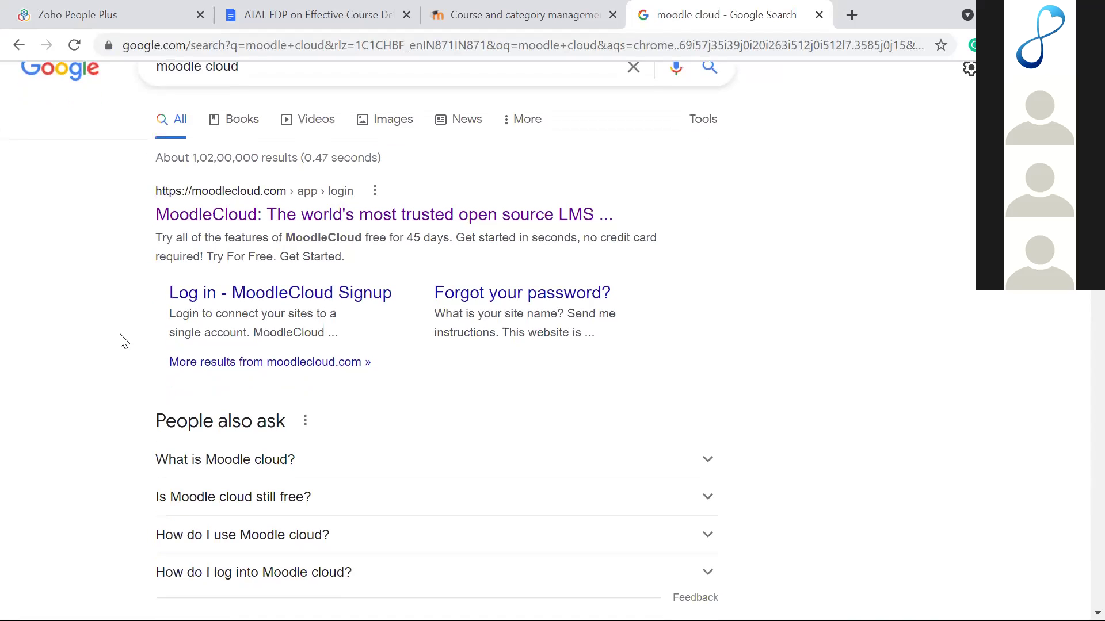
click(197, 217)
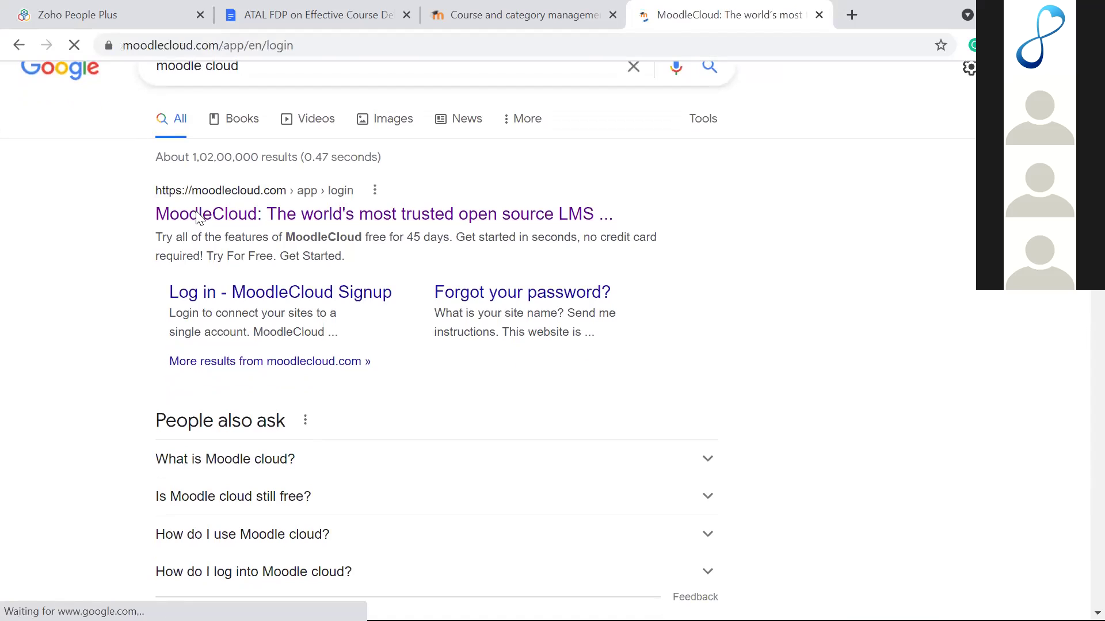
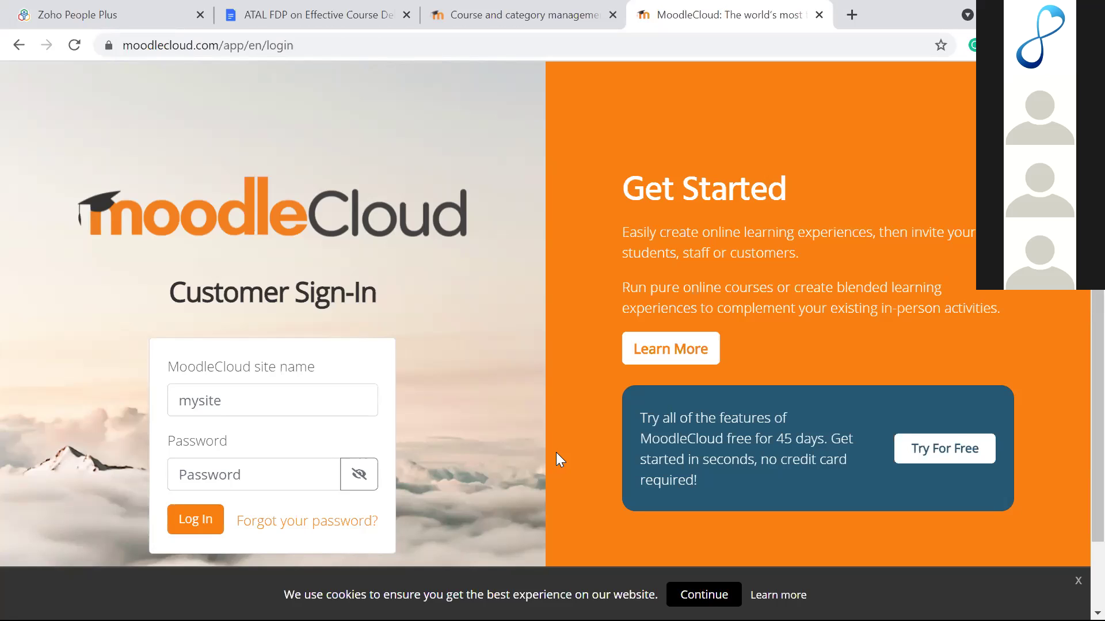
Step: Start MoodleCloud's 45-day free trial from the sign-in page
scroll(561, 377, down, 1)
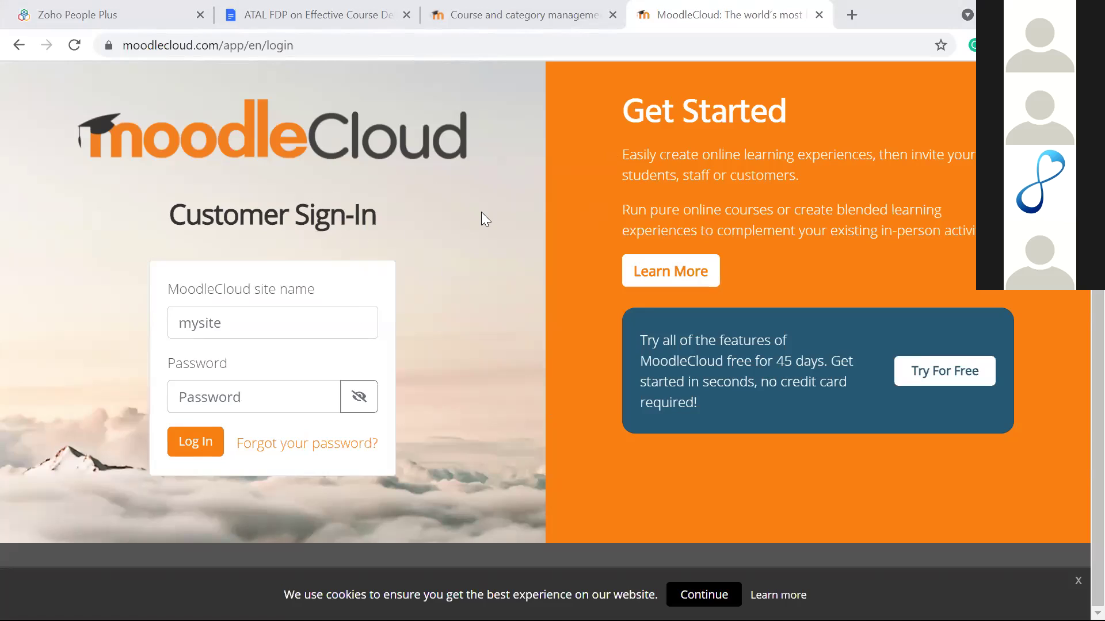
click(948, 381)
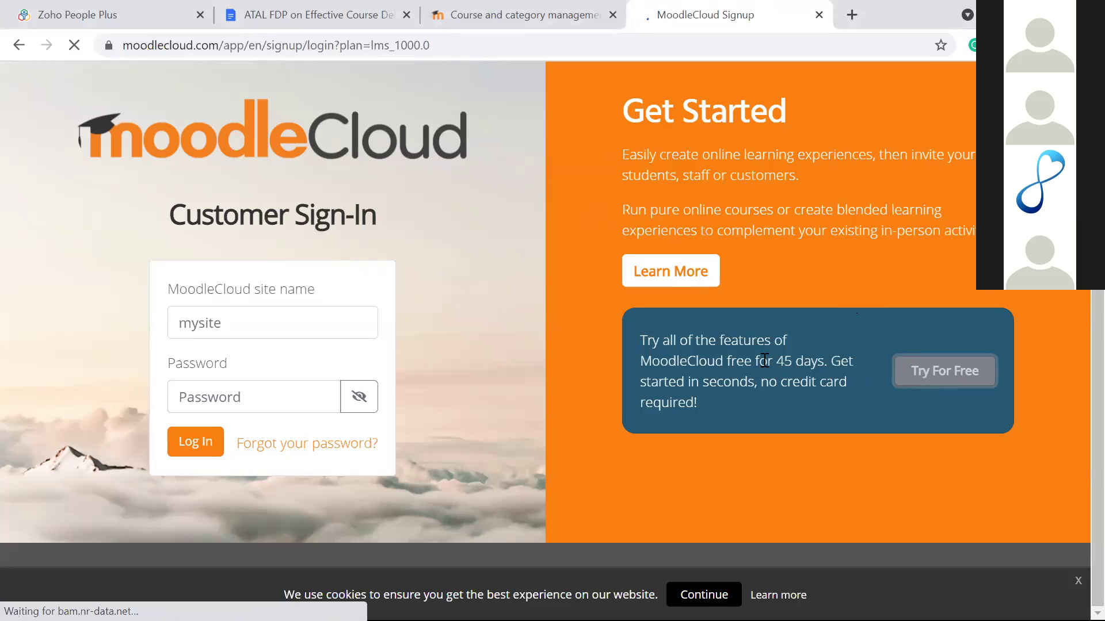
Step: Choose to create a new MoodleCloud account
scroll(629, 361, down, 4)
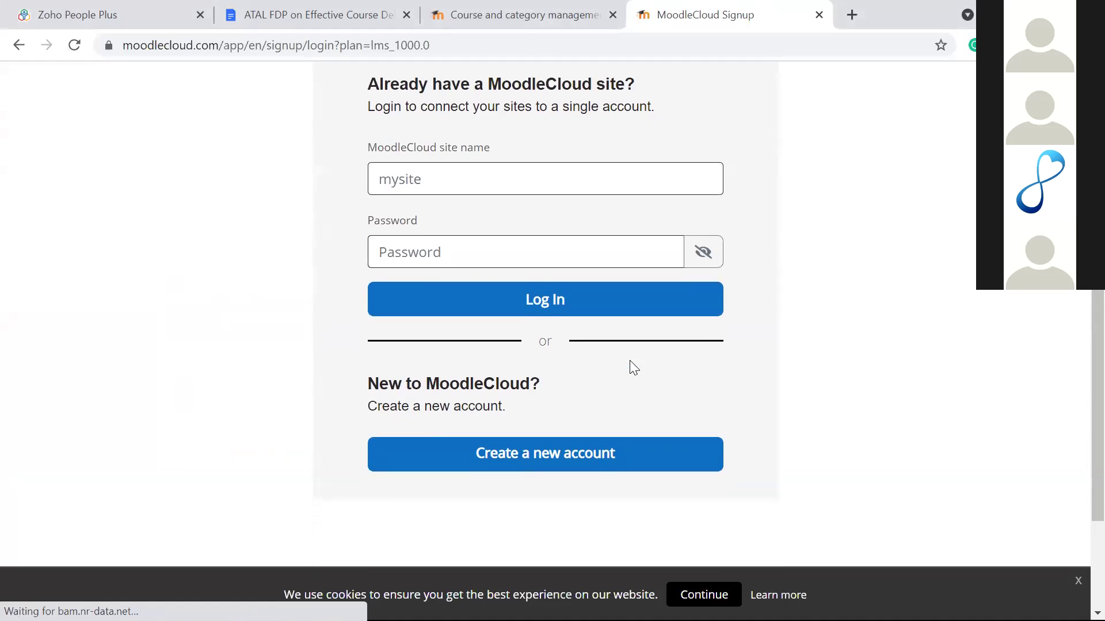
scroll(553, 147, up, 3)
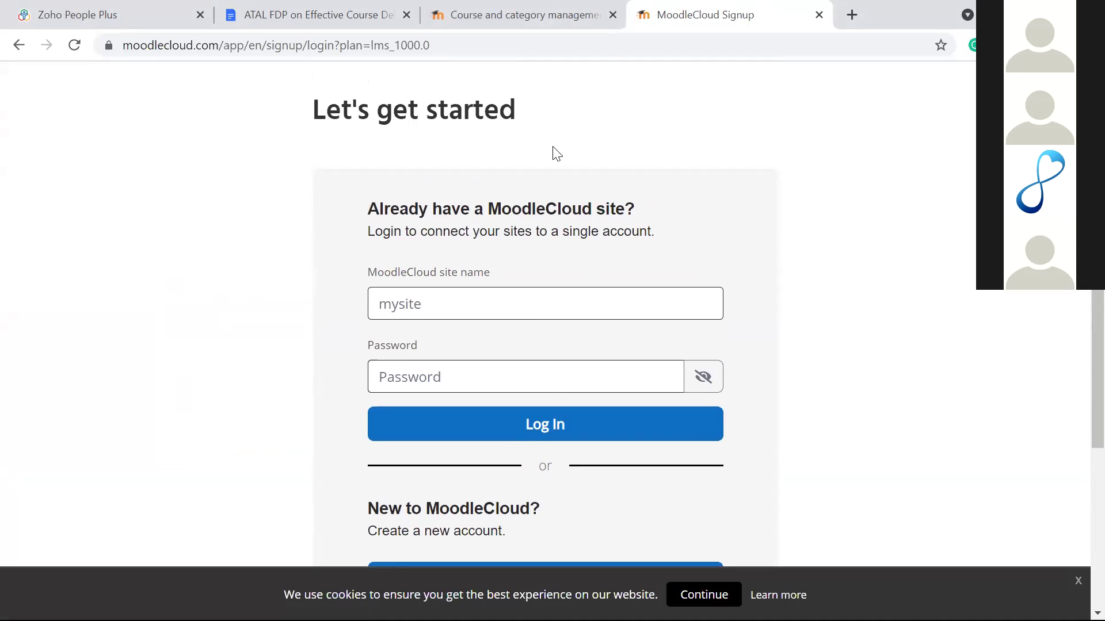
scroll(556, 153, down, 3)
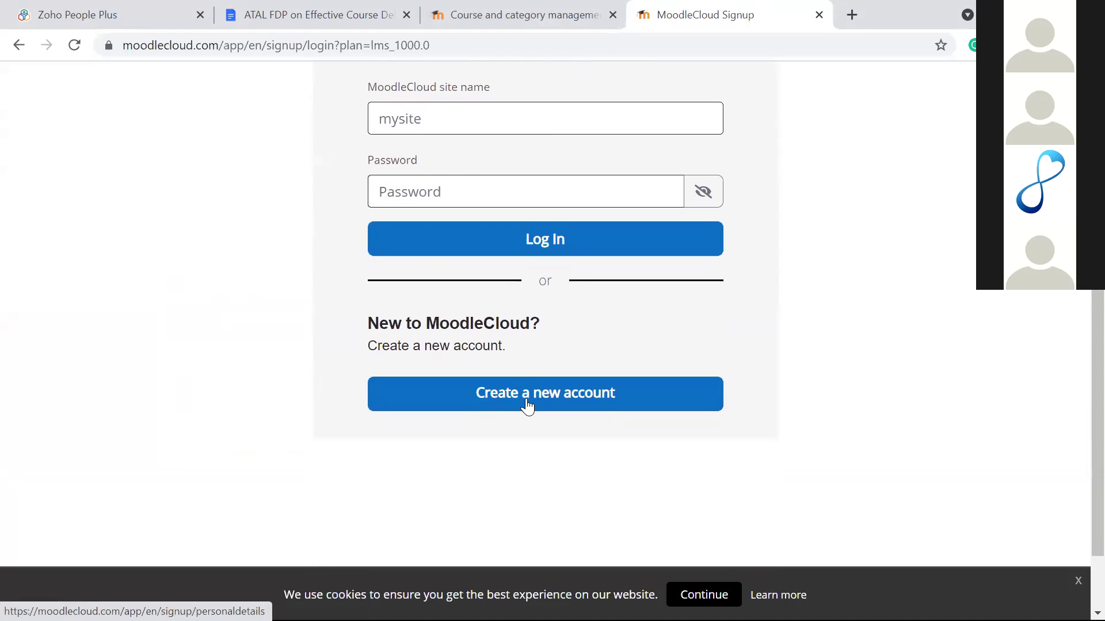
click(527, 406)
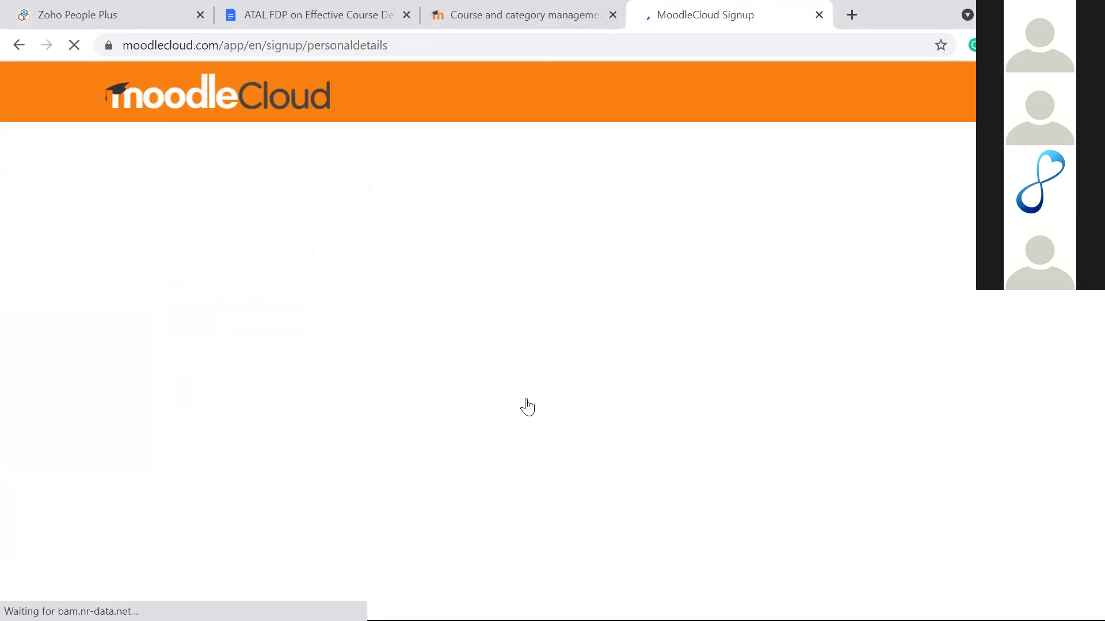
Step: Check the signup form's Country list without choosing, then select the Site name field
scroll(527, 406, down, 1)
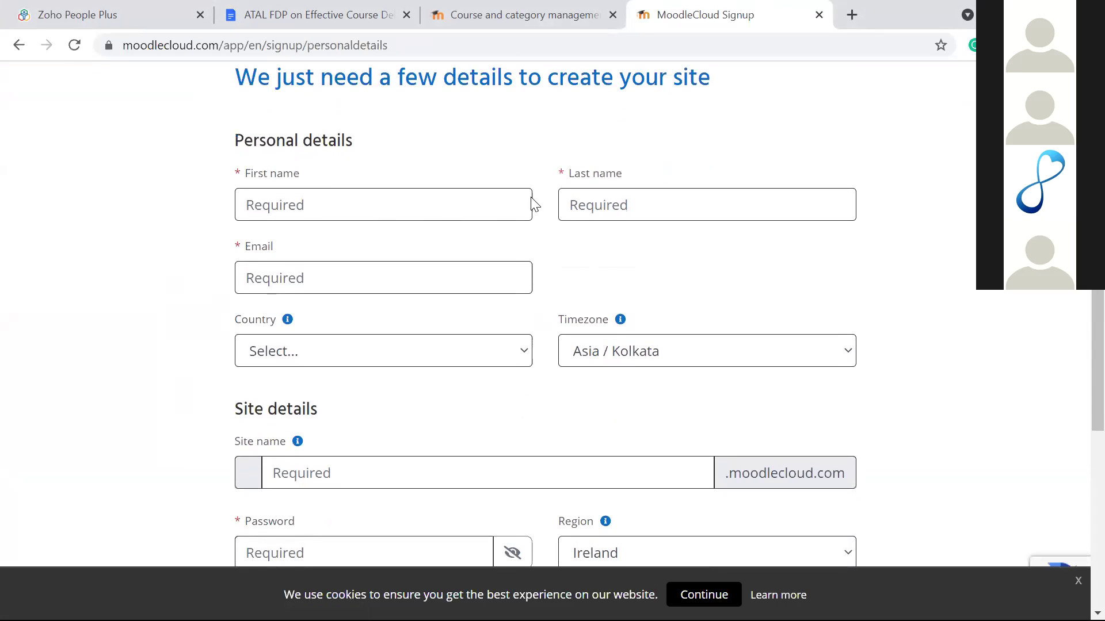
scroll(387, 265, down, 2)
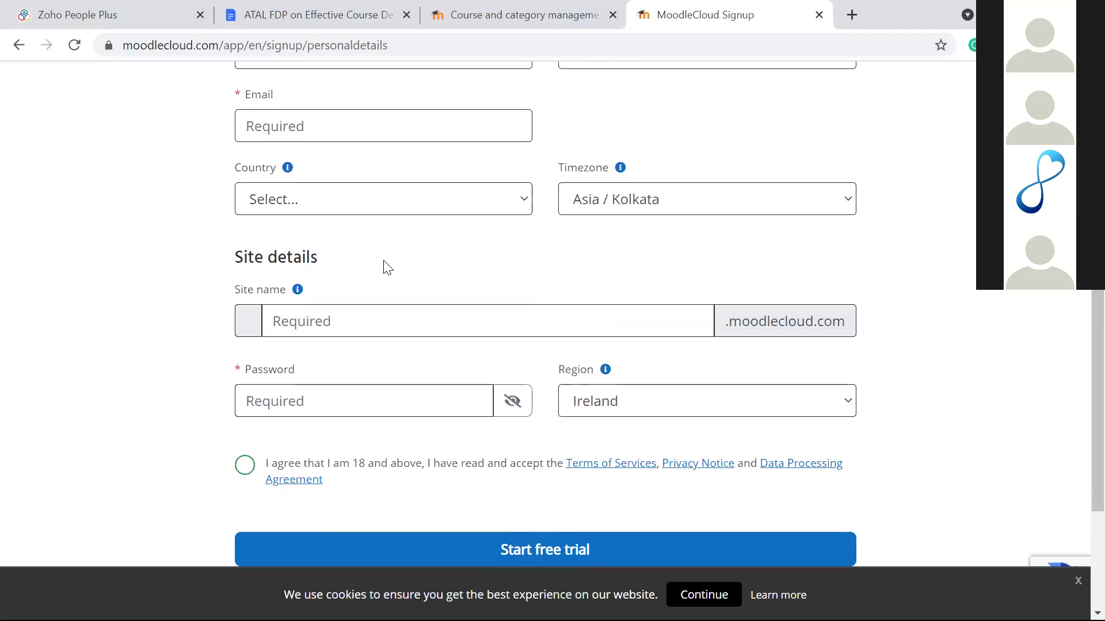
click(487, 210)
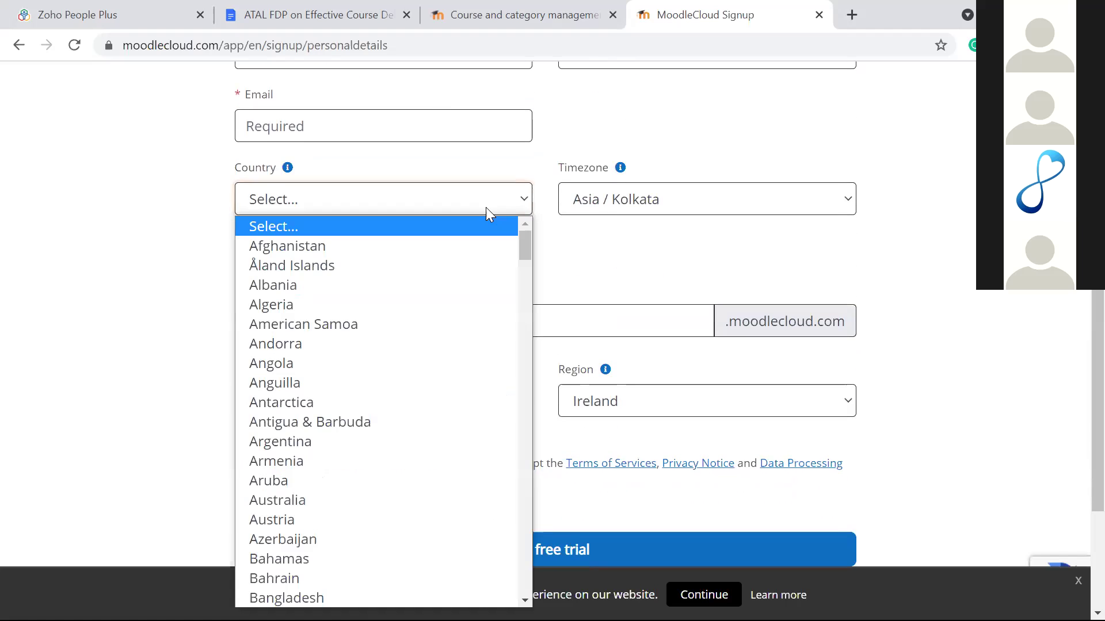
click(606, 231)
scroll(606, 230, down, 3)
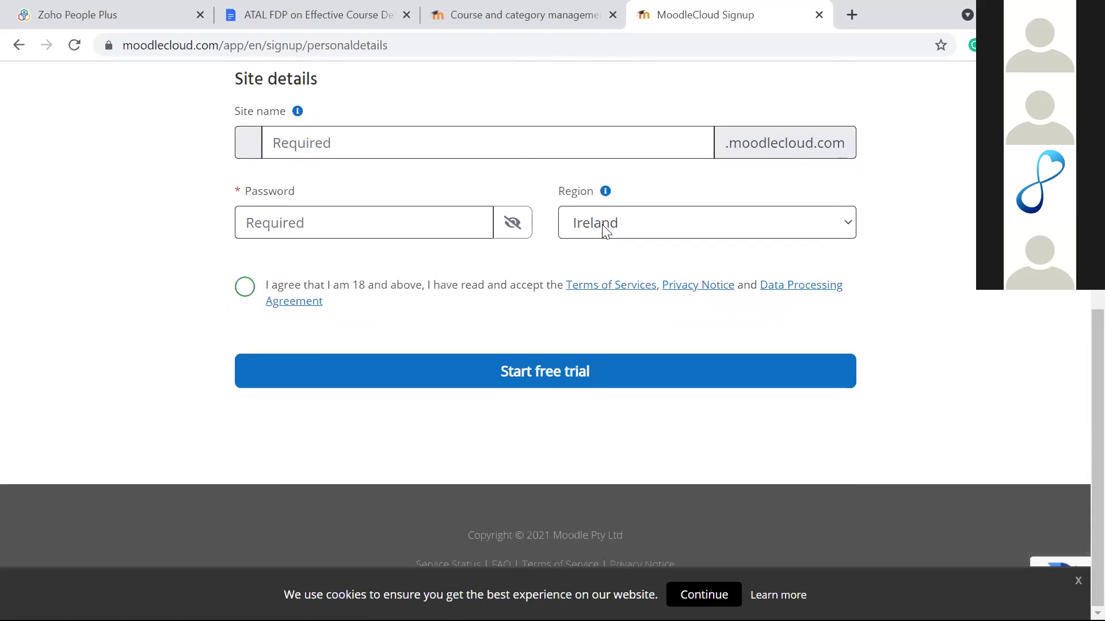
click(373, 153)
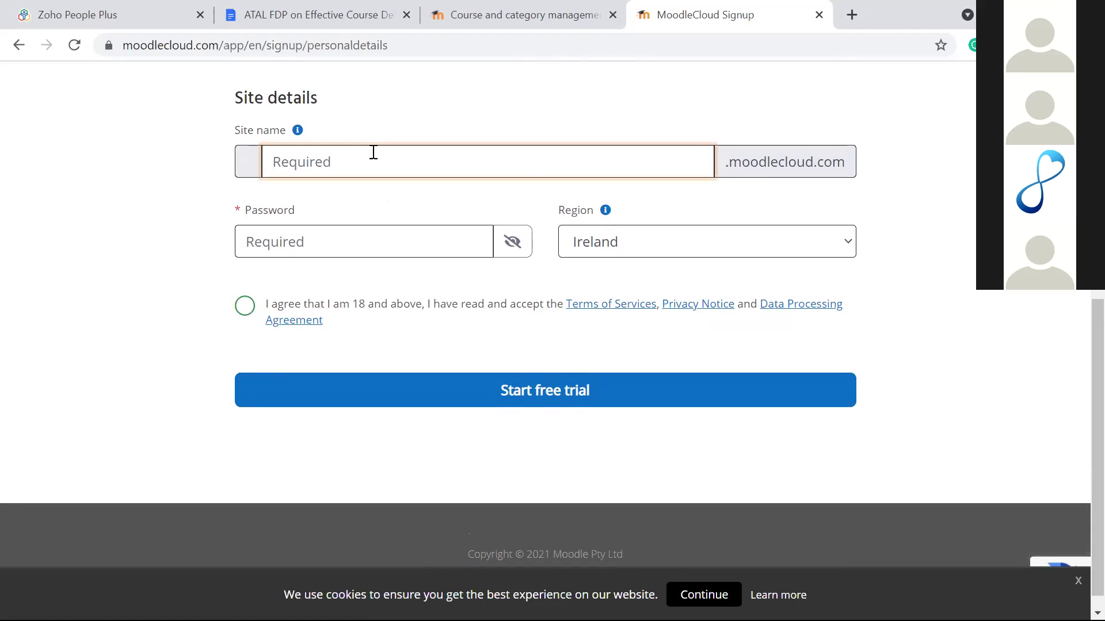
click(498, 15)
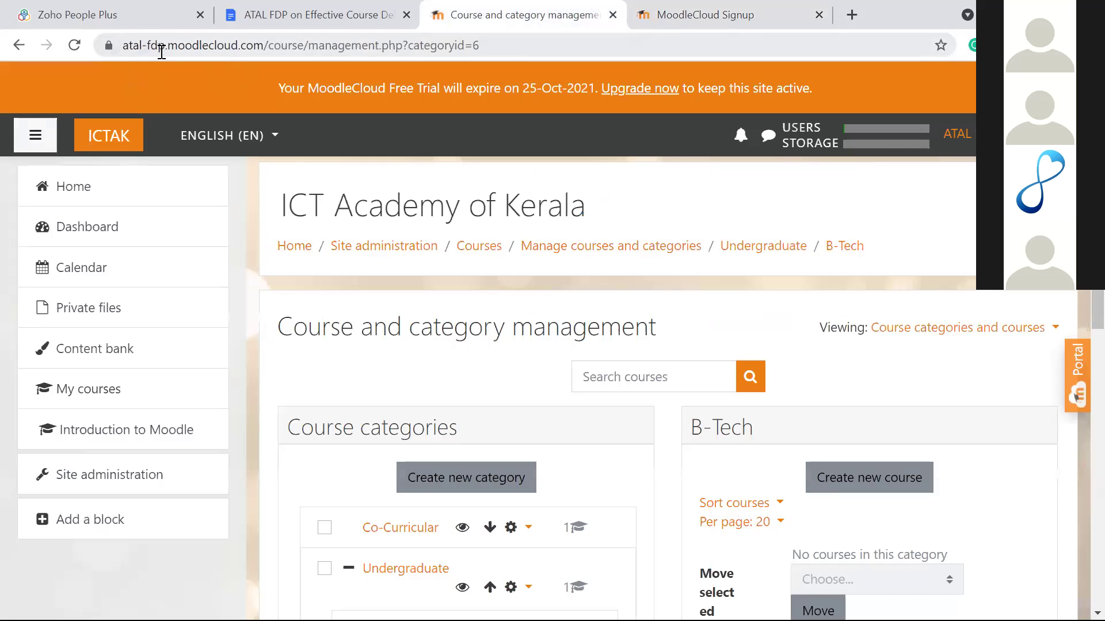
click(677, 9)
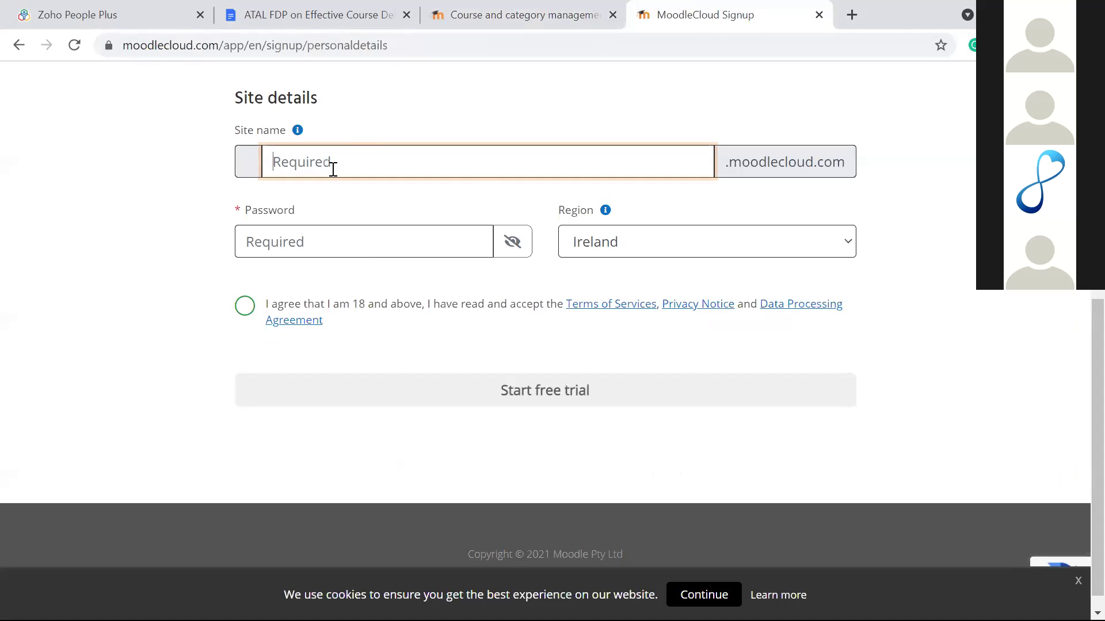
text(mbcet)
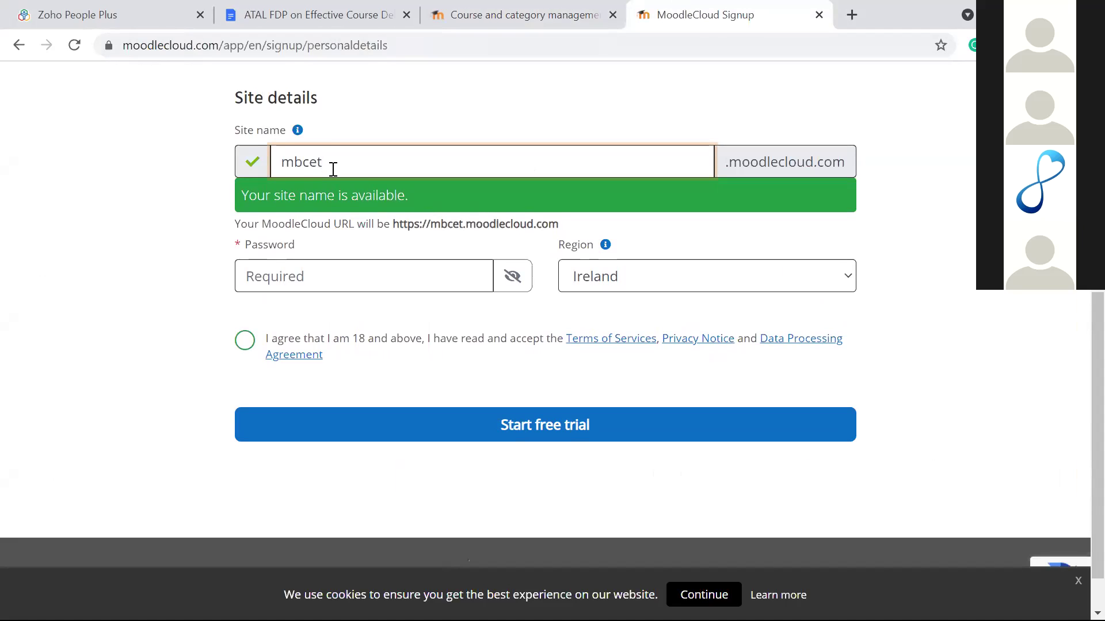
key(BackSpace)
key(BackSpace)
key(BackSpace)
key(BackSpace)
key(BackSpace)
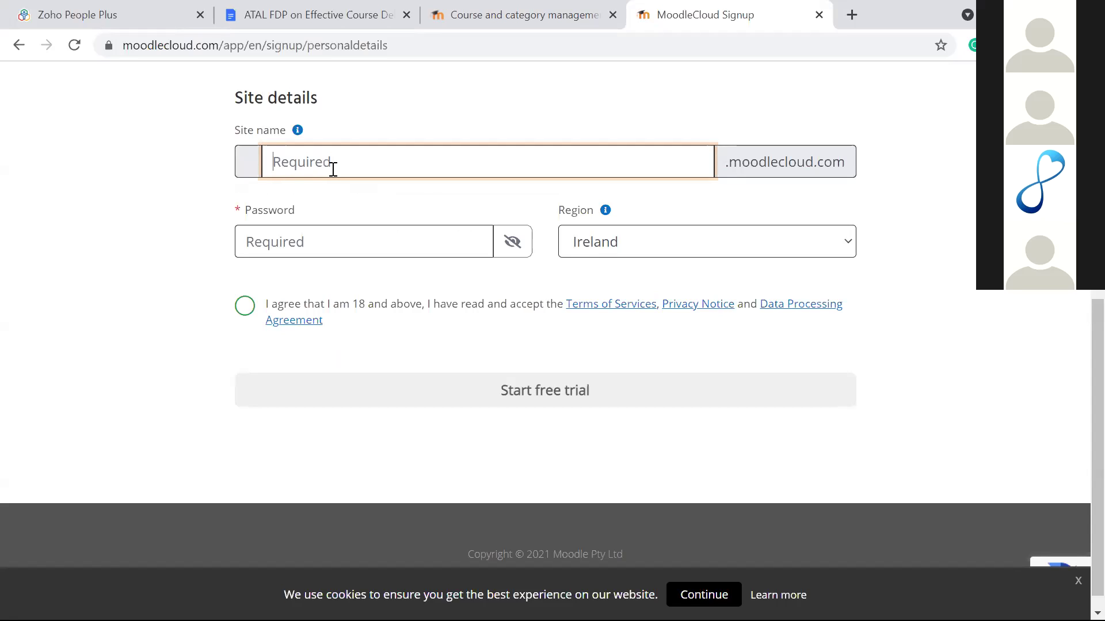
text(mbcet)
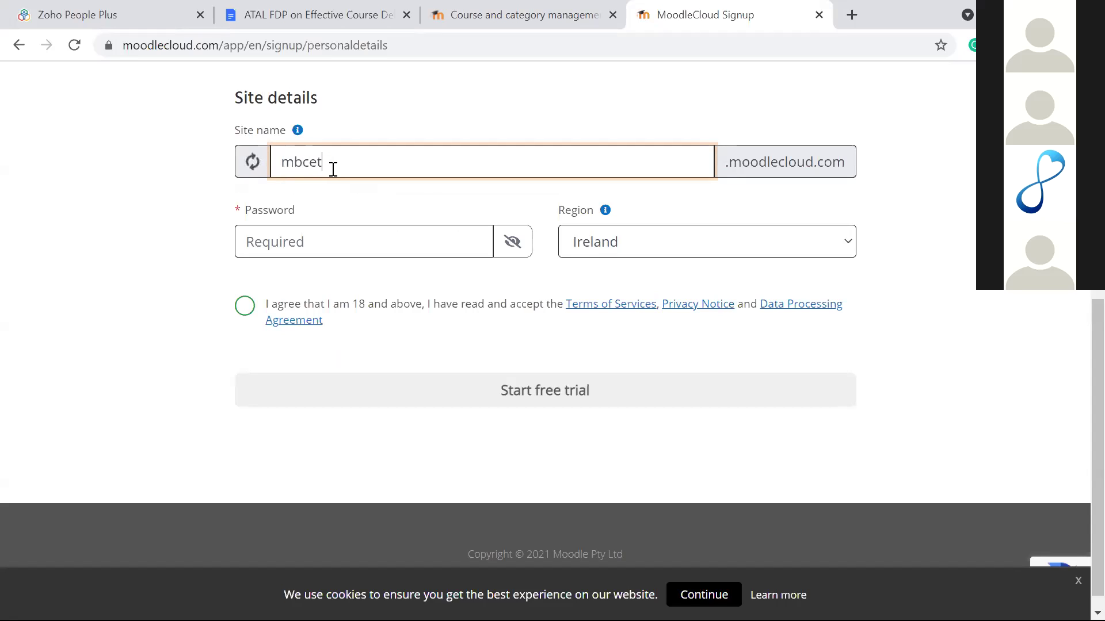
text(-meera)
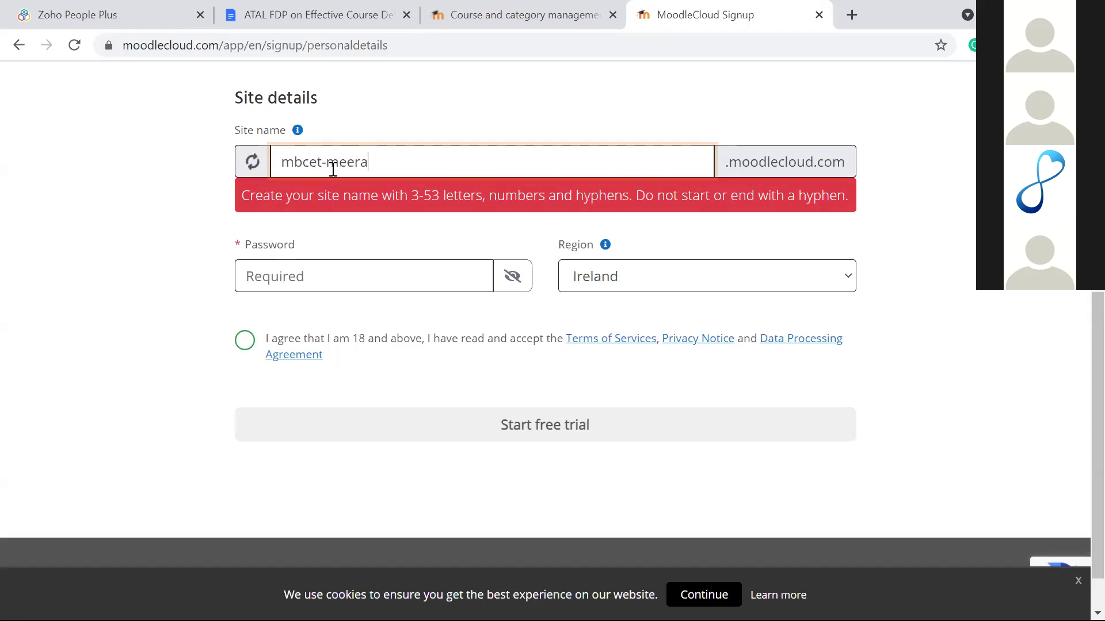
key(BackSpace)
key(BackSpace)
key(BackSpace)
key(BackSpace)
key(BackSpace)
key(BackSpace)
key(BackSpace)
key(BackSpace)
key(BackSpace)
key(BackSpace)
key(BackSpace)
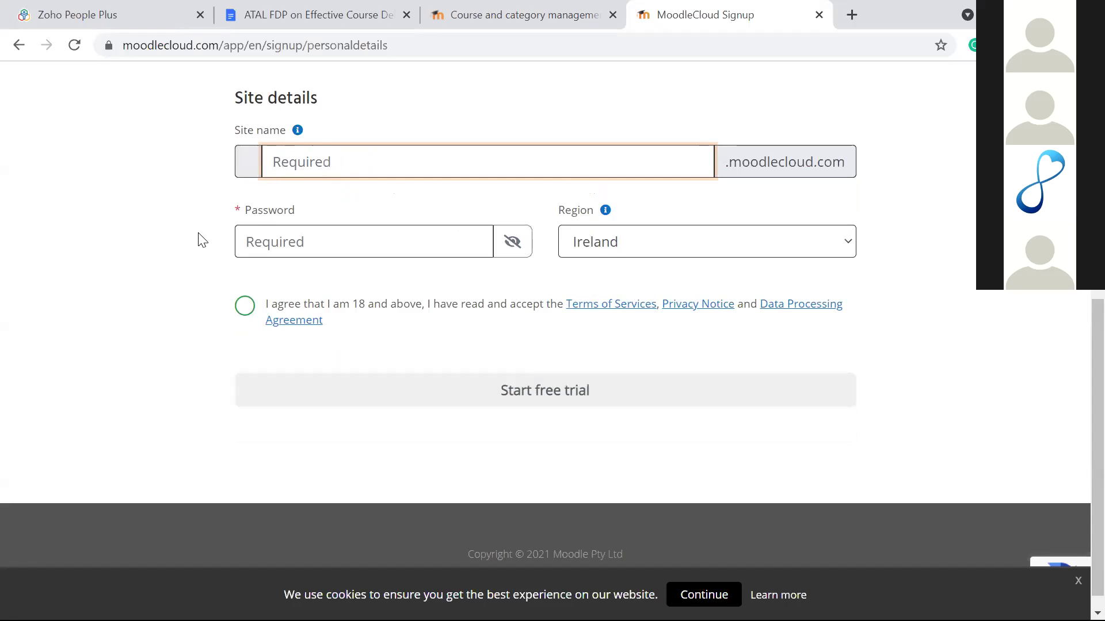
Step: Select the signup password field and check the hosting region list, keeping Ireland
click(305, 235)
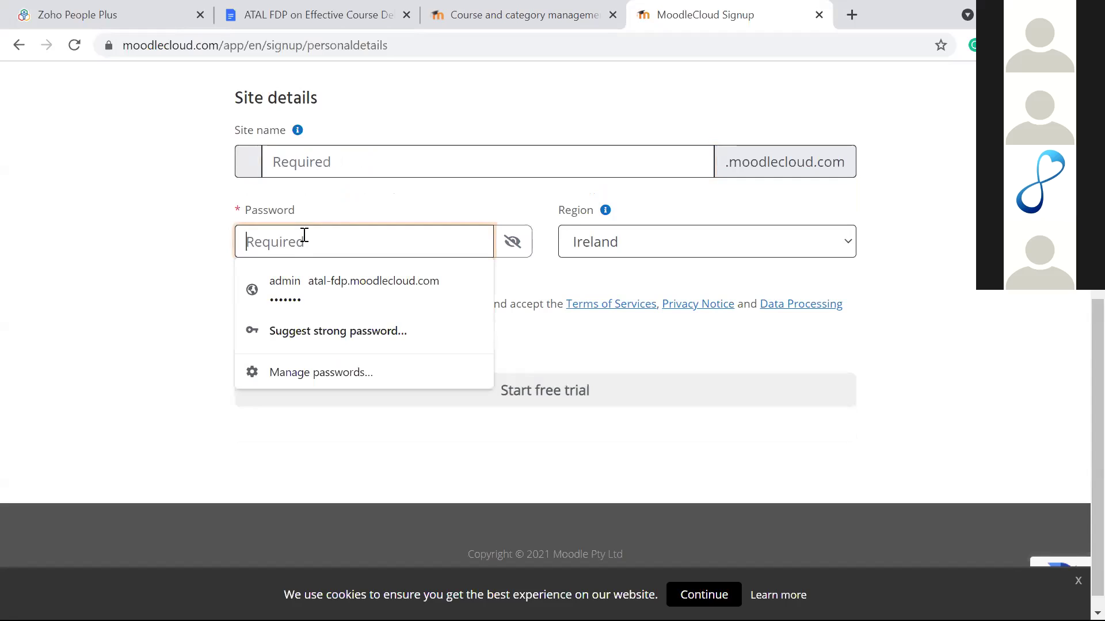
click(348, 215)
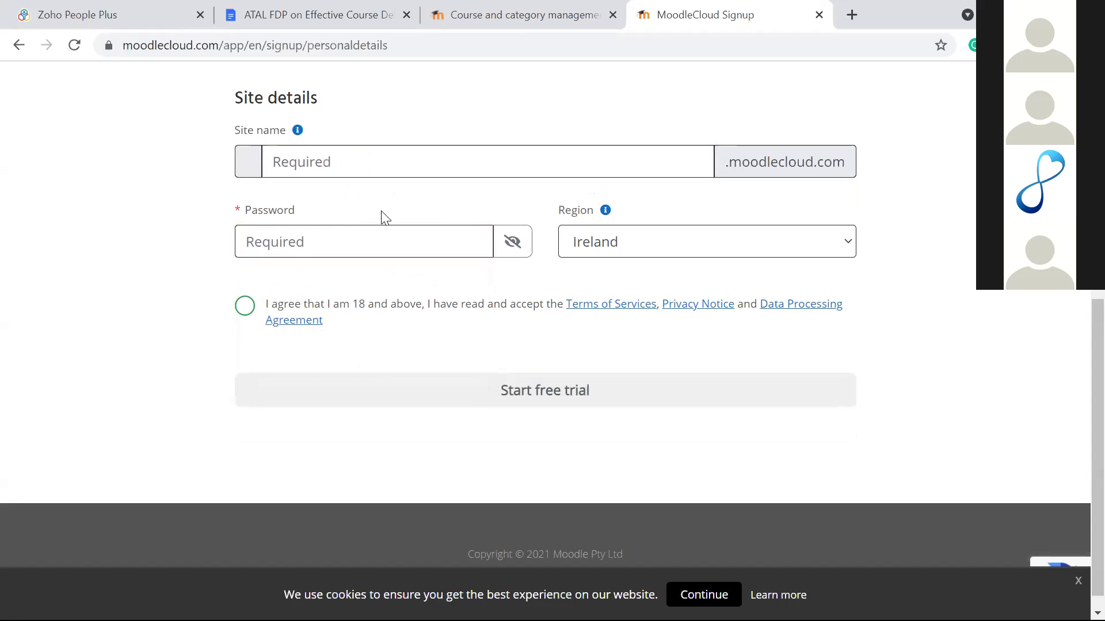
scroll(384, 217, up, 5)
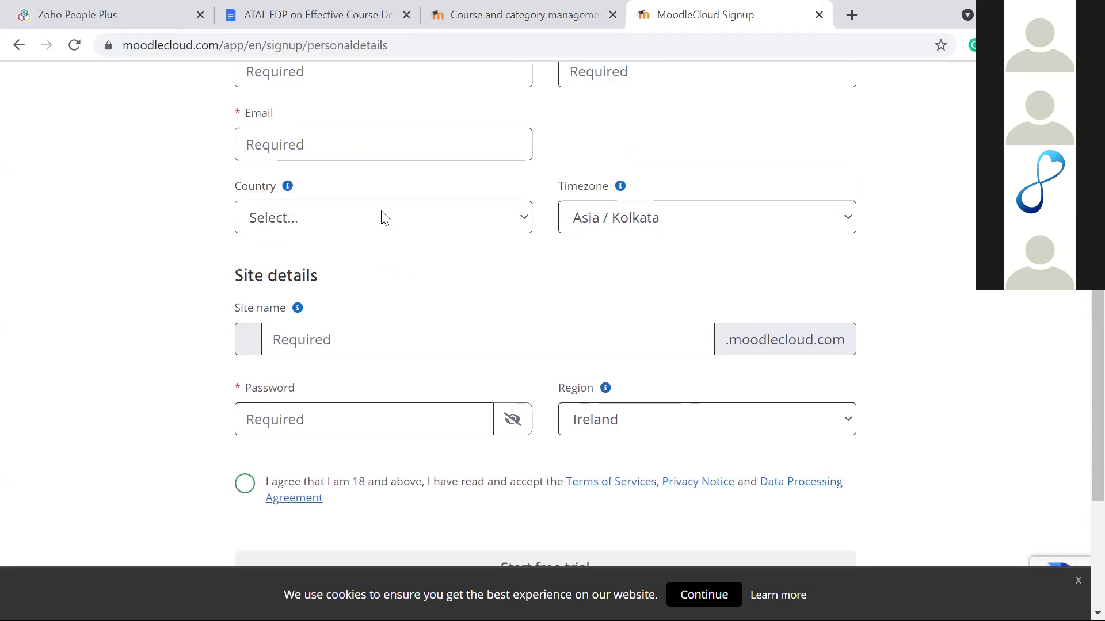
scroll(383, 214, down, 5)
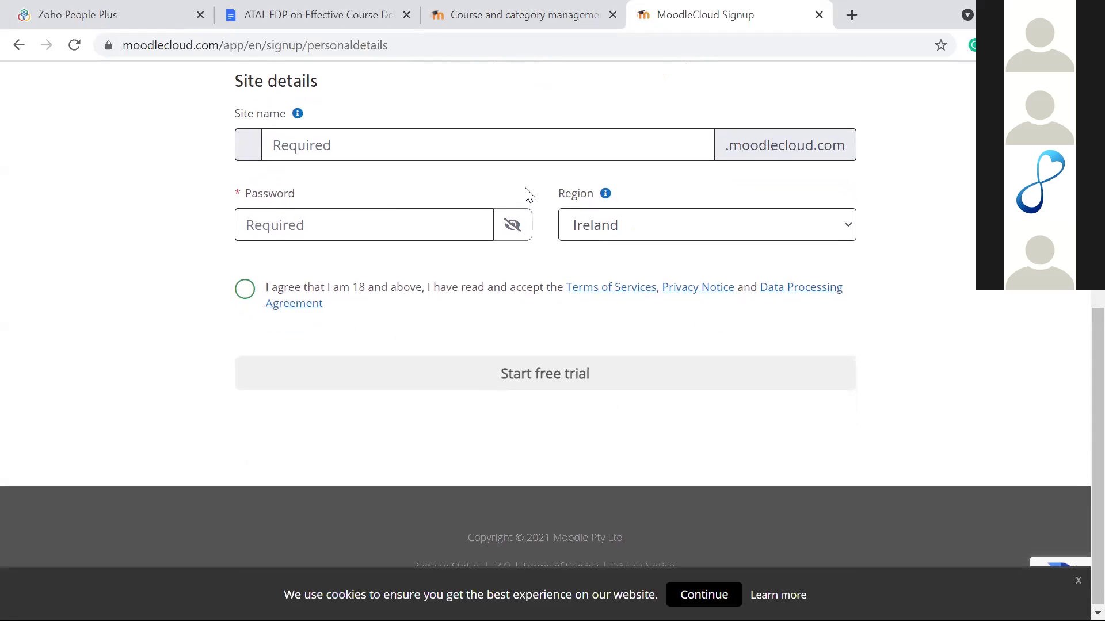
click(644, 222)
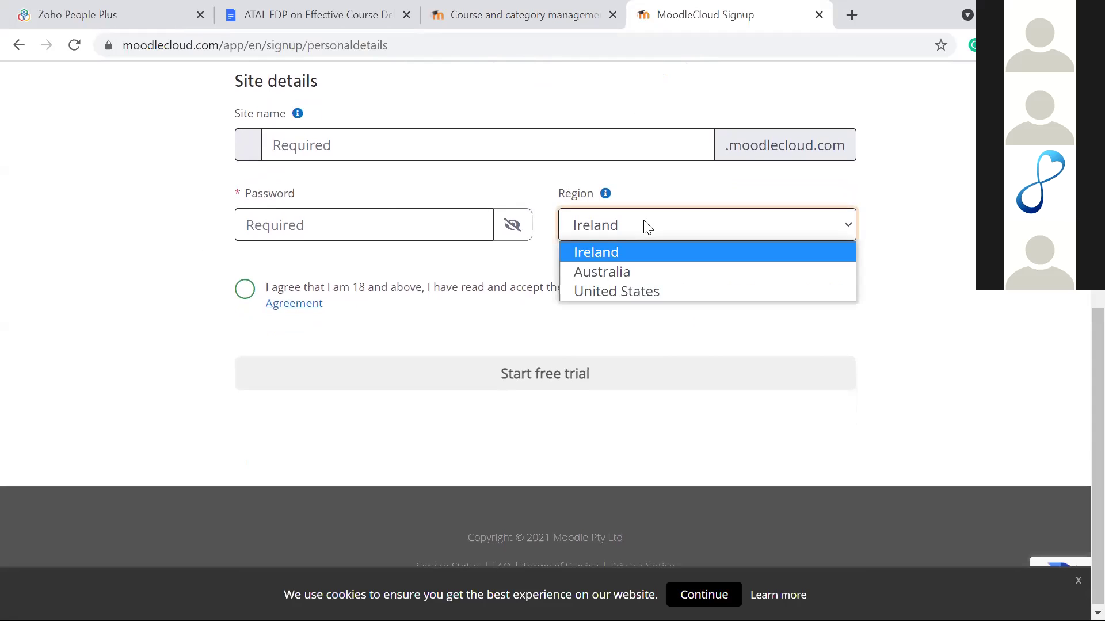
click(528, 278)
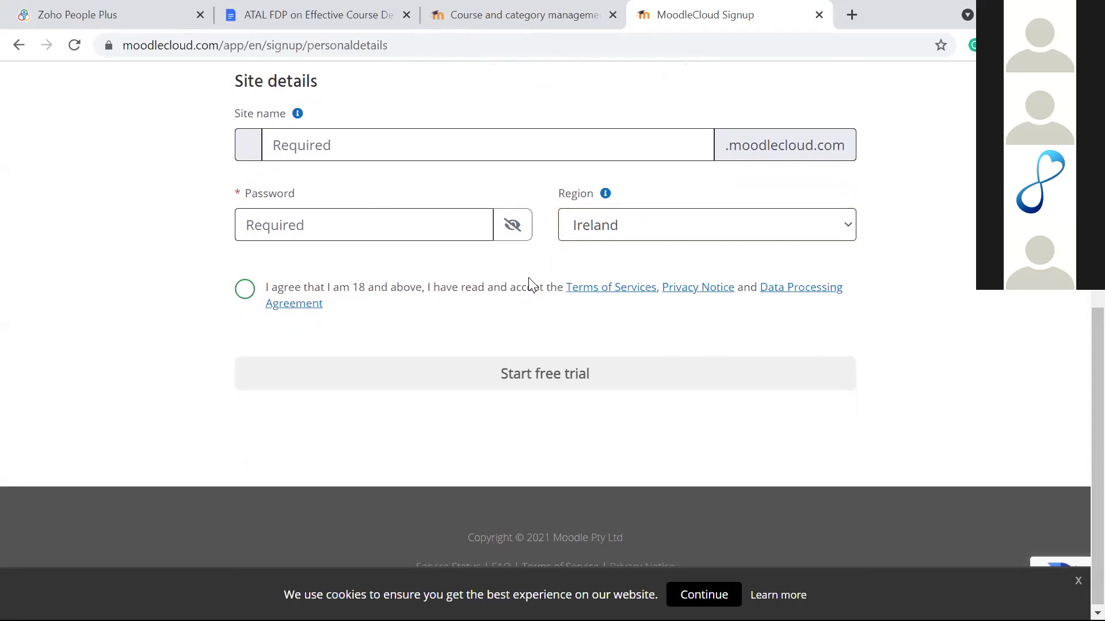
Step: Clear the terms agreement tick and return to the course and category management page
scroll(529, 280, up, 3)
scroll(529, 282, down, 3)
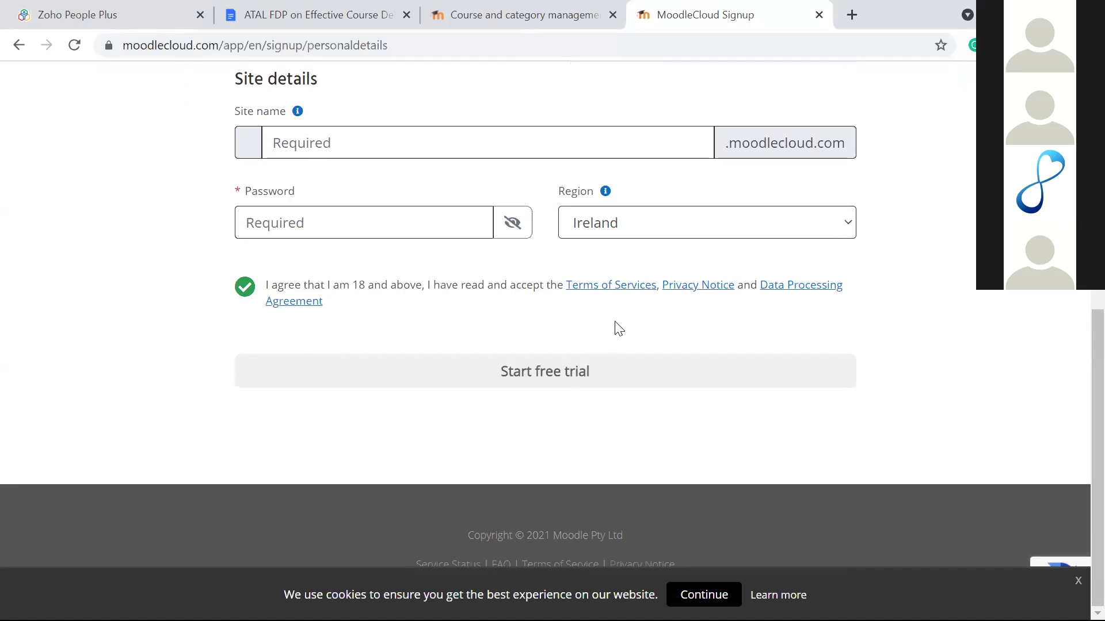
click(245, 287)
scroll(443, 249, up, 4)
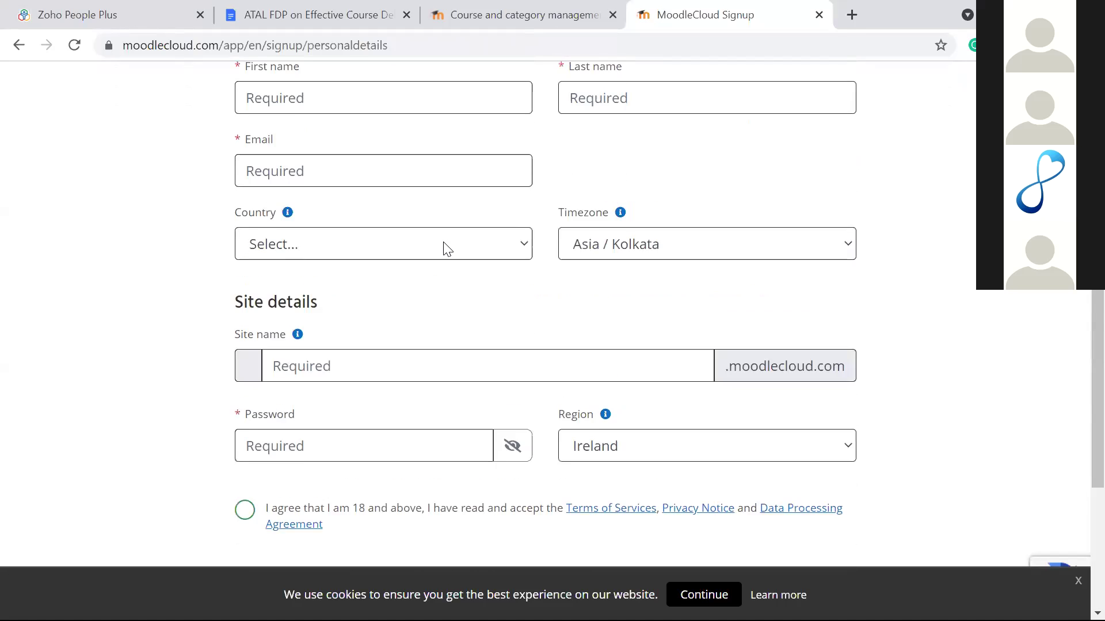
scroll(446, 247, up, 3)
click(523, 11)
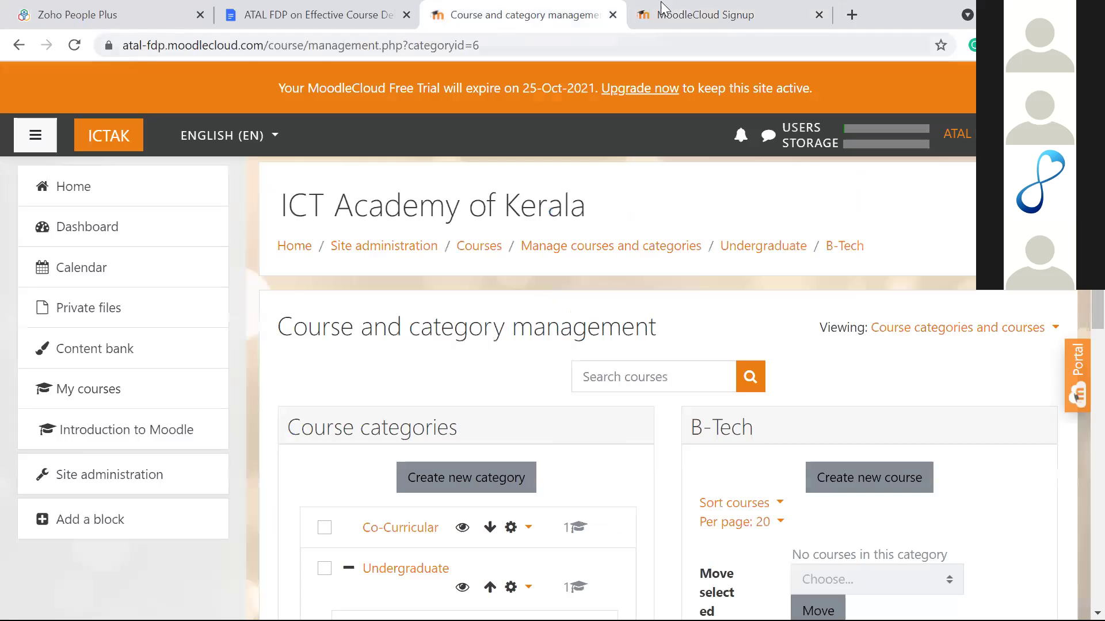
Step: Navigate the MoodleCloud tab back to the Customer Sign-In page
click(661, 10)
click(15, 46)
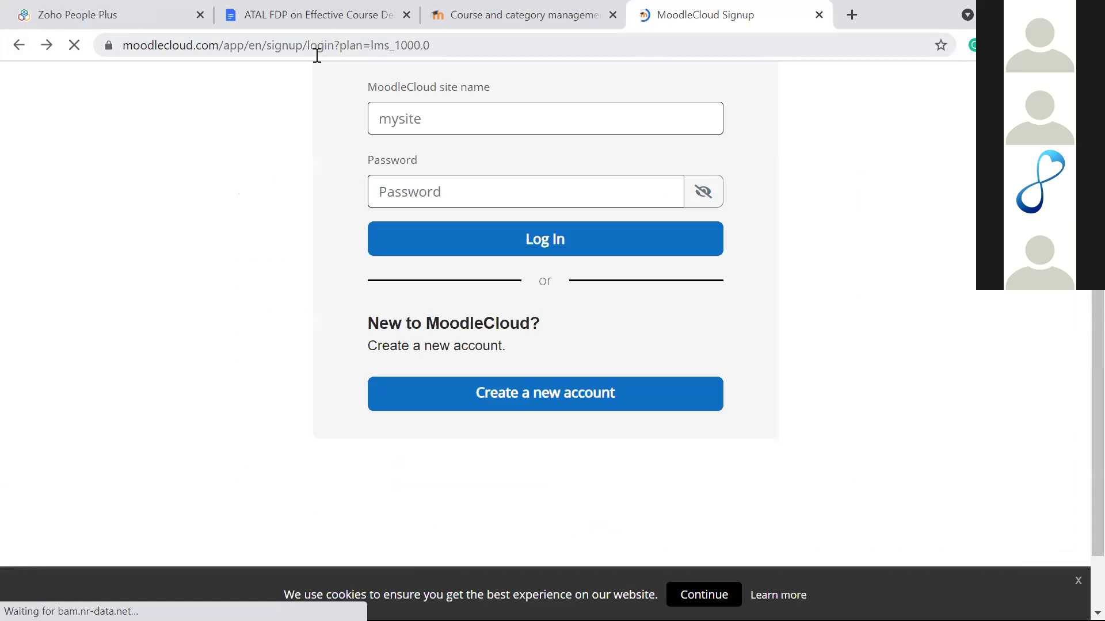
click(18, 46)
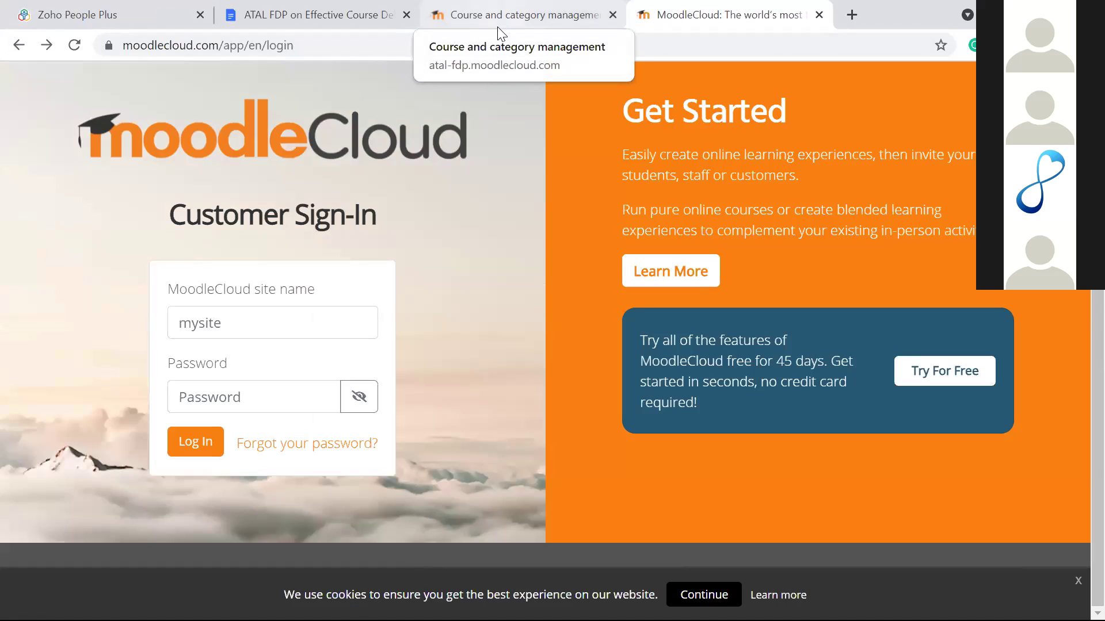
click(499, 17)
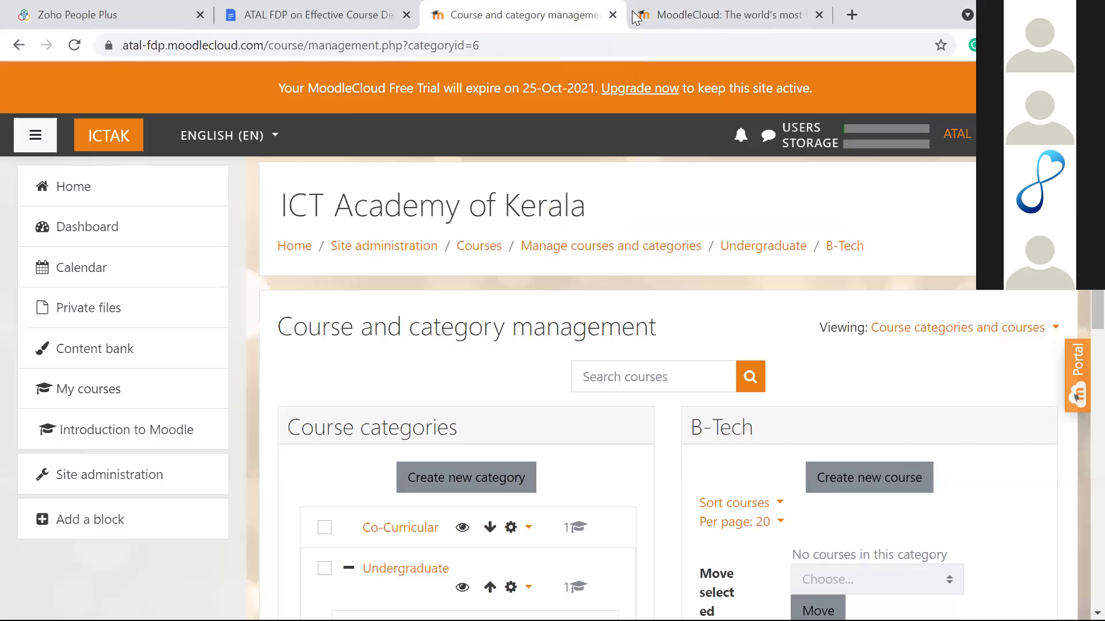
Step: Enter a site name in the Customer Sign-In form and select its password field
click(668, 15)
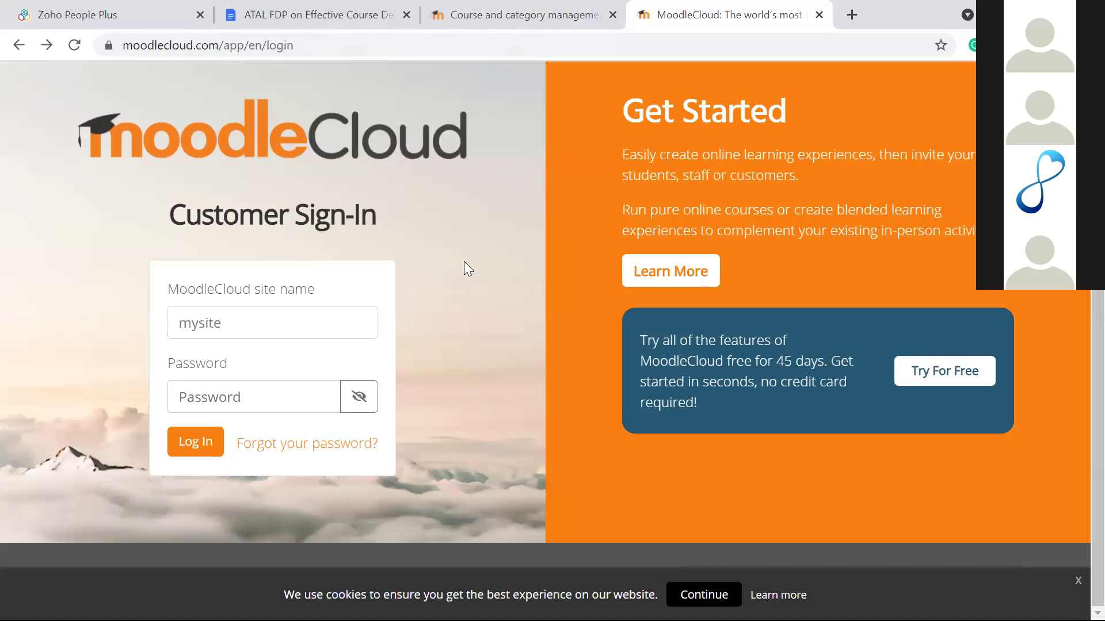
click(264, 331)
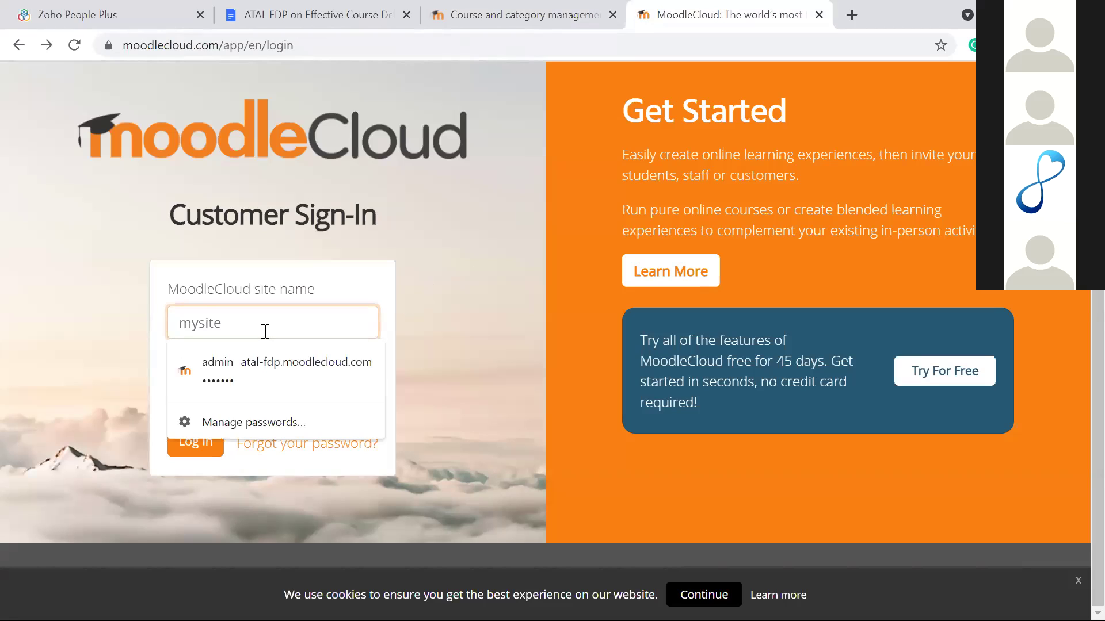
text(admin)
click(384, 298)
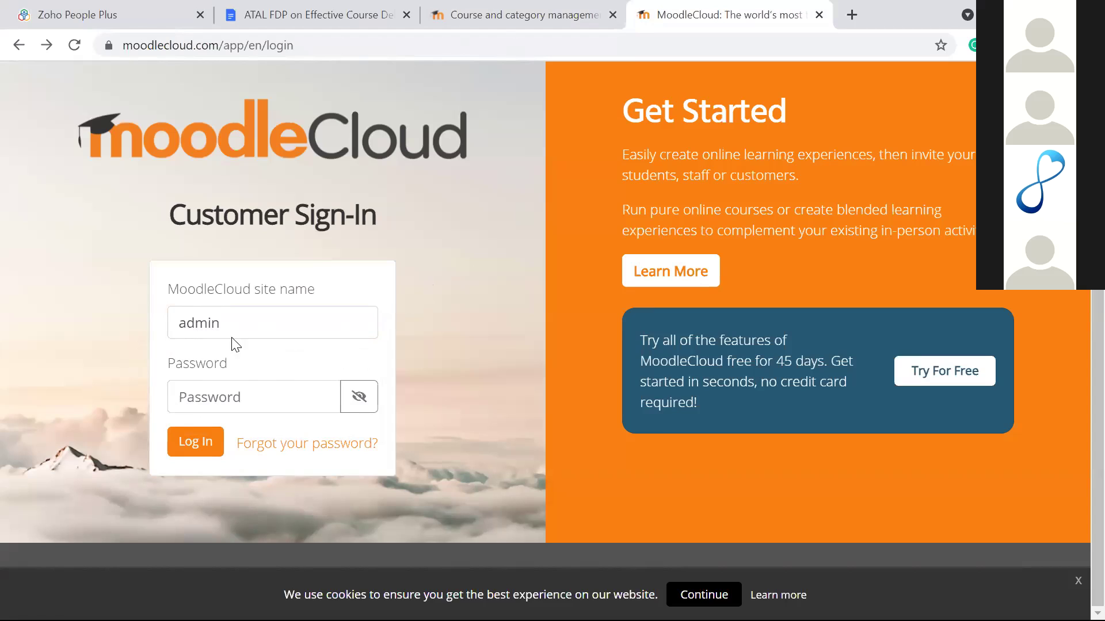
click(234, 391)
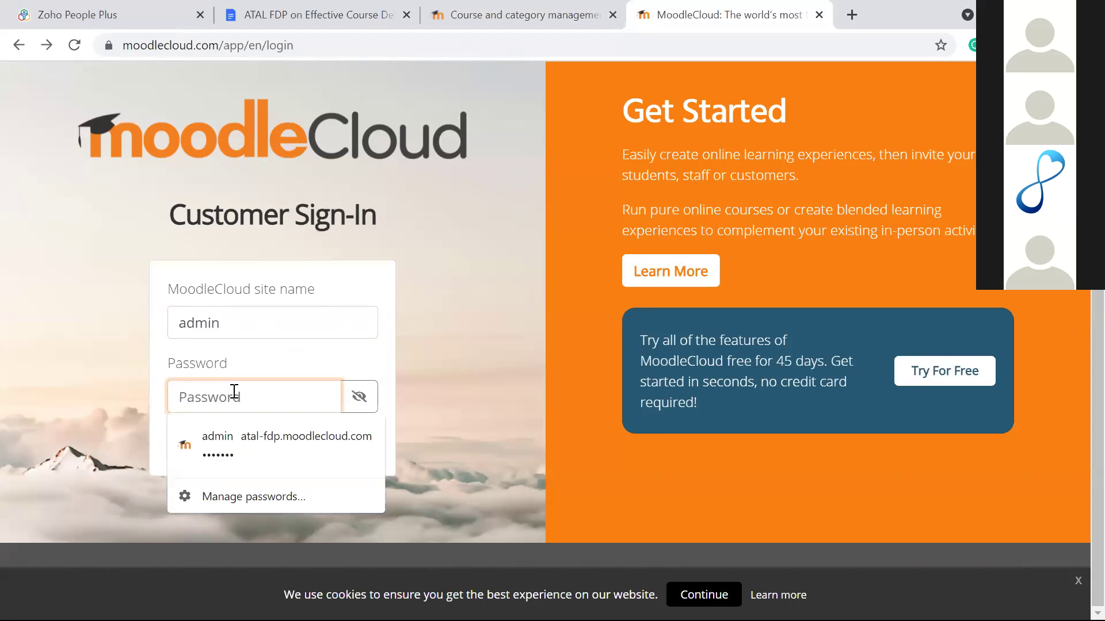
click(507, 150)
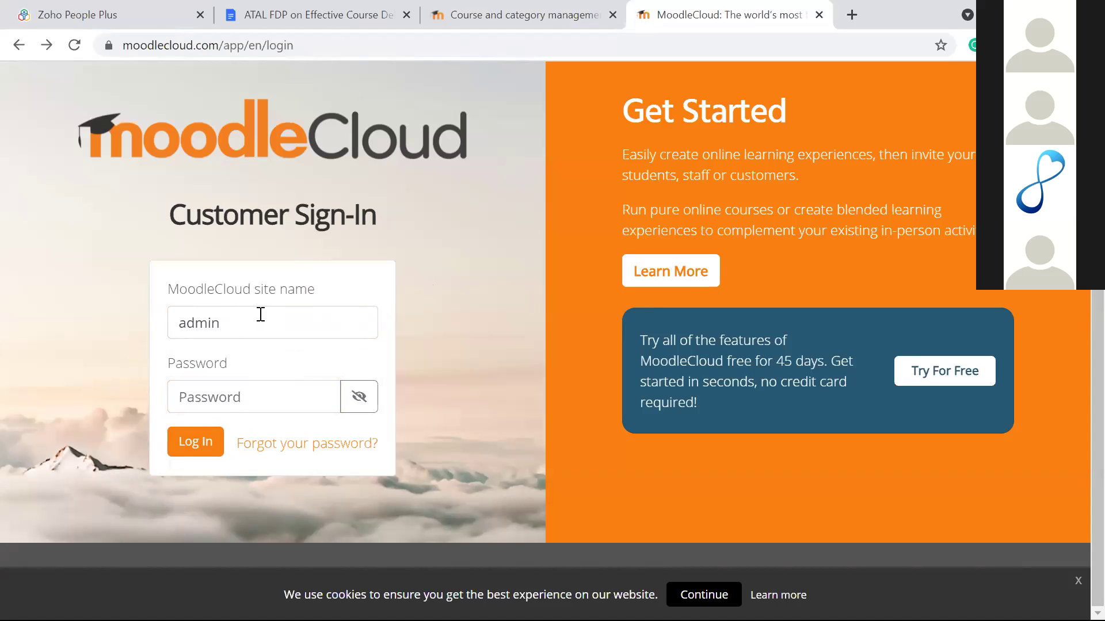
click(483, 18)
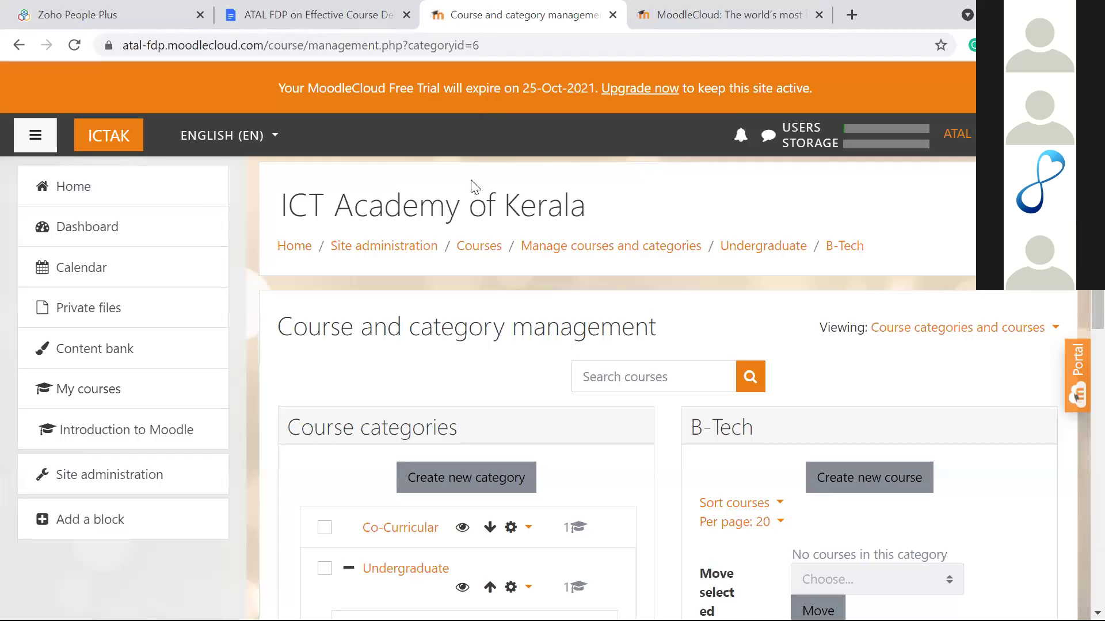
Step: Go to the ICT Academy of Kerala site home page
scroll(470, 187, down, 5)
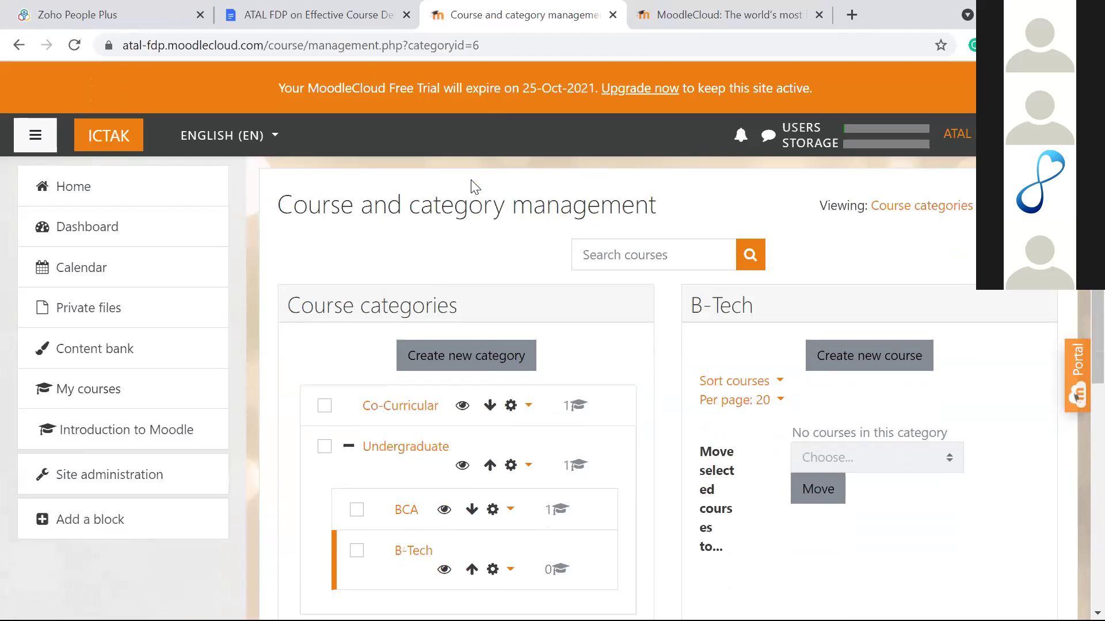
scroll(471, 187, up, 3)
scroll(471, 187, up, 2)
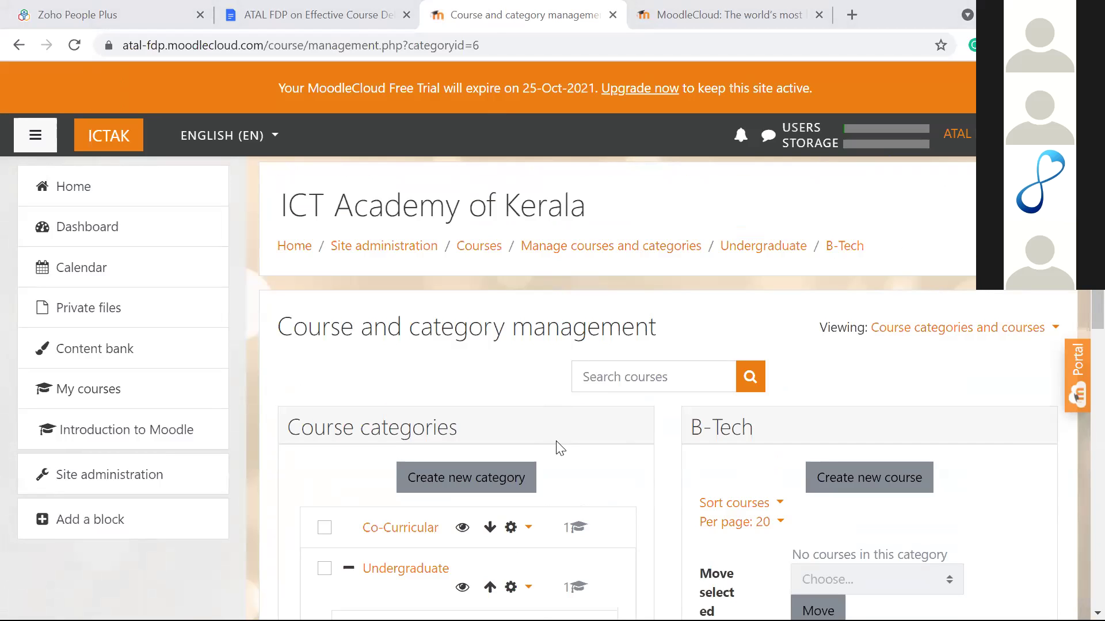
scroll(498, 258, down, 4)
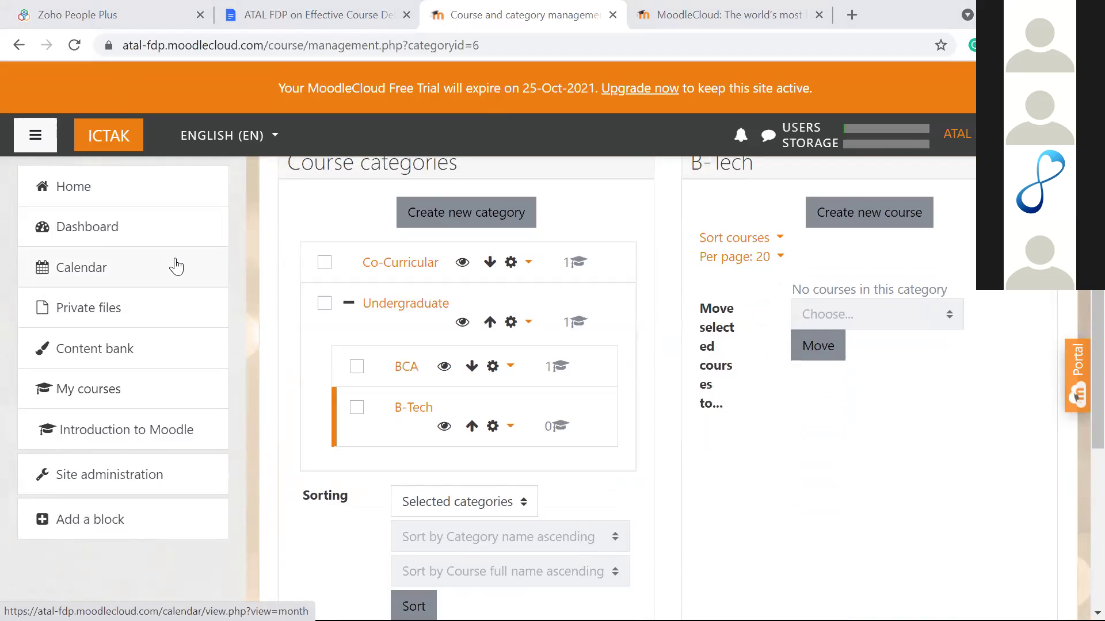
click(69, 203)
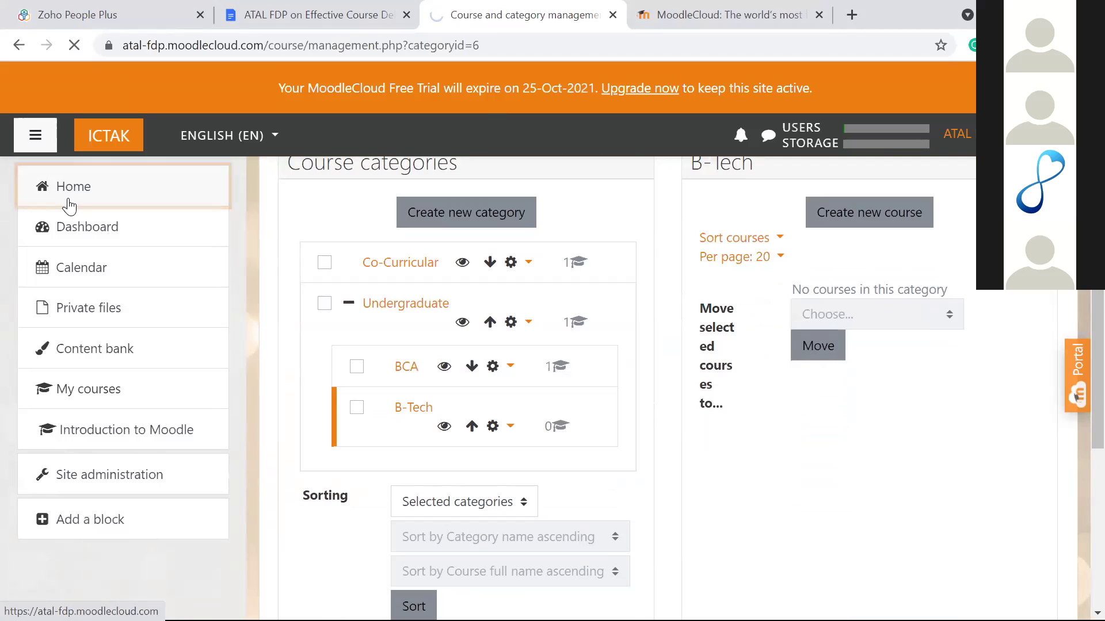
Step: Review the three Available courses and the home page's gear actions menu
scroll(377, 286, down, 4)
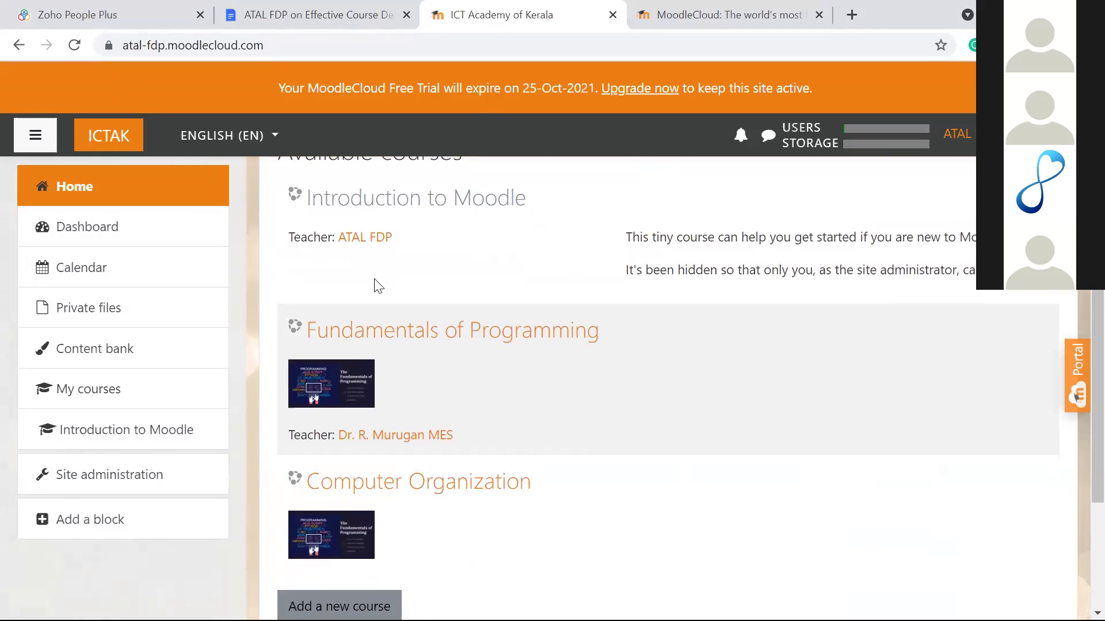
scroll(378, 286, down, 3)
scroll(379, 286, up, 1)
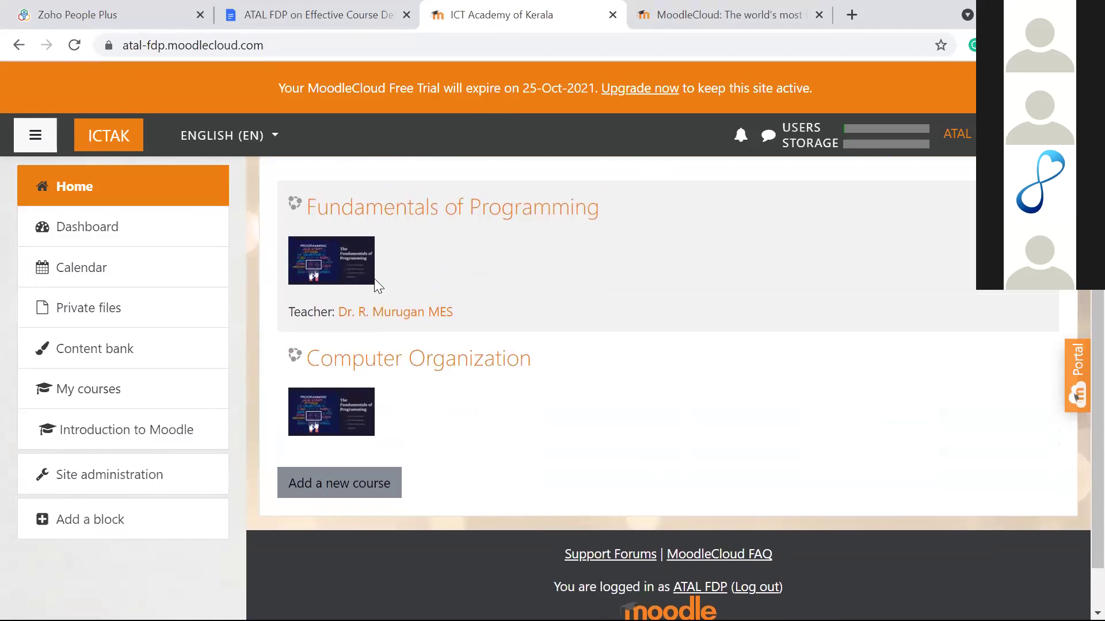
scroll(377, 286, up, 6)
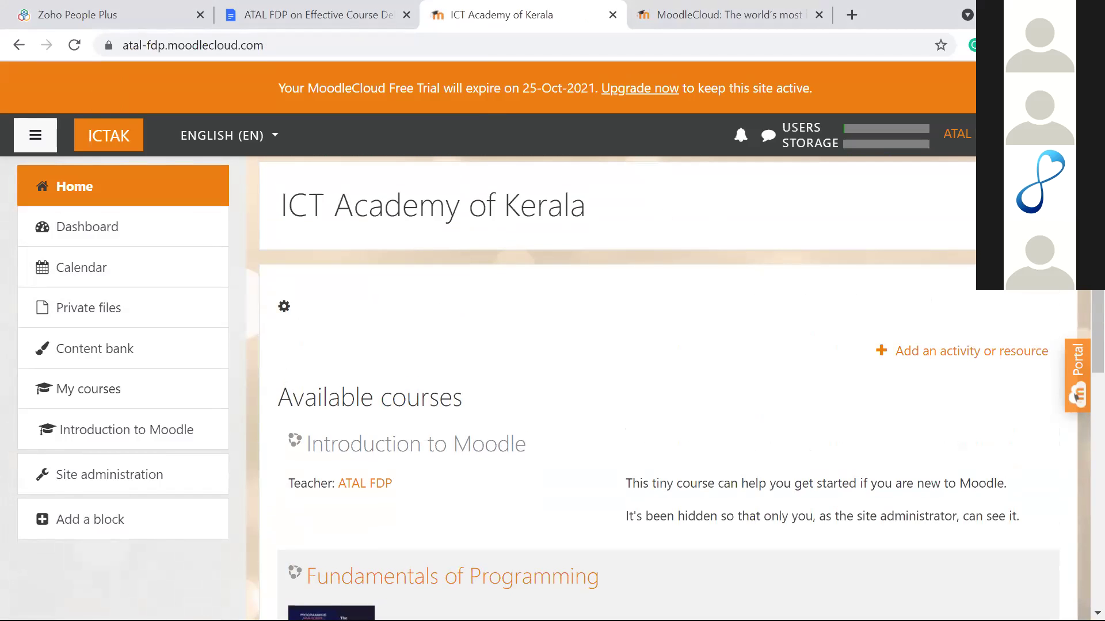
click(1047, 204)
click(798, 301)
scroll(800, 306, down, 5)
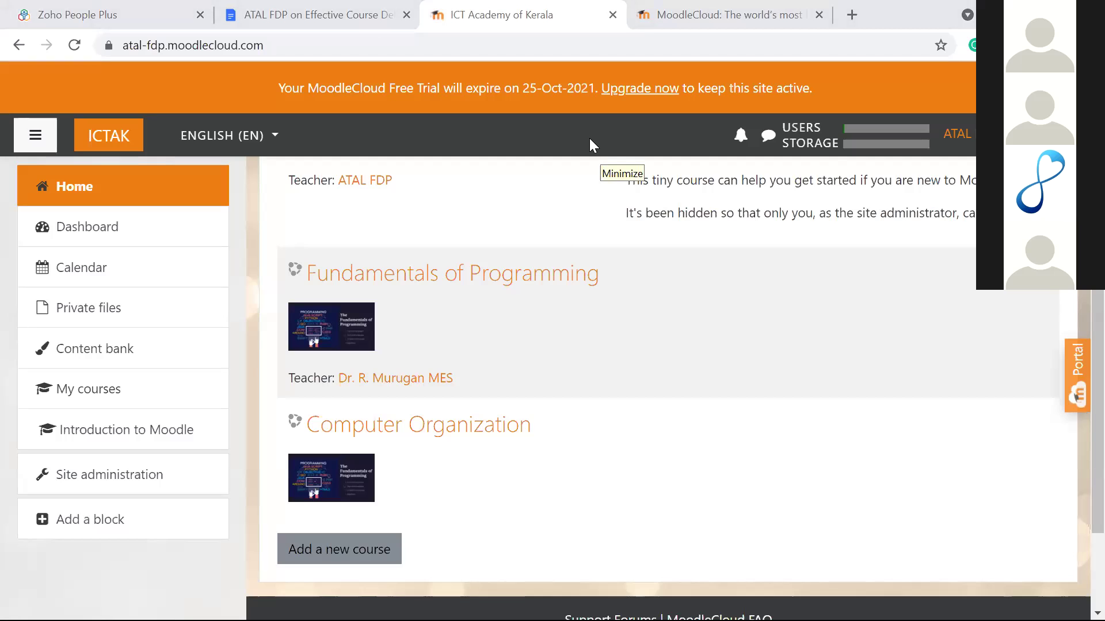
click(101, 475)
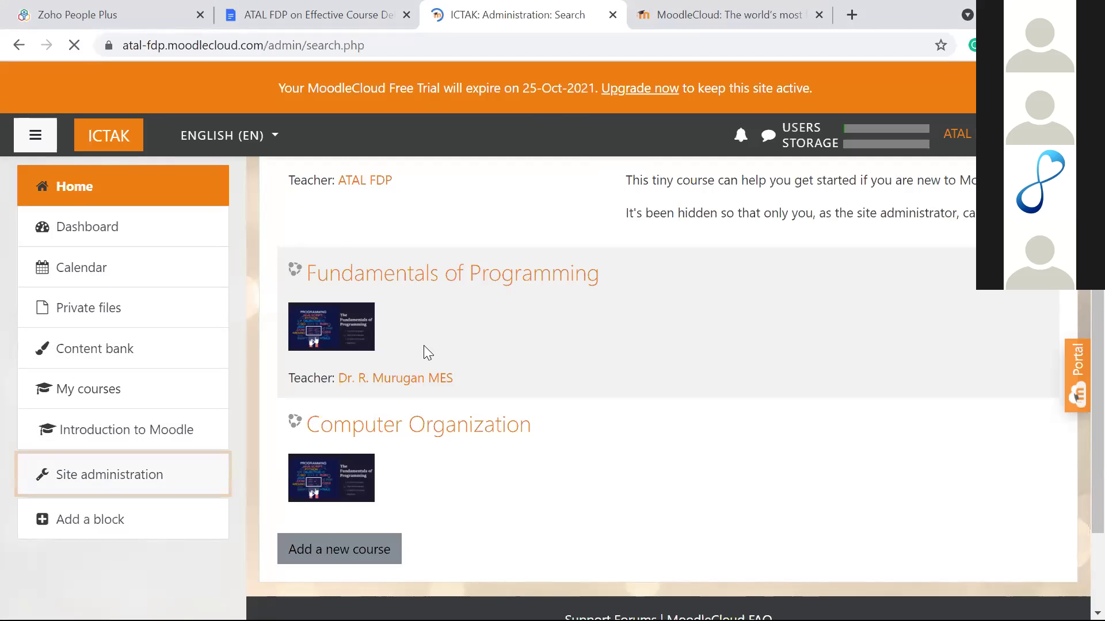
Step: Show the Courses links in Site administration, including Manage courses and categories
scroll(483, 344, down, 3)
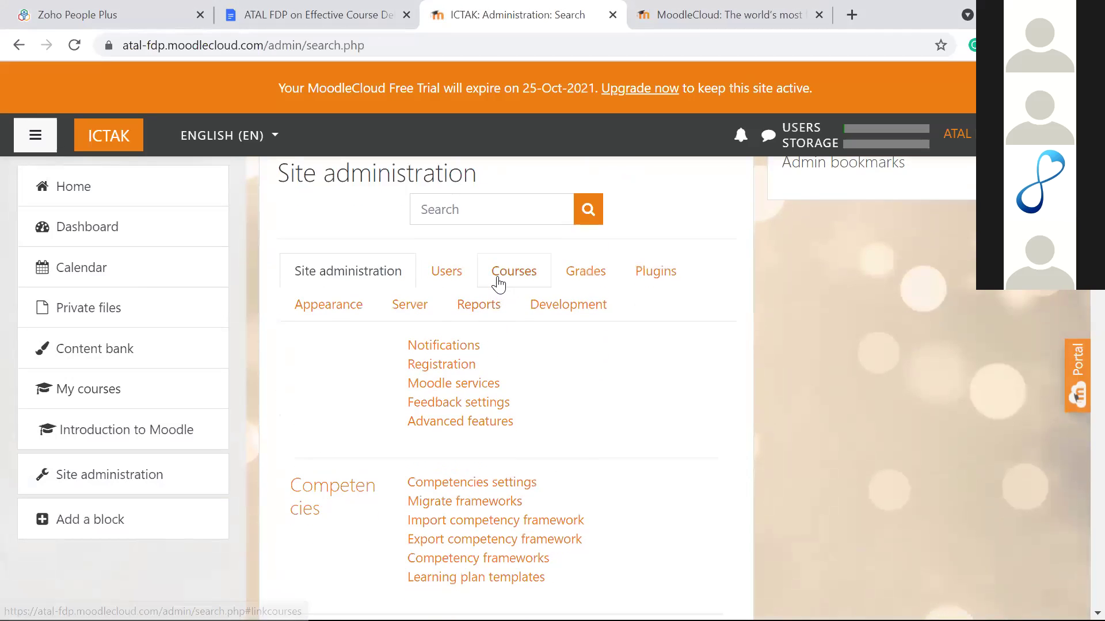
click(498, 282)
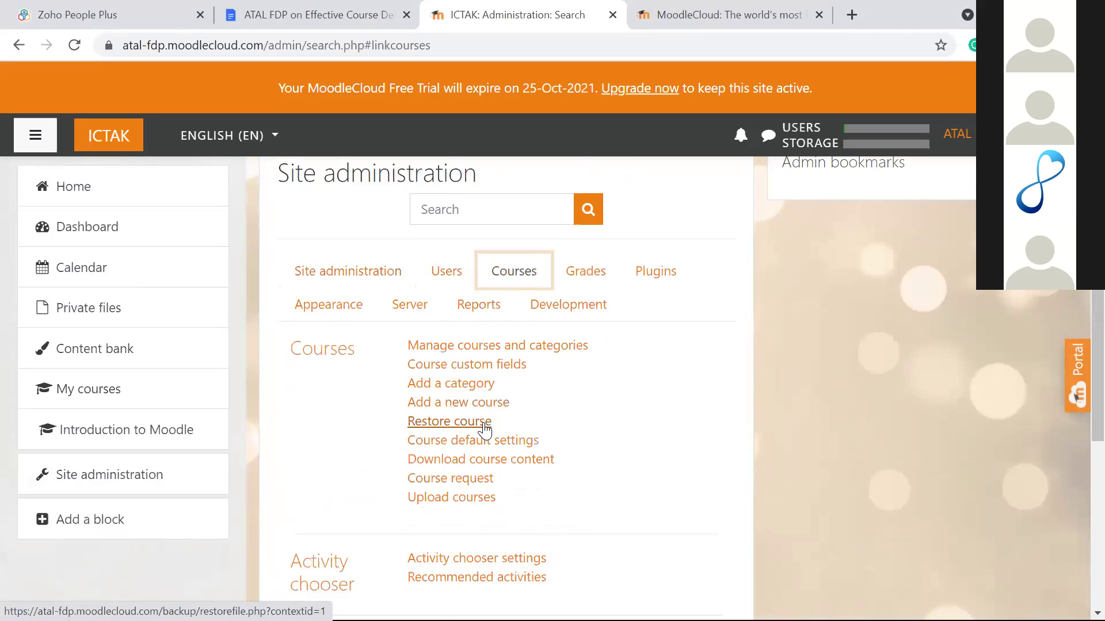
scroll(607, 421, down, 5)
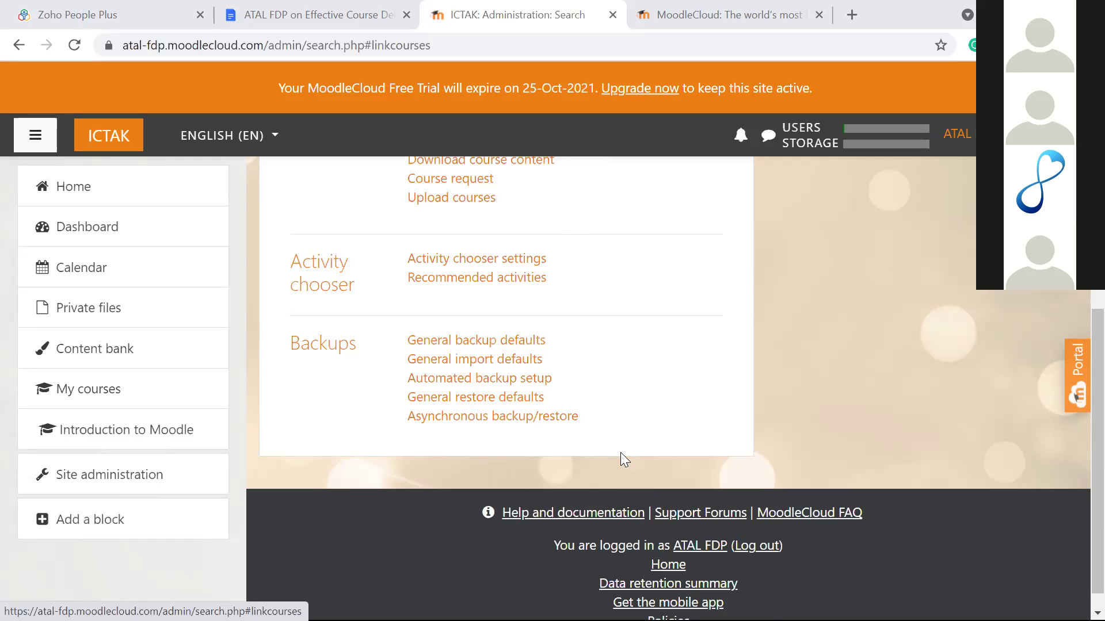
scroll(504, 443, up, 5)
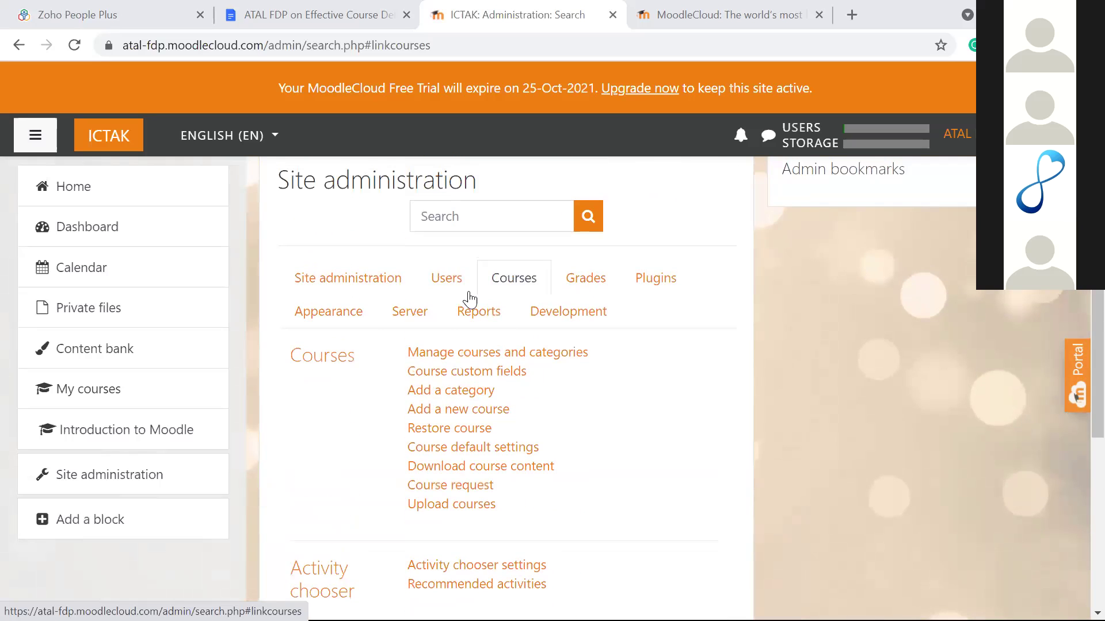
Step: Open course and category management and expand Undergraduate to reveal BCA and B-Tech
click(467, 352)
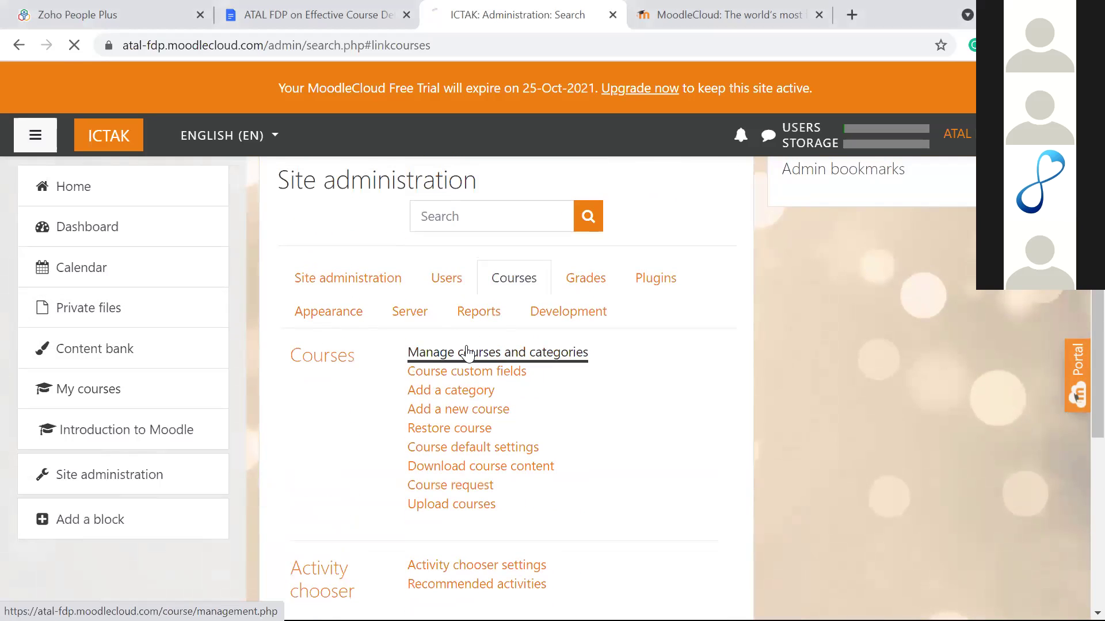
scroll(468, 353, down, 3)
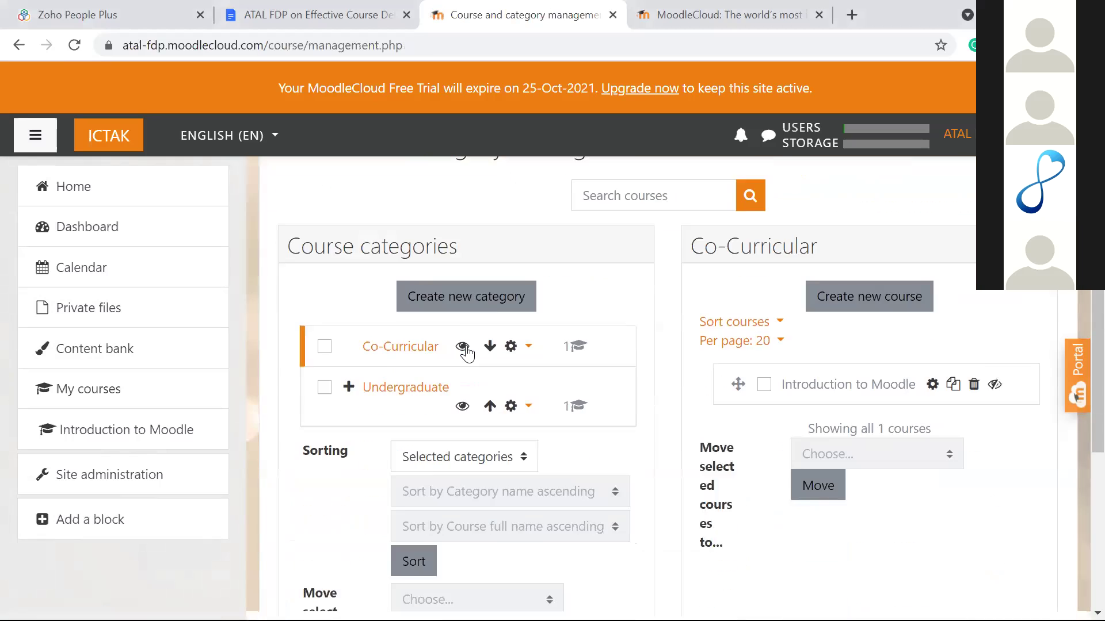
click(509, 369)
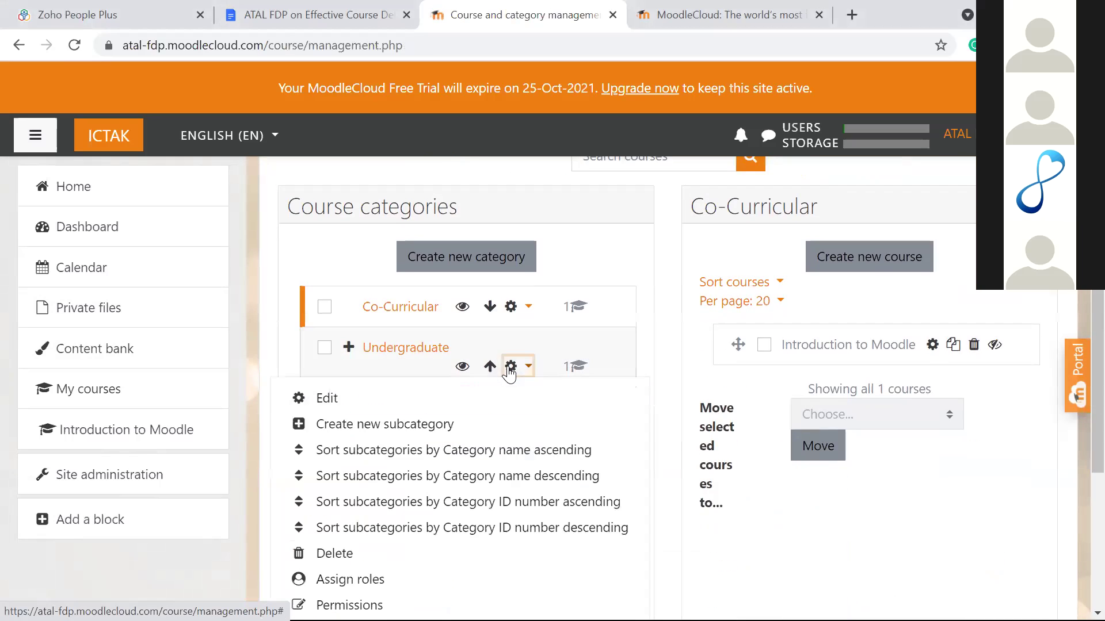
click(266, 309)
click(348, 356)
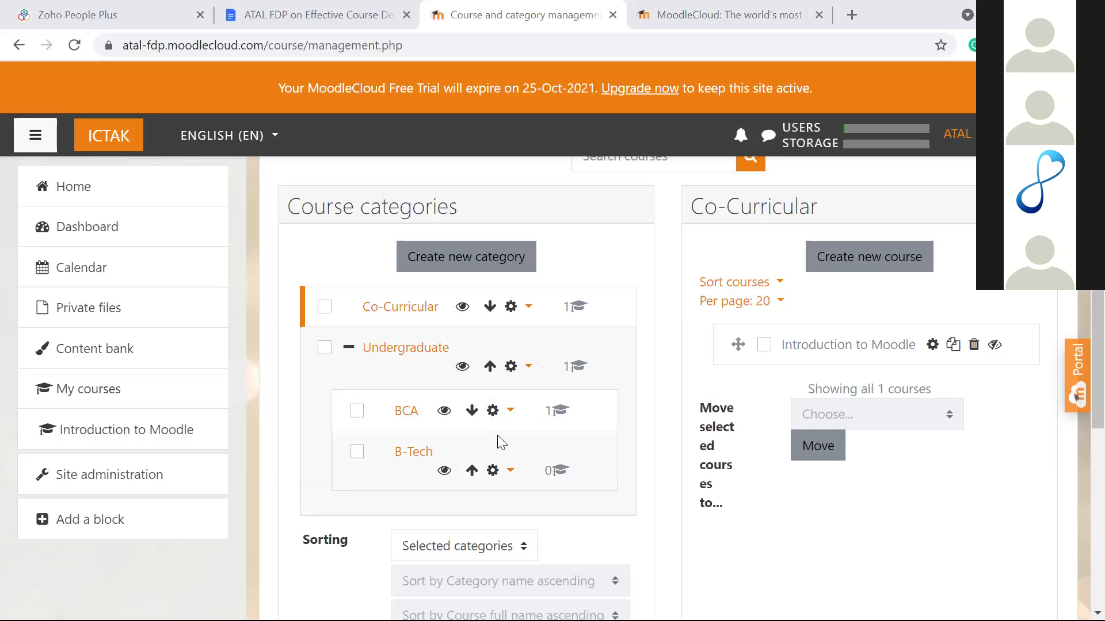
Step: Inspect the B-Tech and Undergraduate action menus in the category tree
scroll(498, 442, down, 2)
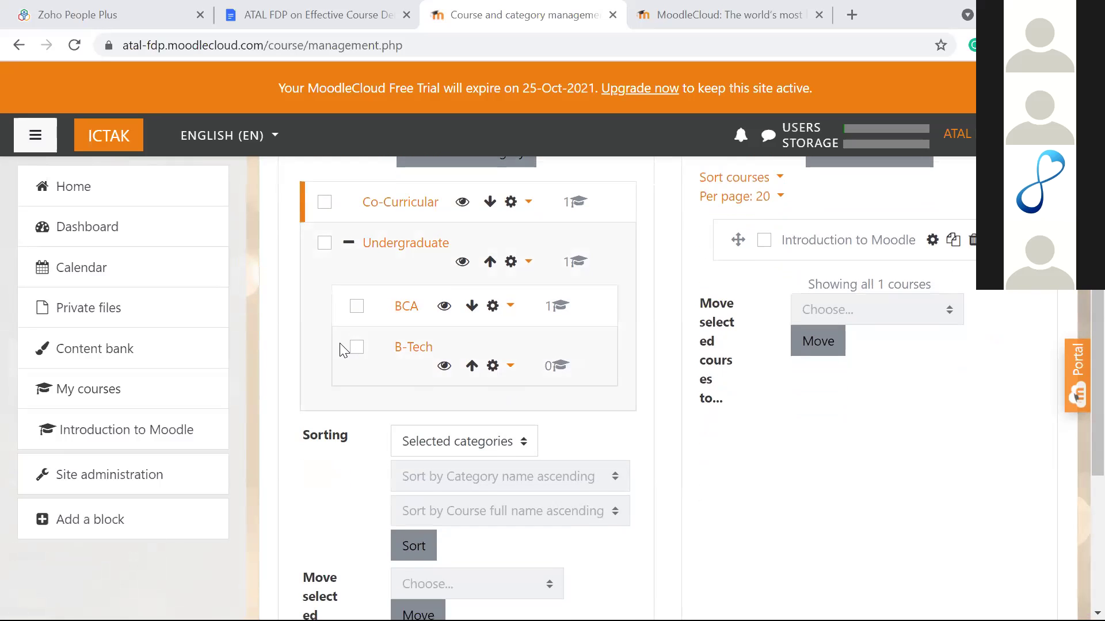
scroll(305, 369, up, 2)
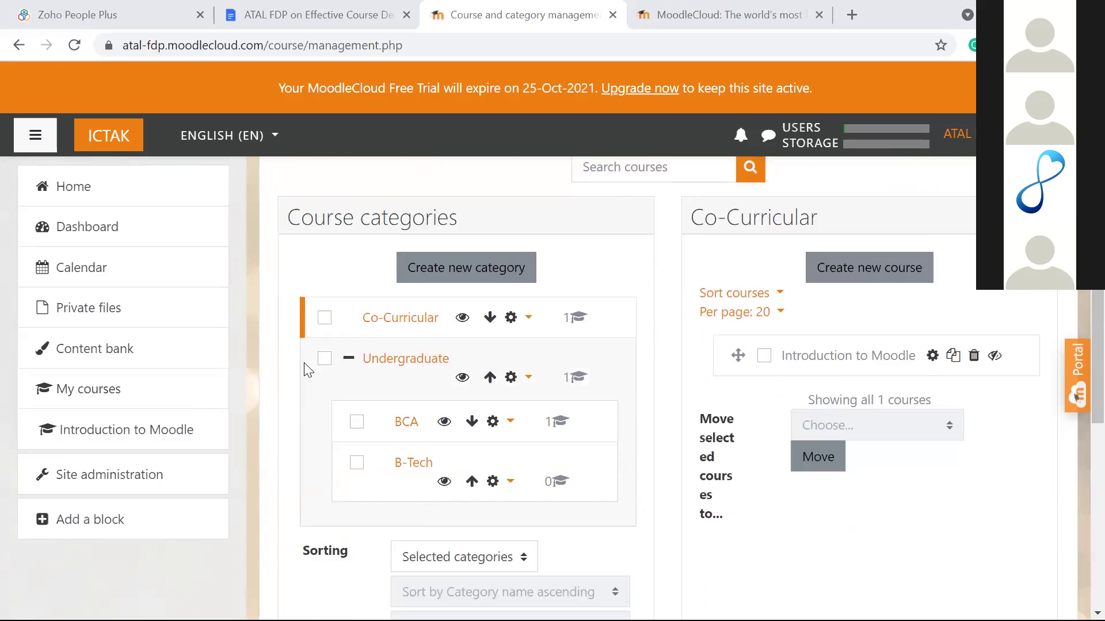
scroll(307, 369, down, 2)
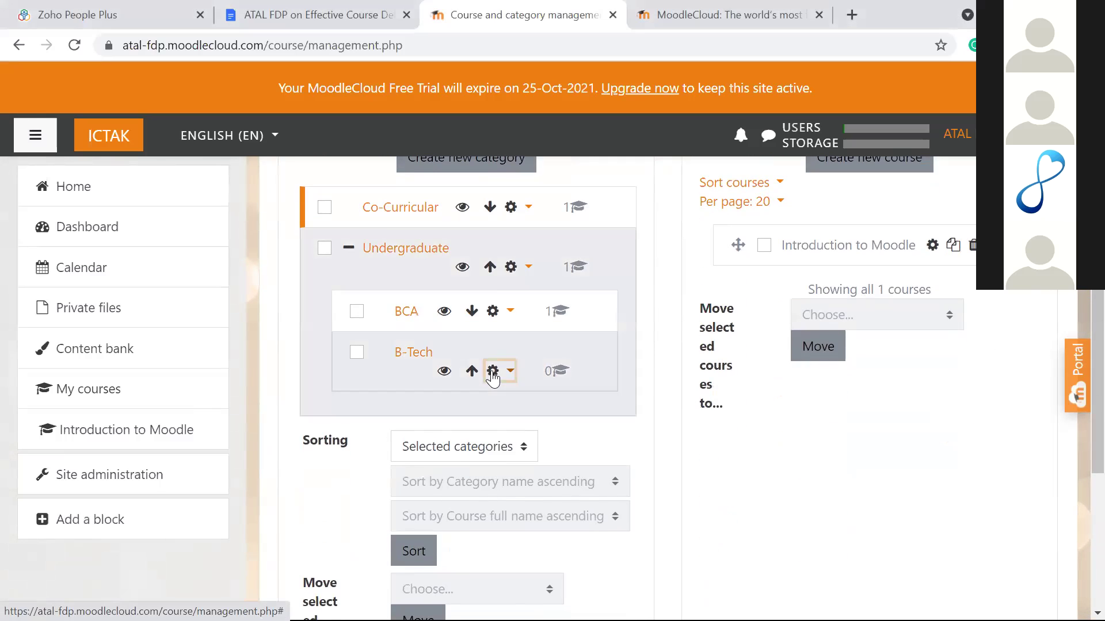
click(492, 372)
scroll(421, 437, down, 3)
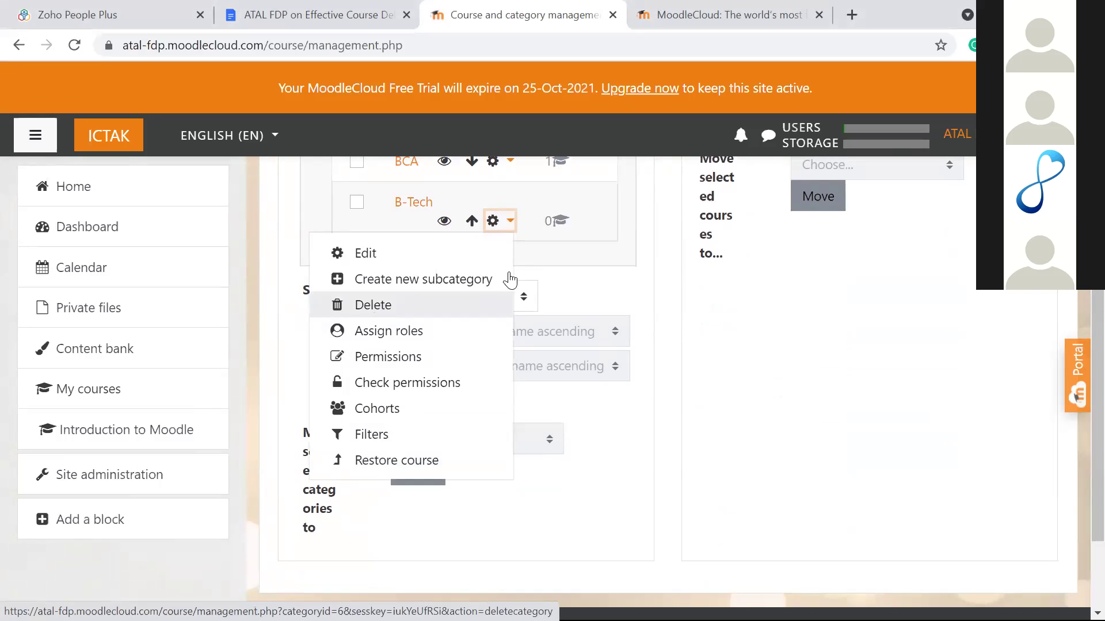
scroll(685, 286, up, 3)
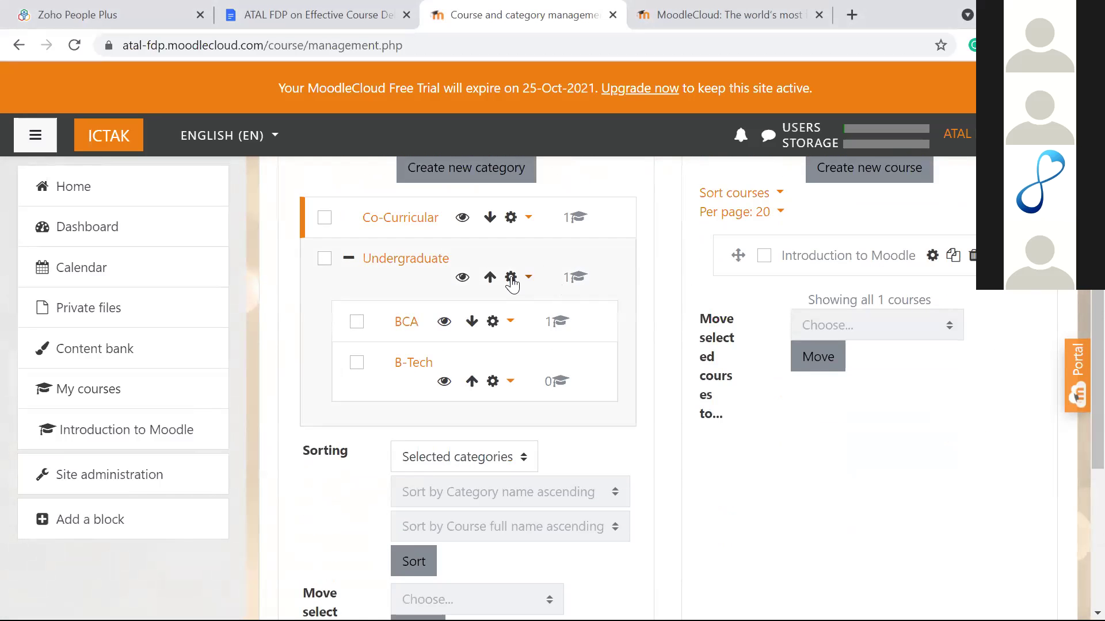
click(510, 277)
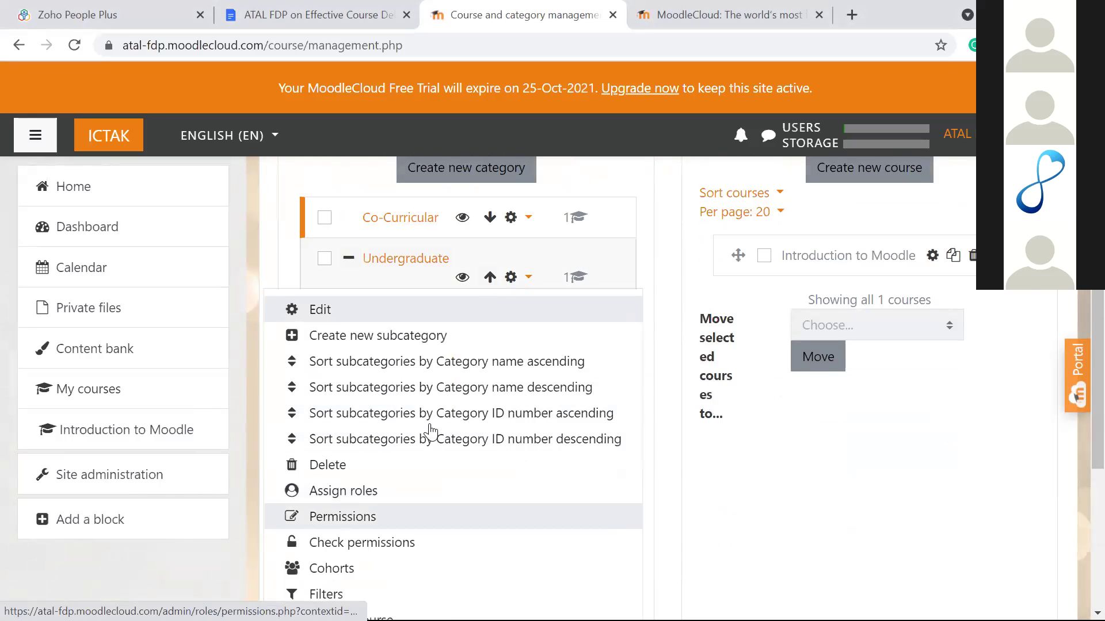
click(665, 457)
click(721, 459)
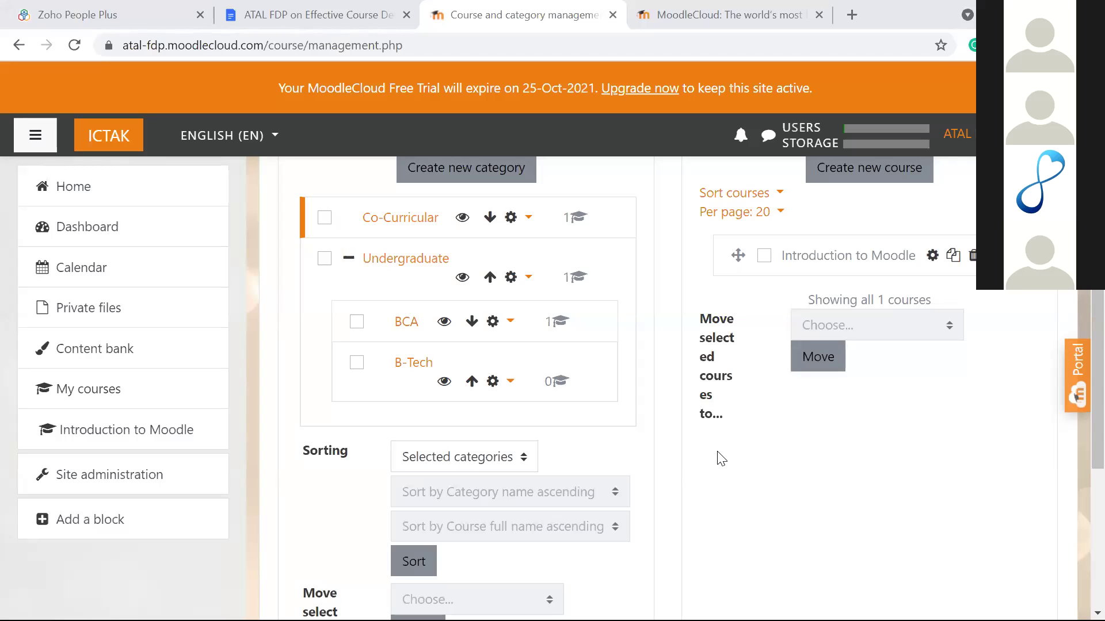
click(406, 325)
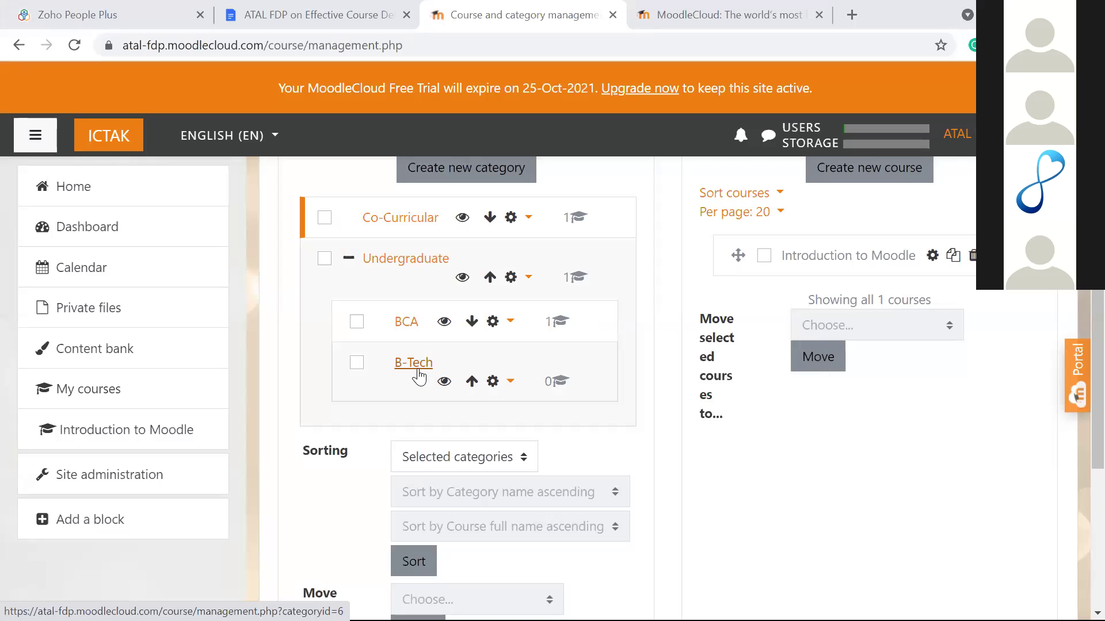
Step: Open Add a category from Site administration's Courses links
click(103, 492)
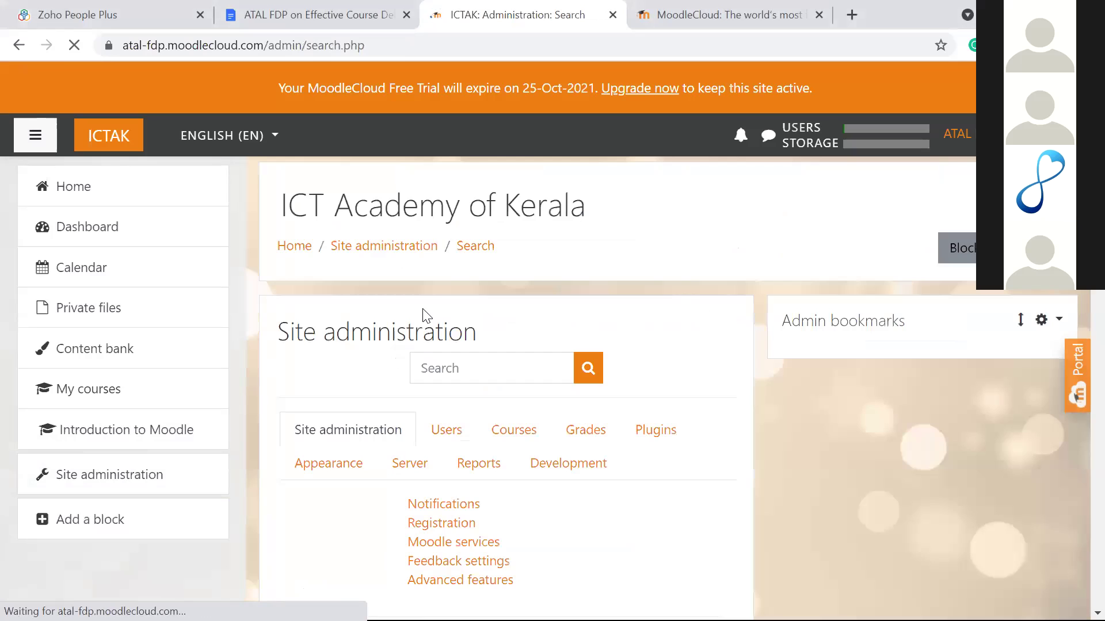
scroll(504, 278, down, 3)
click(506, 240)
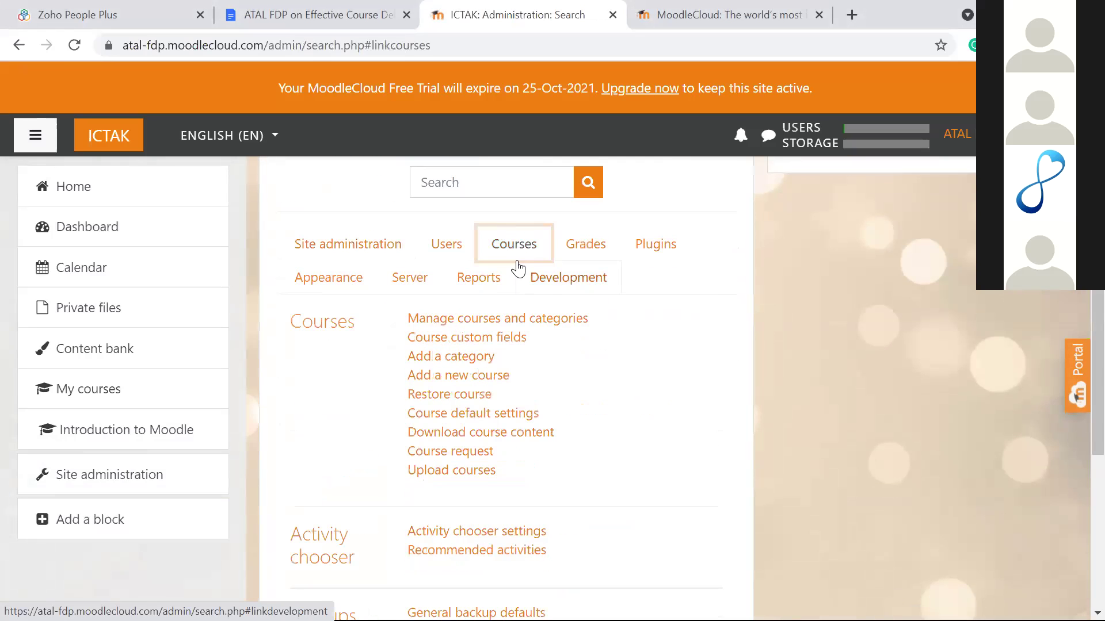
click(472, 351)
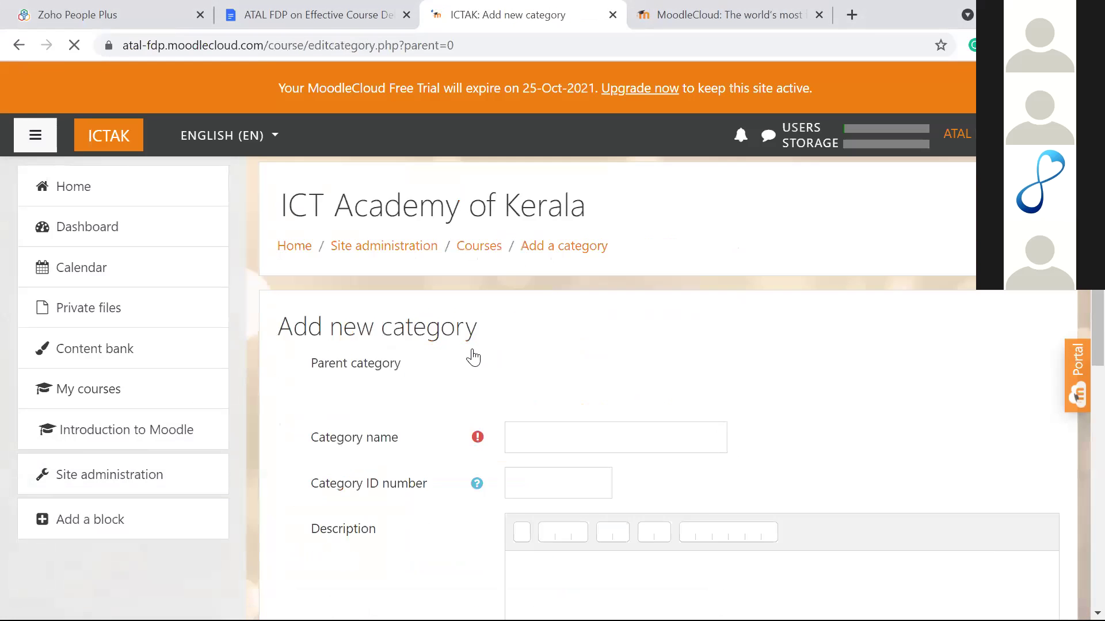
scroll(553, 299, down, 2)
Step: Create category 'Semester 2' with parent Undergraduate / B-Tech
click(603, 287)
click(656, 288)
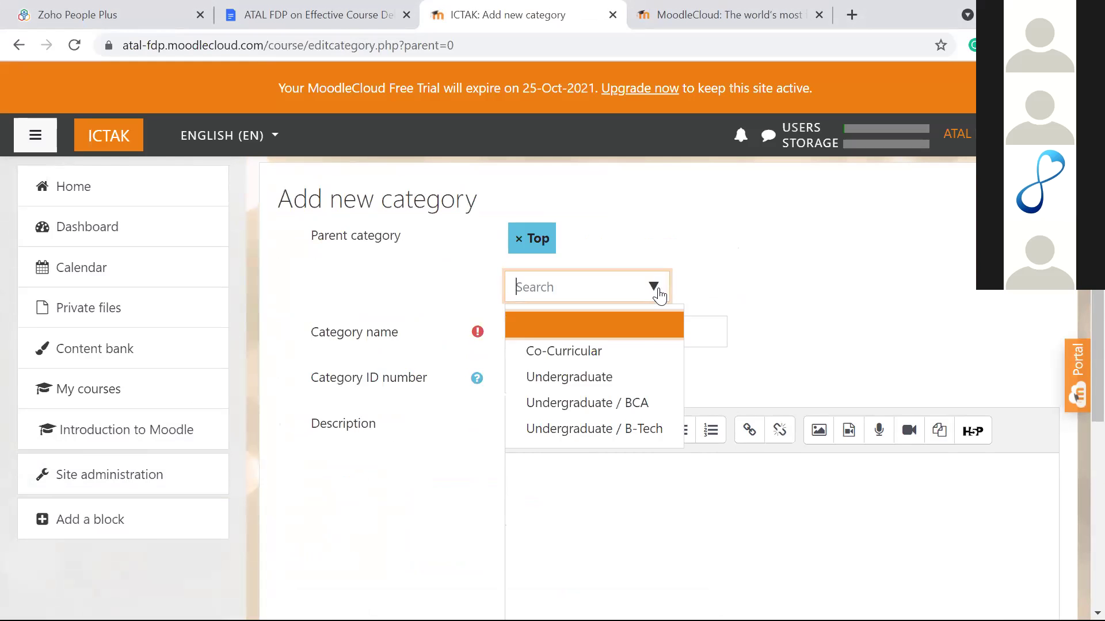
click(633, 430)
click(634, 324)
text(Semester 1)
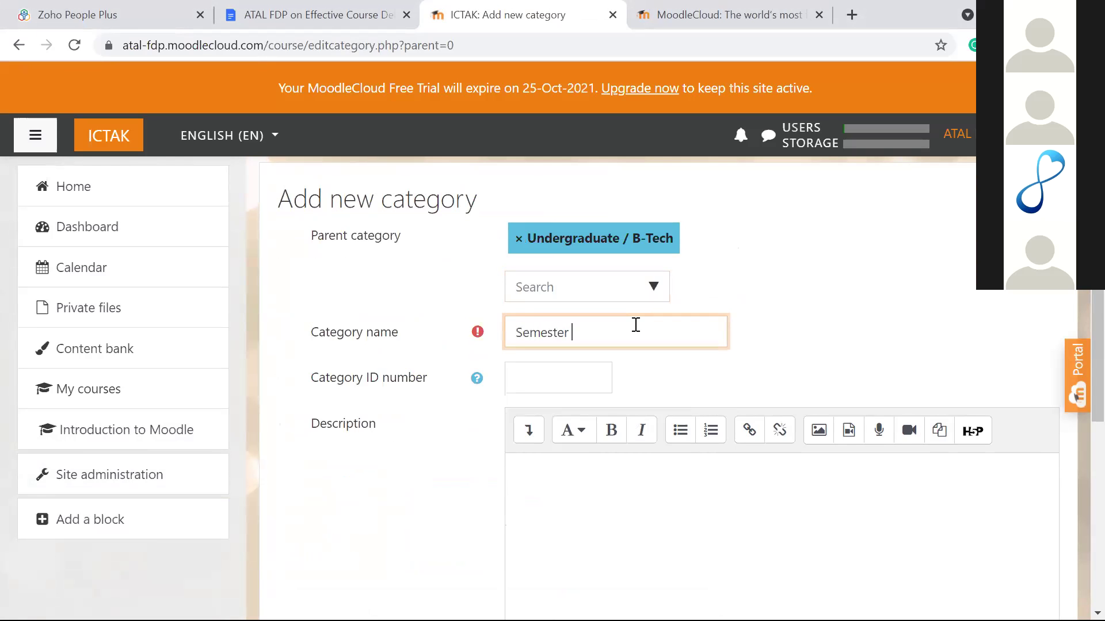
scroll(636, 325, down, 3)
scroll(636, 325, down, 2)
click(578, 382)
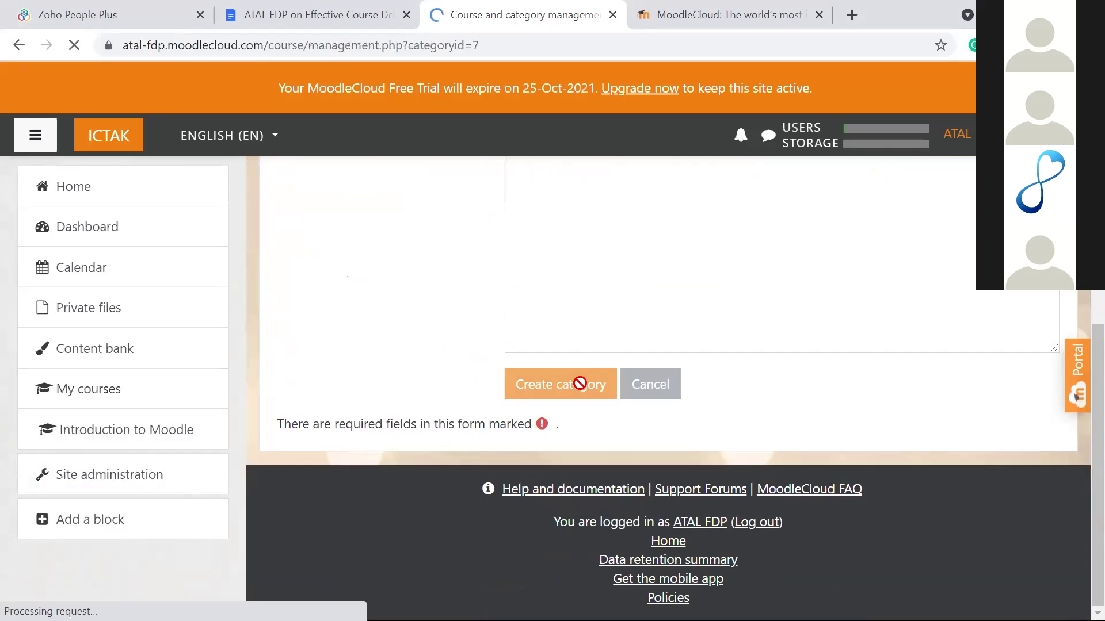
scroll(579, 383, down, 3)
scroll(579, 383, down, 1)
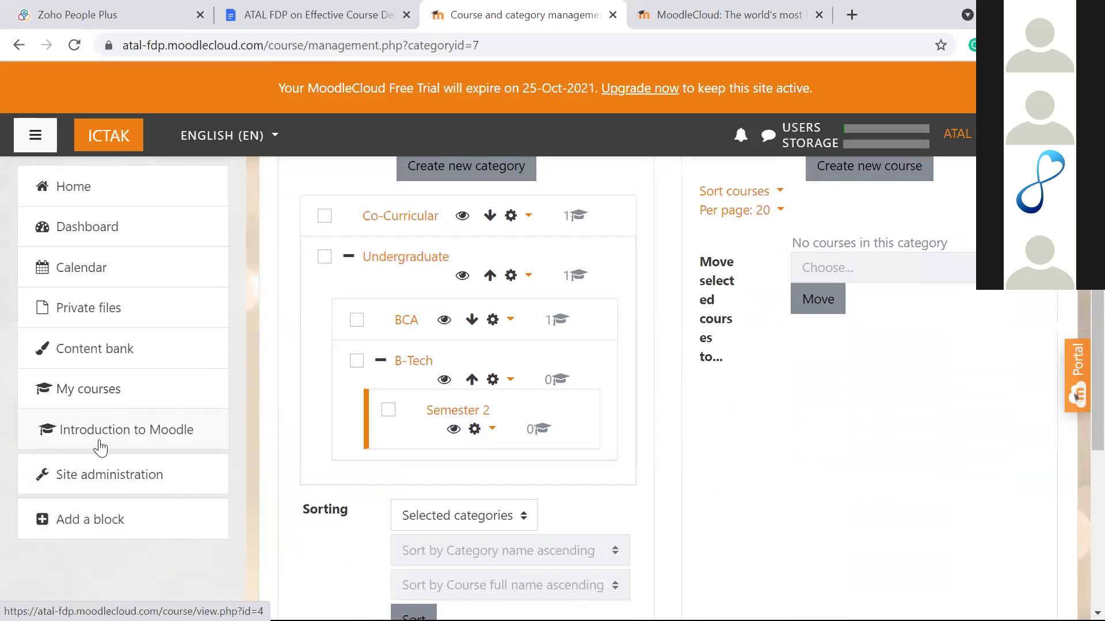
Step: Dismiss the Add a block list and open Add a new course from Site administration
click(102, 519)
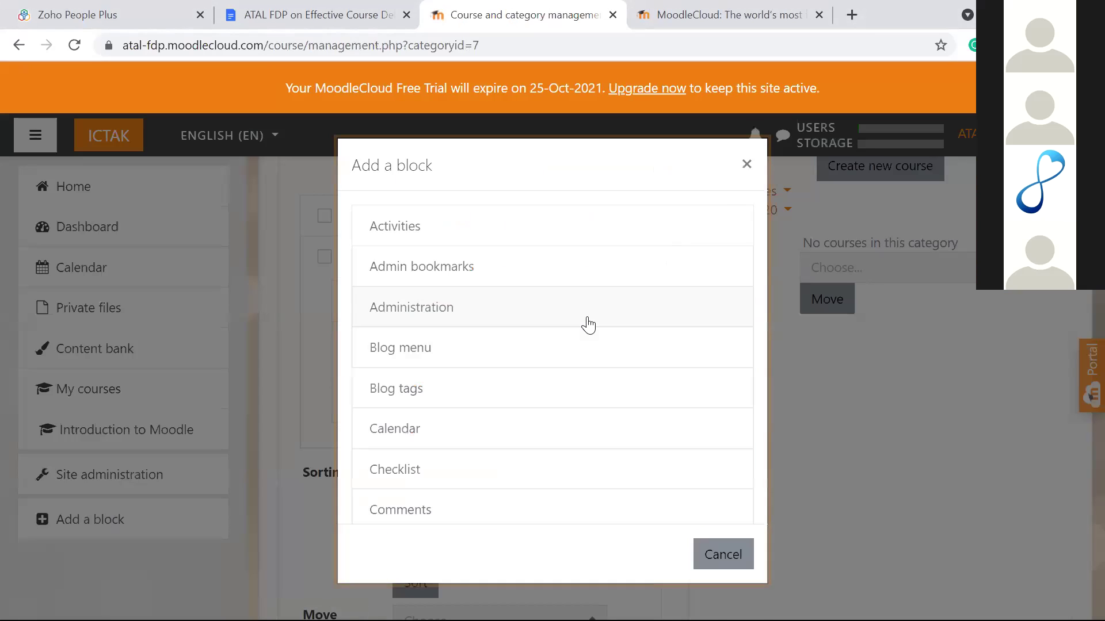
click(746, 164)
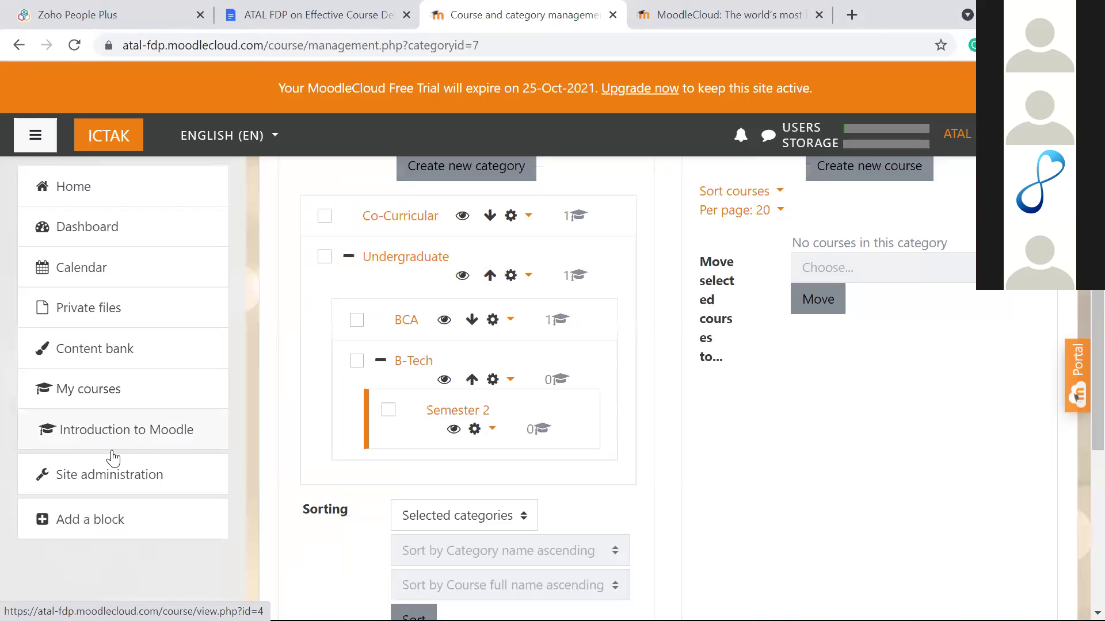
click(111, 474)
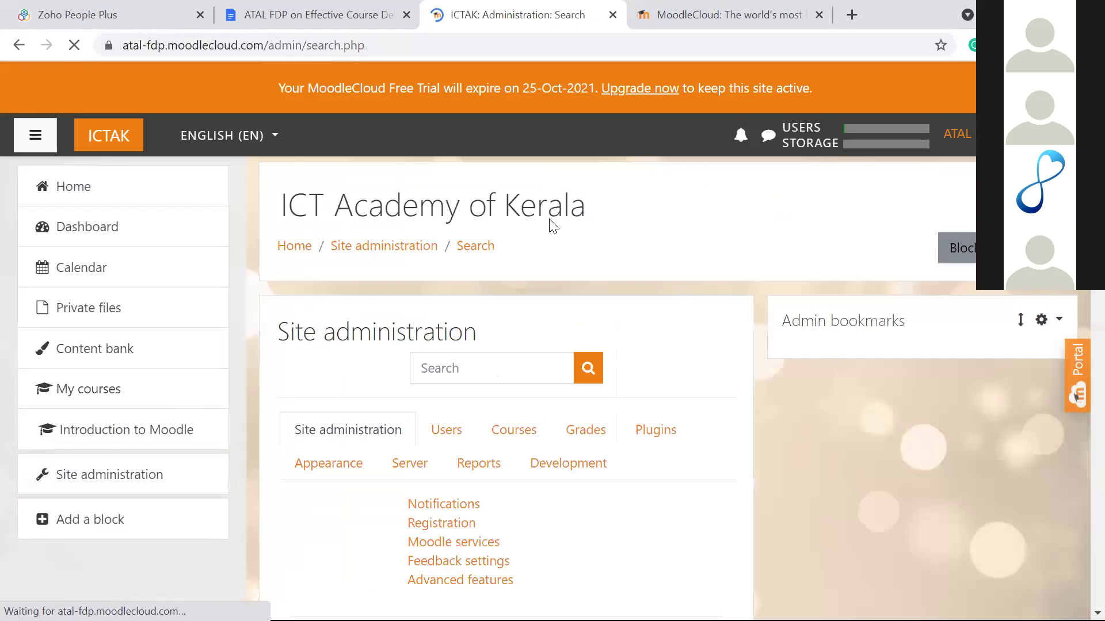
scroll(558, 322, down, 2)
click(528, 291)
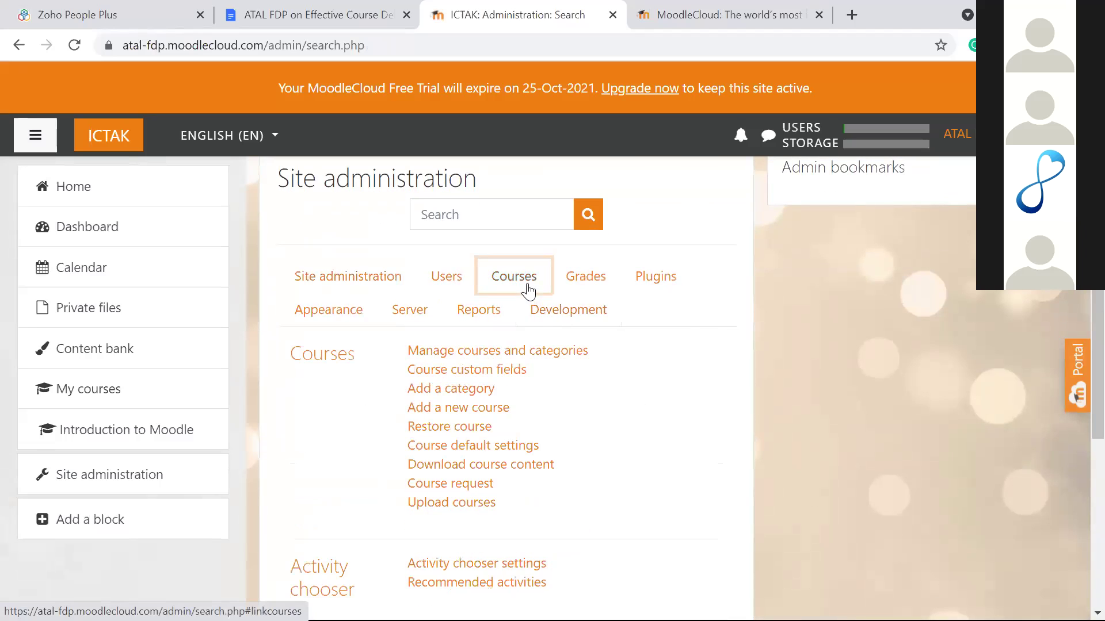
scroll(489, 288, down, 3)
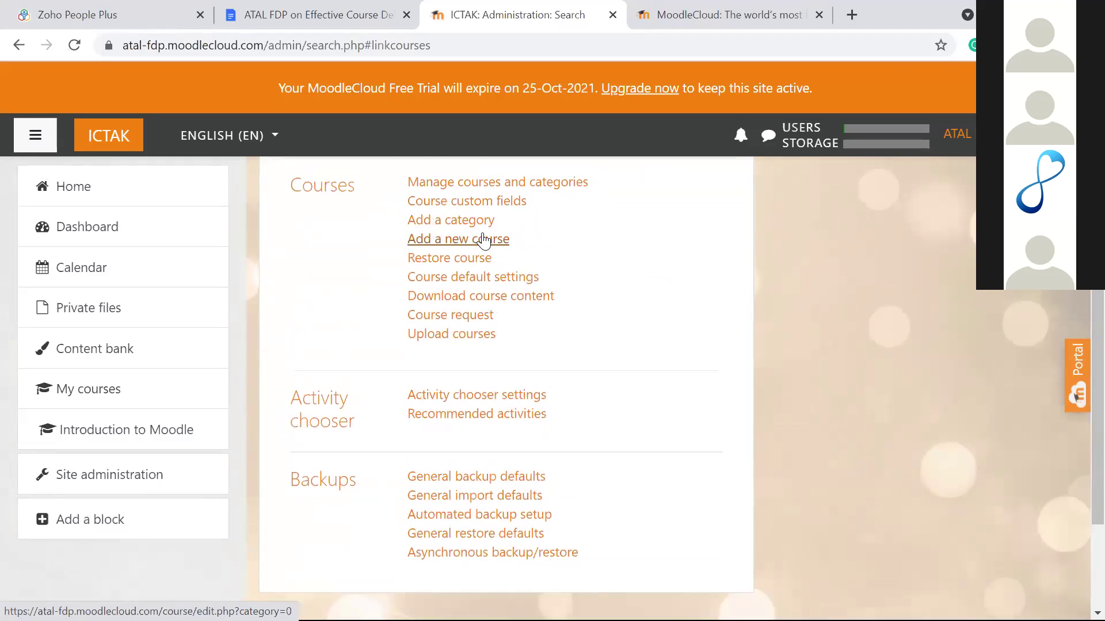
click(481, 249)
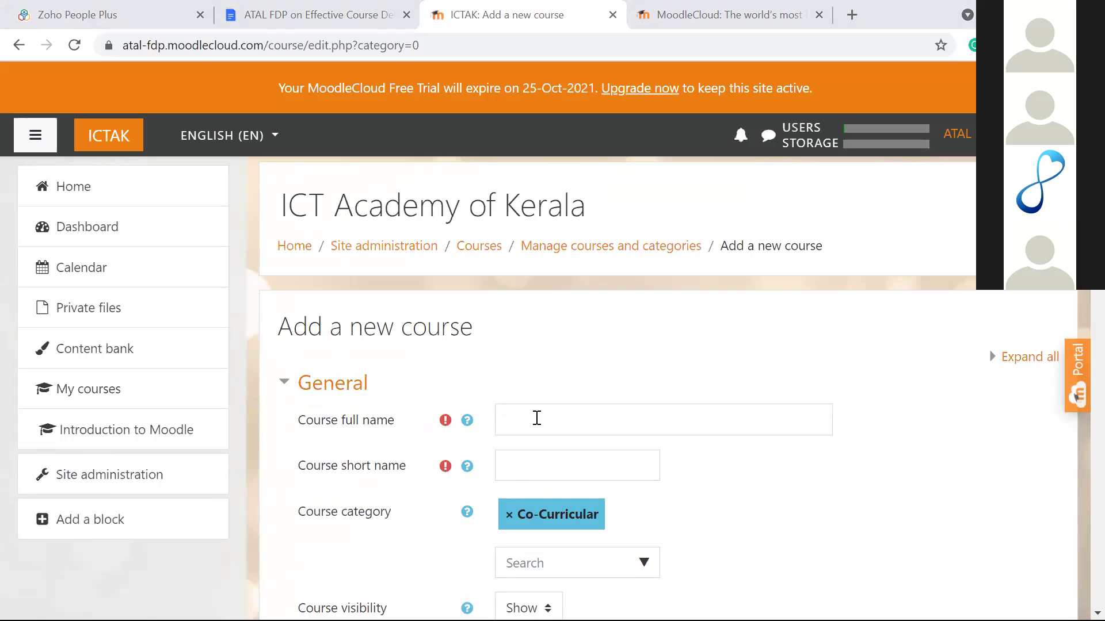
Step: Enter course full name 'Principles of Programming' and short name 'PP'
click(514, 430)
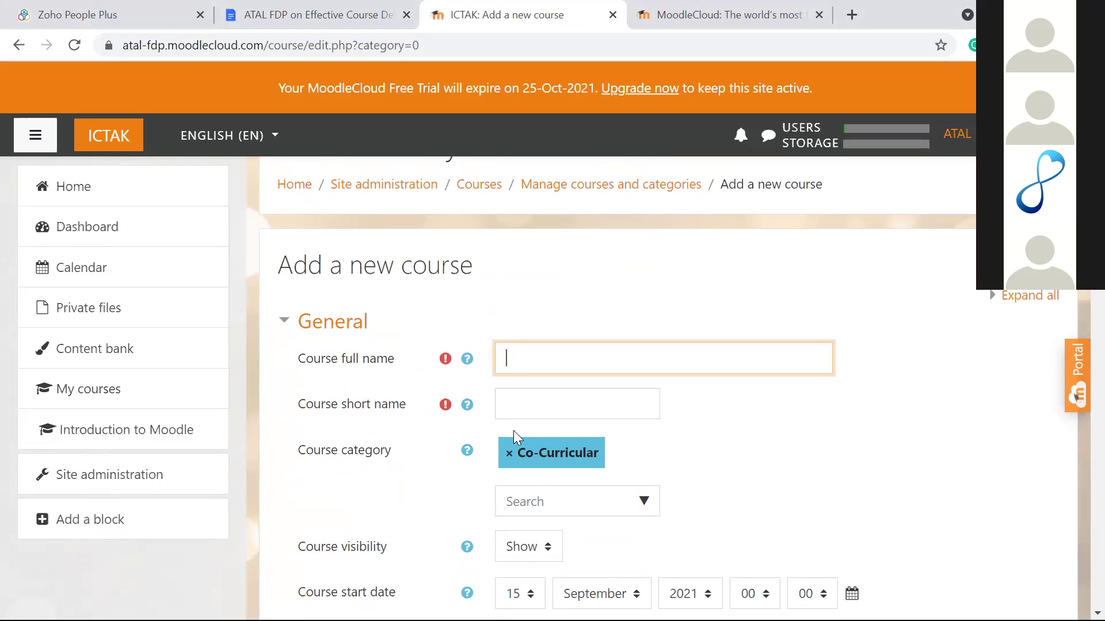
text(Principles of Programming)
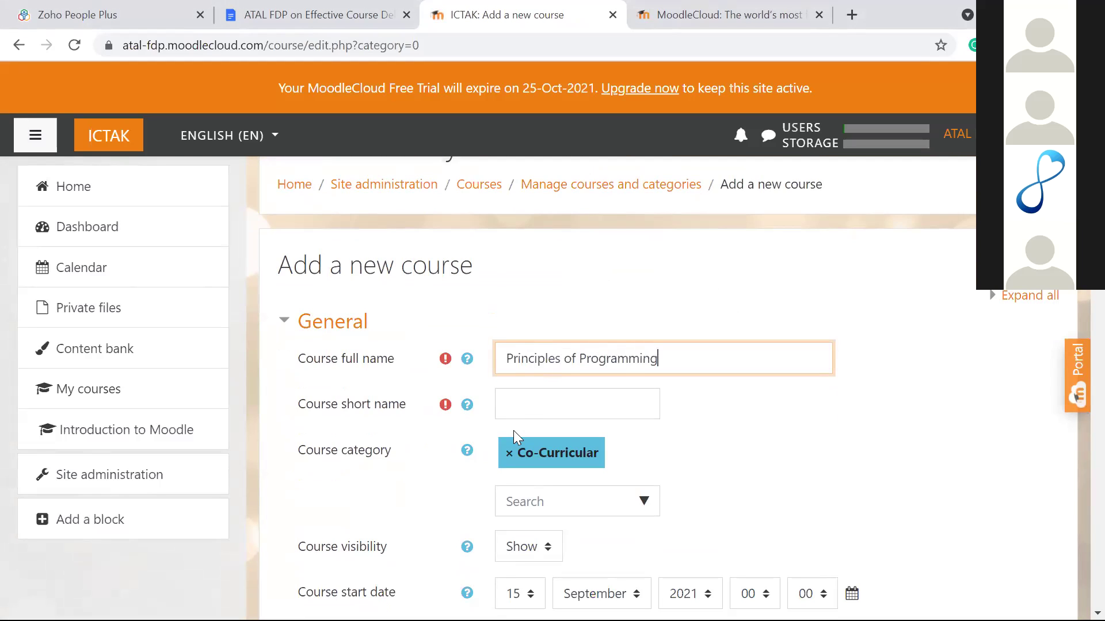
click(521, 425)
click(535, 399)
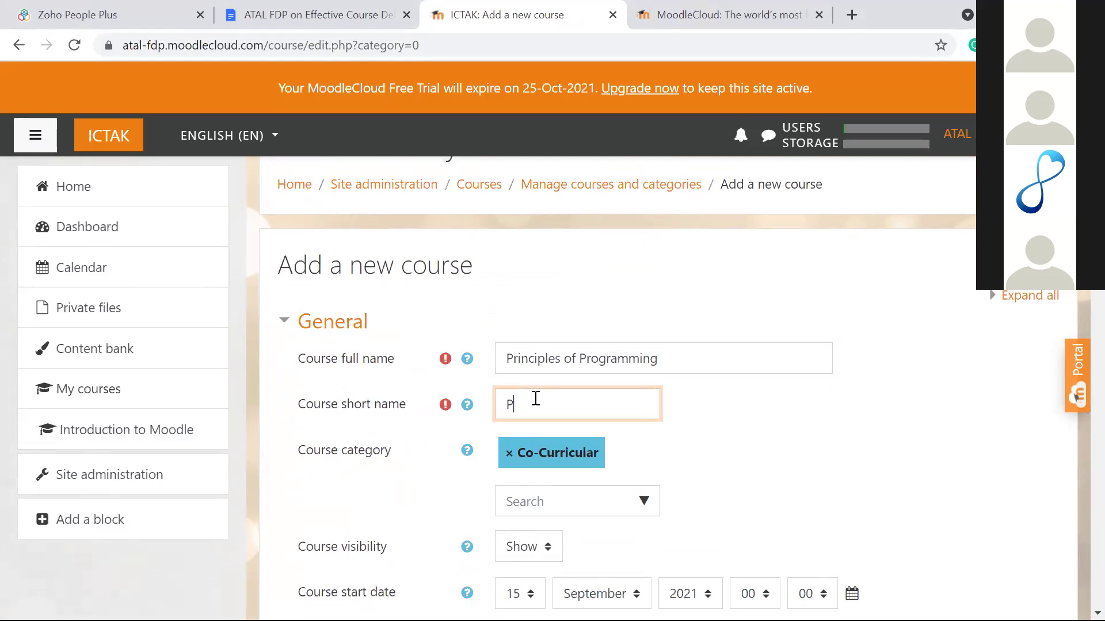
text(PP)
scroll(535, 398, down, 4)
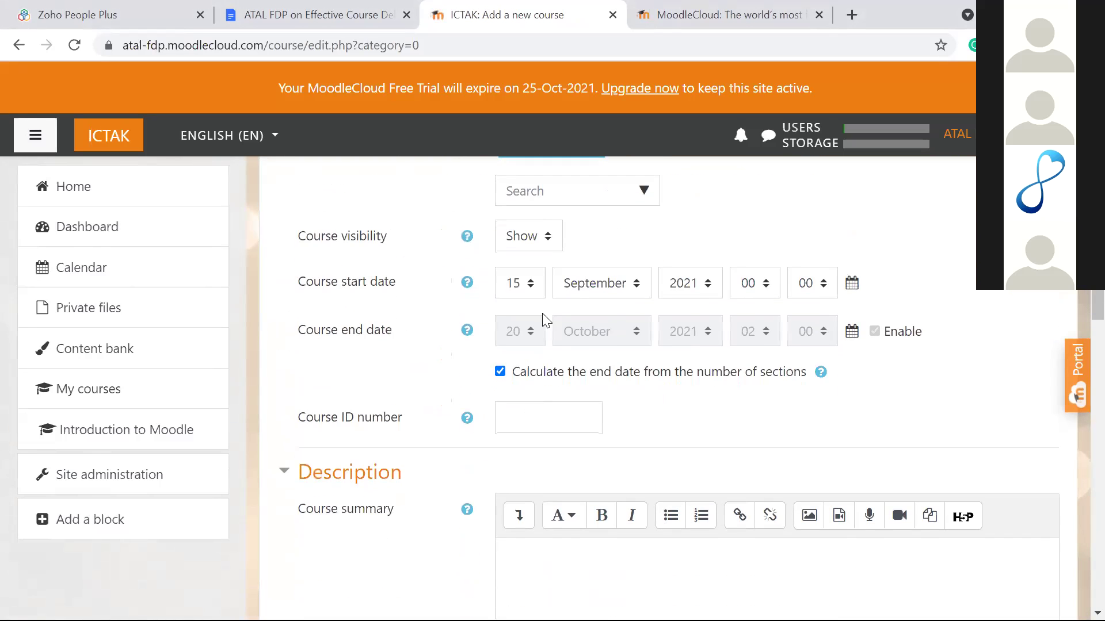
scroll(542, 316, down, 2)
scroll(543, 317, up, 5)
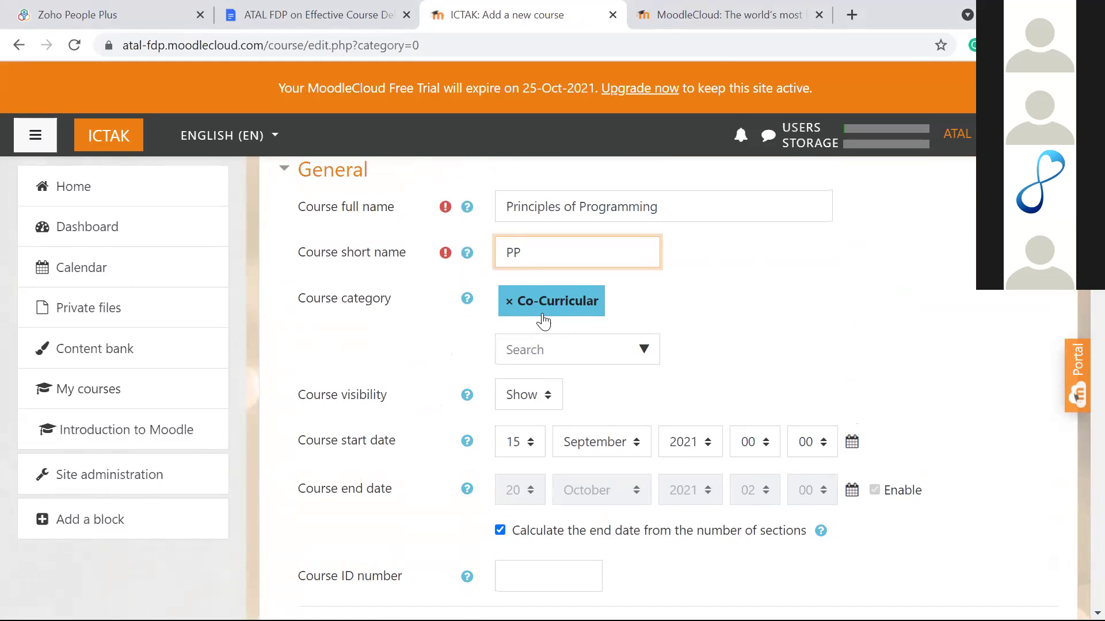
Step: Set the course category to Undergraduate / B-Tech / Semester 2
click(645, 332)
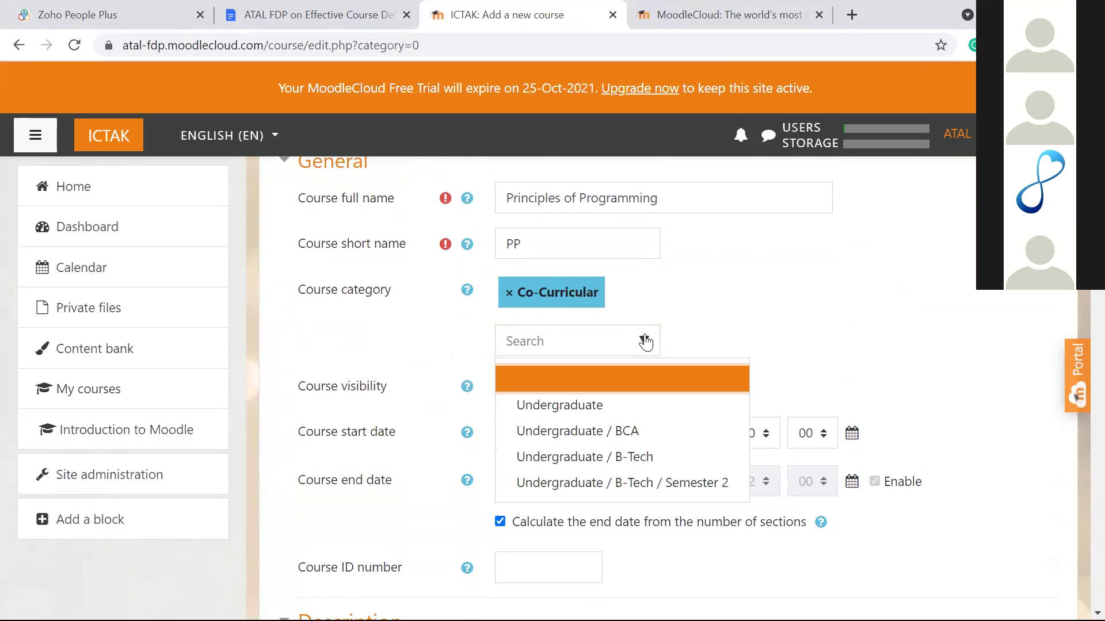
click(656, 483)
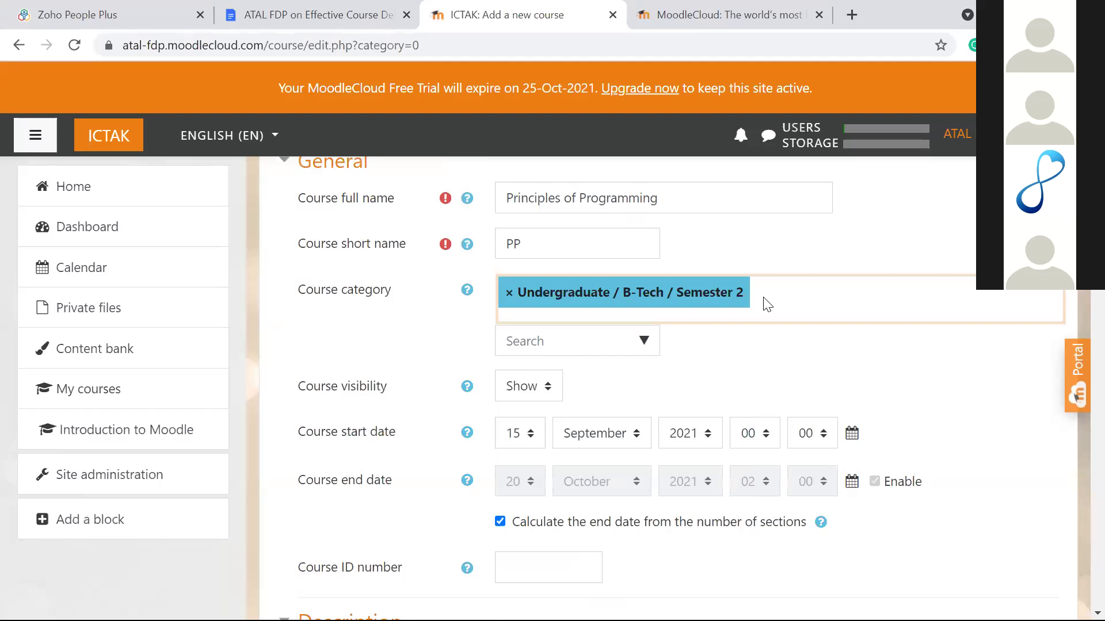
scroll(764, 304, down, 10)
scroll(764, 298, down, 3)
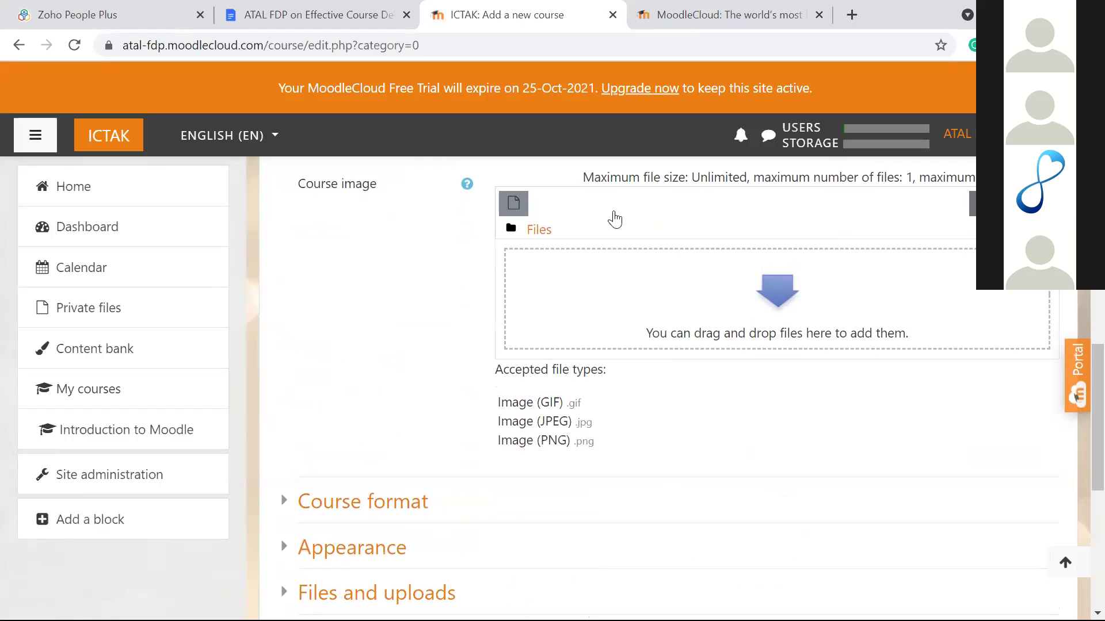
Step: Upload FP.png from the computer as the course image
click(744, 297)
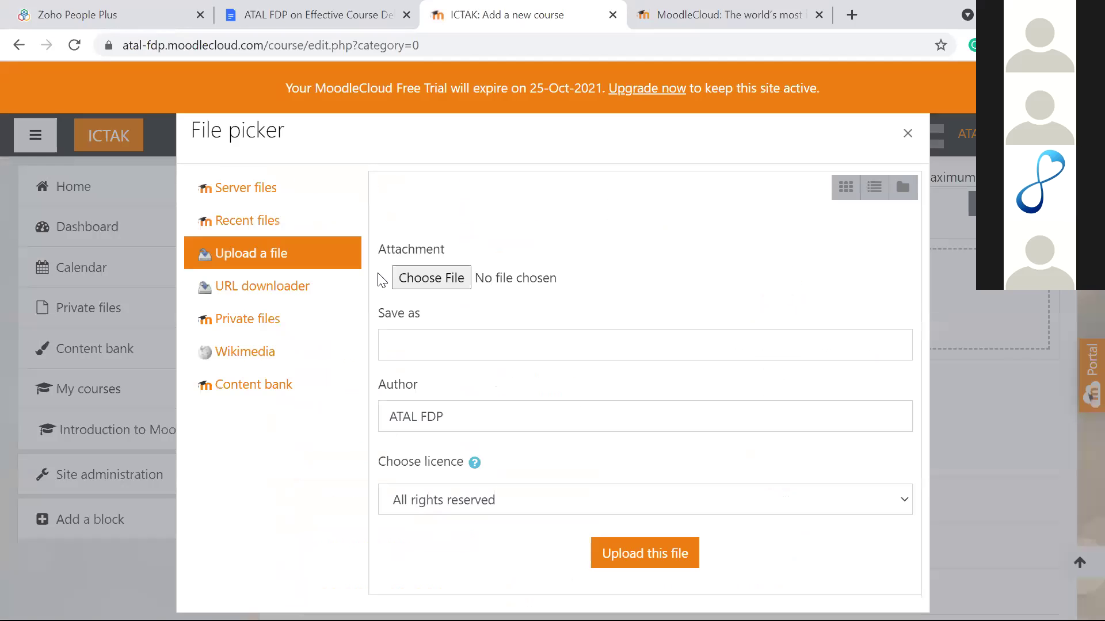
click(412, 287)
scroll(266, 206, down, 3)
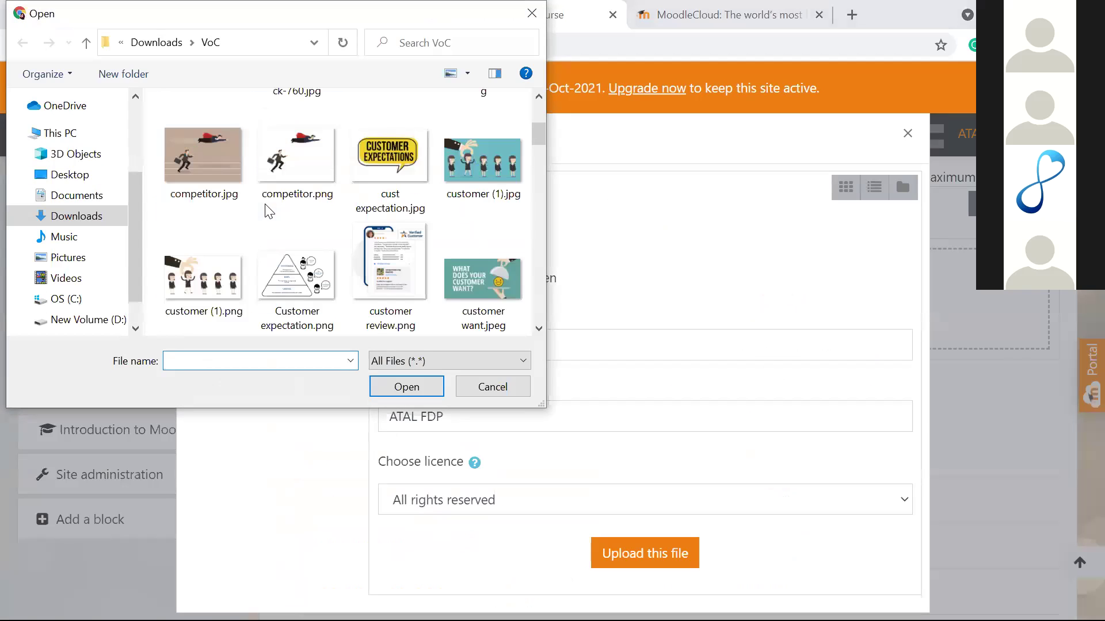
scroll(269, 212, down, 3)
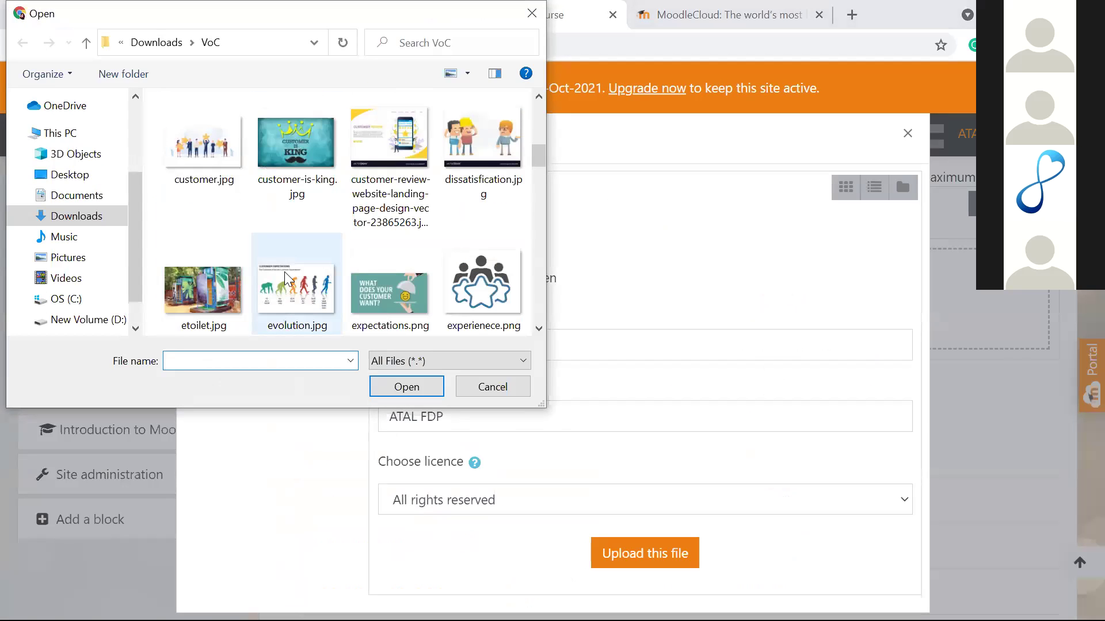
scroll(297, 267, down, 3)
click(301, 270)
click(414, 388)
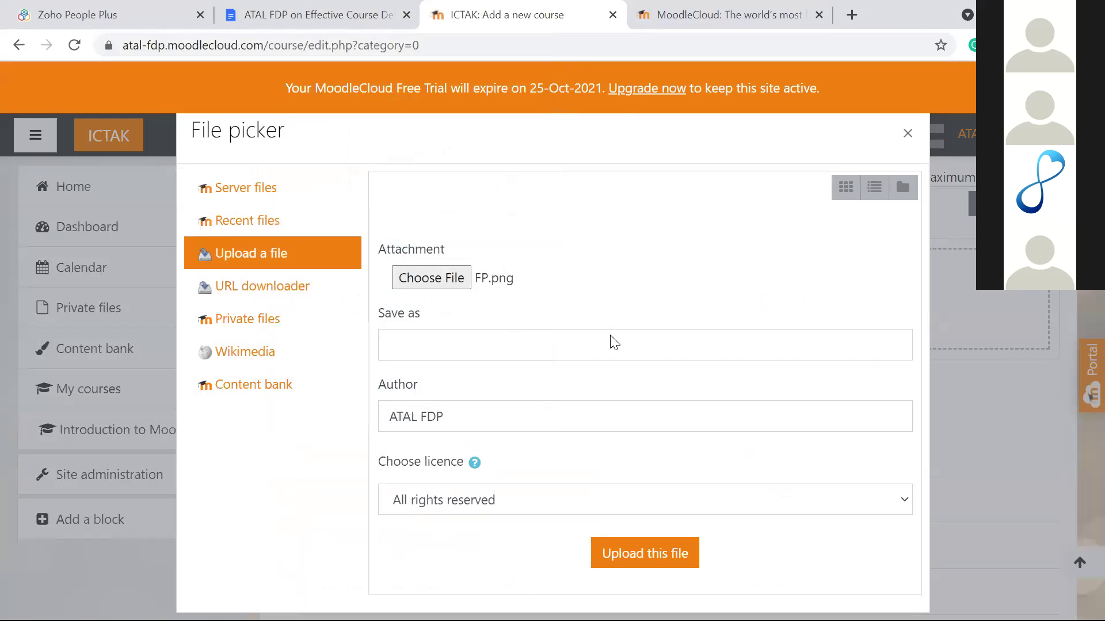
click(665, 570)
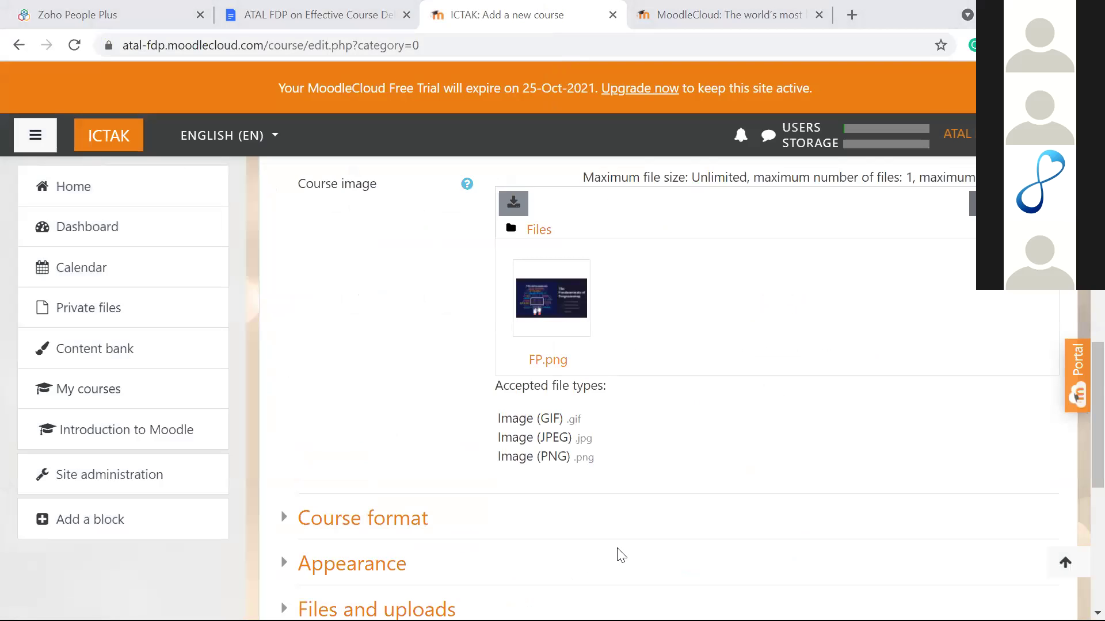
Step: Save and display the new Principles of Programming course
scroll(448, 346, down, 7)
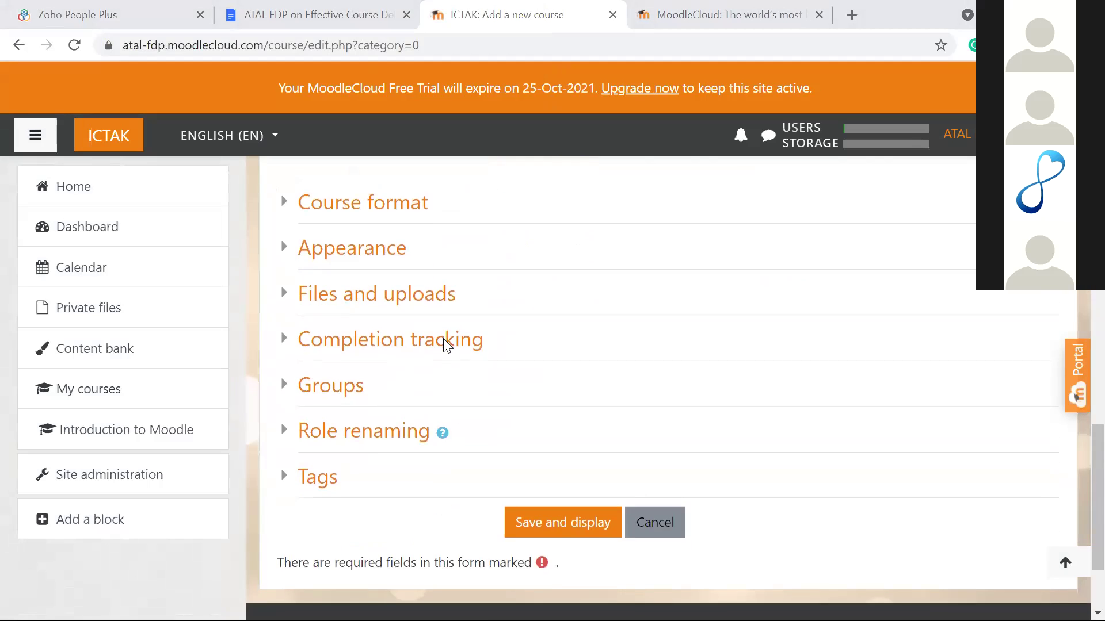
click(564, 411)
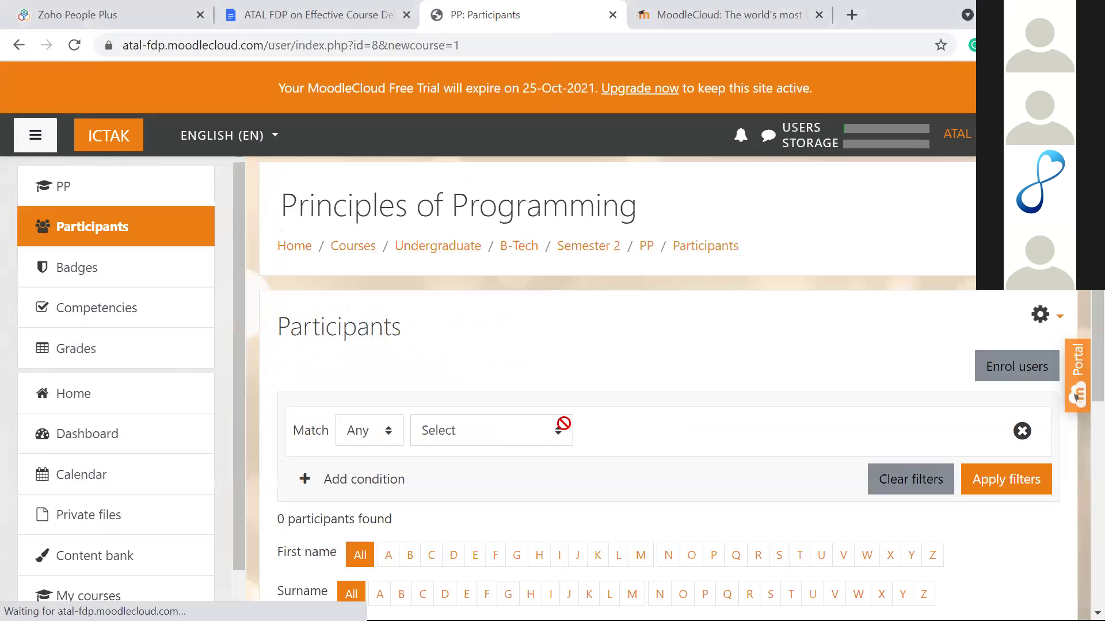
scroll(568, 370, down, 5)
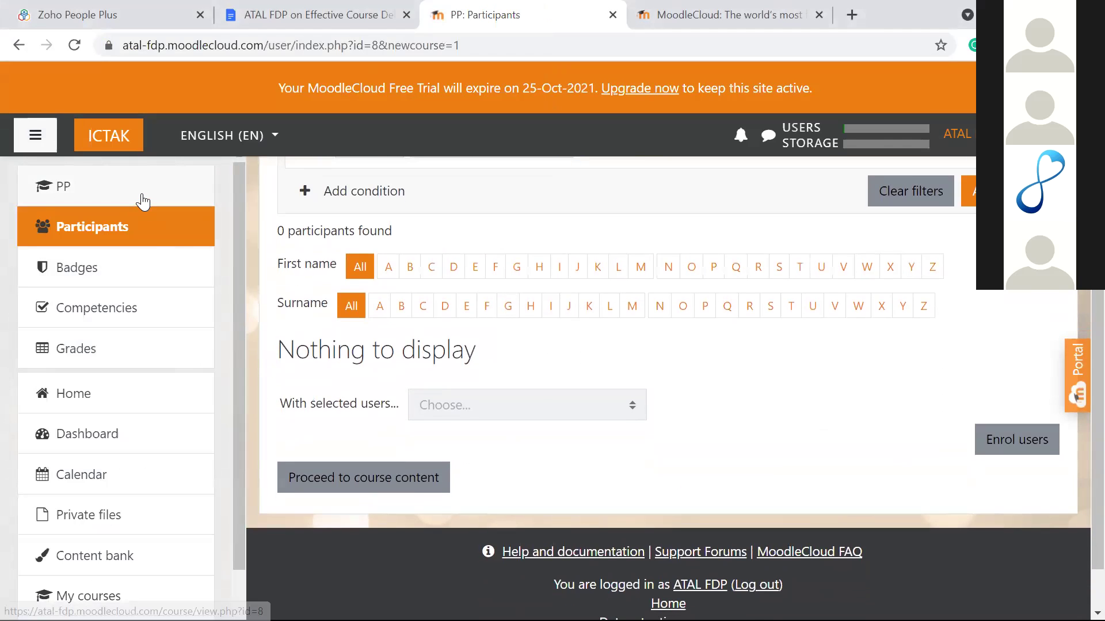
Step: View the PP course page's weekly sections, then go to Site administration
click(142, 202)
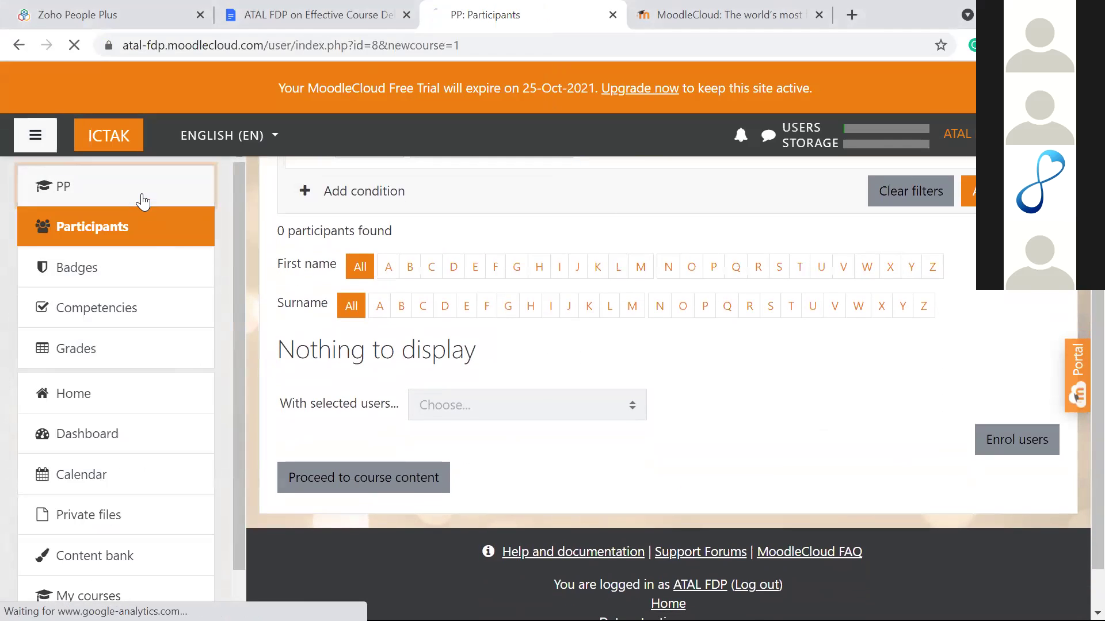
scroll(456, 302, down, 4)
scroll(456, 302, up, 4)
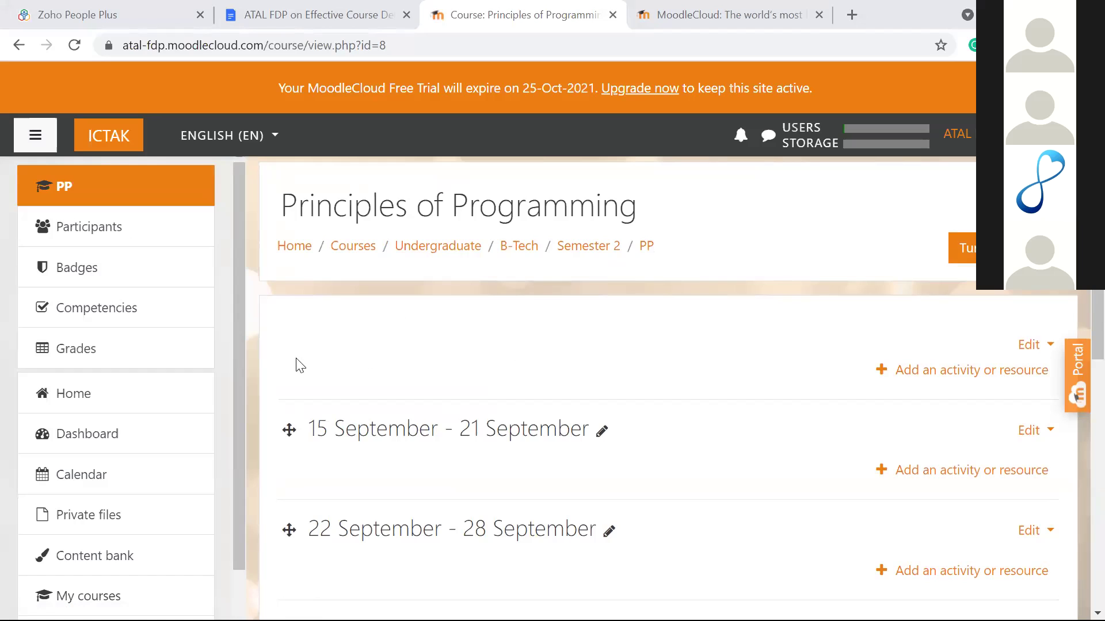
scroll(92, 530, down, 2)
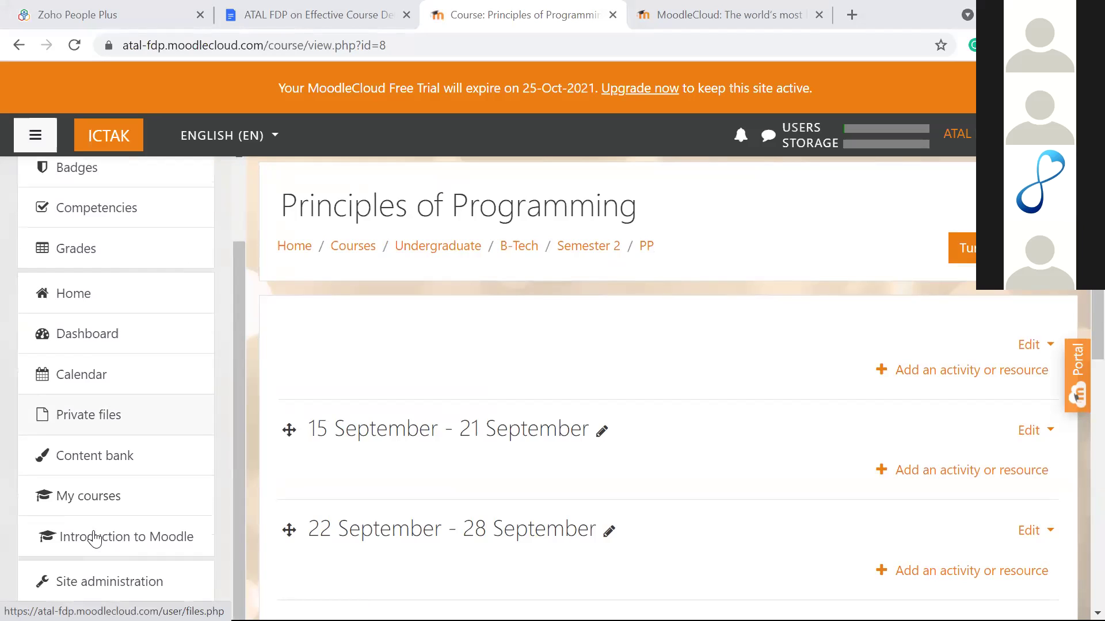
click(86, 582)
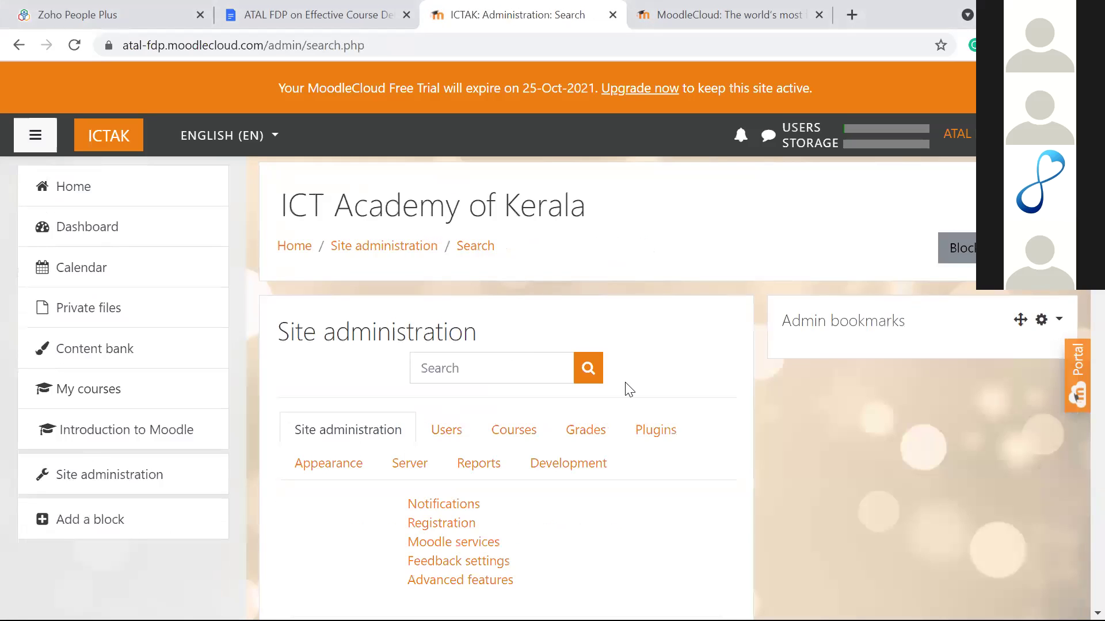
scroll(625, 387, down, 2)
click(515, 357)
scroll(518, 322, down, 5)
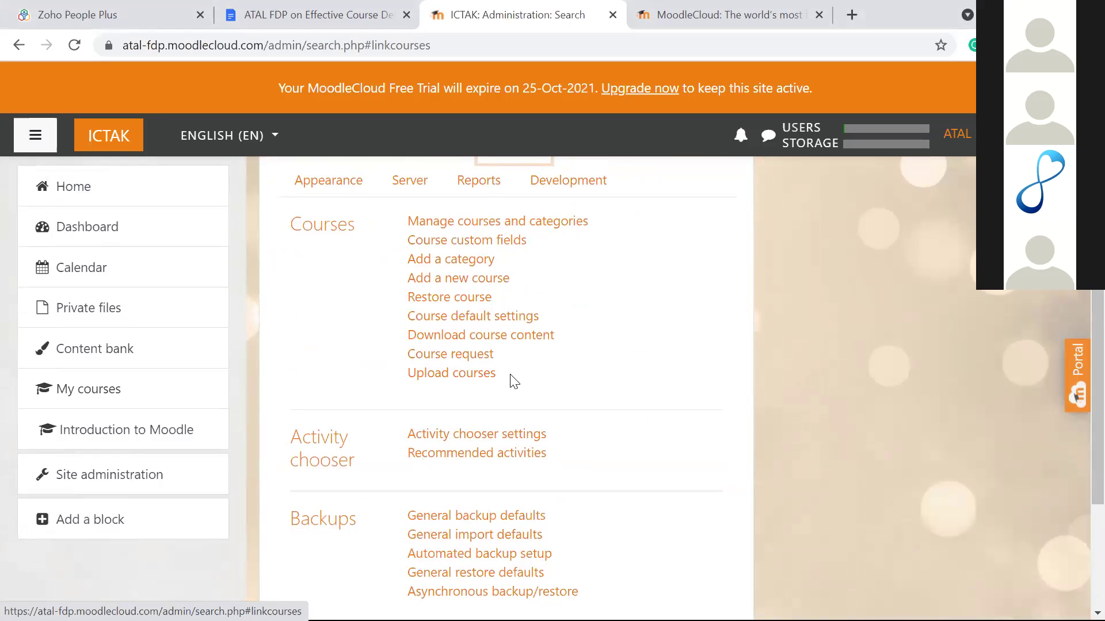
scroll(514, 381, up, 3)
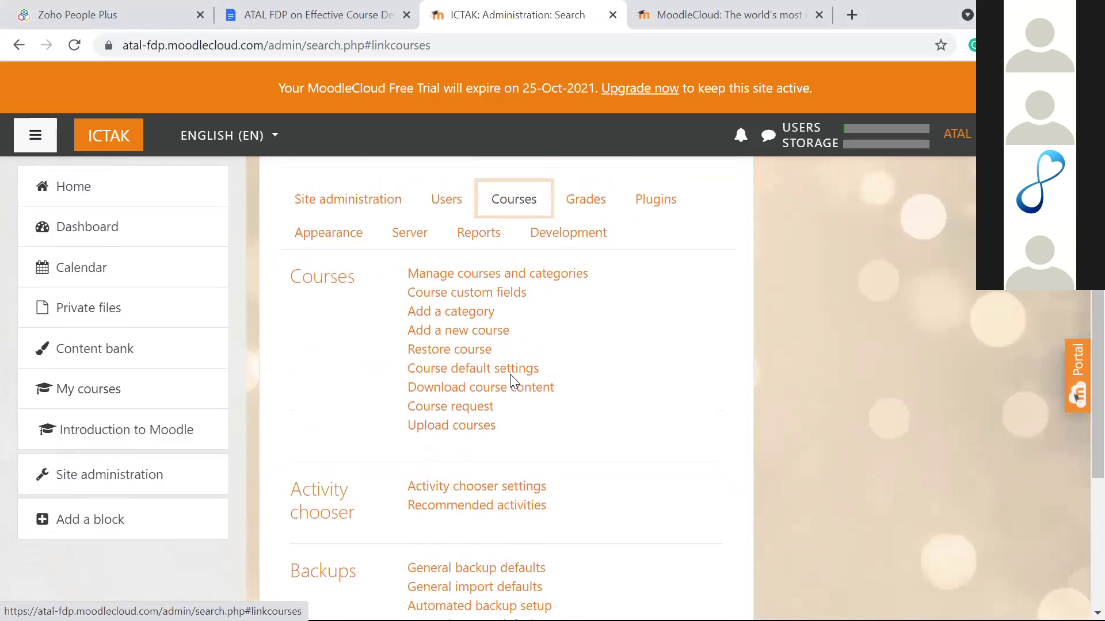
click(82, 204)
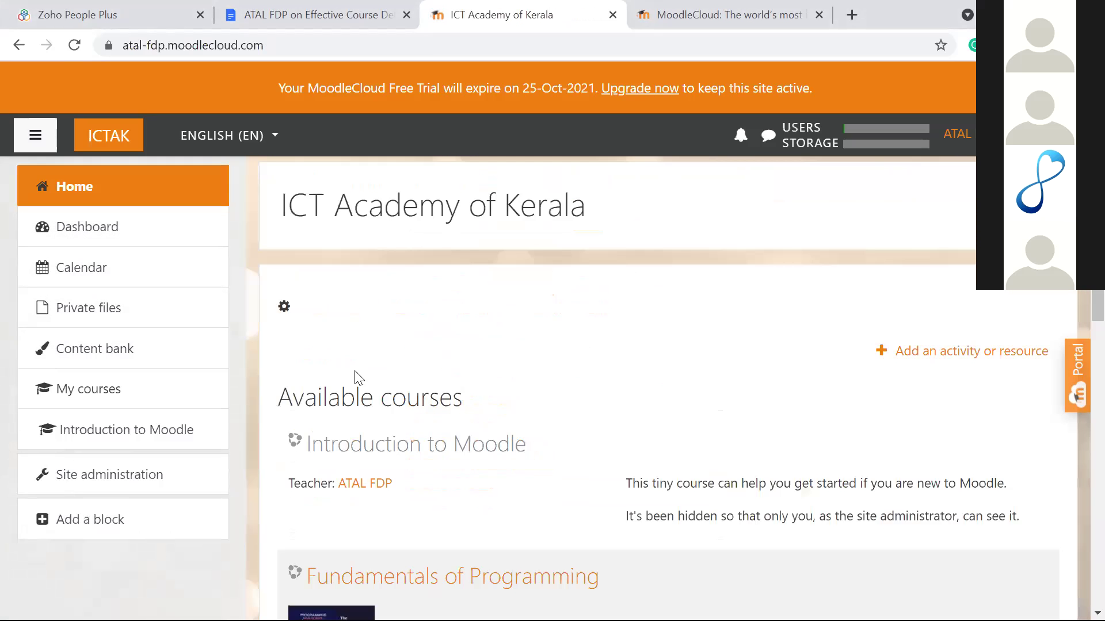
scroll(357, 375, down, 4)
scroll(355, 377, down, 4)
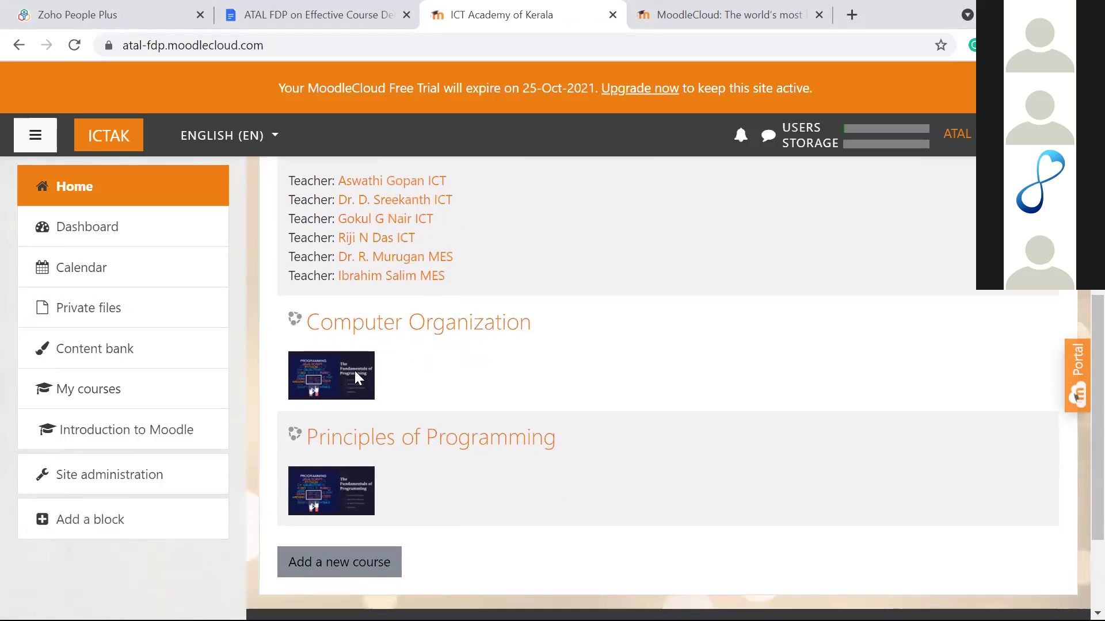
scroll(355, 377, down, 1)
scroll(355, 375, up, 1)
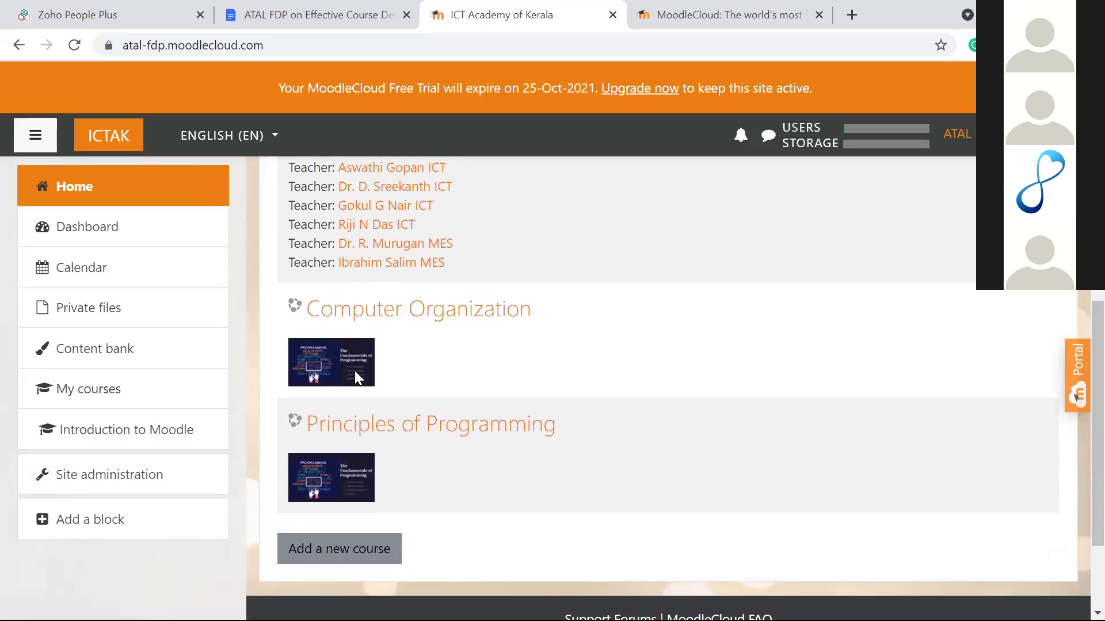
click(398, 423)
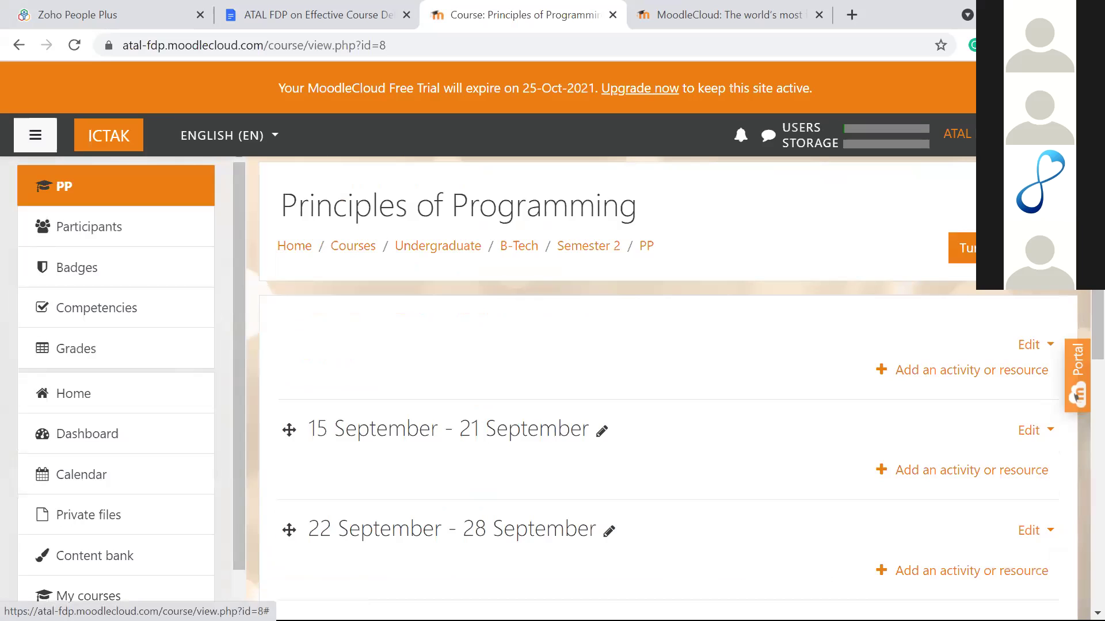
click(1044, 204)
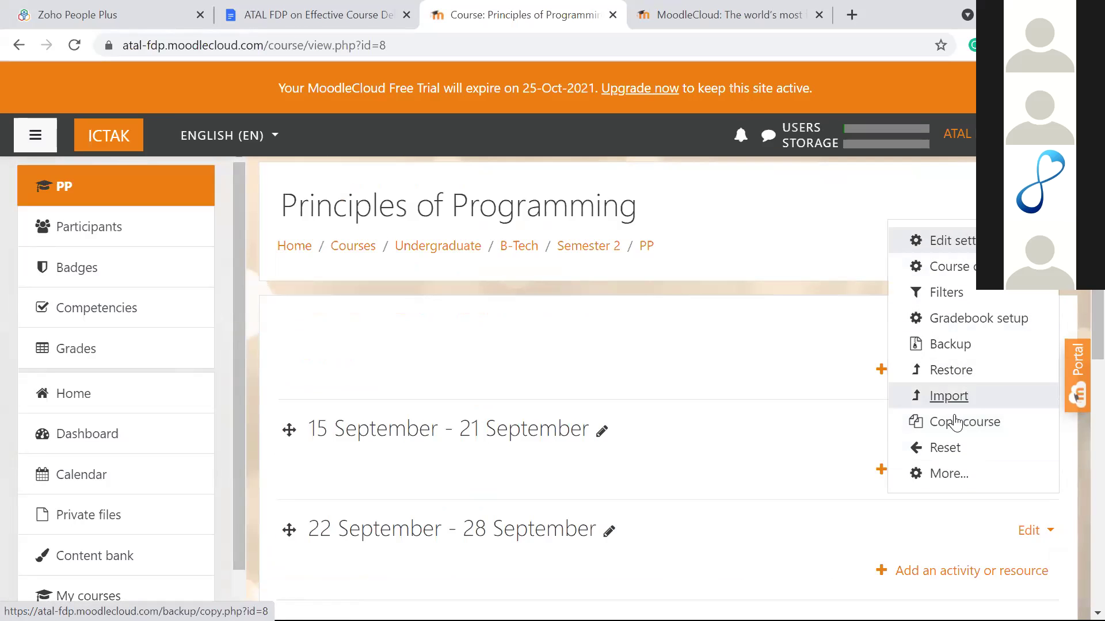
click(952, 243)
scroll(599, 337, down, 5)
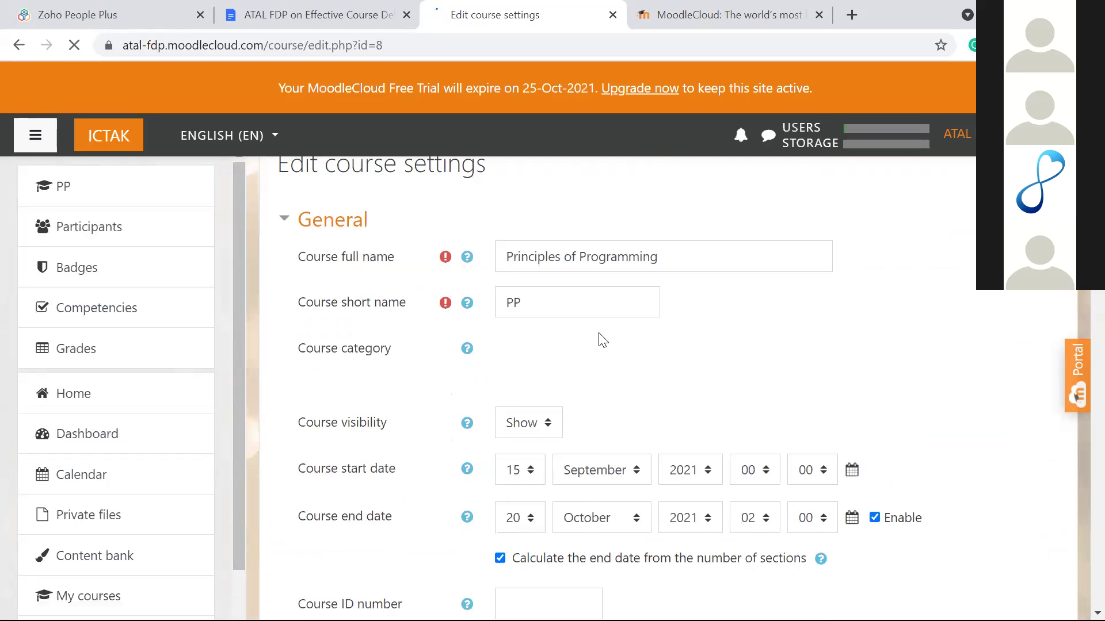
scroll(599, 337, down, 3)
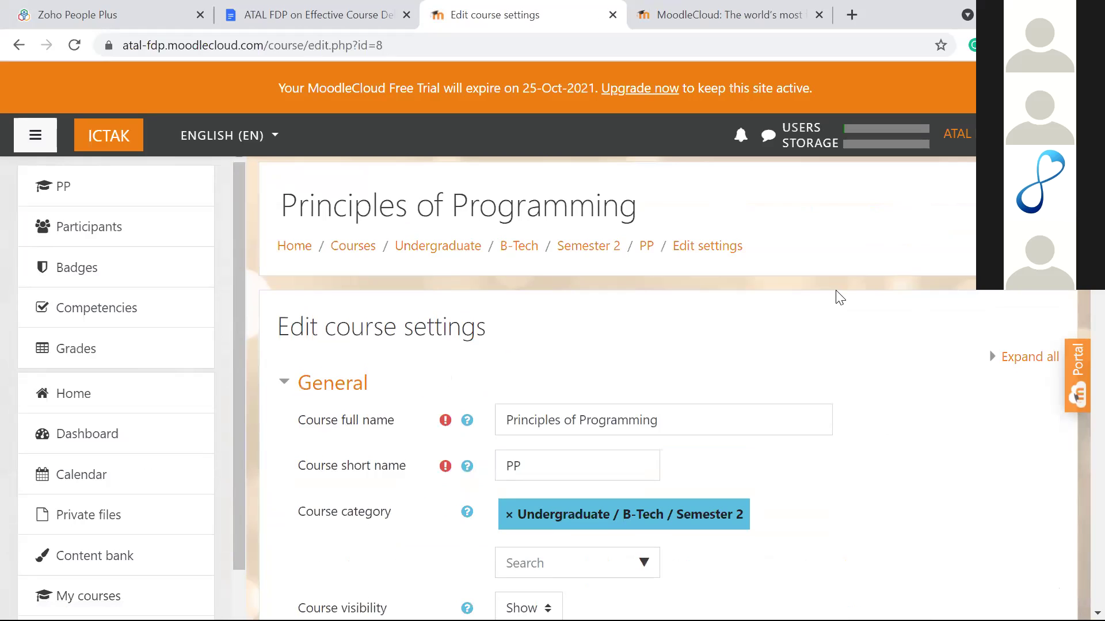
scroll(840, 298, down, 10)
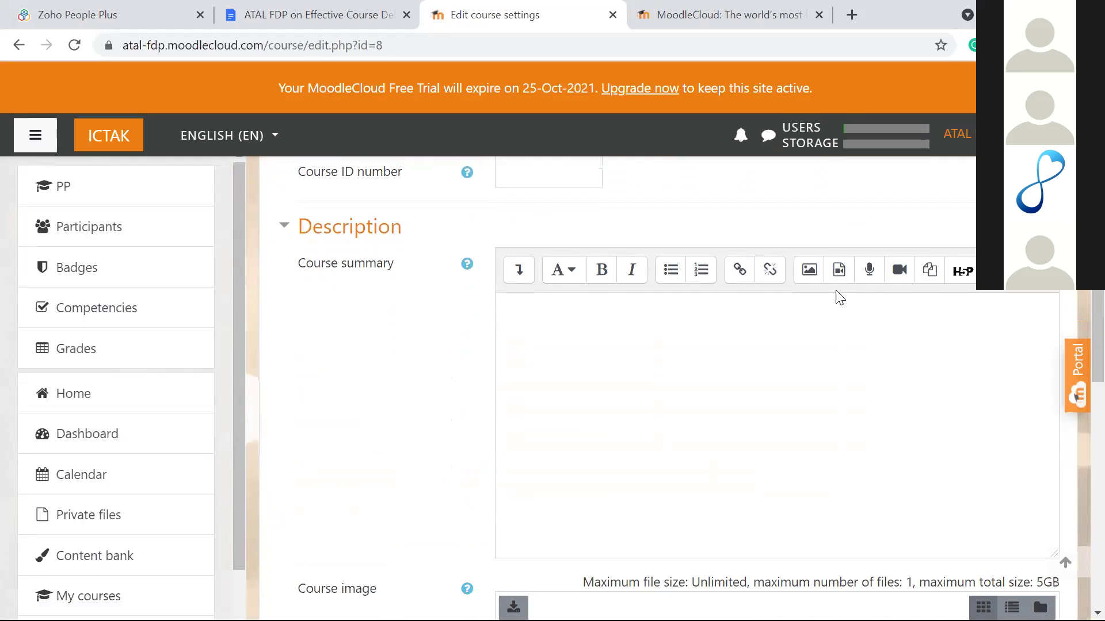
scroll(840, 298, up, 5)
scroll(840, 298, up, 1)
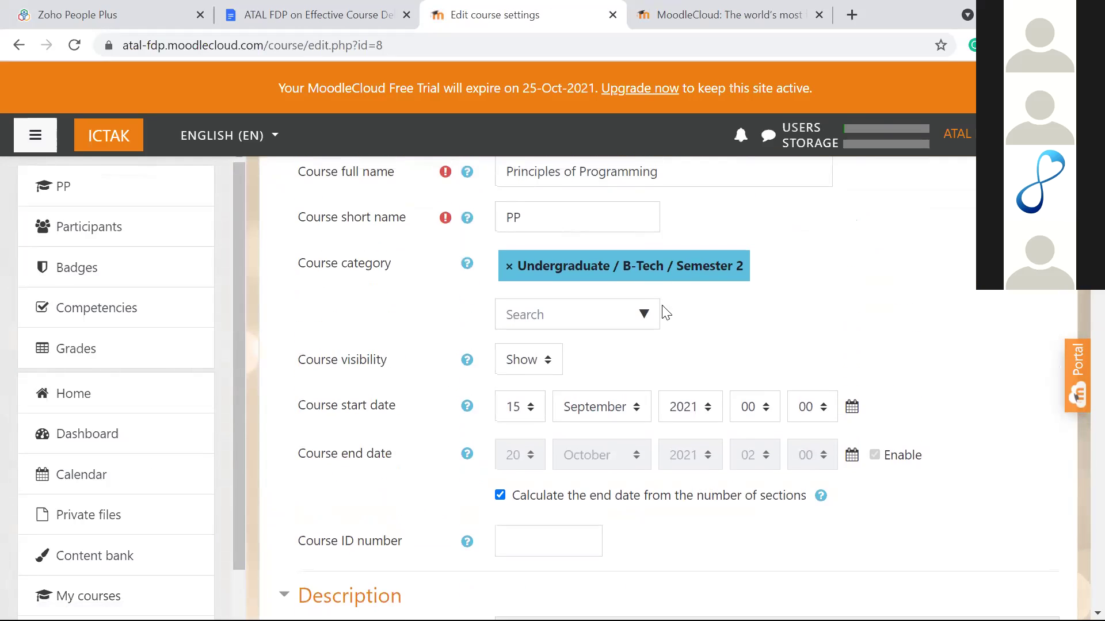
click(646, 314)
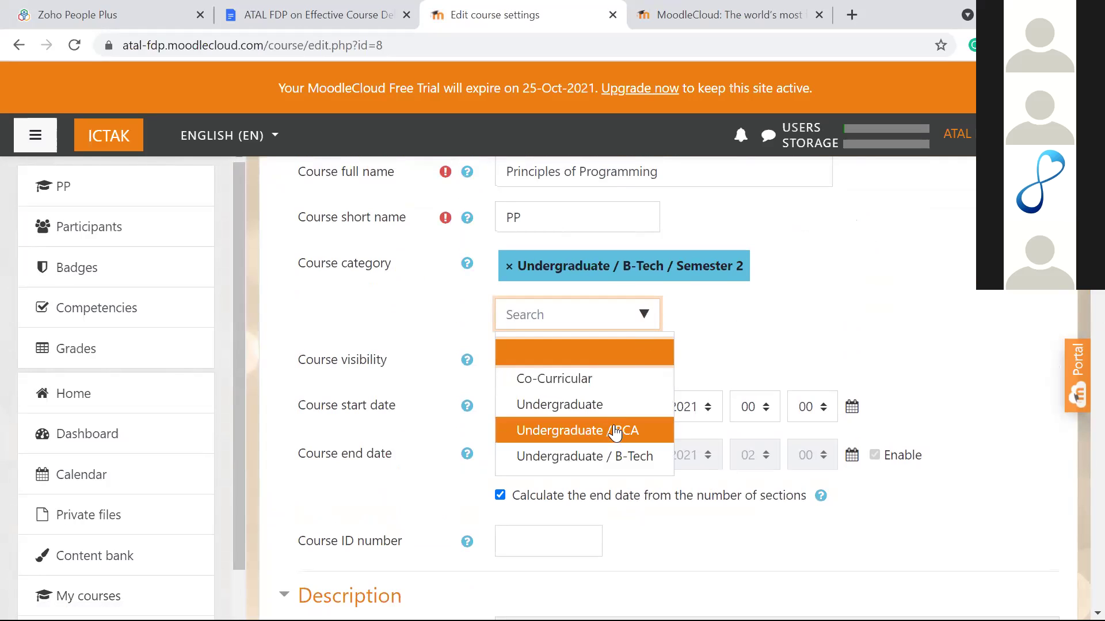
click(614, 454)
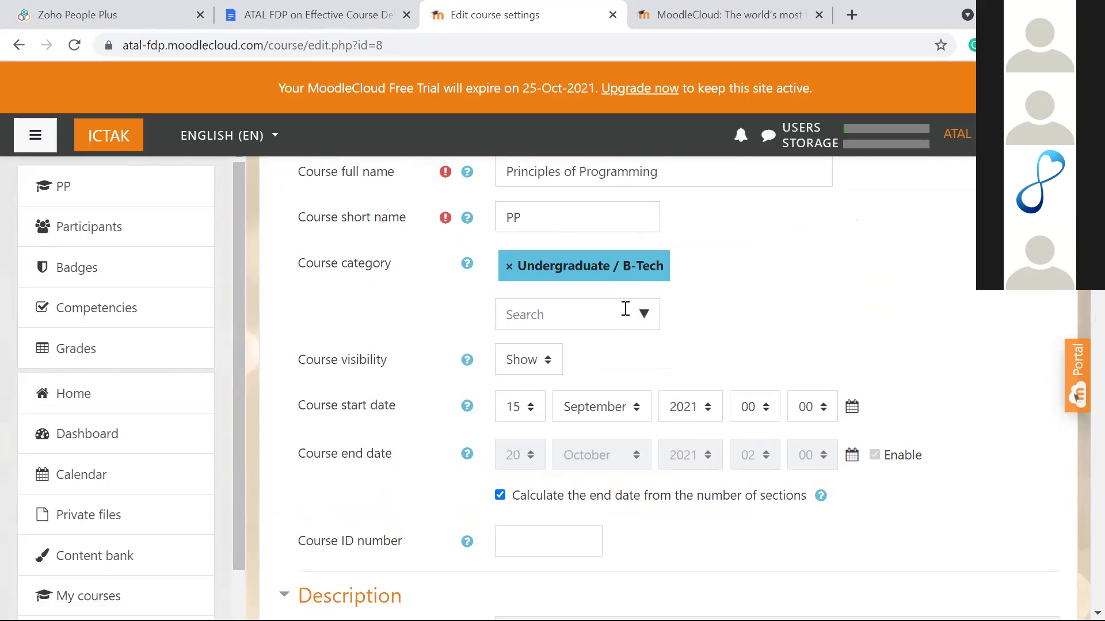
click(645, 330)
click(627, 433)
scroll(718, 338, down, 10)
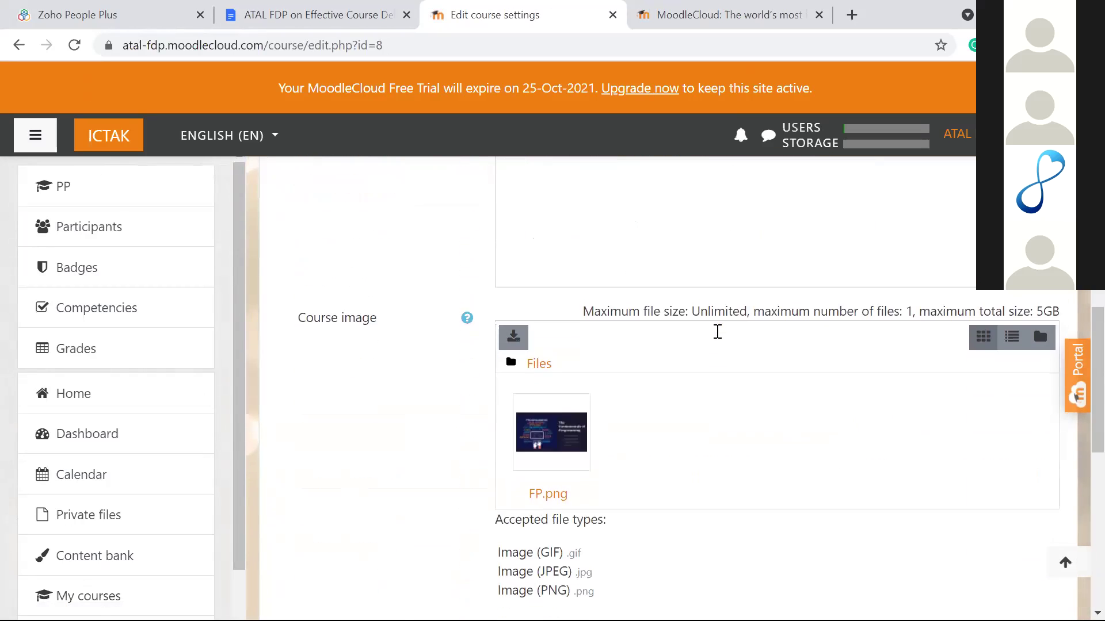
scroll(718, 334, down, 10)
click(649, 427)
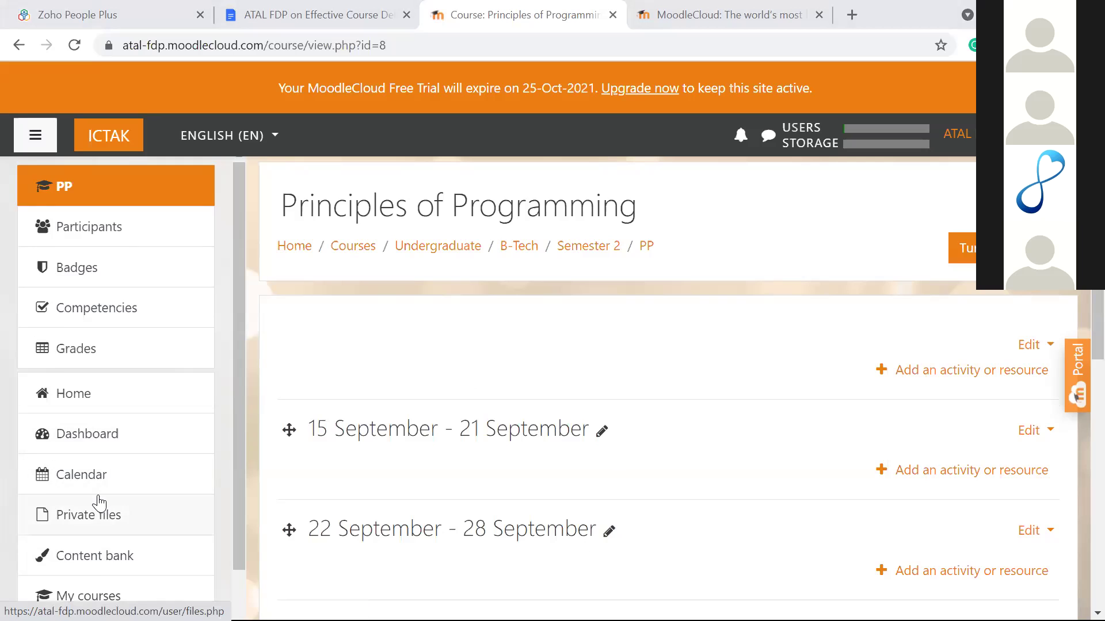
Step: Open Manage courses and categories from Site administration > Courses
scroll(136, 548, down, 2)
click(107, 582)
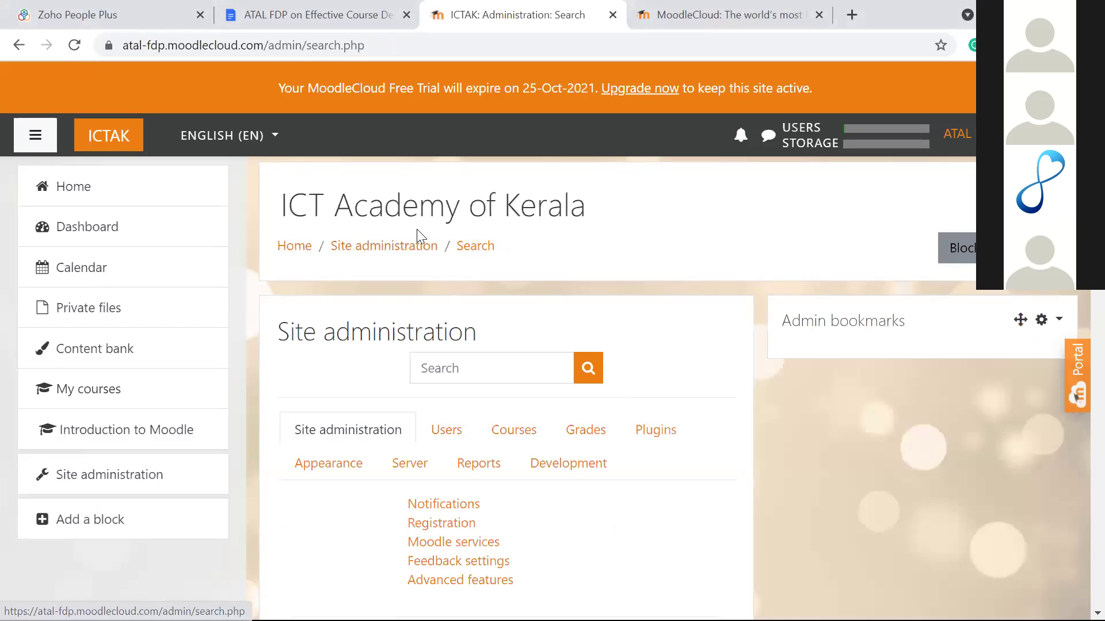
scroll(510, 259, down, 2)
click(511, 312)
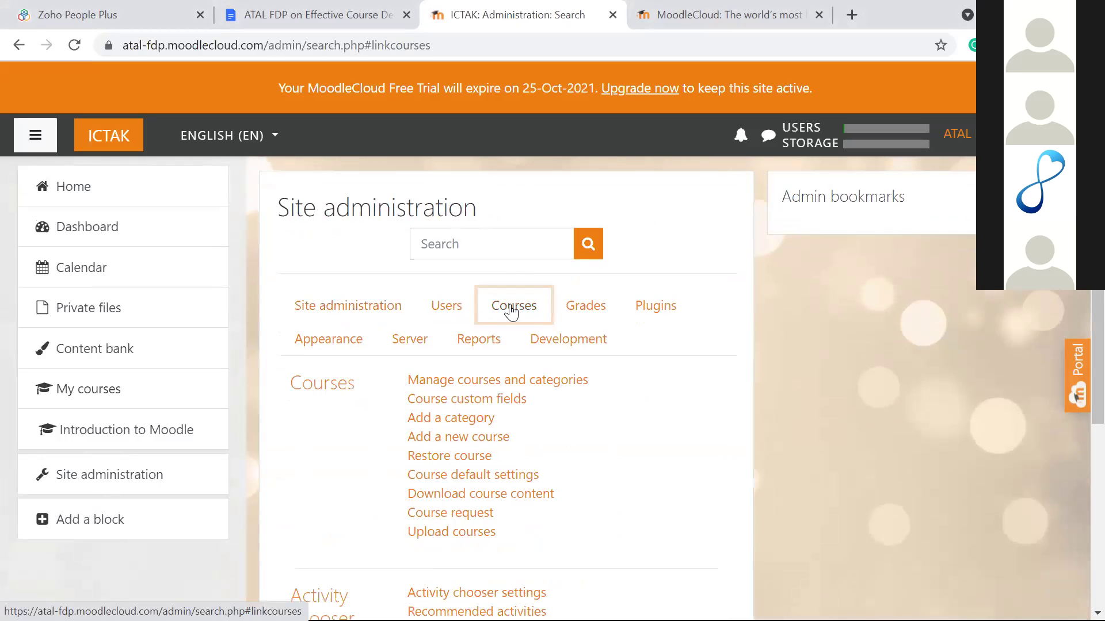
scroll(512, 312, down, 1)
scroll(514, 311, down, 3)
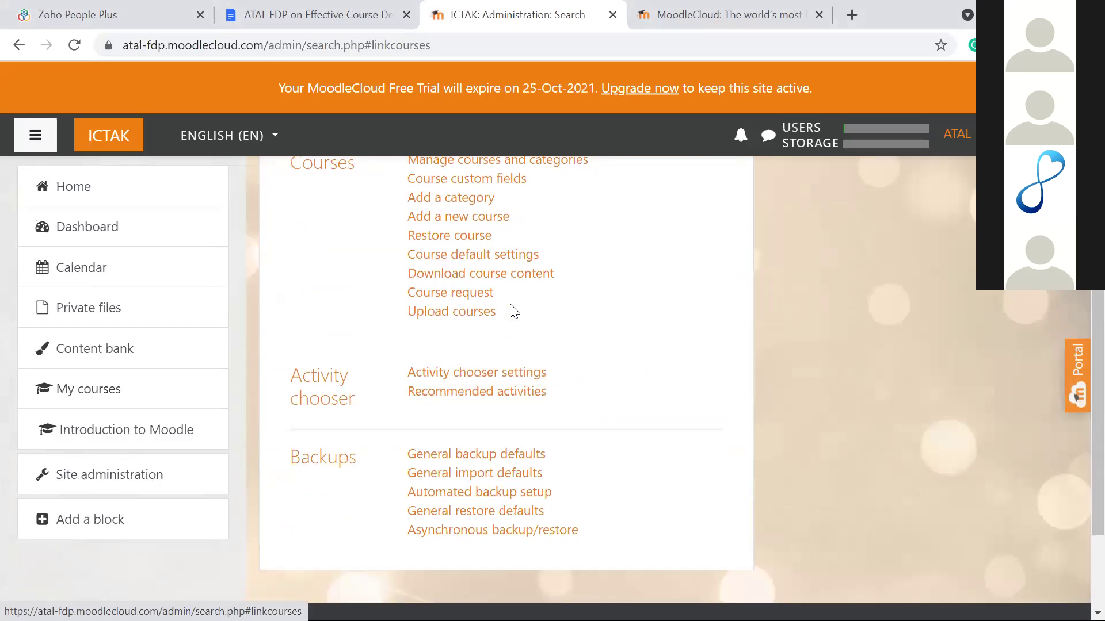
scroll(514, 311, down, 2)
scroll(513, 311, up, 3)
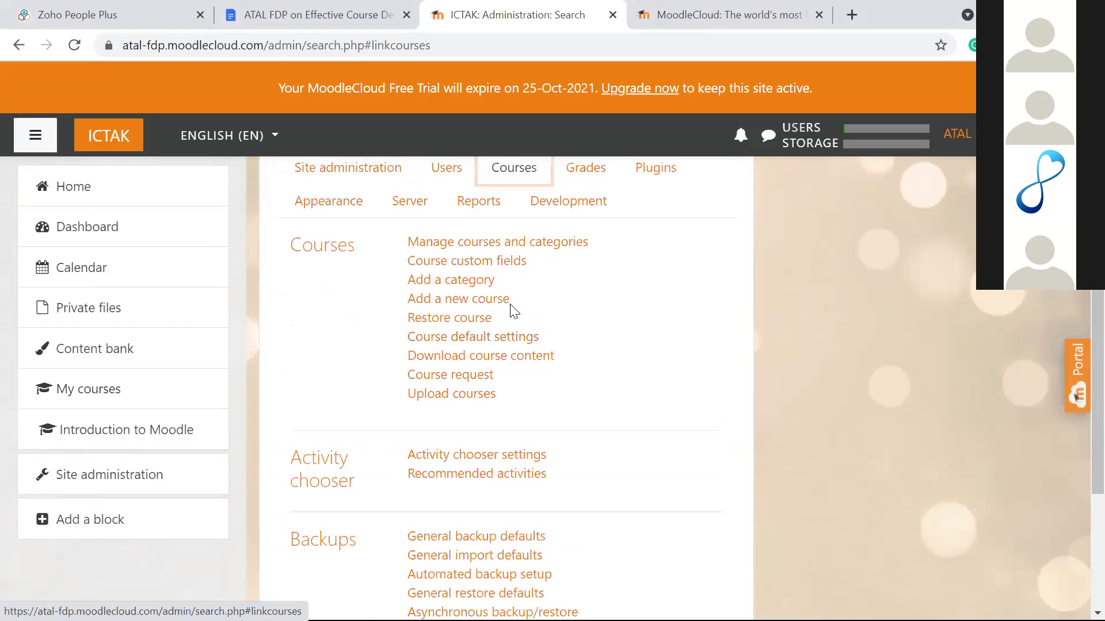
scroll(562, 313, up, 1)
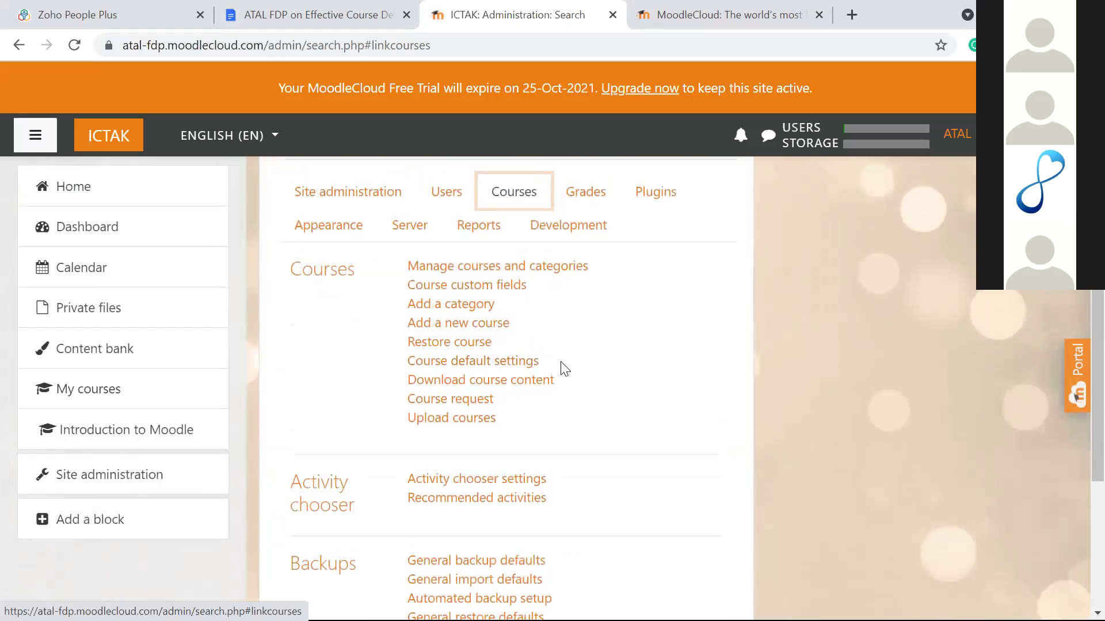
click(520, 276)
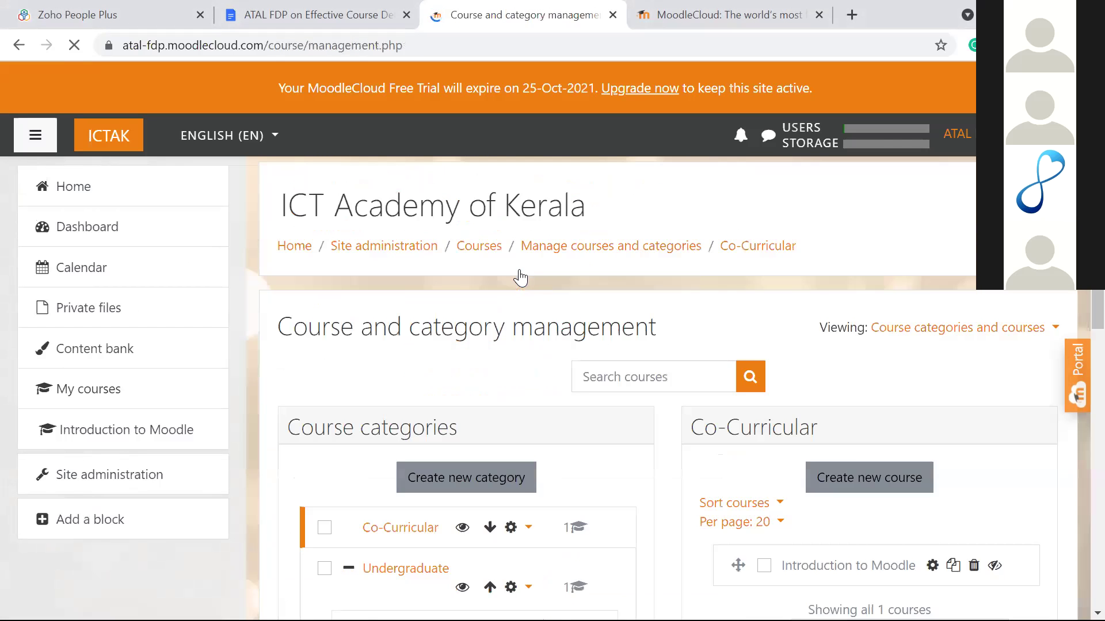
scroll(548, 331, down, 3)
scroll(549, 336, down, 2)
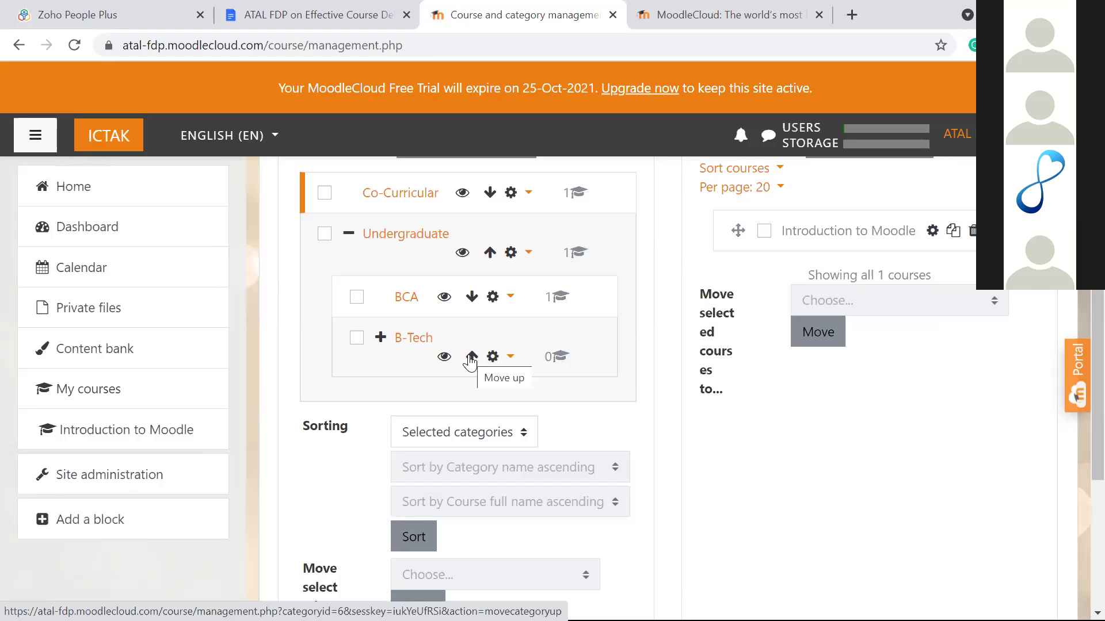
scroll(470, 362, up, 2)
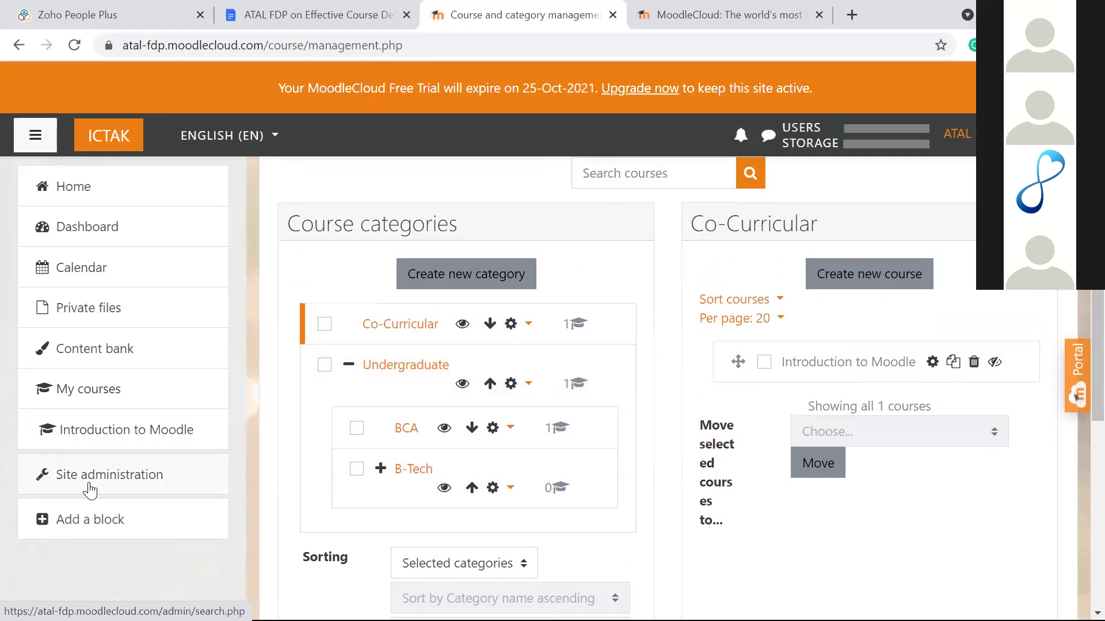
Step: Return via Site administration > Courses to the course and category management page
click(108, 476)
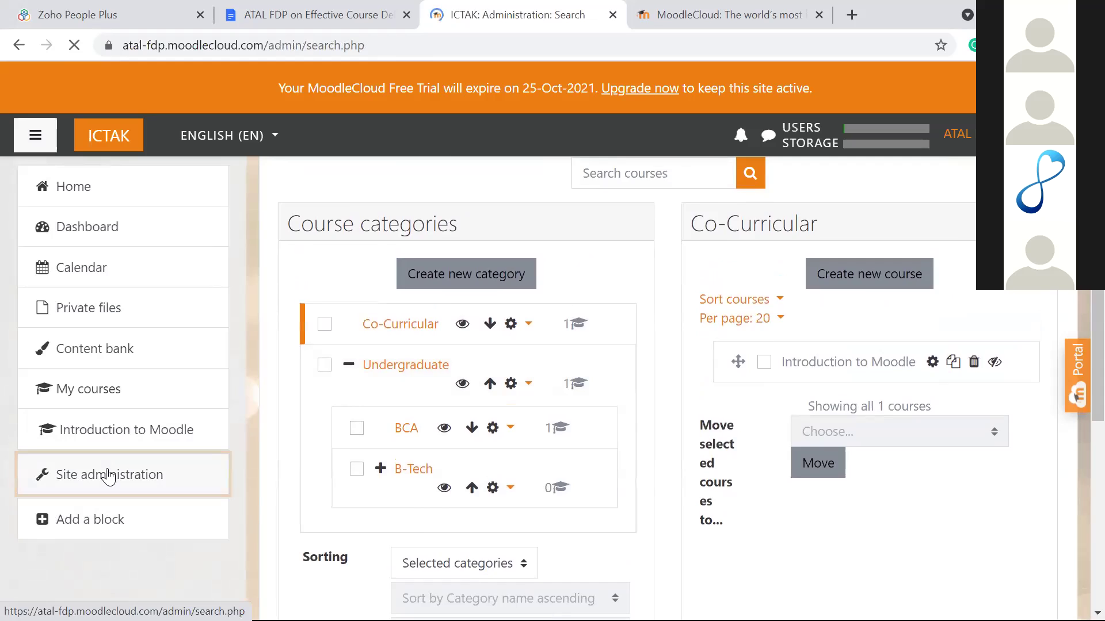
scroll(365, 390, down, 2)
click(511, 305)
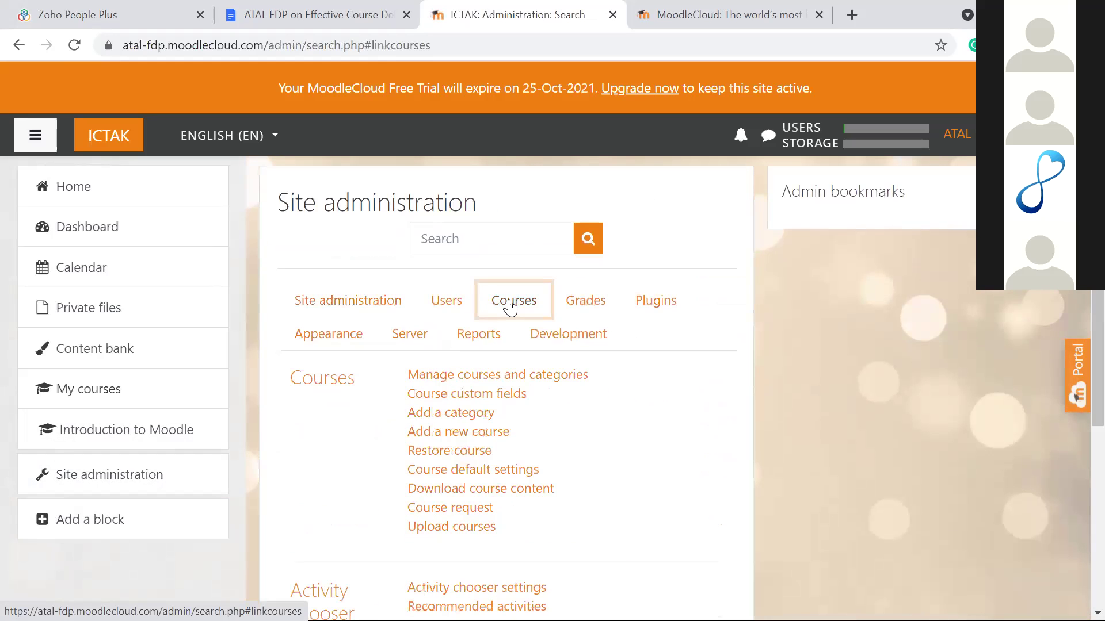
scroll(510, 308, down, 2)
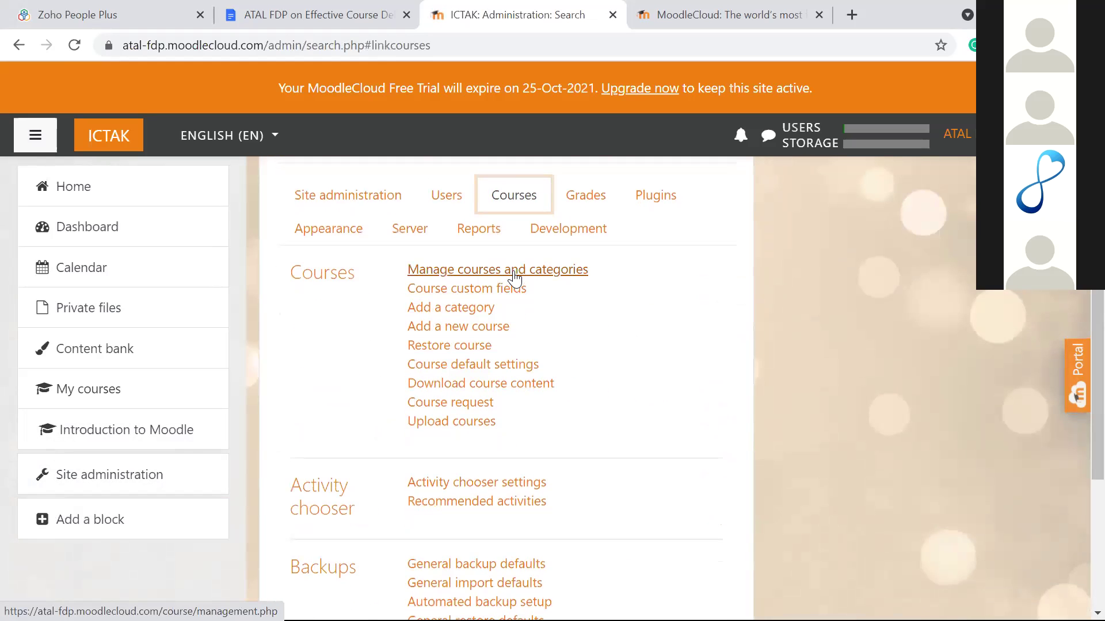
click(514, 275)
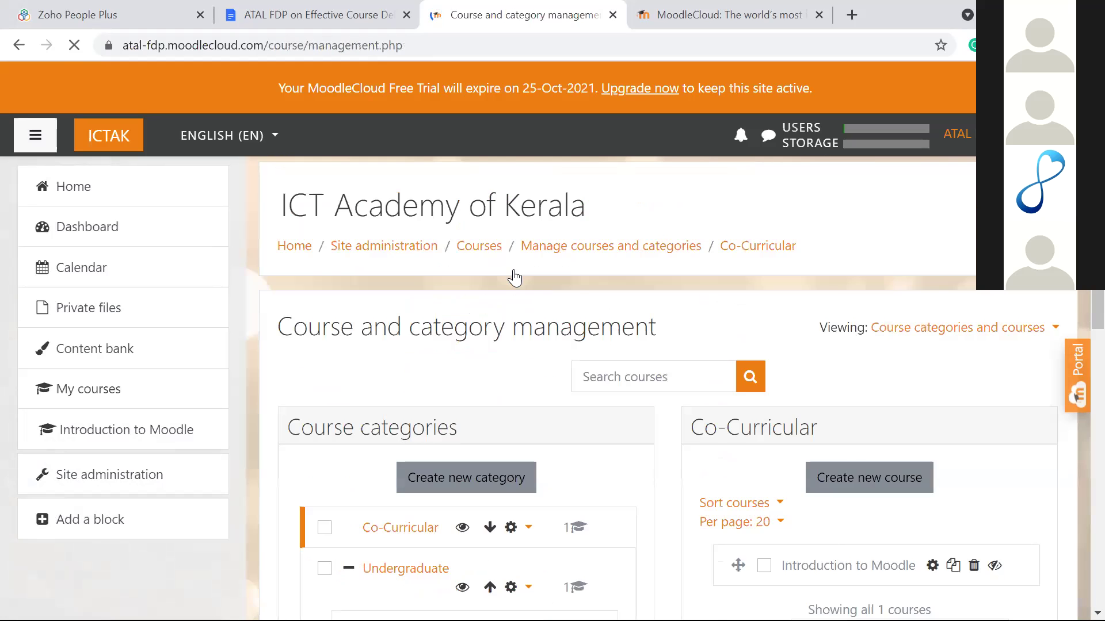
scroll(514, 276, down, 6)
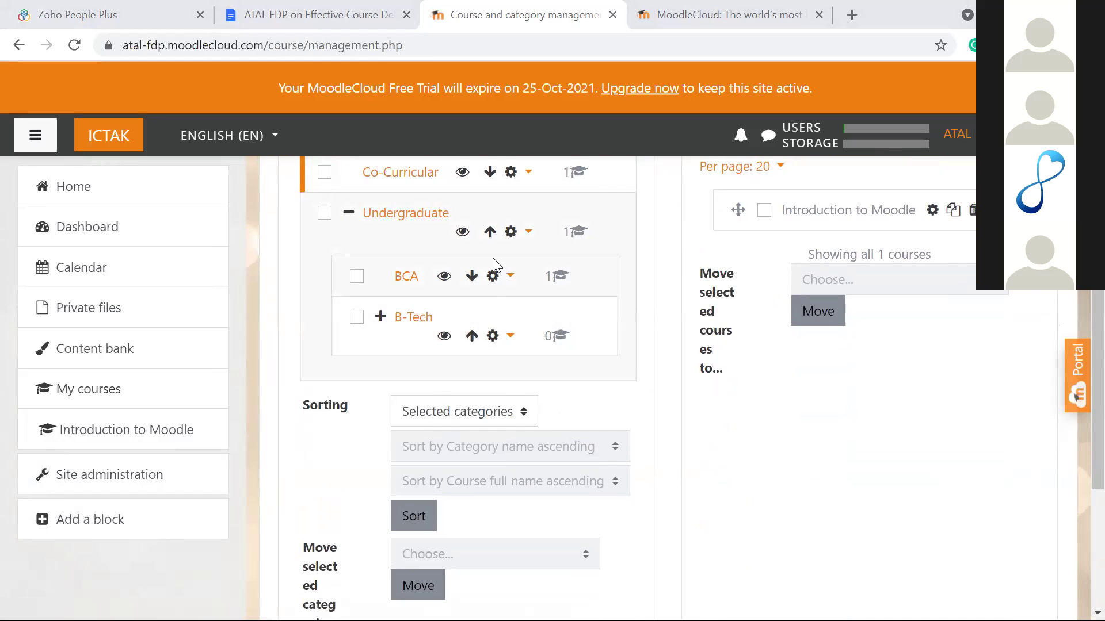
scroll(492, 259, up, 1)
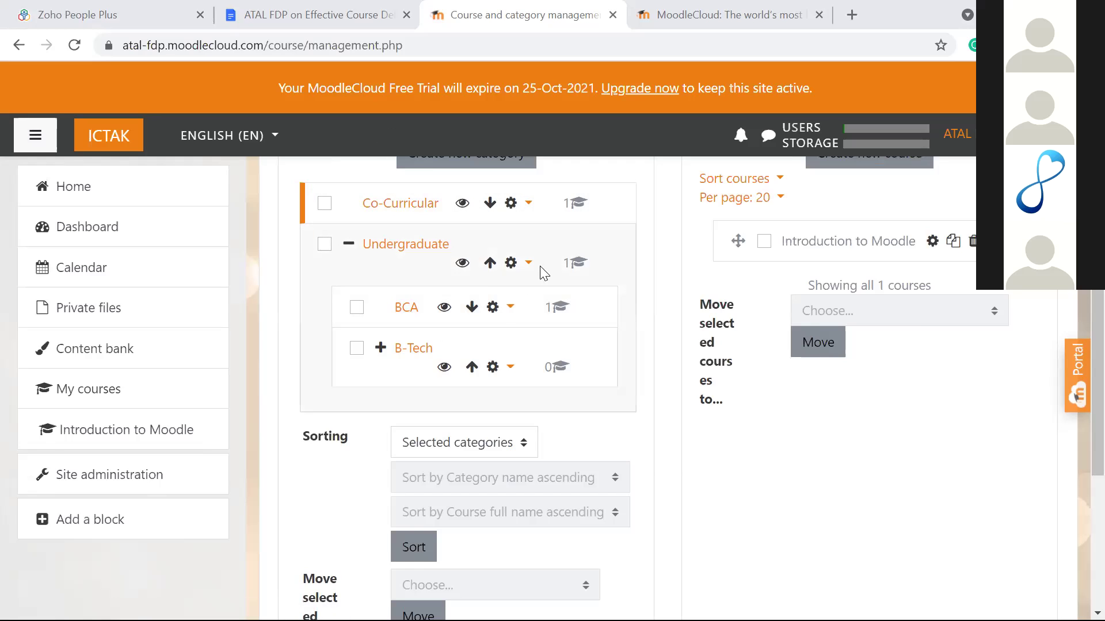
scroll(585, 383, down, 2)
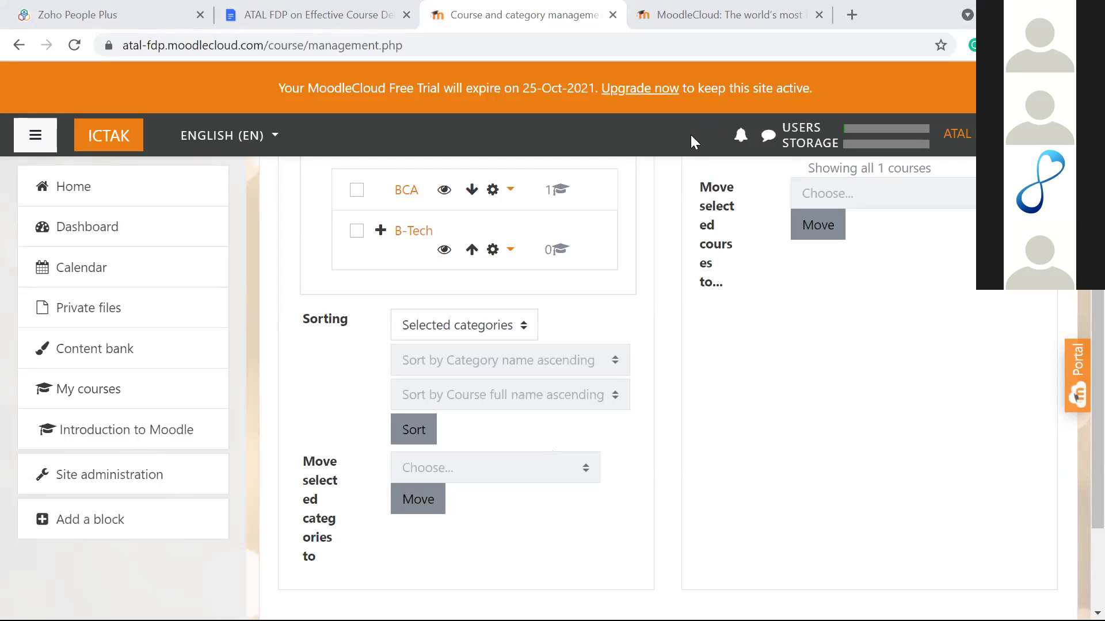
scroll(593, 309, up, 3)
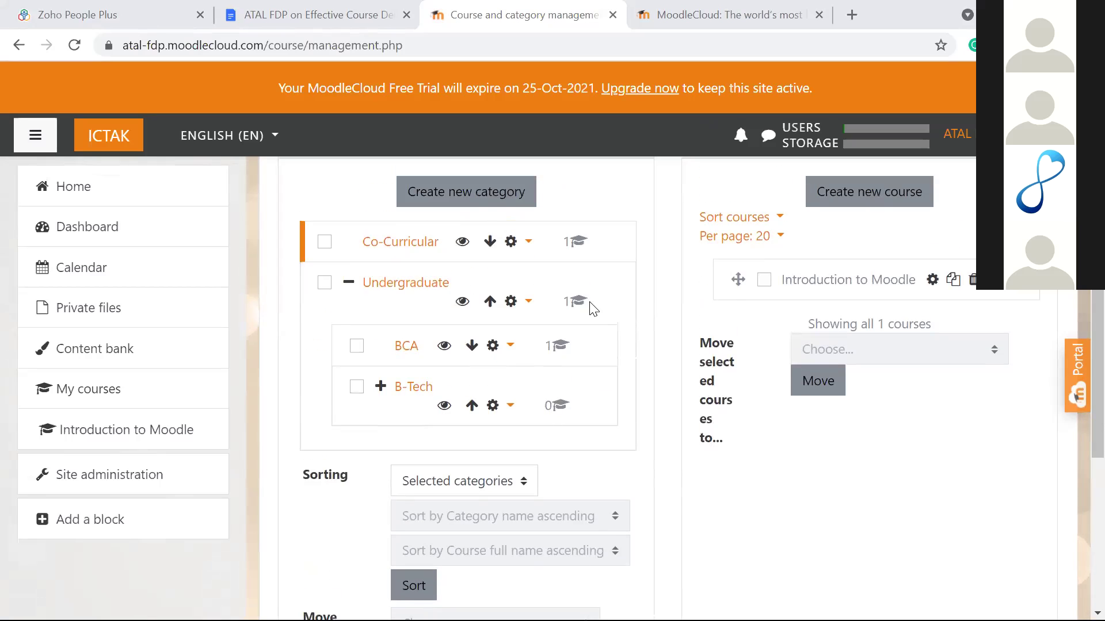
scroll(593, 309, up, 2)
scroll(593, 309, down, 2)
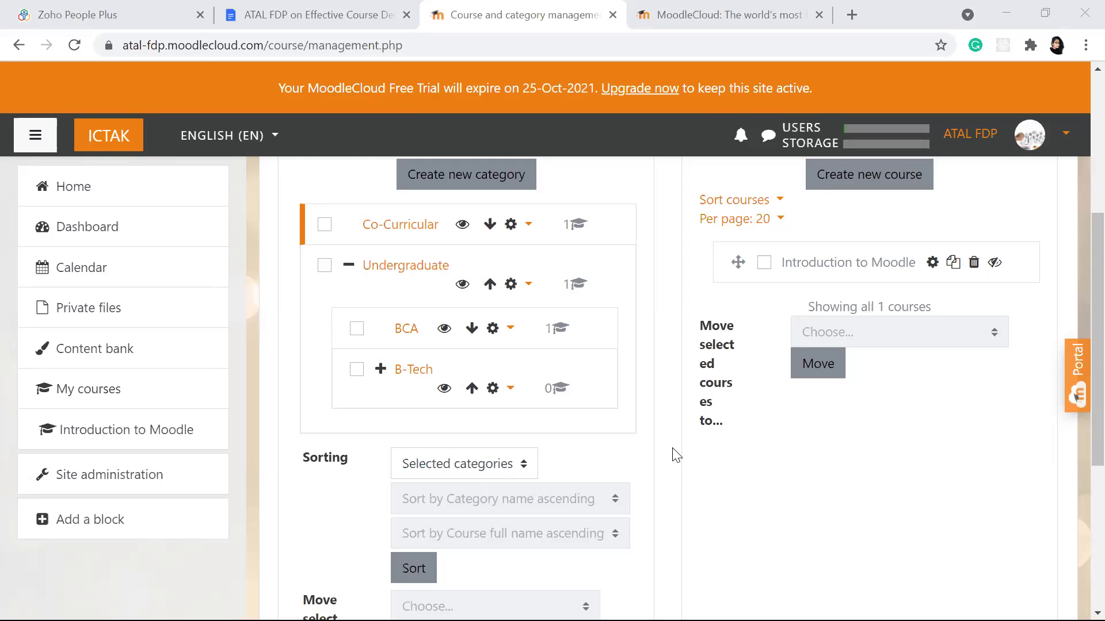
scroll(543, 271, up, 5)
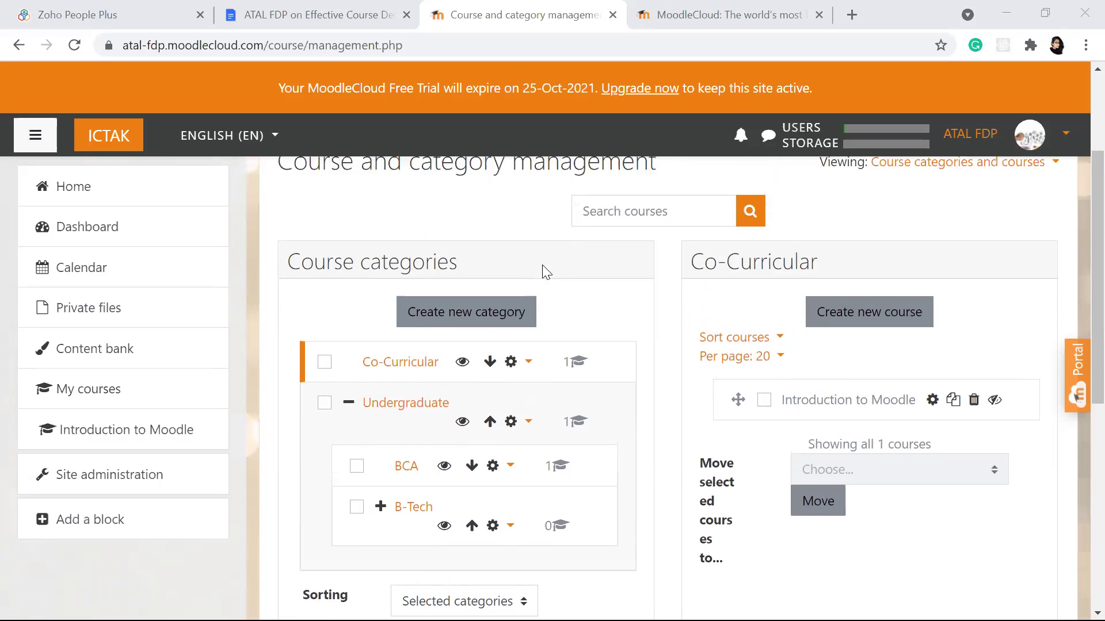
scroll(542, 271, down, 3)
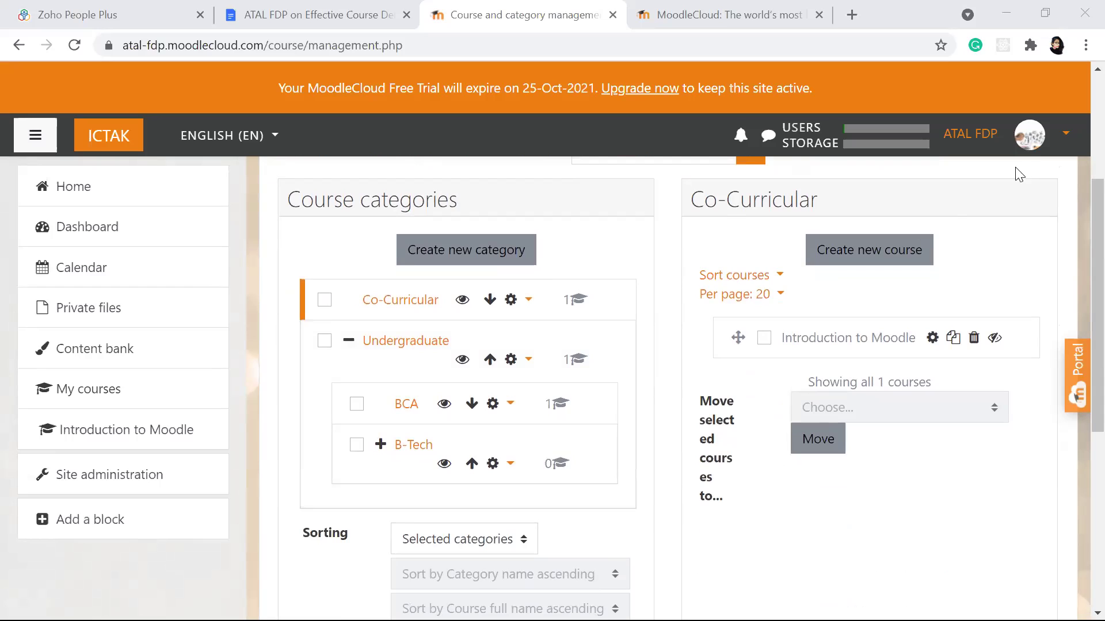
click(1065, 141)
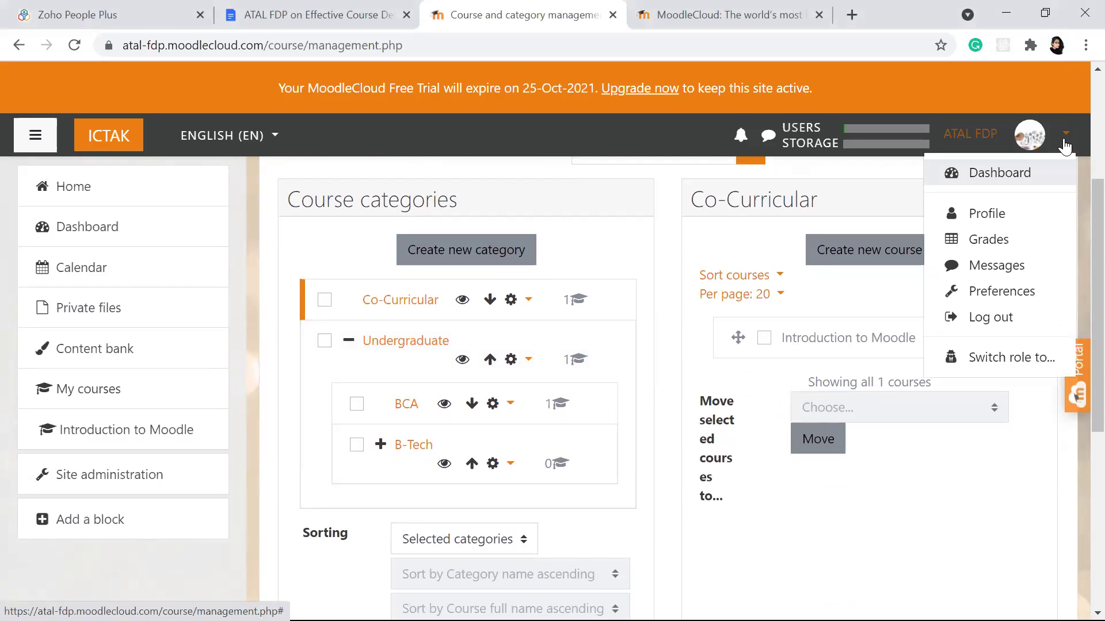
key(Escape)
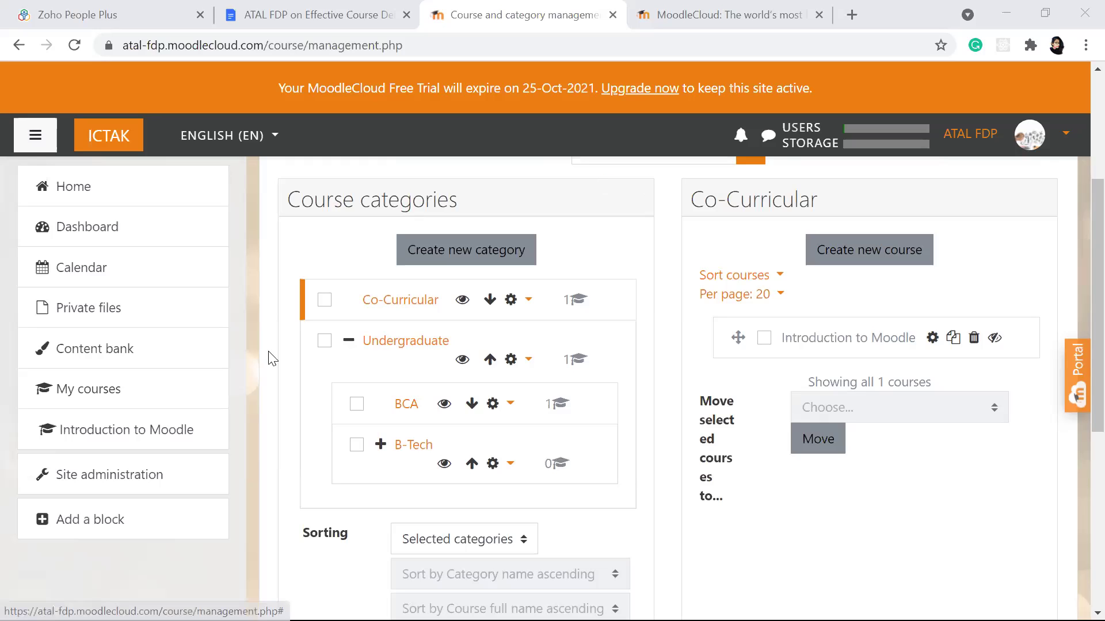
Step: Go to the site home and open Fundamentals of Programming from Available courses
click(78, 196)
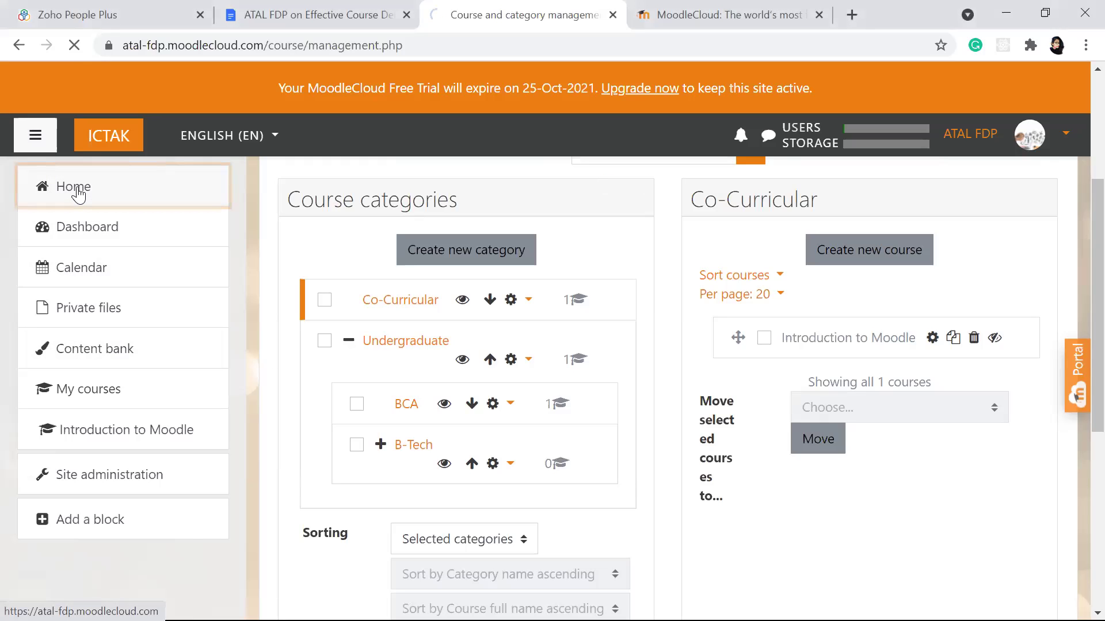
scroll(392, 395, down, 10)
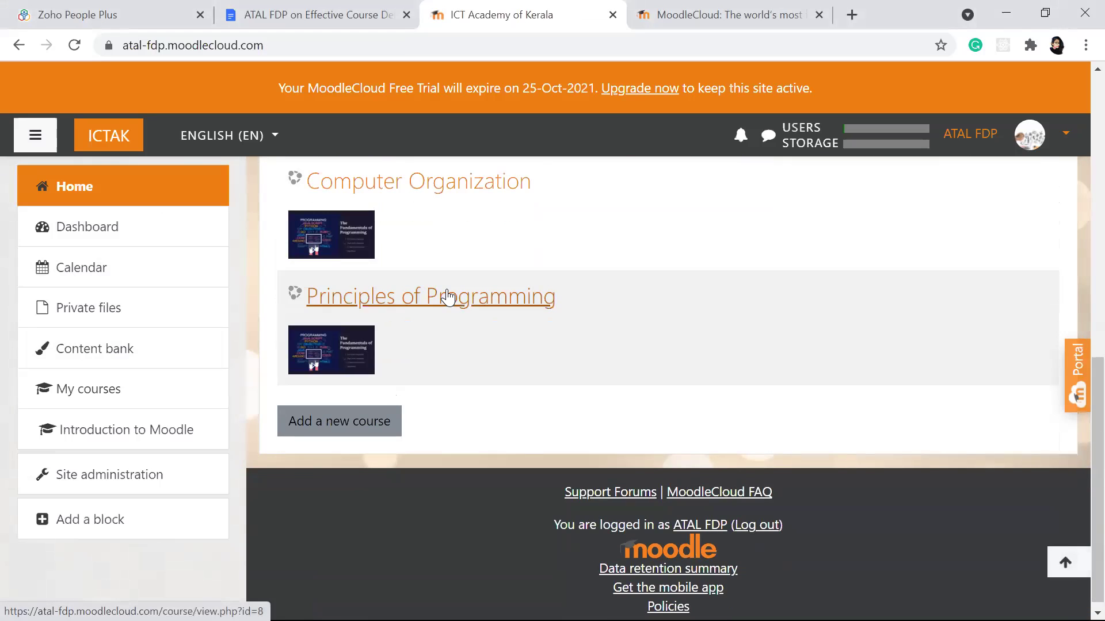
scroll(447, 294, up, 7)
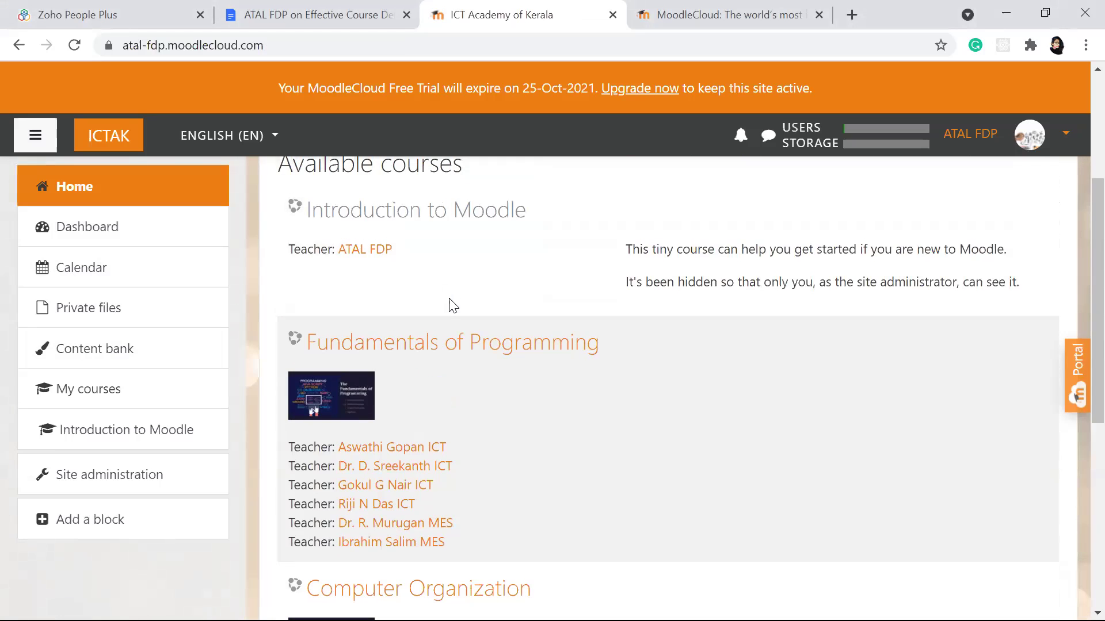
click(443, 336)
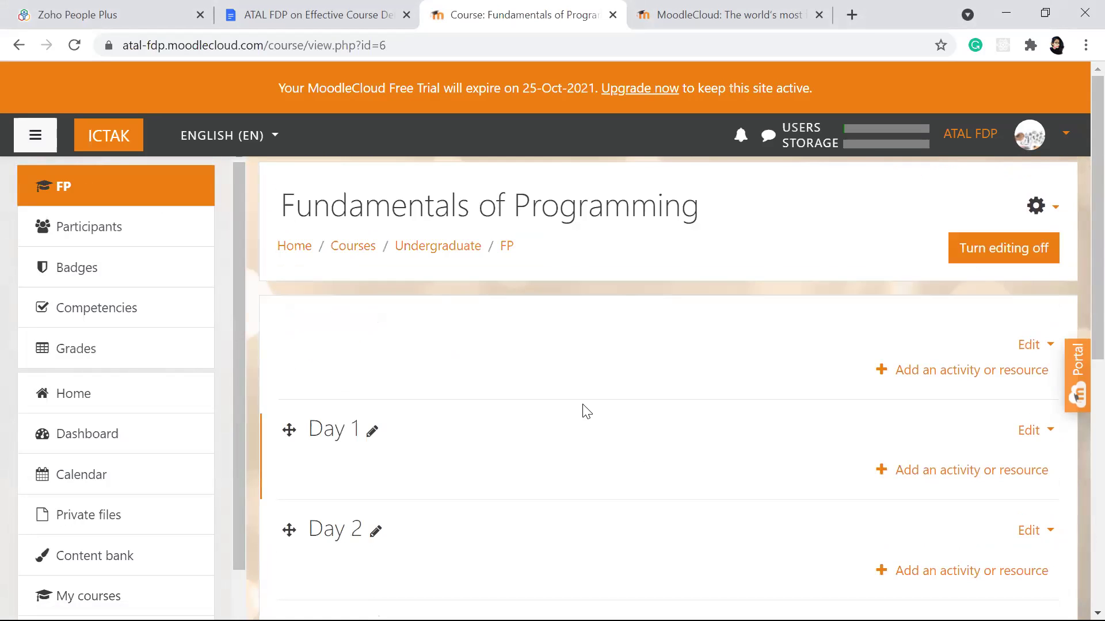
Step: Scroll down the Fundamentals of Programming page to view its Day sections
scroll(586, 411, down, 8)
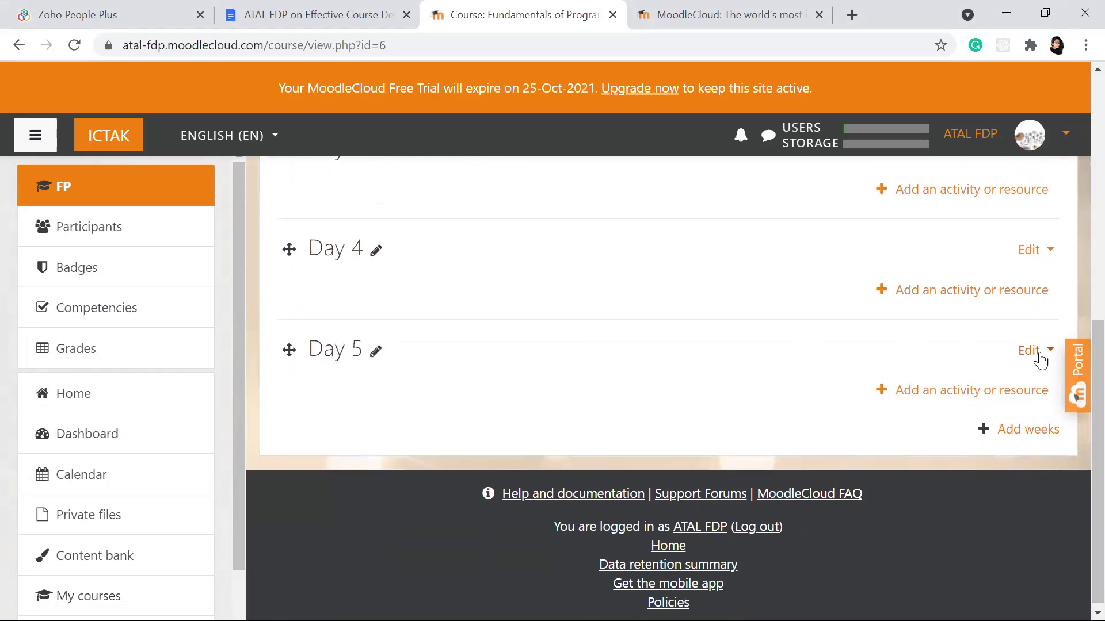
Step: Hide the Day 5 week from students using its Edit menu
click(1036, 351)
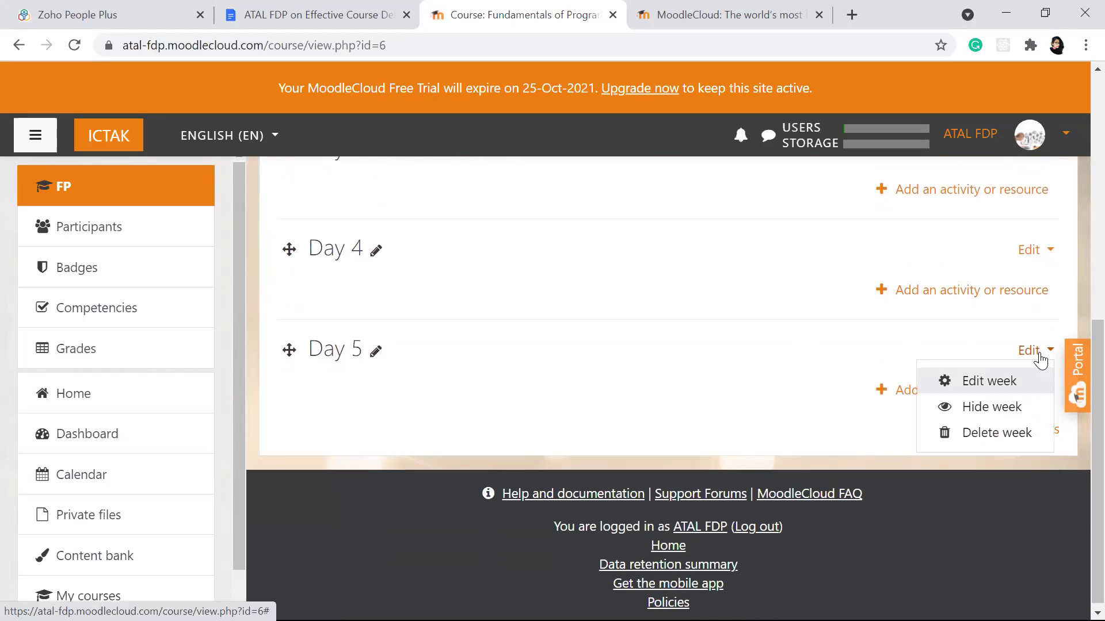
click(982, 415)
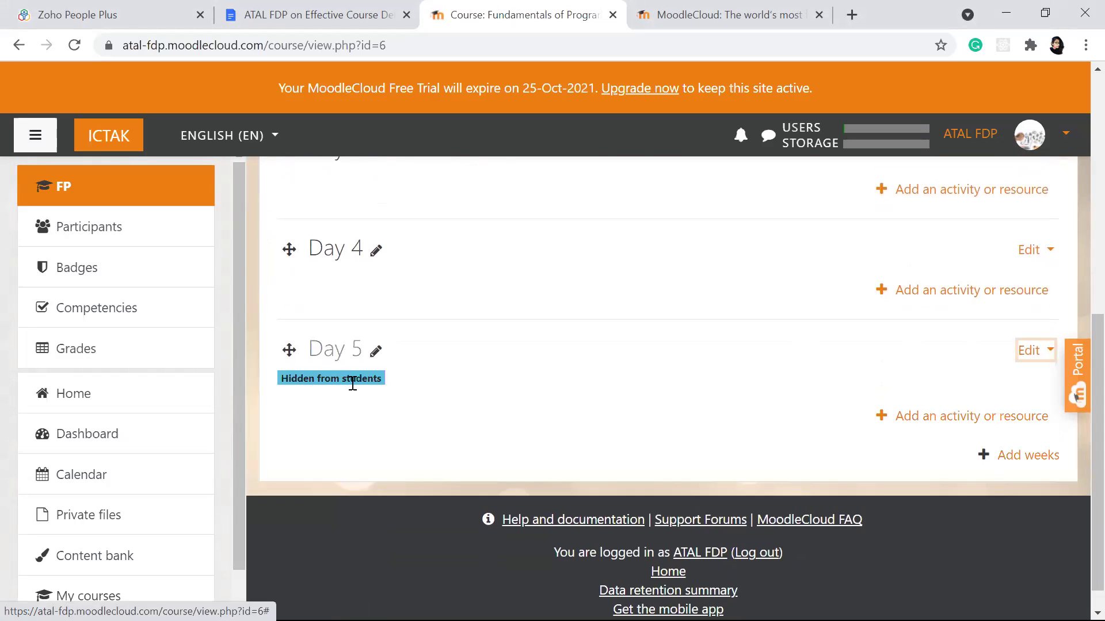
scroll(351, 390, up, 5)
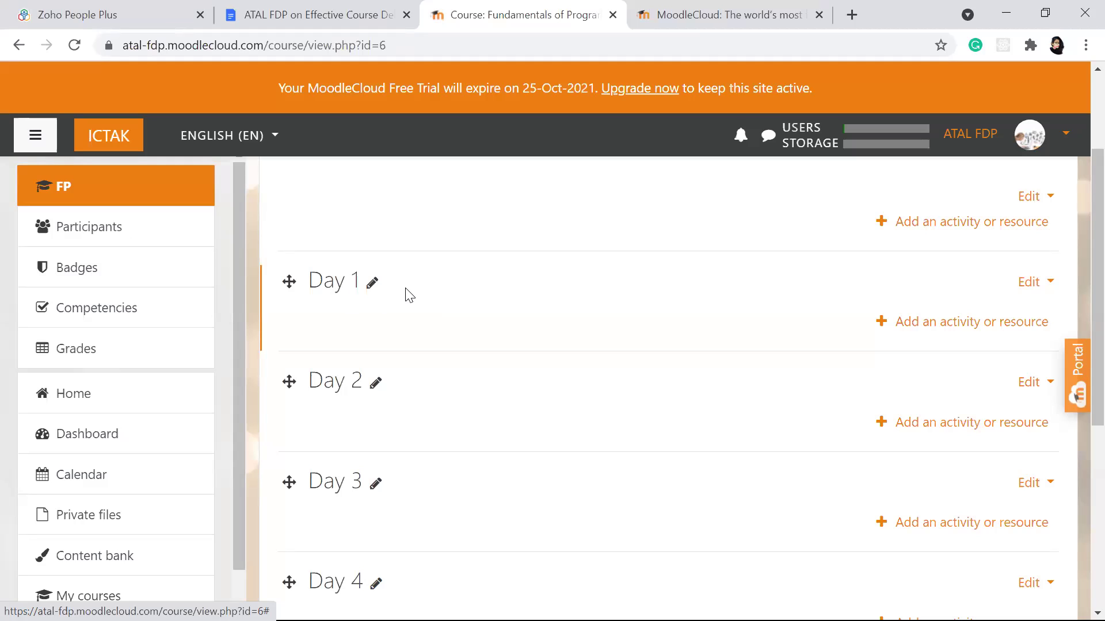
scroll(397, 297, down, 1)
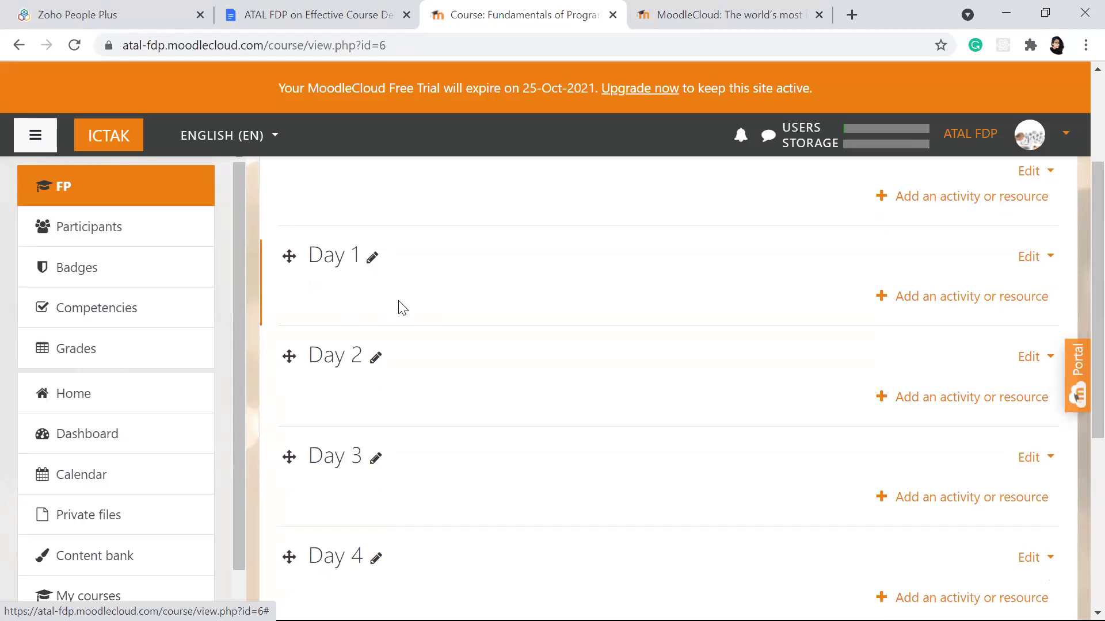
scroll(401, 308, down, 3)
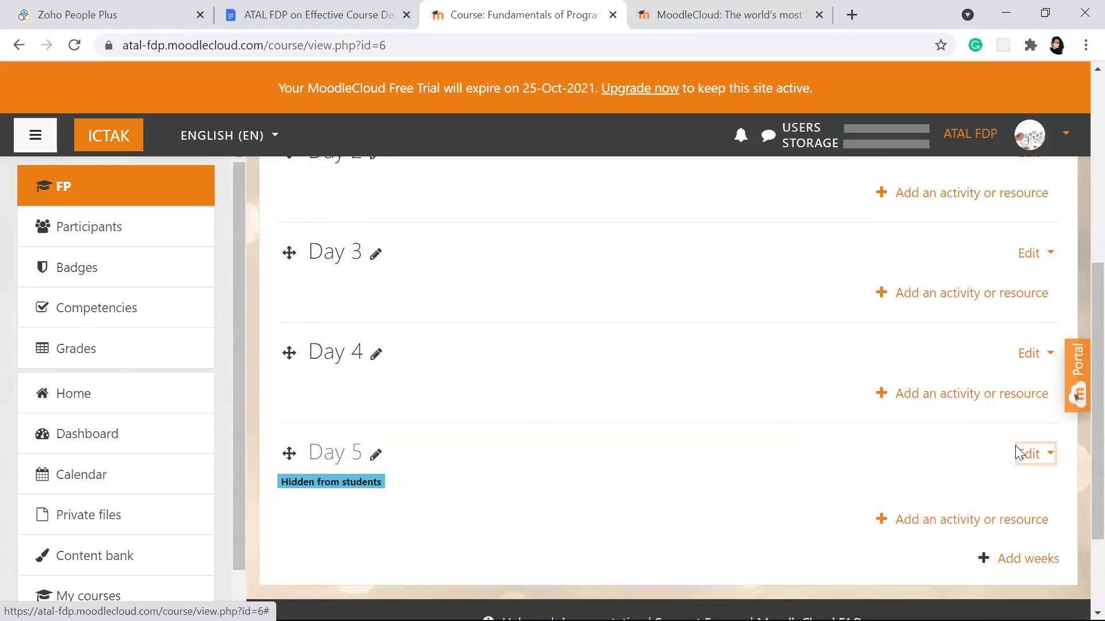
Step: Toggle Day 5 visible to students and then hidden again
click(1031, 457)
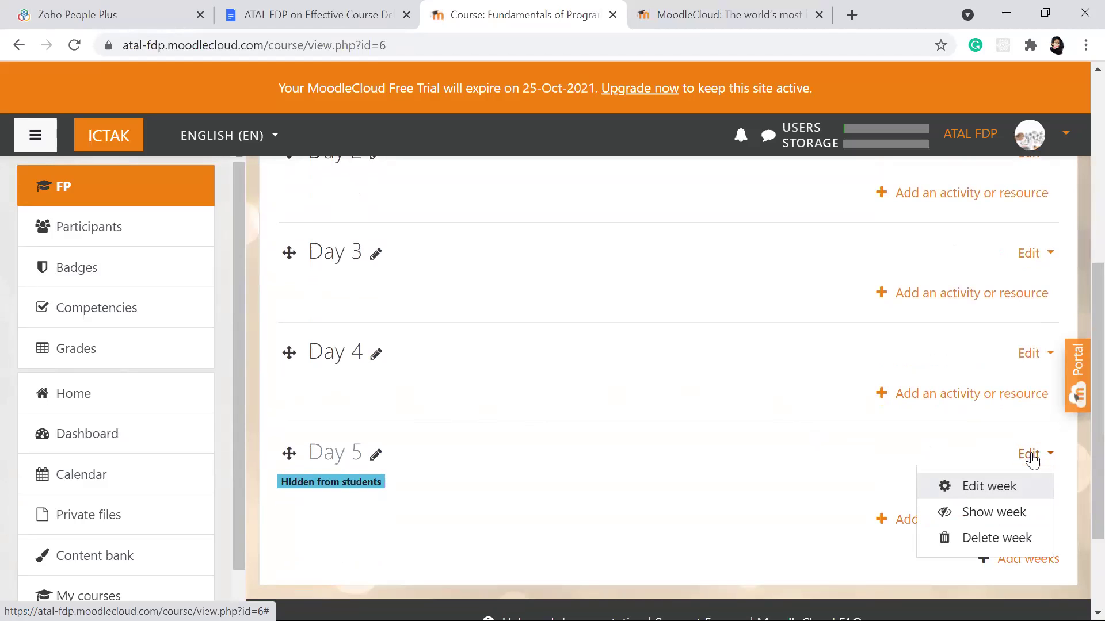
click(994, 514)
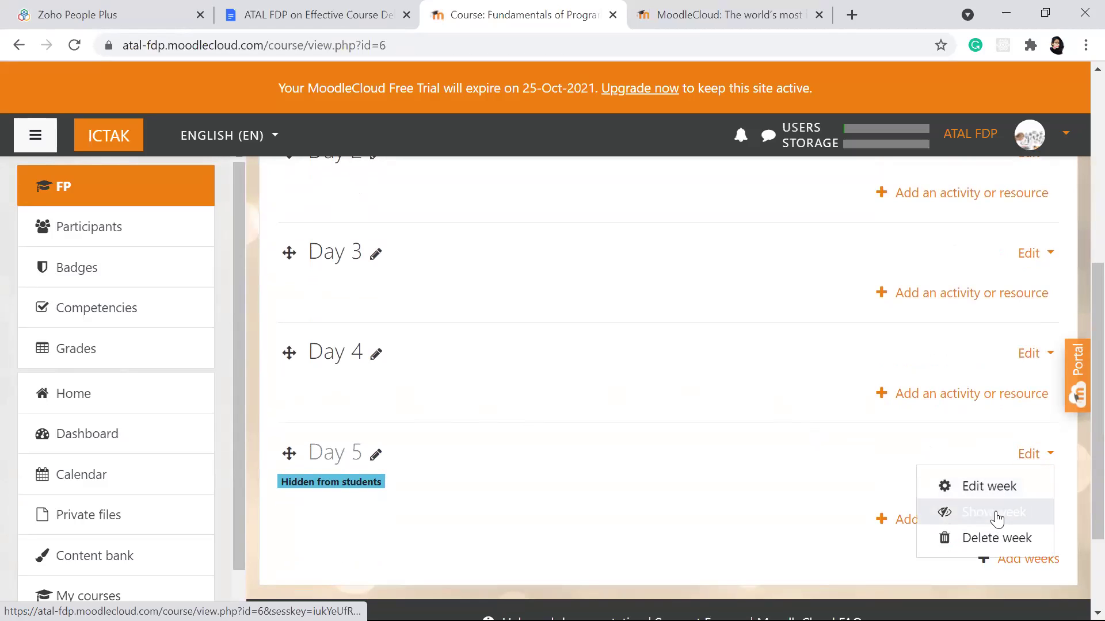
click(1034, 457)
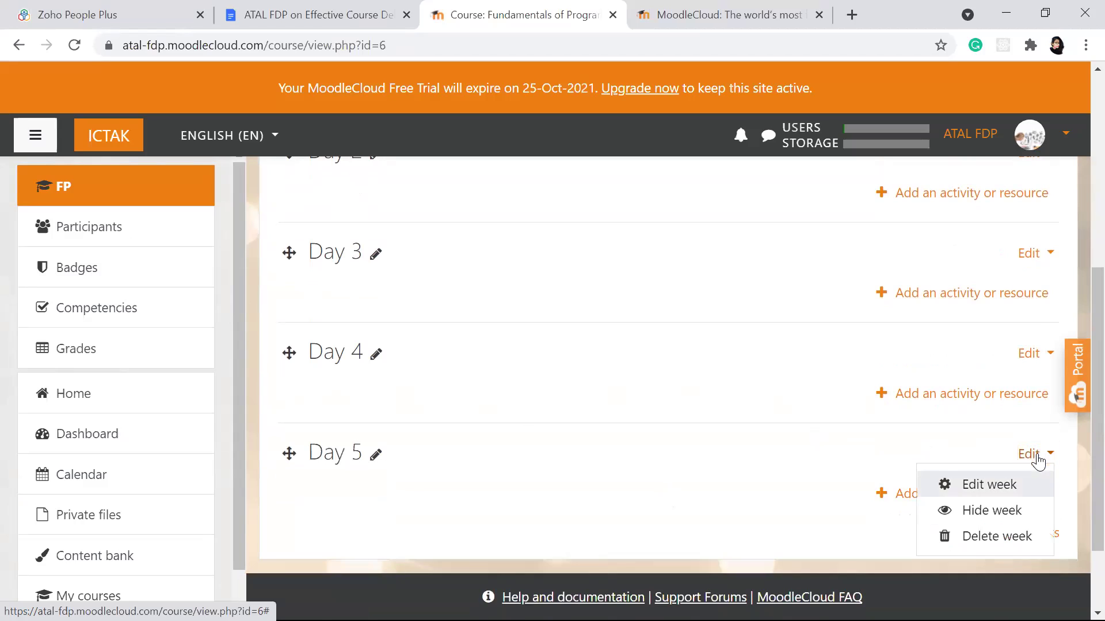
click(987, 512)
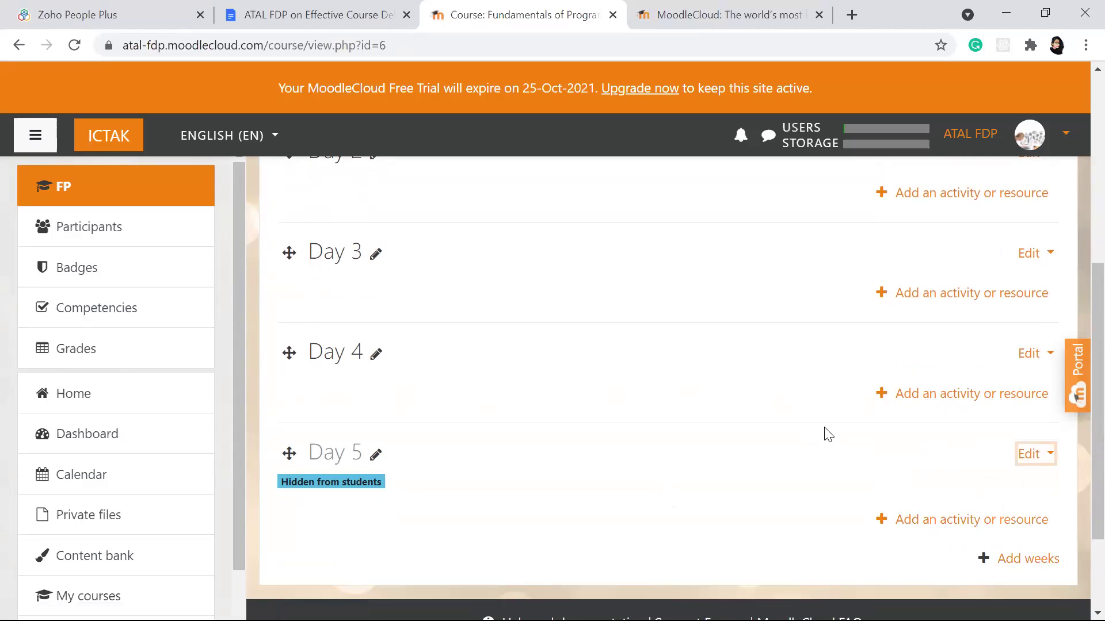
Step: Check the Day 4 and Day 2 edit menus without changes, then open the account menu
click(1027, 354)
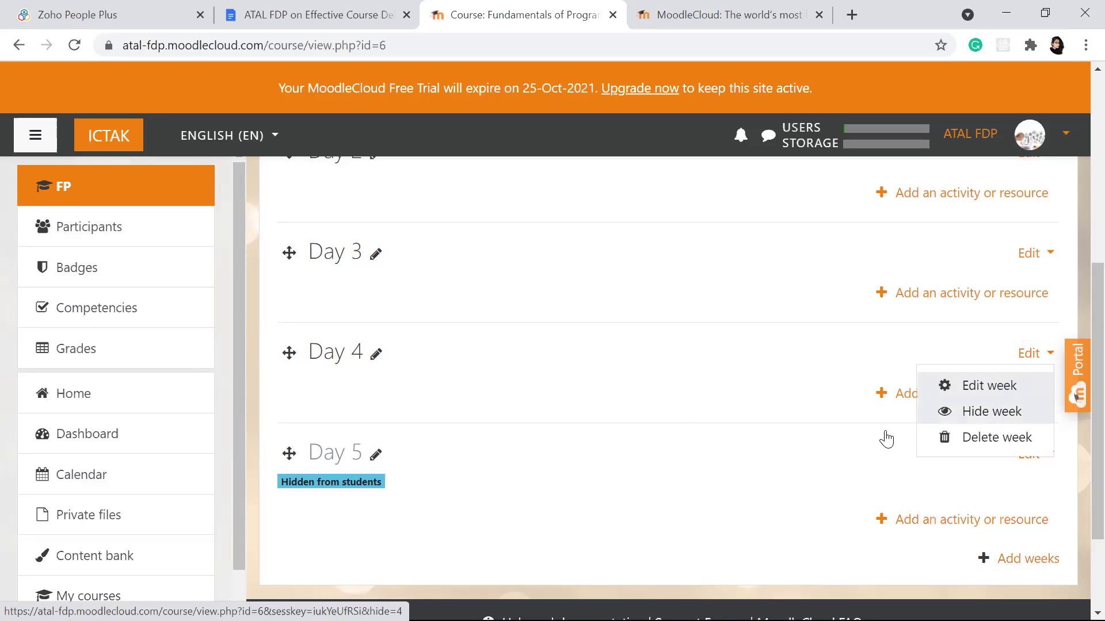
key(Escape)
scroll(676, 424, up, 3)
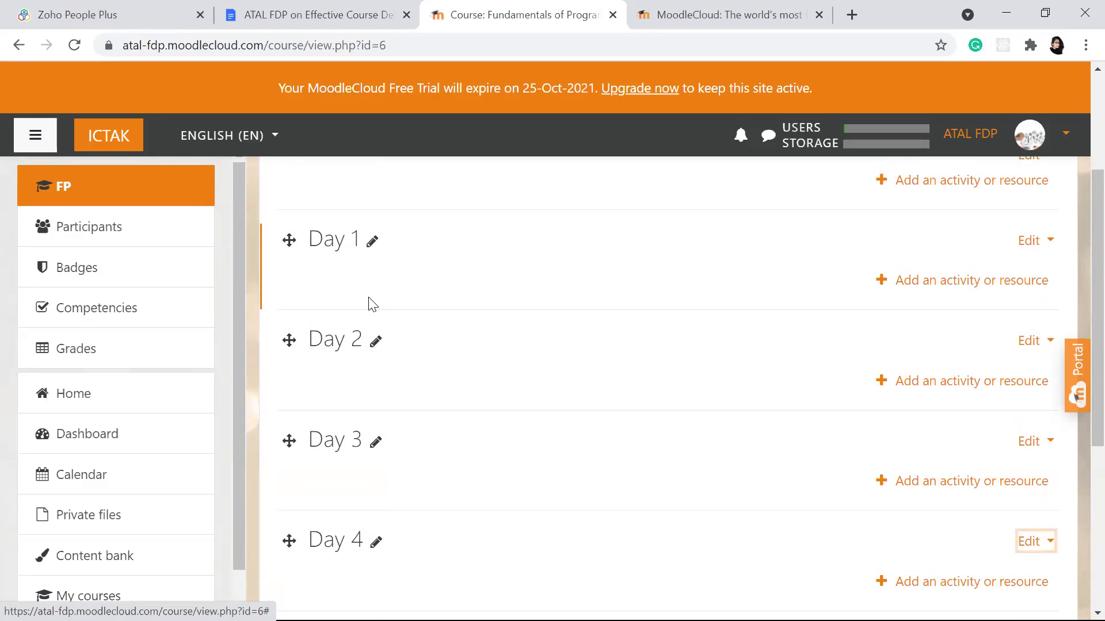
scroll(371, 303, down, 1)
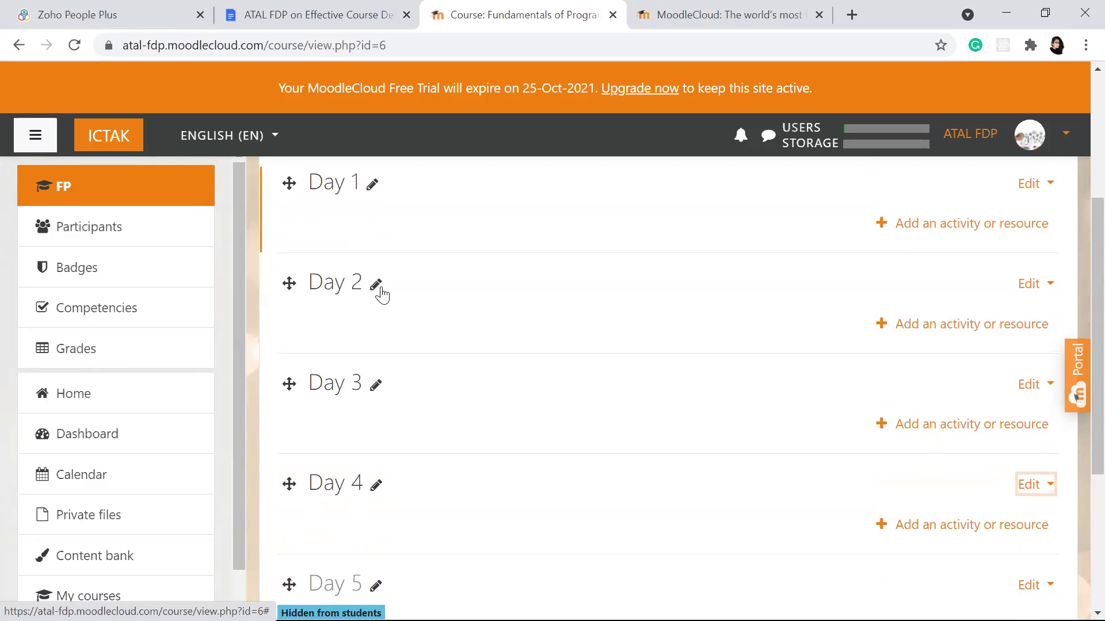
click(1030, 283)
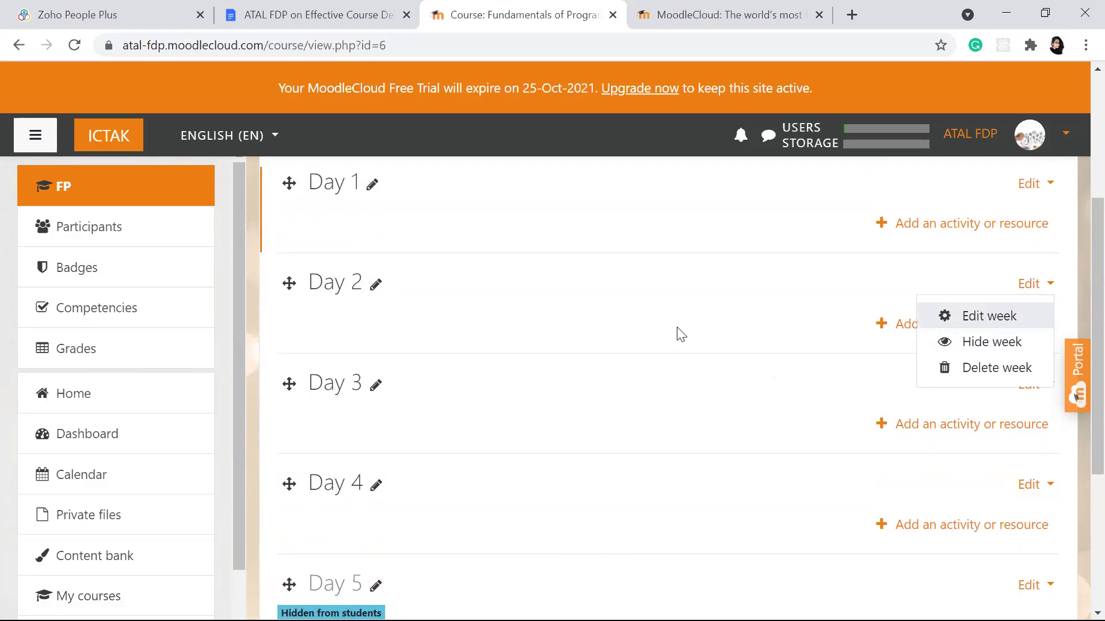
scroll(677, 333, up, 1)
scroll(678, 333, down, 4)
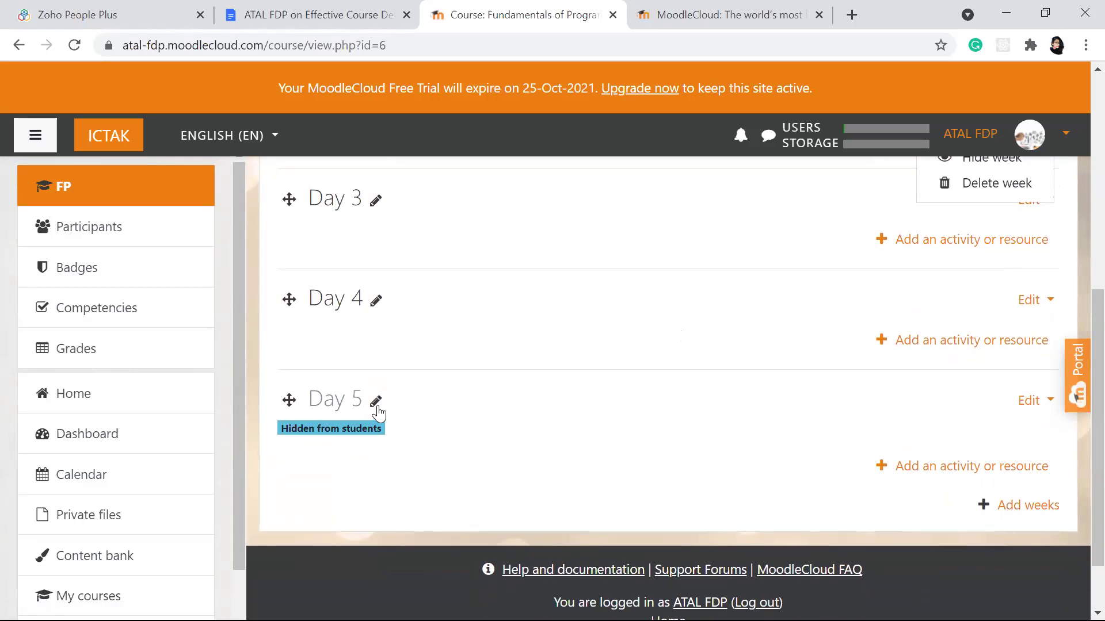
scroll(702, 329, up, 7)
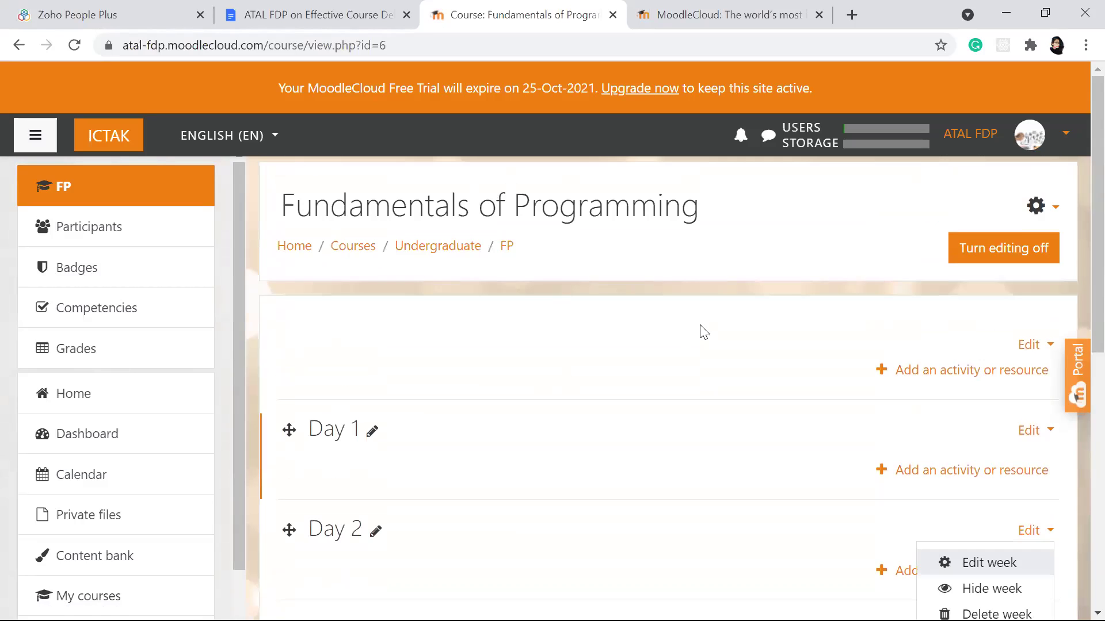
scroll(699, 331, down, 1)
scroll(701, 332, up, 1)
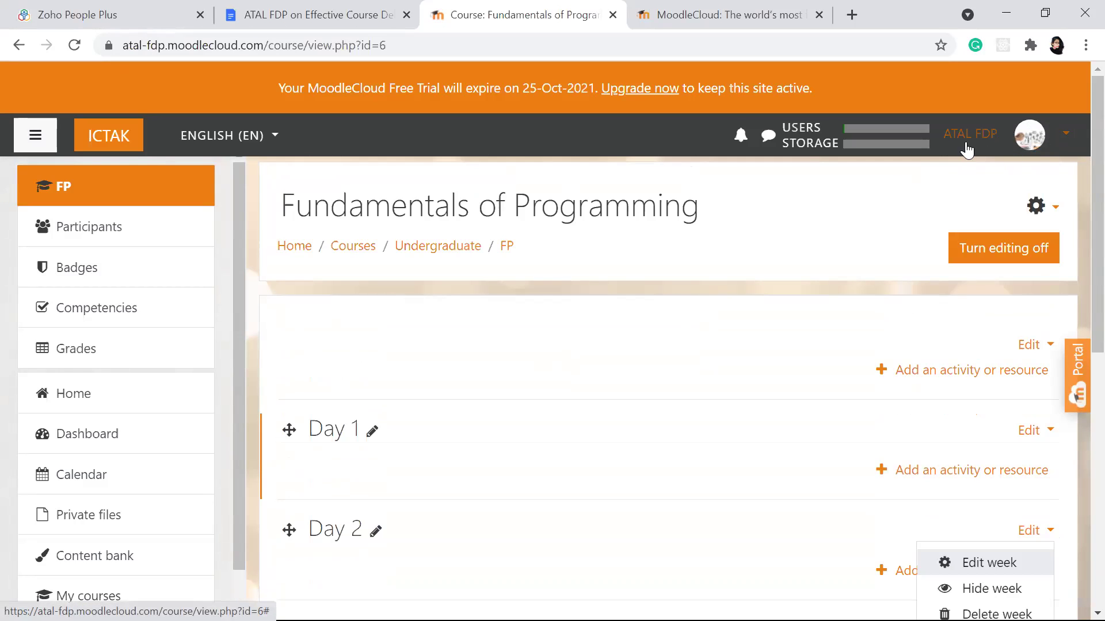
click(1066, 138)
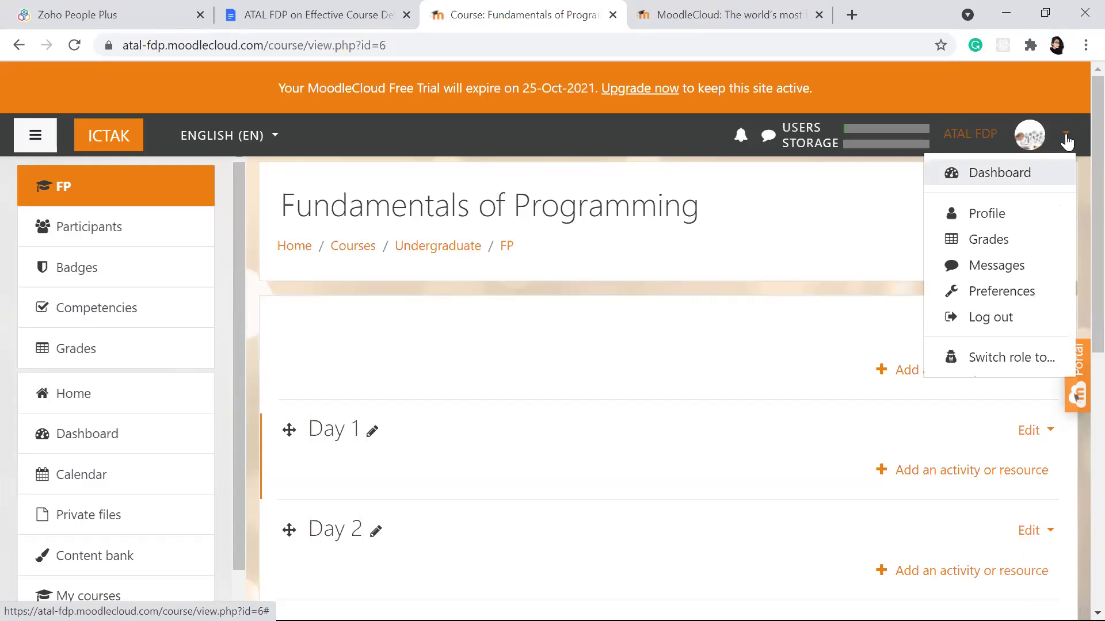
Step: Switch the course view to the Student role on the Switch role to… page
click(1034, 364)
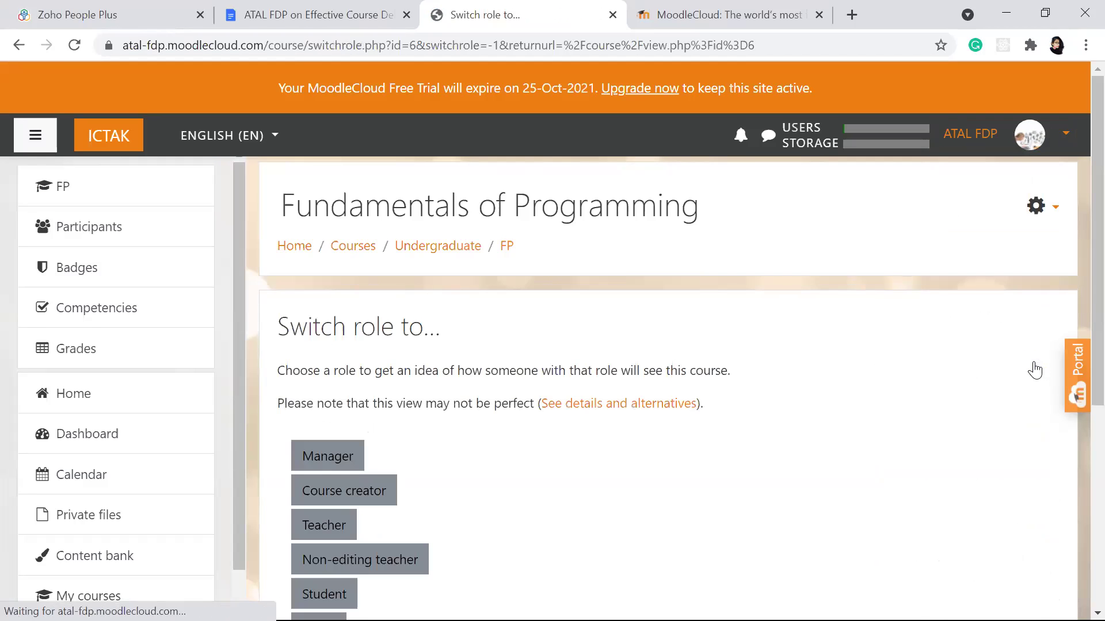
scroll(909, 460, down, 4)
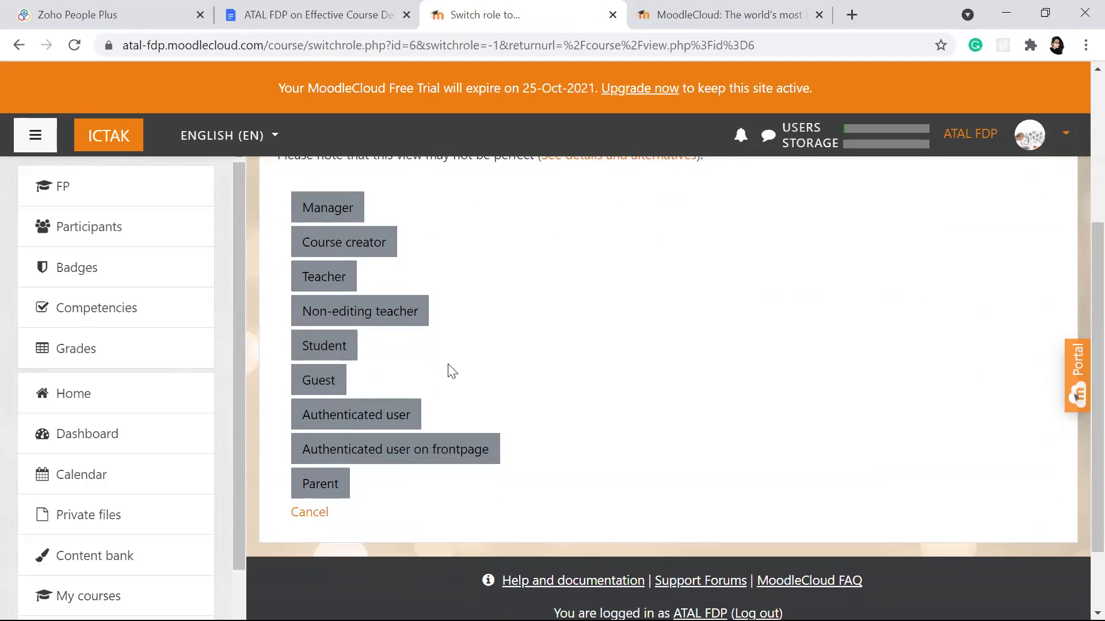
click(330, 356)
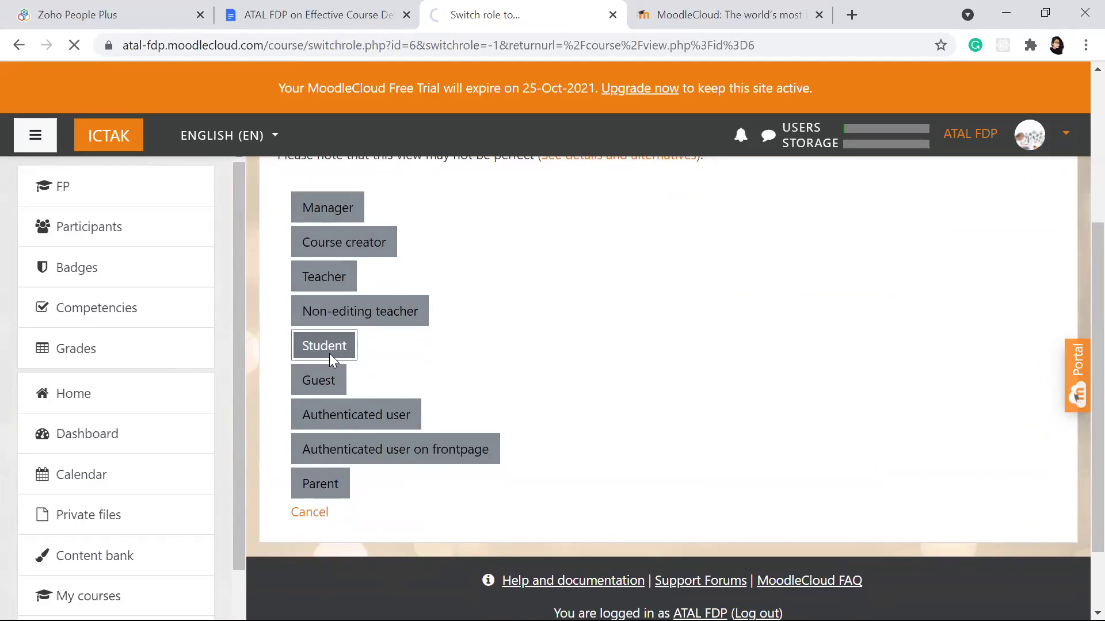
Step: Confirm in Student view that Day 5 shows Not available, then open the account menu
scroll(478, 328, down, 4)
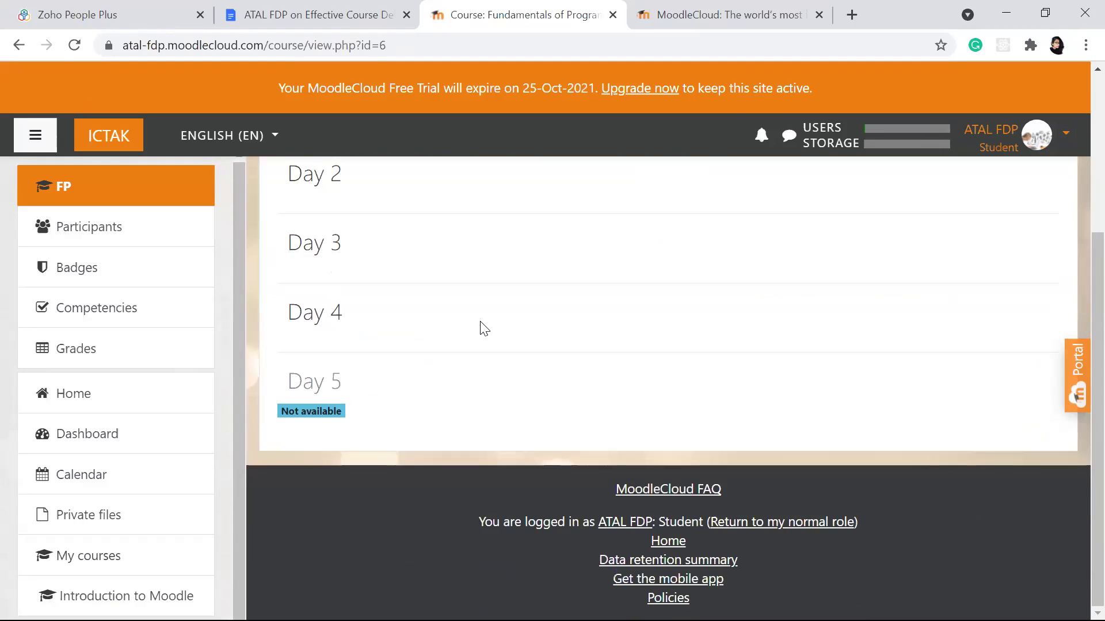
scroll(484, 328, up, 2)
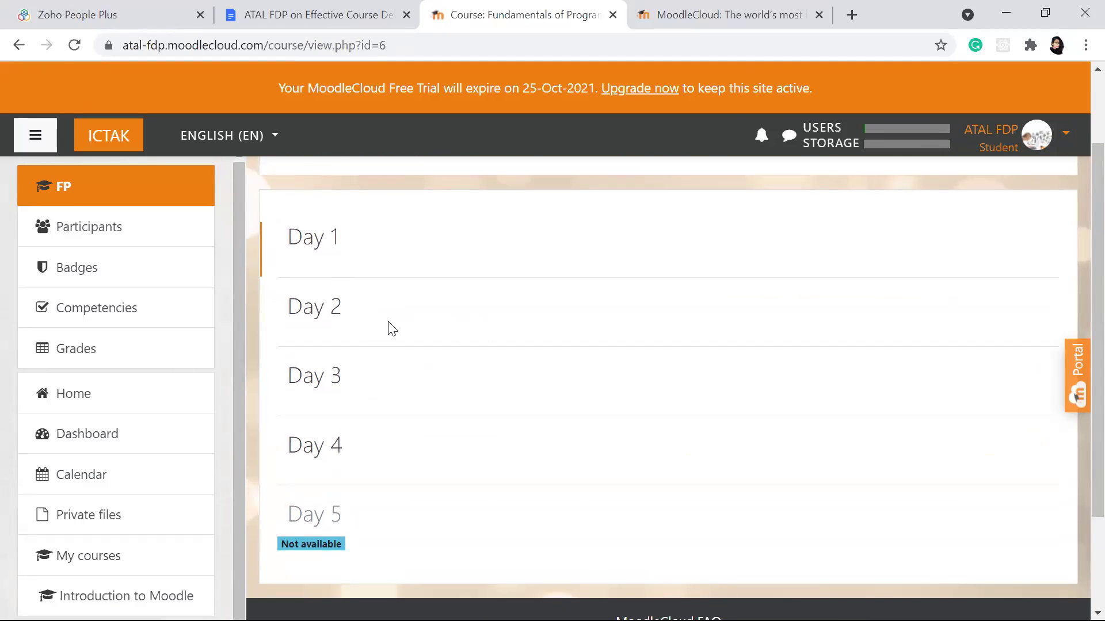
scroll(440, 375, down, 2)
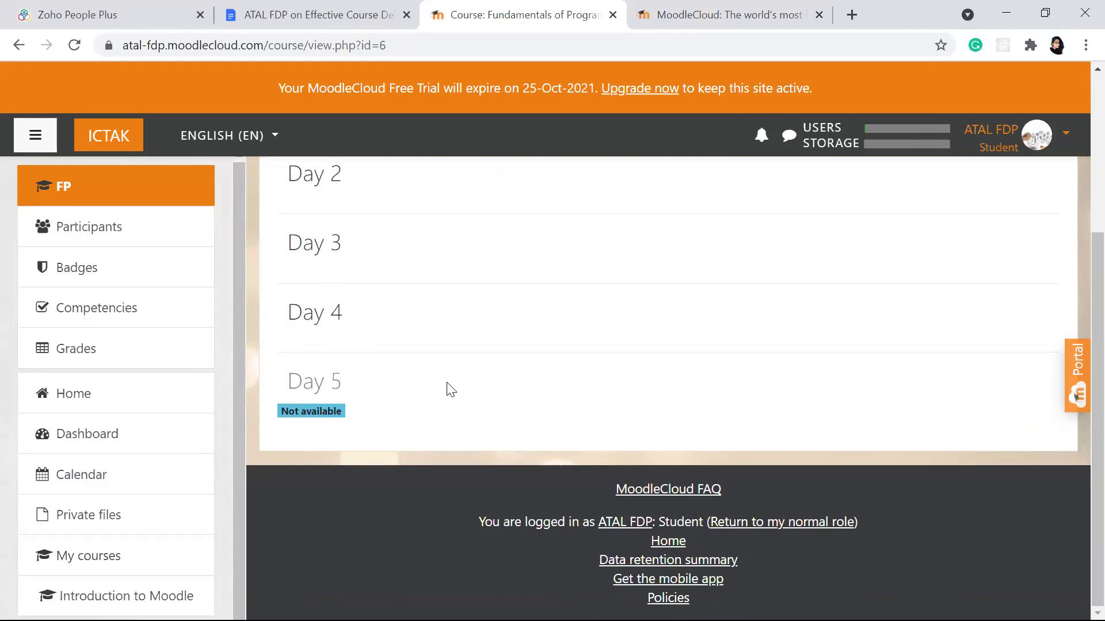
scroll(446, 373, up, 1)
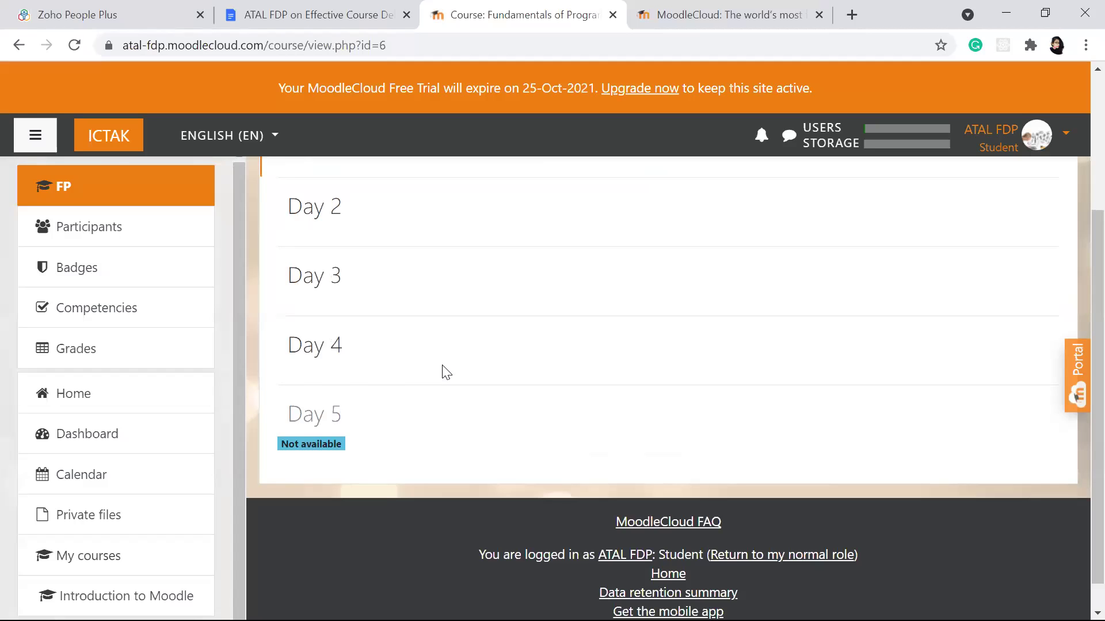
scroll(382, 364, down, 1)
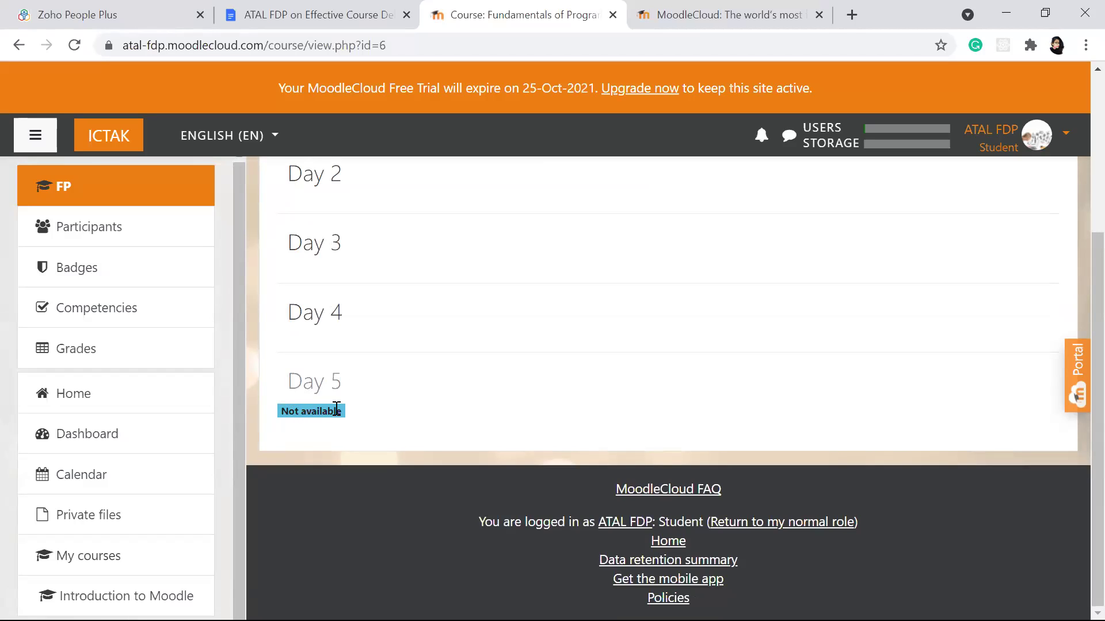
scroll(336, 407, up, 2)
scroll(337, 407, down, 2)
scroll(668, 280, up, 4)
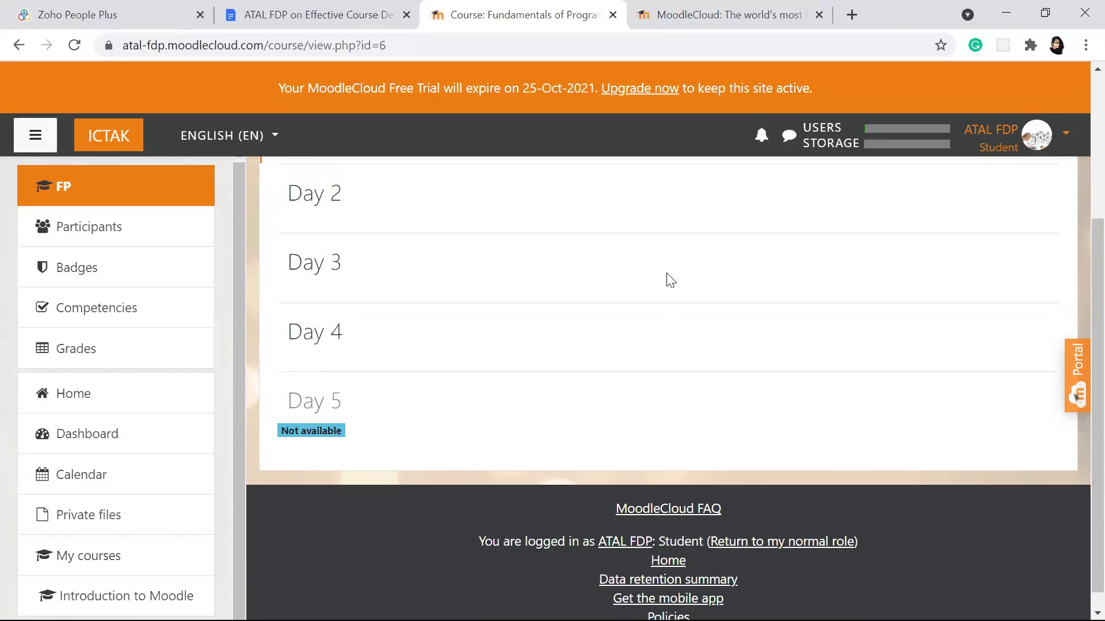
scroll(670, 280, down, 2)
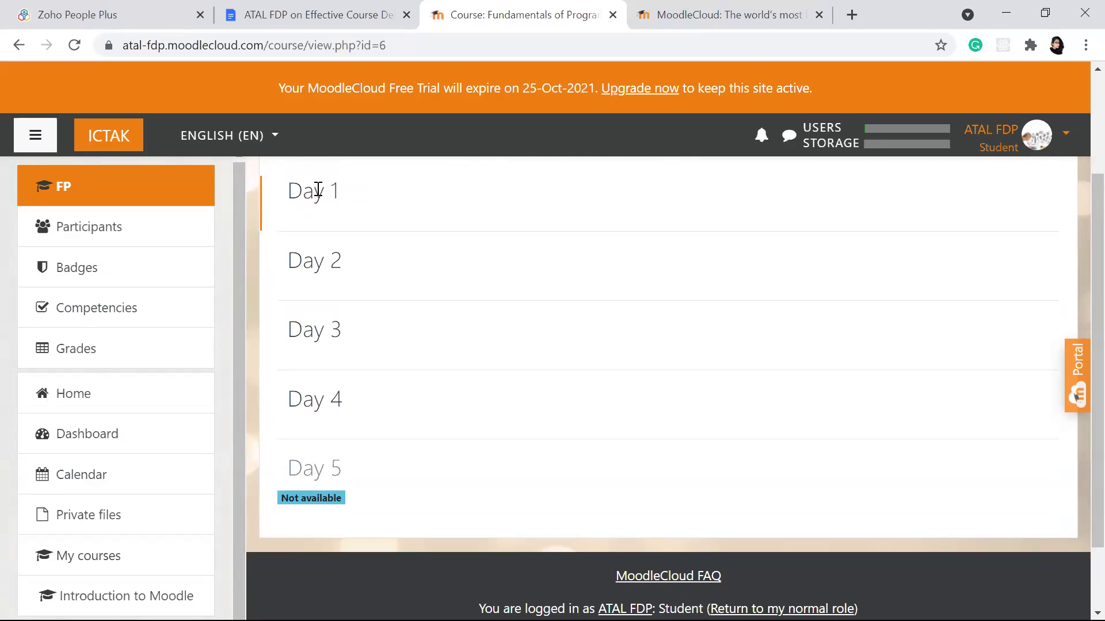
scroll(370, 207, up, 3)
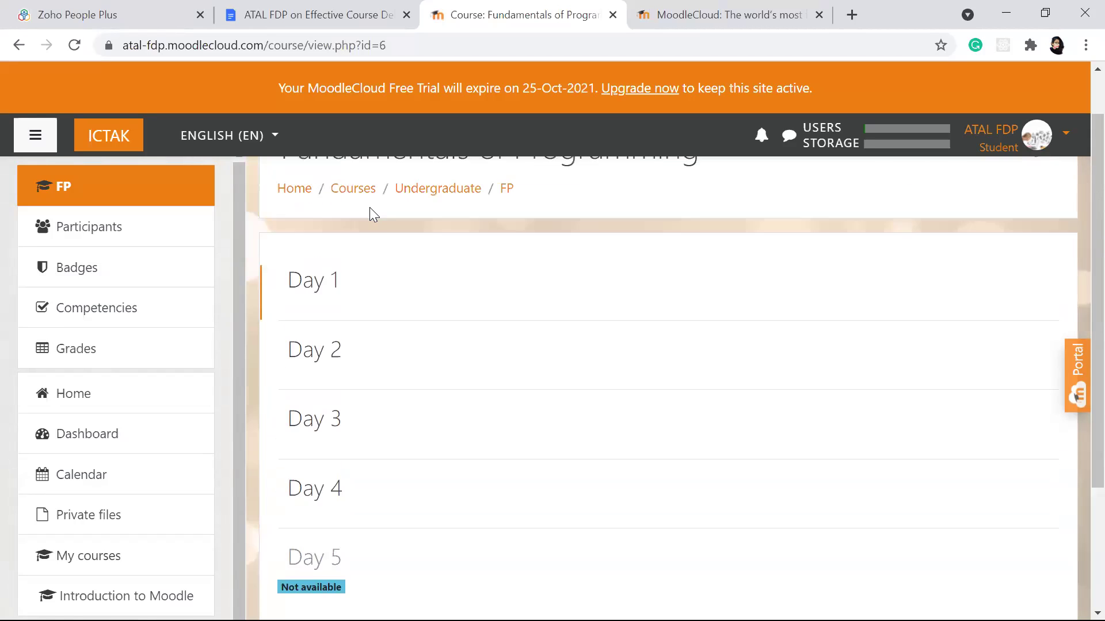
scroll(371, 207, down, 2)
scroll(371, 207, down, 2)
scroll(370, 207, up, 4)
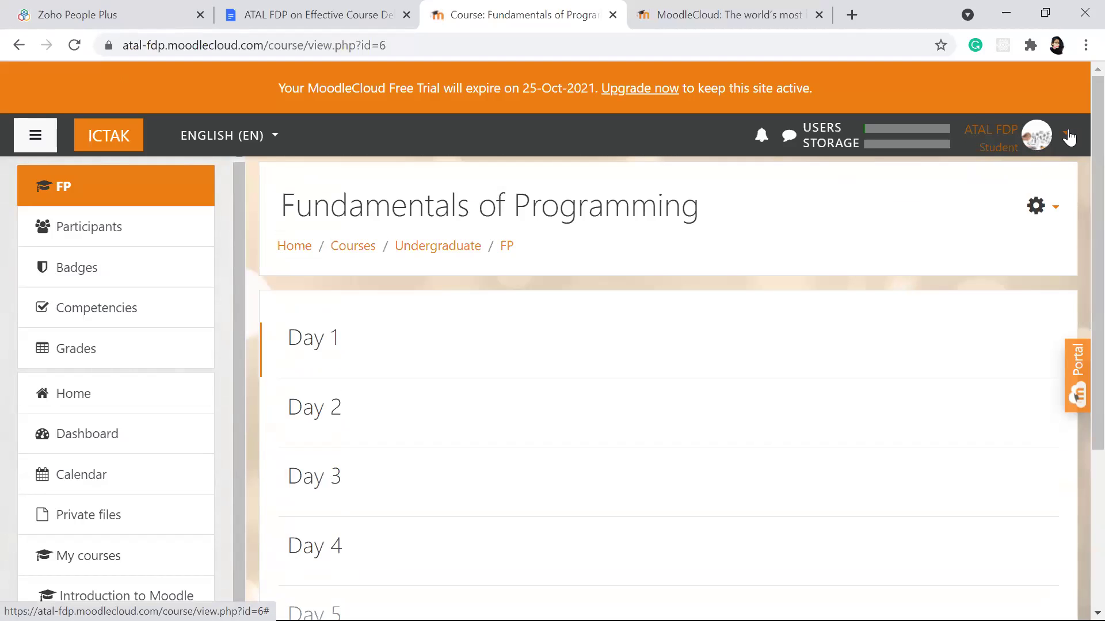
click(1027, 145)
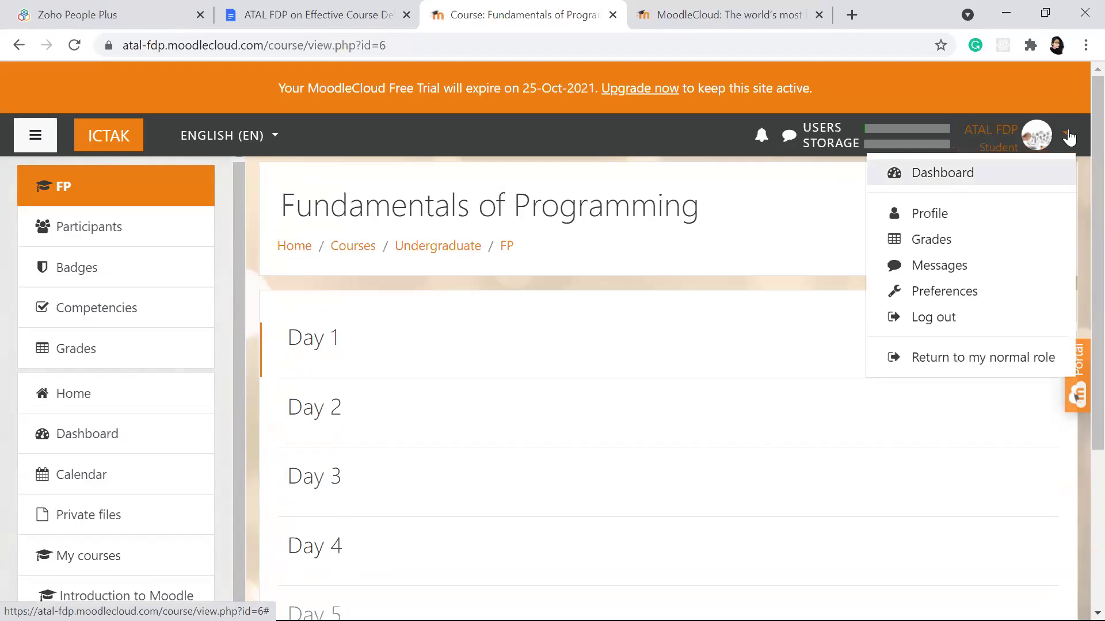
Step: Return to the normal role, confirm Day 5 says Hidden from students, reopen account menu
click(967, 360)
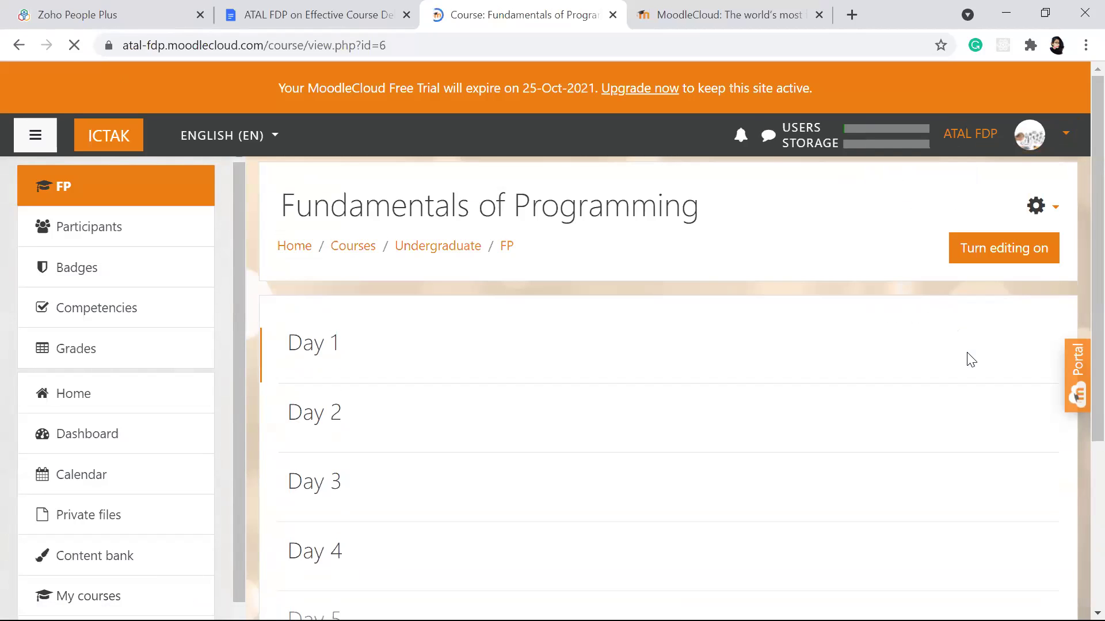
scroll(756, 366, down, 1)
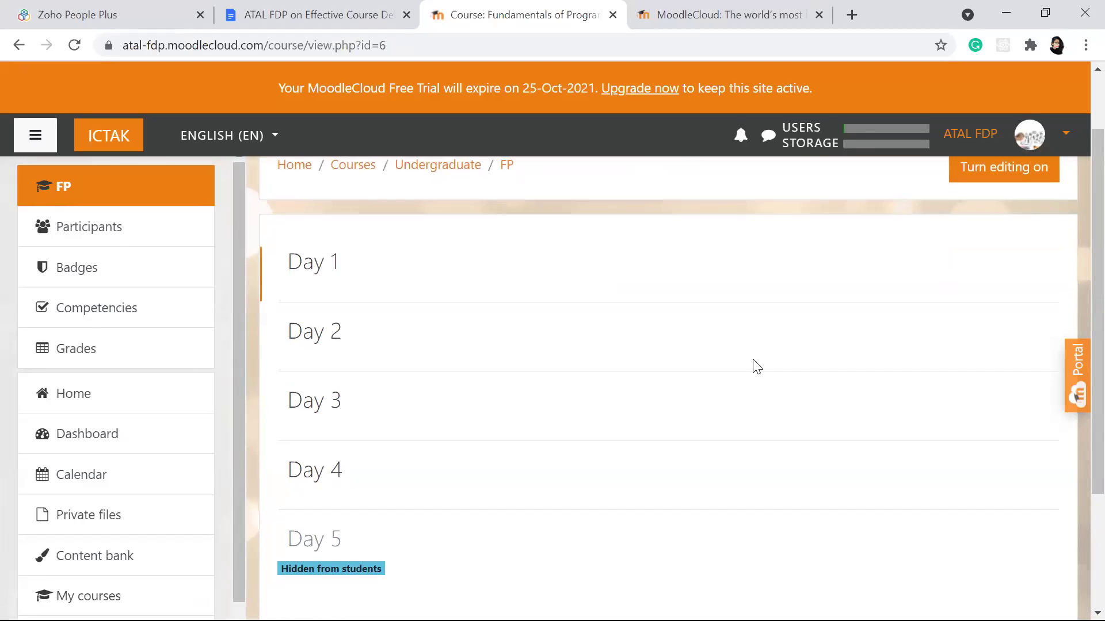
scroll(754, 366, down, 3)
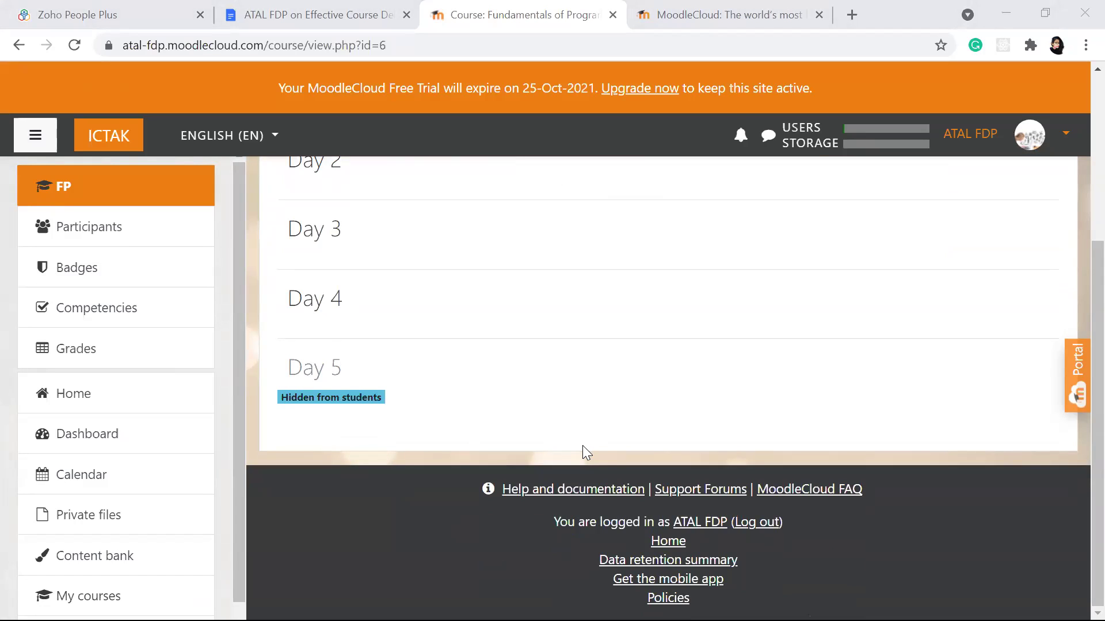
click(1064, 134)
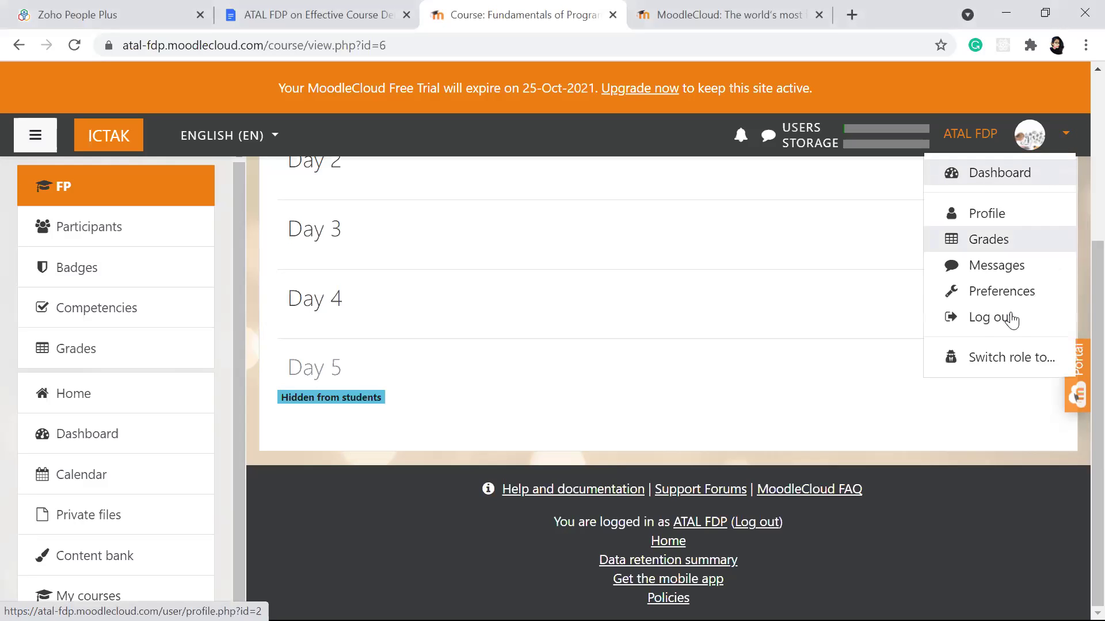
Step: Switch to the Teacher role and confirm Day 5 is marked Hidden from students
click(1001, 358)
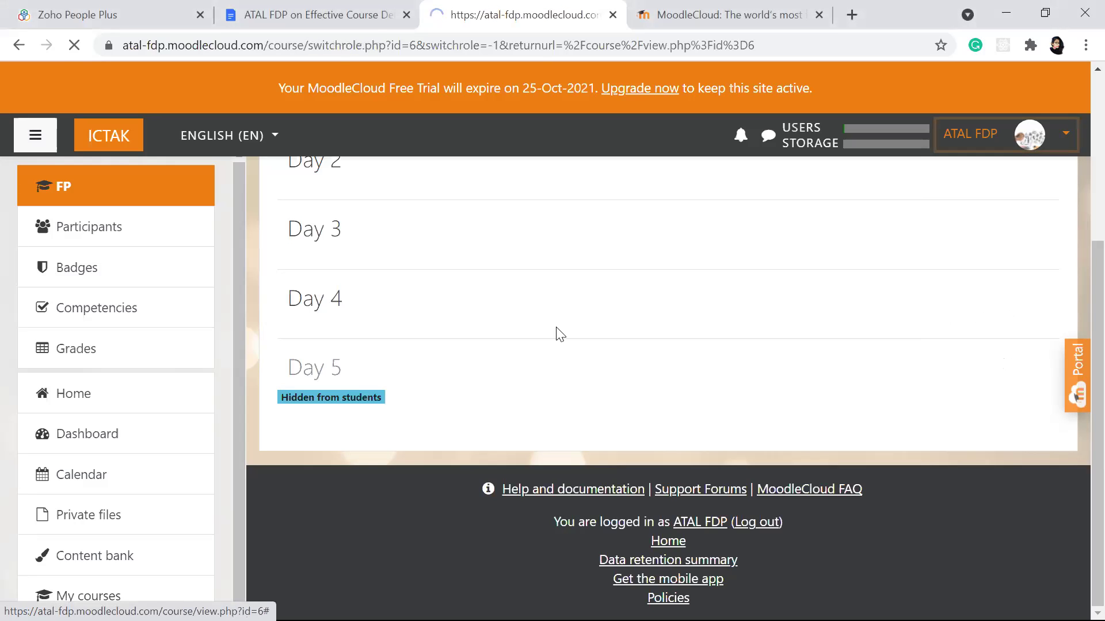
scroll(374, 374, down, 4)
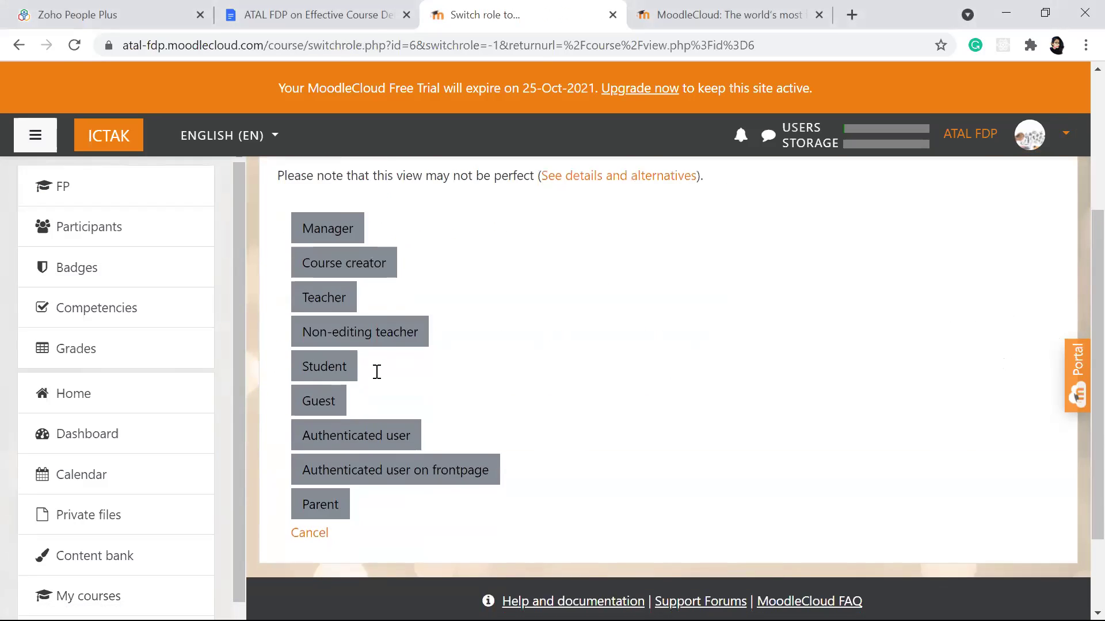
click(315, 310)
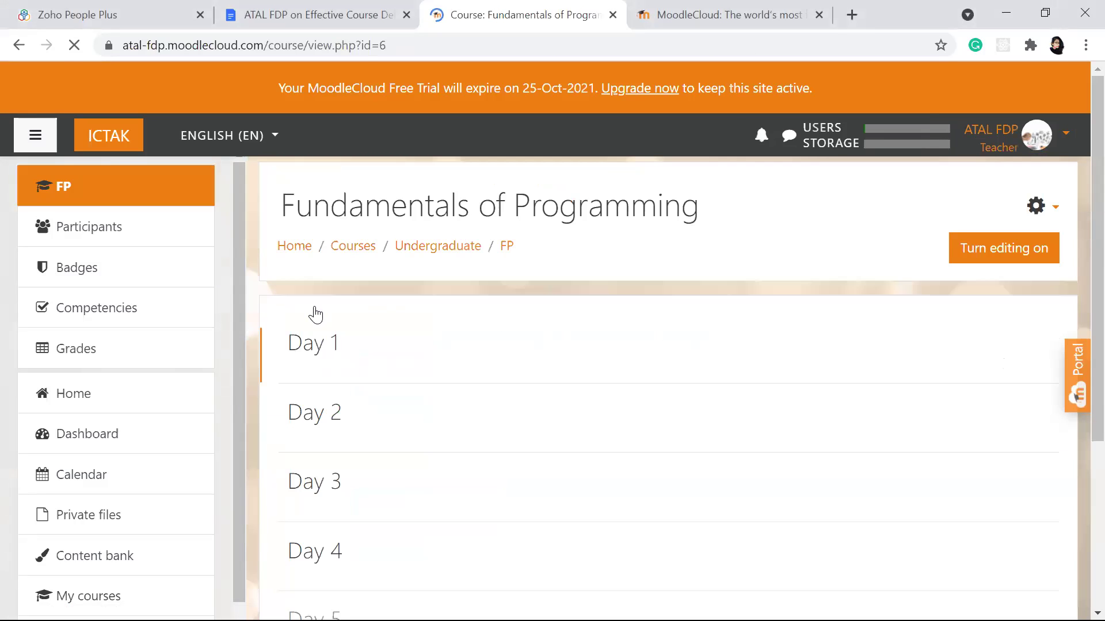
scroll(509, 318, down, 4)
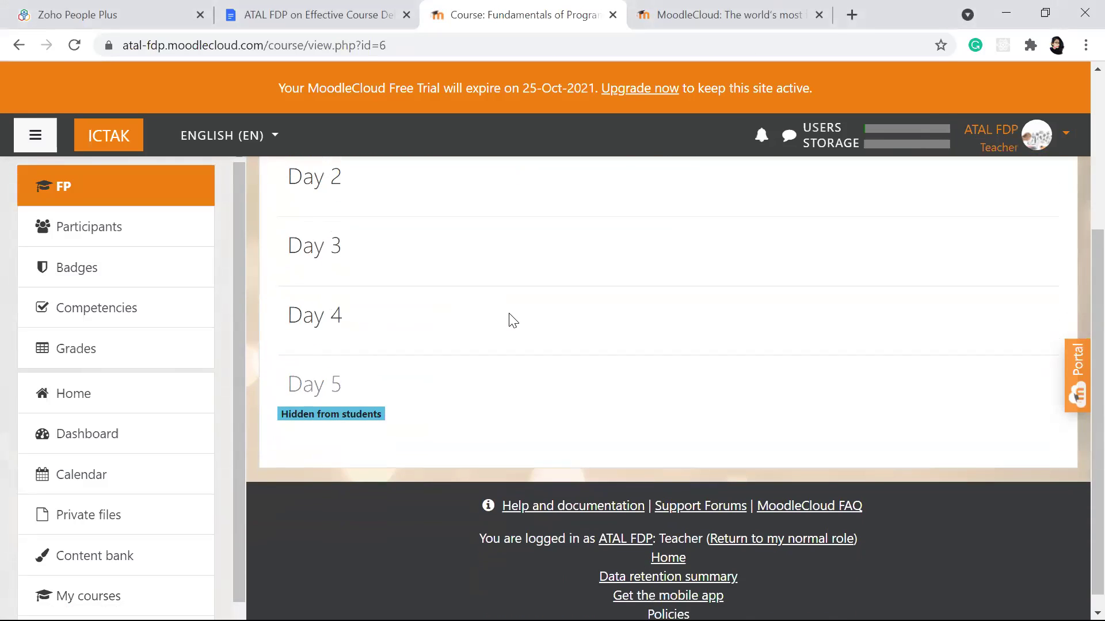
scroll(510, 319, up, 1)
scroll(656, 347, up, 3)
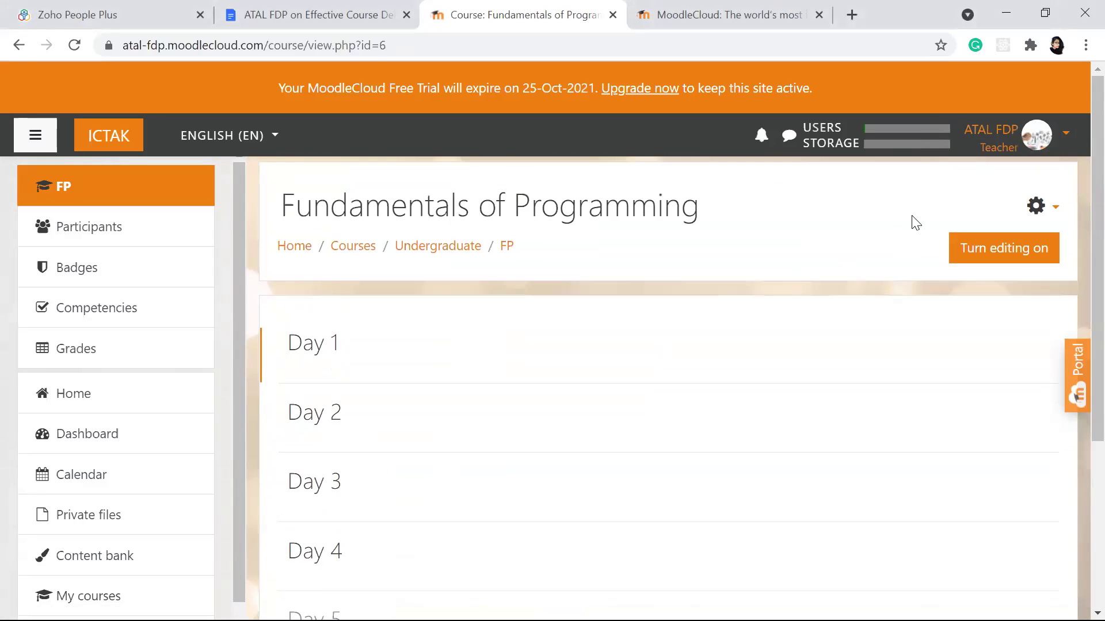
Step: Glance at the course administration actions, then return to the normal role
click(1034, 208)
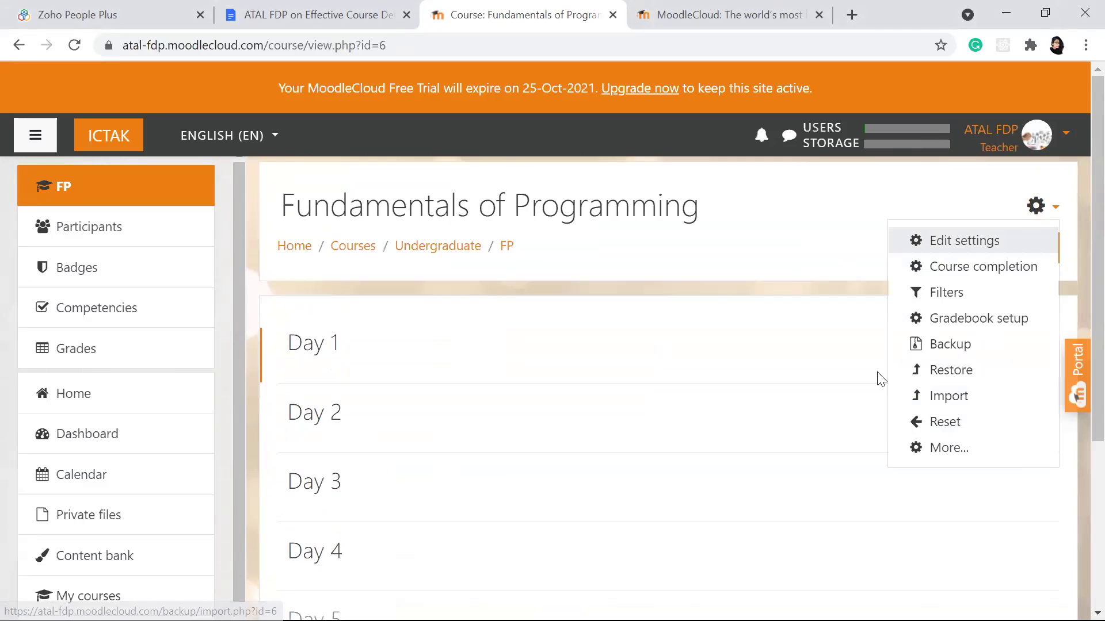
click(731, 216)
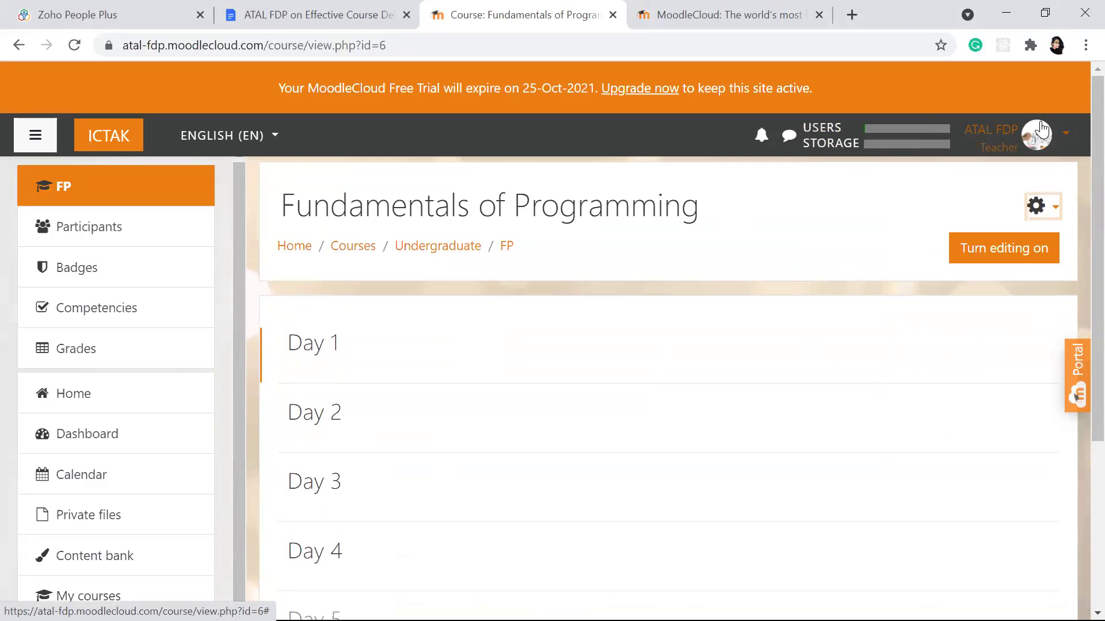
click(1065, 133)
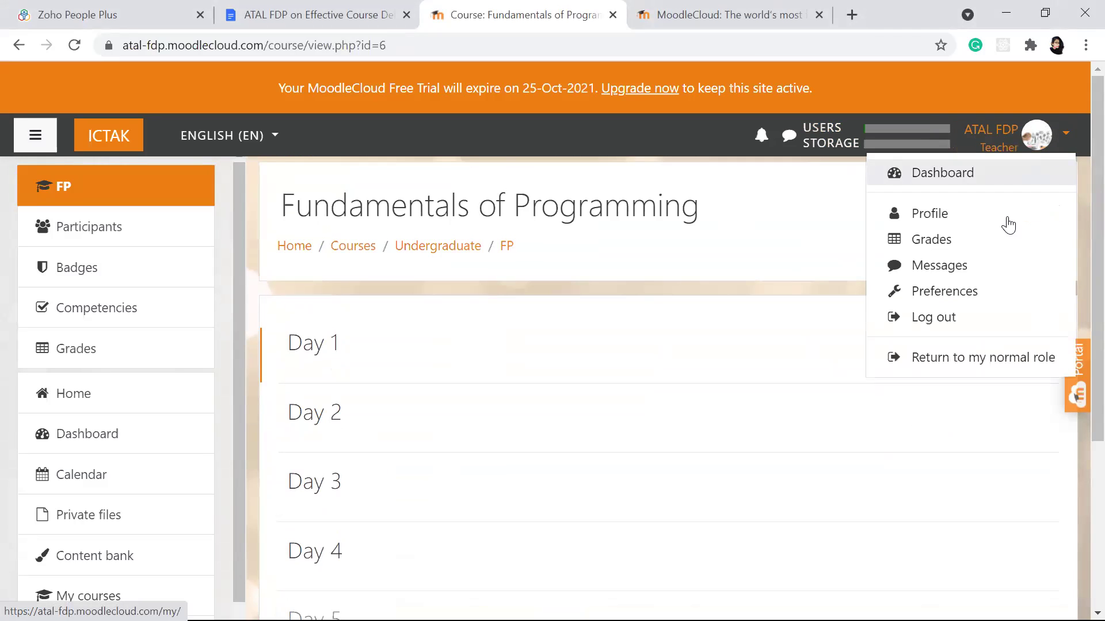
click(932, 356)
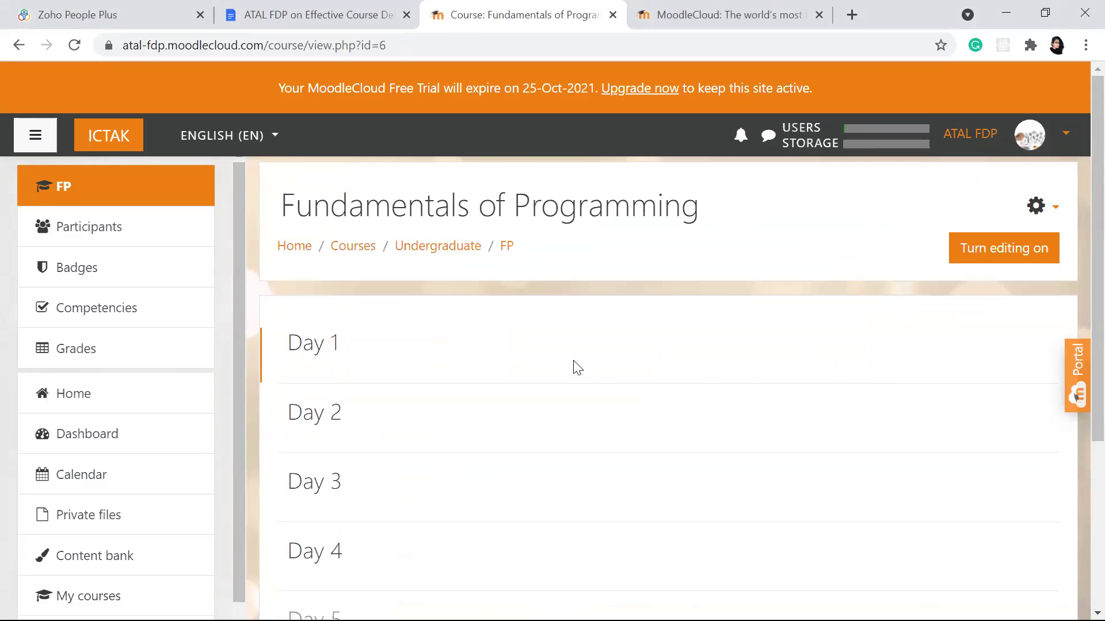
scroll(572, 365, down, 3)
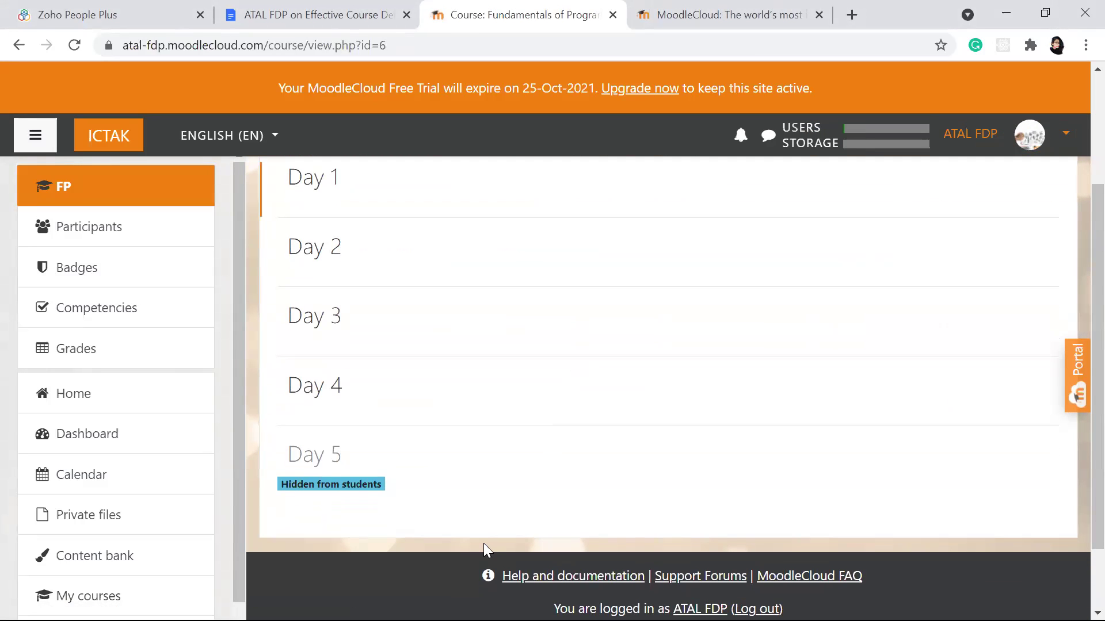
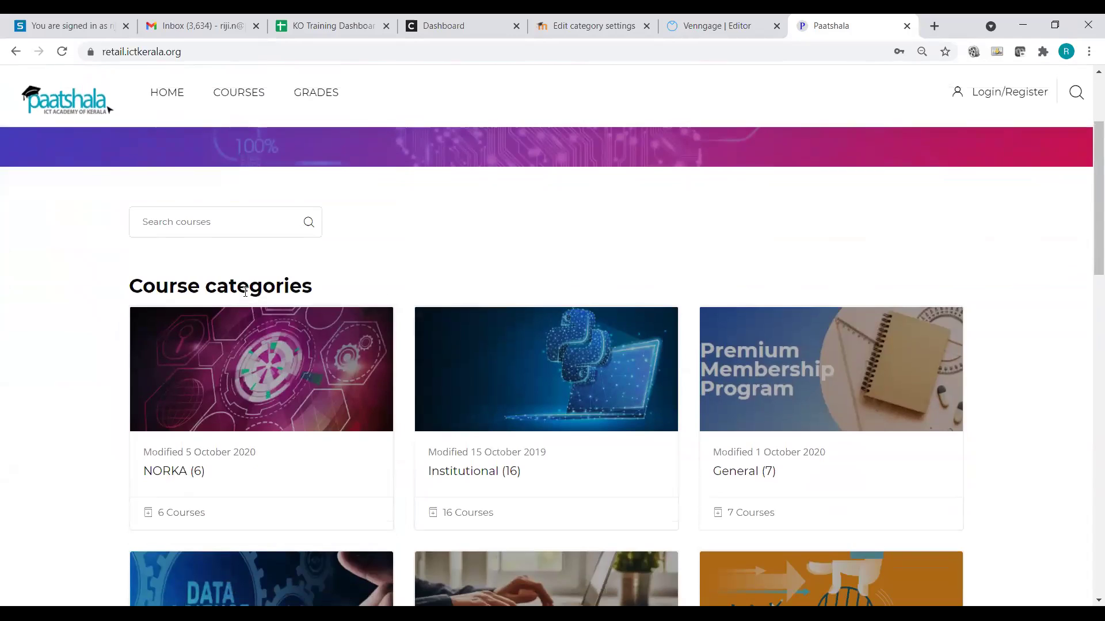
Step: Open the Institutional (16) category from the Course categories list
scroll(262, 294, down, 2)
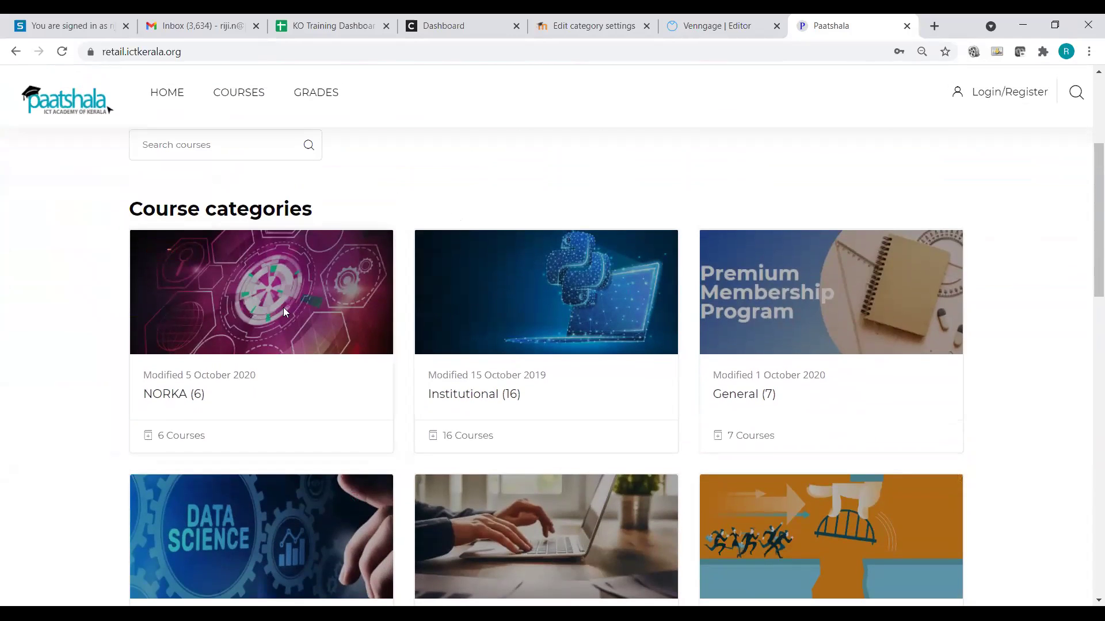
scroll(492, 343, down, 2)
scroll(492, 343, down, 1)
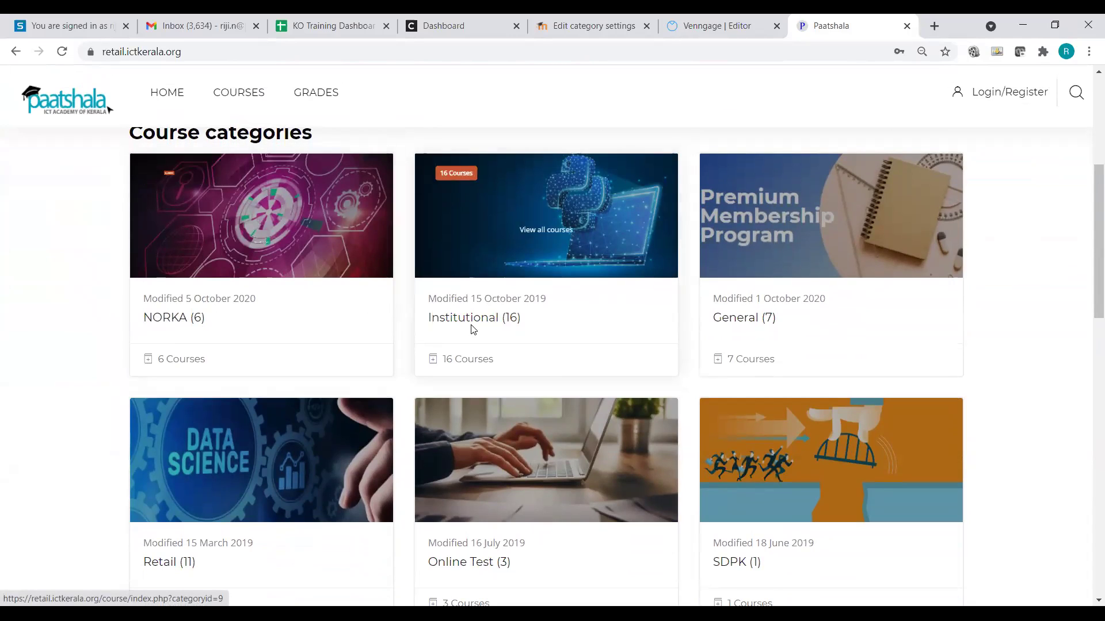
scroll(348, 323, up, 2)
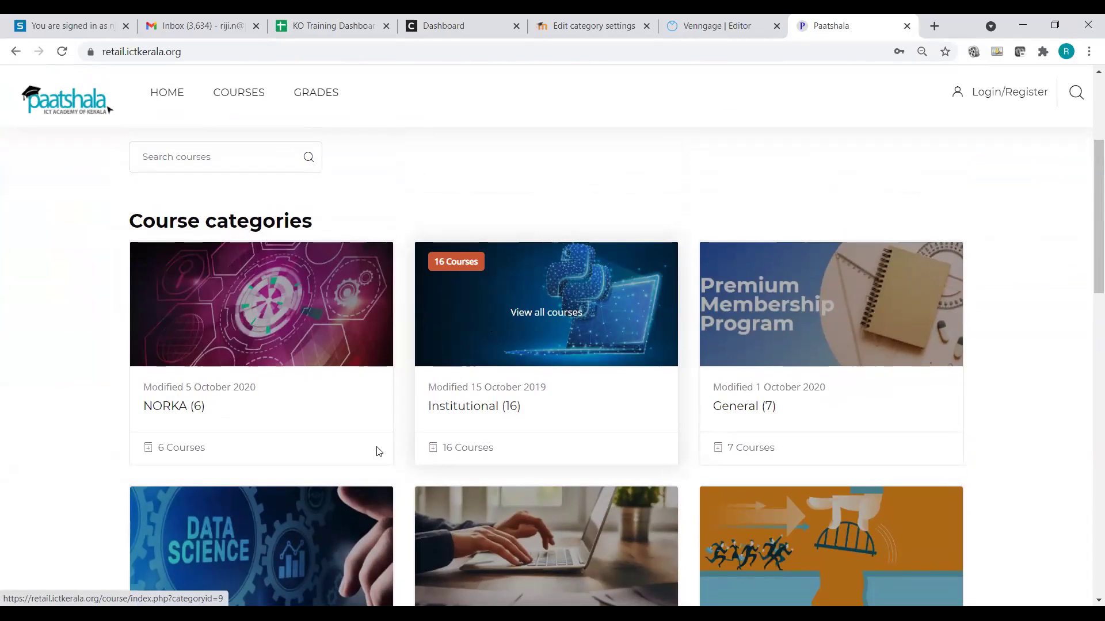
click(444, 414)
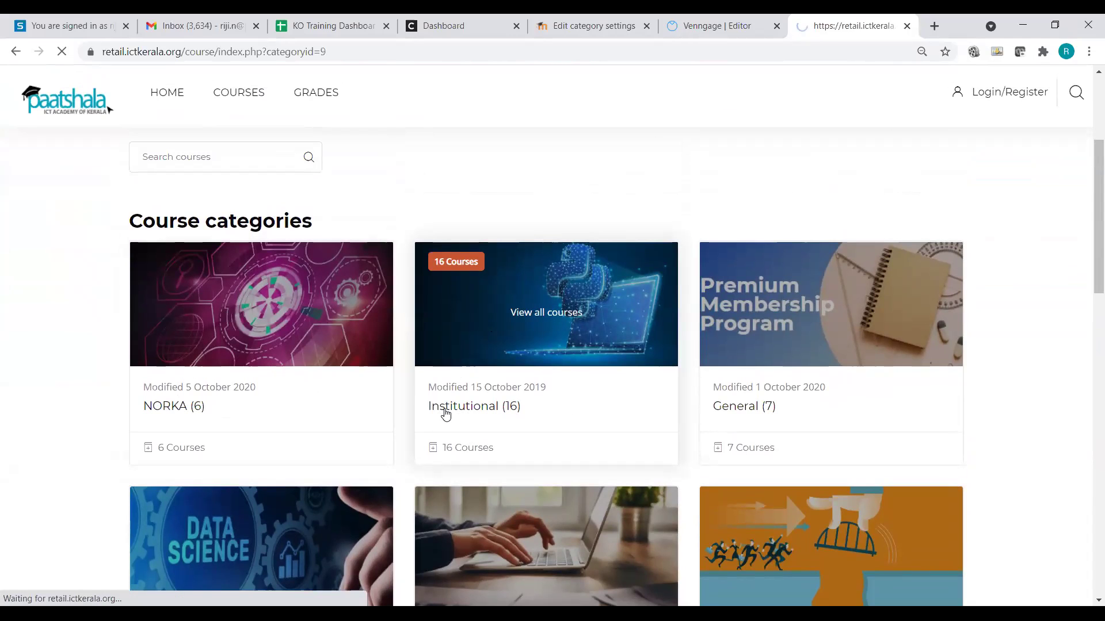
scroll(517, 332, down, 2)
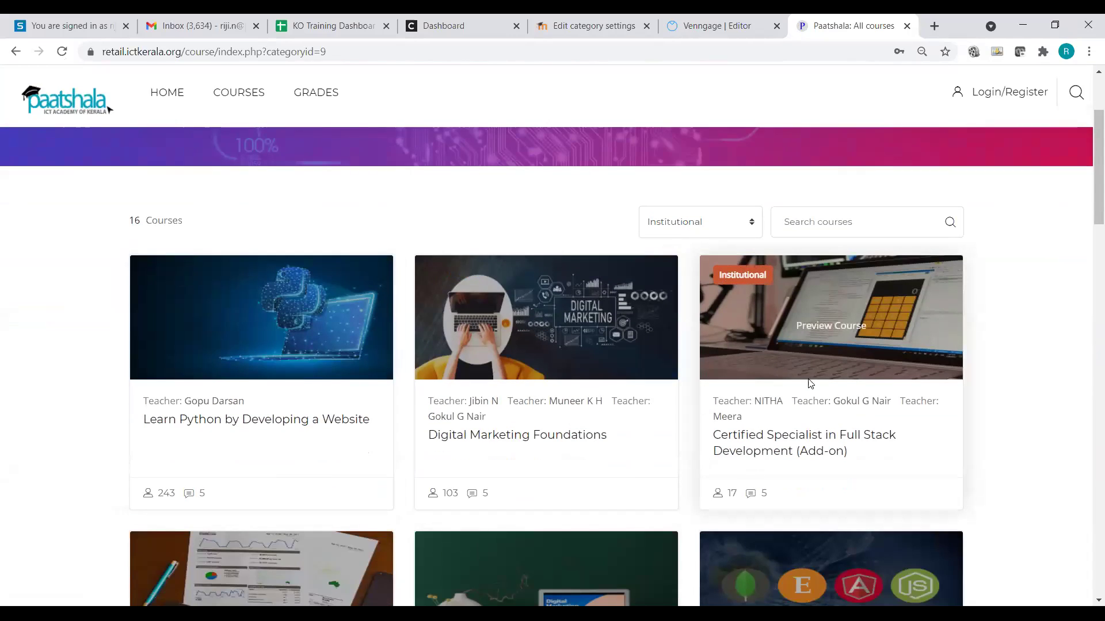
Step: Check the category dropdown, keep Institutional selected, and browse its 16 course cards
click(680, 222)
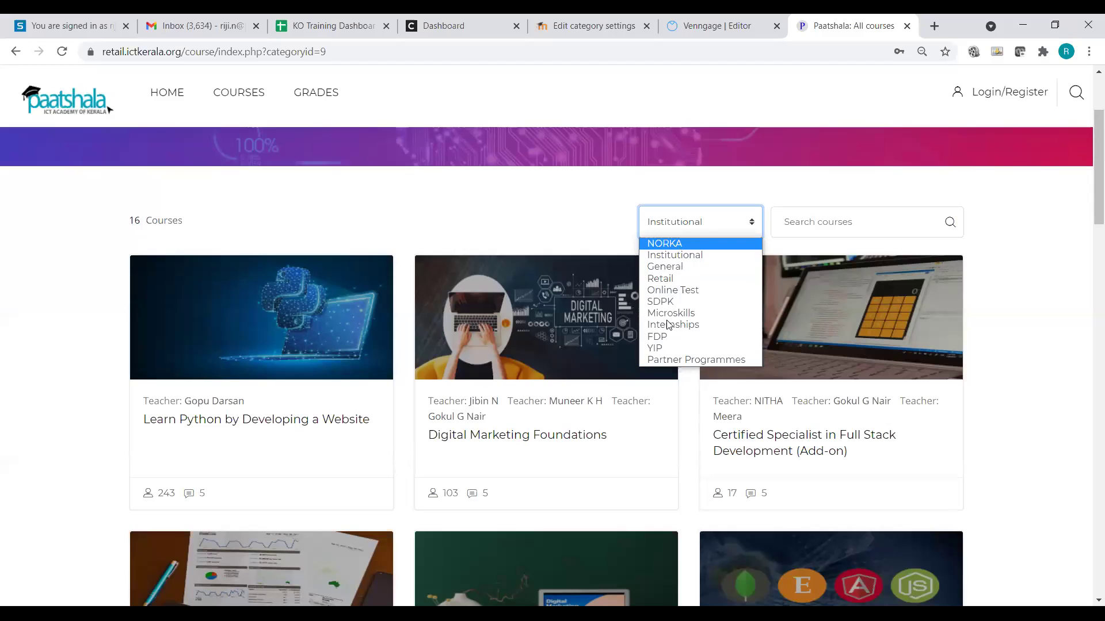
click(902, 302)
scroll(892, 305, down, 3)
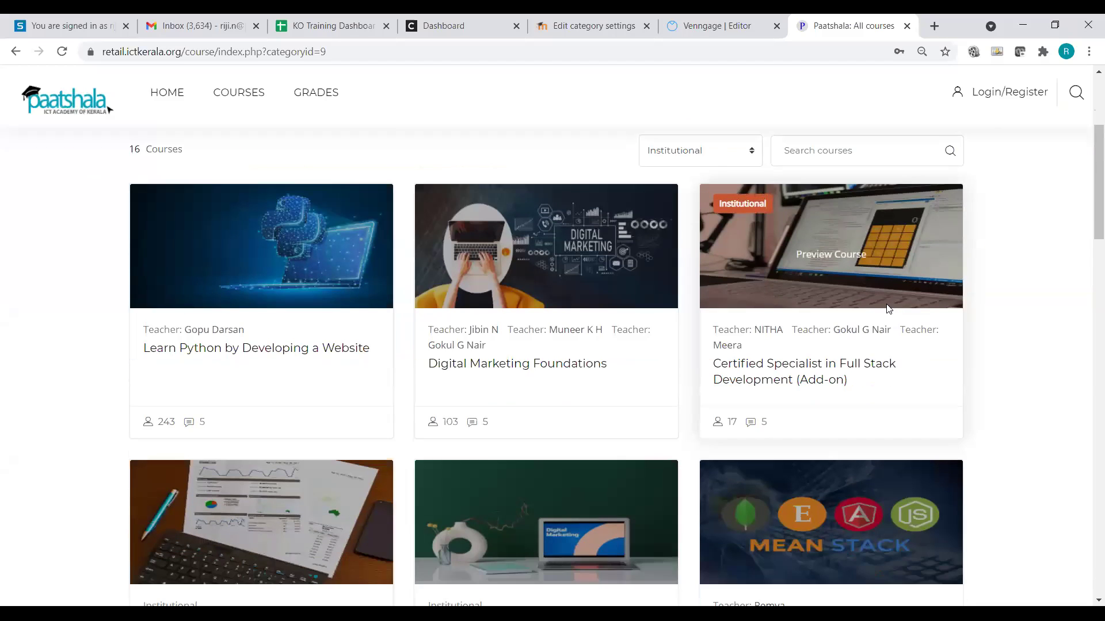
scroll(882, 313, down, 8)
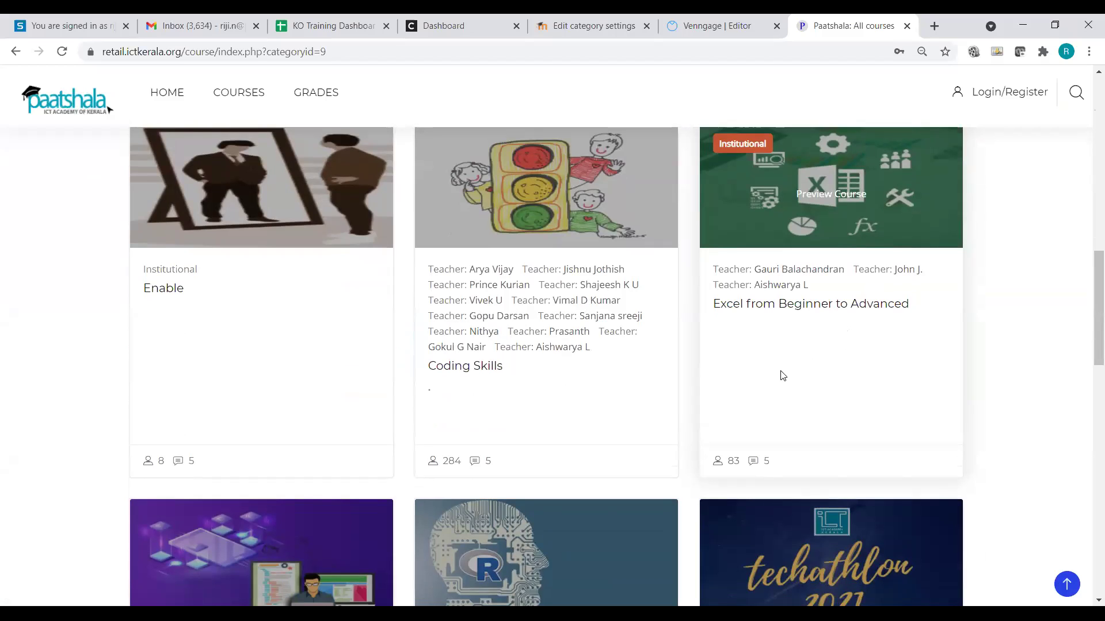
scroll(564, 368, down, 4)
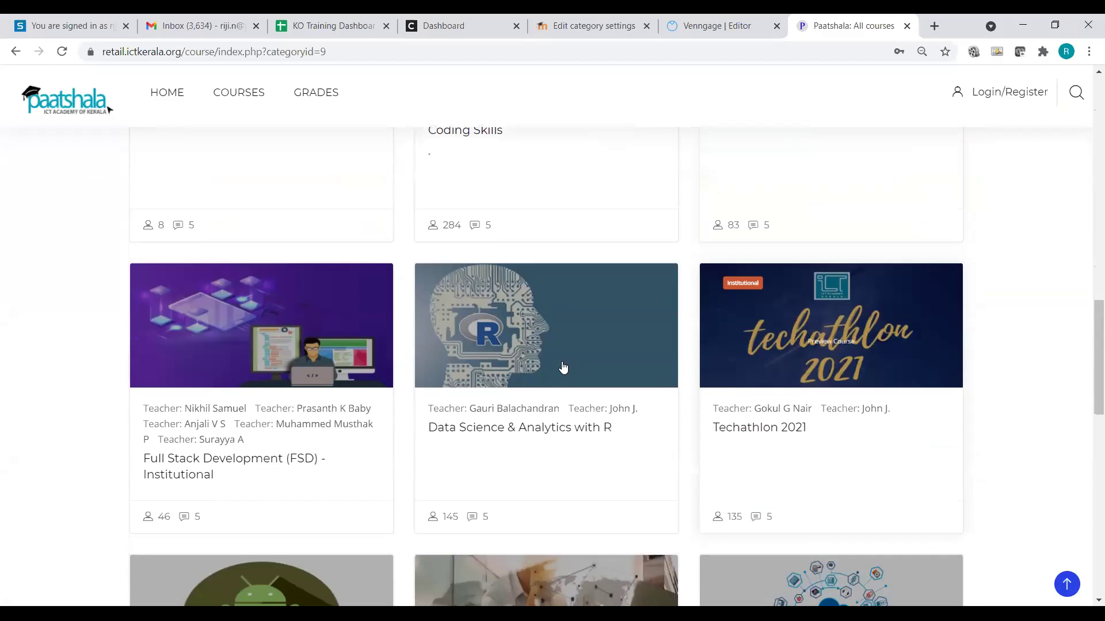
scroll(581, 370, up, 4)
scroll(582, 369, down, 2)
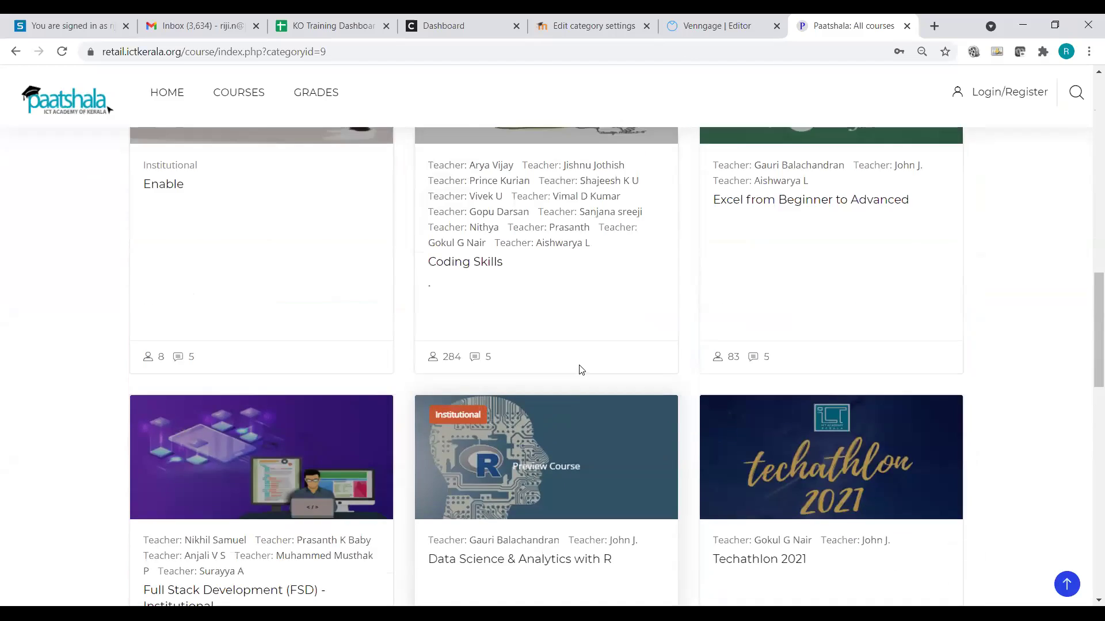
scroll(599, 357, up, 4)
scroll(616, 346, up, 8)
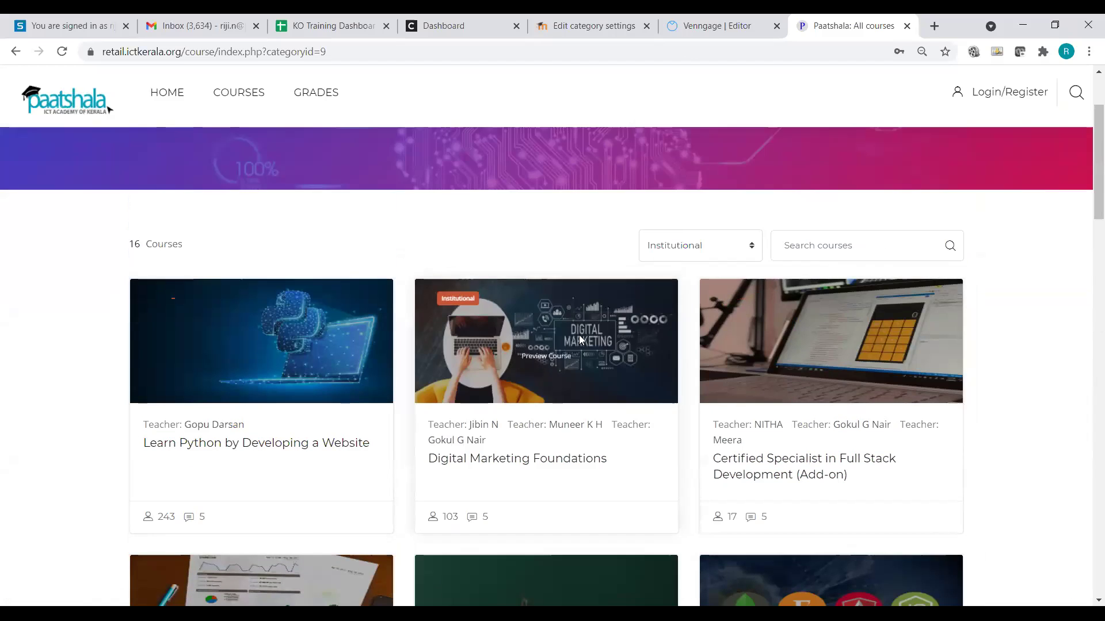
scroll(627, 315, up, 3)
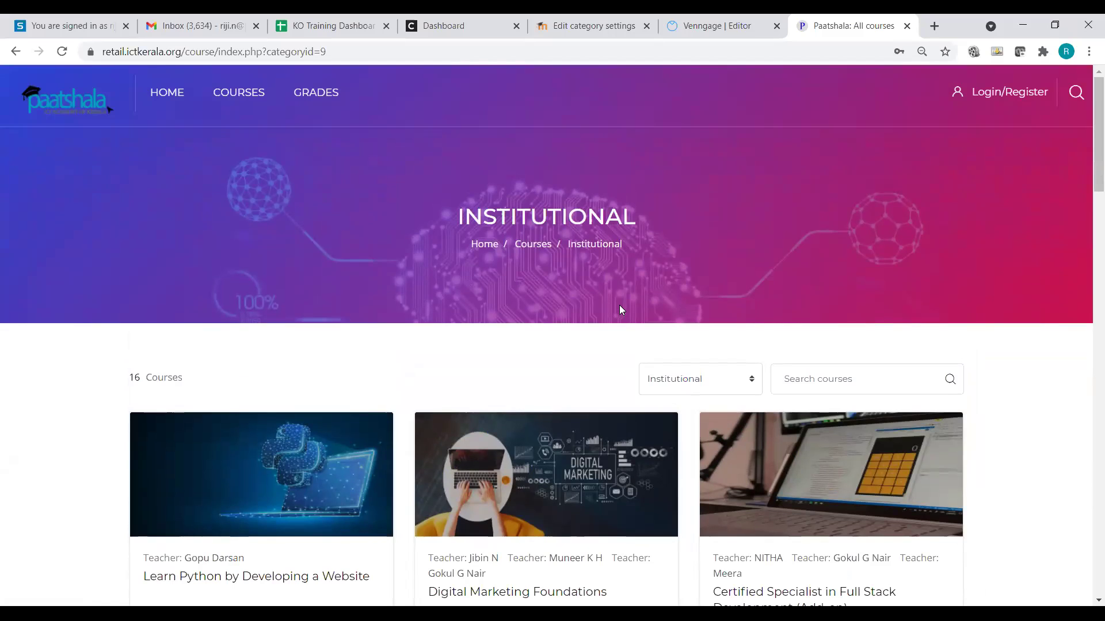
scroll(552, 495, down, 1)
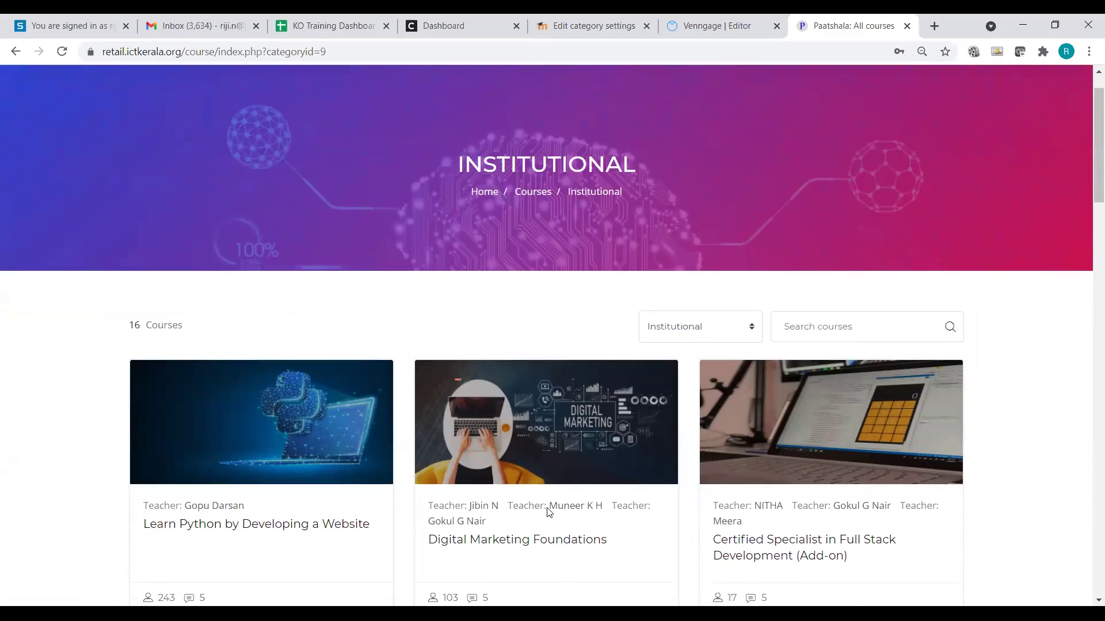
Step: Open Digital Marketing Foundations, logging back in after the session timeout, and scroll its content
click(542, 521)
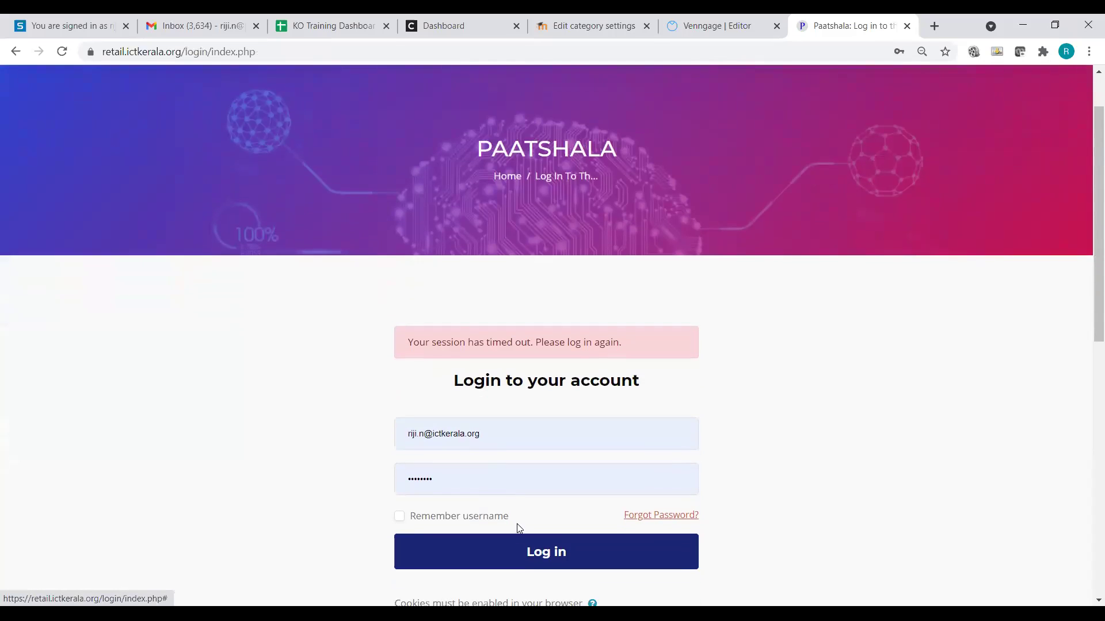
click(523, 554)
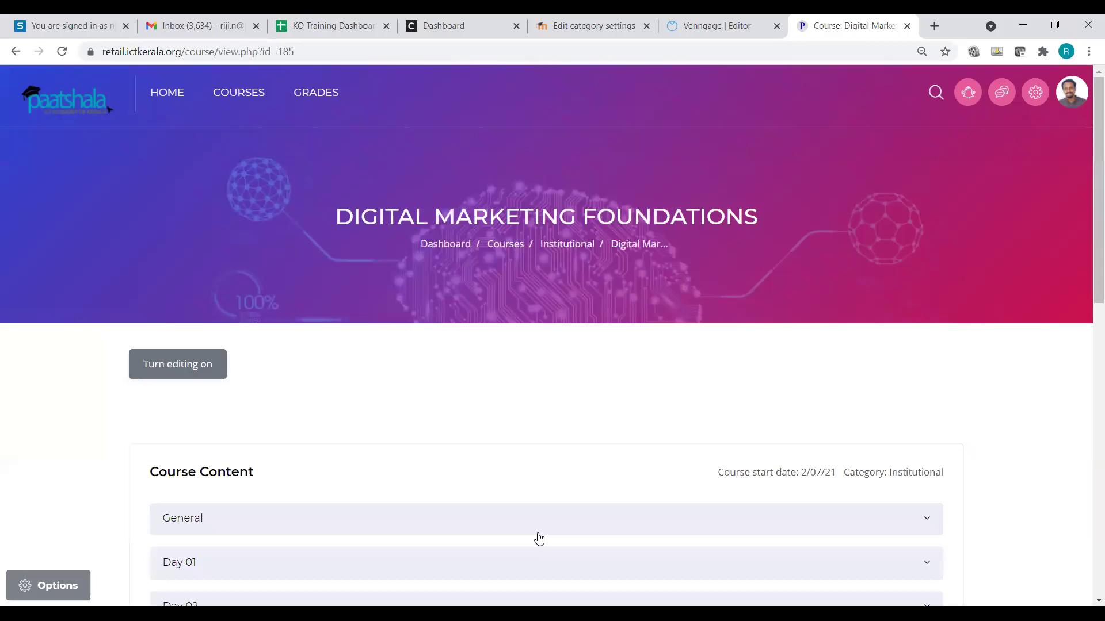
scroll(440, 446, down, 3)
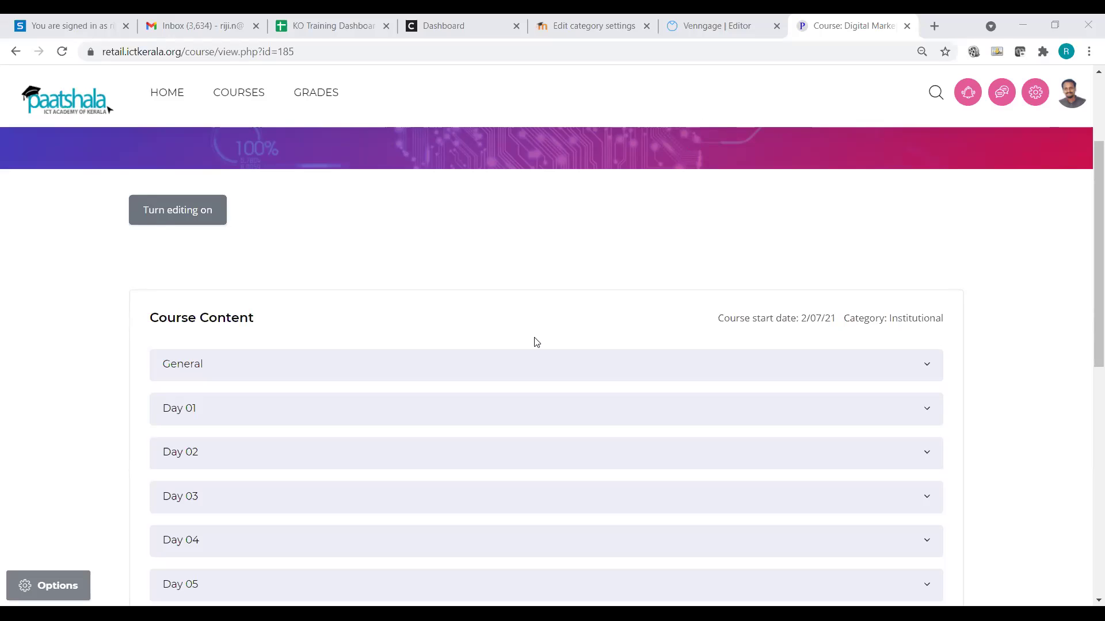
scroll(536, 342, down, 5)
scroll(452, 316, up, 4)
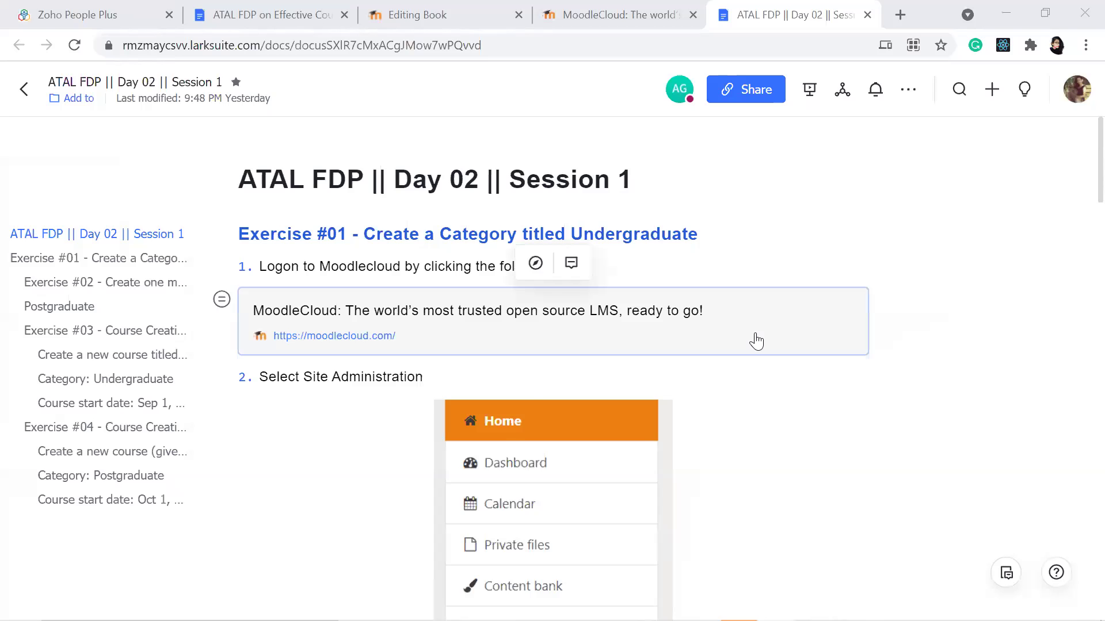
scroll(757, 341, down, 4)
scroll(756, 342, up, 4)
scroll(756, 341, down, 1)
scroll(757, 341, up, 1)
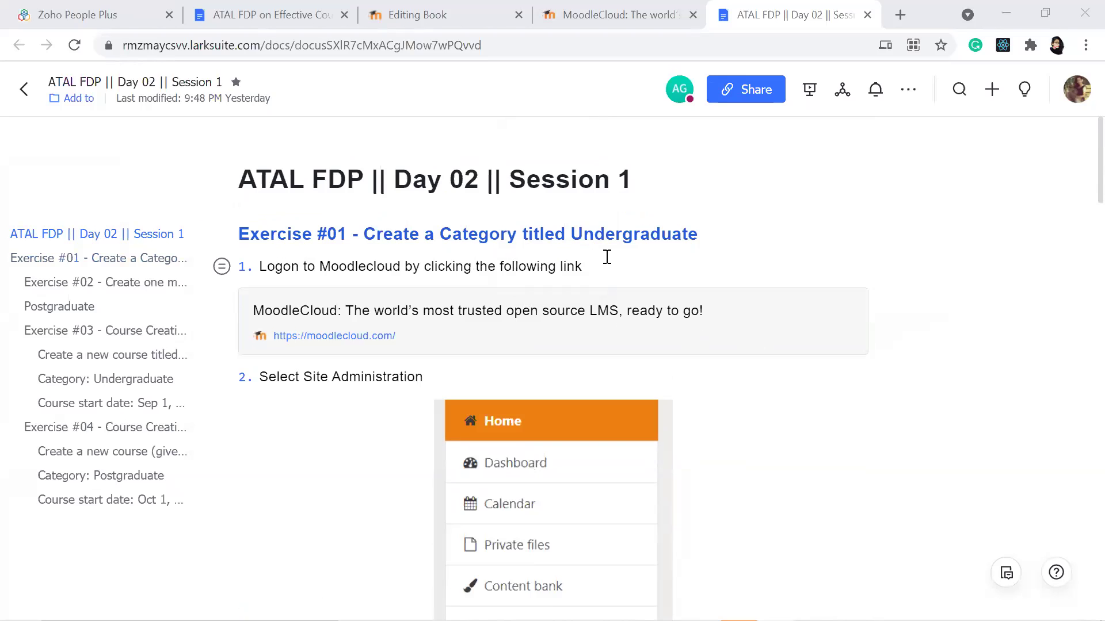
scroll(776, 303, down, 3)
scroll(776, 303, down, 10)
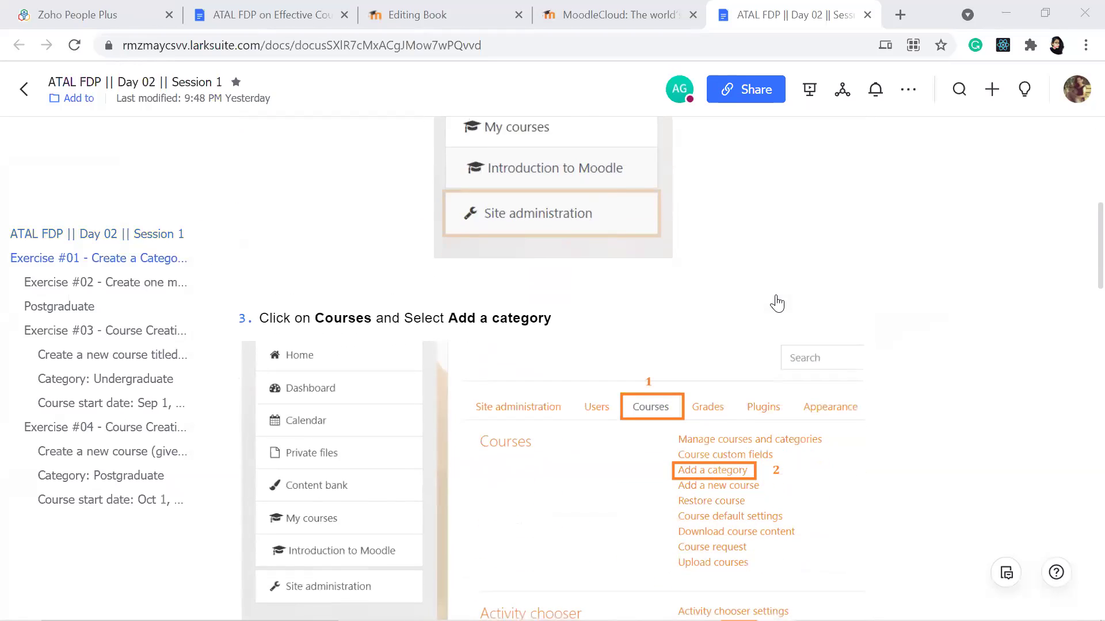
scroll(777, 303, up, 10)
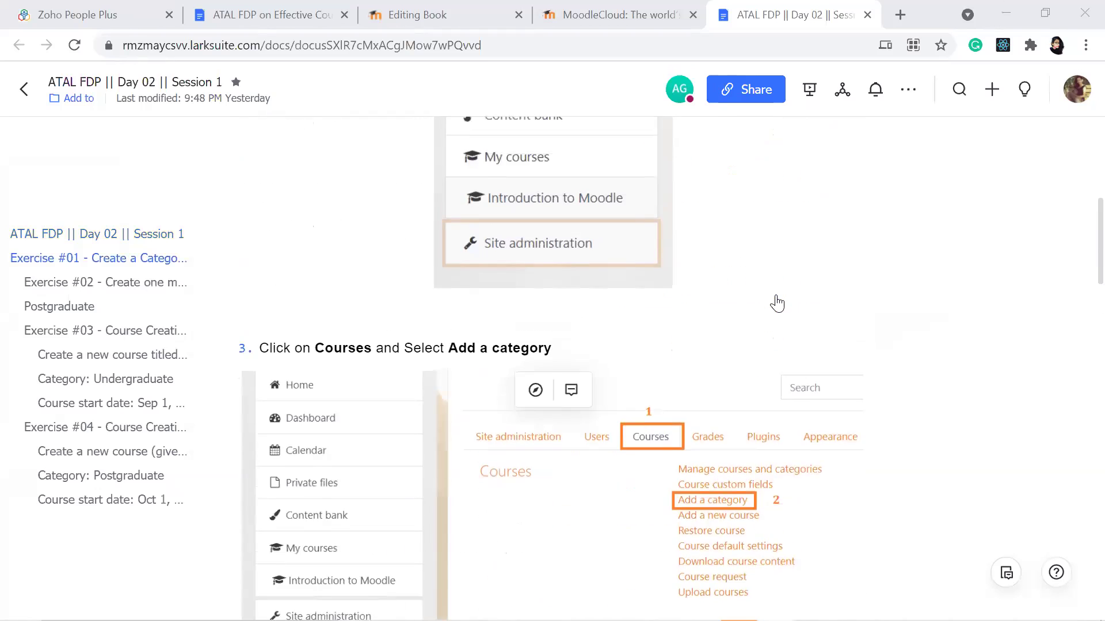
scroll(777, 303, down, 4)
scroll(777, 303, down, 15)
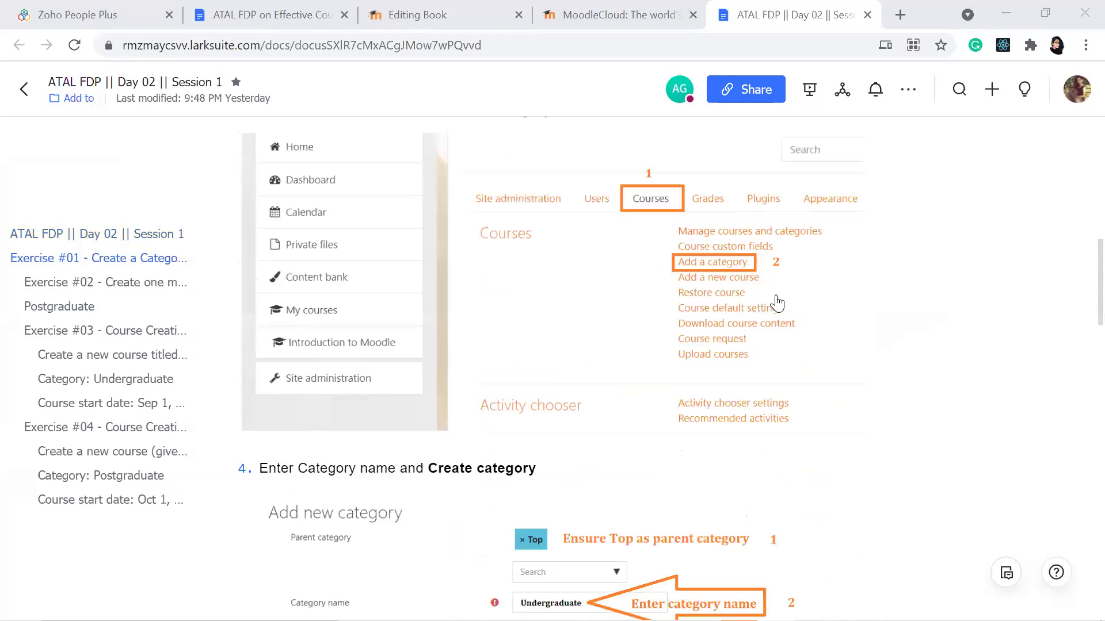
scroll(776, 304, down, 10)
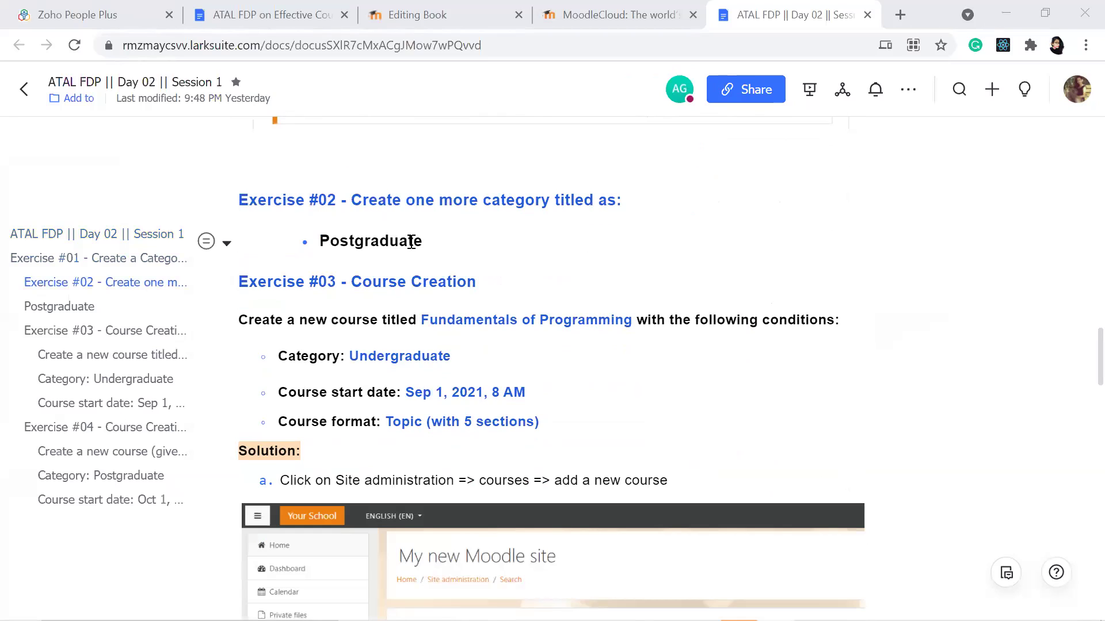
scroll(411, 242, down, 1)
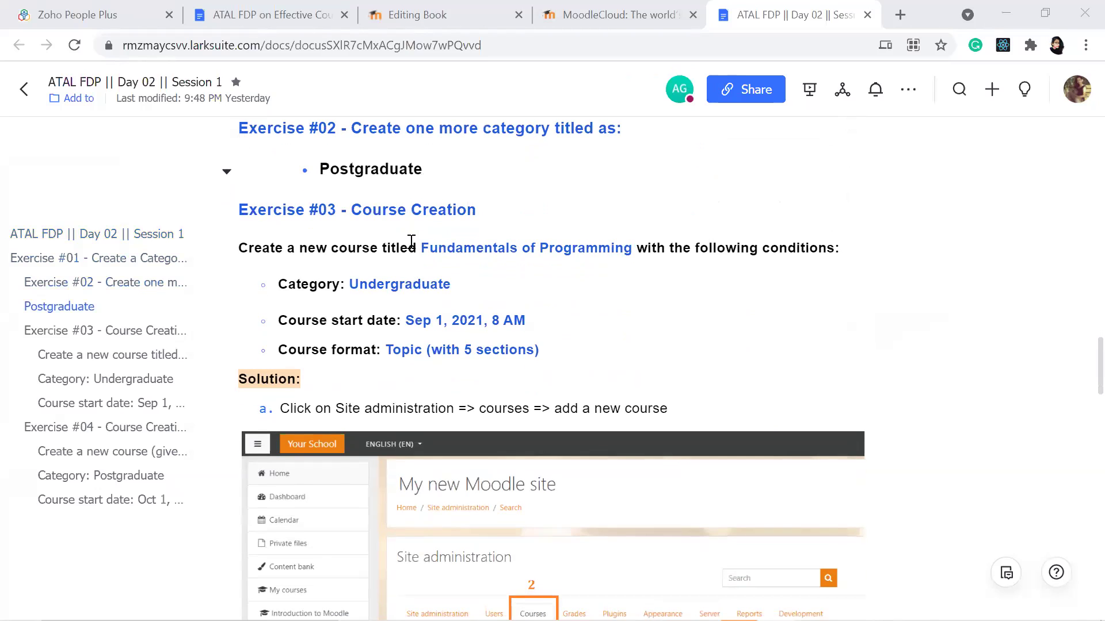
scroll(411, 241, down, 4)
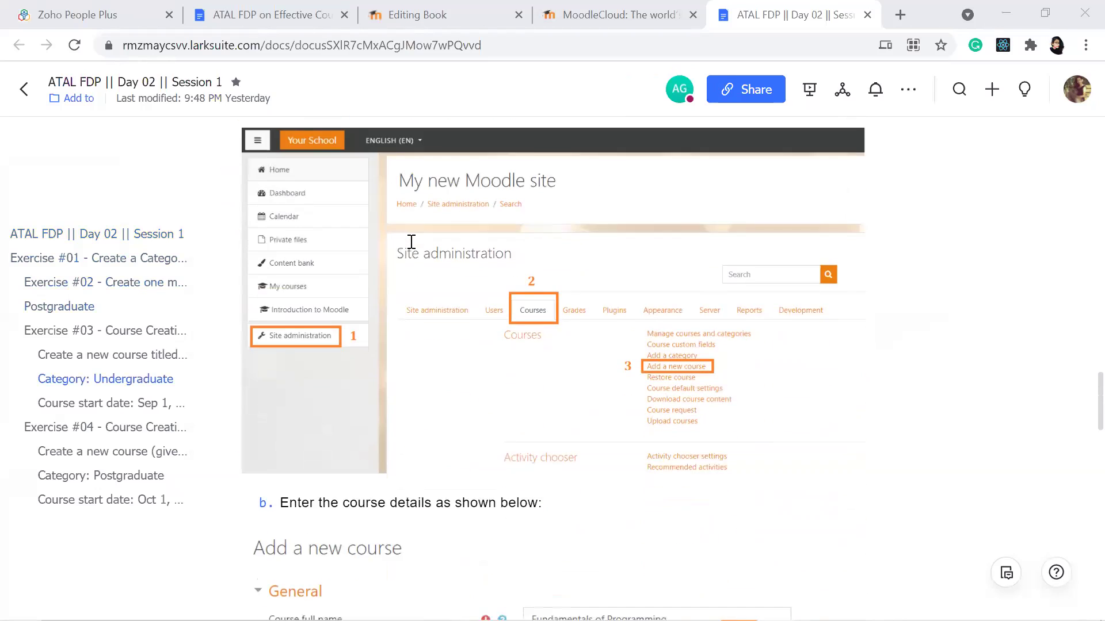
scroll(411, 241, down, 2)
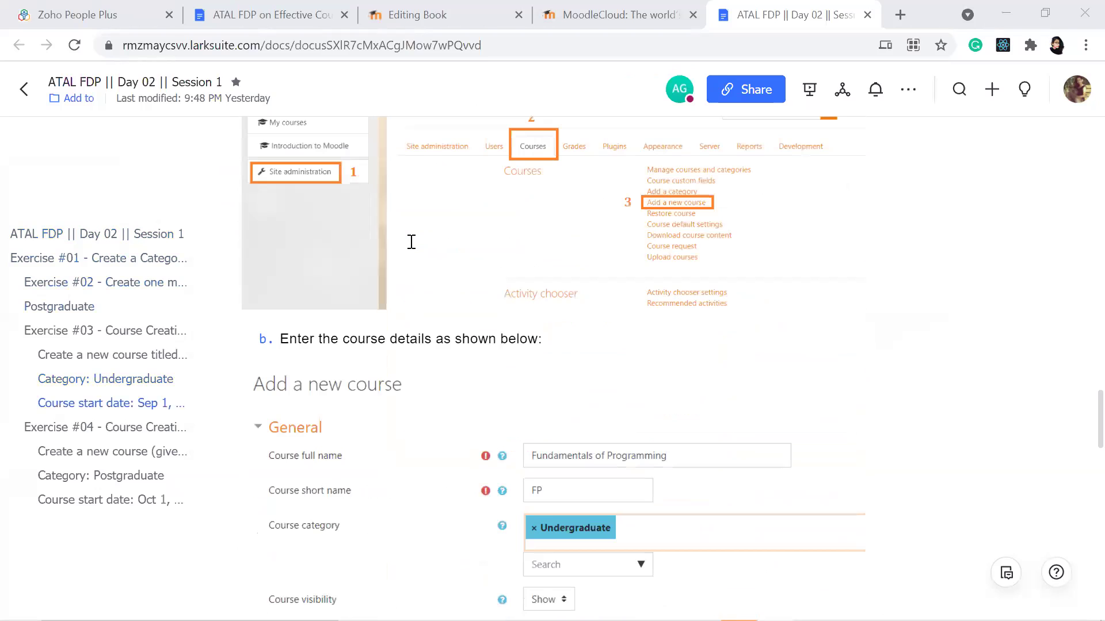
scroll(411, 242, down, 2)
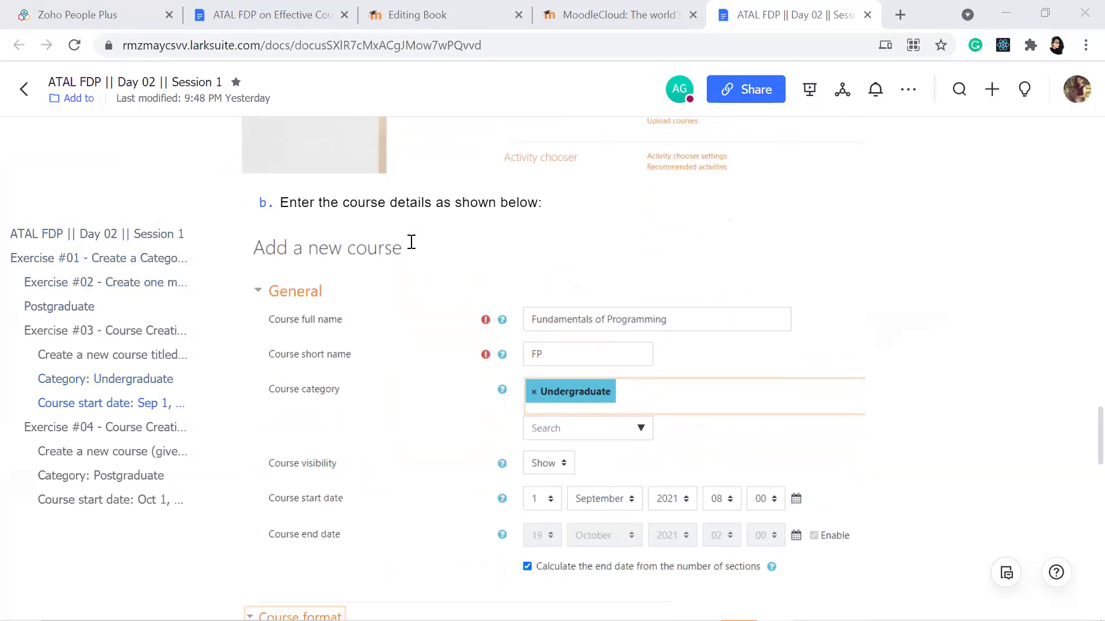
scroll(411, 242, down, 2)
scroll(411, 241, down, 5)
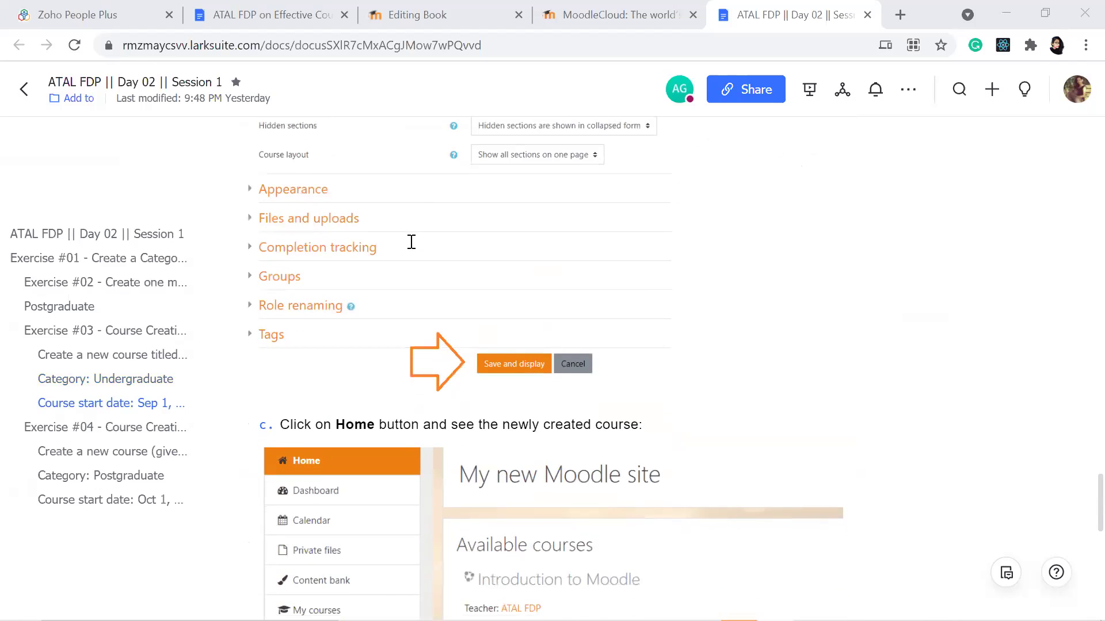
scroll(411, 242, down, 3)
scroll(412, 242, down, 2)
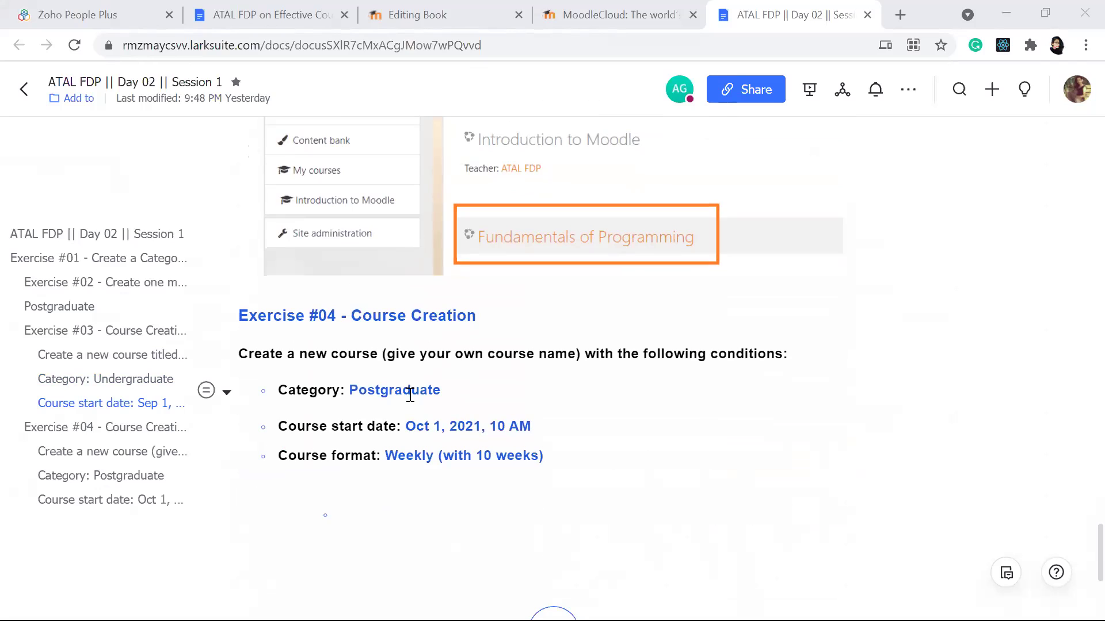
scroll(410, 395, down, 2)
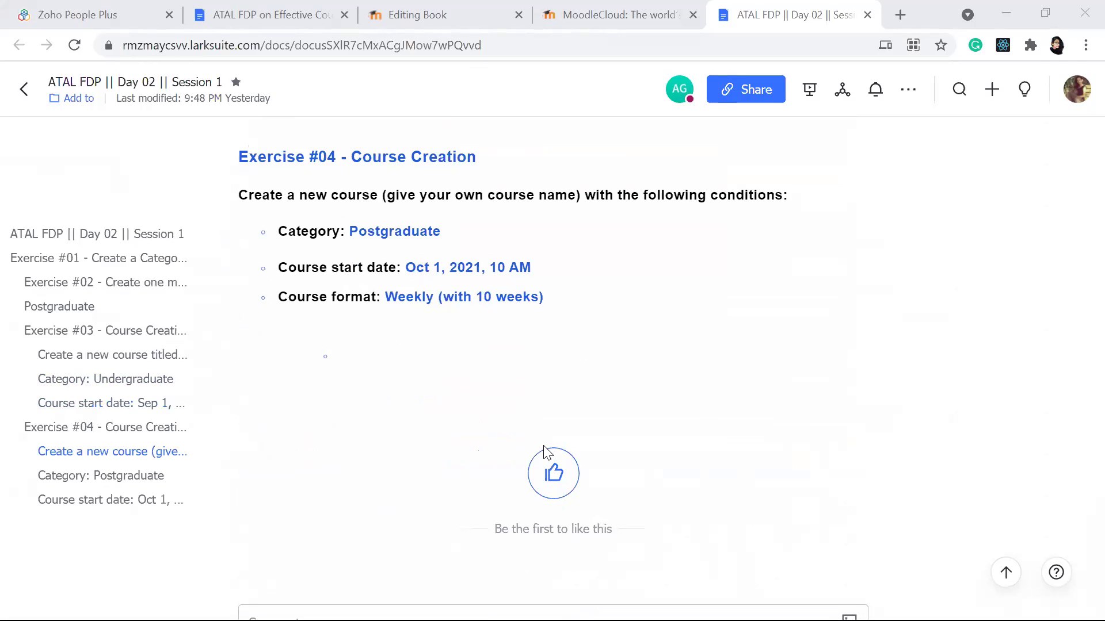
click(742, 106)
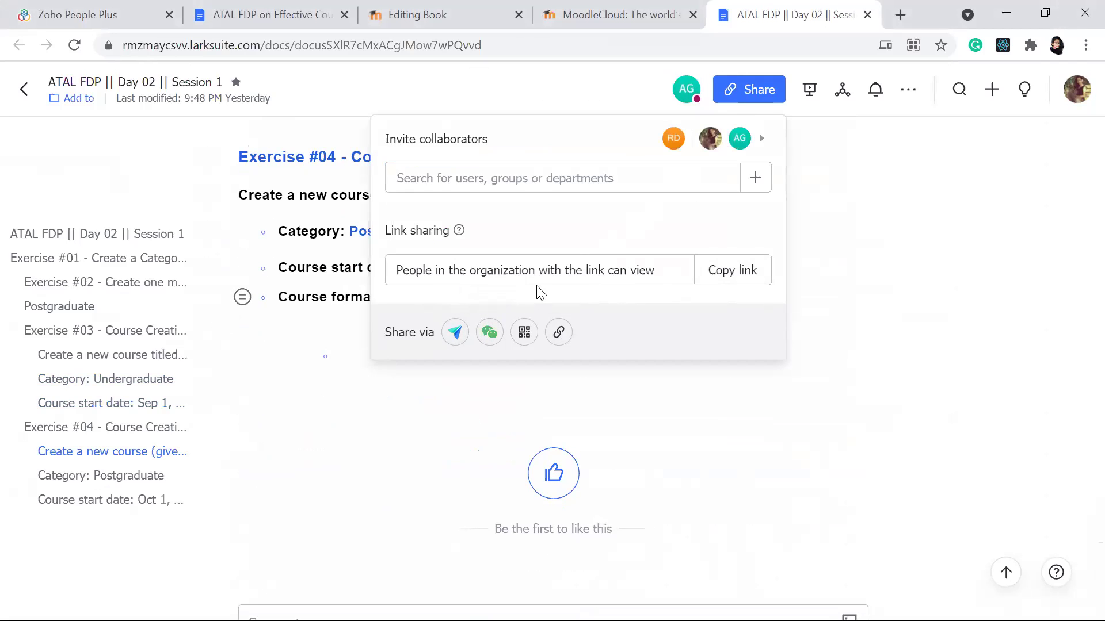
click(873, 402)
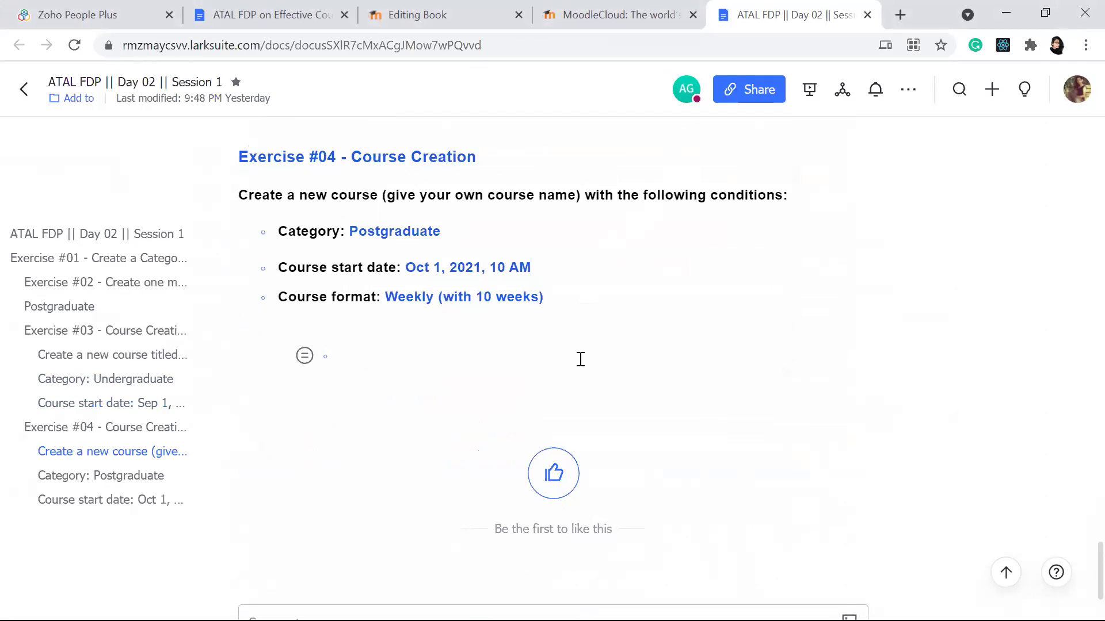
scroll(581, 359, up, 15)
scroll(579, 362, down, 20)
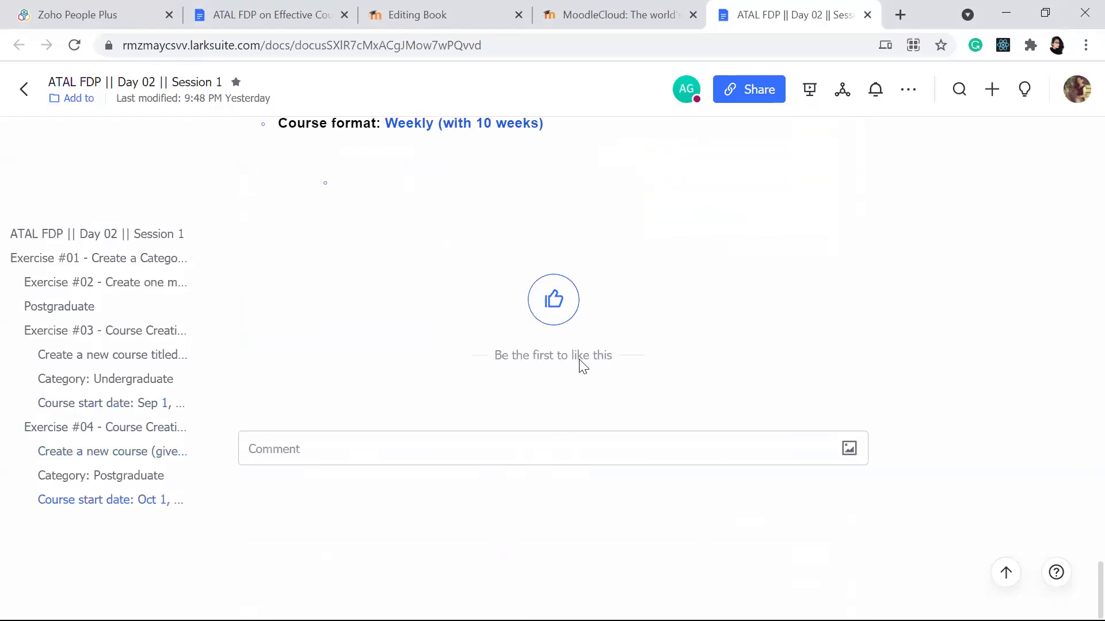
scroll(583, 364, up, 12)
scroll(581, 333, up, 5)
scroll(582, 357, down, 20)
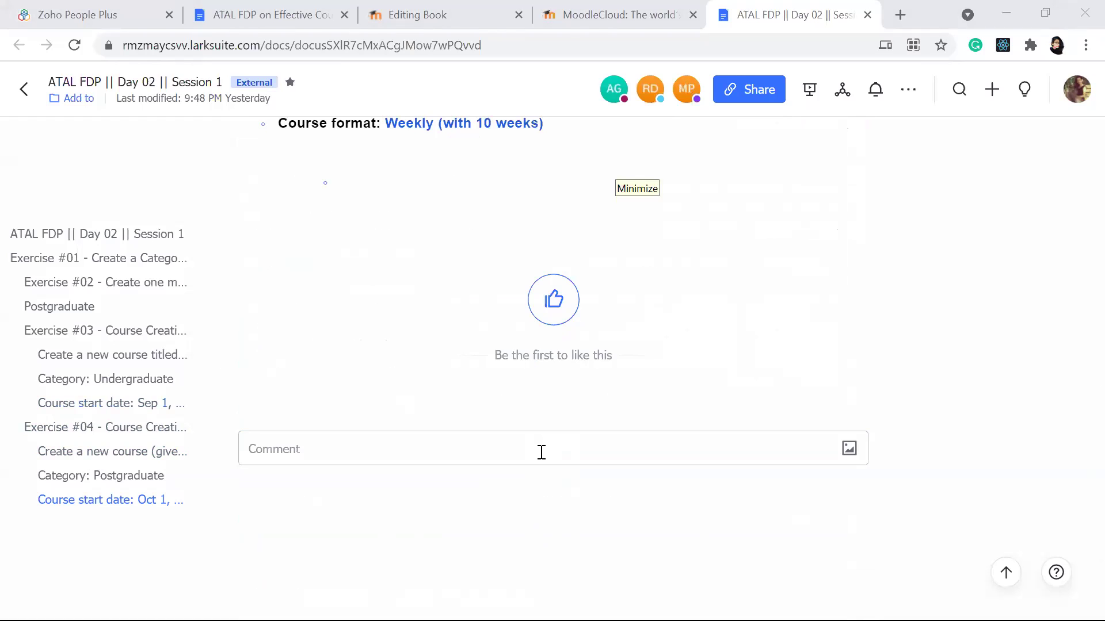
scroll(516, 163, up, 2)
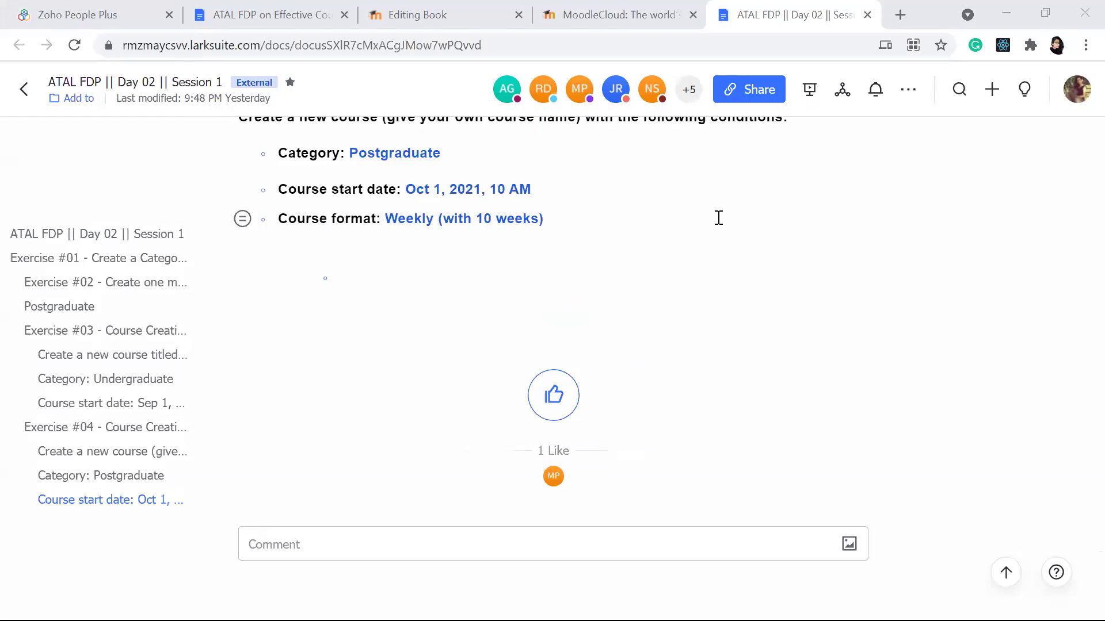
Step: Leave the unsaved new Book form without saving it
click(473, 12)
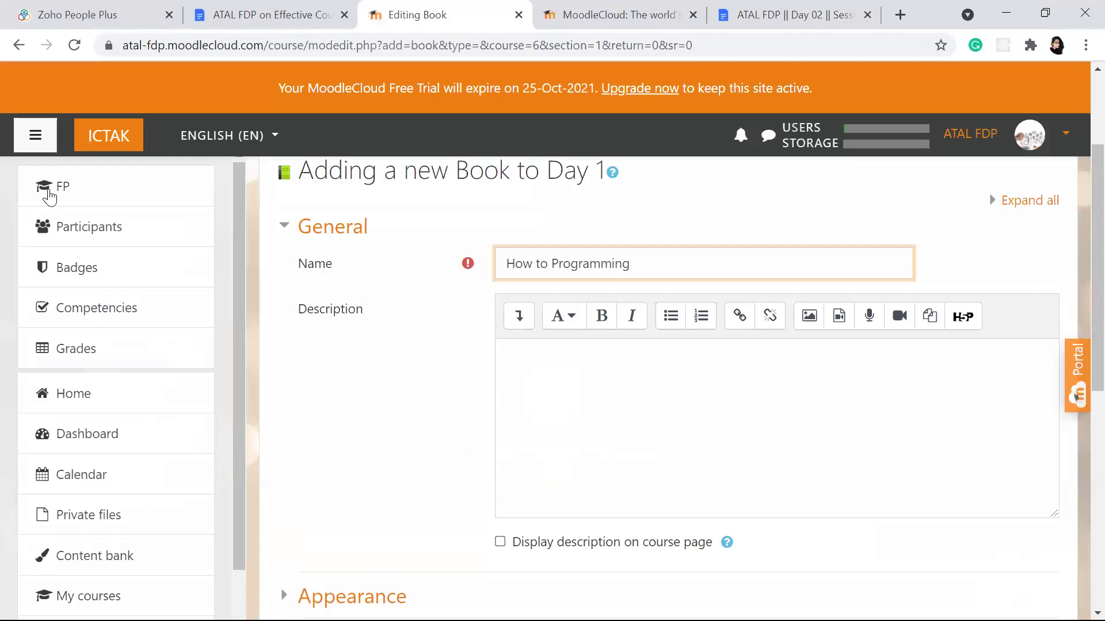
click(23, 50)
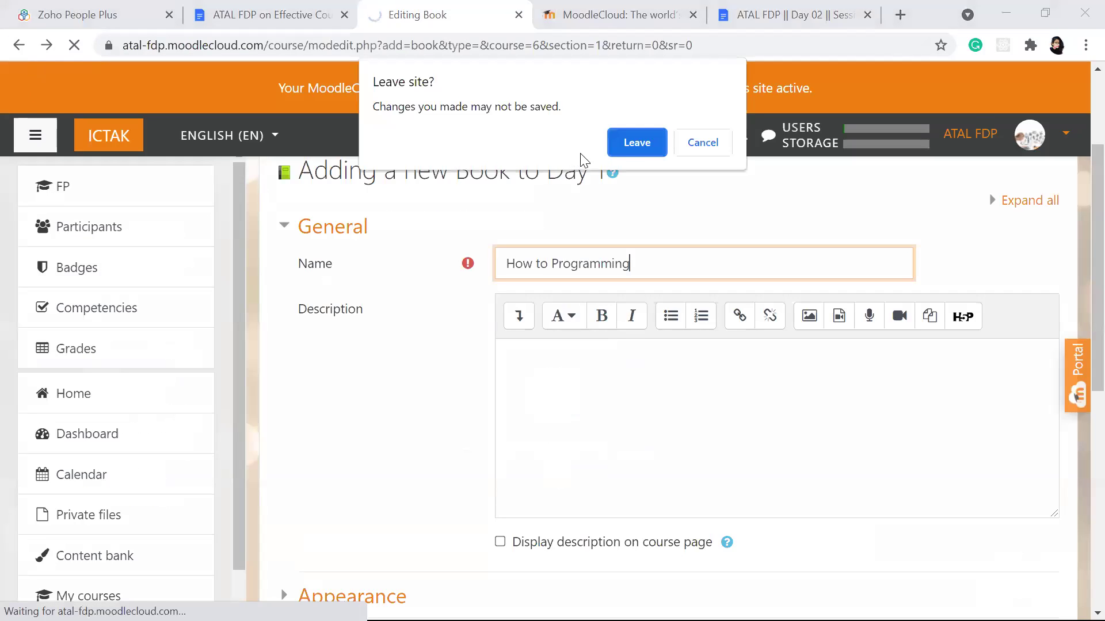
click(622, 144)
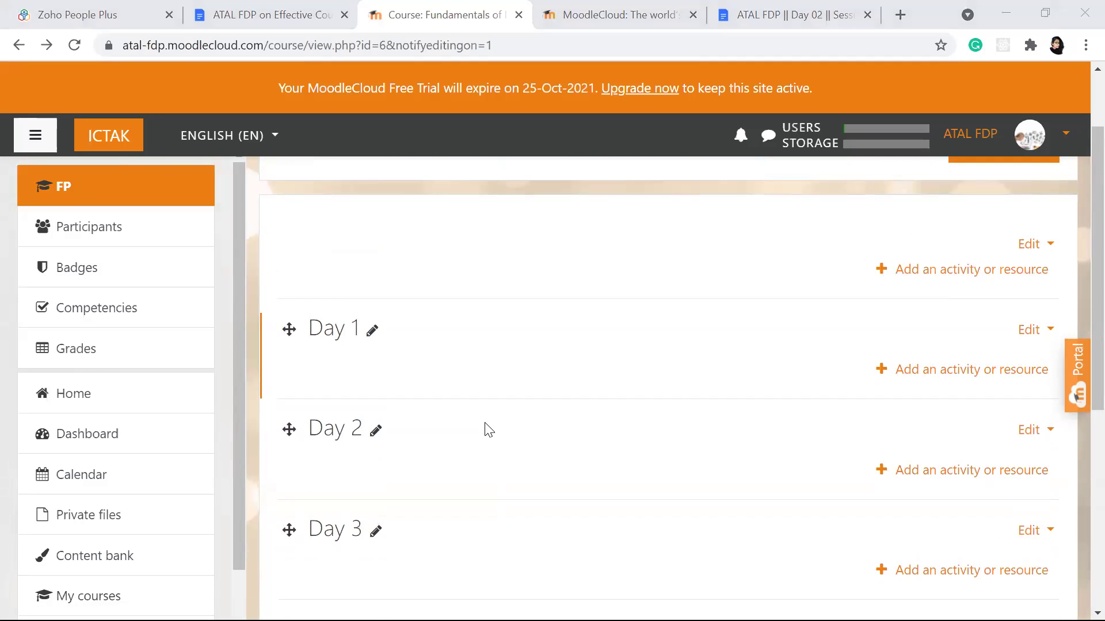
Step: Go to Site administration and view its Courses section
scroll(532, 266, up, 2)
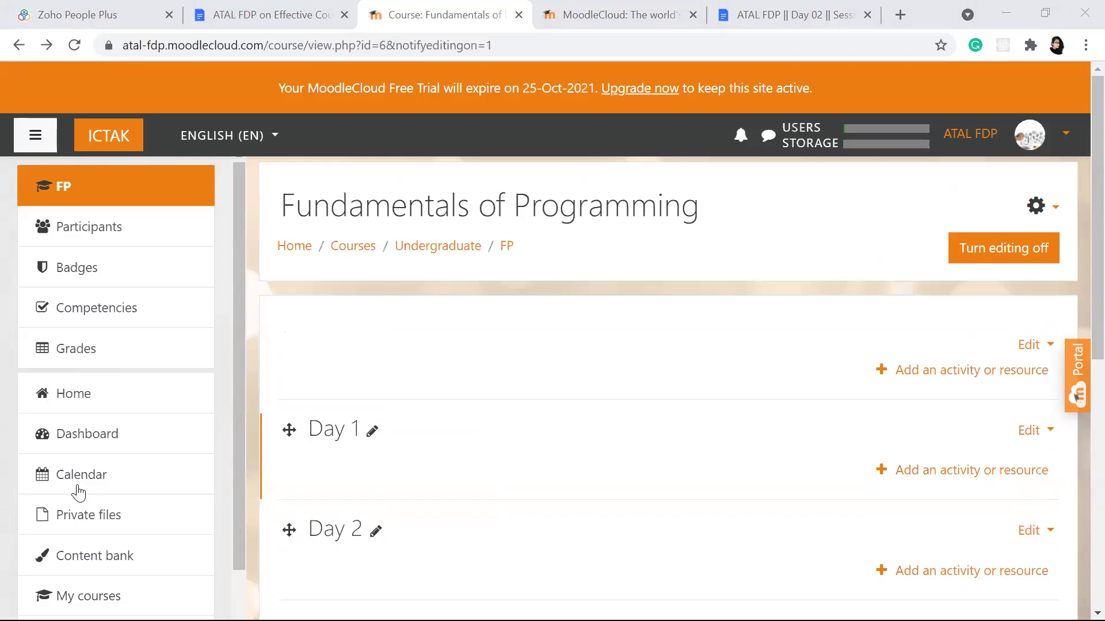
scroll(80, 494, down, 2)
click(88, 581)
scroll(414, 368, down, 3)
Step: Open Manage courses and categories from the Courses administration links
click(529, 250)
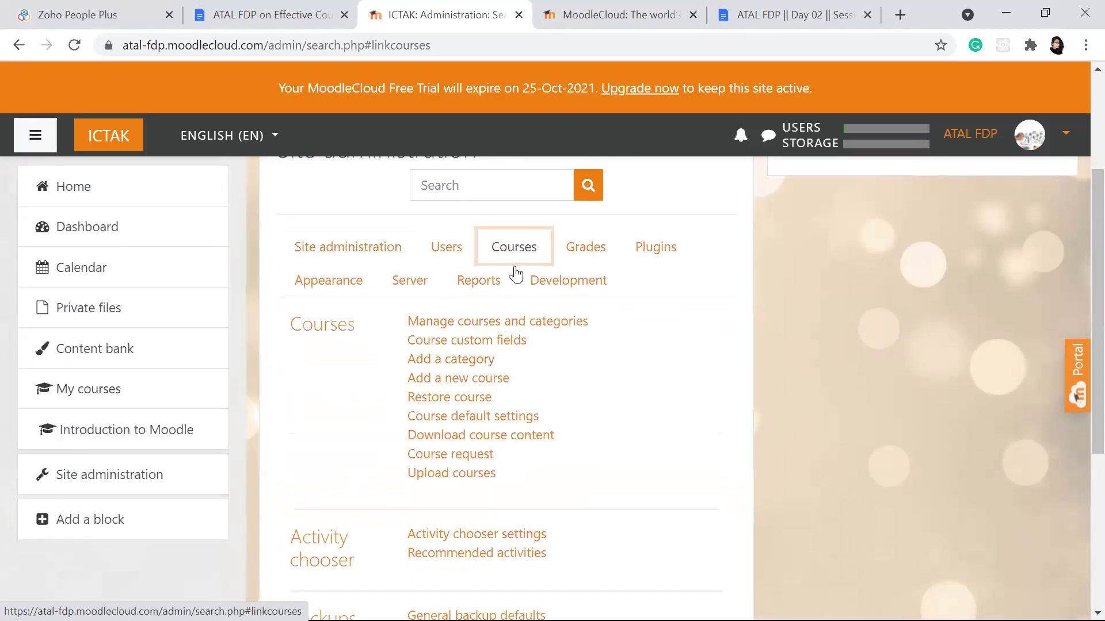
click(473, 326)
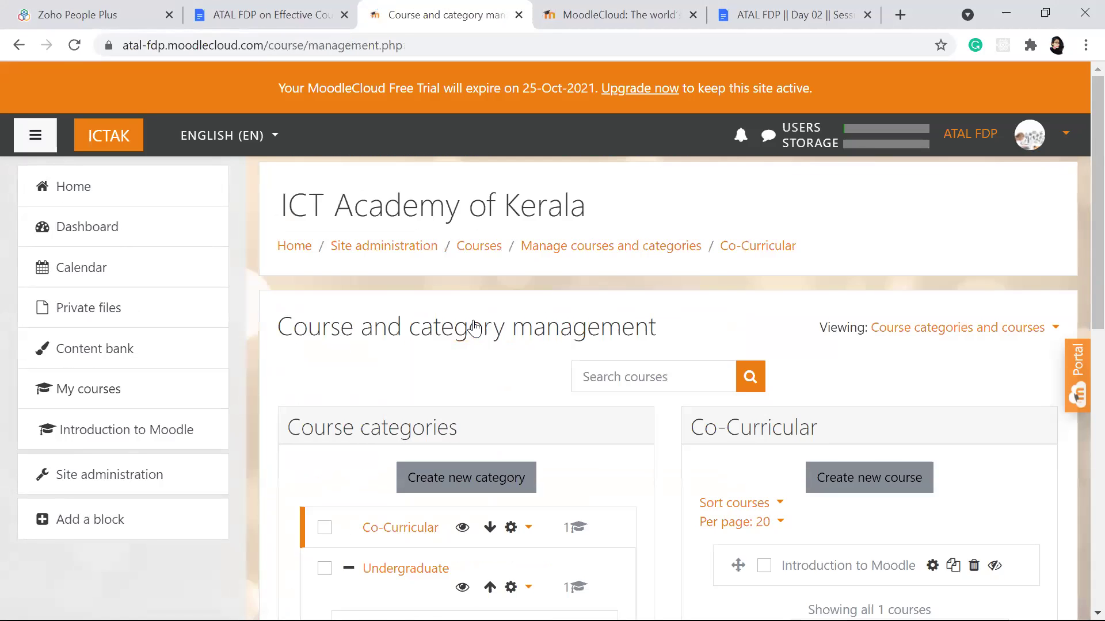
scroll(474, 325, down, 5)
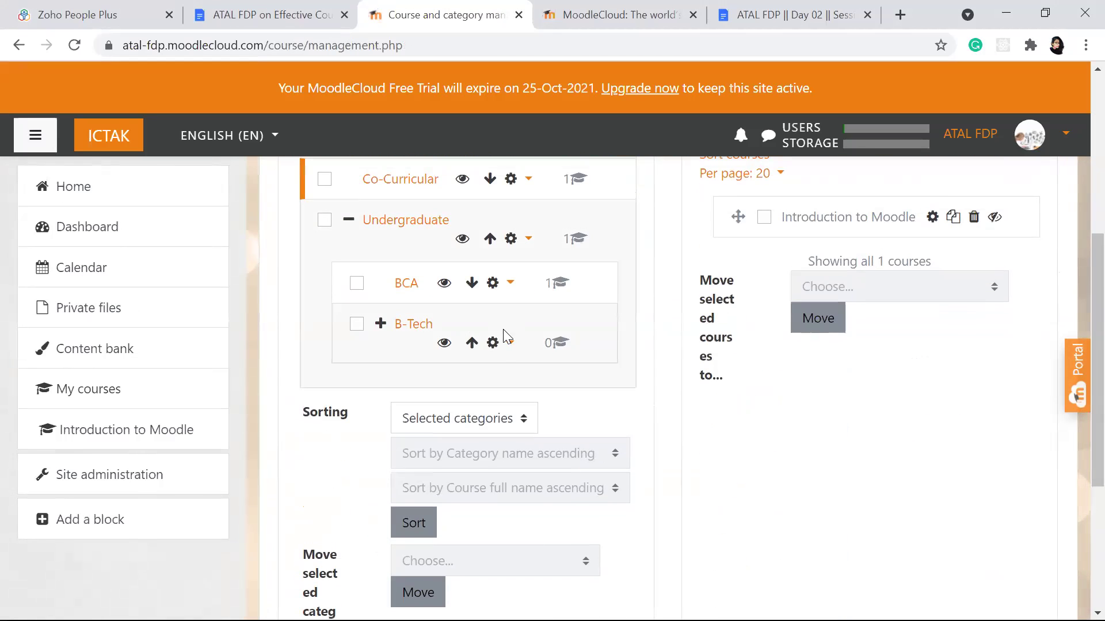
Step: Check the B-Tech and BCA action menus, then open BCA to list Computer Organization
click(497, 345)
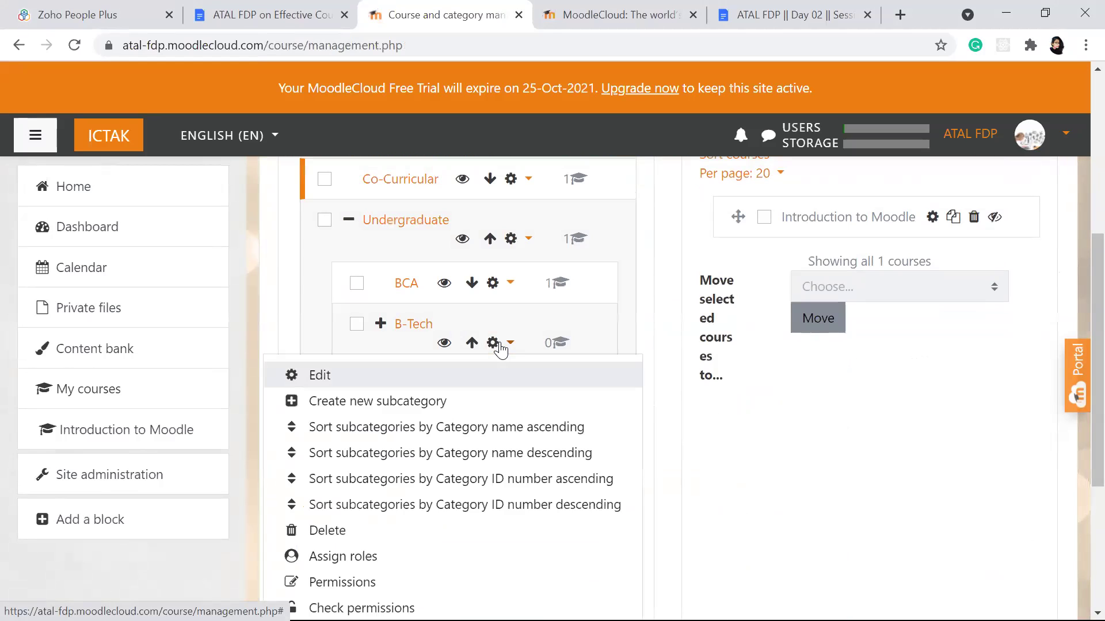
scroll(470, 390, down, 2)
scroll(470, 389, up, 3)
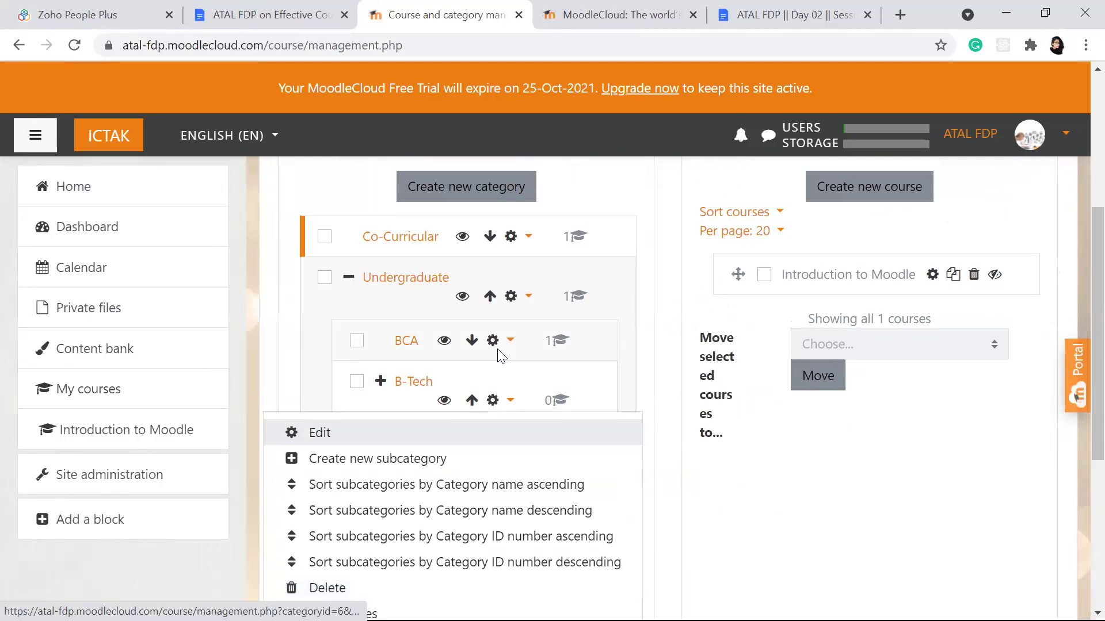
click(498, 350)
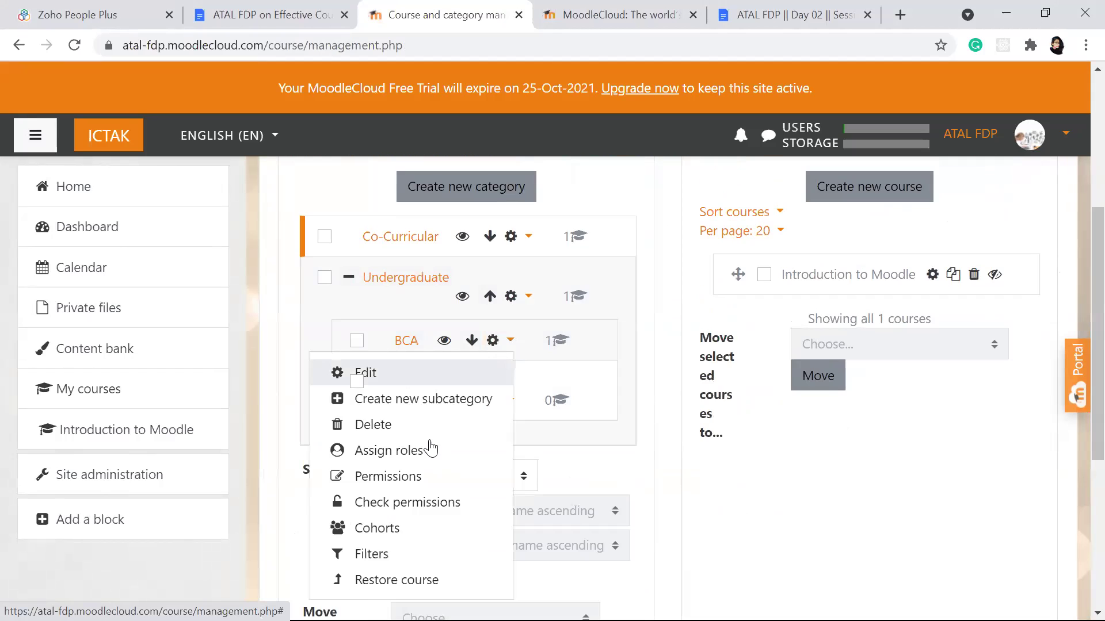
click(405, 341)
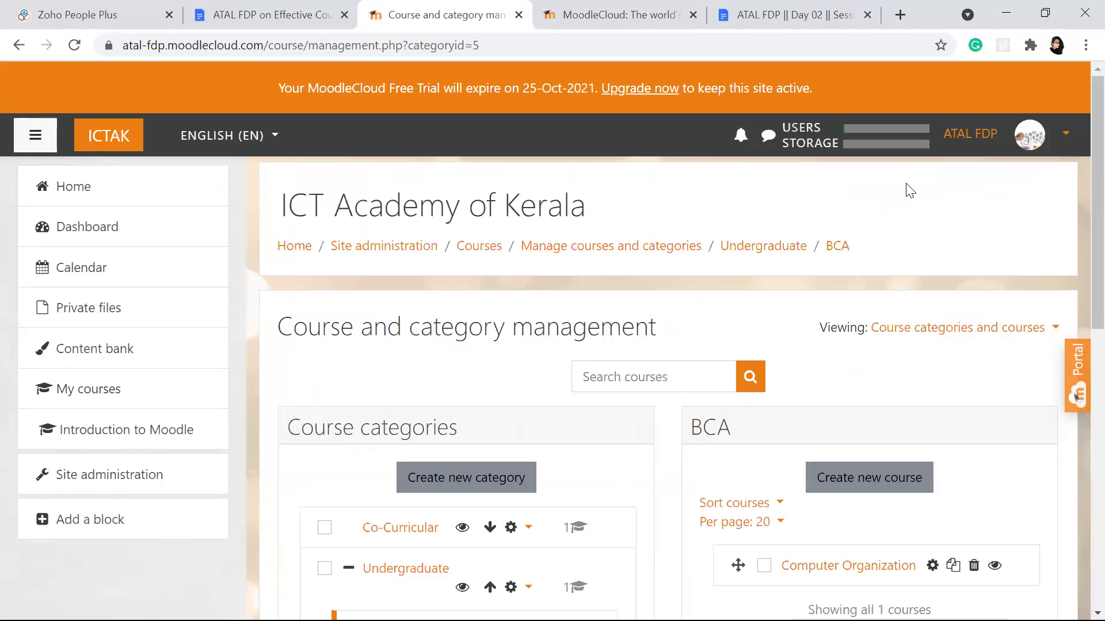
scroll(637, 266, down, 3)
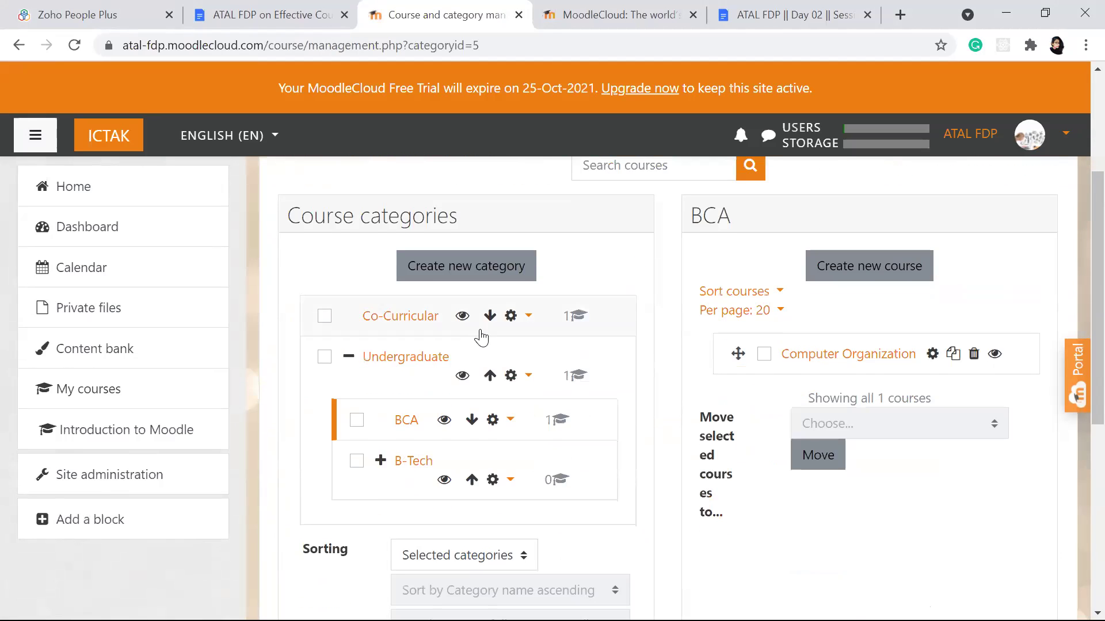
click(408, 421)
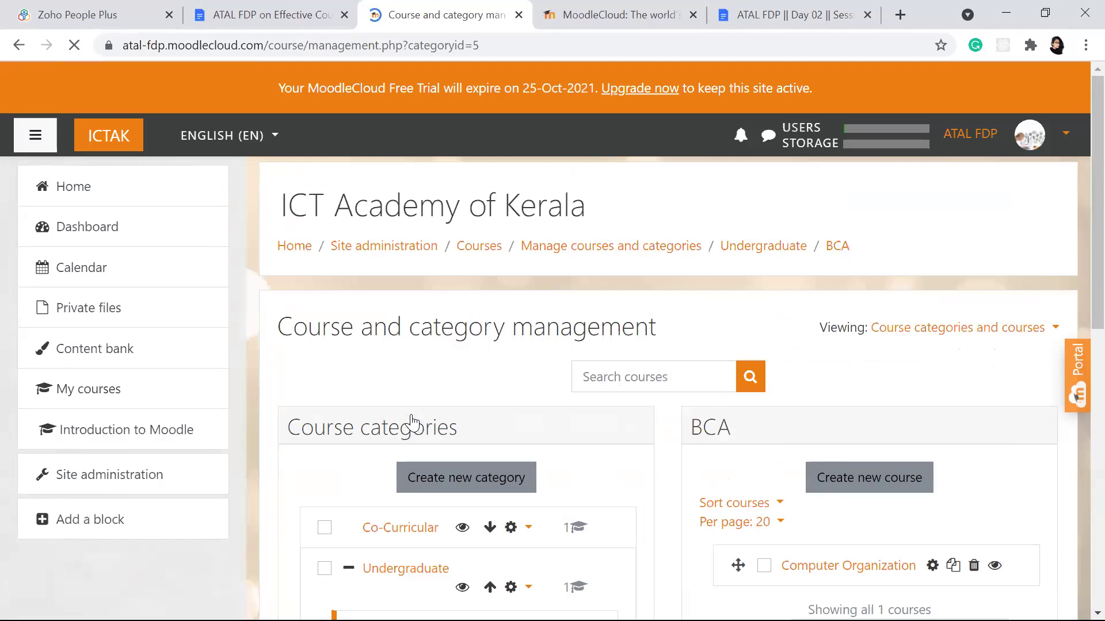
Step: Go from the site home page to the Fundamentals of Programming course
click(92, 185)
scroll(615, 383, down, 9)
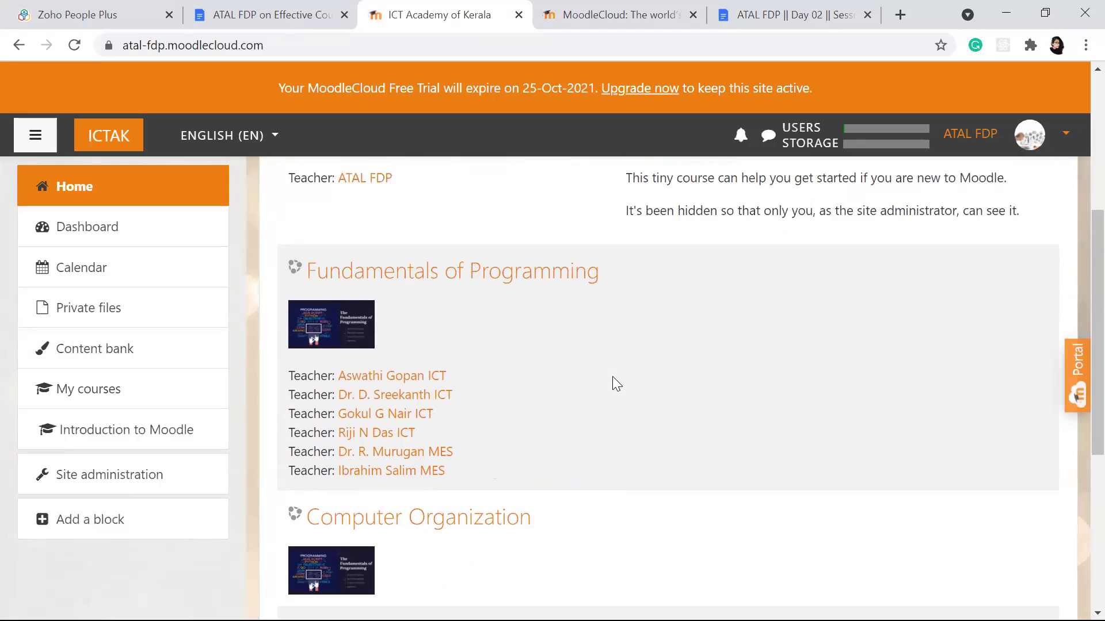
scroll(492, 270, up, 1)
scroll(493, 264, up, 2)
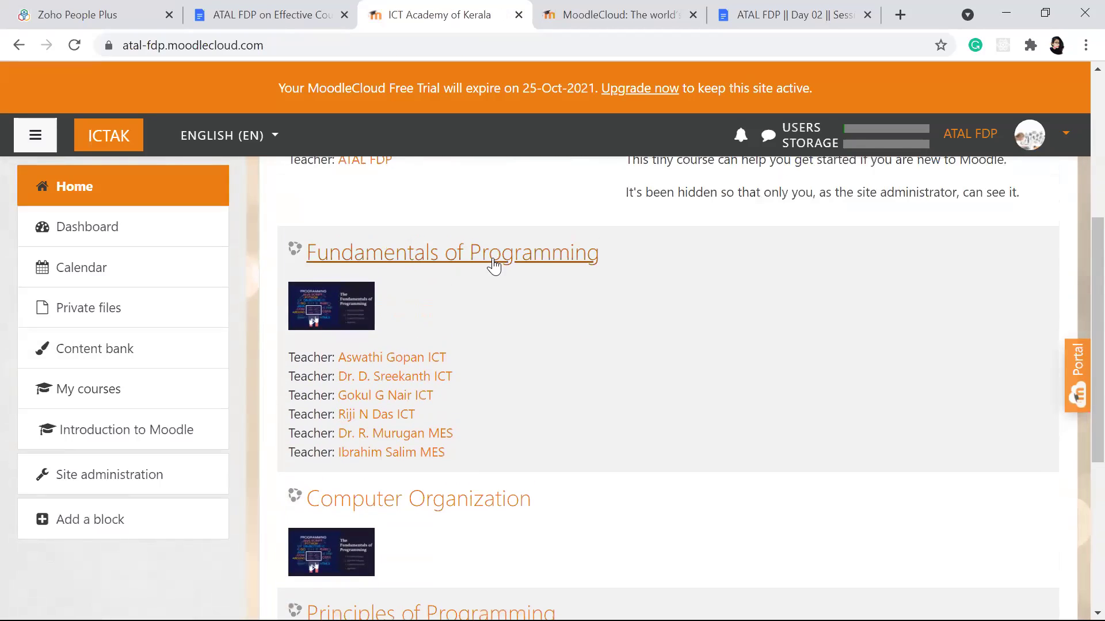
click(494, 263)
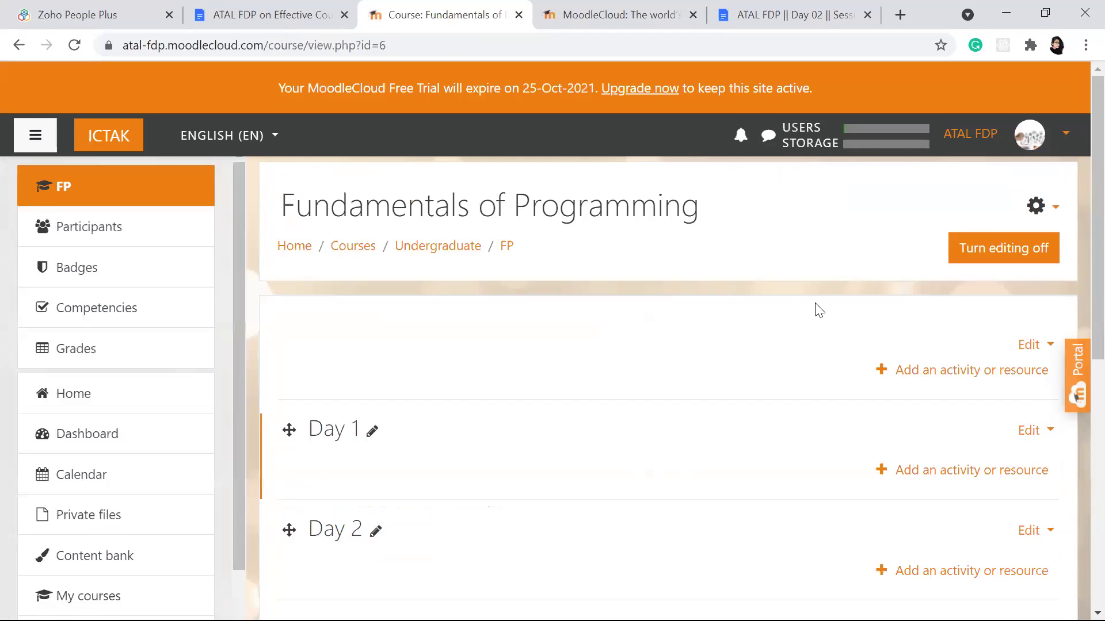
Step: Bring up the course administration gear menu
click(1049, 208)
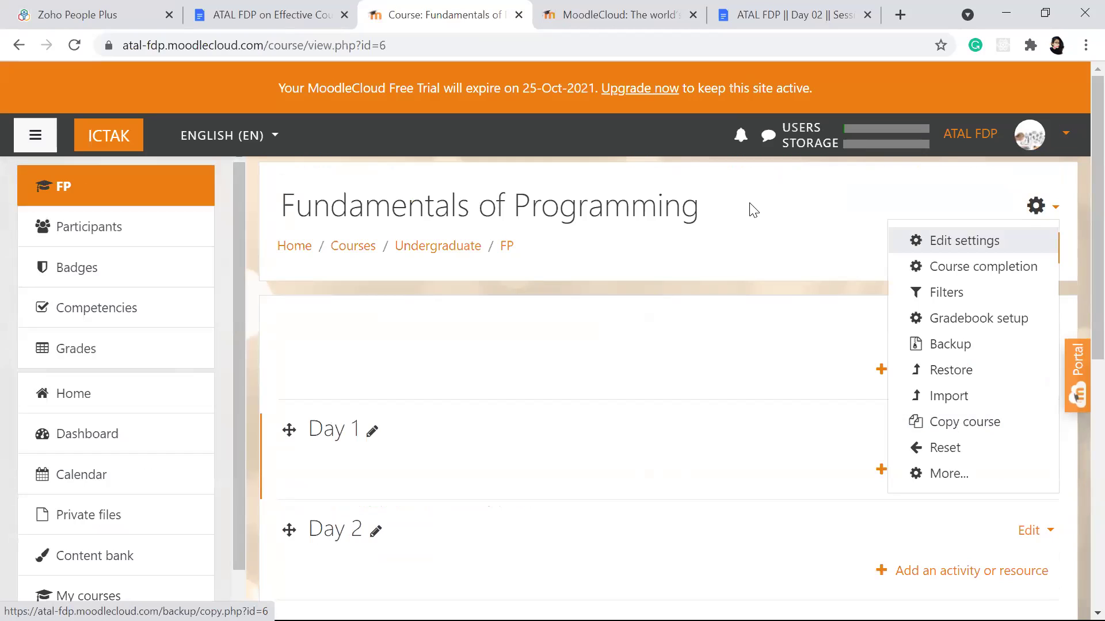
key(Escape)
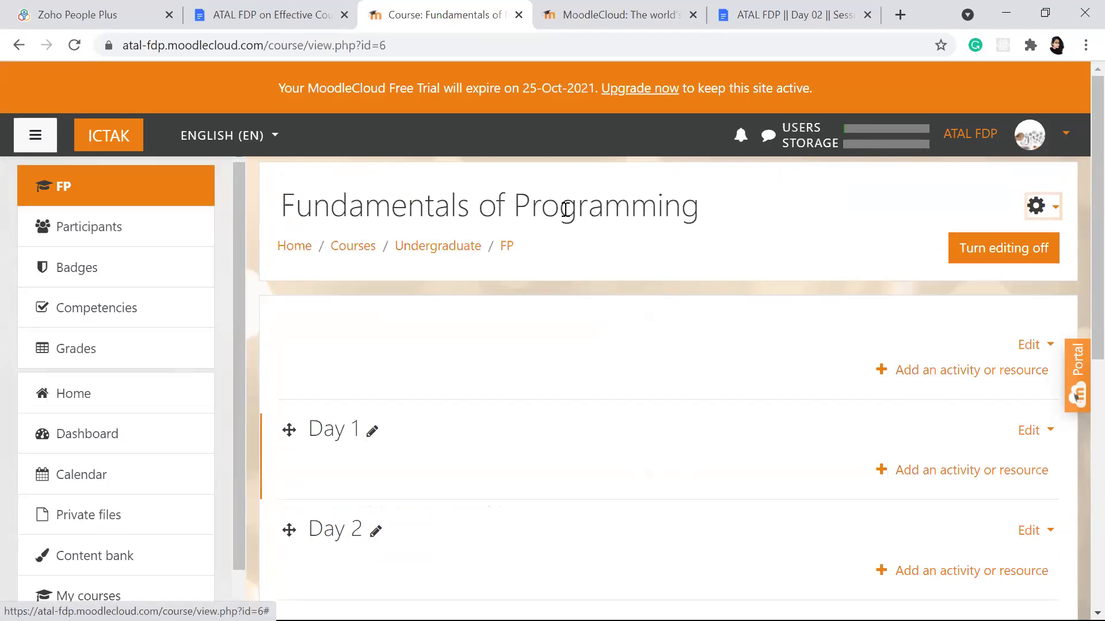
click(1047, 208)
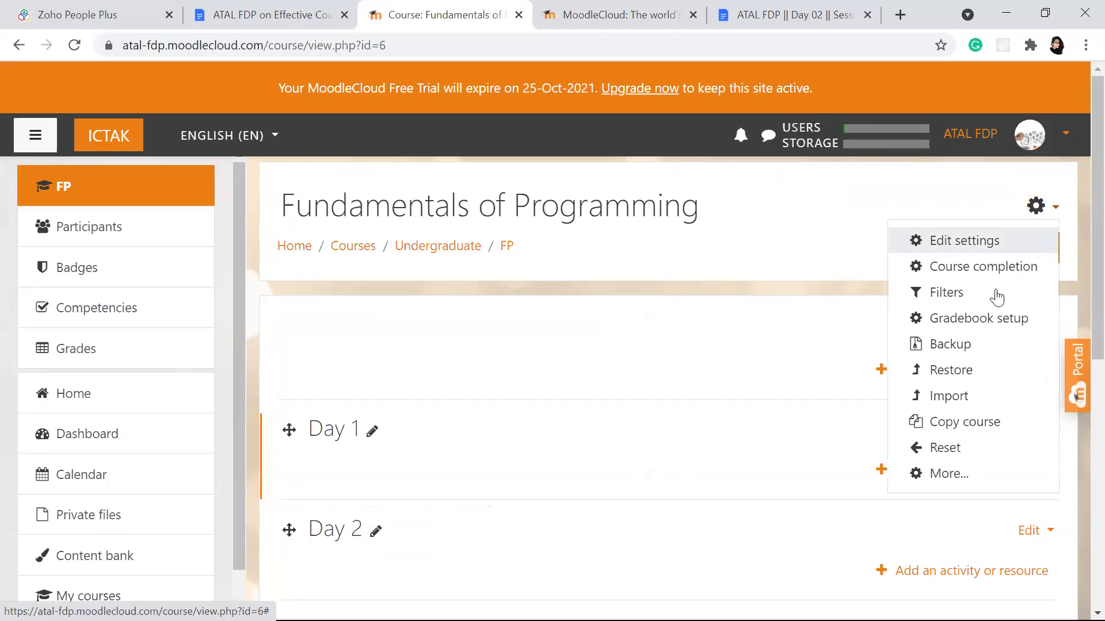
Step: Open Copy course for FP and review the category list, leaving Co-Curricular selected
click(937, 424)
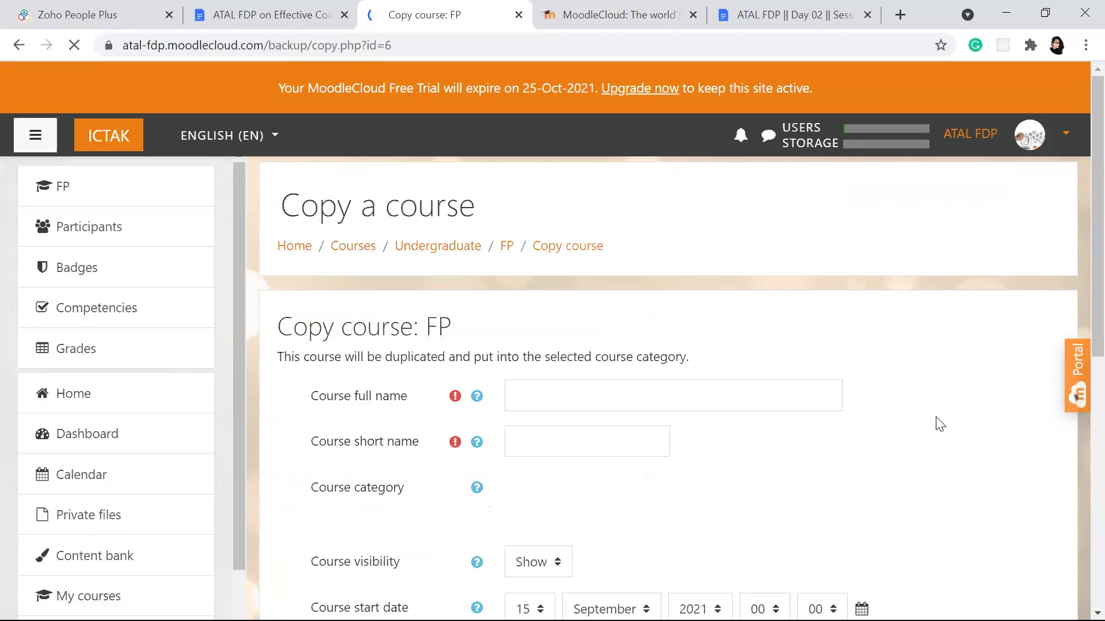
scroll(750, 392, down, 3)
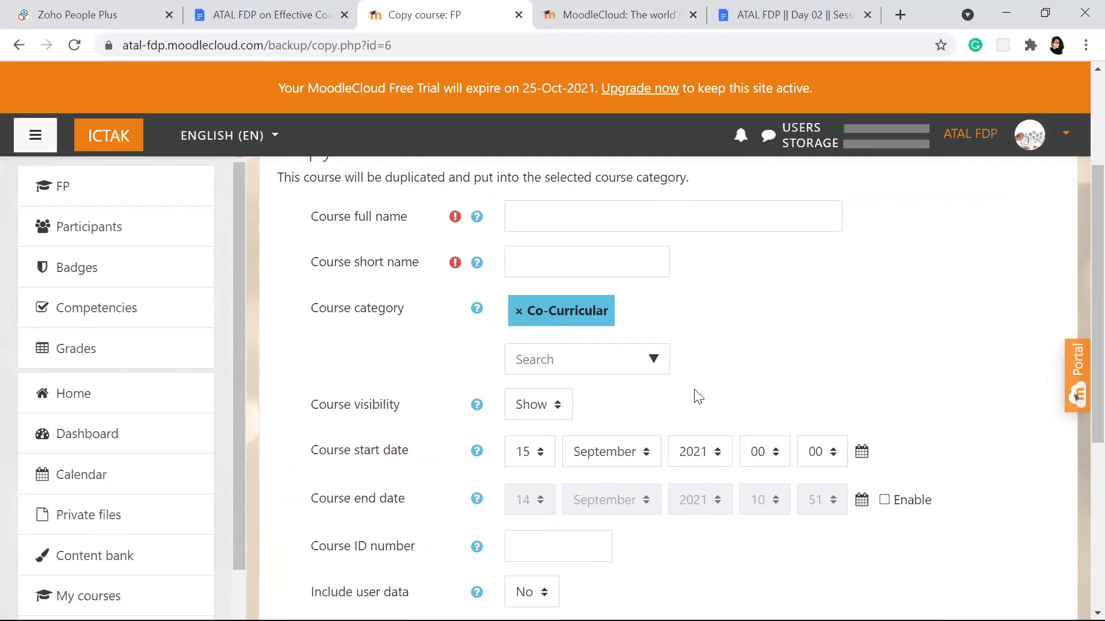
click(653, 358)
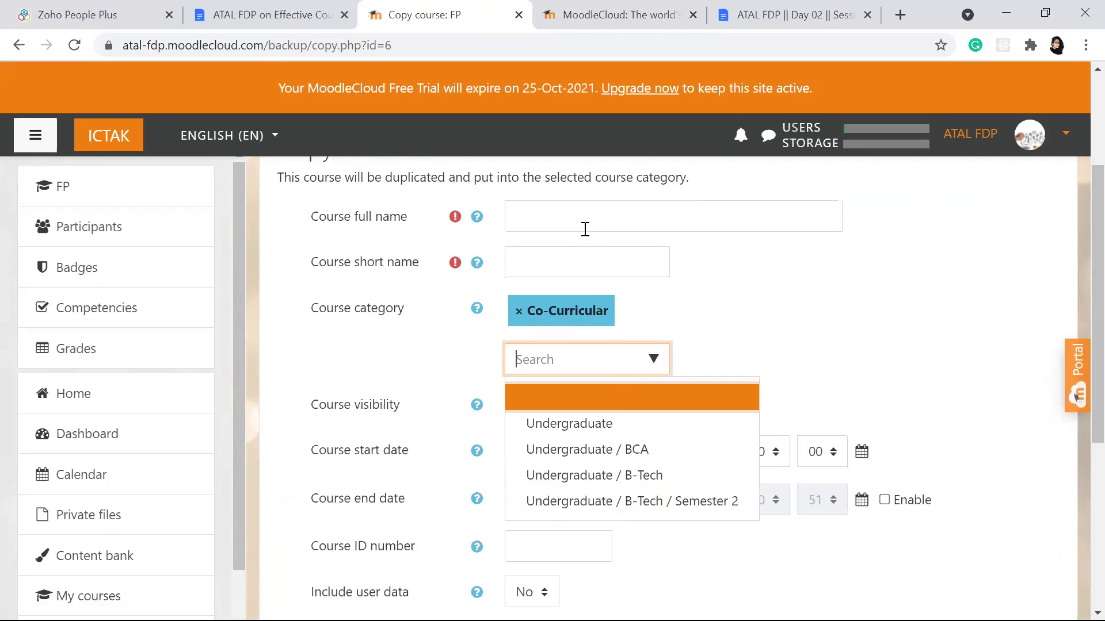
click(793, 427)
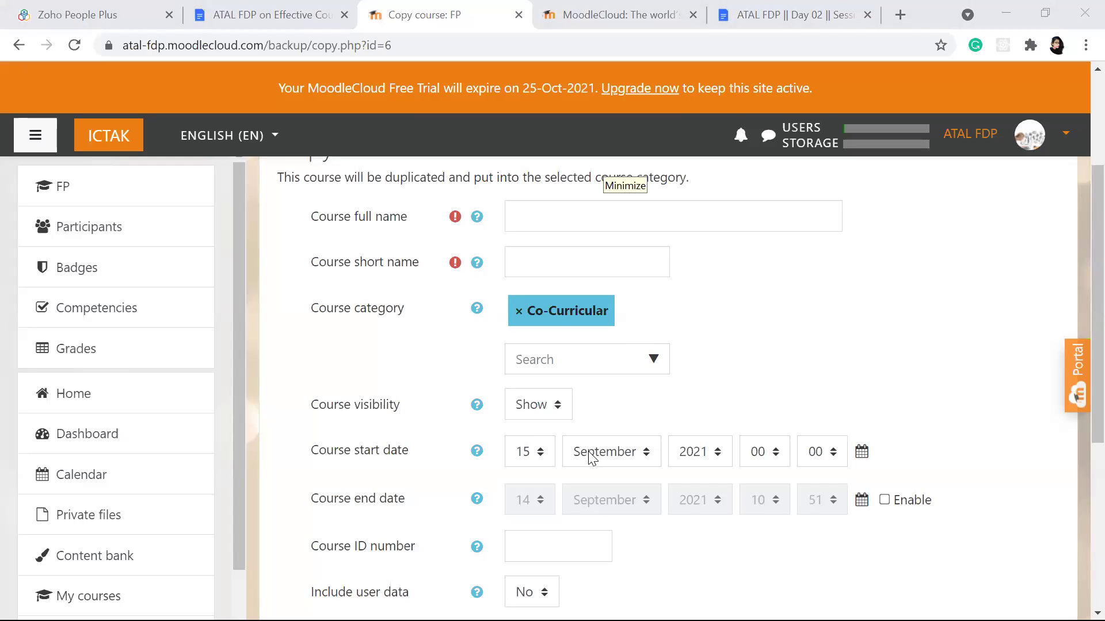
scroll(414, 276, up, 3)
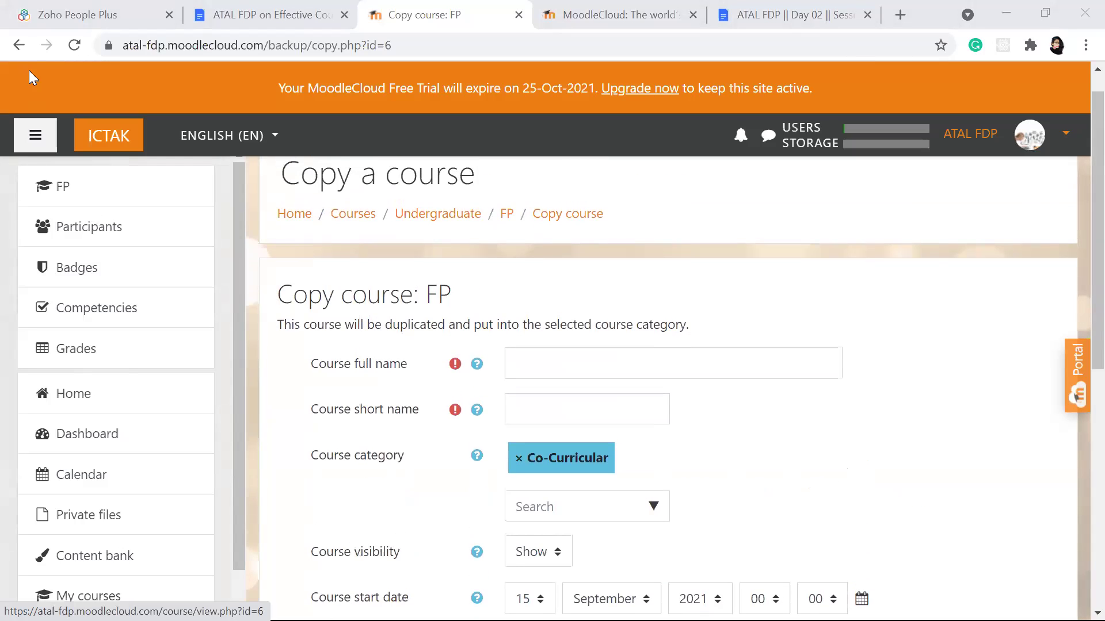
Step: Return from the Copy course form to the course page and review sections Day 1 to Day 4
click(21, 49)
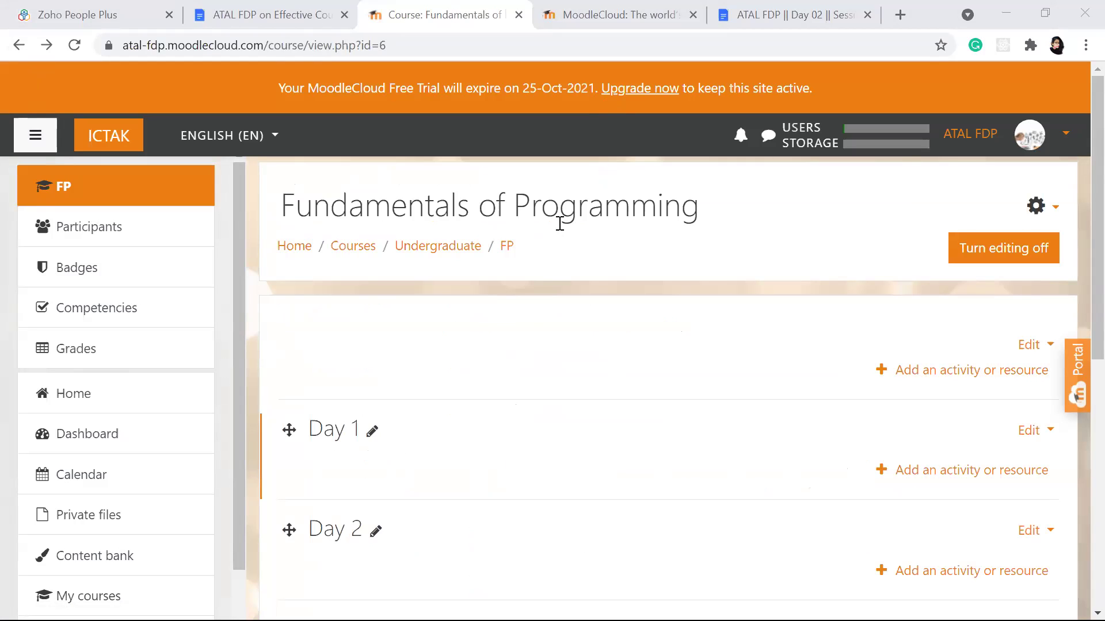
scroll(560, 223, down, 3)
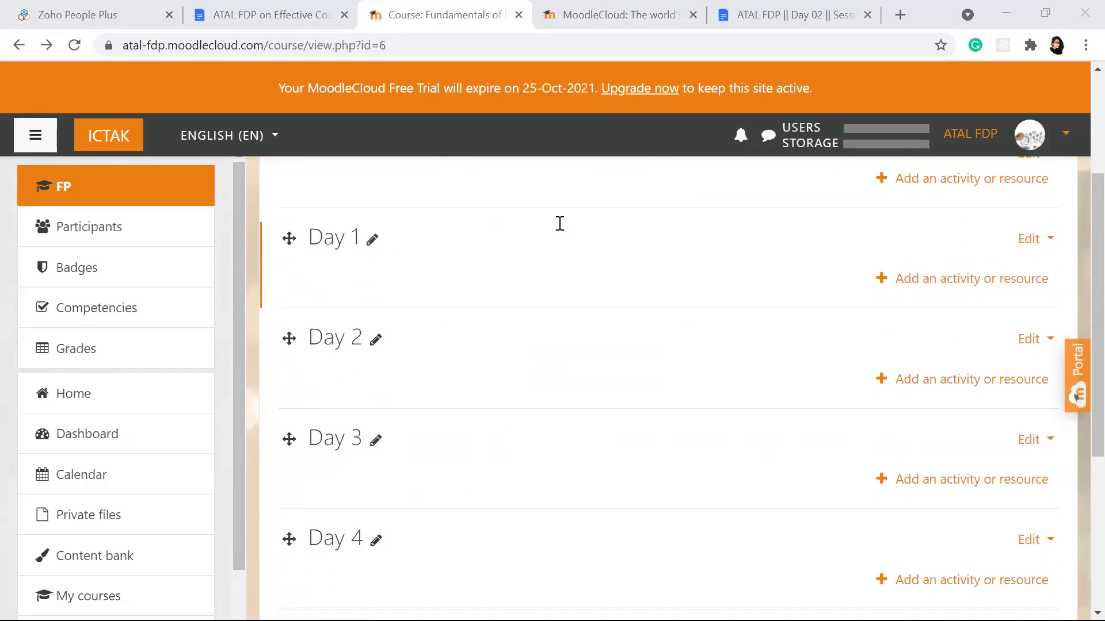
scroll(560, 223, up, 3)
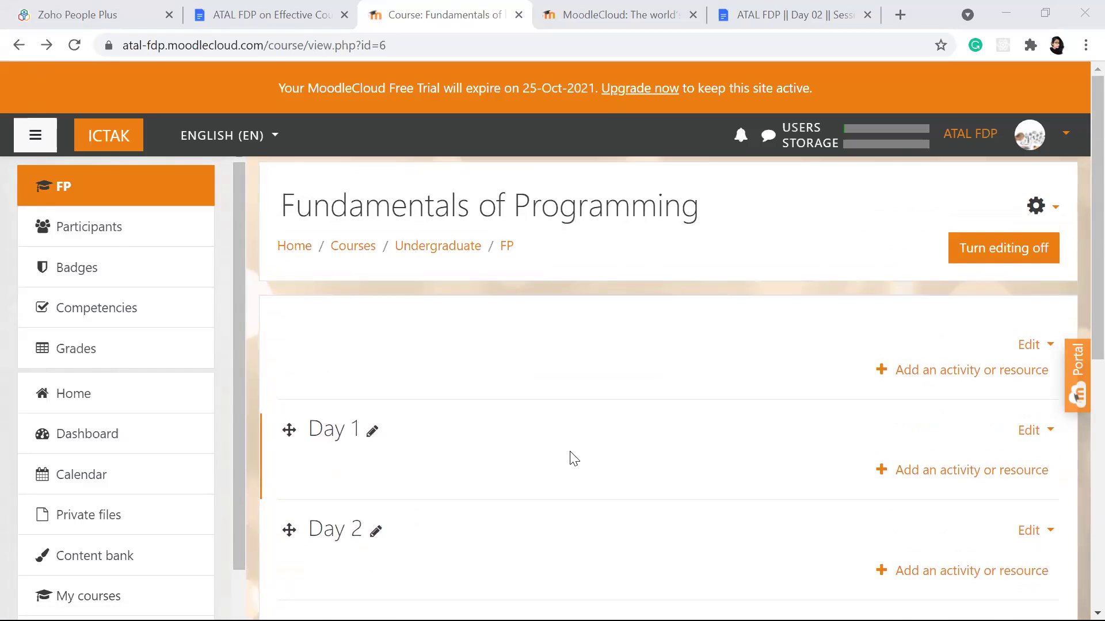